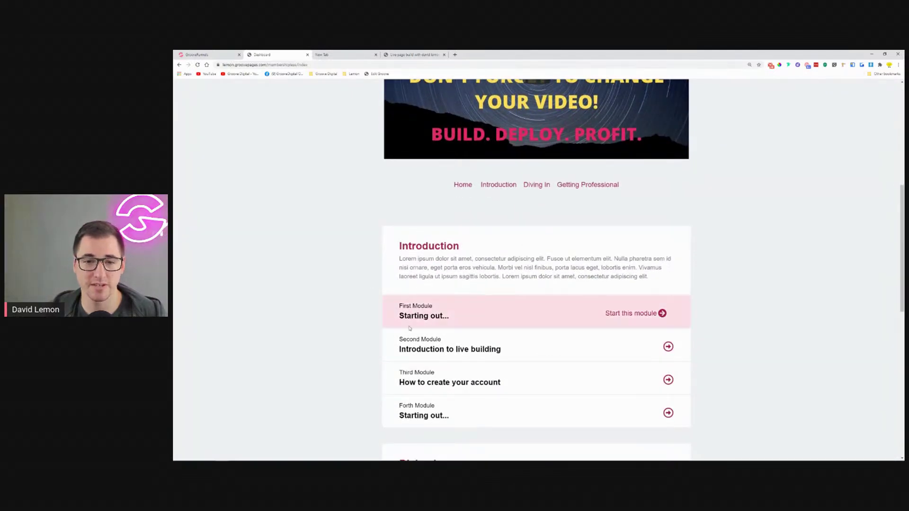
Step: Look over the dashboard's Introduction, Diving in and Getting professional sections and the modules listed in each
scroll(587, 284, "down", 3)
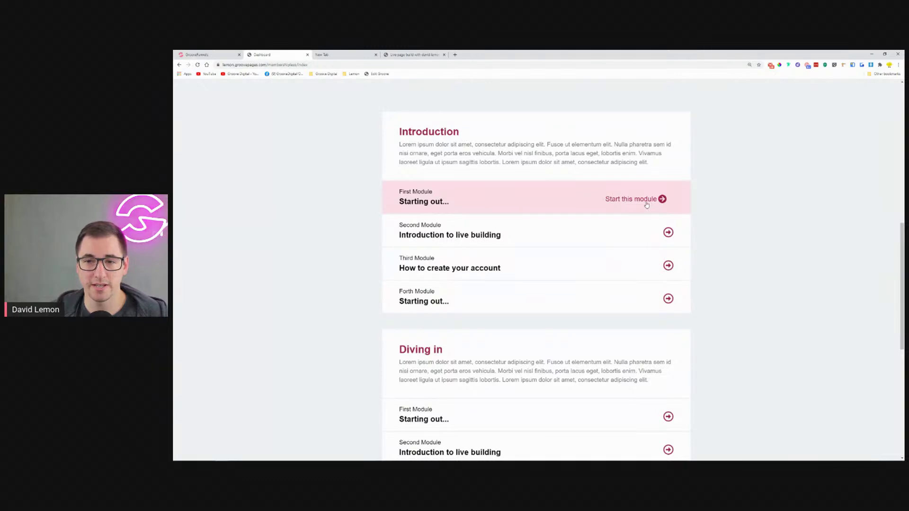
scroll(477, 216, "down", 5)
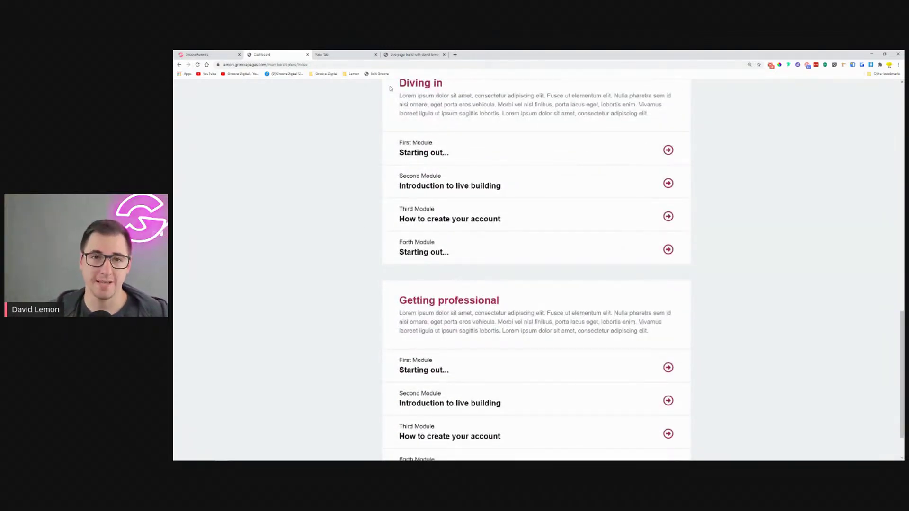
left_click_drag(396, 83, 478, 98)
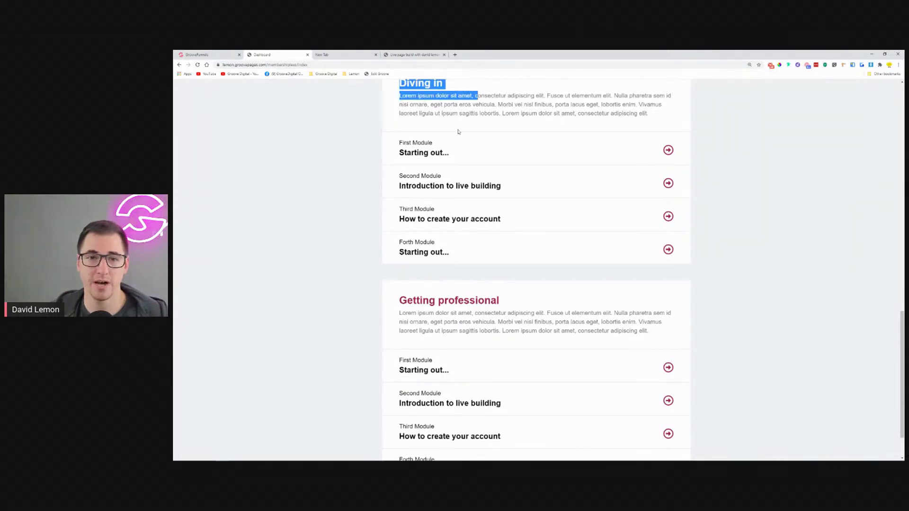
left_click(479, 97)
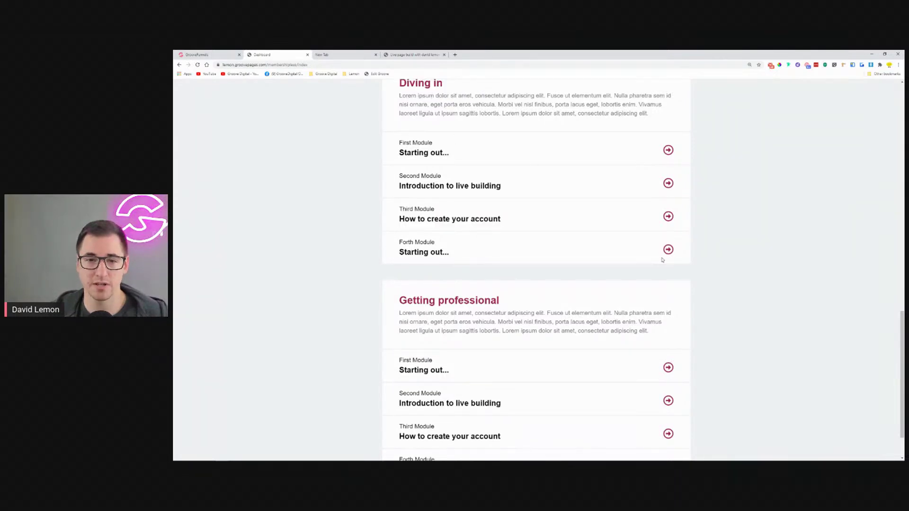
scroll(663, 213, "up", 5)
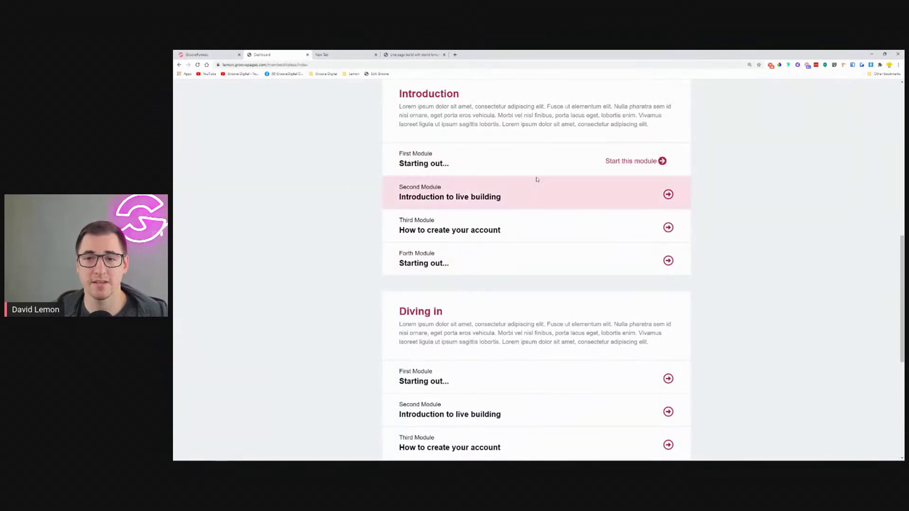
scroll(330, 209, "down", 4)
scroll(331, 206, "down", 2)
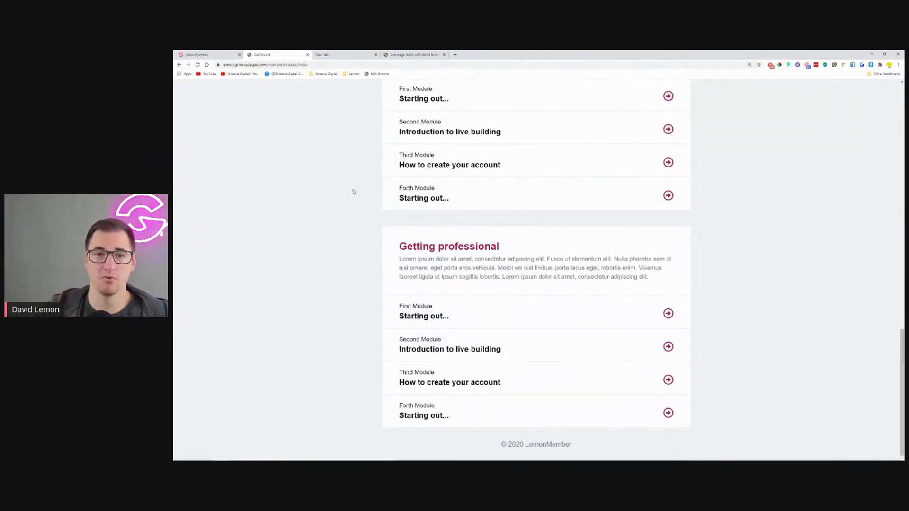
scroll(359, 191, "up", 1)
scroll(359, 192, "up", 8)
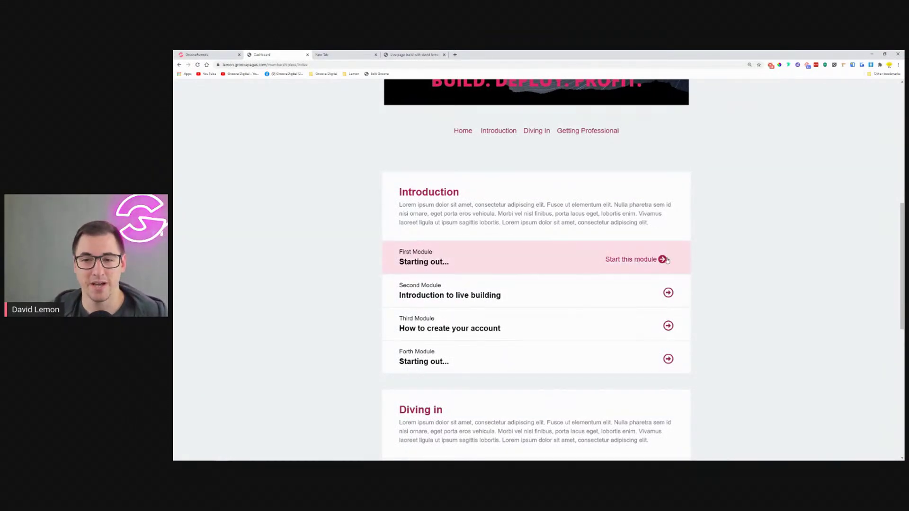
Step: Open the Introduction section's first module and examine the logo and the Module 1 headline in its header
left_click(197, 65)
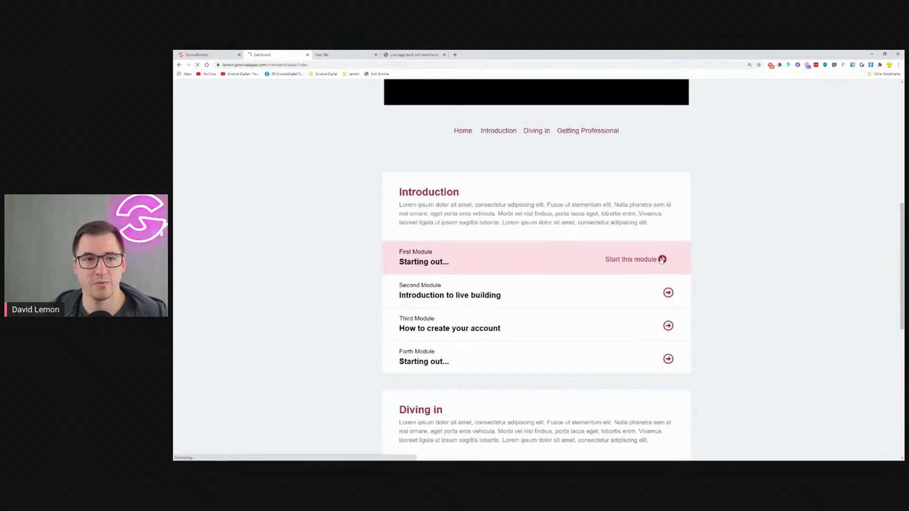
left_click(662, 260)
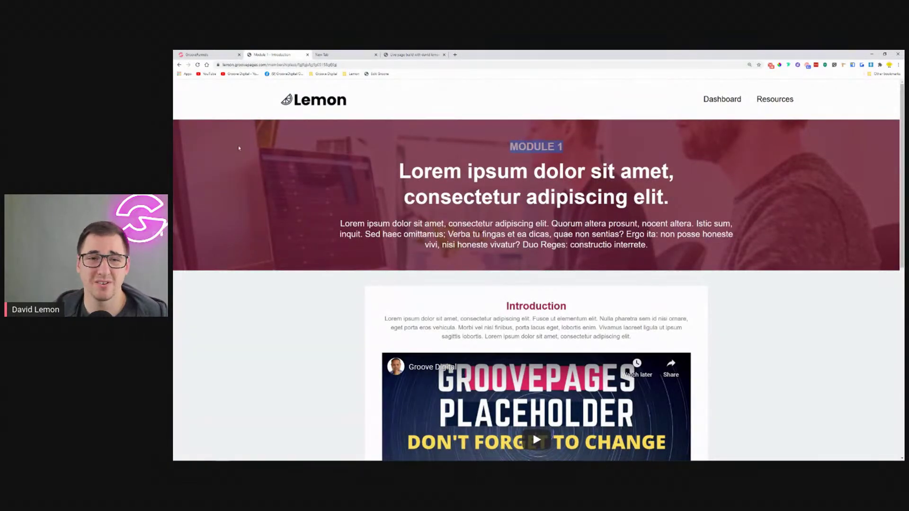
triple_click(272, 103)
left_click(287, 173)
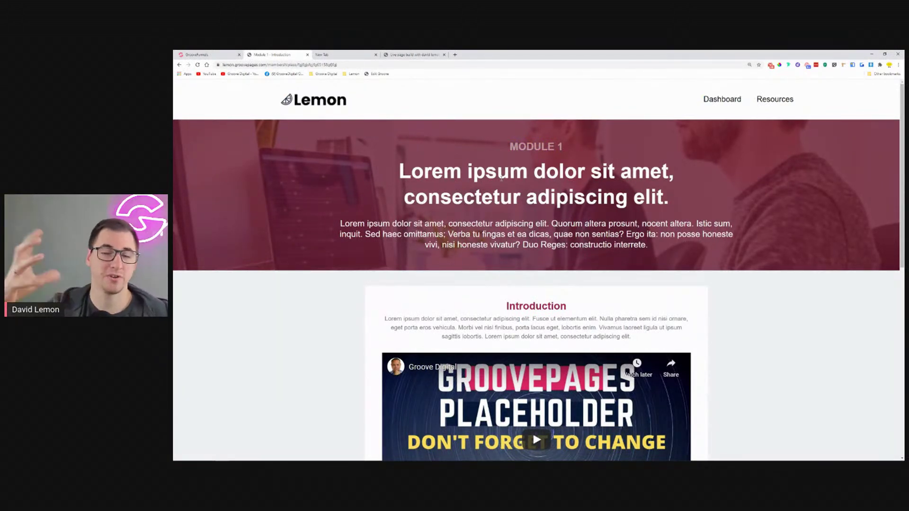
triple_click(536, 146)
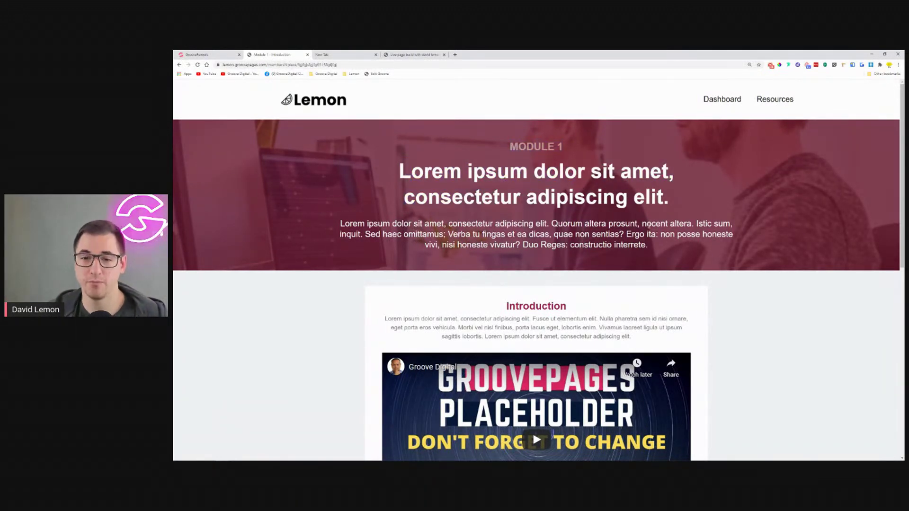
Step: Review the module page's introduction text, video, guide download and transcription section, and return to its header
scroll(649, 225, "down", 3)
left_click_drag(492, 204, 618, 222)
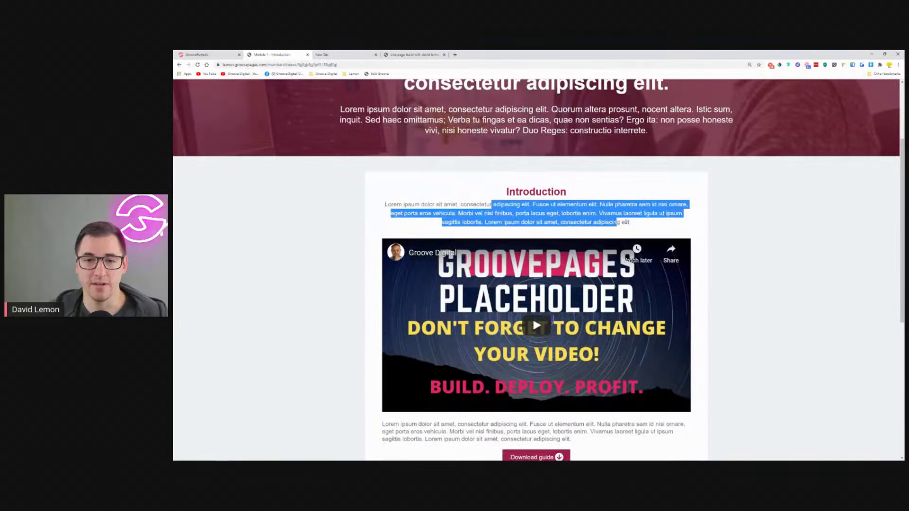
left_click(620, 226)
scroll(491, 264, "down", 1)
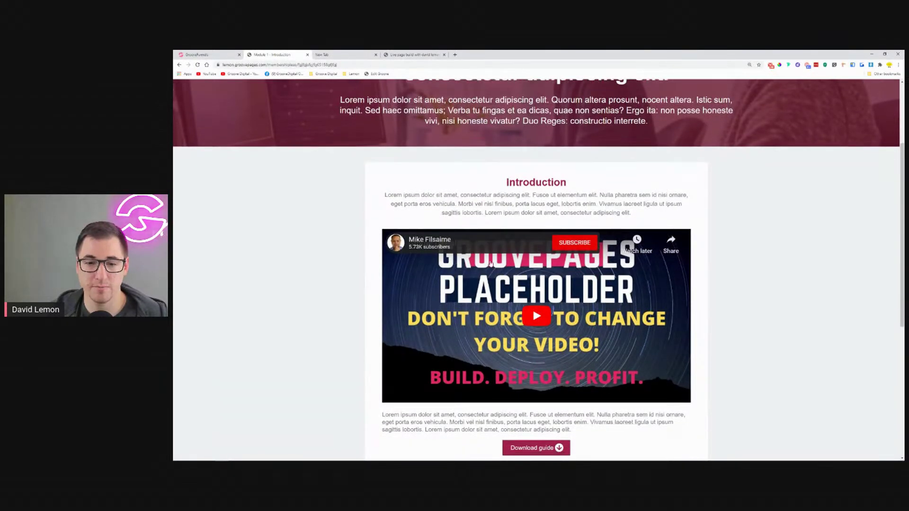
scroll(490, 264, "down", 2)
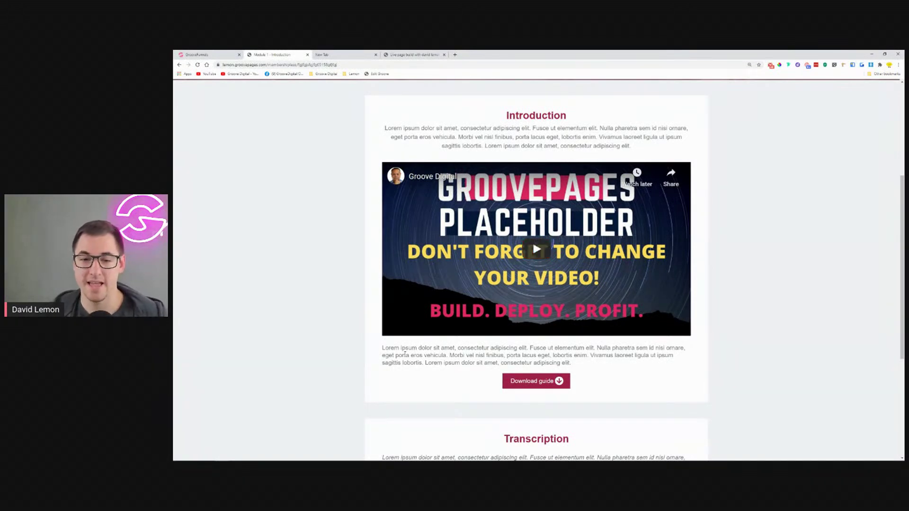
left_click_drag(405, 355, 565, 366)
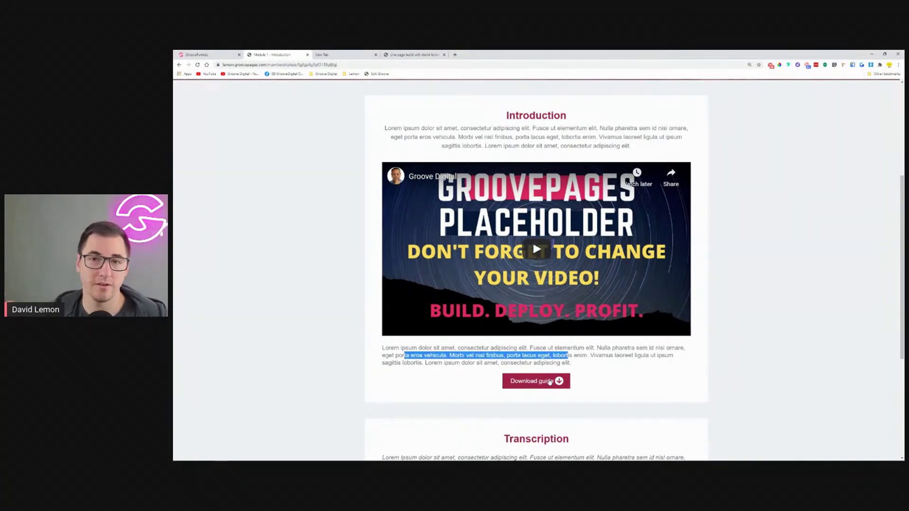
left_click(596, 366)
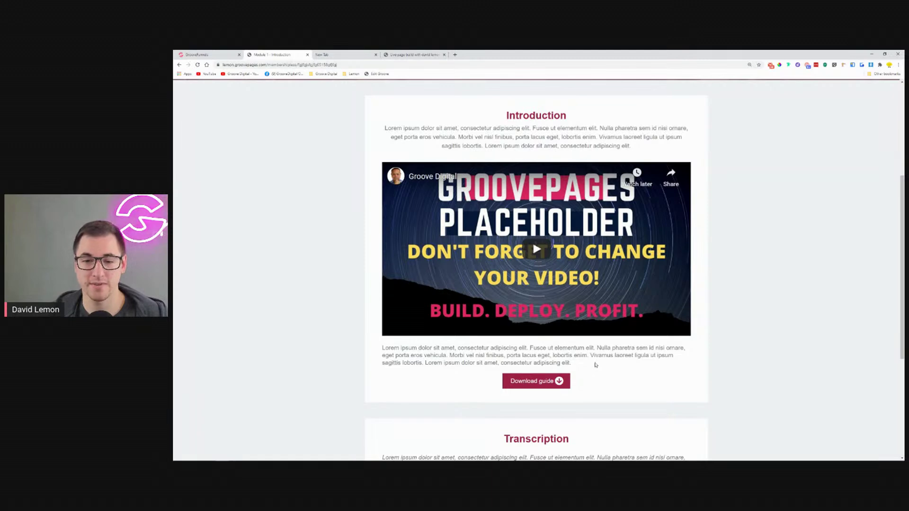
scroll(596, 365, "down", 4)
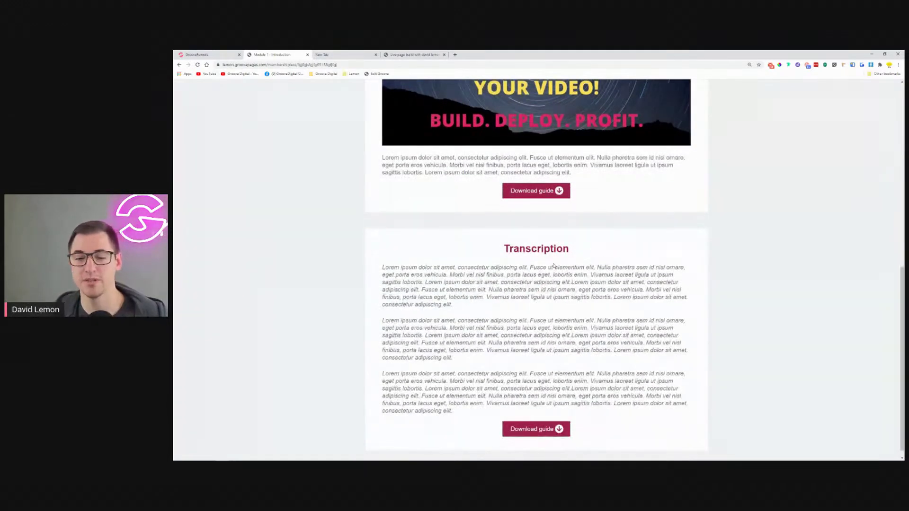
scroll(592, 284, "down", 1)
scroll(521, 374, "up", 15)
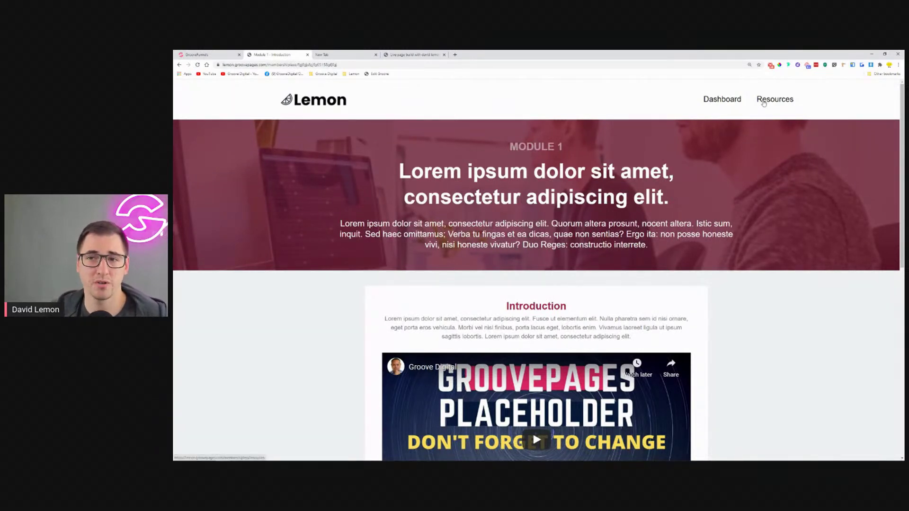
Step: Open the Resources page and examine its grid of step-by-step guide downloads and the option to download all files
left_click(764, 101)
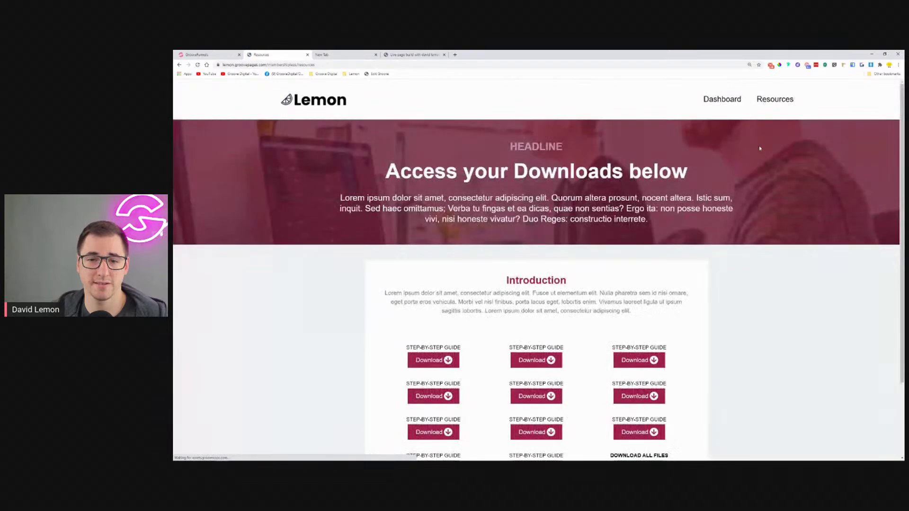
scroll(778, 188, "down", 1)
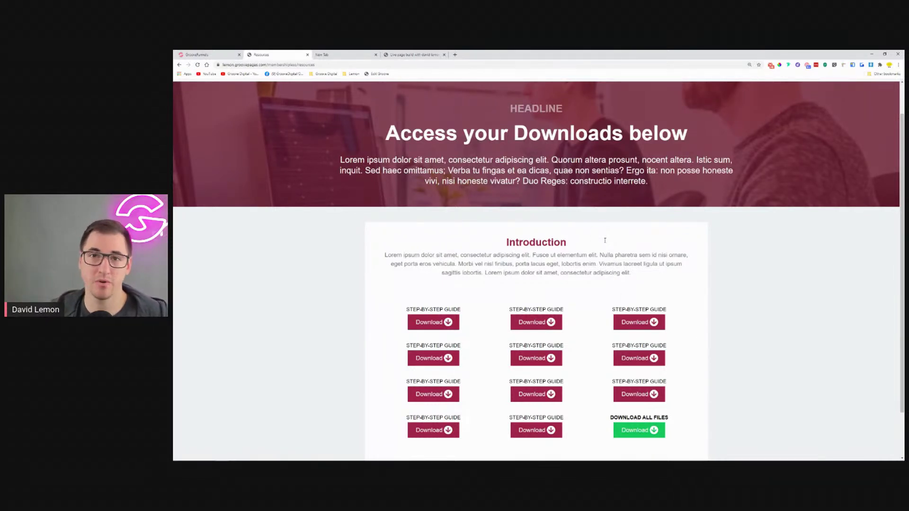
scroll(627, 233, "down", 2)
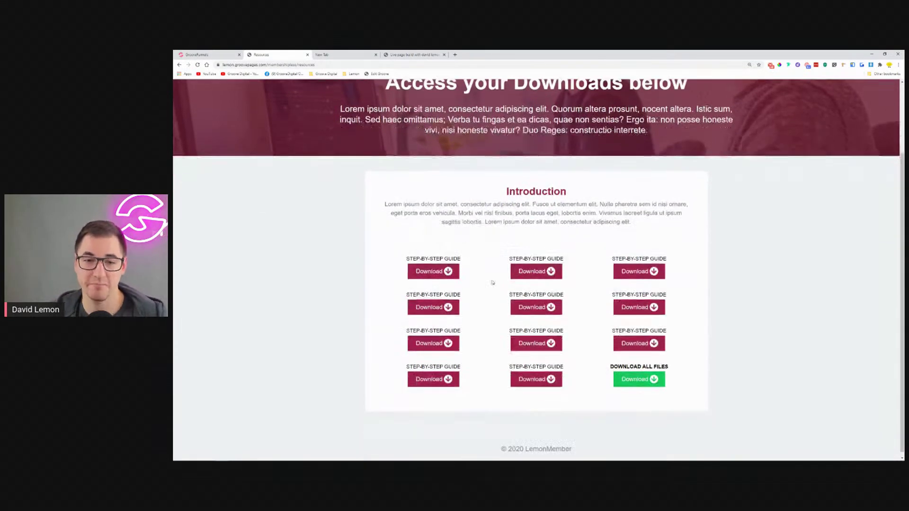
mouse_move(408, 252)
left_mouse_down()
mouse_move(492, 257)
mouse_move(405, 254)
left_mouse_up()
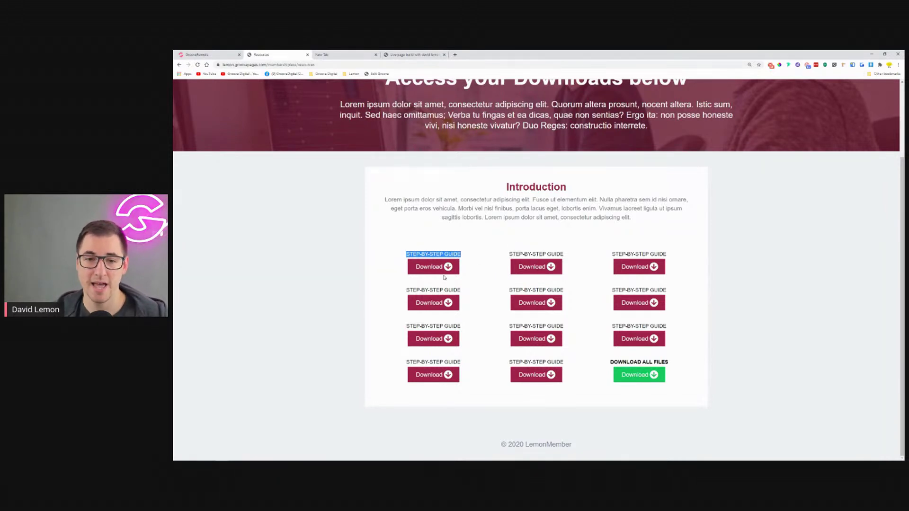
left_click(489, 271)
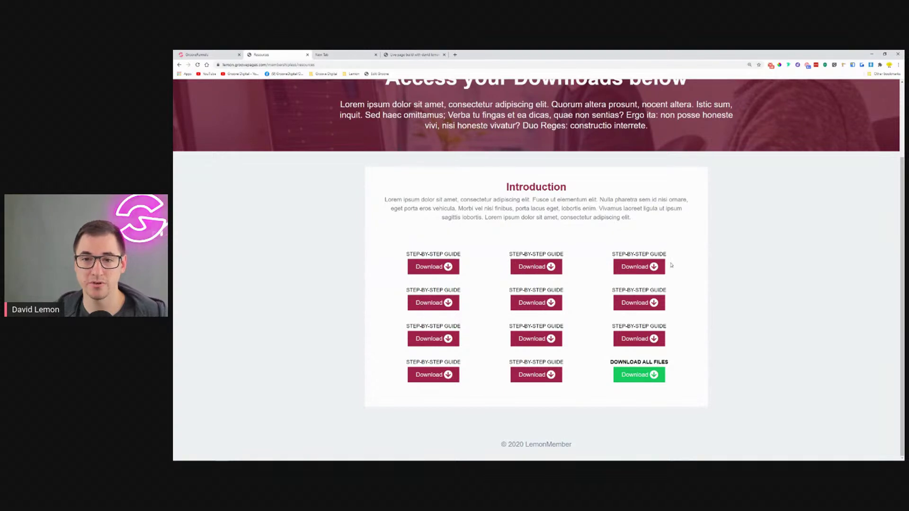
scroll(725, 241, "up", 2)
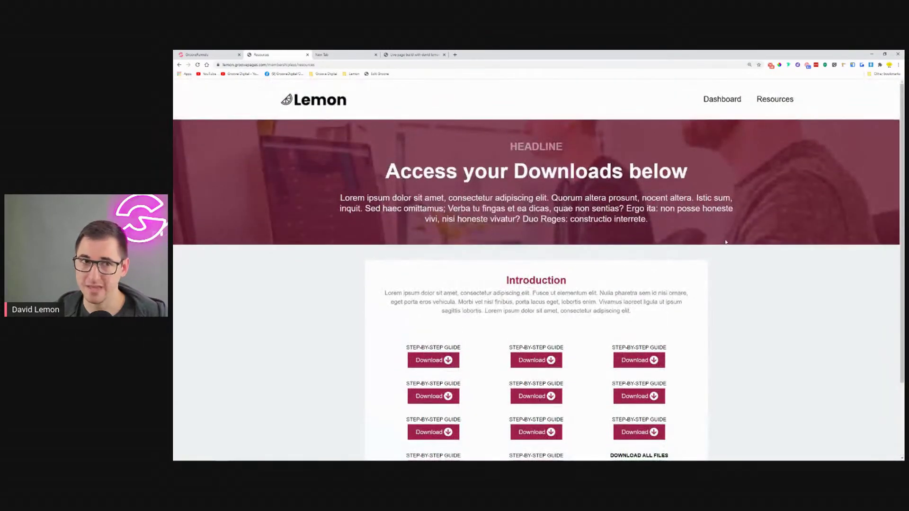
Step: Return to the Dashboard page and review its header, video, section links, Introduction description and module lists
left_click(723, 100)
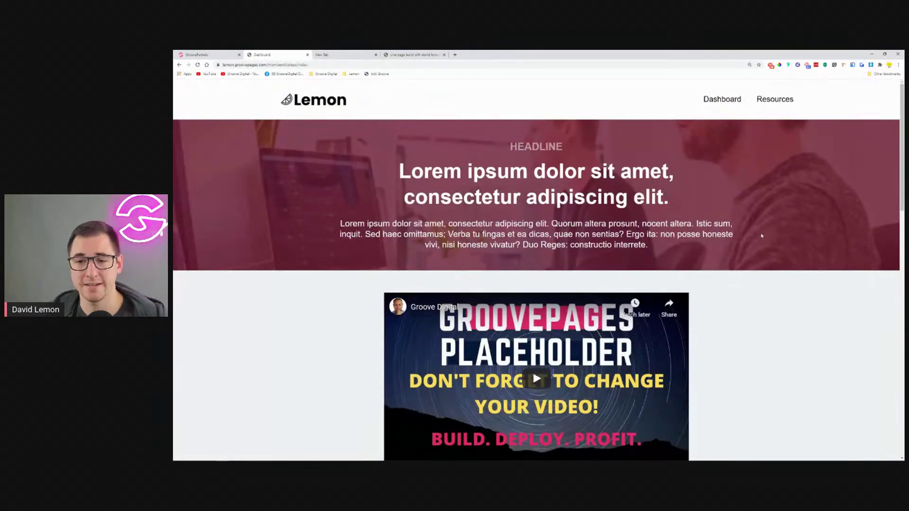
scroll(762, 230, "down", 7)
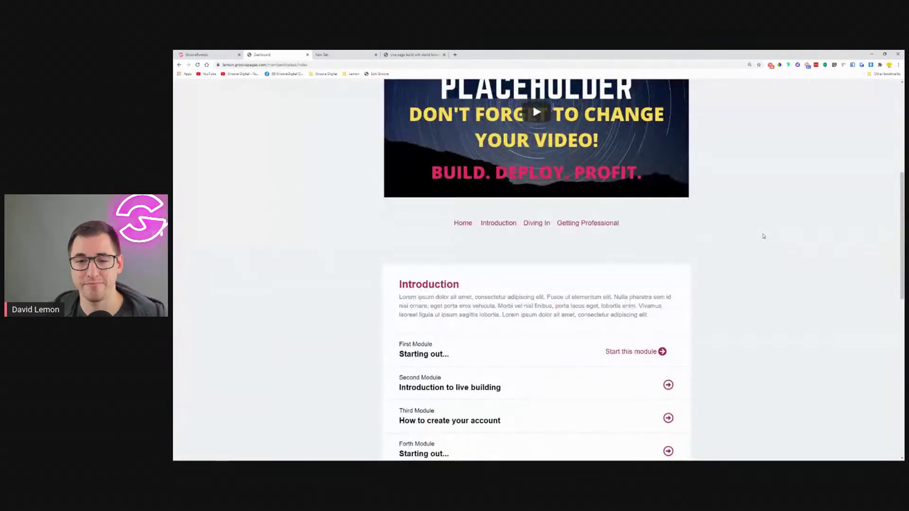
scroll(764, 231, "up", 8)
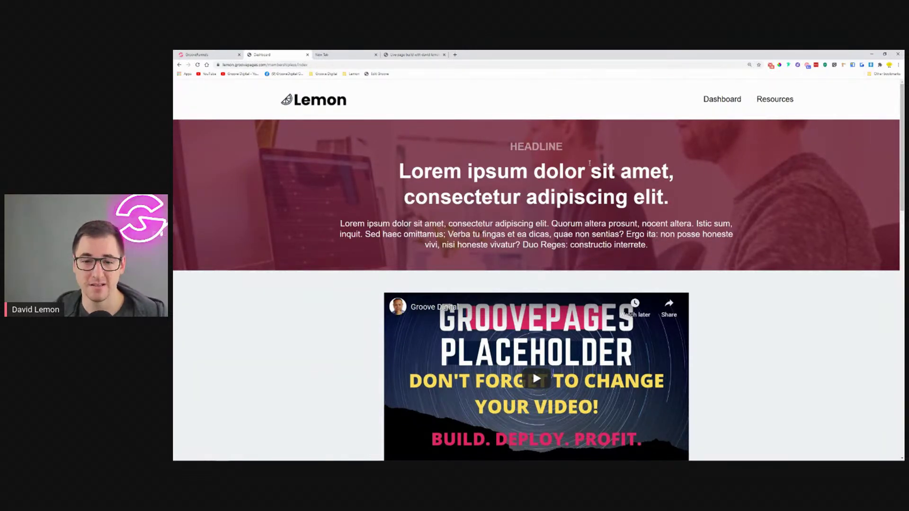
scroll(533, 179, "down", 6)
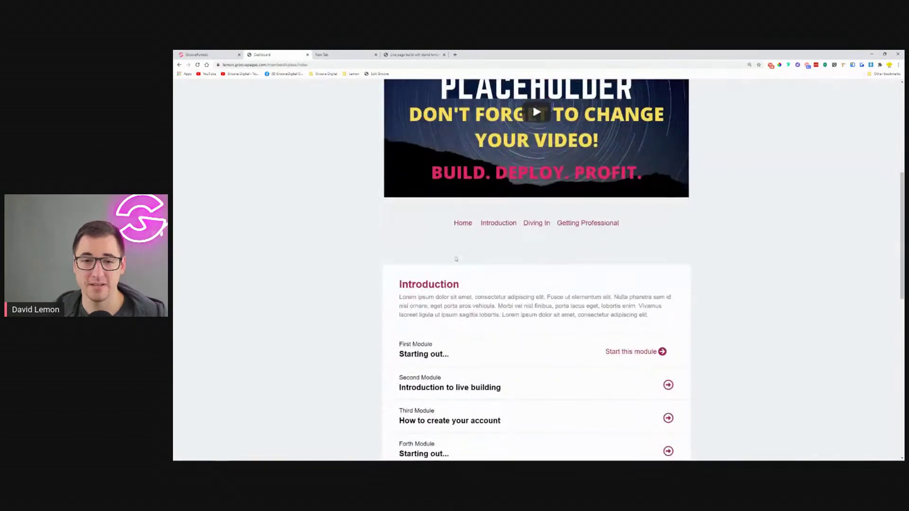
scroll(420, 274, "down", 3)
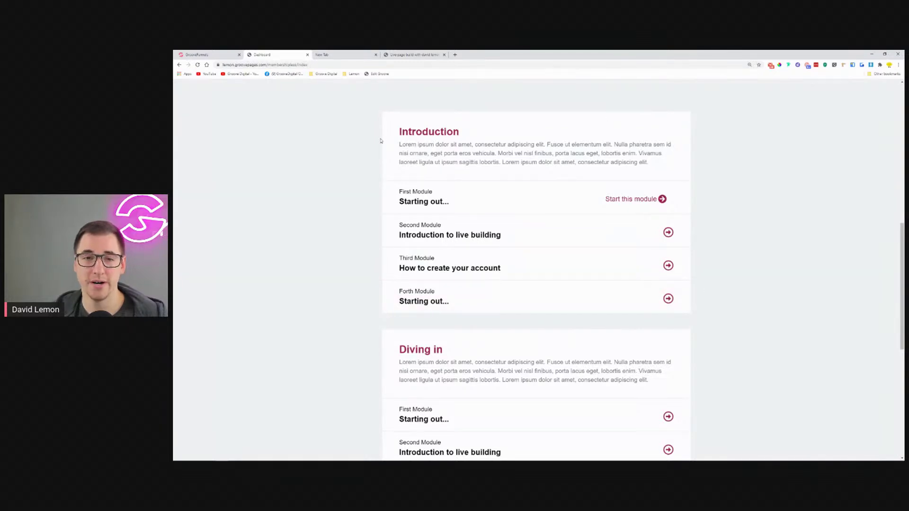
left_click_drag(408, 132, 466, 162)
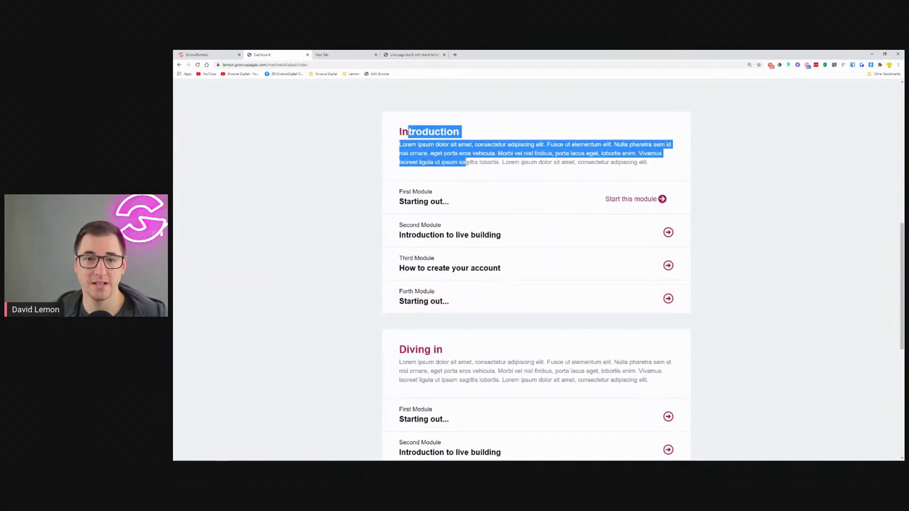
left_click_drag(408, 191, 469, 205)
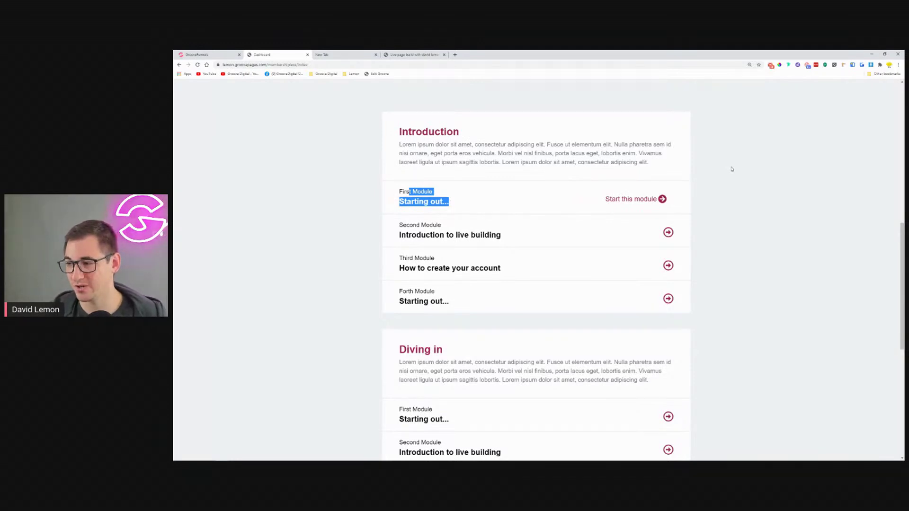
scroll(732, 169, "down", 3)
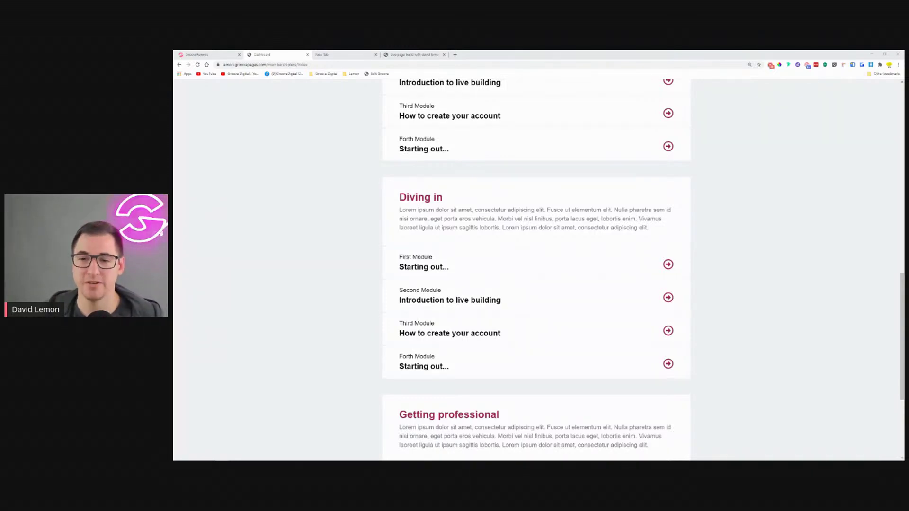
Step: Open the Introduction section's first module again and inspect the random string ending its page address
scroll(459, 265, "up", 5)
left_click(460, 235)
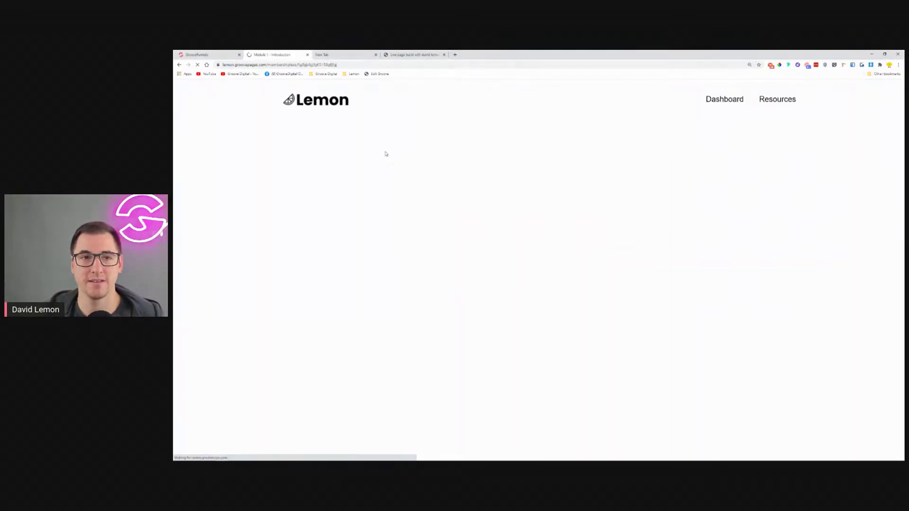
left_click_drag(337, 65, 299, 65)
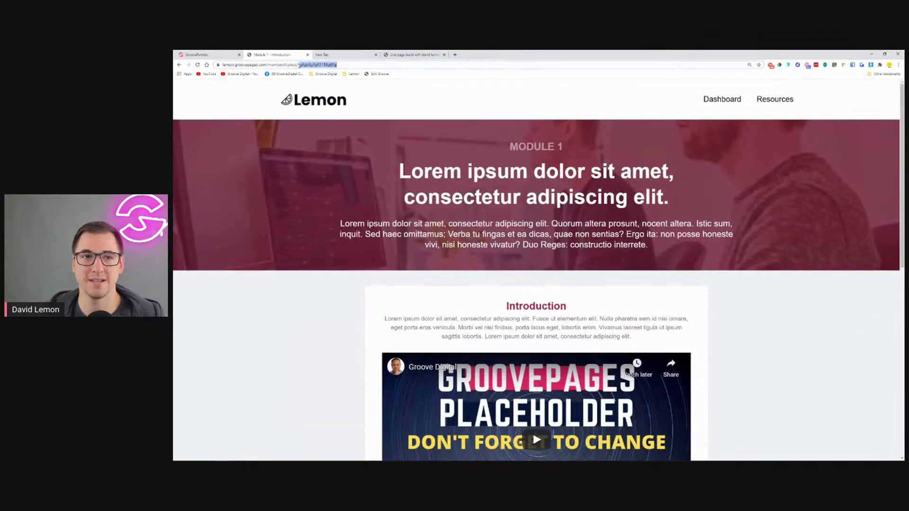
left_click(341, 67)
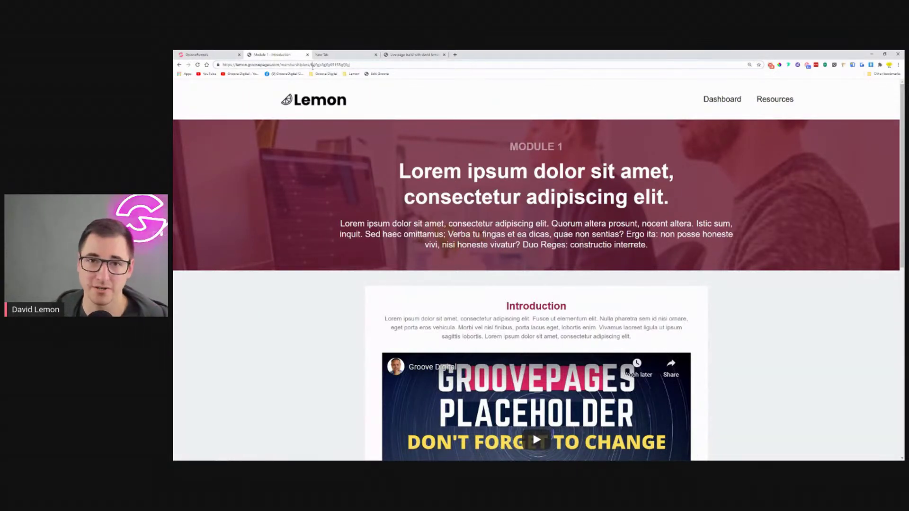
Step: Highlight the random string at the end of the module page's address and look over the page's header and introduction video
double_click(312, 64)
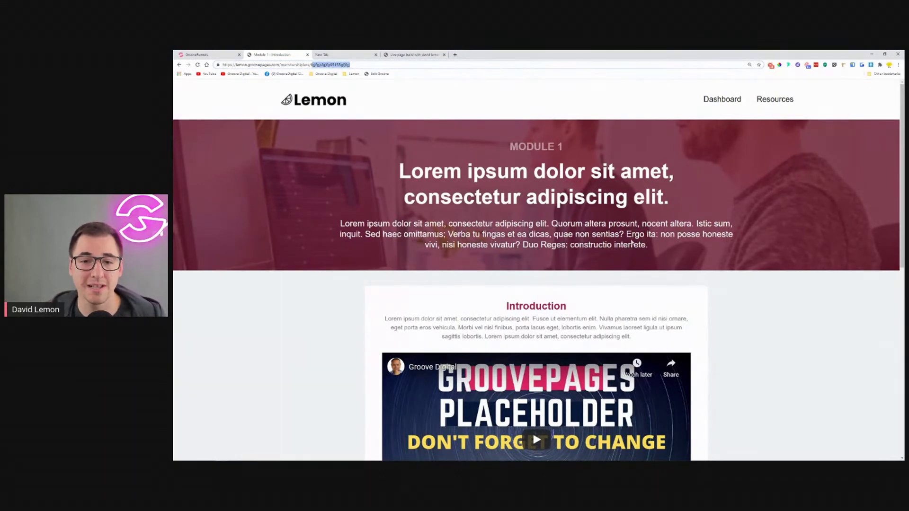
scroll(824, 275, "down", 3)
scroll(805, 258, "up", 3)
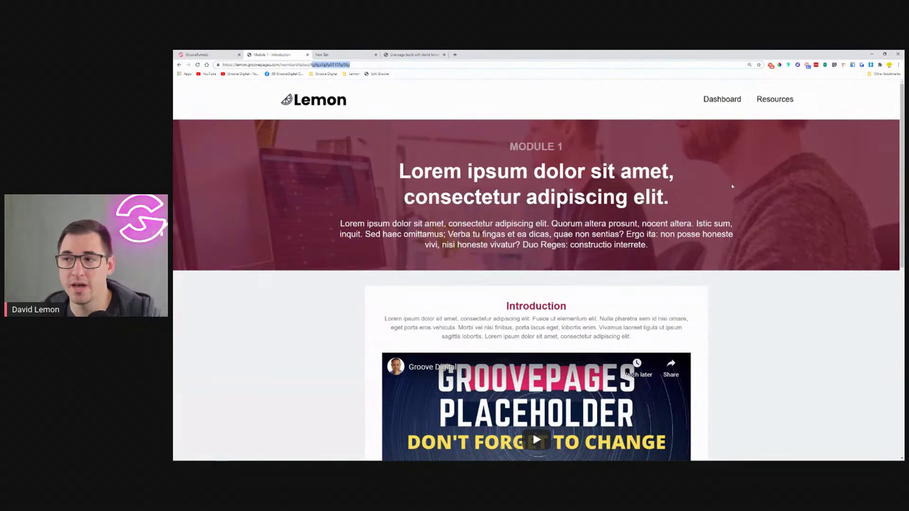
key("alt+Tab")
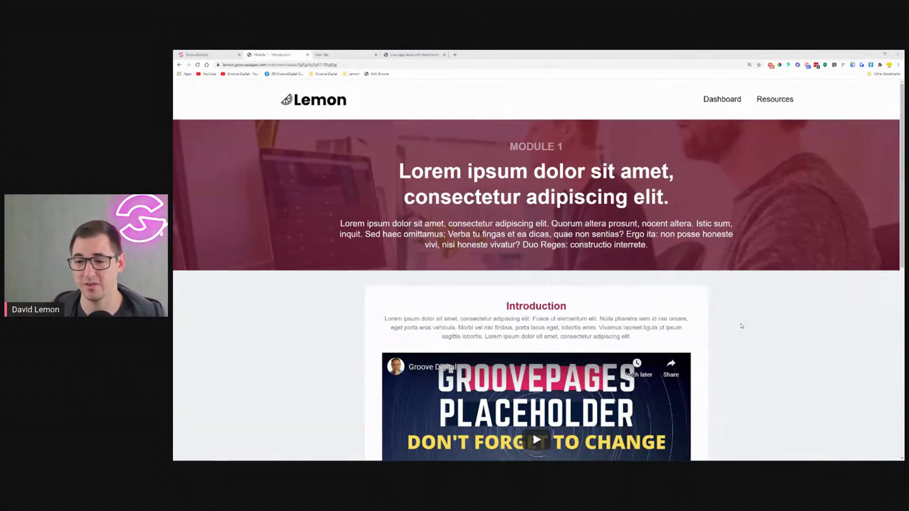
scroll(741, 326, "down", 2)
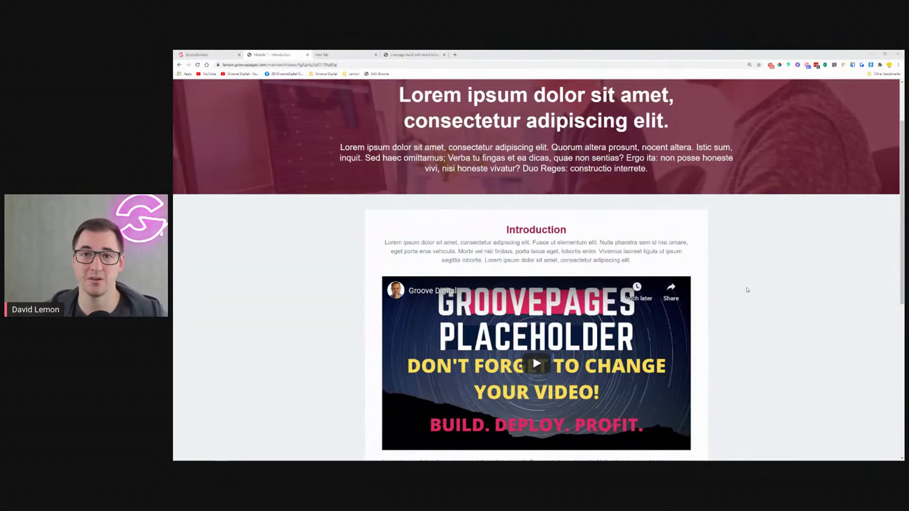
scroll(750, 269, "up", 2)
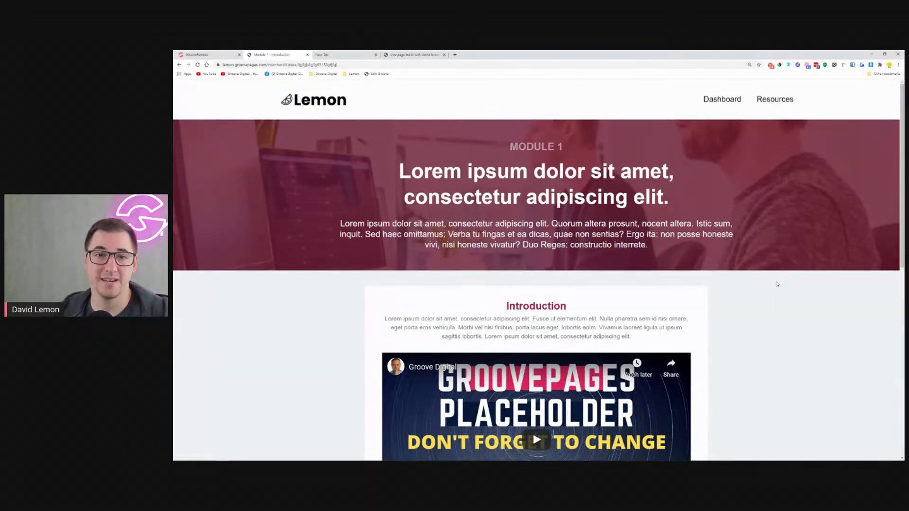
scroll(788, 274, "down", 5)
scroll(788, 268, "up", 3)
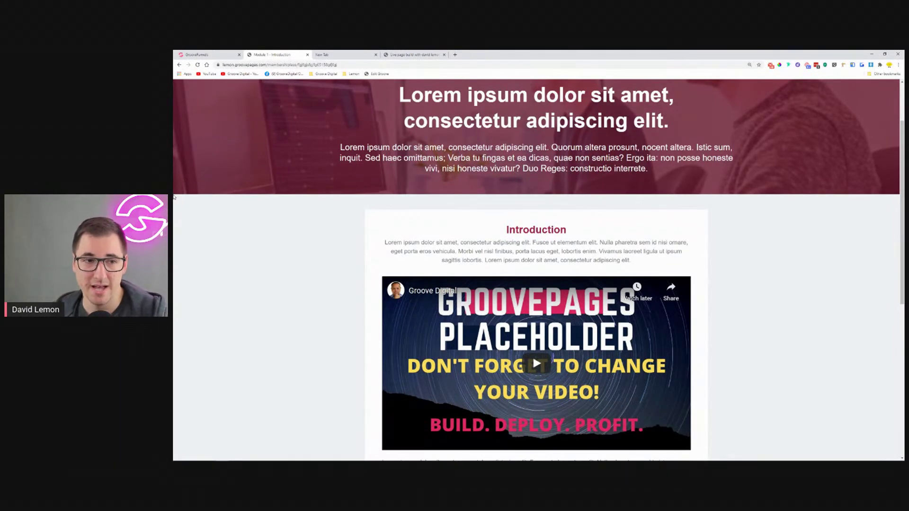
Step: Return to the site builder's list of sites and create a new site from the blank template
left_click(200, 54)
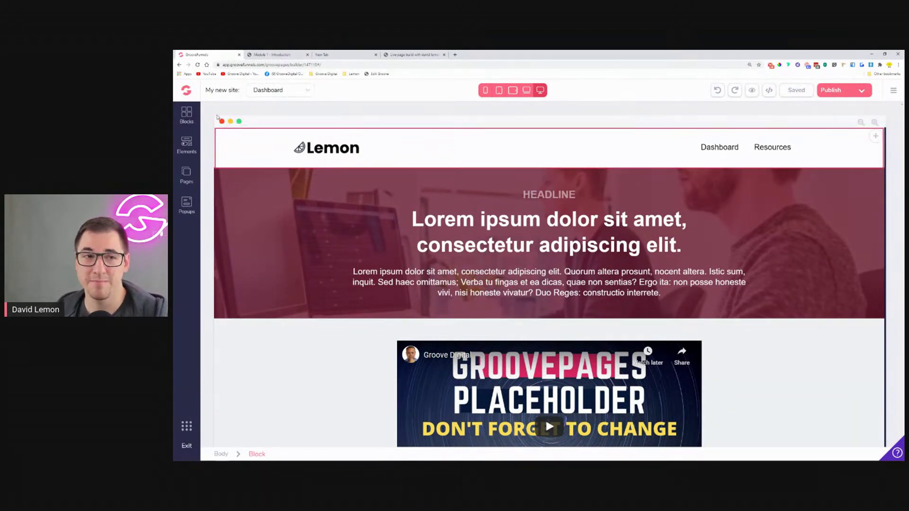
left_click(179, 65)
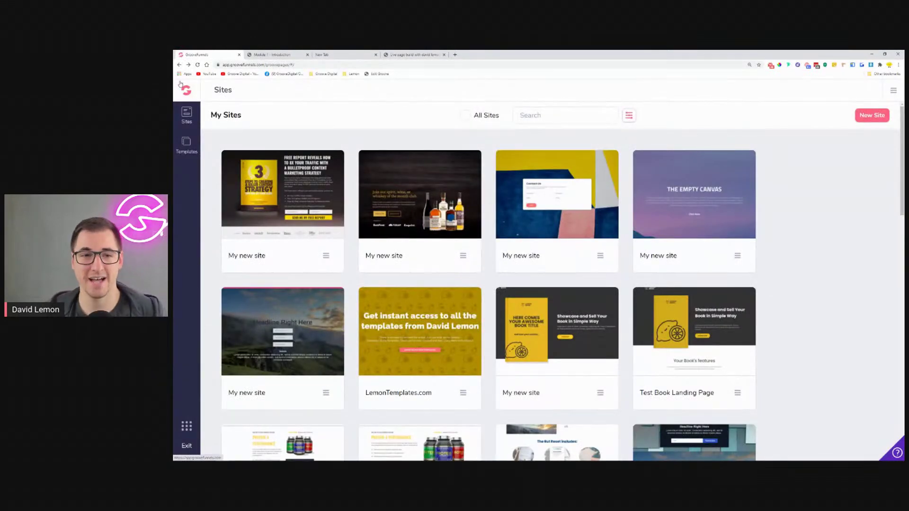
left_click(872, 115)
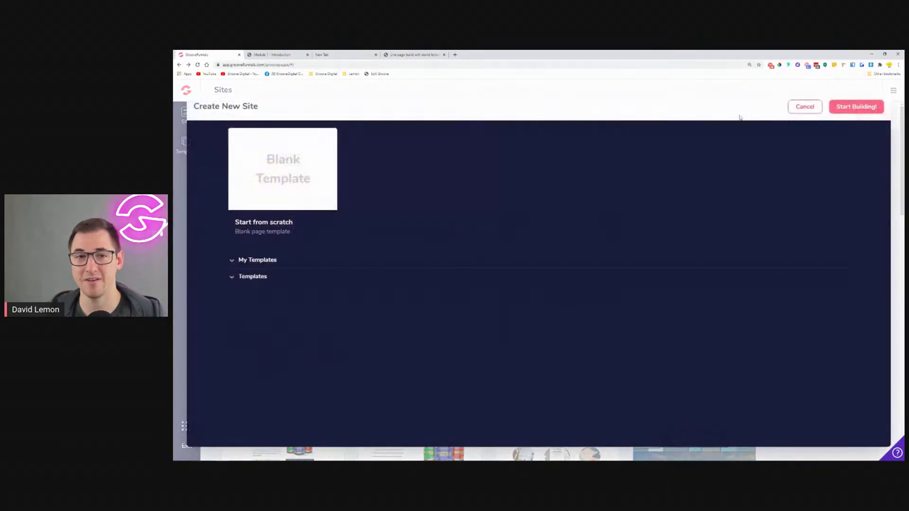
left_click(298, 165)
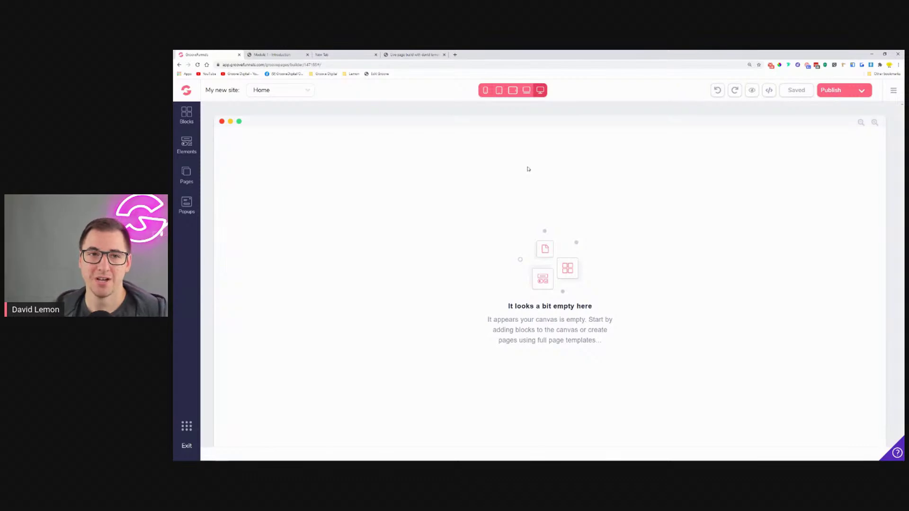
Step: Open the finished site's Dashboard page and examine its overall layout, from the navigation bar and header through the module sections
left_click(260, 53)
scroll(616, 142, "up", 3)
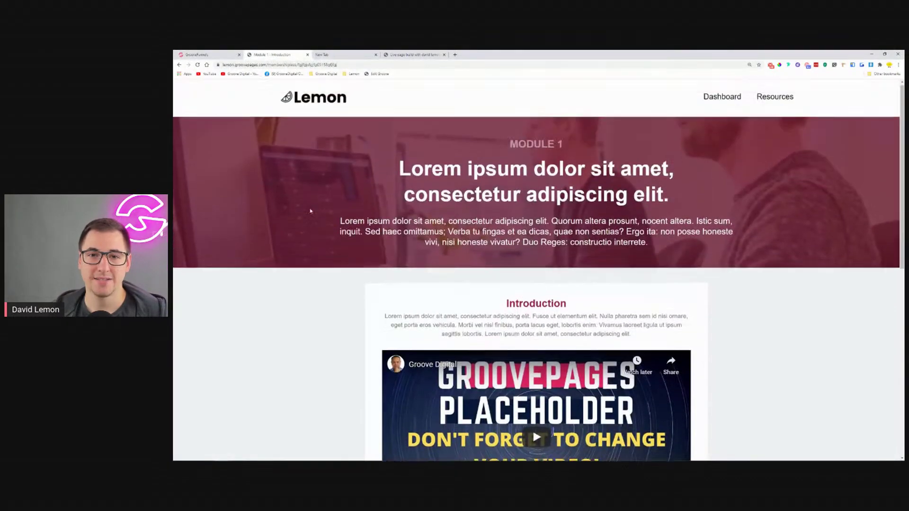
left_click(736, 100)
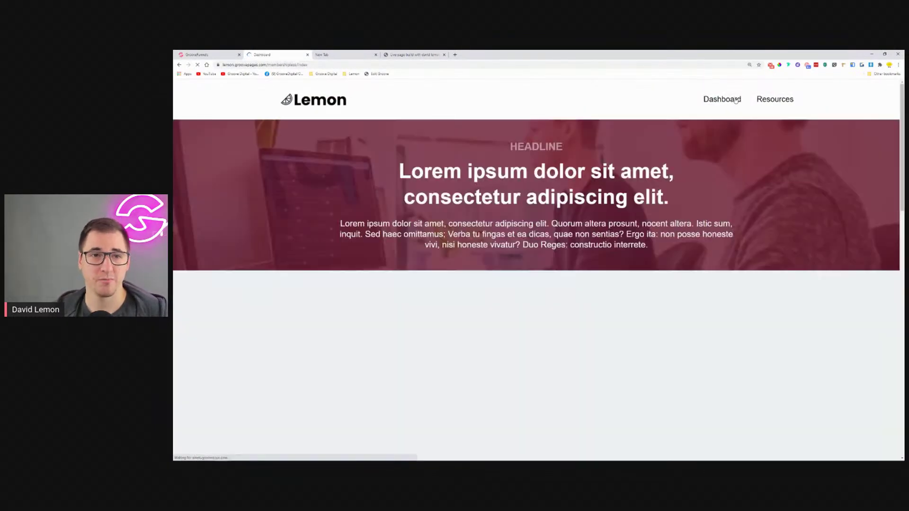
scroll(781, 213, "down", 4)
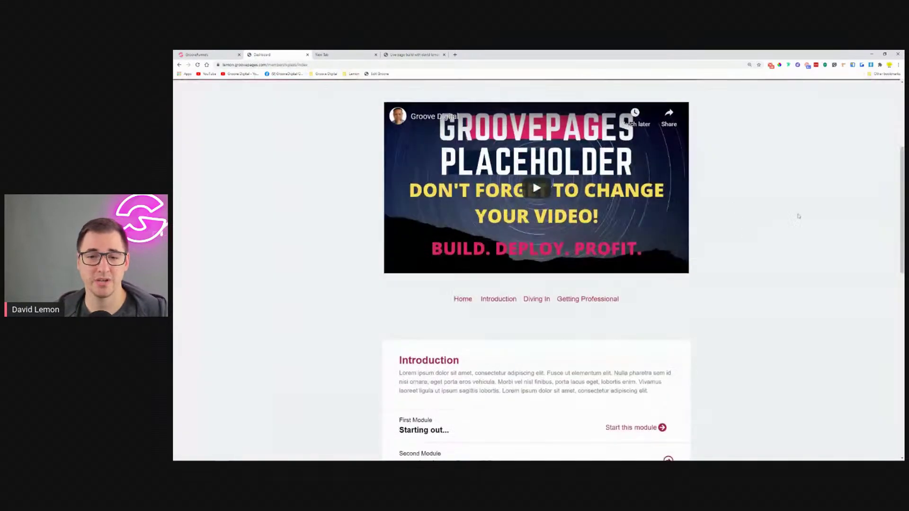
scroll(802, 207, "up", 1)
scroll(706, 237, "down", 8)
scroll(785, 226, "down", 4)
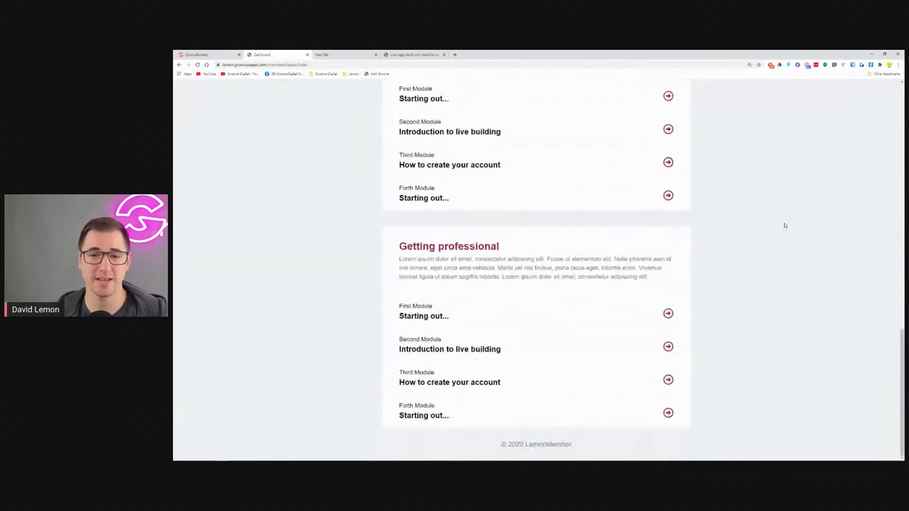
scroll(785, 225, "up", 15)
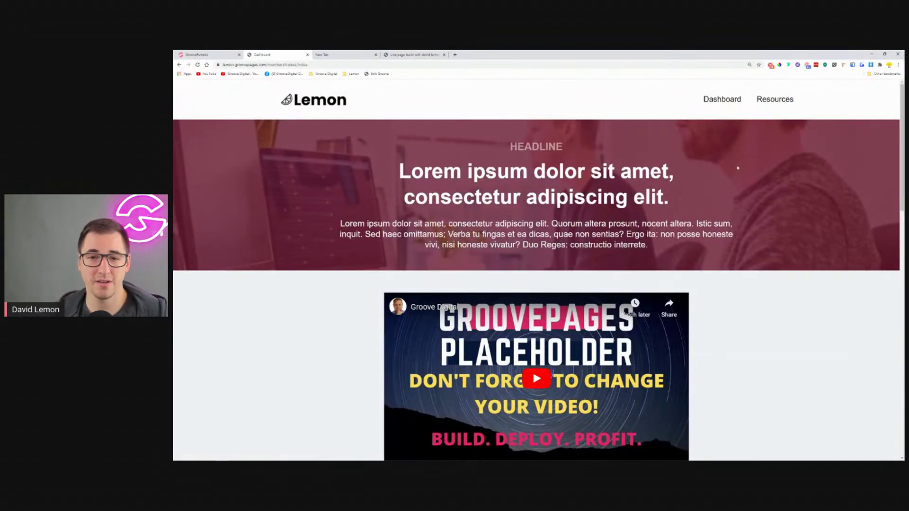
scroll(768, 259, "down", 3)
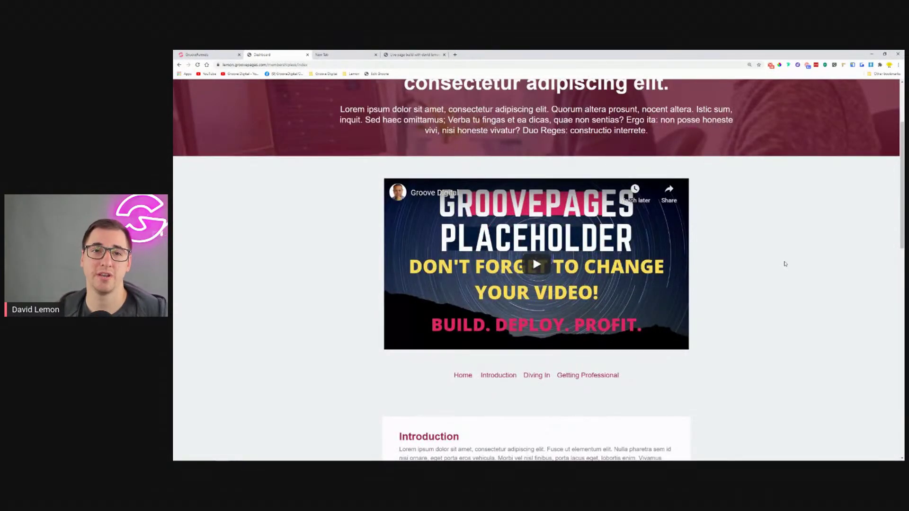
scroll(785, 264, "up", 1)
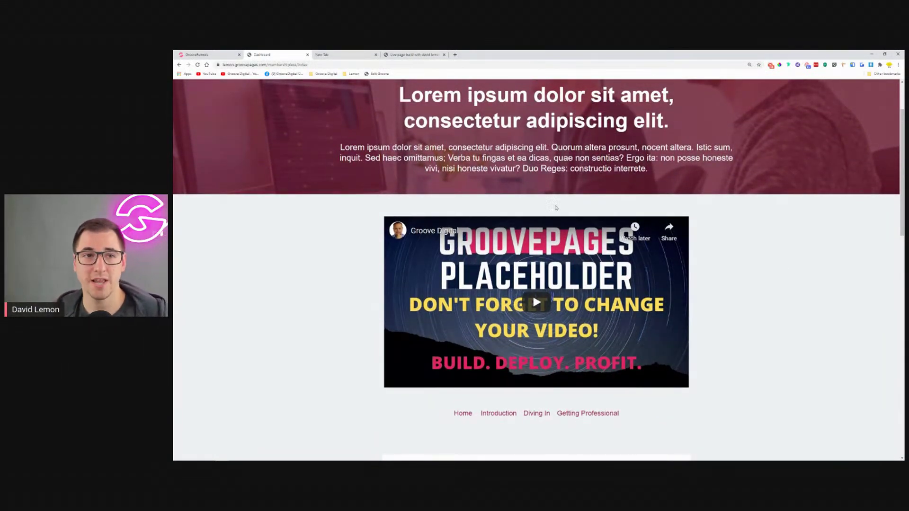
scroll(785, 264, "up", 1)
scroll(710, 214, "up", 1)
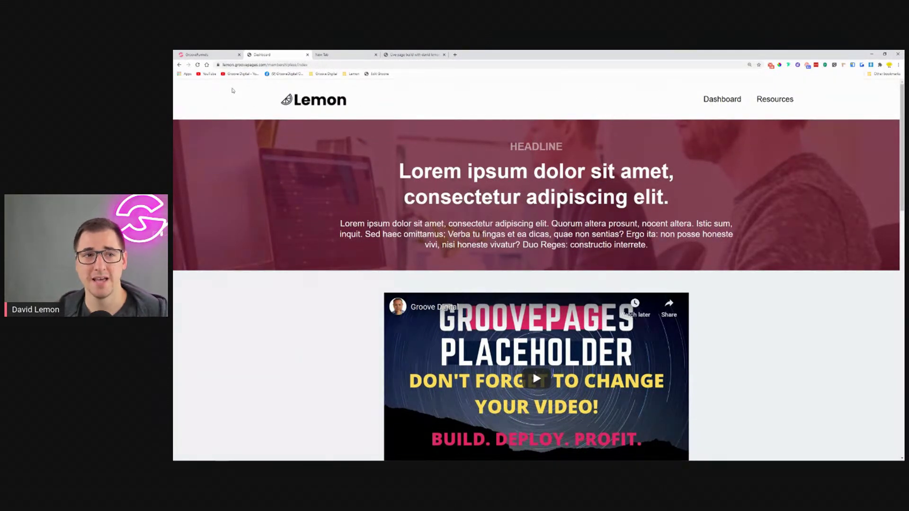
Step: Add the wireframe navigation bar with a logo and text links to the new site's blank Home page
left_click(208, 54)
left_click(187, 115)
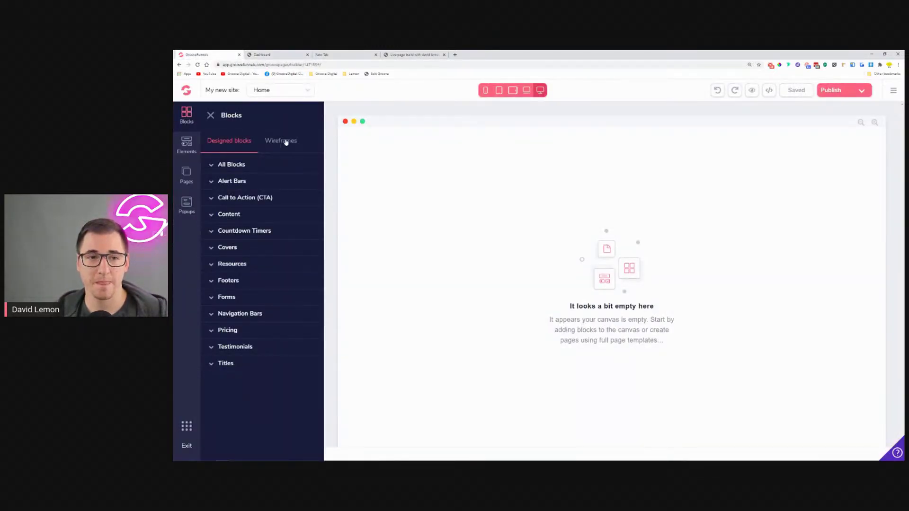
left_click(284, 142)
left_click(264, 413)
scroll(268, 368, "down", 3)
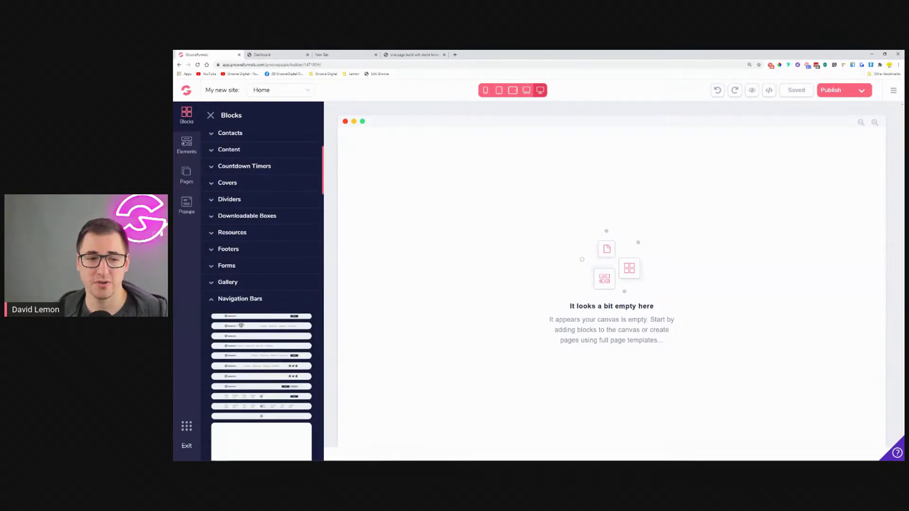
left_click_drag(240, 326, 479, 166)
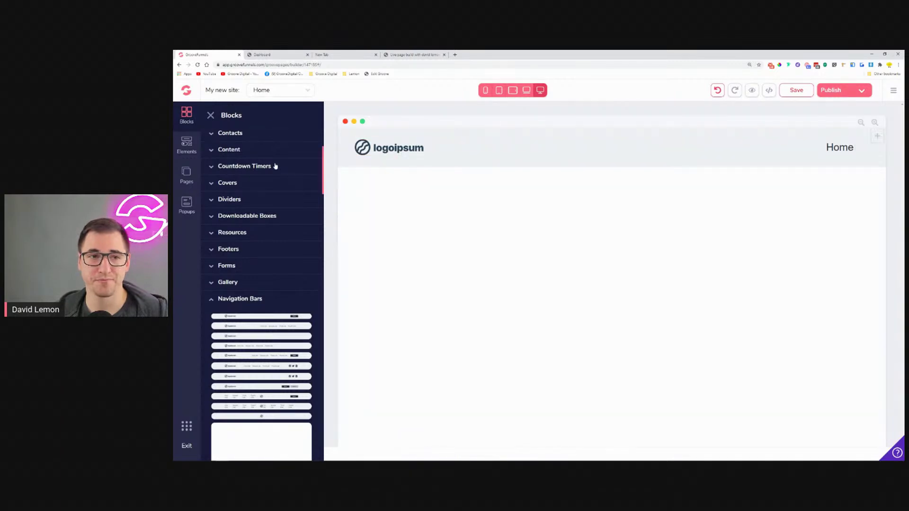
Step: Check the finished header and add the wireframe content block with a centred headline, title and paragraph below the navigation bar
left_click(268, 54)
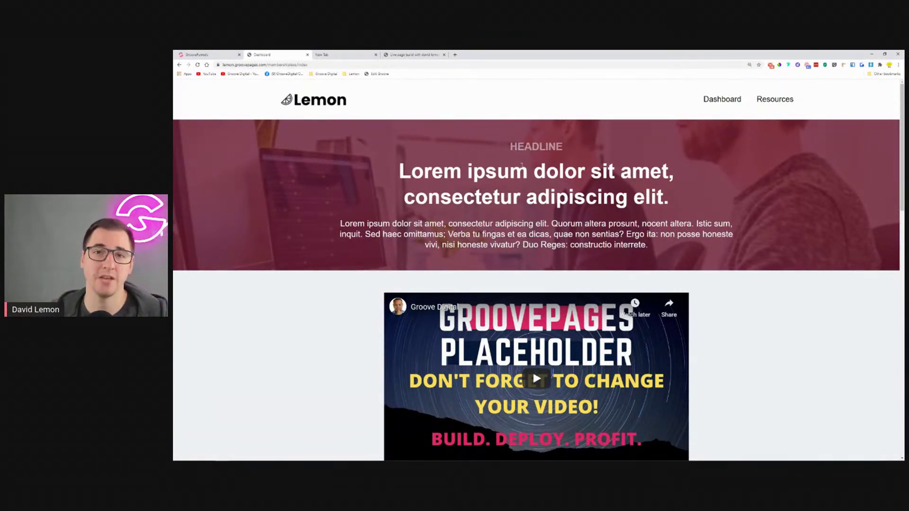
left_click(209, 54)
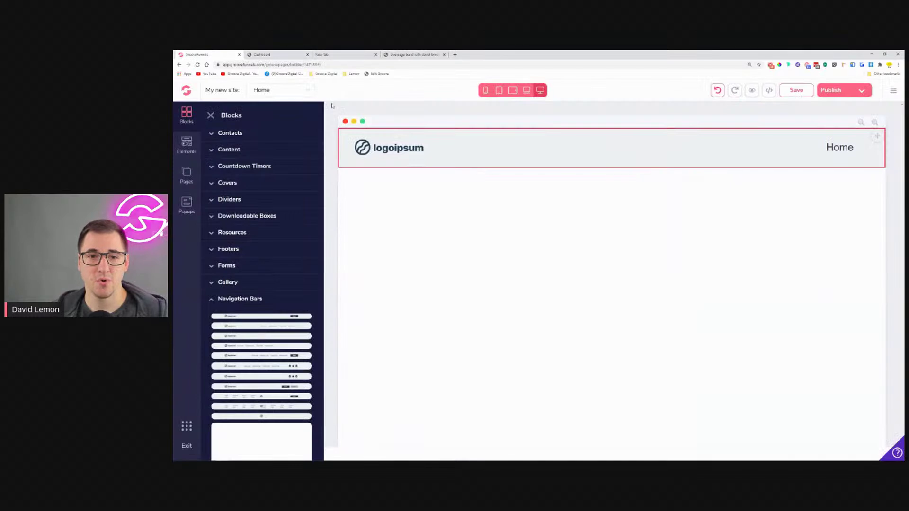
left_click(237, 299)
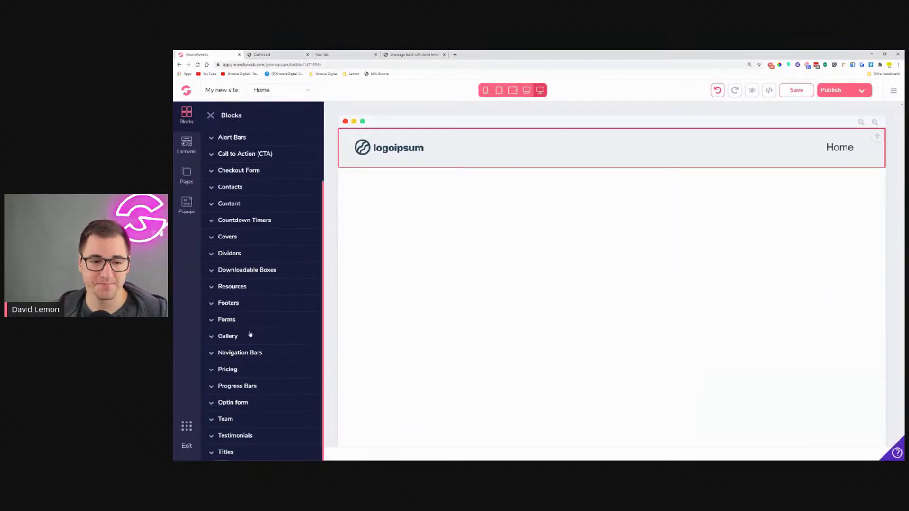
left_click(234, 452)
scroll(262, 374, "up", 1)
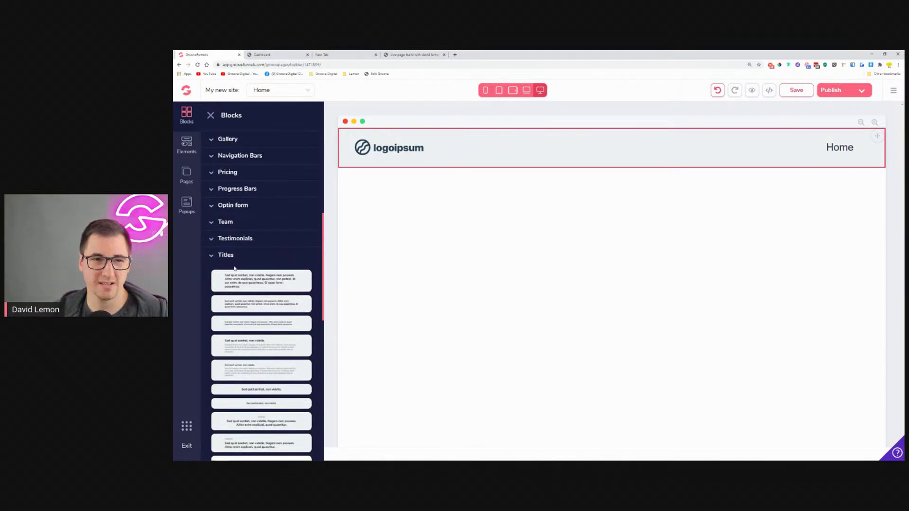
scroll(260, 288, "up", 6)
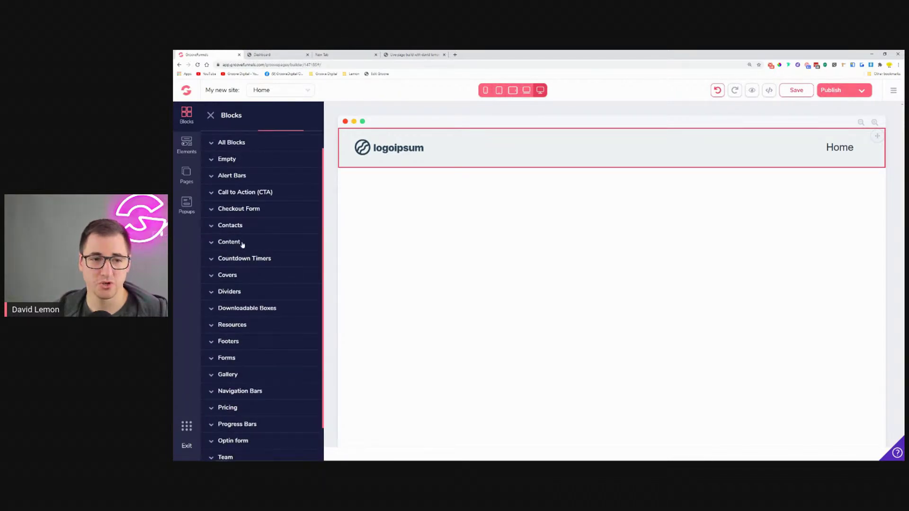
left_click(242, 244)
scroll(272, 268, "down", 5)
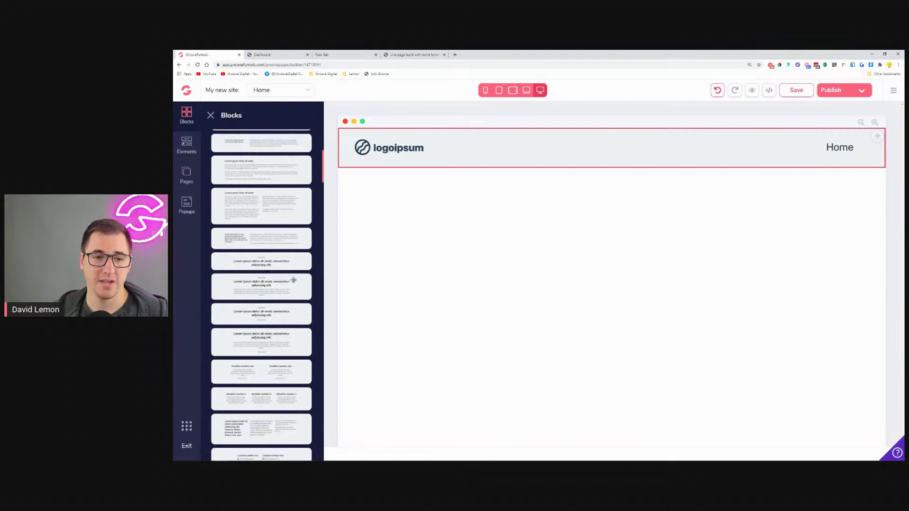
left_click_drag(262, 286, 570, 208)
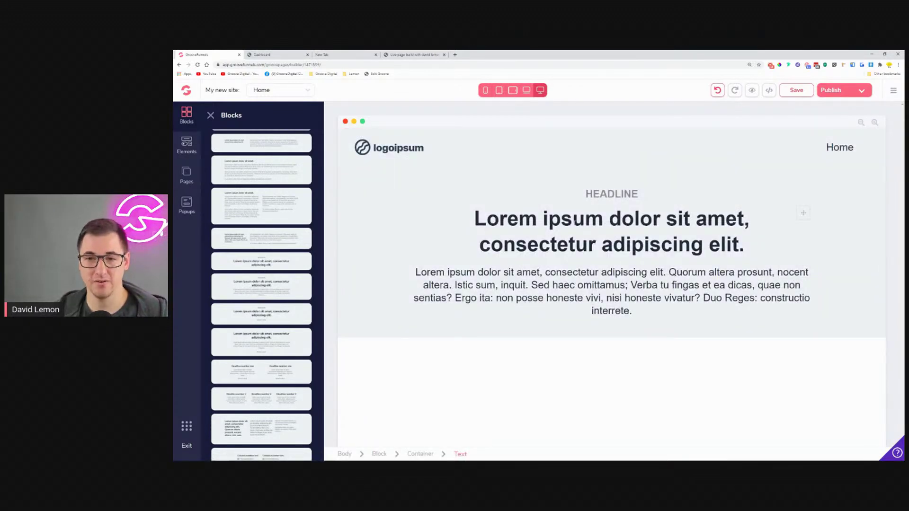
Step: Review the finished Dashboard's video, section links, Introduction, Diving in and Getting professional module lists, and footer
left_click(297, 53)
scroll(264, 214, "down", 6)
scroll(187, 156, "up", 2)
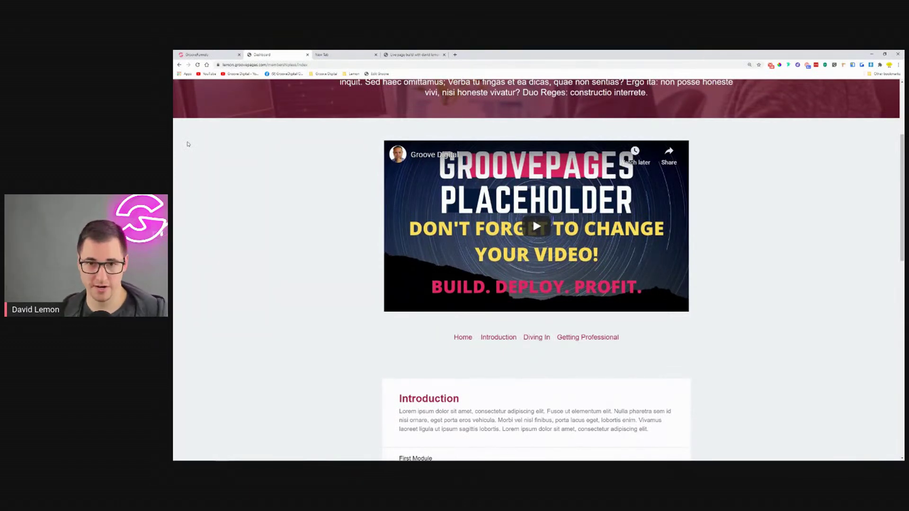
scroll(187, 144, "up", 1)
scroll(385, 88, "up", 3)
scroll(322, 242, "down", 10)
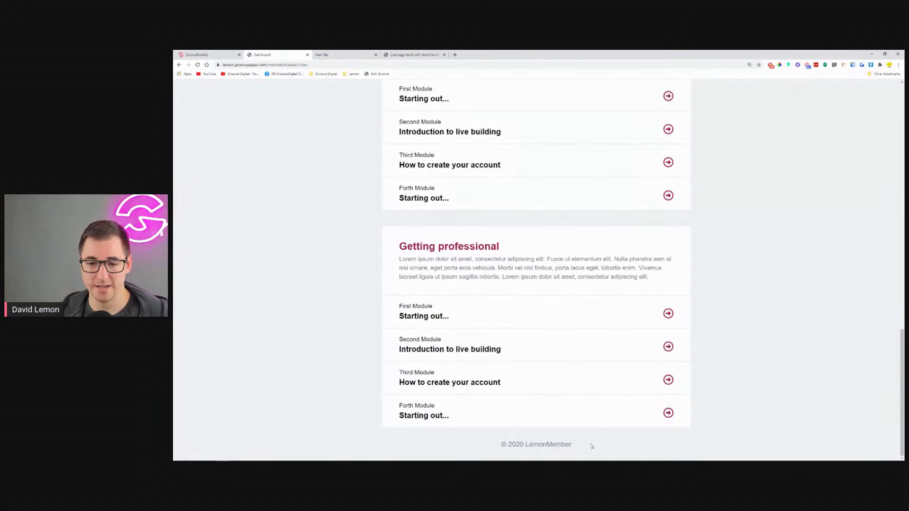
scroll(360, 203, "up", 12)
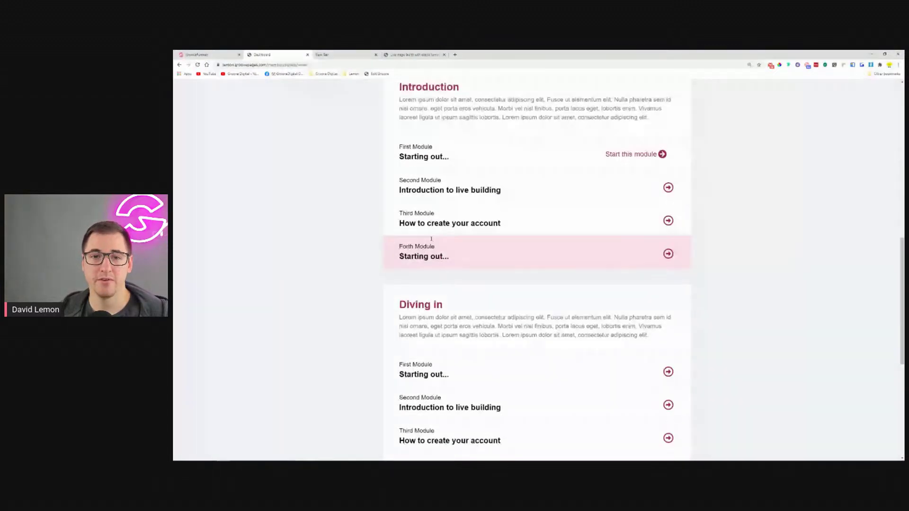
scroll(364, 228, "down", 4)
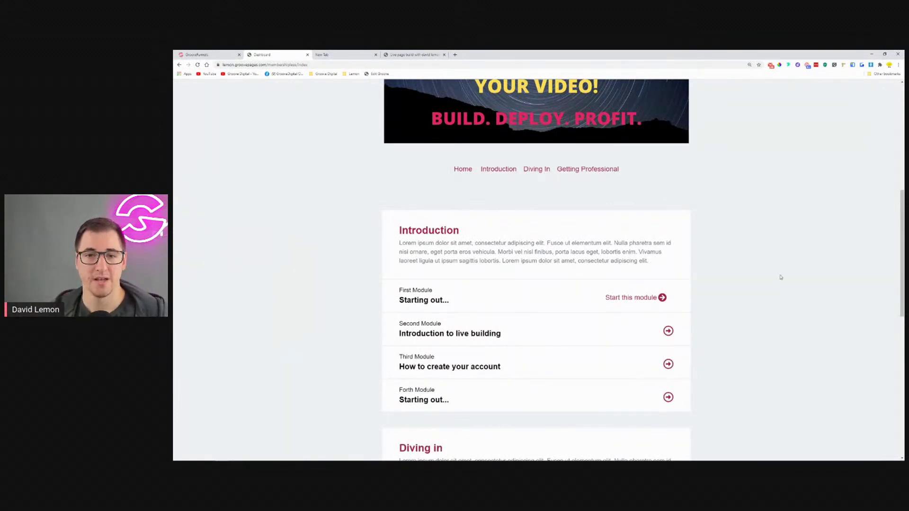
scroll(781, 277, "up", 3)
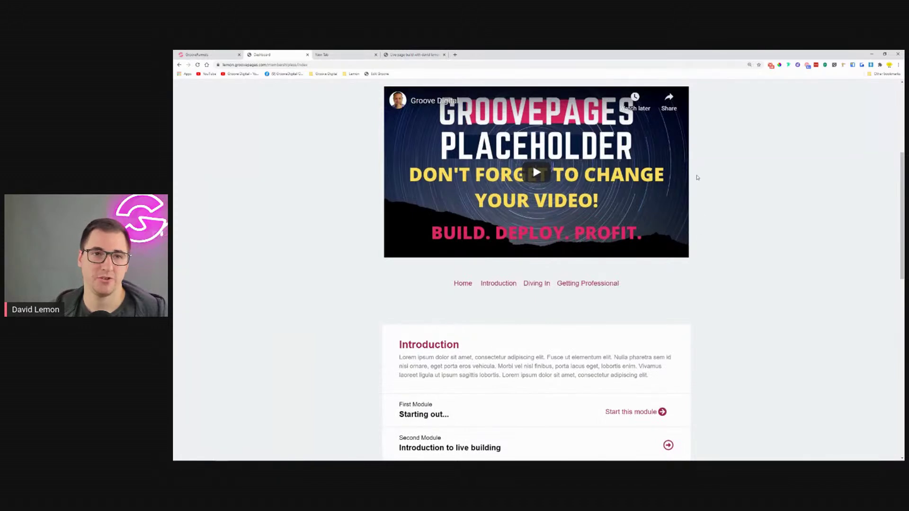
Step: Return to the site builder and set the headline block's background colour to dark crimson #A02248
left_click(211, 55)
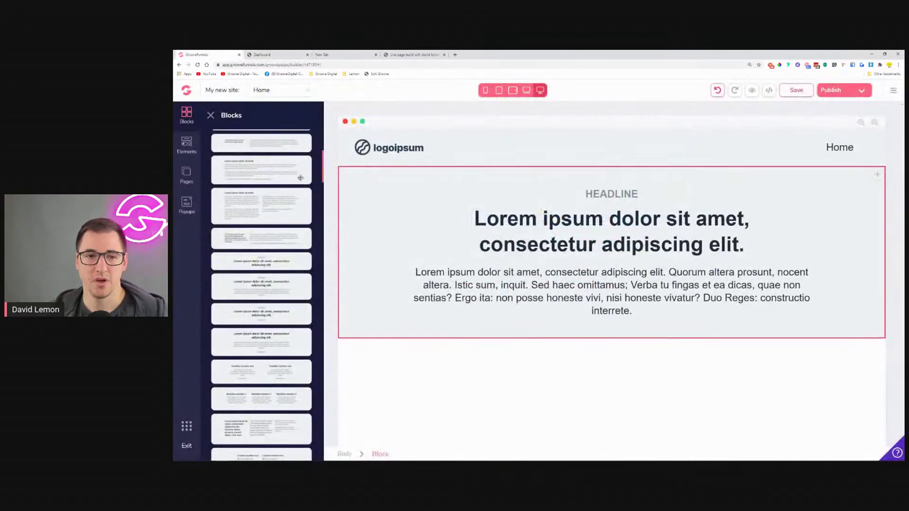
left_click(359, 199)
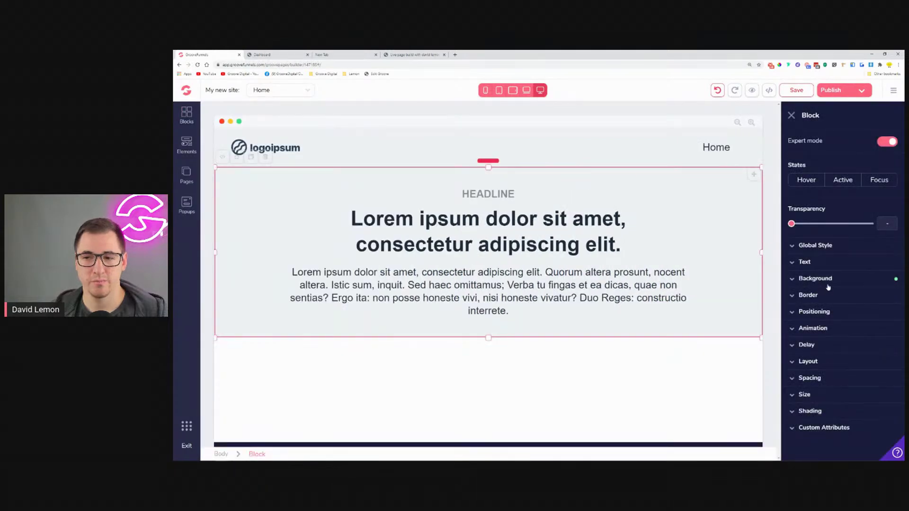
left_click(824, 280)
left_click(865, 296)
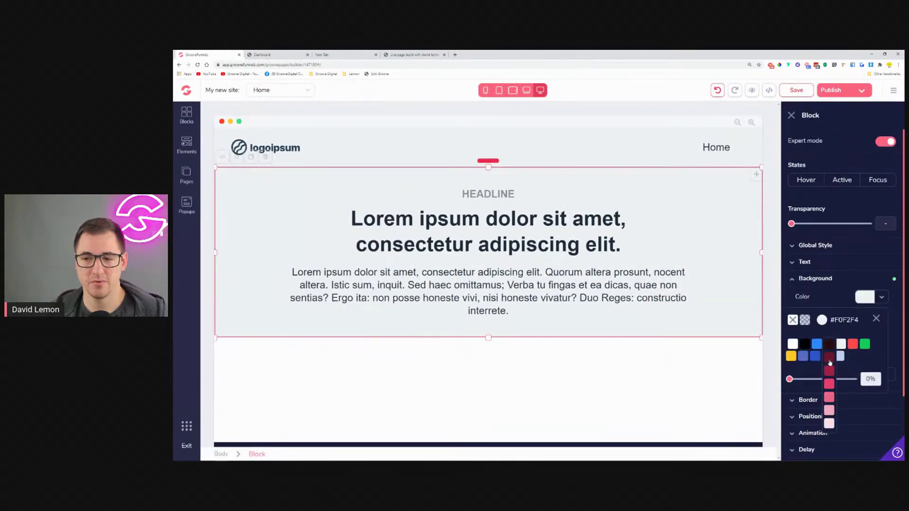
left_click(830, 361)
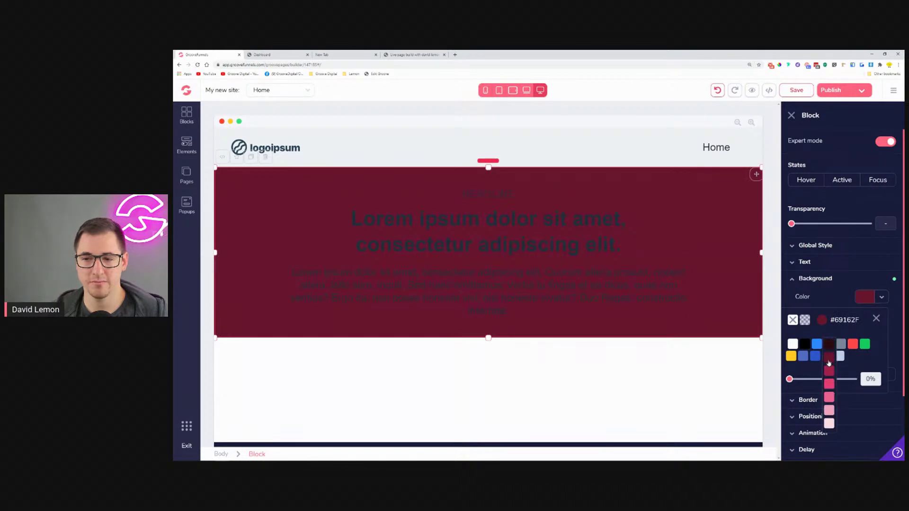
left_click(827, 370)
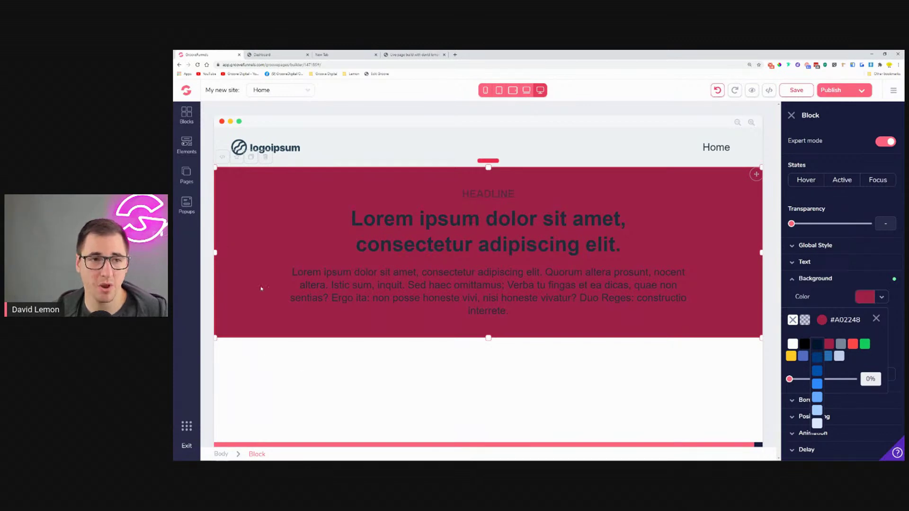
Step: Add an empty wireframe container block below the crimson headline block
left_click(189, 123)
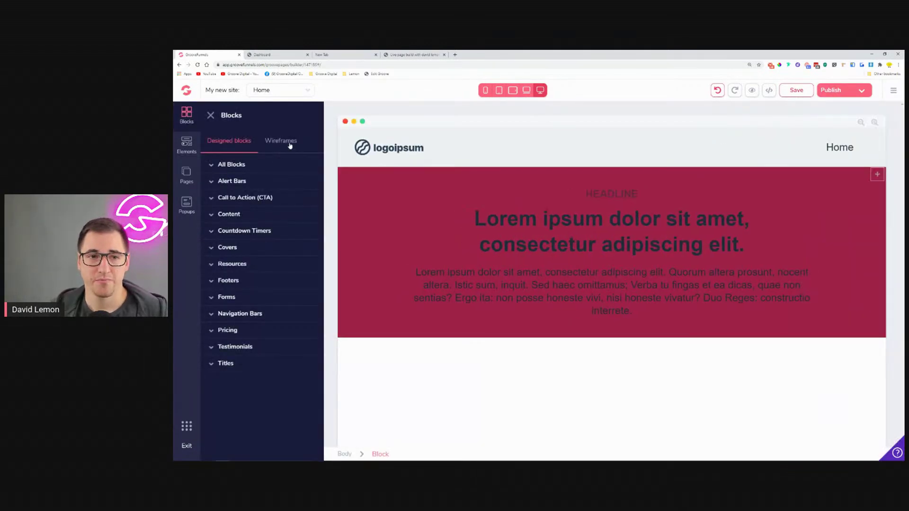
left_click(291, 144)
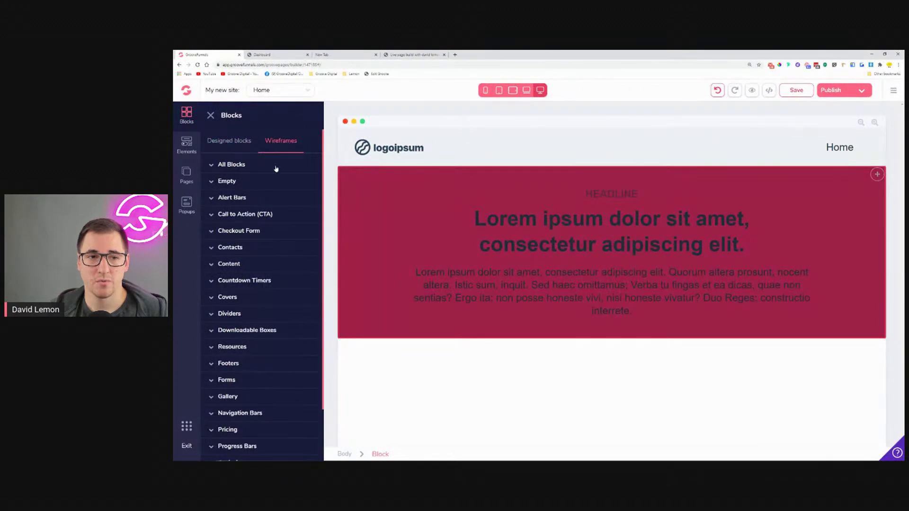
left_click(258, 183)
left_click_drag(259, 213, 634, 361)
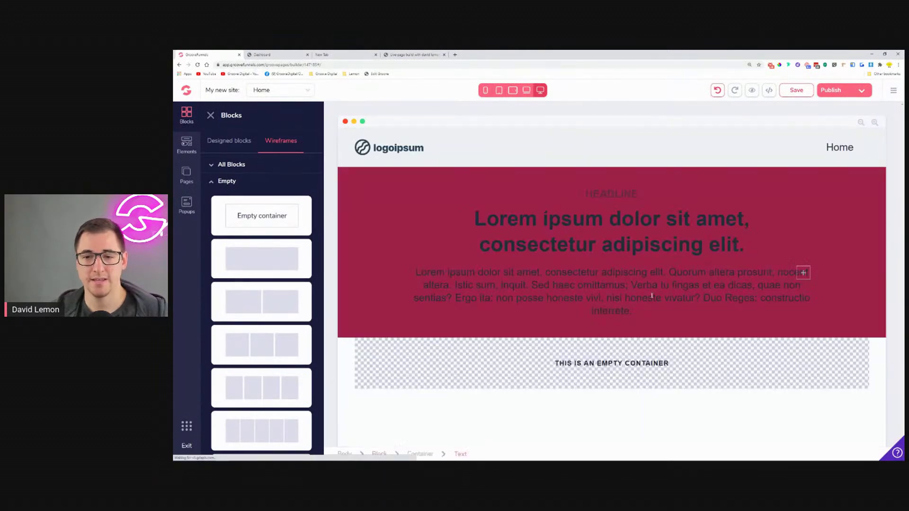
Step: Place a YouTube Video element inside the empty container
left_click(614, 366)
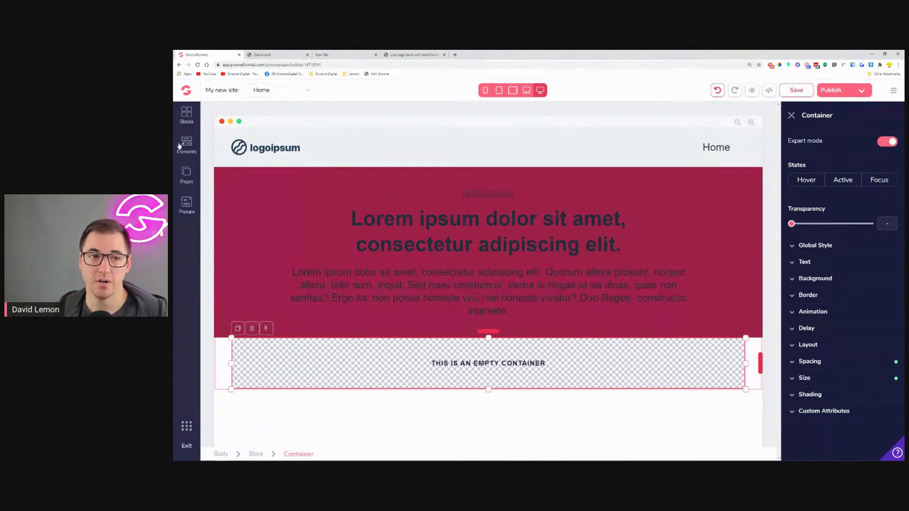
left_click(187, 147)
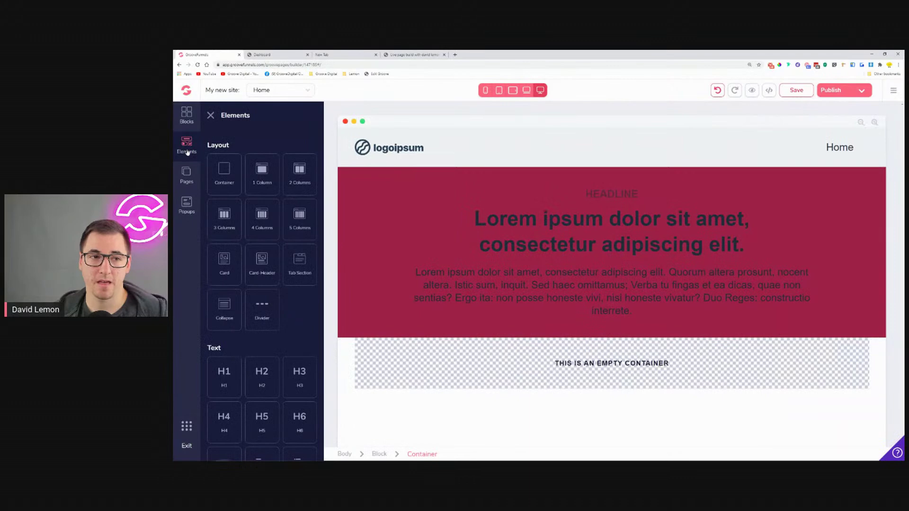
scroll(268, 245, "down", 15)
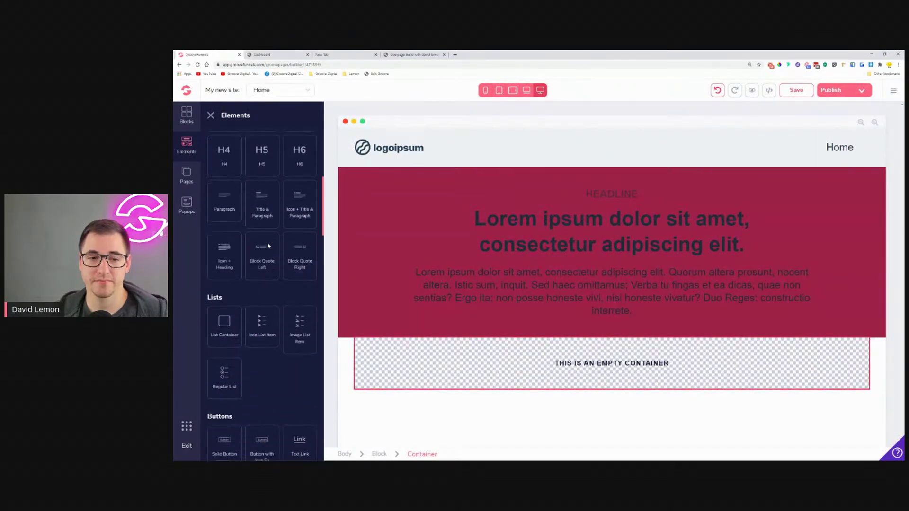
left_click_drag(299, 287, 607, 382)
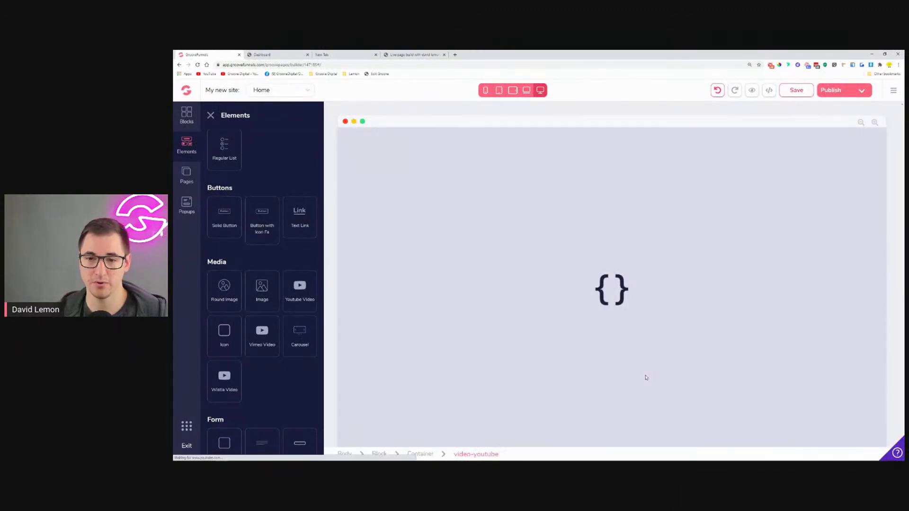
Step: Set the YouTube video's width to 66.66667% relative to its parent
scroll(646, 377, "down", 4)
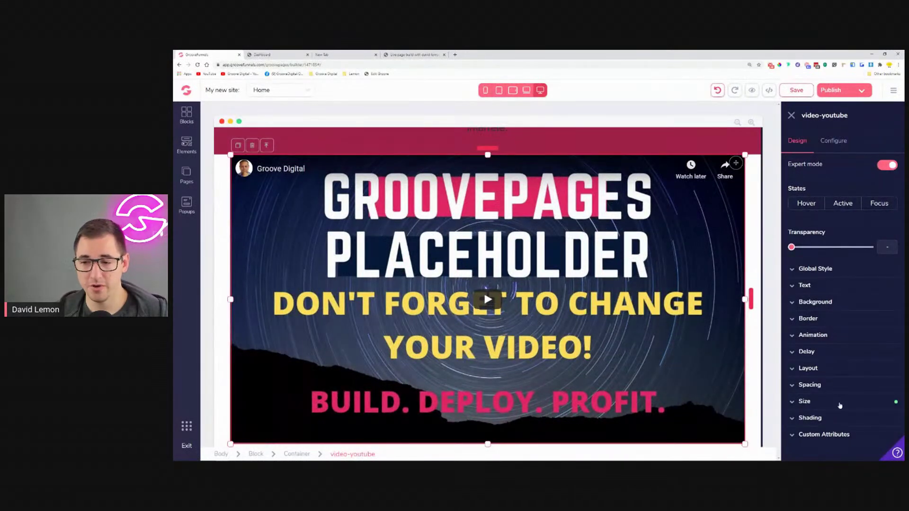
left_click(840, 403)
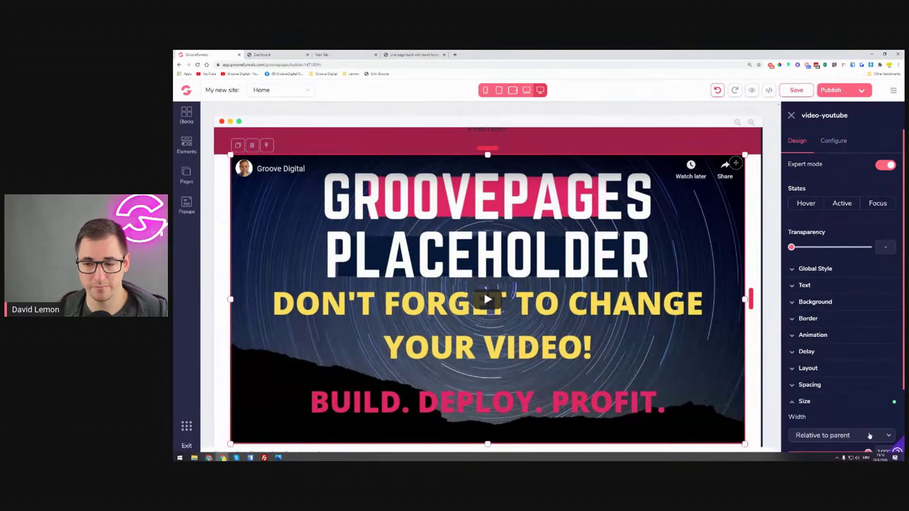
scroll(870, 436, "down", 1)
left_click_drag(869, 417, 838, 416)
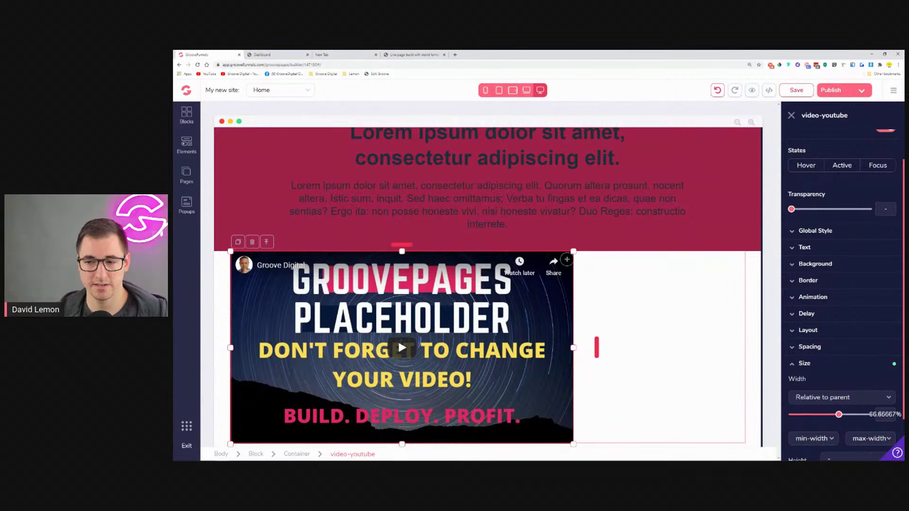
Step: Centre the video horizontally in its container with a vertical flex layout and centred secondary alignment
left_click(684, 319)
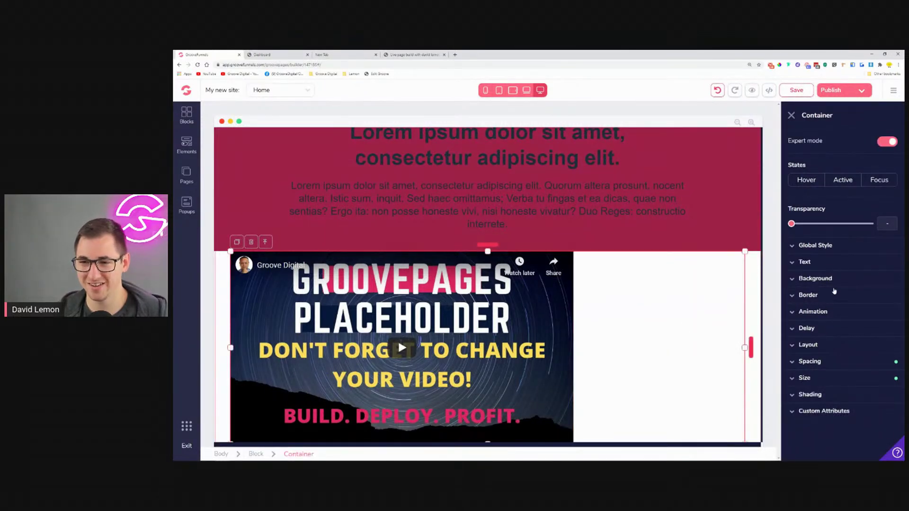
left_click(808, 345)
left_click(871, 390)
left_click(829, 447)
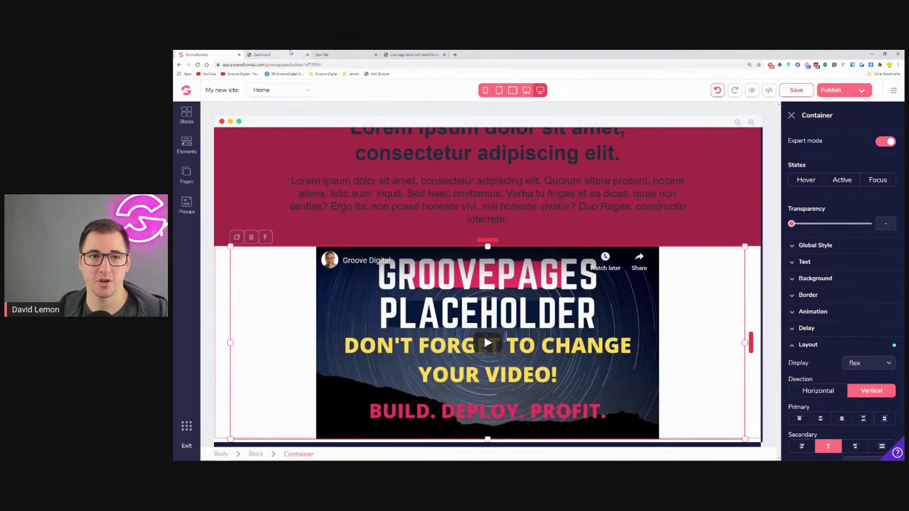
Step: Check the video spacing on the finished Dashboard, try adding space above the new video's container, and undo it
left_click(291, 52)
scroll(609, 252, "up", 3)
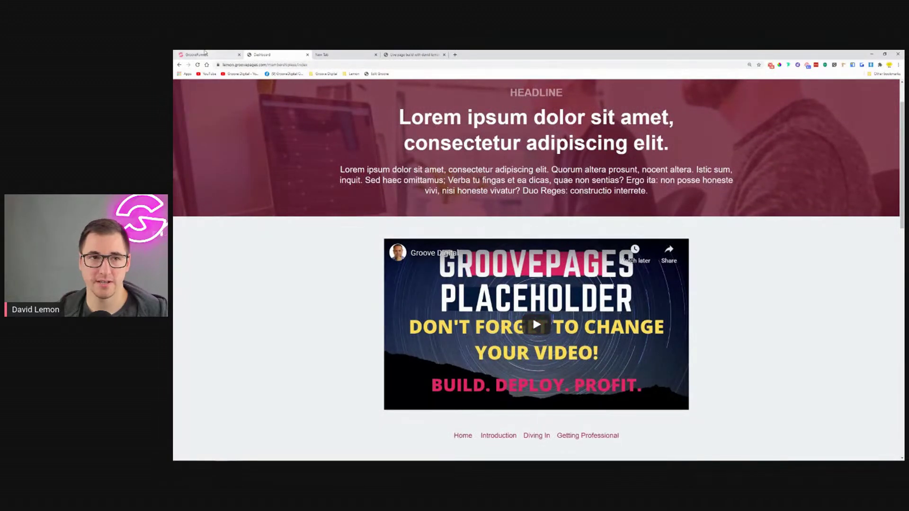
left_click(208, 54)
left_click_drag(492, 240, 493, 258)
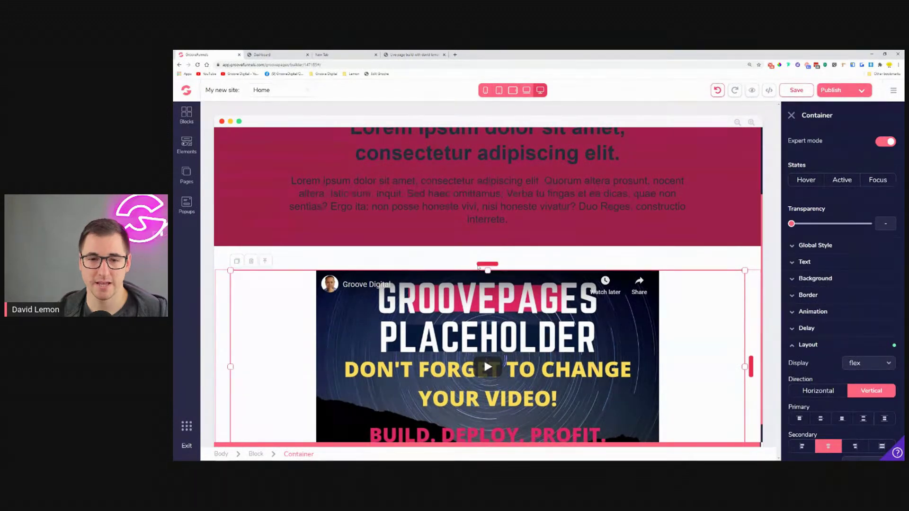
left_click(256, 415)
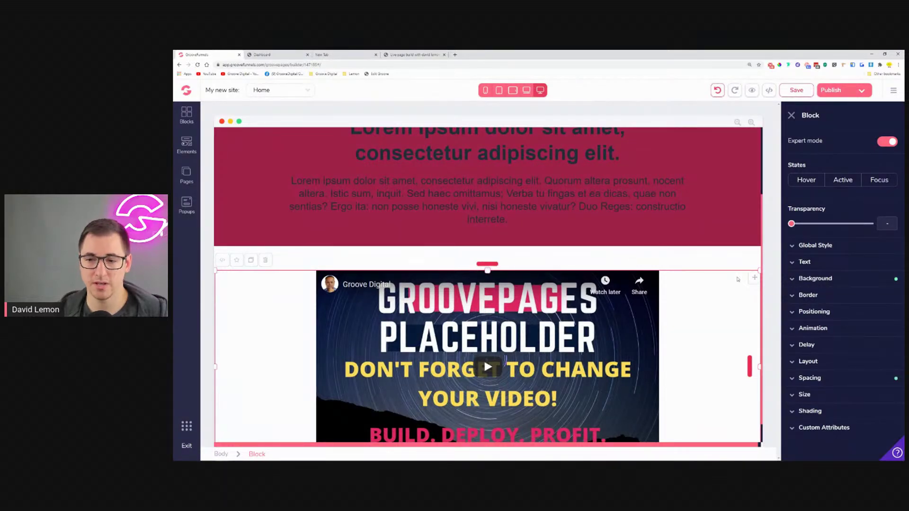
left_click(718, 90)
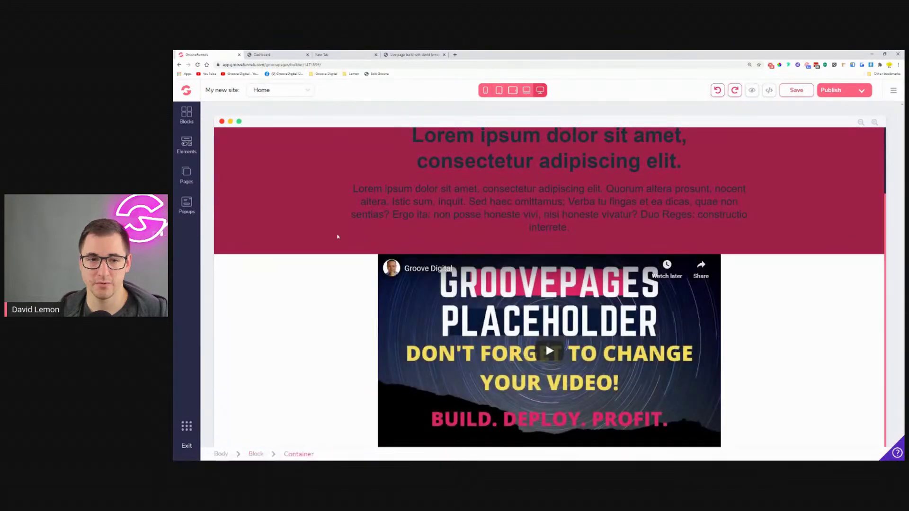
Step: Set the video block's top padding to 3rem
left_click(240, 267)
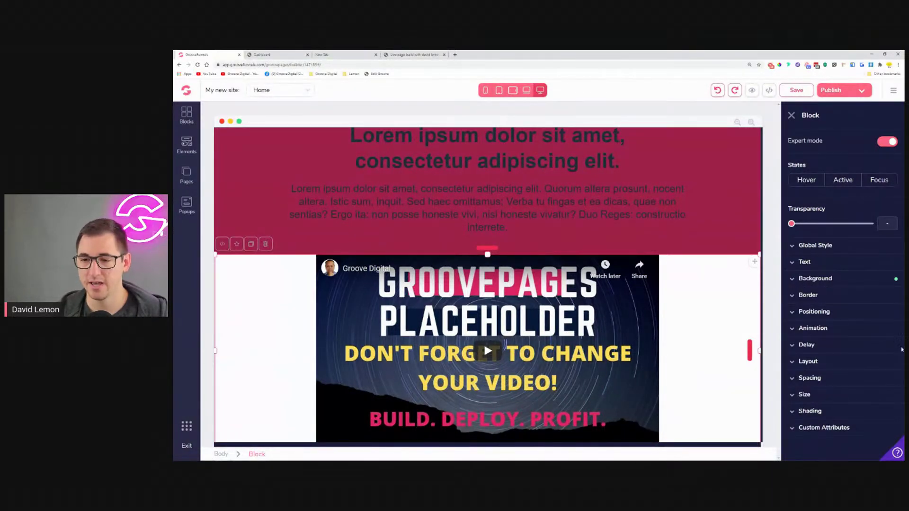
left_click(831, 381)
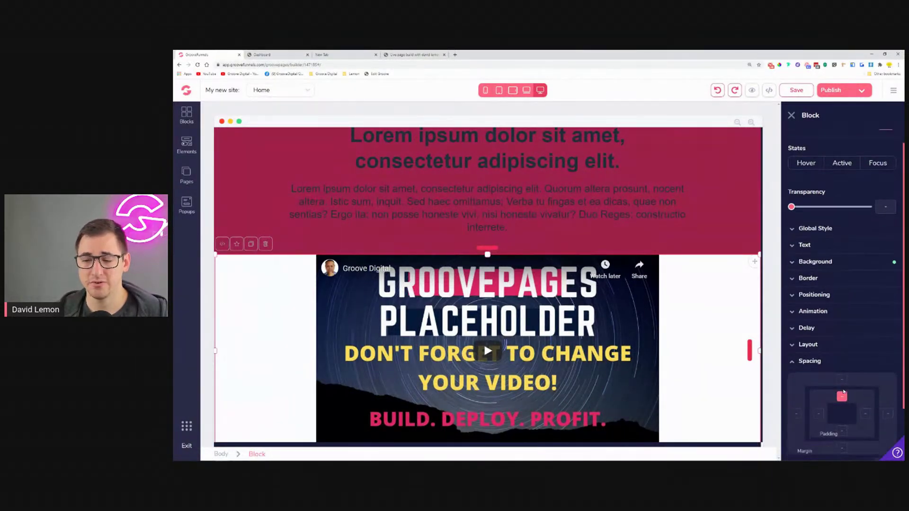
scroll(809, 409, "down", 2)
left_click_drag(794, 403, 839, 401)
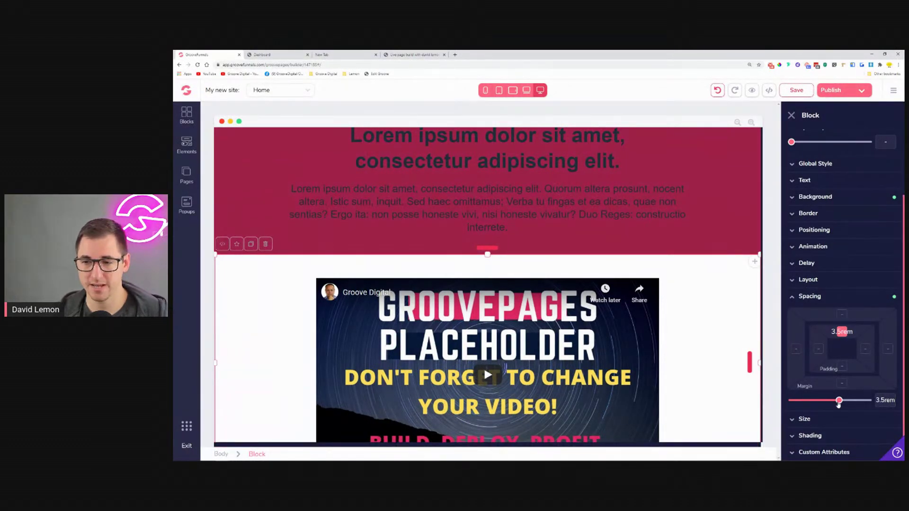
left_click_drag(839, 401, 835, 401)
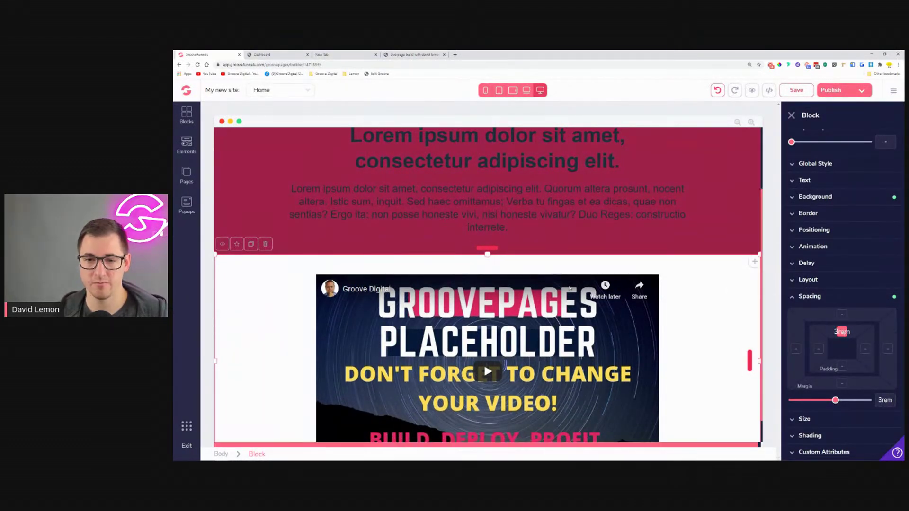
scroll(570, 288, "down", 1)
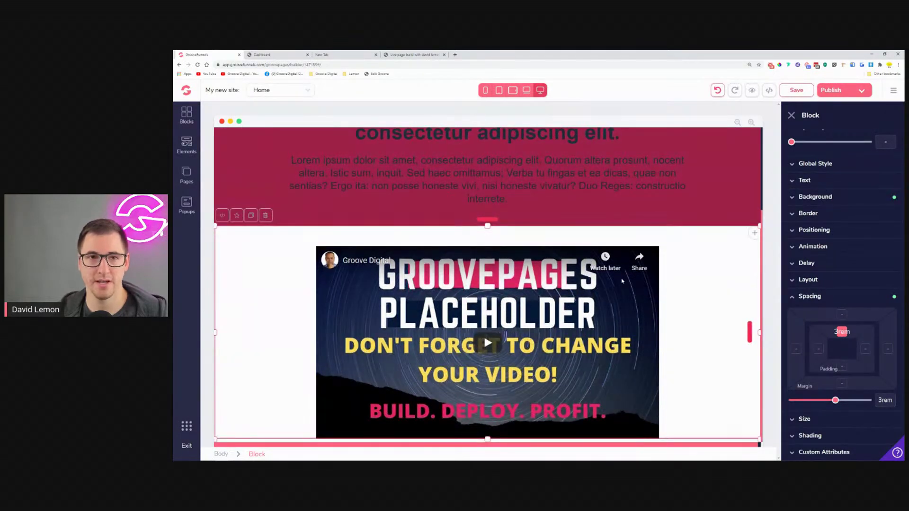
scroll(456, 176, "up", 4)
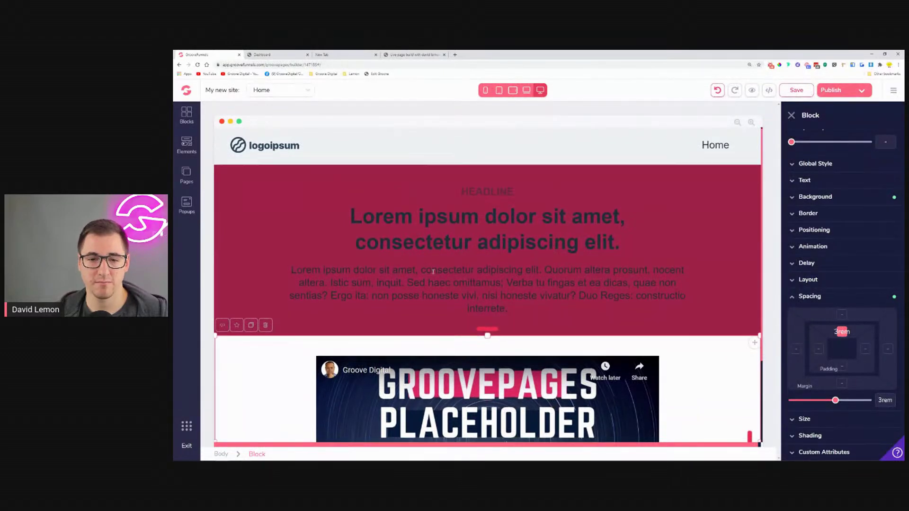
scroll(488, 284, "down", 4)
Step: Check how the section links work on the finished Dashboard and add an empty wireframe container block below the new video
left_click(272, 53)
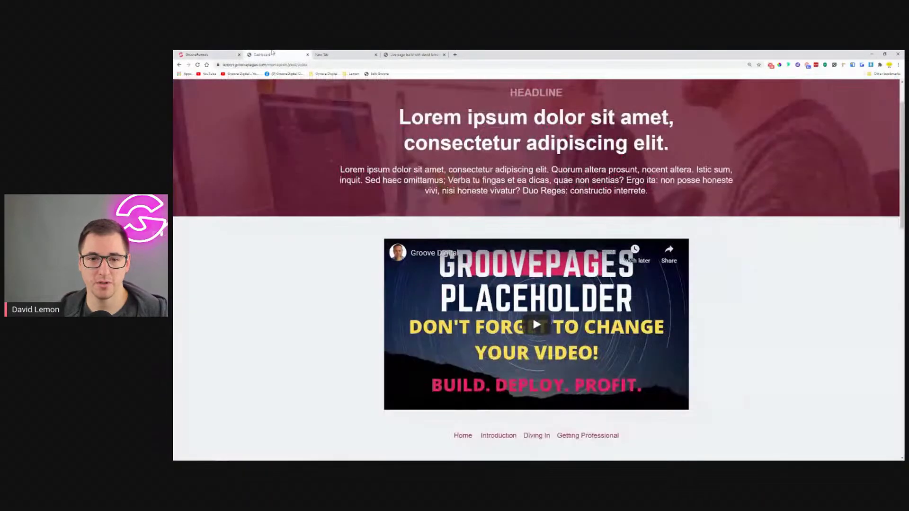
scroll(453, 249, "down", 4)
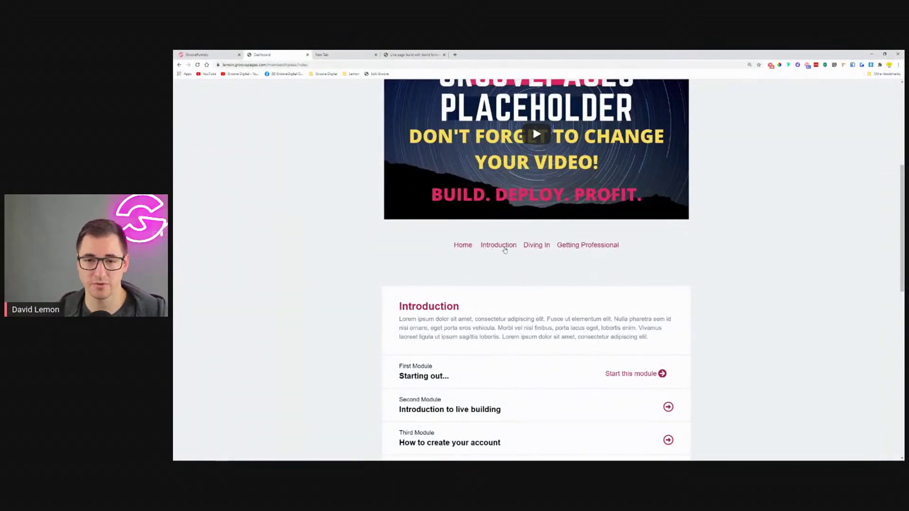
left_click(590, 247)
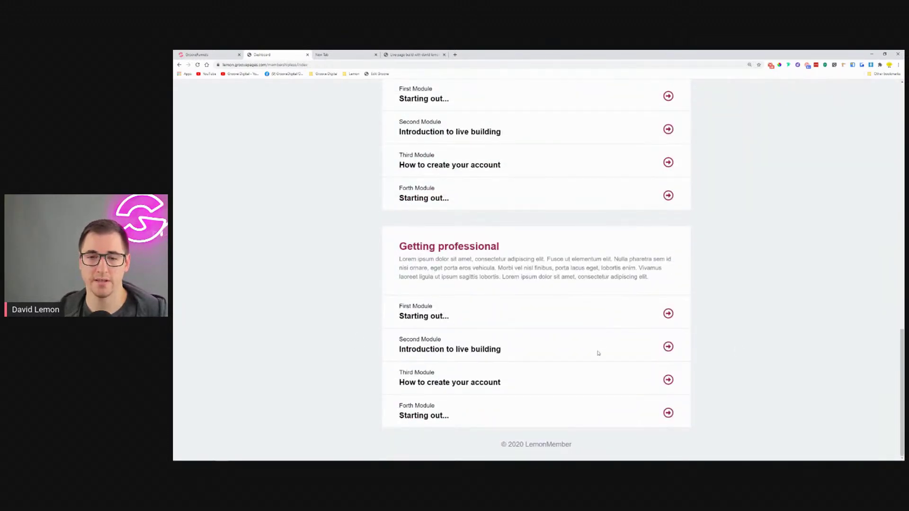
scroll(693, 244, "up", 10)
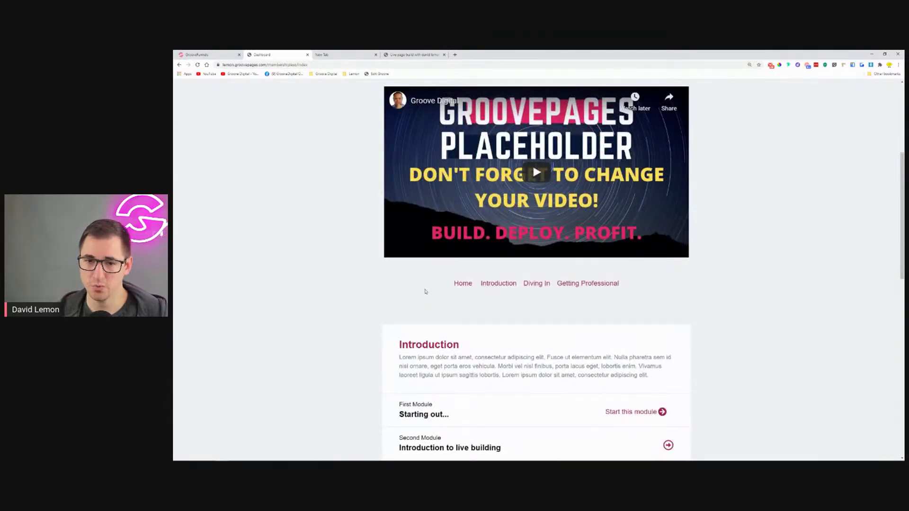
left_click(205, 54)
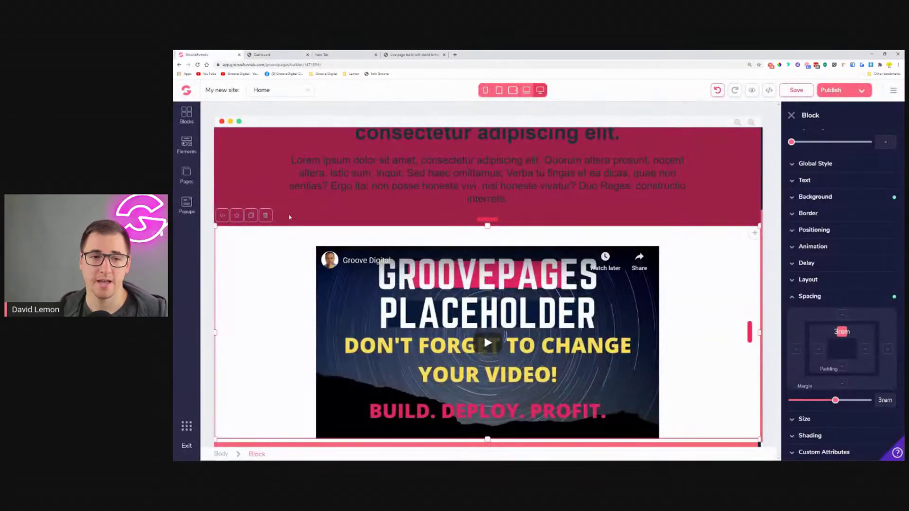
left_click(186, 116)
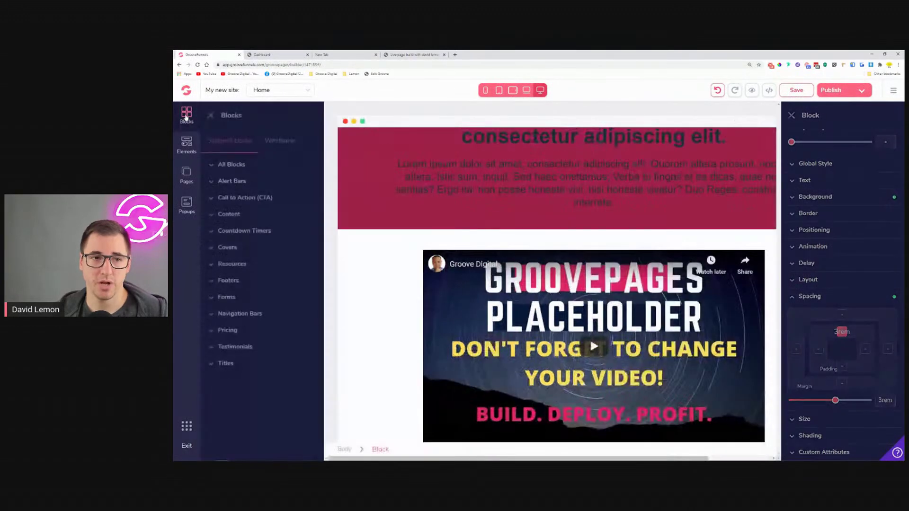
left_click(281, 141)
left_click(242, 182)
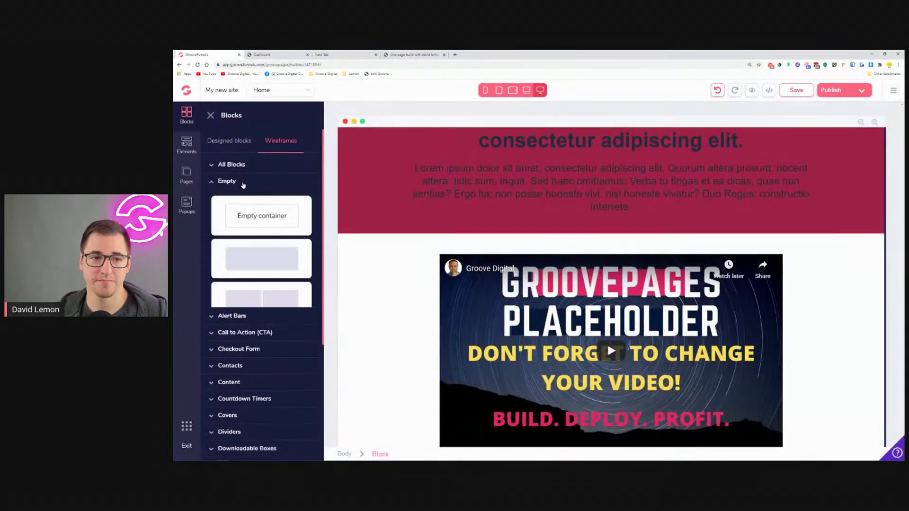
left_click_drag(243, 215, 538, 427)
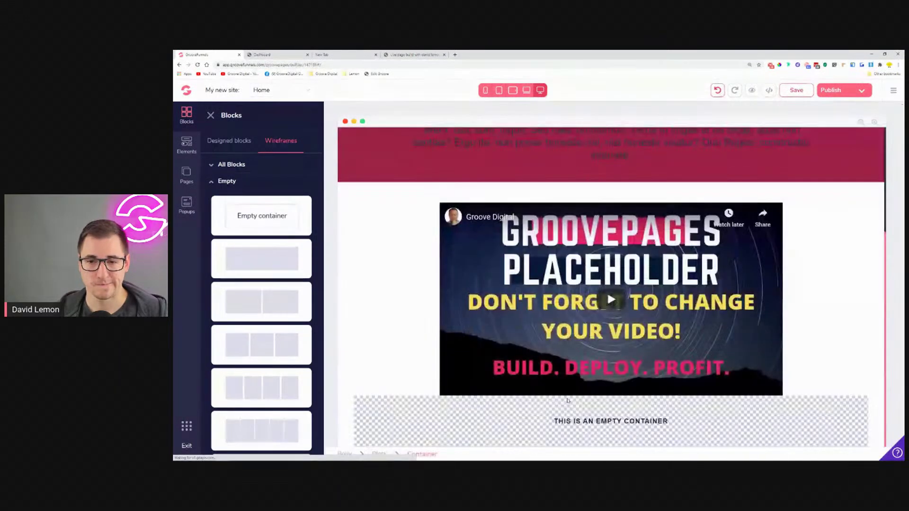
Step: Centre the contents of the empty container below the video on both the primary and secondary layout axes
left_click(690, 431)
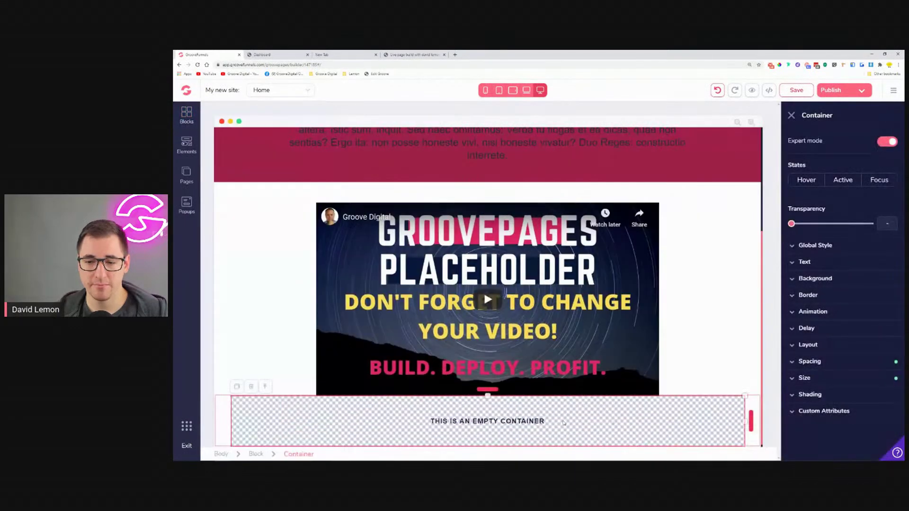
left_click(841, 349)
scroll(841, 349, "down", 2)
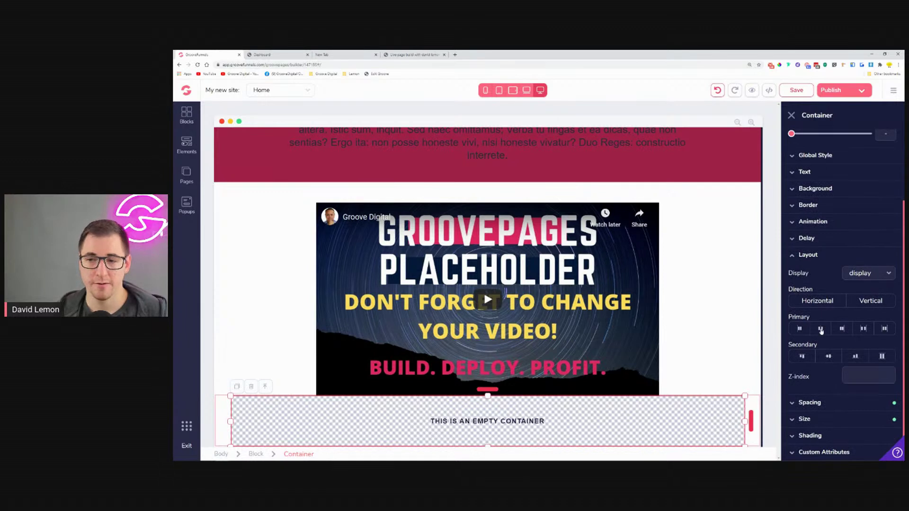
left_click(822, 330)
left_click(828, 357)
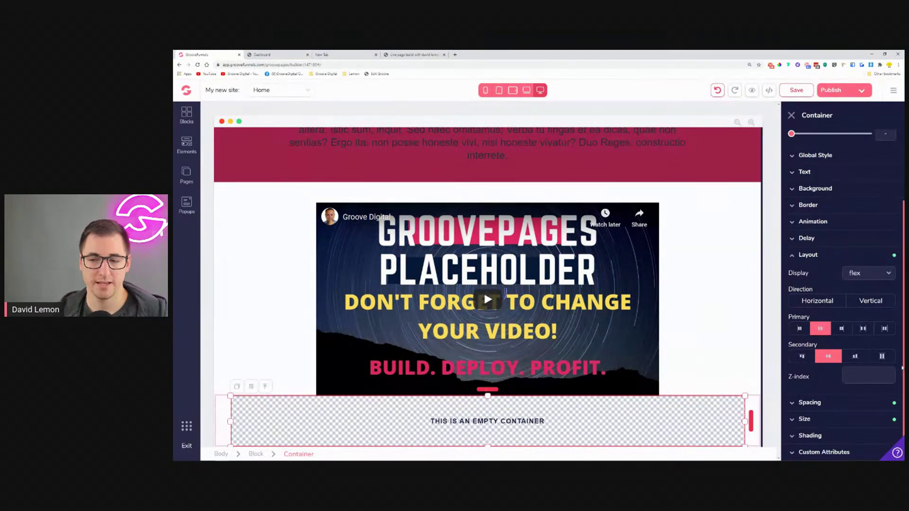
Step: Add a Text Link element to the empty container below the video
left_click(188, 149)
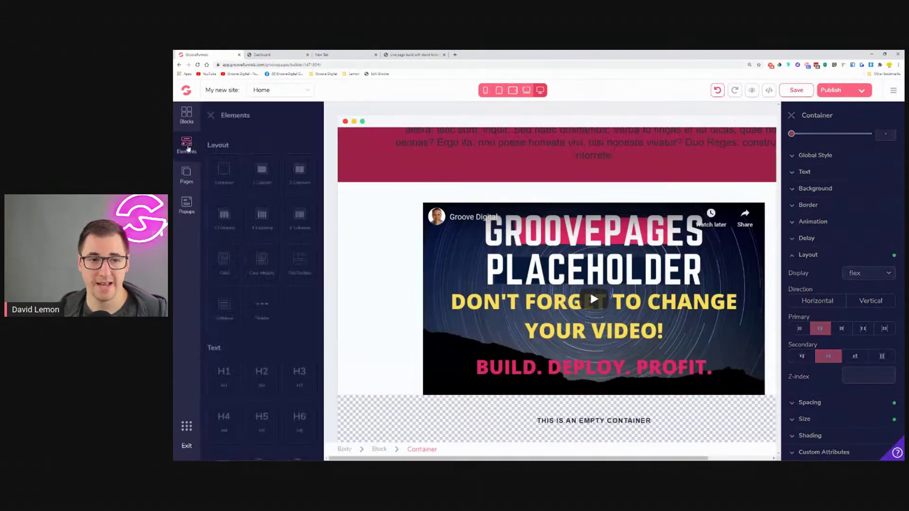
scroll(265, 303, "down", 5)
scroll(266, 308, "down", 3)
left_click_drag(300, 332, 602, 428)
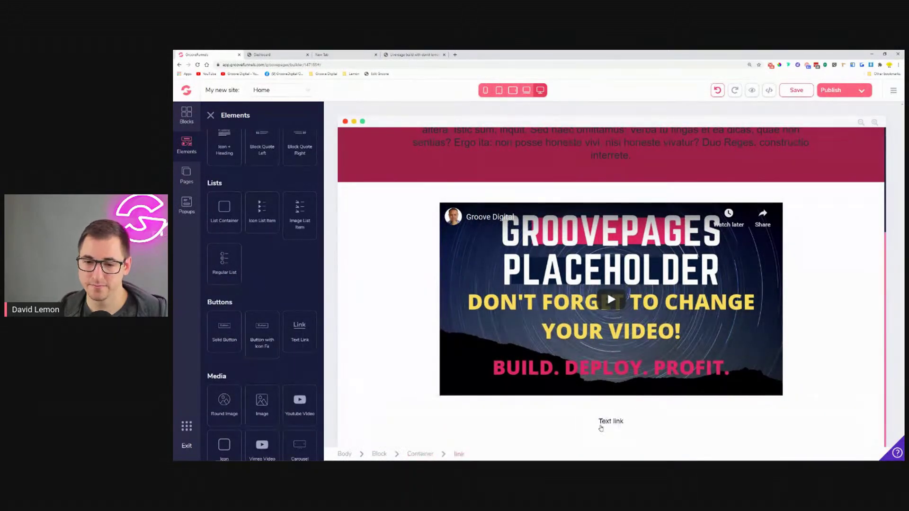
Step: Open the new text link's configuration and enter Dashboard as its text
left_click(602, 423)
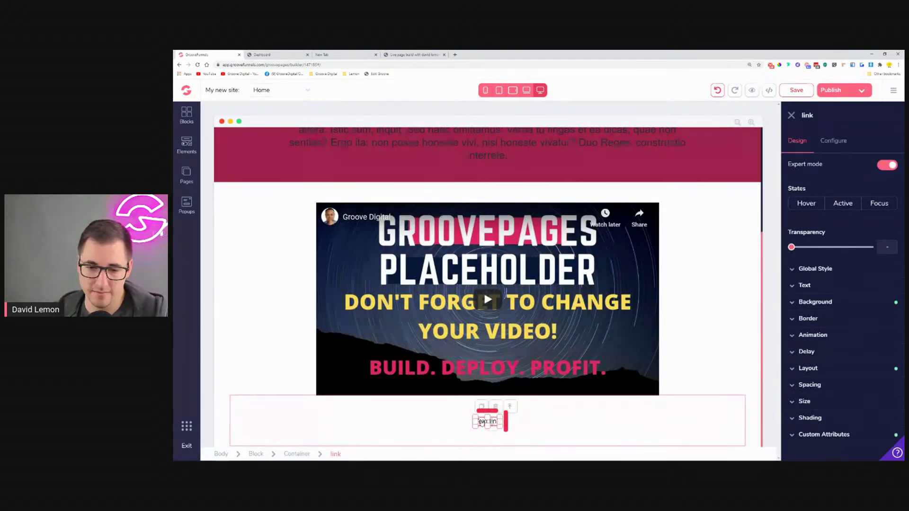
left_click(558, 427)
double_click(483, 422)
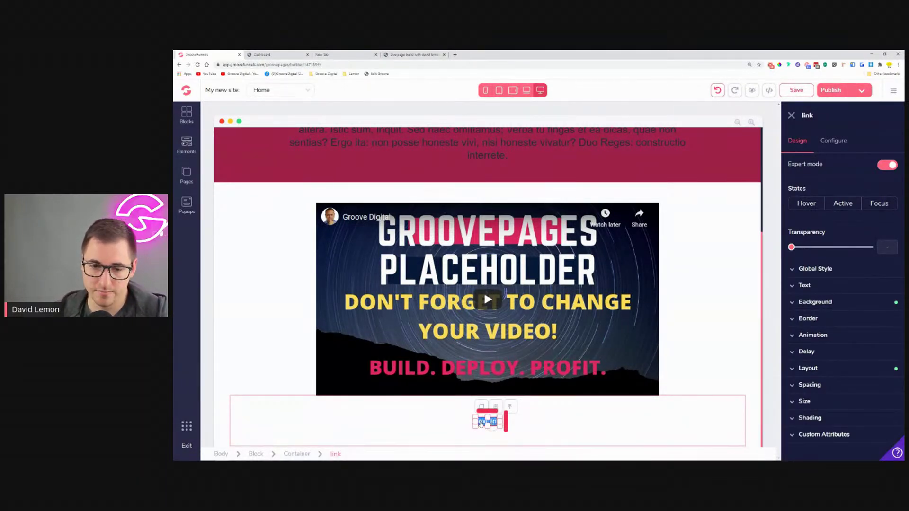
left_click(510, 426)
left_click(487, 423)
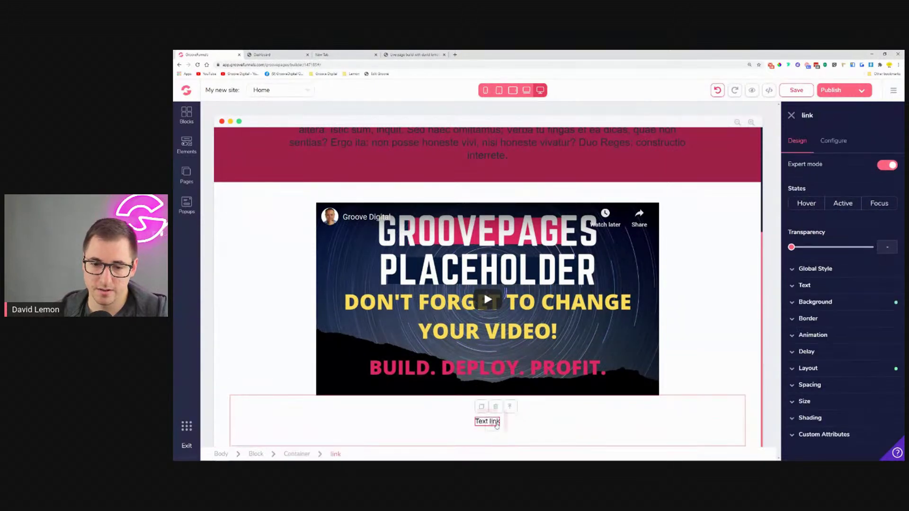
left_click(834, 141)
left_click_drag(827, 185, 769, 191)
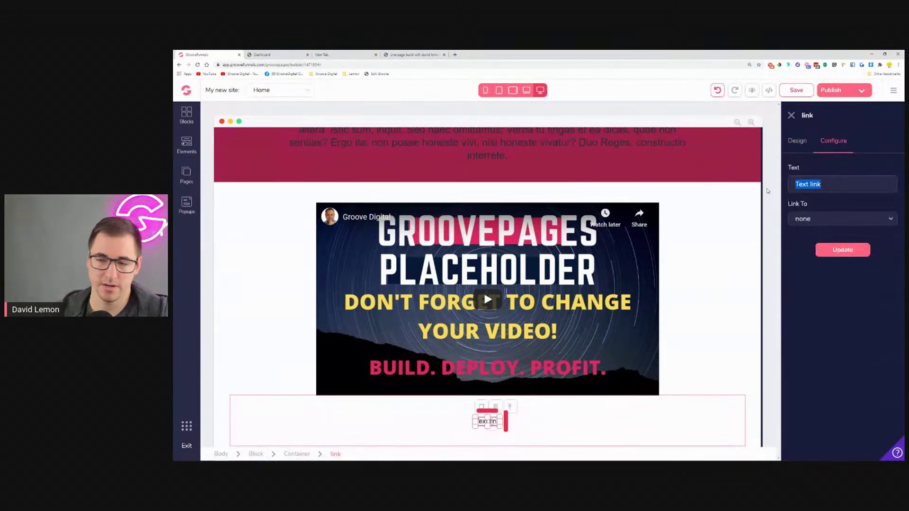
type("Da")
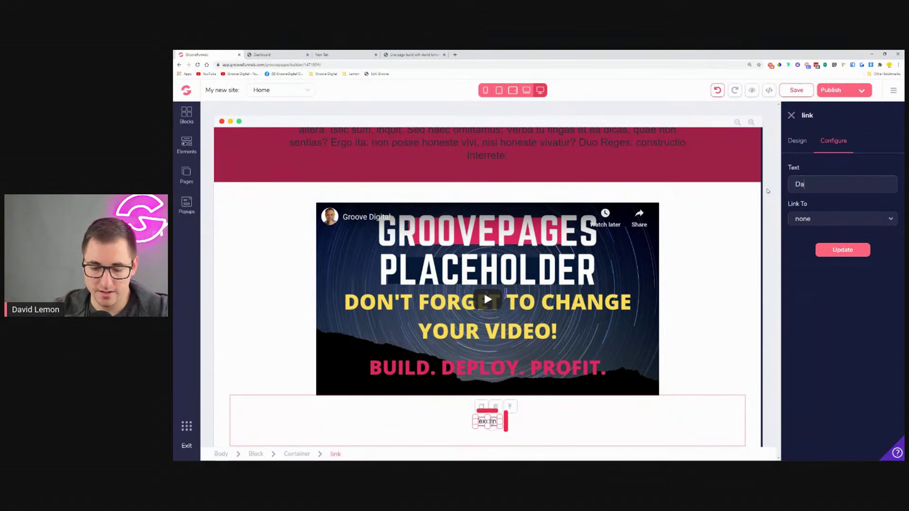
type("shboard")
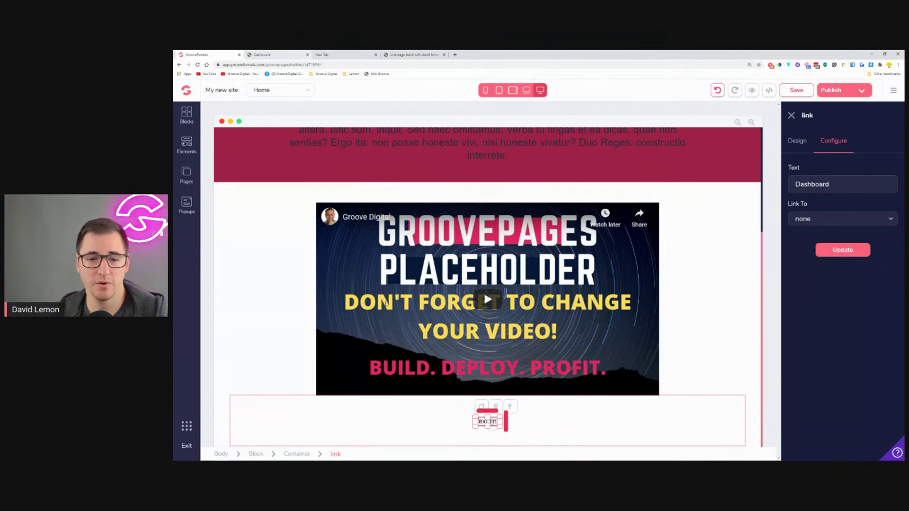
Step: Check the first section link's name on the finished Dashboard and set the new link's text to Home
left_click(278, 54)
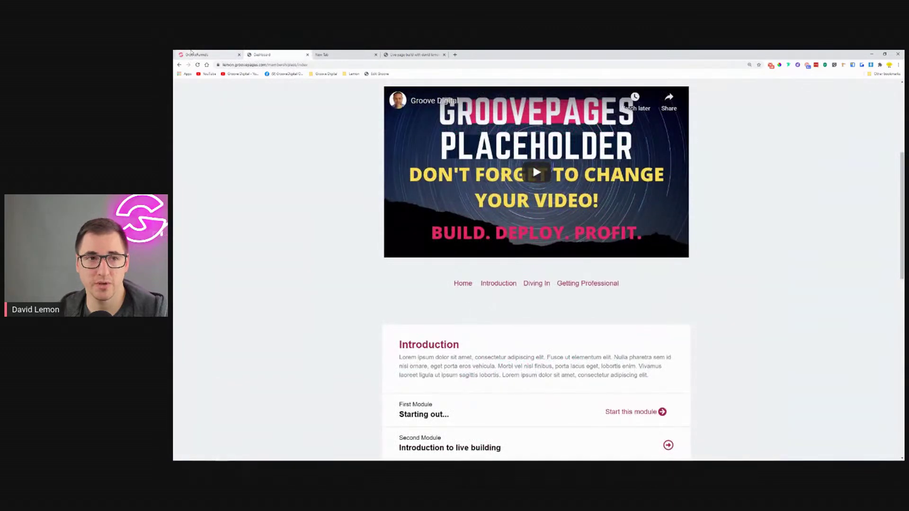
key("ctrl+shift+Tab")
key("ctrl+a")
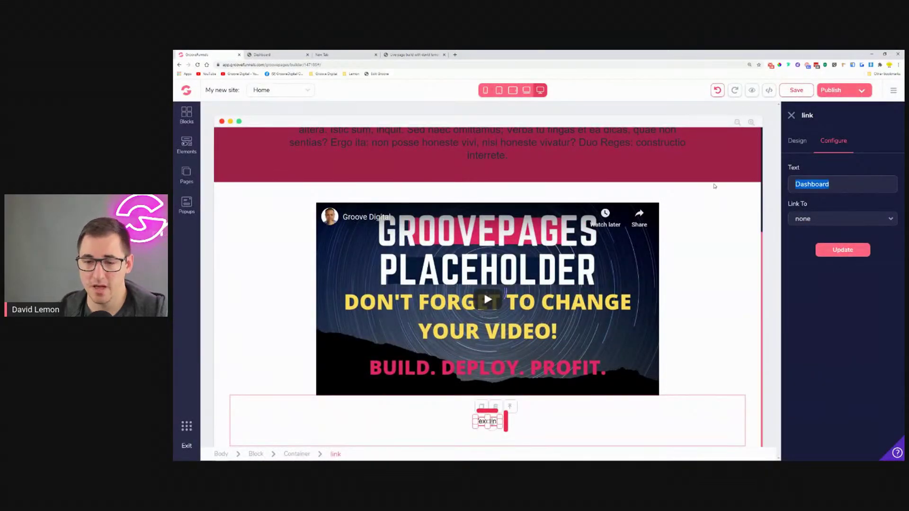
type("Home")
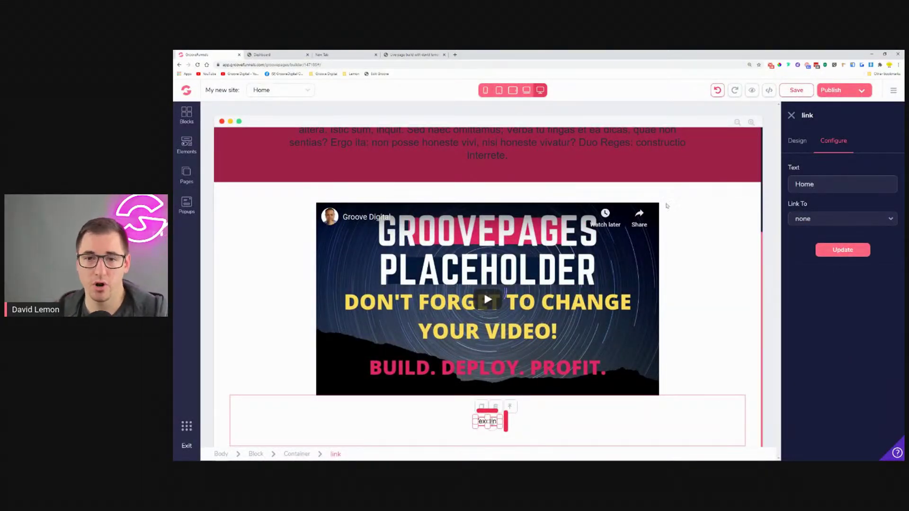
scroll(329, 191, "up", 3)
scroll(328, 190, "down", 4)
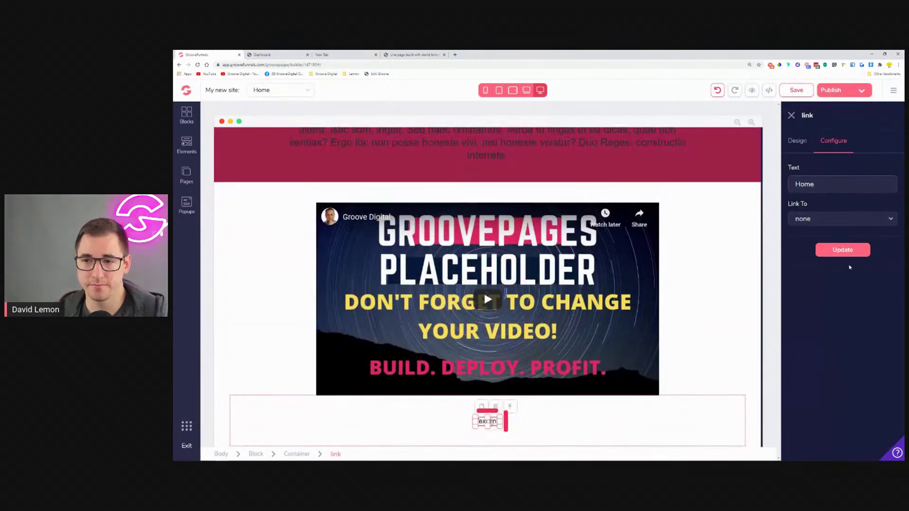
left_click(850, 253)
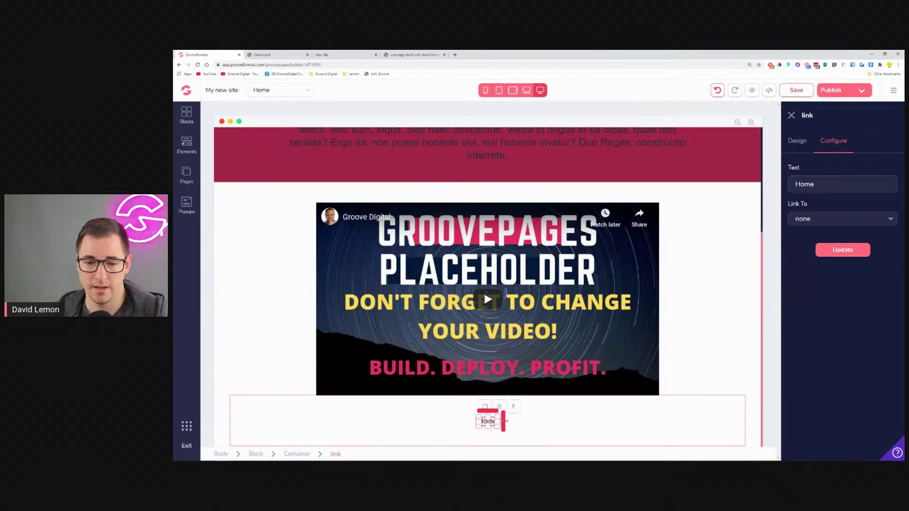
Step: Duplicate the Home link and set the copy's text to Introduction
left_click(485, 408)
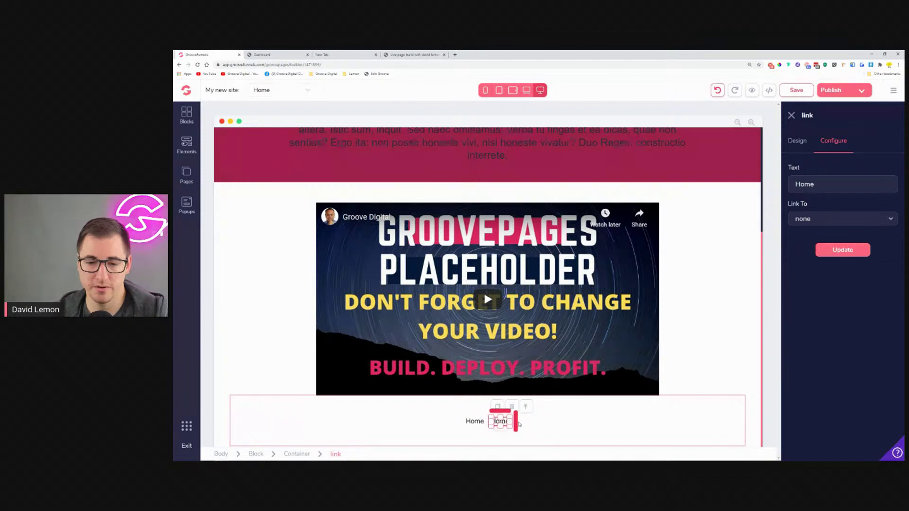
double_click(847, 186)
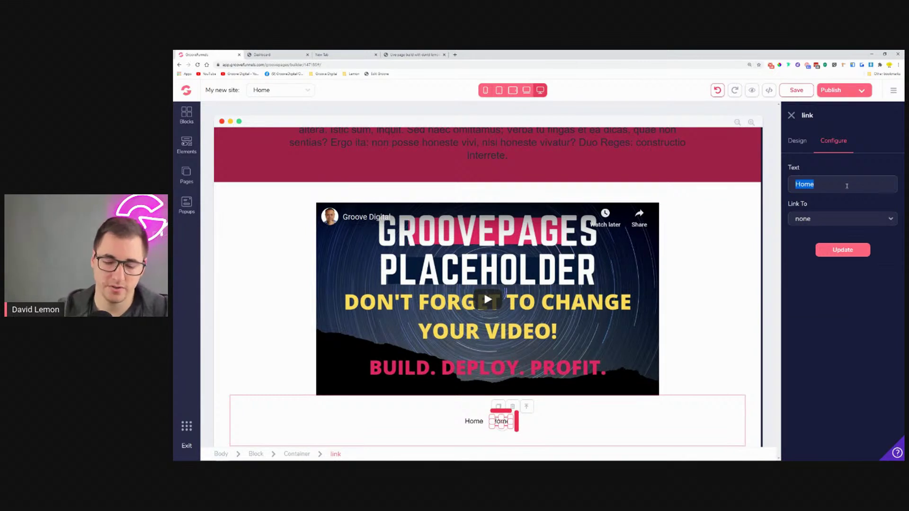
key("BackSpace")
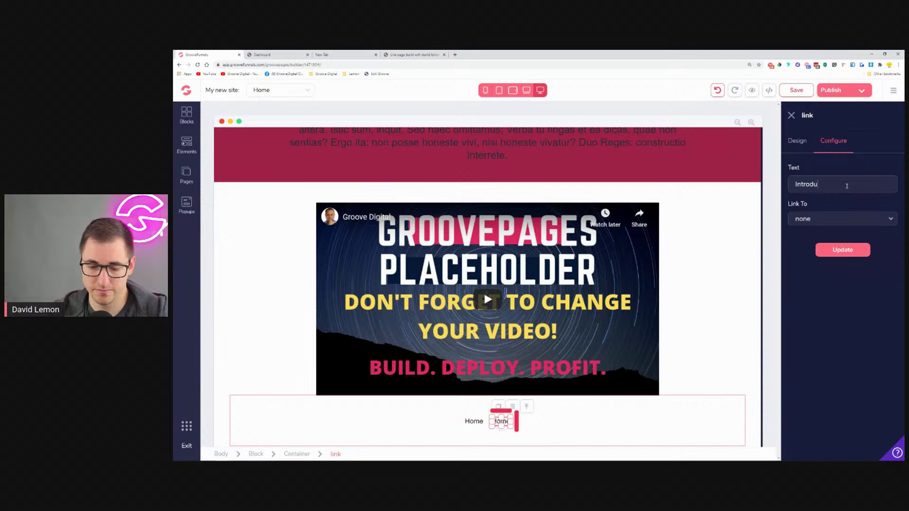
type("Introduction")
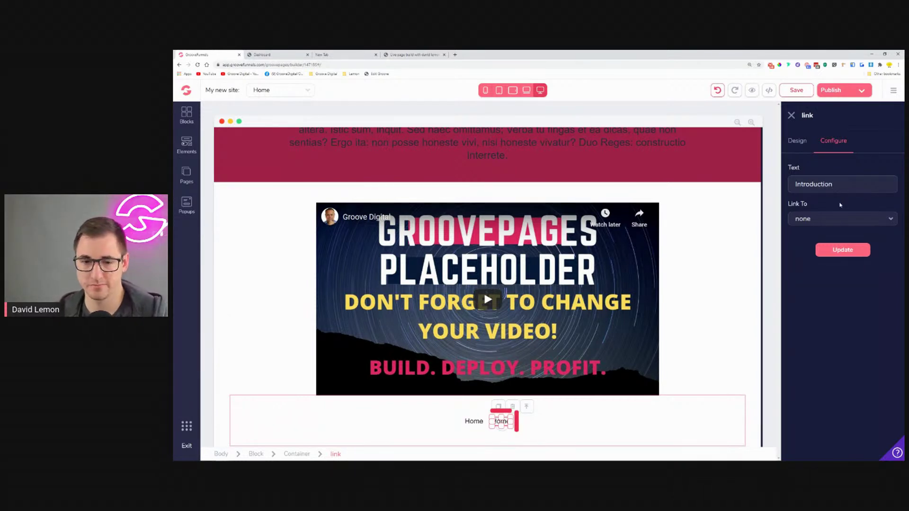
left_click(826, 247)
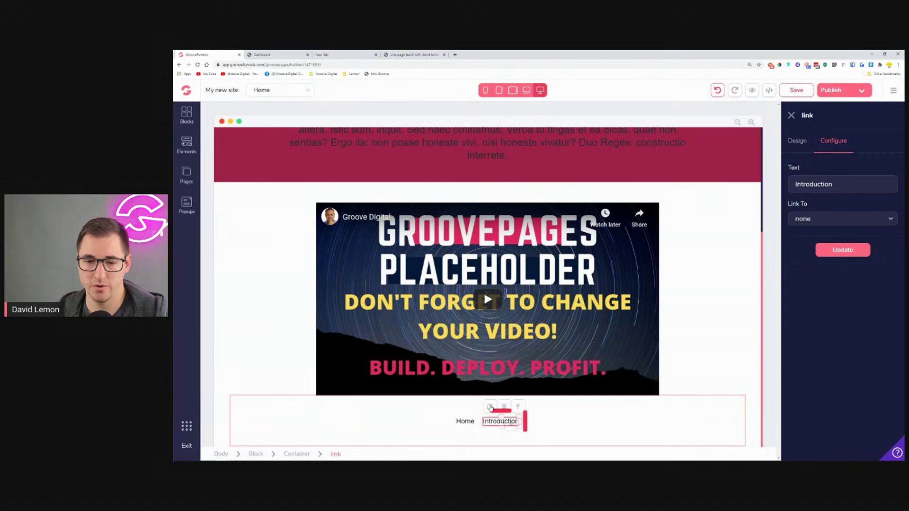
Step: Duplicate the Introduction link and set the copy's text to Getting started
left_click(490, 407)
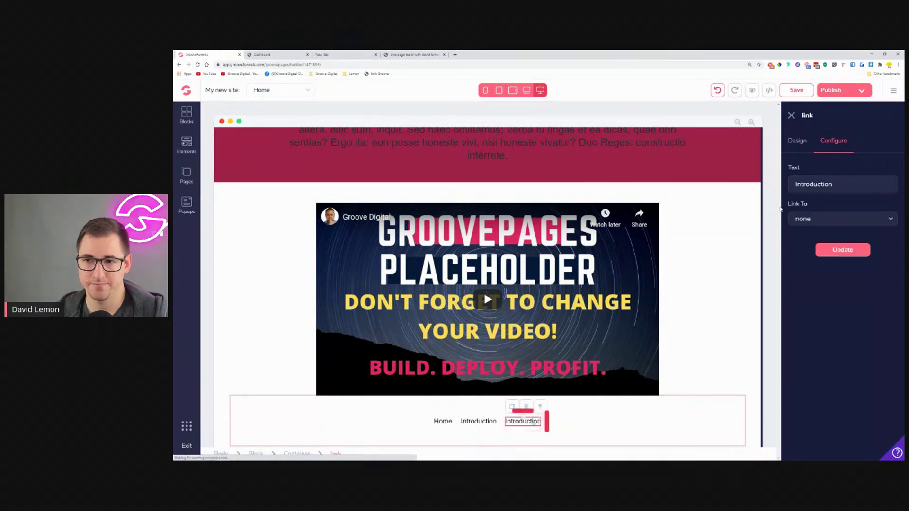
double_click(850, 180)
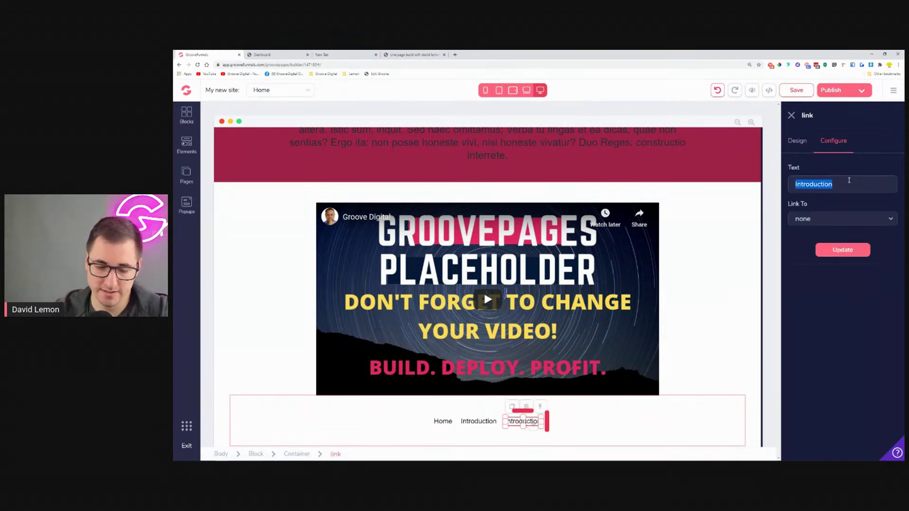
type("Getti")
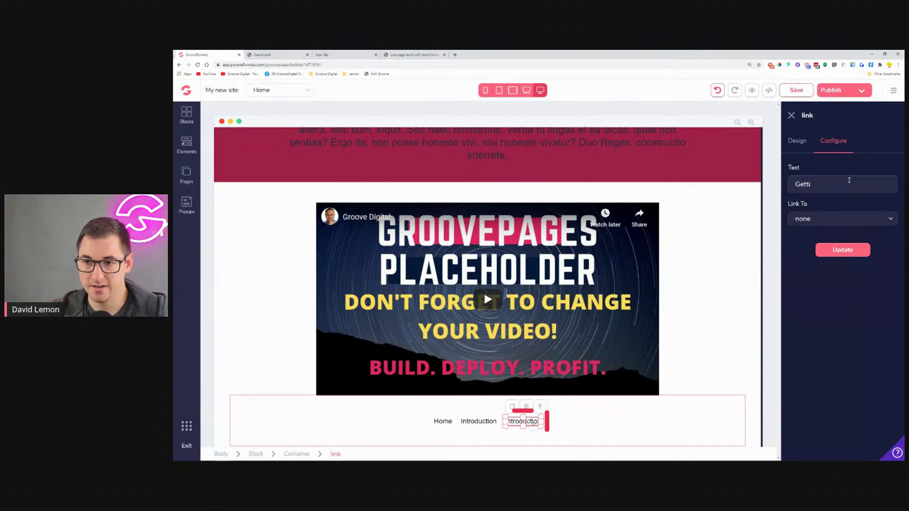
type("ng started")
left_click(842, 249)
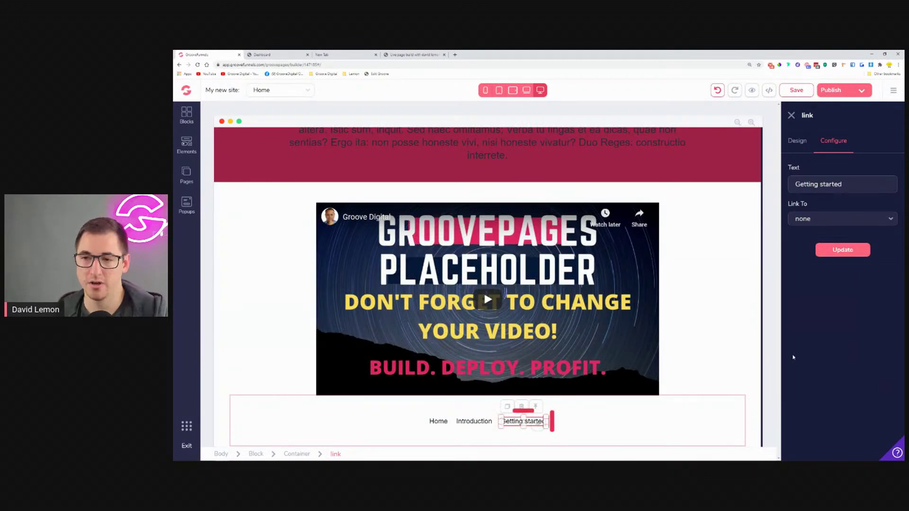
Step: Duplicate the Getting started link and review the section links and headings on the finished Dashboard
left_click(507, 407)
key("ctrl+Tab")
scroll(466, 248, "down", 1)
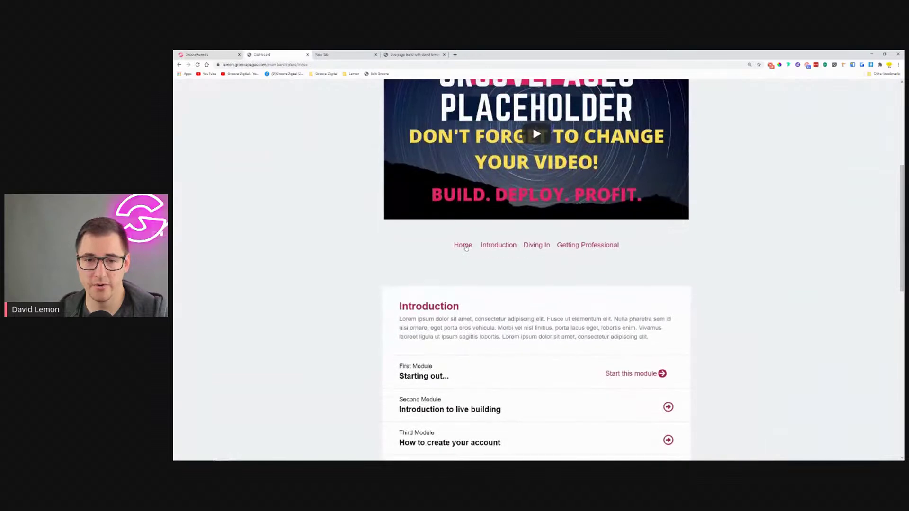
scroll(444, 283, "down", 2)
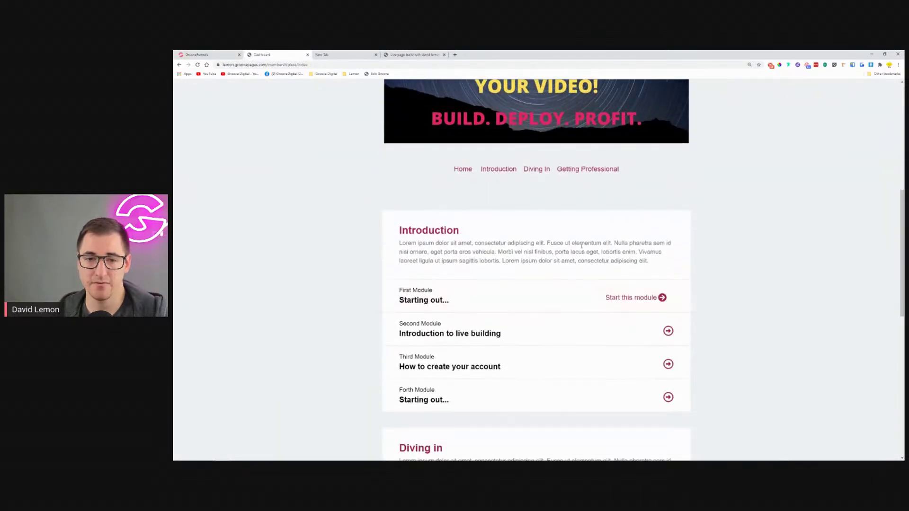
scroll(605, 365, "down", 3)
scroll(470, 295, "down", 3)
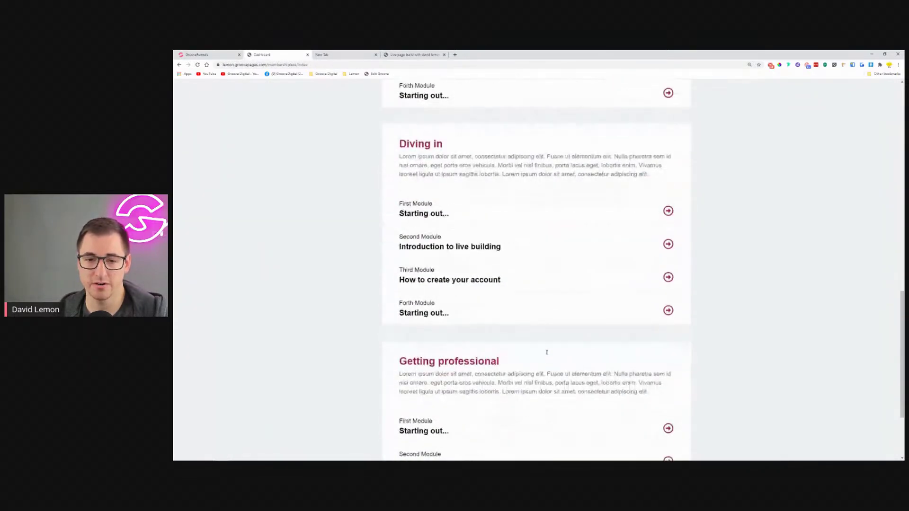
scroll(460, 377, "down", 3)
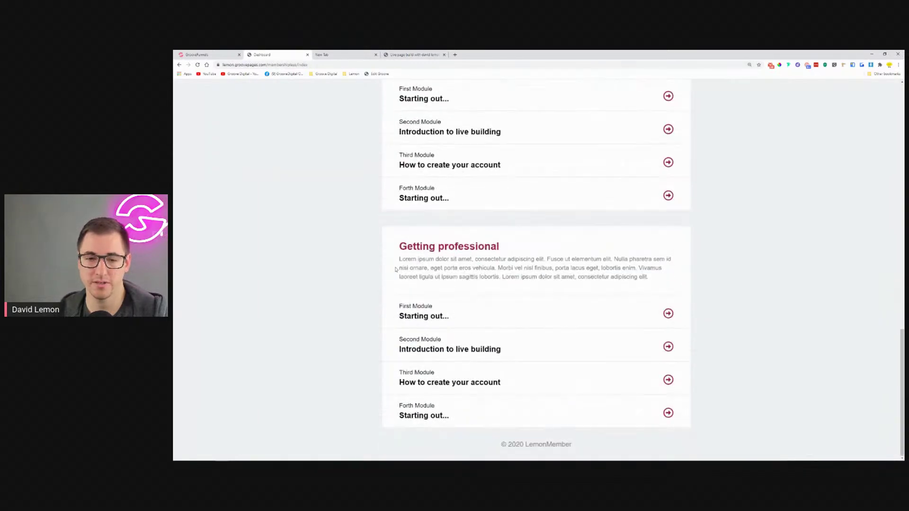
Step: Return to the page builder and set the fourth link's text to Getting profesional
left_click(226, 53)
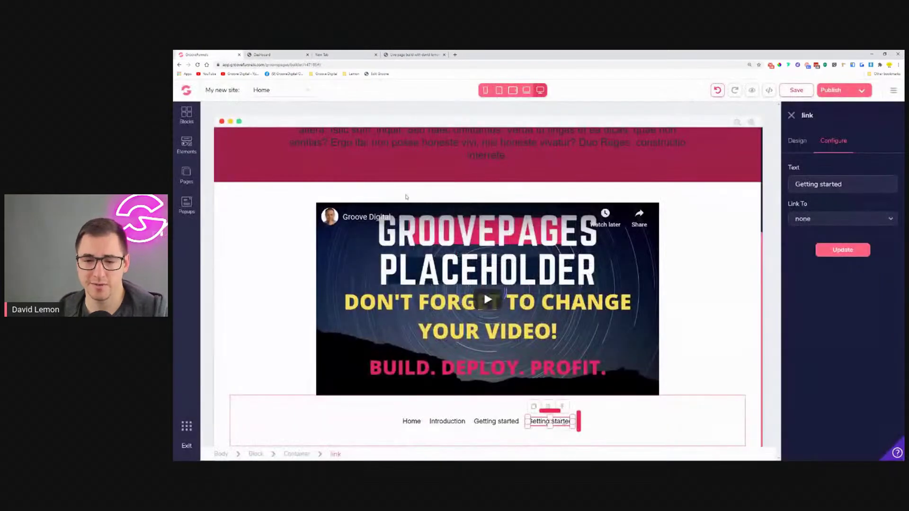
left_click_drag(874, 188, 817, 185)
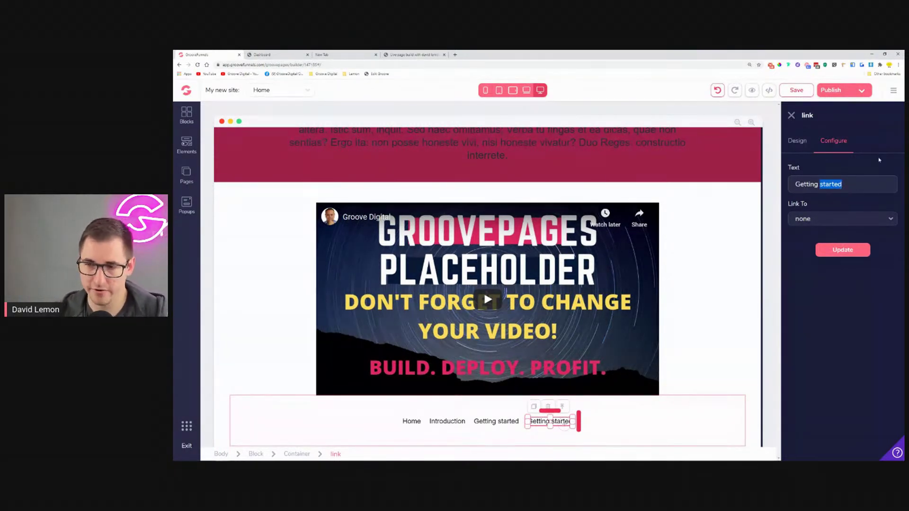
type("profesional")
left_click(843, 249)
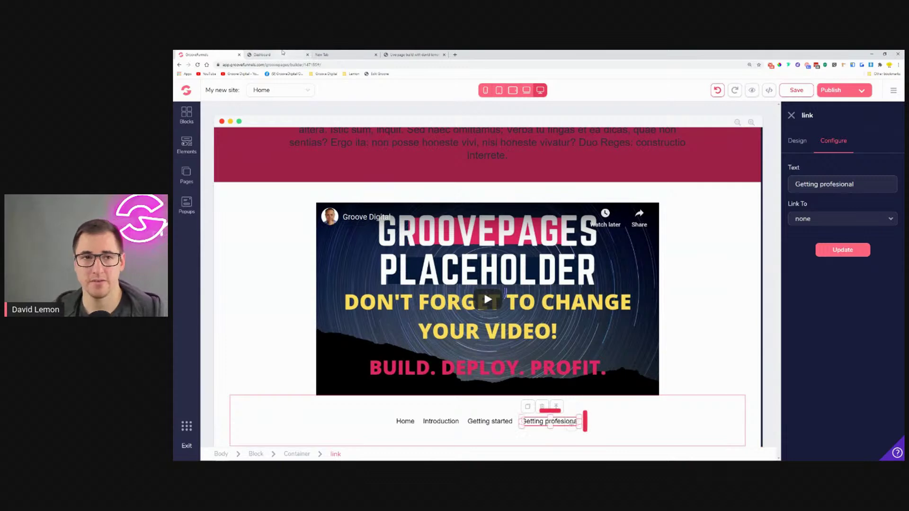
Step: Compare the header, video and section link row with the finished Dashboard and return to the page builder
left_click(283, 53)
scroll(407, 308, "up", 15)
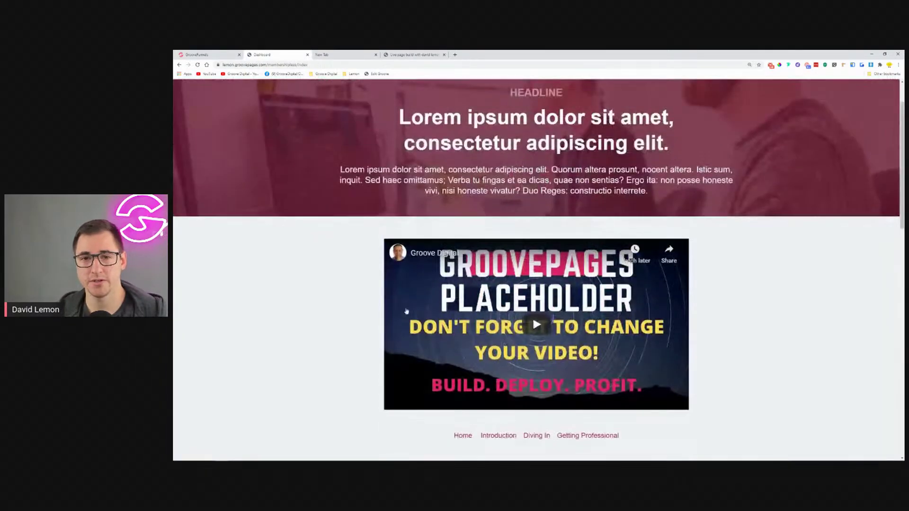
scroll(407, 308, "up", 2)
scroll(345, 173, "down", 5)
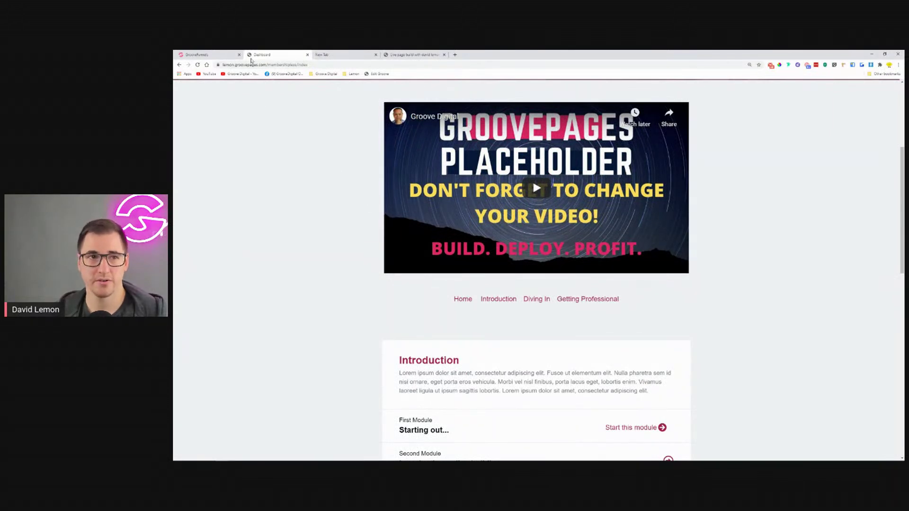
left_click(216, 54)
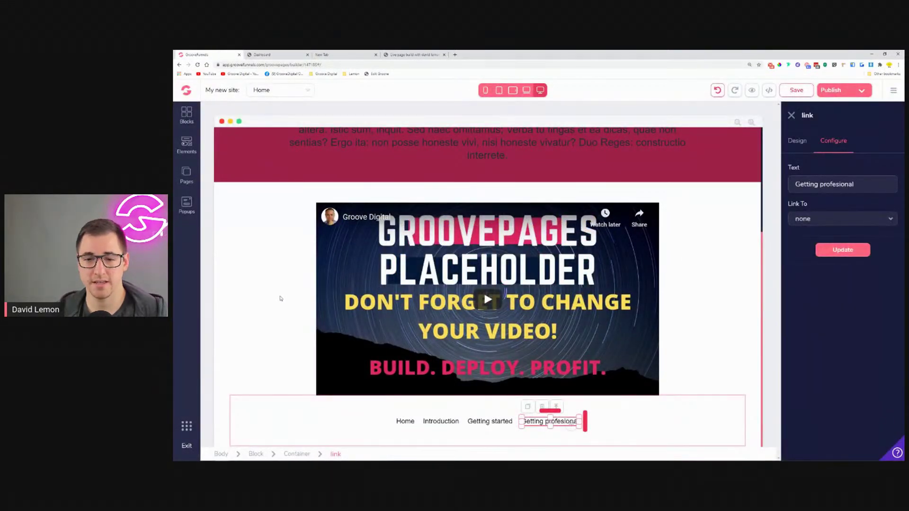
Step: Set the text color of the Getting profesional link to the dark crimson shade #A02248
left_click(656, 435)
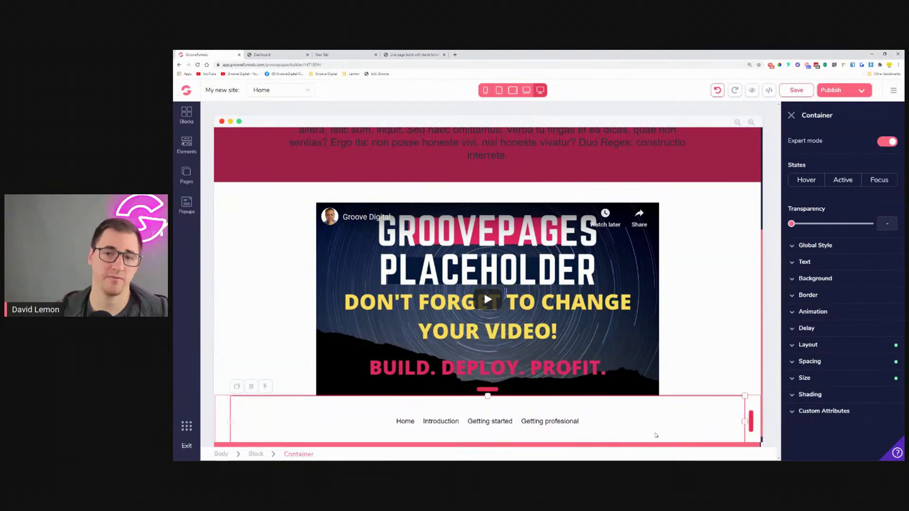
left_click(542, 425)
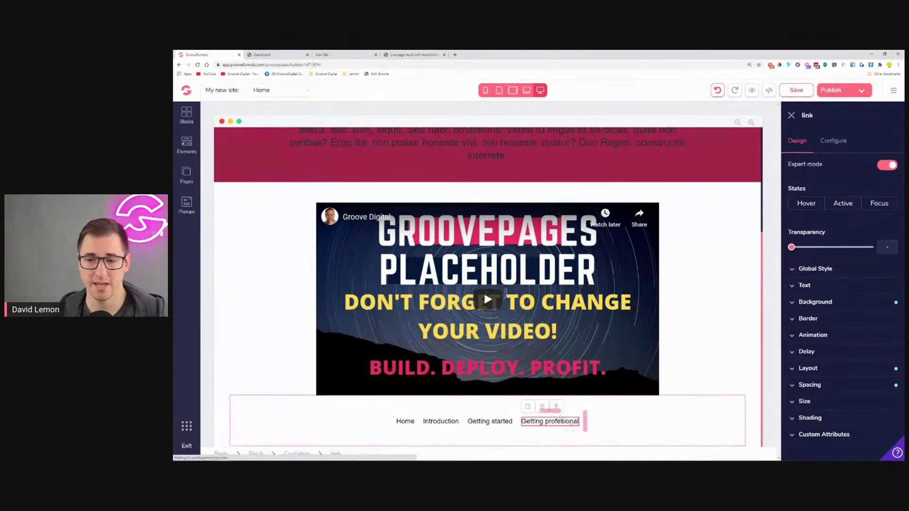
left_click(827, 290)
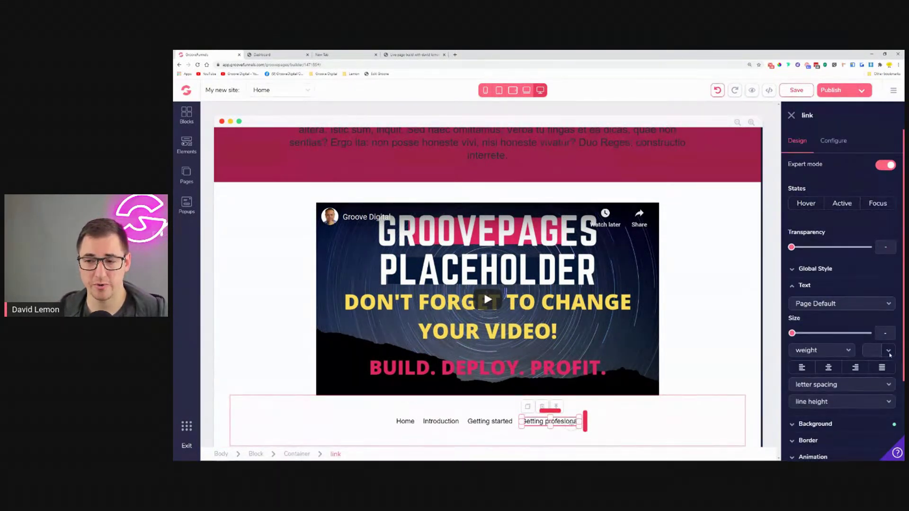
left_click(890, 353)
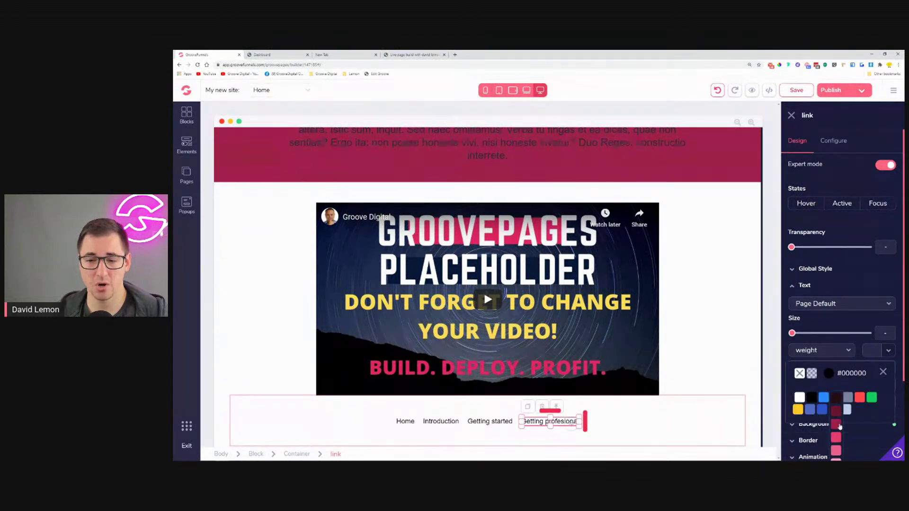
left_click(837, 424)
Step: Set the text color of the Getting started link to dark crimson #A02248
left_click(493, 425)
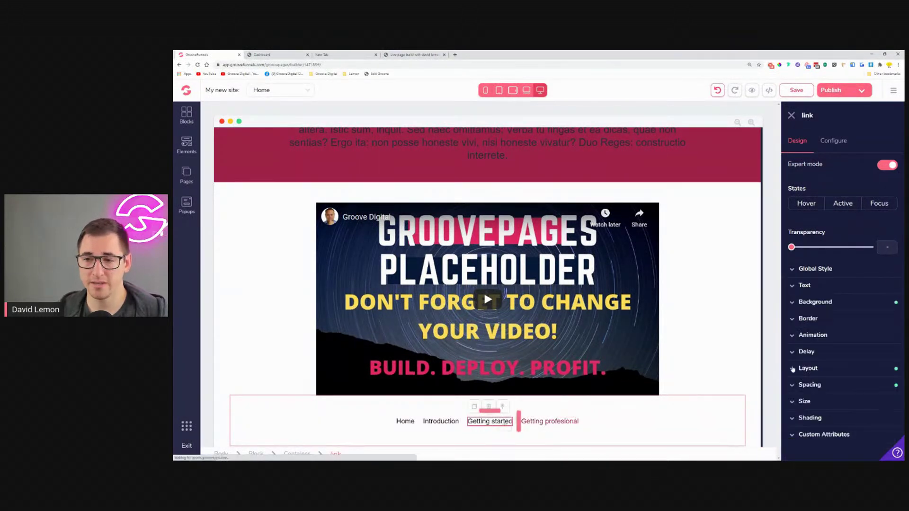
left_click(833, 286)
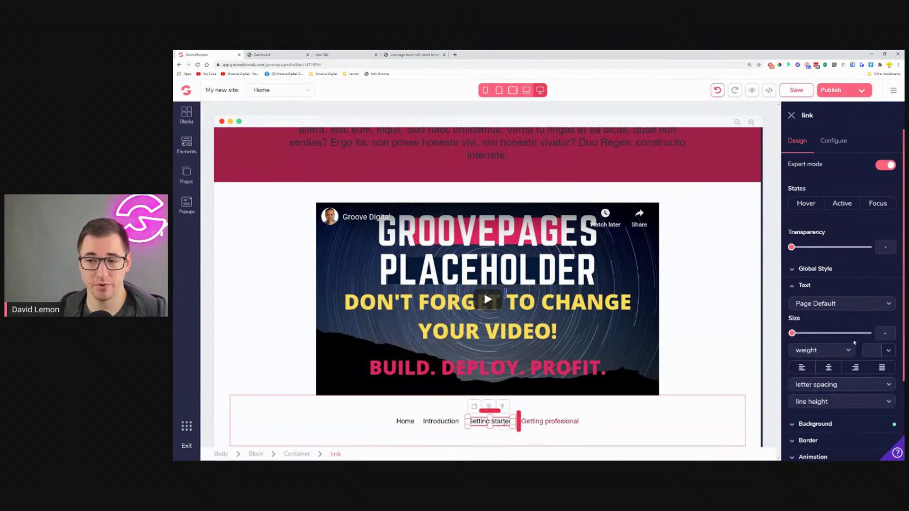
left_click(889, 352)
mouse_move(834, 405)
left_click(837, 427)
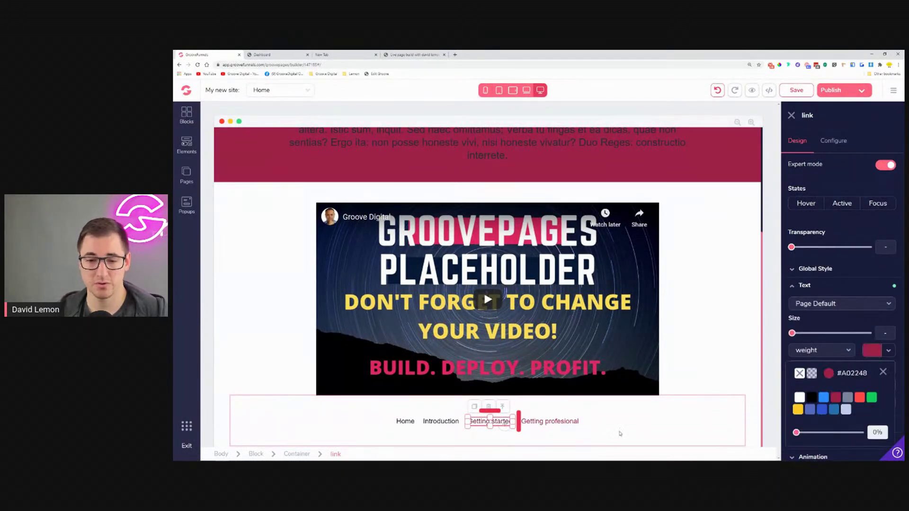
Step: Set the text color of the Introduction link in the section link row to dark crimson #A02248
left_click(453, 426)
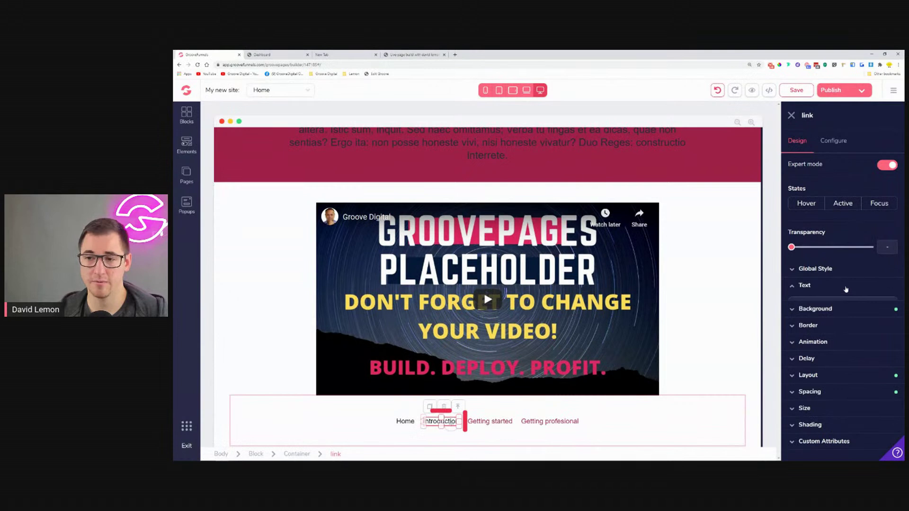
left_click(834, 285)
left_click(874, 350)
mouse_move(833, 396)
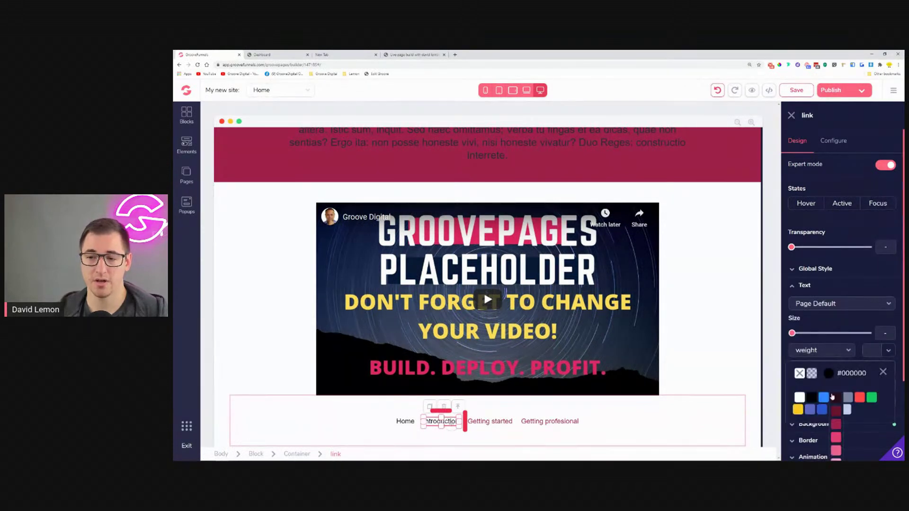
left_click(836, 425)
Step: Set the text color of the Home link below the video to dark crimson #A02248
left_click(405, 426)
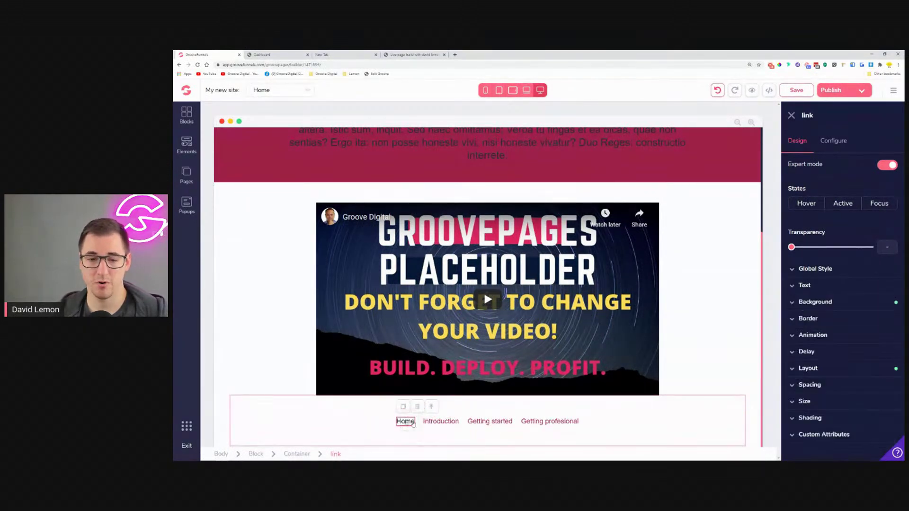
left_click(891, 286)
left_click(873, 350)
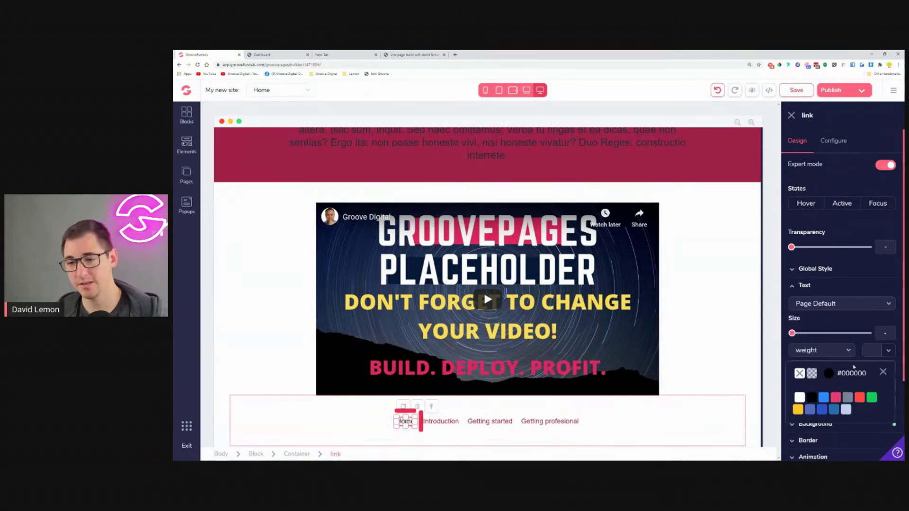
mouse_move(836, 398)
left_click(836, 429)
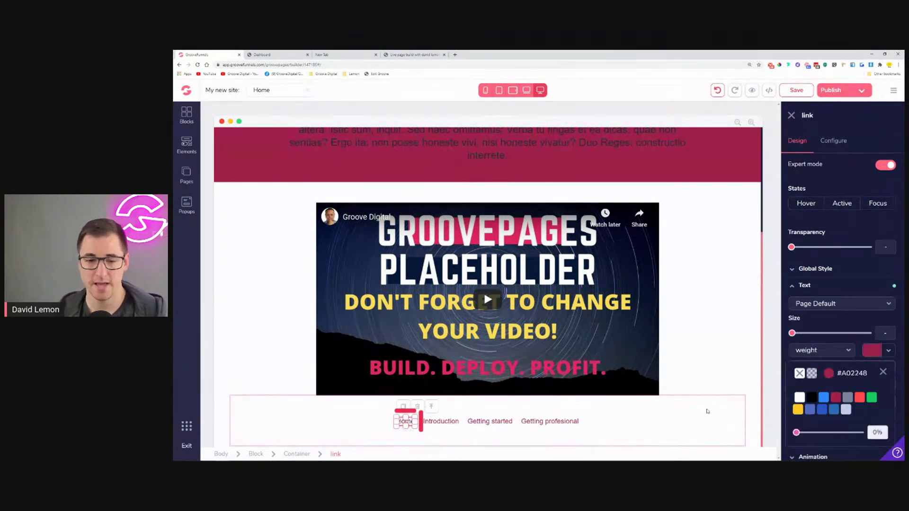
left_click(703, 412)
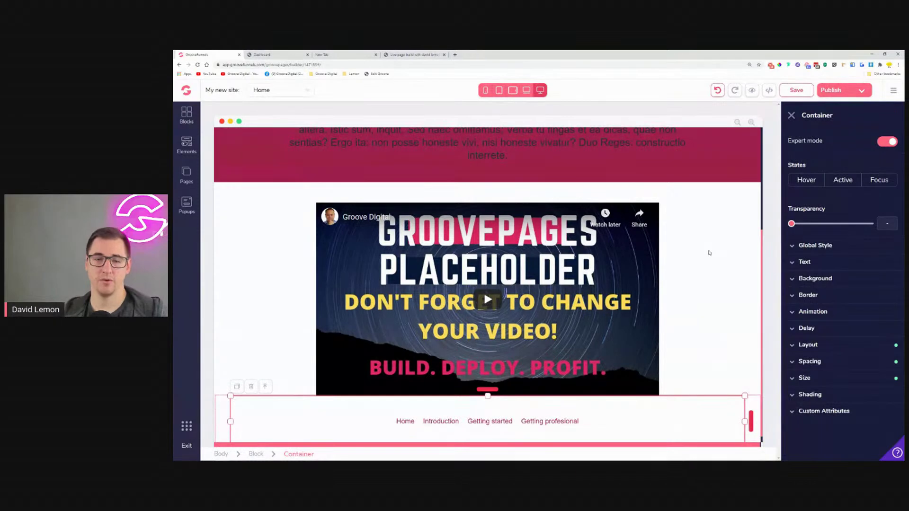
Step: Set the text color of the small HEADLINE label in the crimson header block to white #FFFFFF
scroll(709, 254, "up", 3)
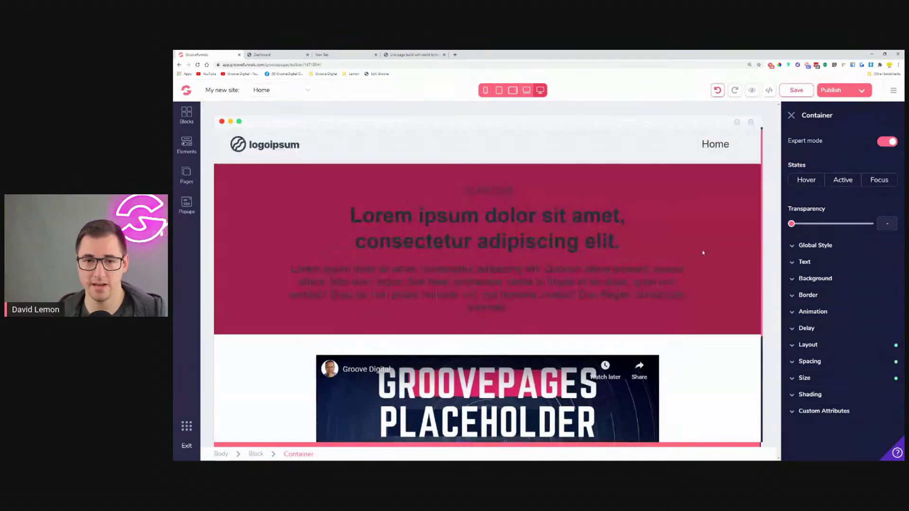
left_click(499, 190)
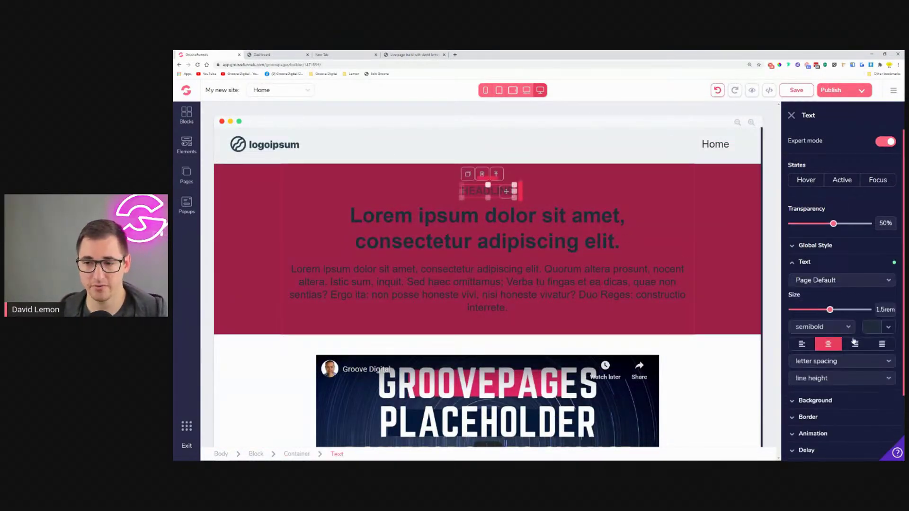
left_click(873, 327)
mouse_move(846, 377)
left_click(800, 374)
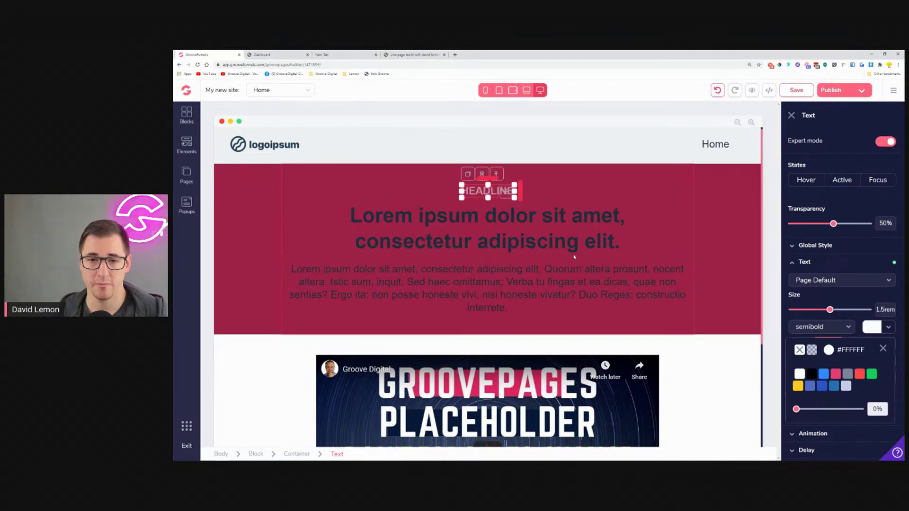
Step: Set the text color of the header block's main heading and the paragraph below it to white #FFFFFF
left_click(488, 223)
left_click(873, 326)
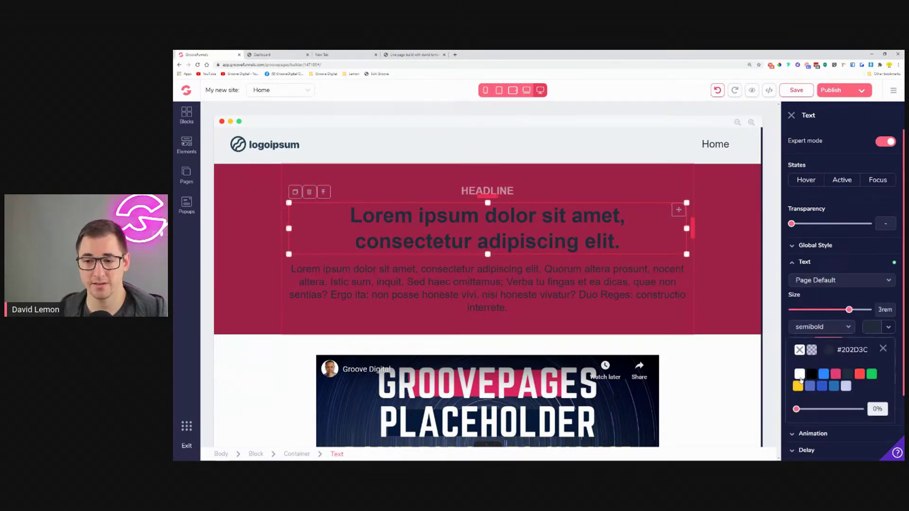
left_click(800, 374)
left_click(600, 284)
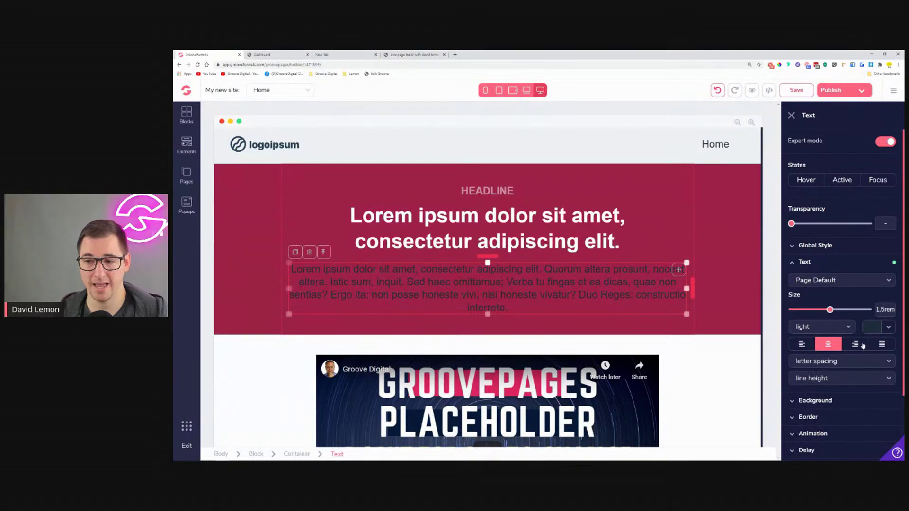
left_click(873, 327)
left_click(800, 374)
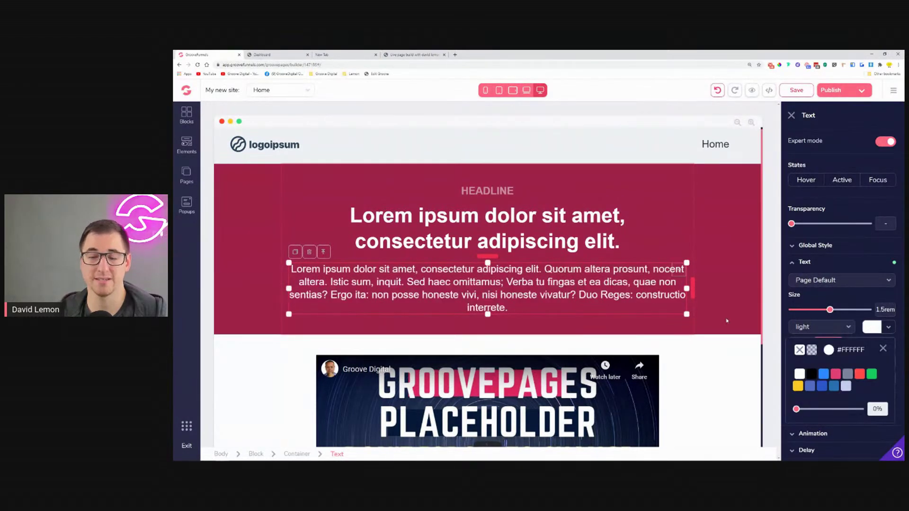
Step: Check the Introduction module section on the finished Dashboard and add an empty wireframe block below the section links in the page builder
scroll(736, 297, "down", 3)
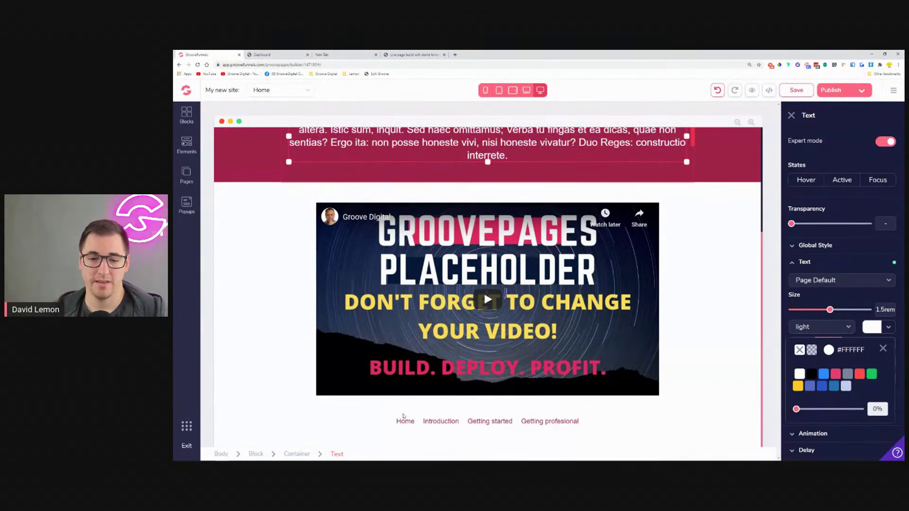
left_click(648, 433)
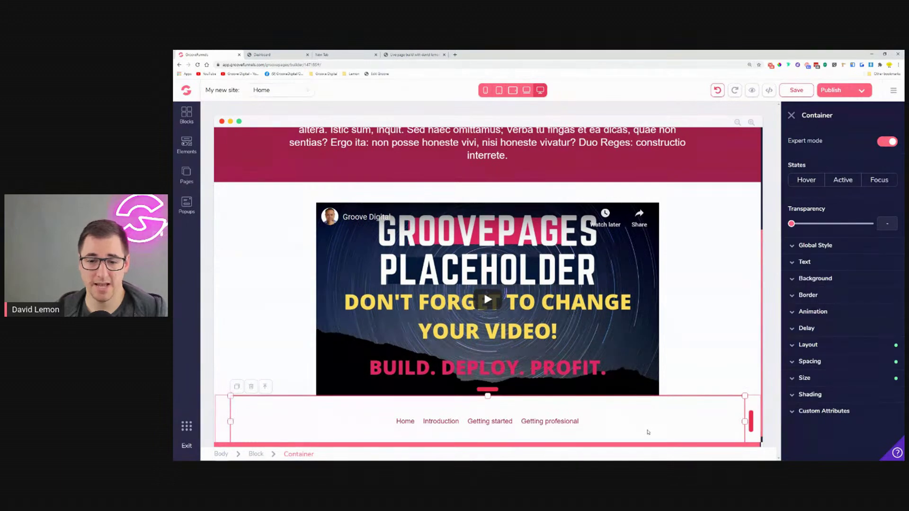
left_click(264, 54)
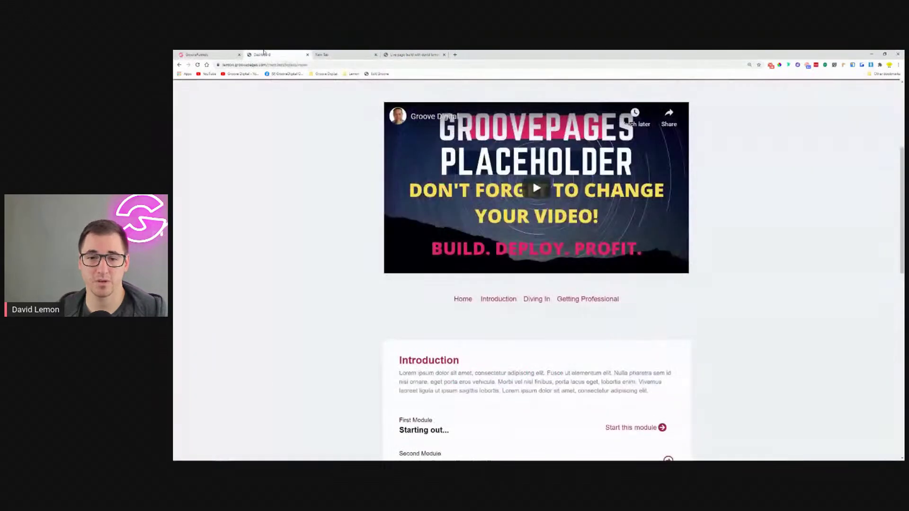
scroll(339, 247, "down", 3)
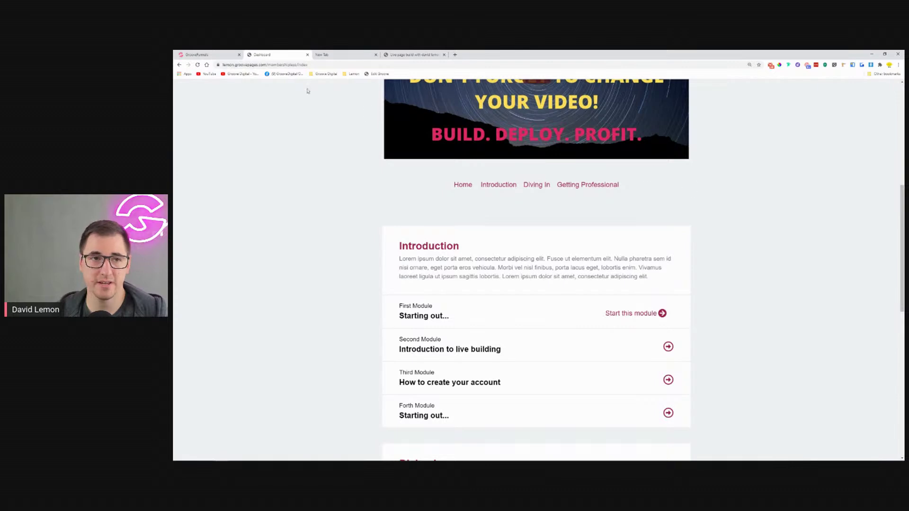
left_click(209, 55)
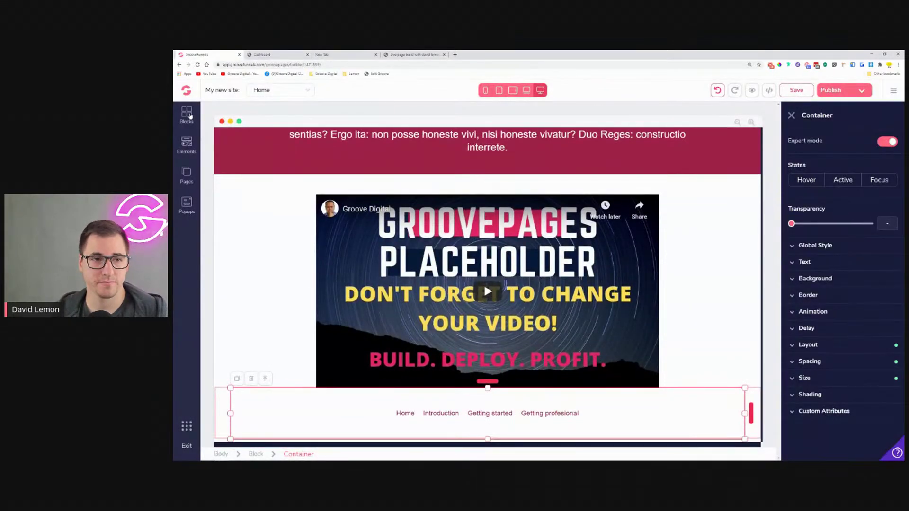
left_click(190, 116)
left_click(281, 141)
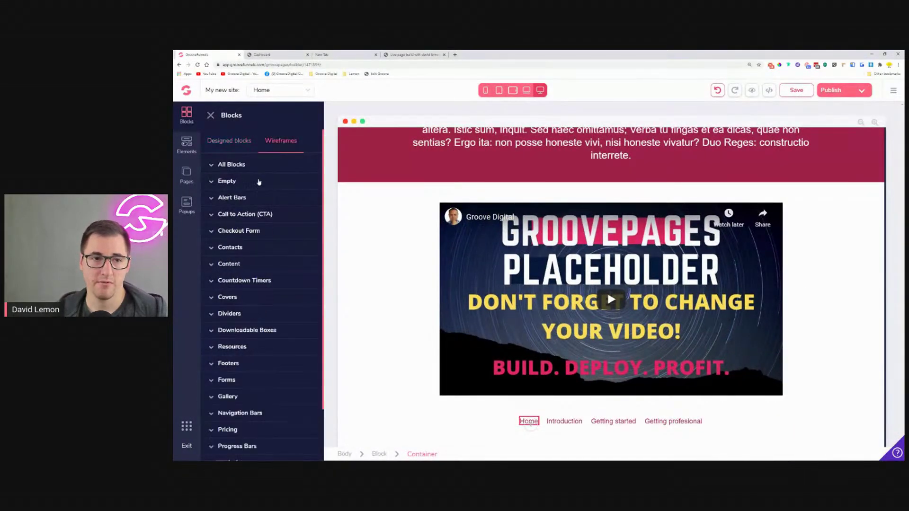
left_click(259, 182)
left_click_drag(262, 215, 576, 431)
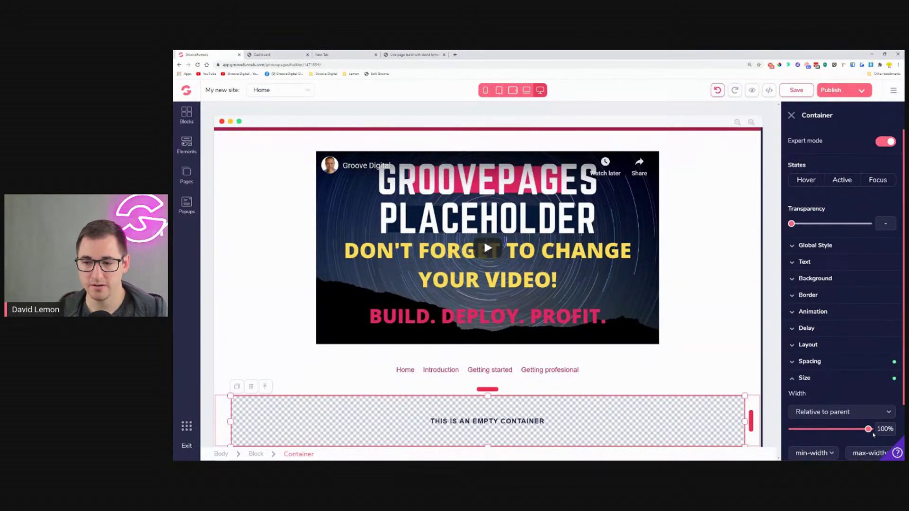
Step: Set the empty container's width to 66.66667% relative to its parent and add a Title & Paragraph element inside it
left_click_drag(868, 429, 839, 431)
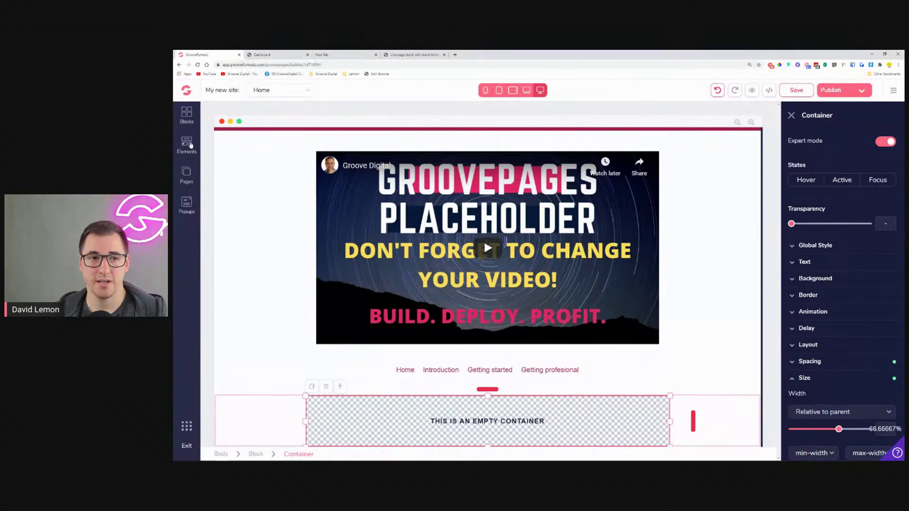
left_click(187, 145)
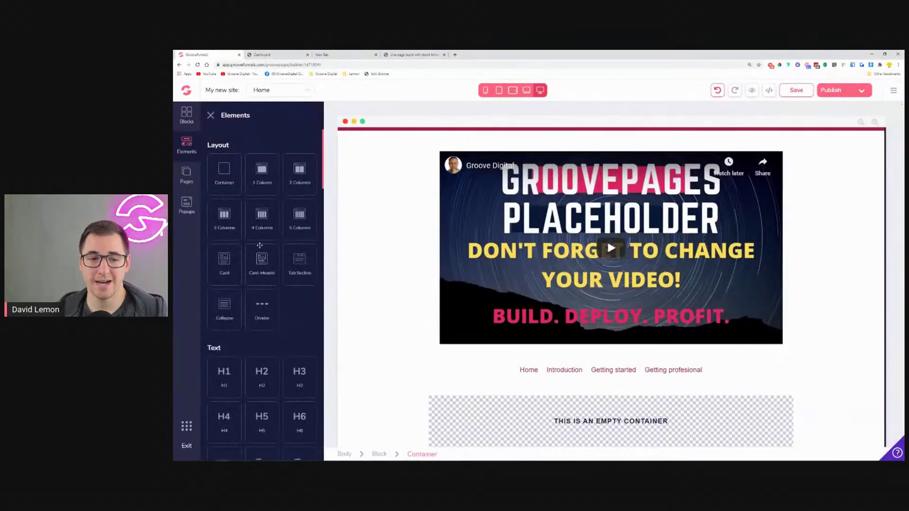
scroll(274, 271, "down", 5)
left_click_drag(262, 242, 609, 423)
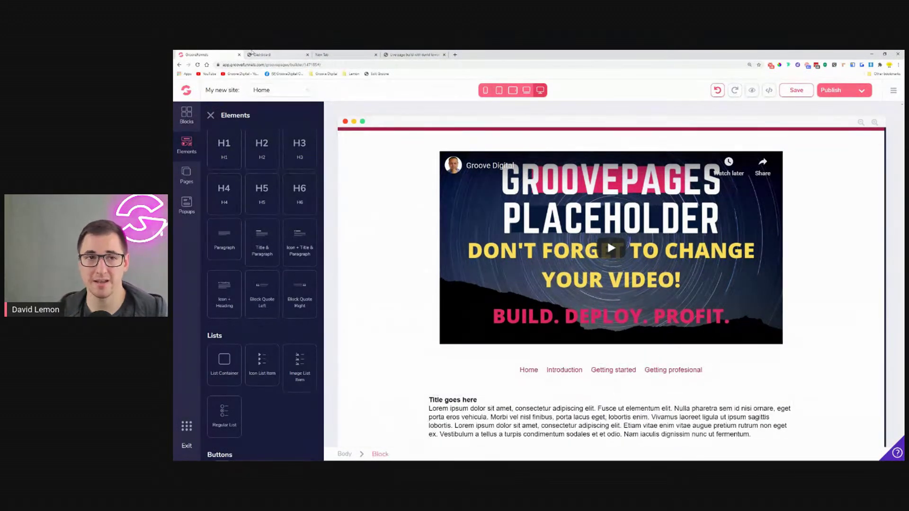
Step: Check the Introduction heading and paragraph on the finished Dashboard and change the new element's title in the page builder to Introduction
left_click(276, 57)
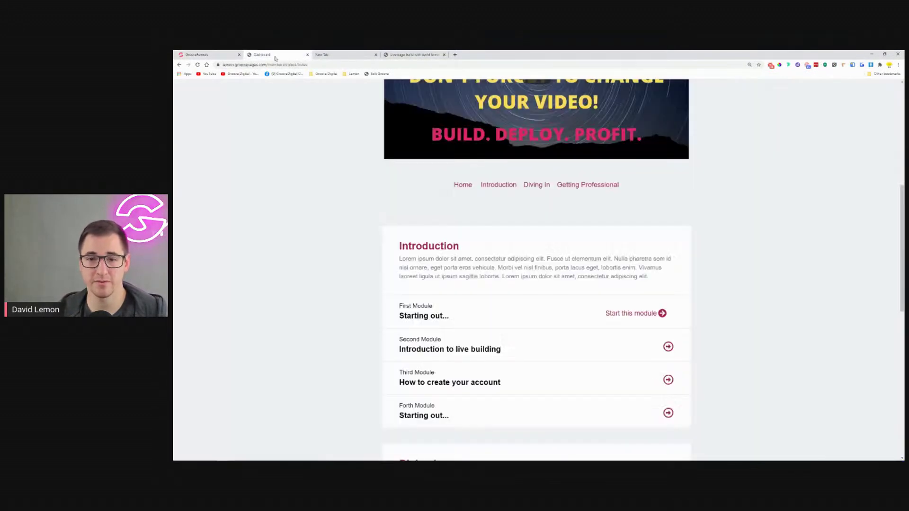
triple_click(399, 248)
left_click(523, 285)
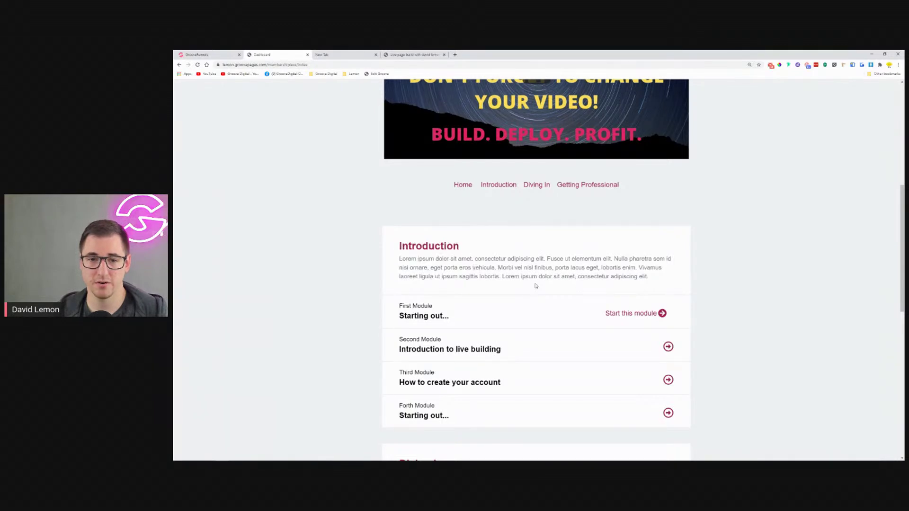
left_click(199, 55)
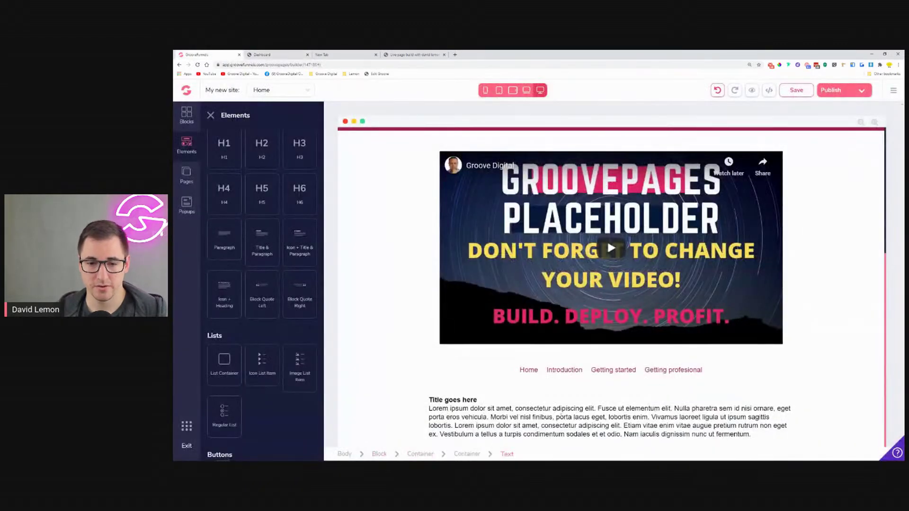
left_click(473, 400)
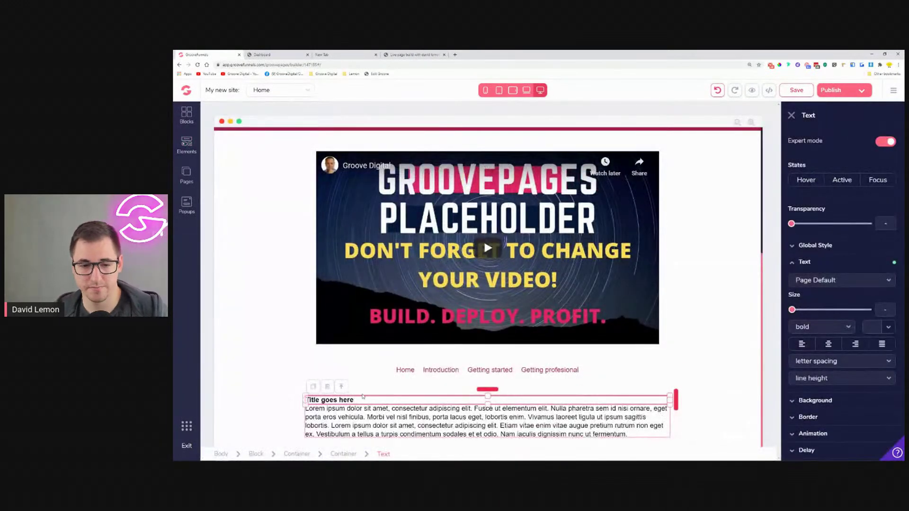
triple_click(351, 400)
type("Int")
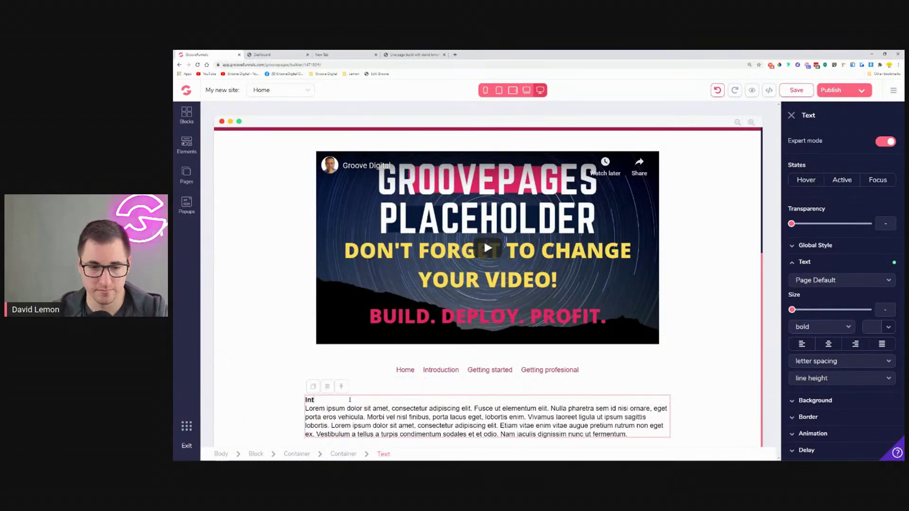
type("roduction")
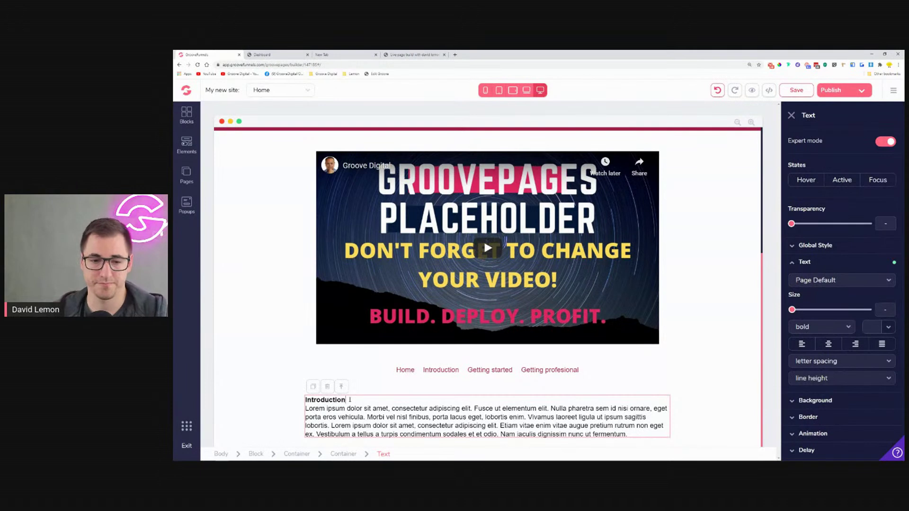
Step: Set the Introduction title's text size to 1.5rem and its color to the dark crimson shade of the pink swatch
double_click(350, 401)
left_click_drag(795, 312, 830, 316)
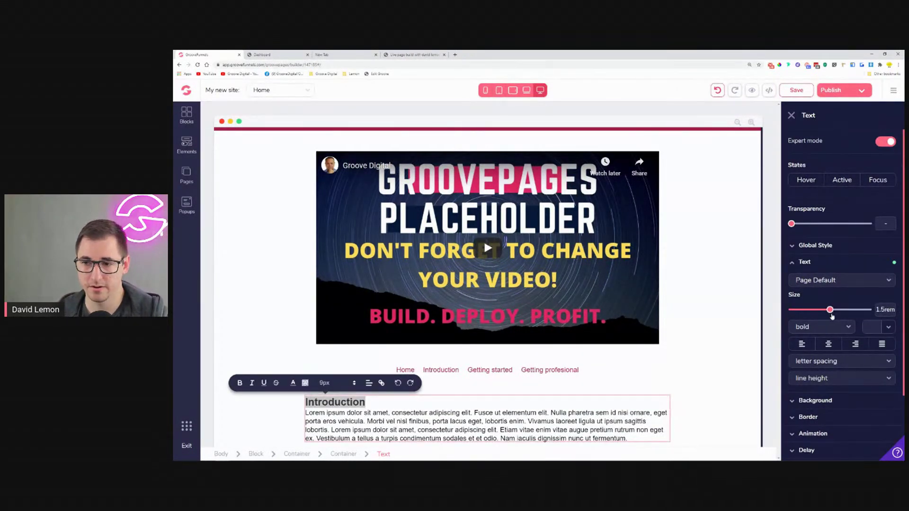
left_click(888, 328)
mouse_move(836, 375)
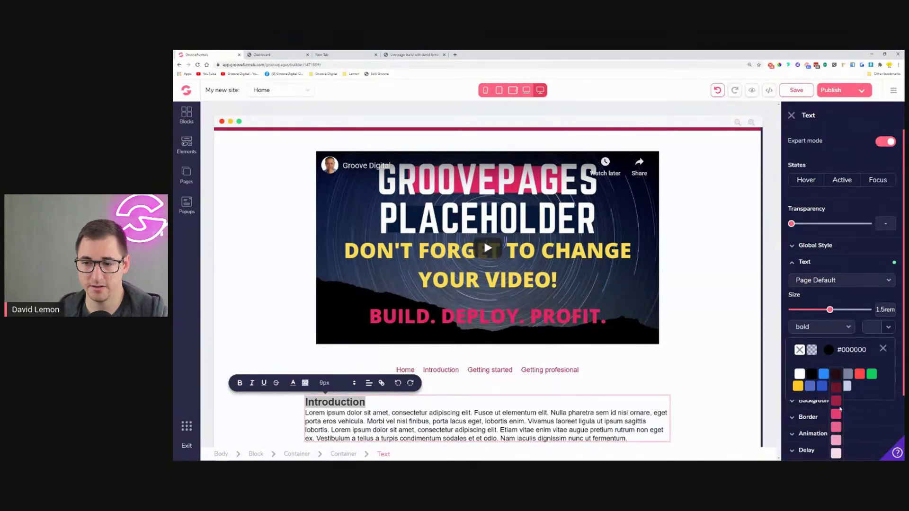
left_click(836, 403)
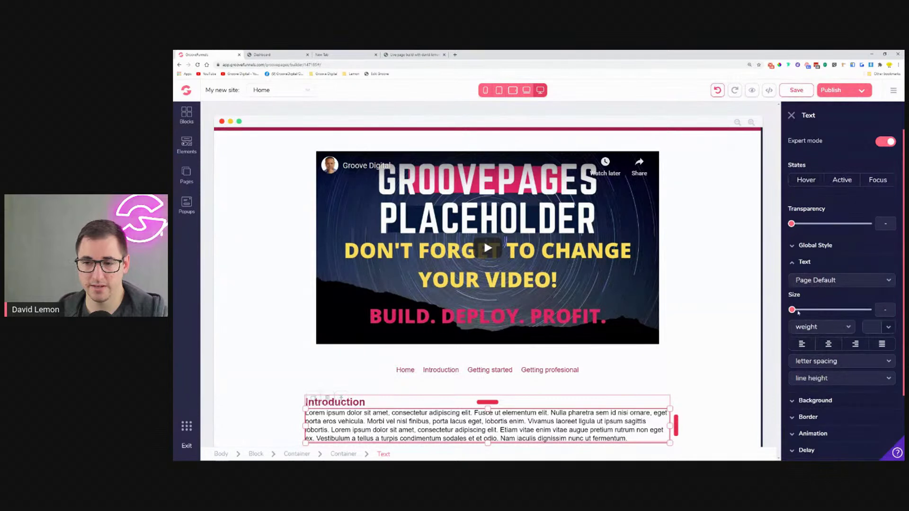
Step: Set the paragraph below the Introduction title to a text size of .875rem with normal line height
left_click_drag(796, 313, 805, 319)
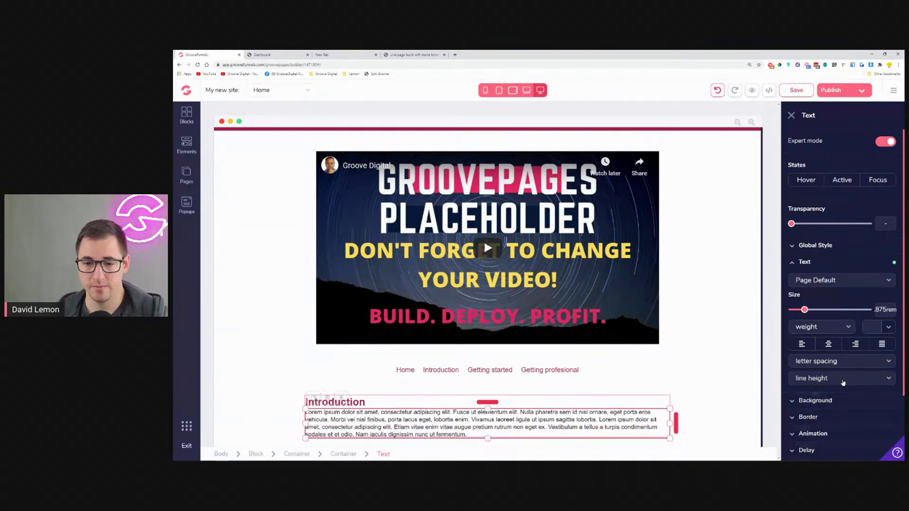
left_click(842, 378)
scroll(801, 417, "down", 2)
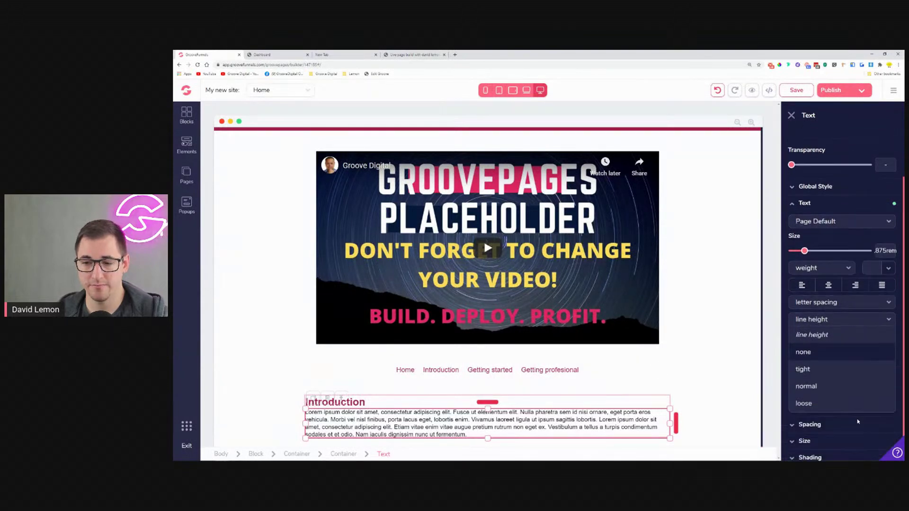
left_click(827, 370)
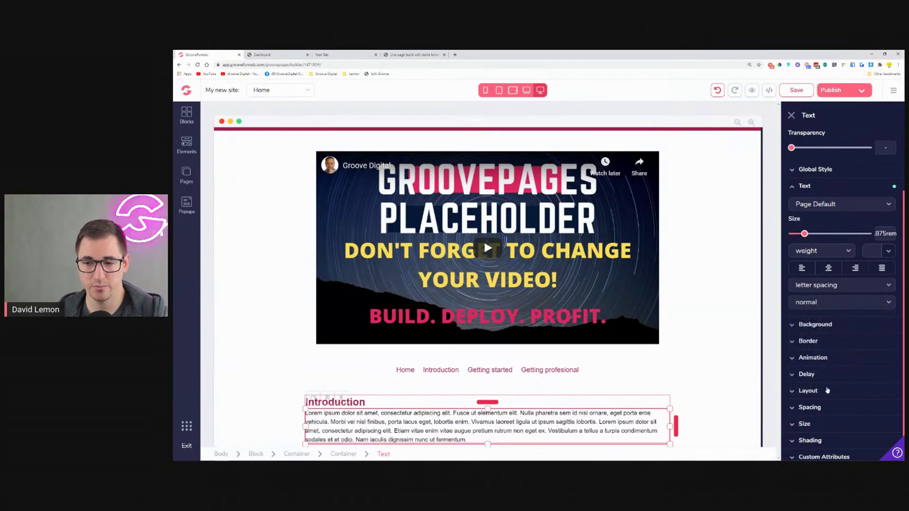
left_click(826, 303)
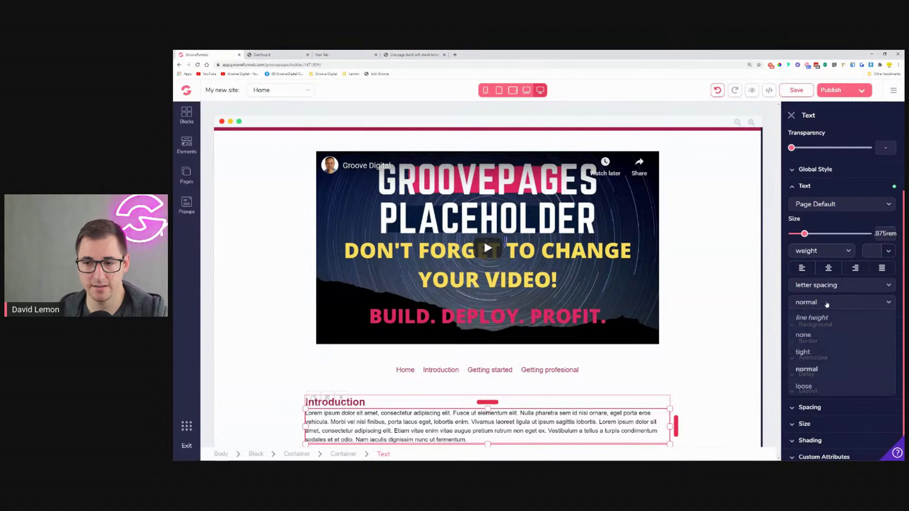
left_click(824, 307)
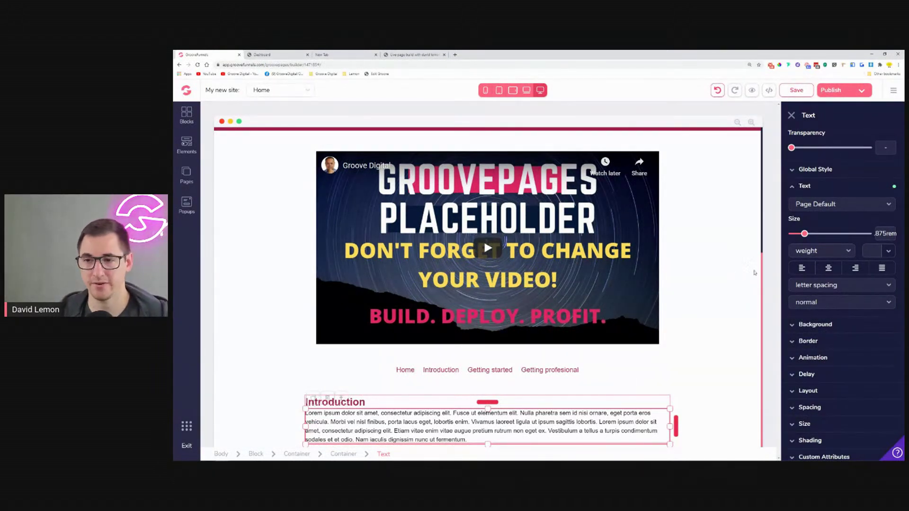
Step: Set the Introduction paragraph's text color to the custom gray #7F7F7F
left_click(889, 252)
left_click(830, 274)
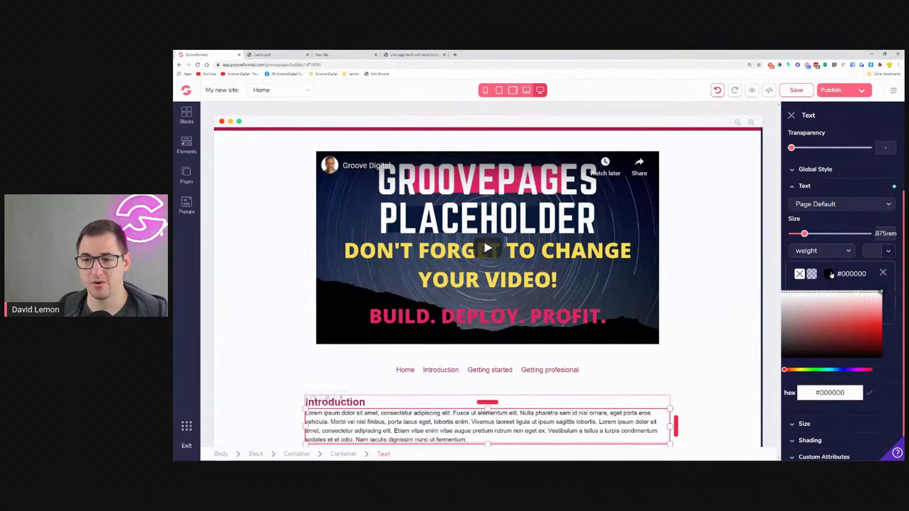
left_click_drag(790, 315, 775, 329)
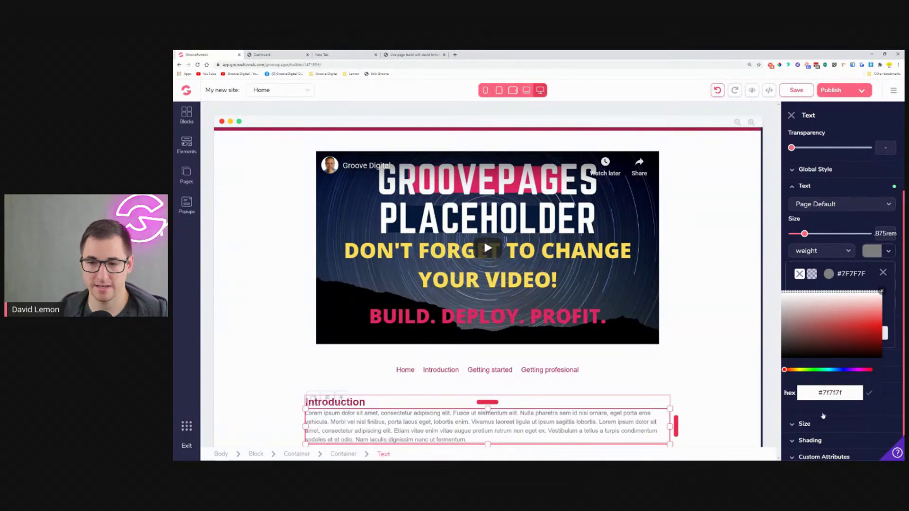
left_click(870, 393)
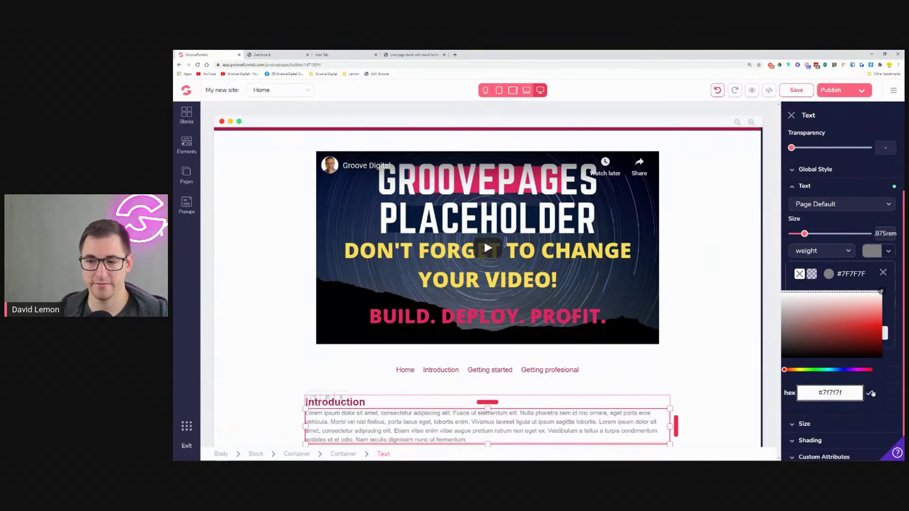
left_click(884, 273)
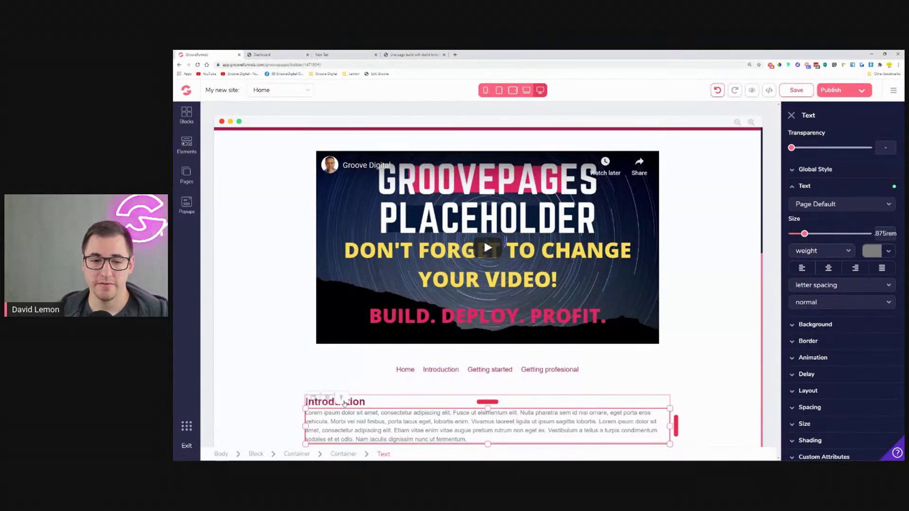
Step: Give the outer container around the Introduction text a white #FFFFFF background
left_click(341, 399)
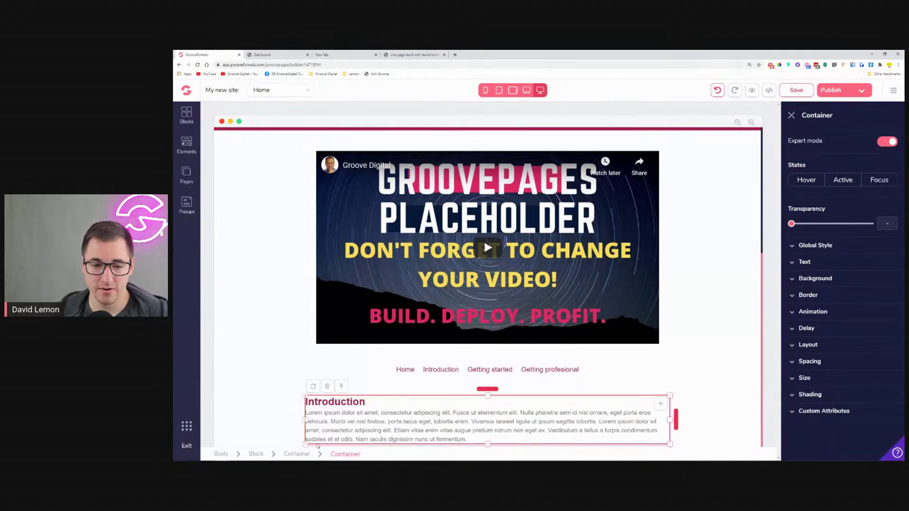
left_click(296, 455)
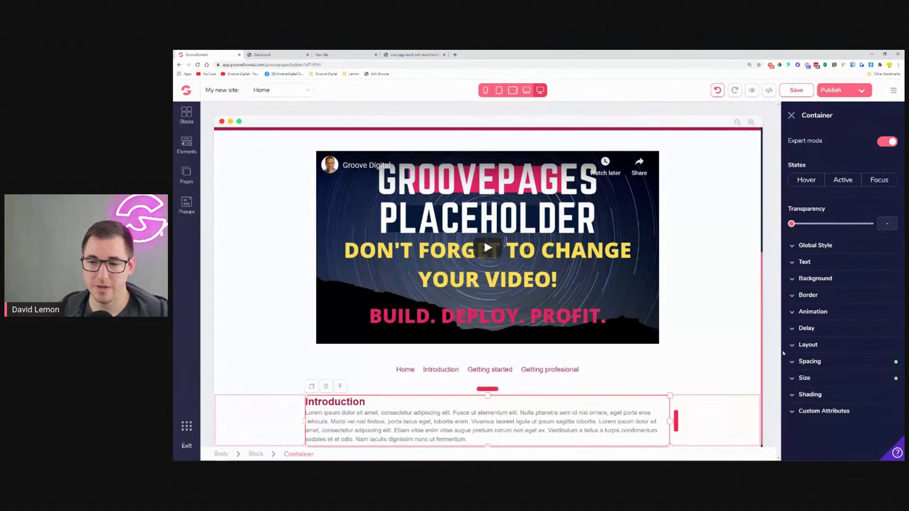
left_click(816, 279)
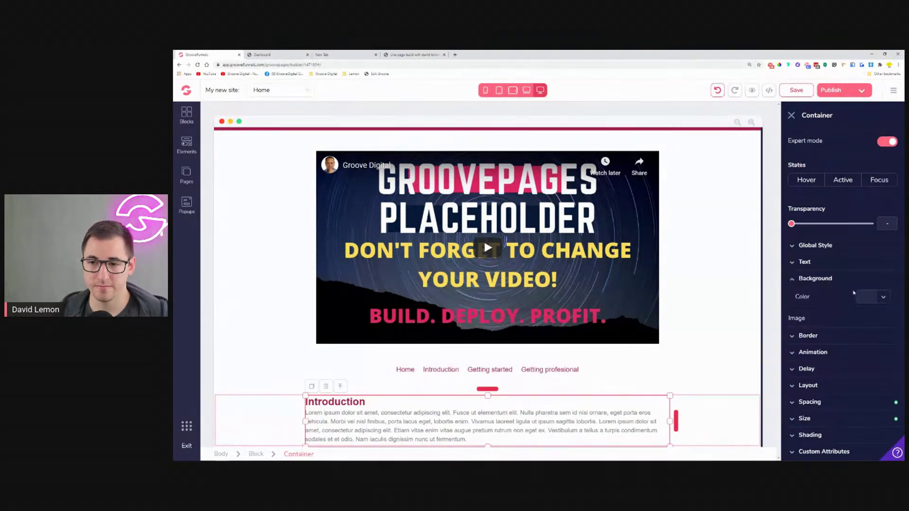
left_click(871, 297)
left_click(794, 344)
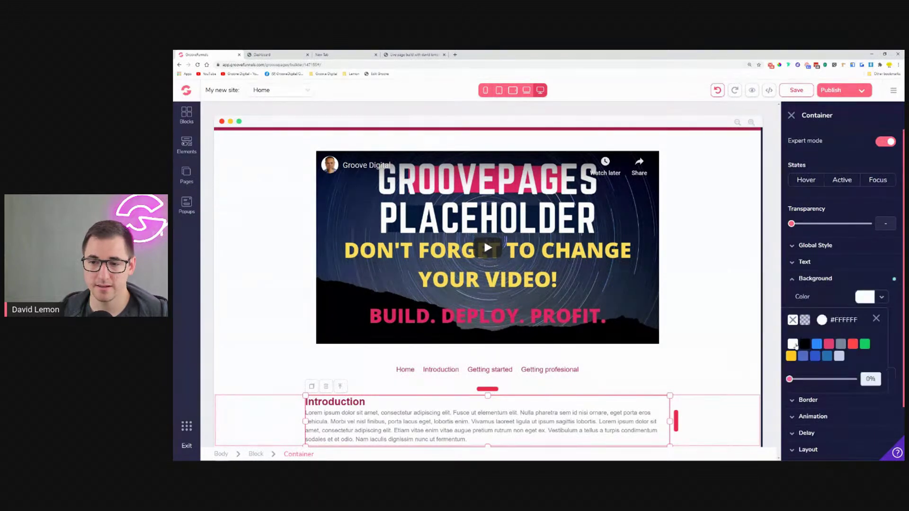
left_click(877, 319)
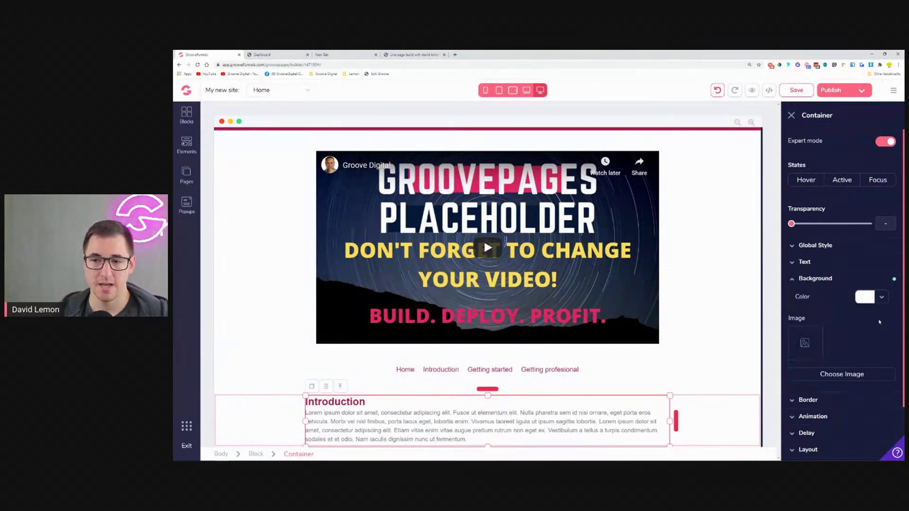
Step: Set the background color of the whole video block to light gray #F0F2F4
scroll(254, 260, "up", 3)
left_click(254, 261)
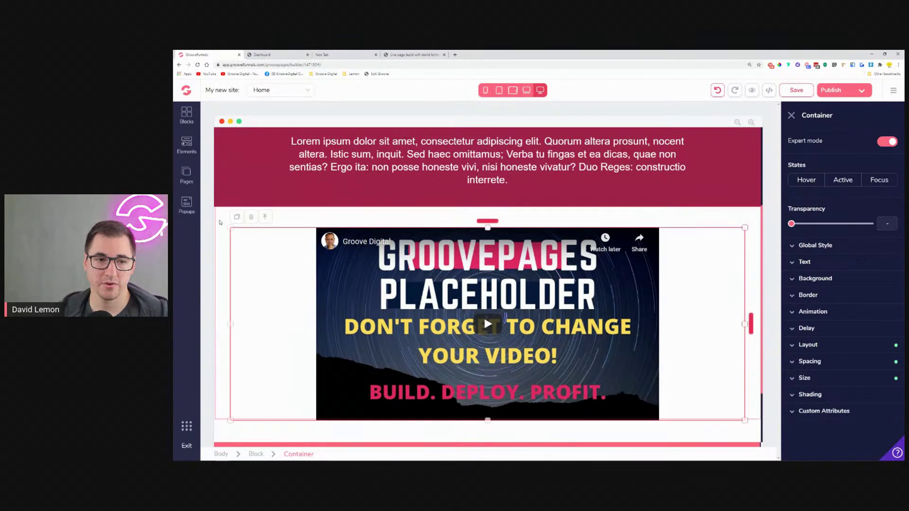
left_click(256, 454)
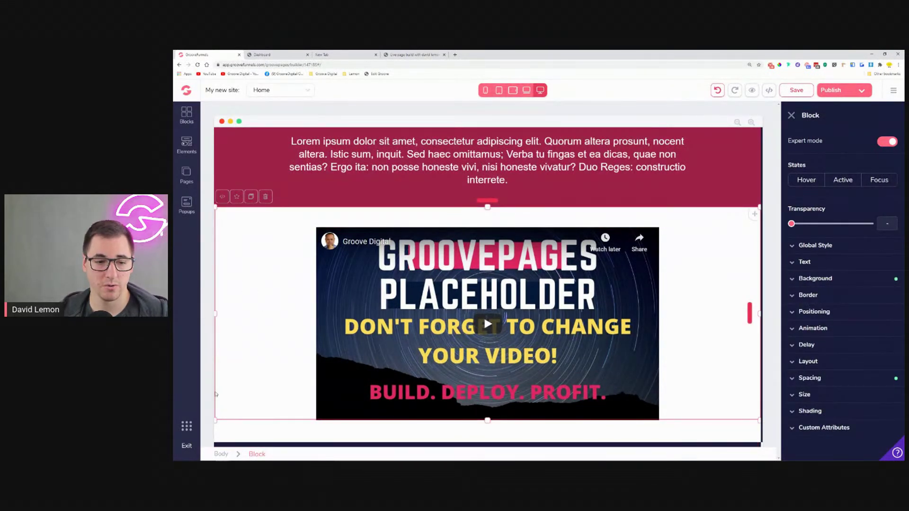
left_click(861, 283)
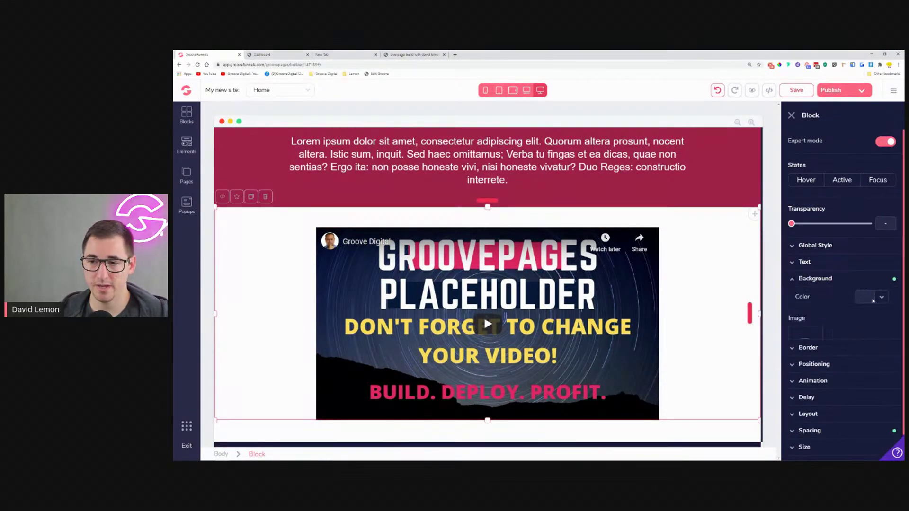
left_click(869, 297)
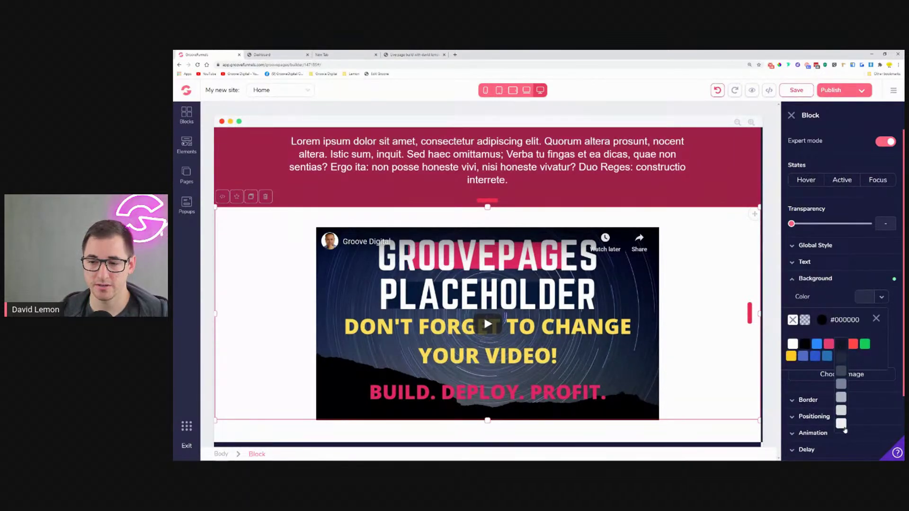
left_click(841, 424)
Step: Set the background color of the section links block to light gray #F0F2F4
scroll(353, 355, "down", 2)
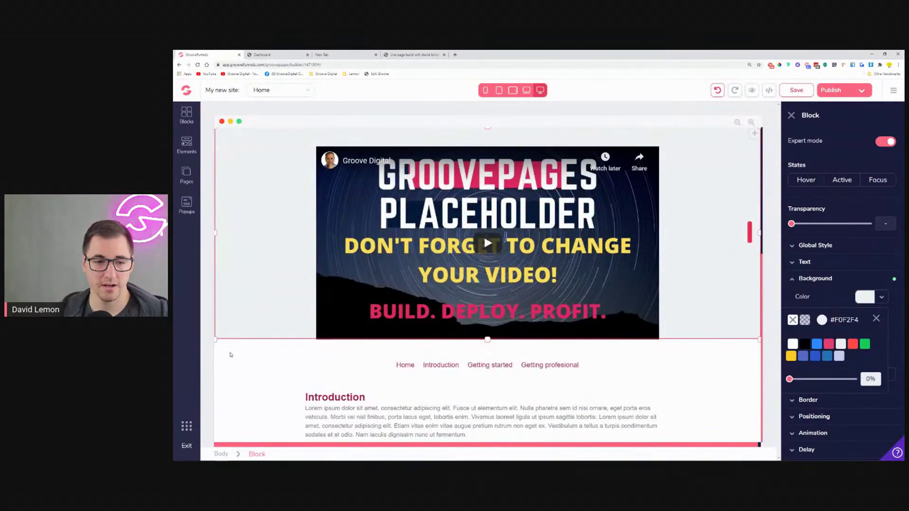
left_click(231, 355)
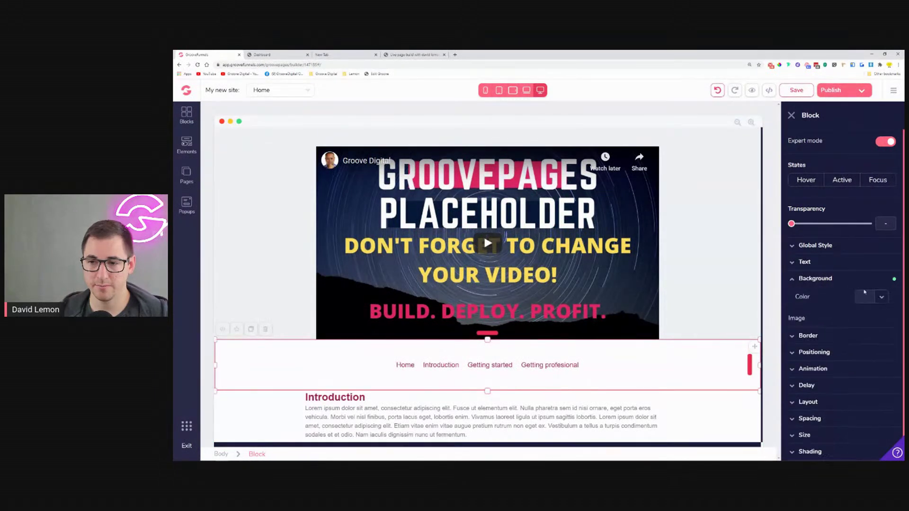
left_click(869, 297)
mouse_move(841, 344)
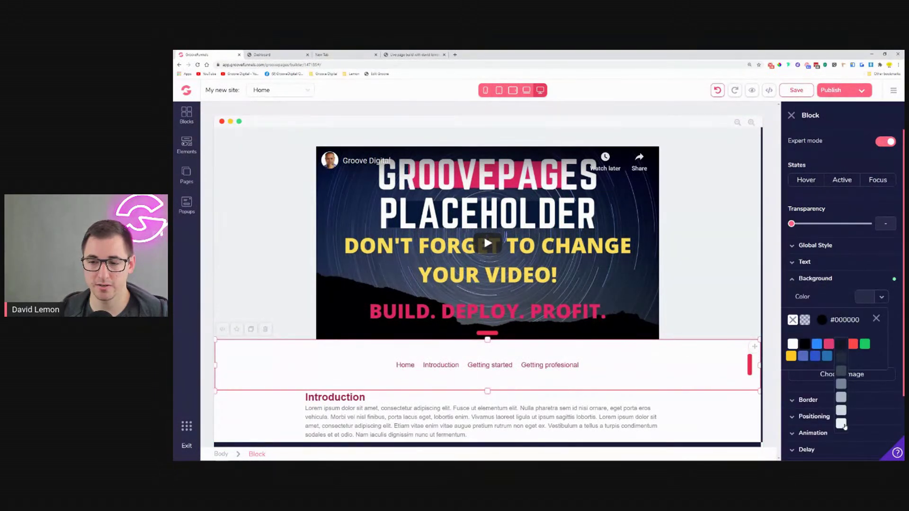
left_click(841, 423)
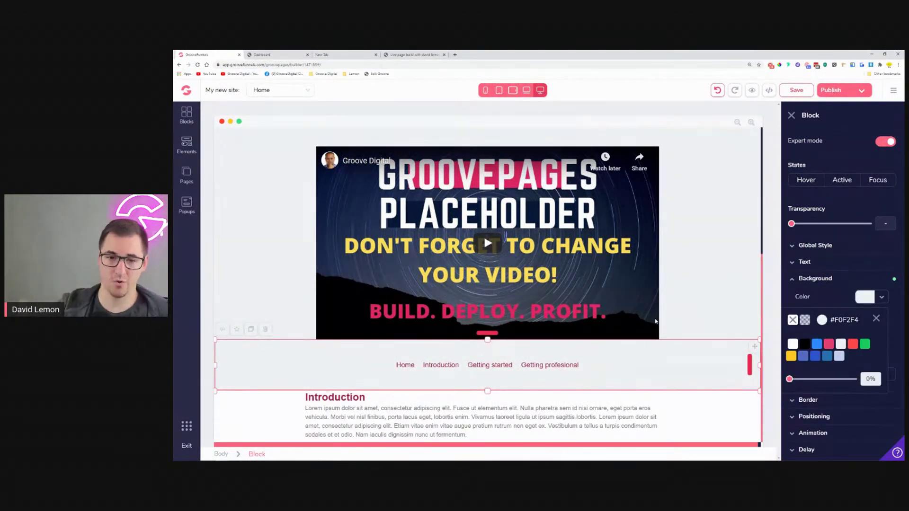
left_click(681, 288)
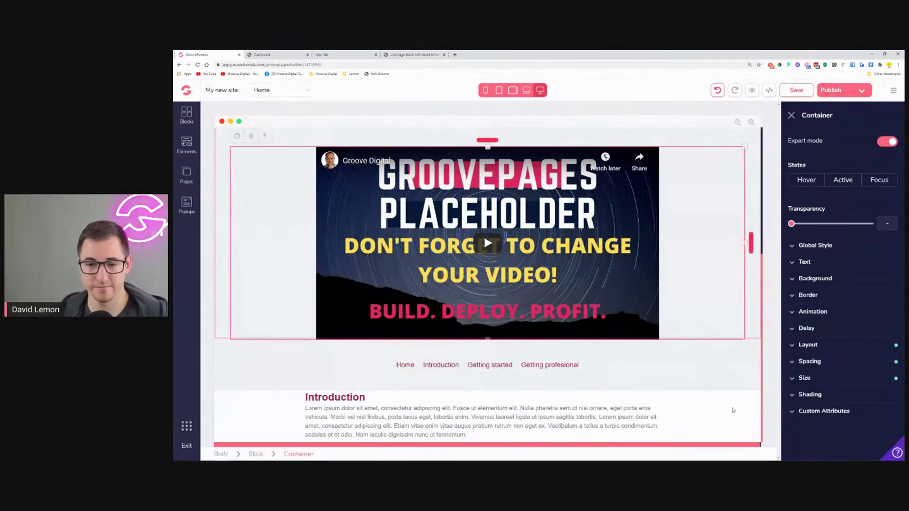
Step: Set the background color of the Introduction block to light gray #F0F2F4, behind its white container
left_click(225, 405)
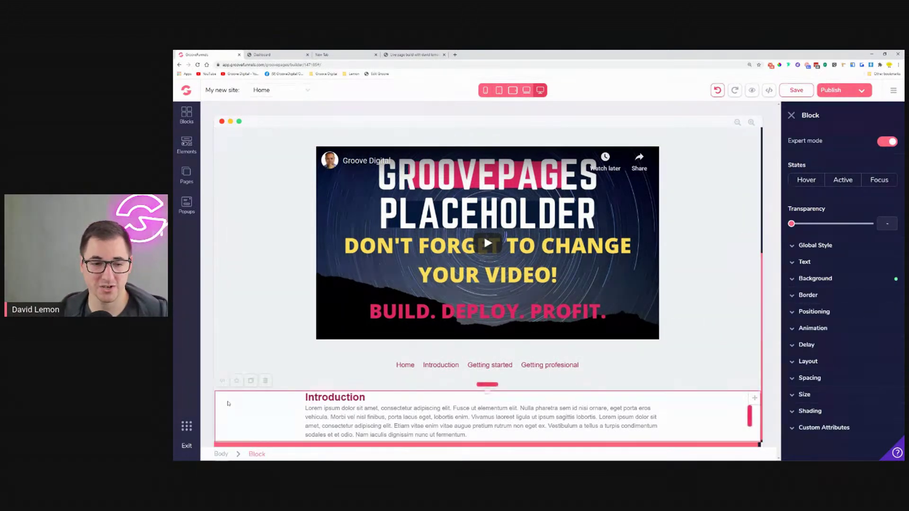
left_click(832, 279)
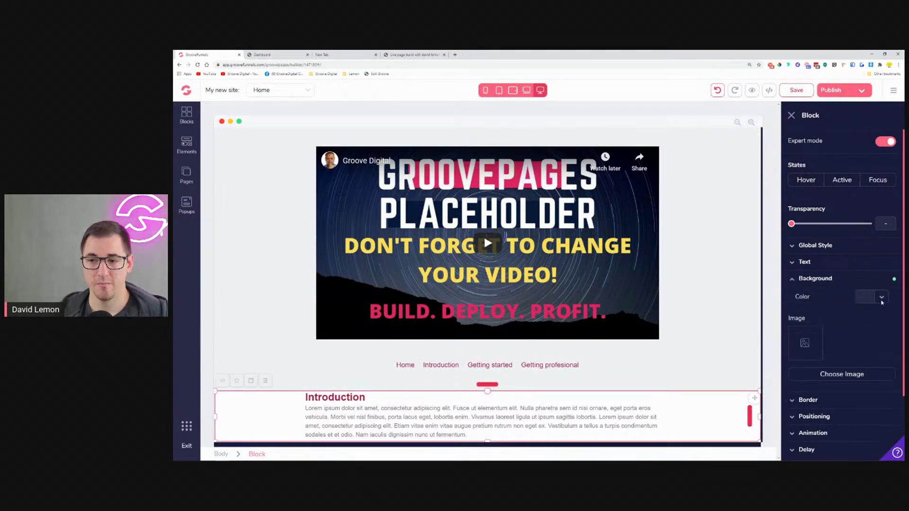
left_click(865, 296)
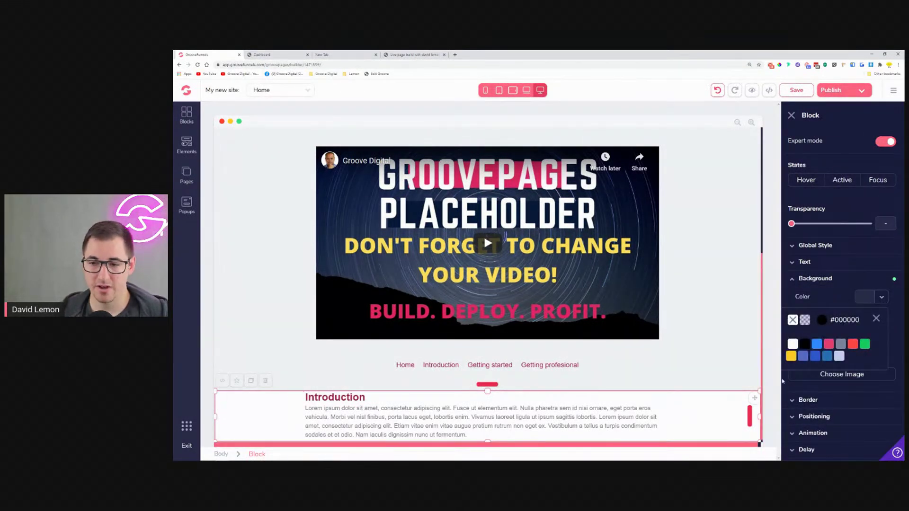
mouse_move(841, 344)
left_click(842, 424)
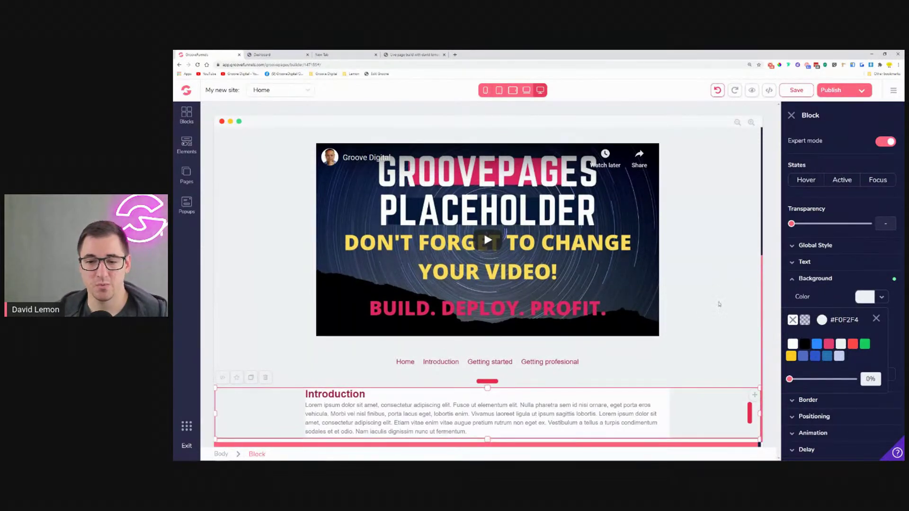
Step: Set the white Introduction container's padding to 1.5rem on the top and bottom and 2.5rem on the left and right
left_click(275, 54)
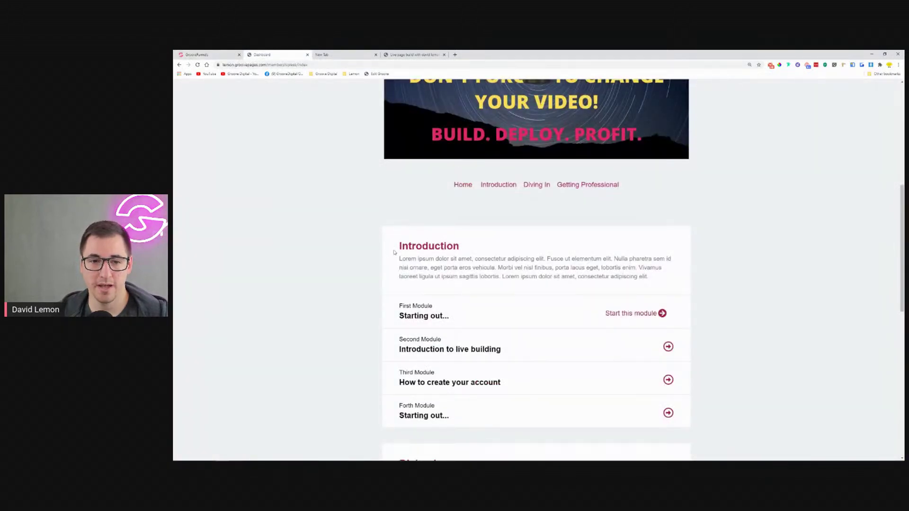
key("ctrl+shift+Tab")
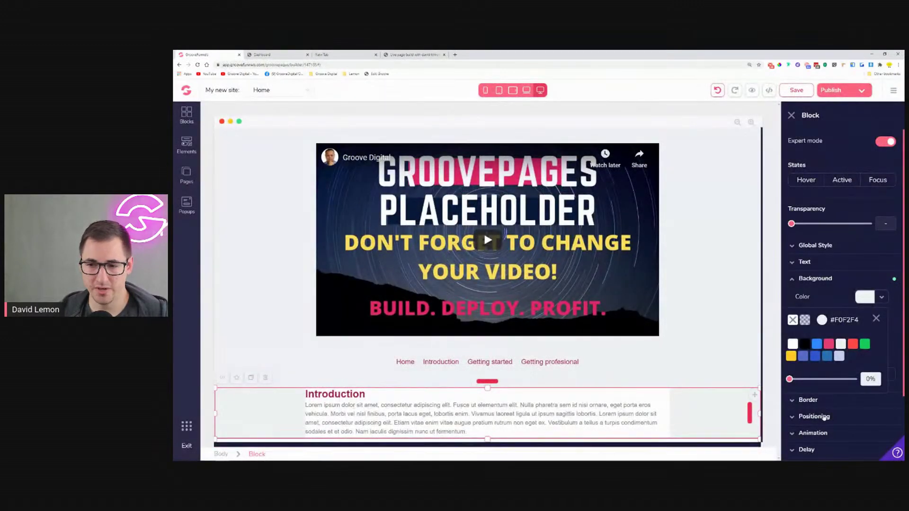
scroll(845, 373, "down", 2)
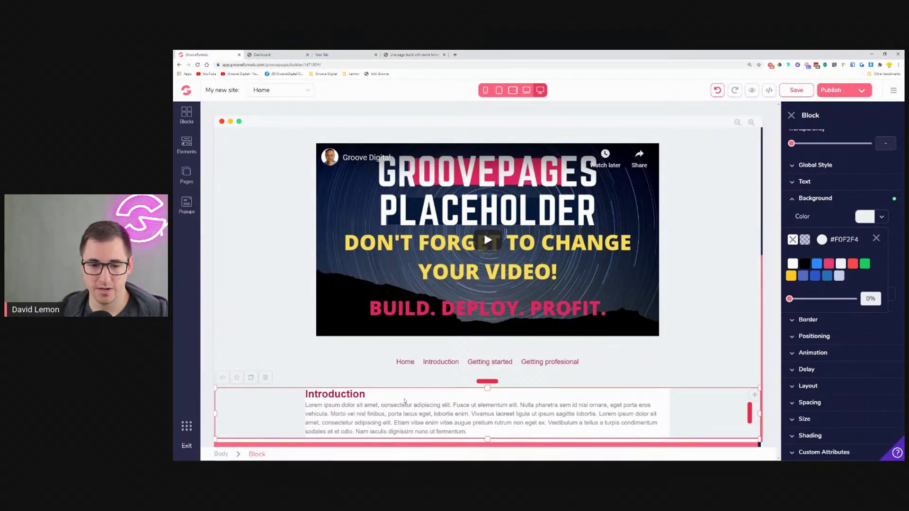
left_click(403, 402)
left_click(300, 454)
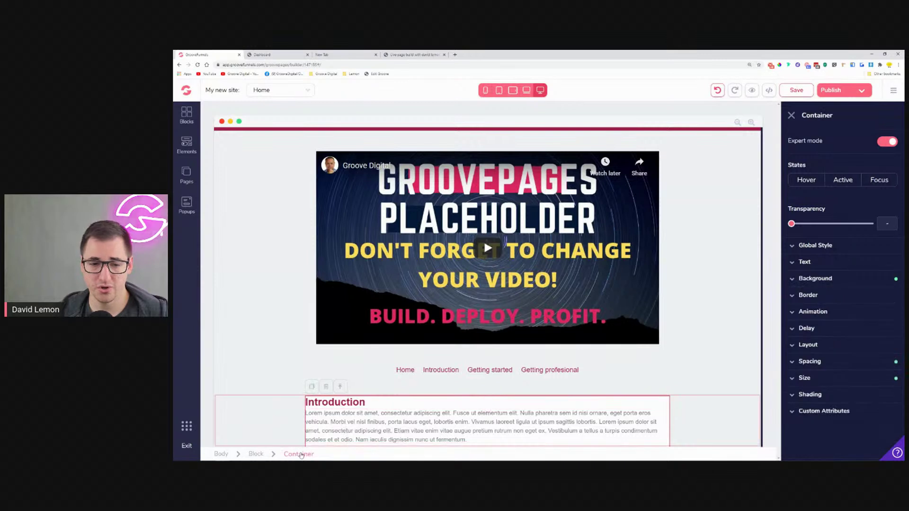
left_click(811, 363)
left_click(844, 397)
scroll(828, 410, "down", 2)
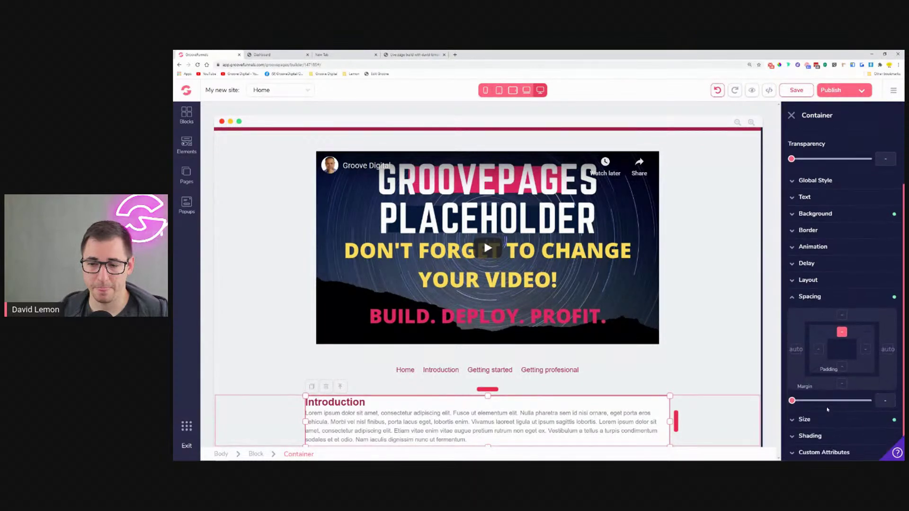
left_click_drag(792, 405, 819, 407)
left_click(843, 366)
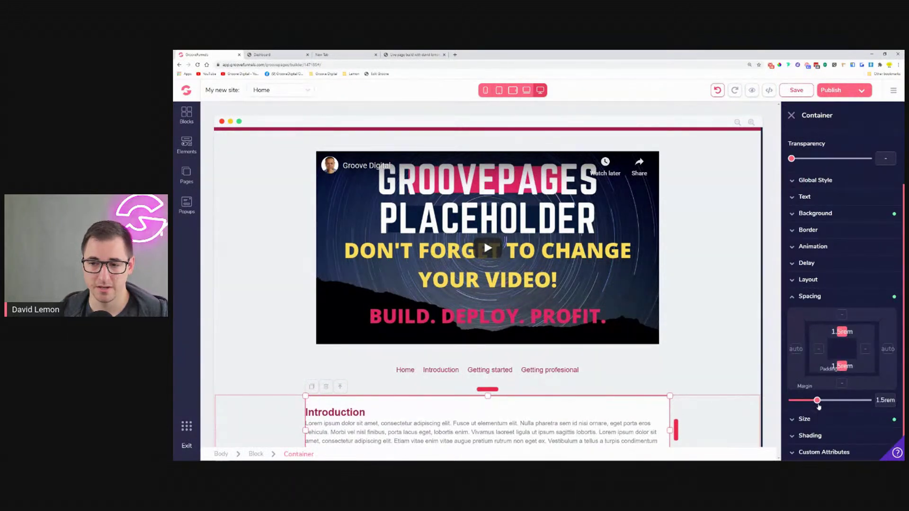
scroll(581, 423, "down", 1)
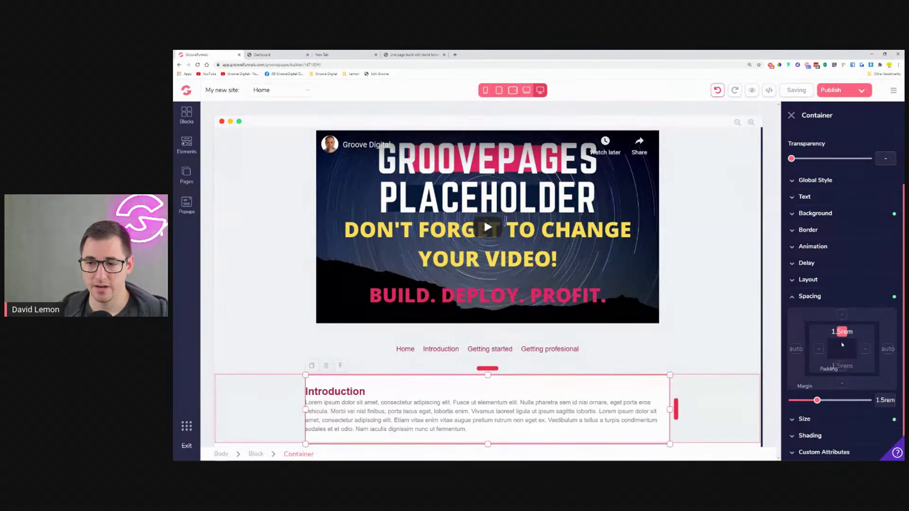
left_click(842, 335)
left_click(822, 359)
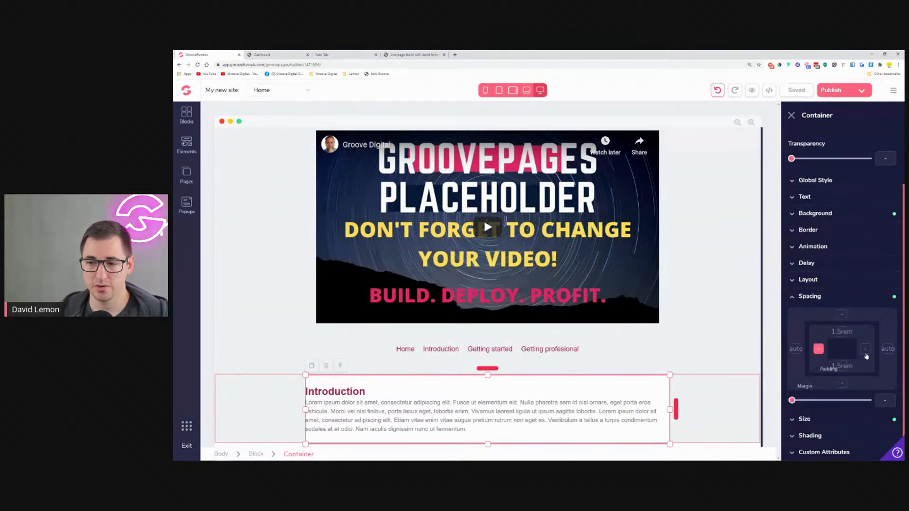
left_click_drag(791, 401, 832, 400)
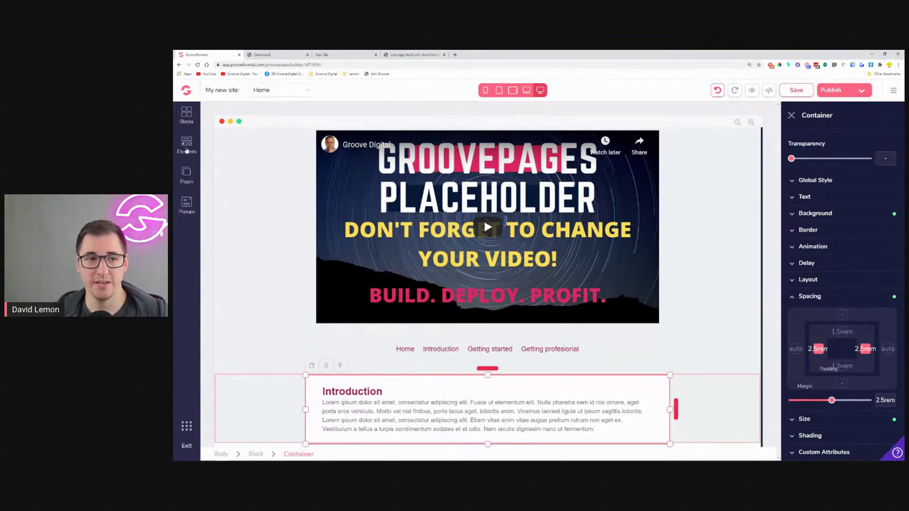
Step: Compare with the reference dashboard and set the Introduction container's top and bottom padding to 2rem
left_click(186, 147)
left_click(278, 54)
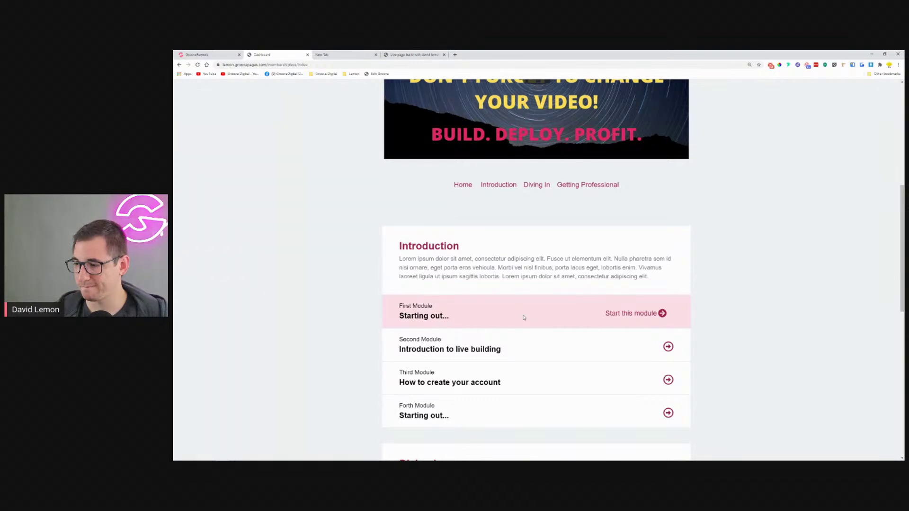
key("ctrl+shift+Tab")
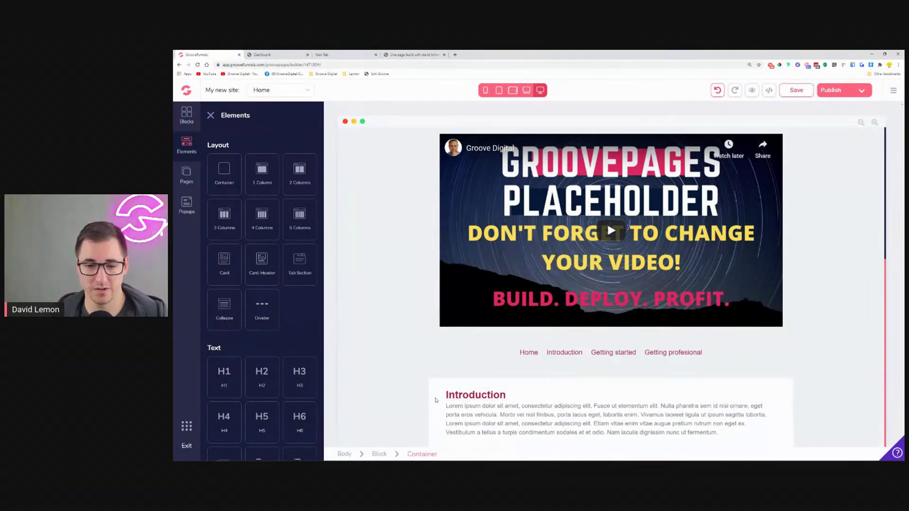
left_click(432, 386)
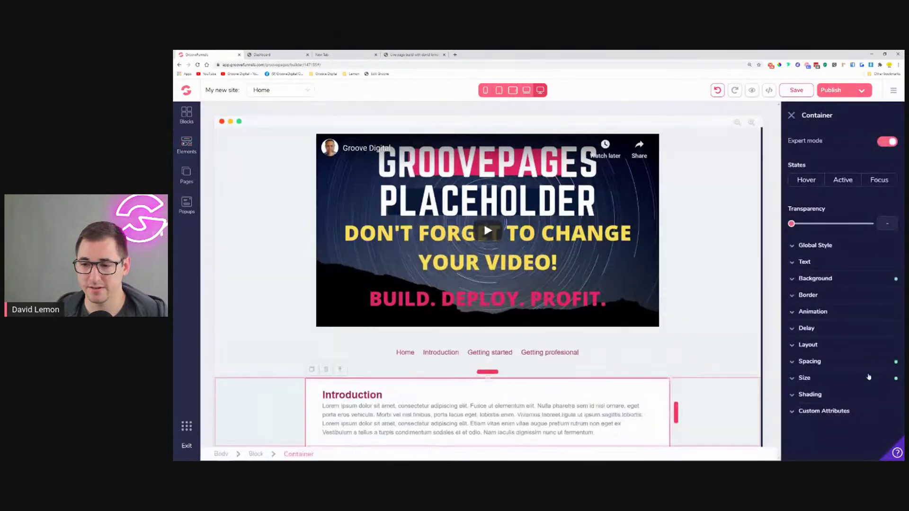
left_click(833, 364)
double_click(843, 396)
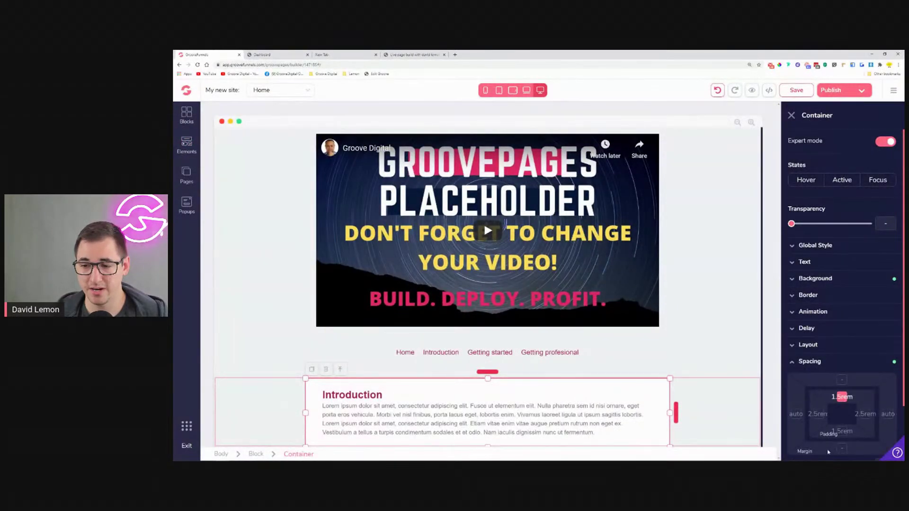
scroll(838, 435, "down", 3)
left_click_drag(817, 403, 826, 406)
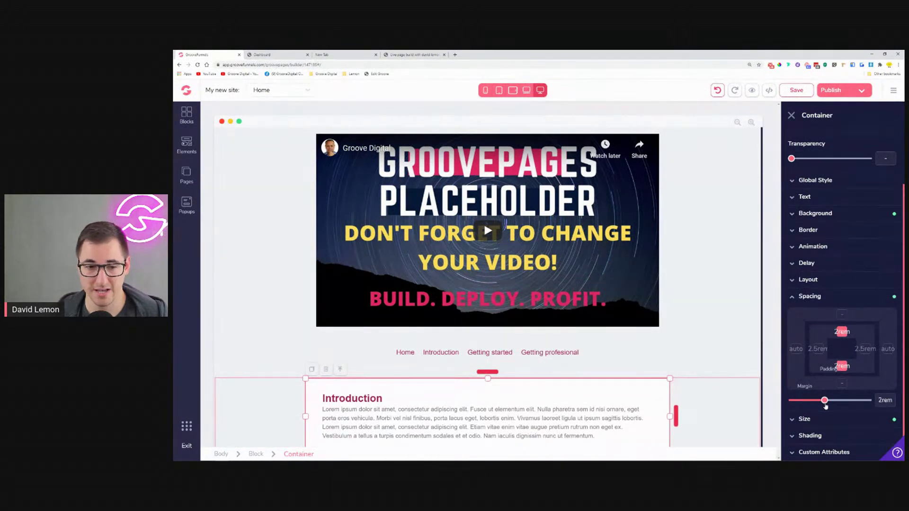
scroll(593, 407, "down", 1)
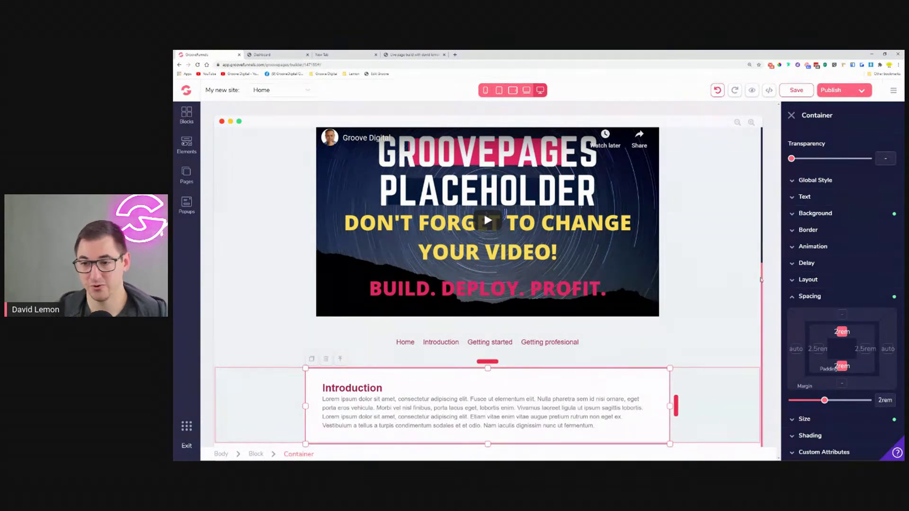
Step: Try a solid 2px bottom border in light gray #F0F2F4 on the Introduction container
left_click(810, 231)
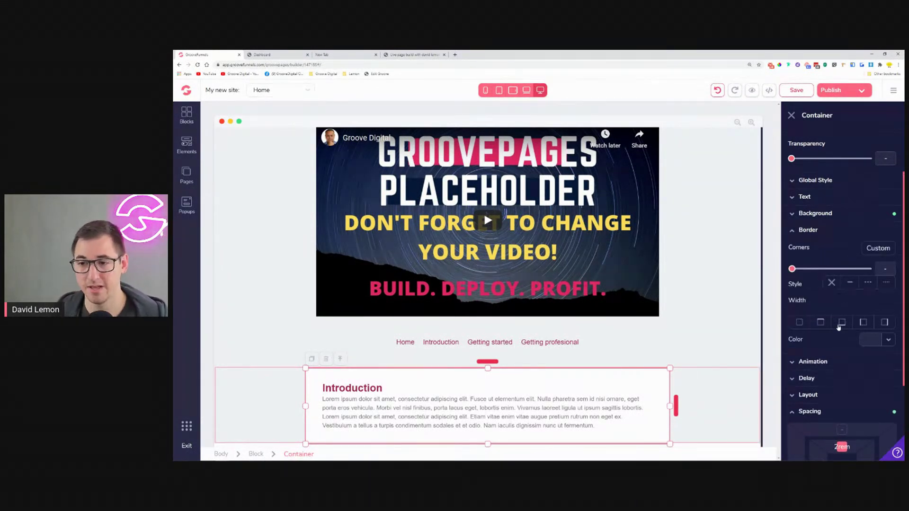
left_click(842, 323)
left_click(837, 342)
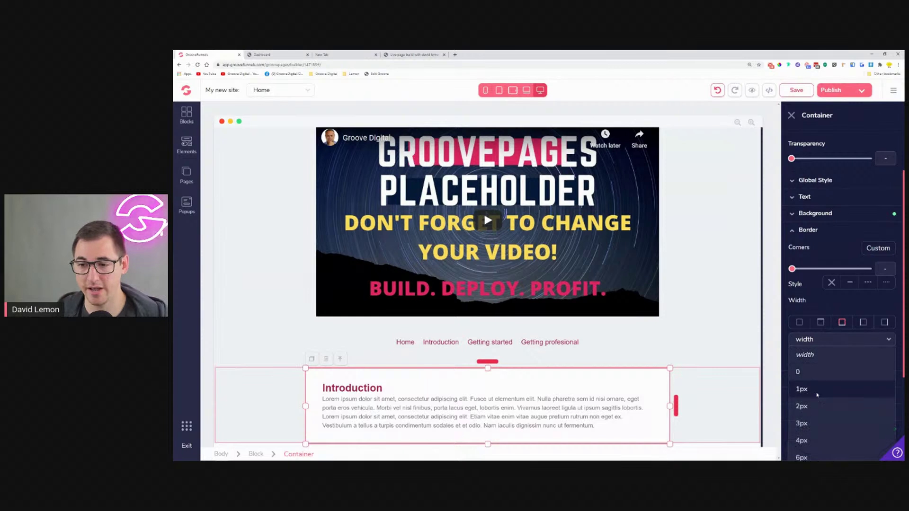
left_click(810, 403)
left_click(851, 284)
left_click(889, 357)
mouse_move(851, 420)
scroll(851, 420, "down", 2)
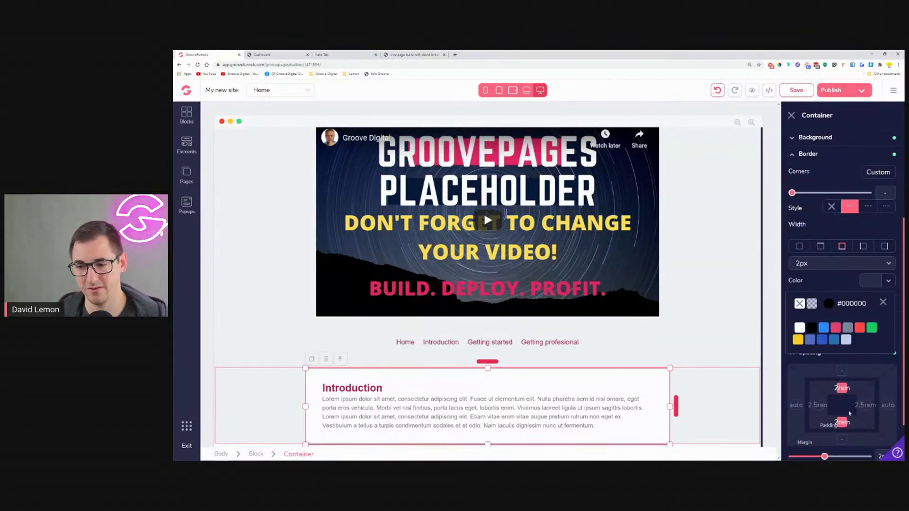
mouse_move(850, 338)
left_click(848, 407)
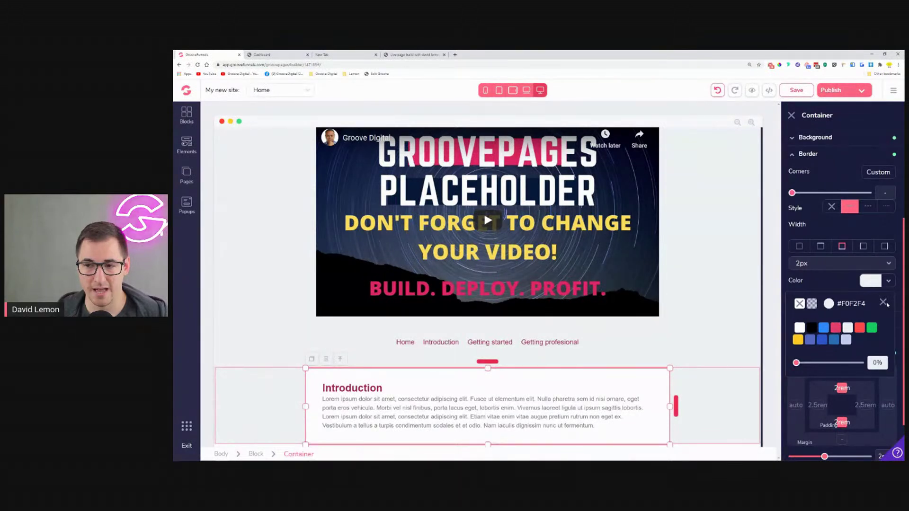
Step: Clear the bottom border width of the Introduction container
left_click(886, 303)
left_click(891, 264)
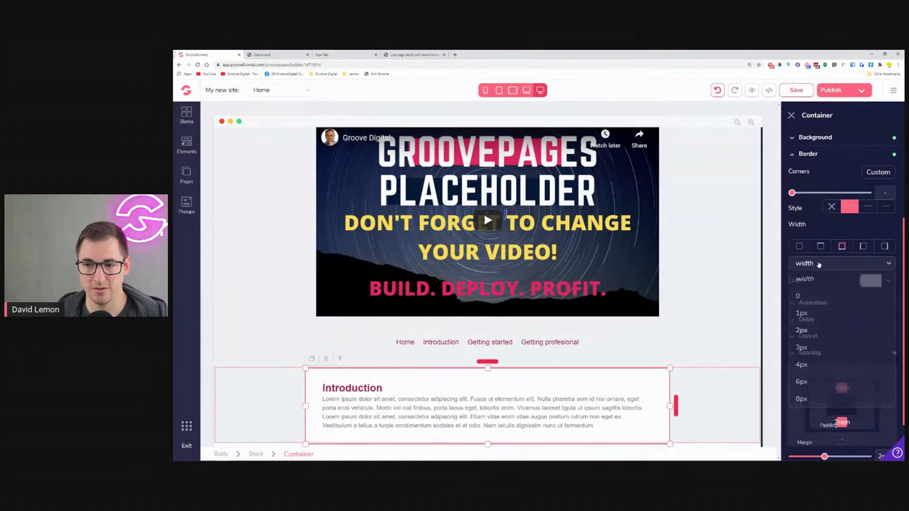
left_click(840, 248)
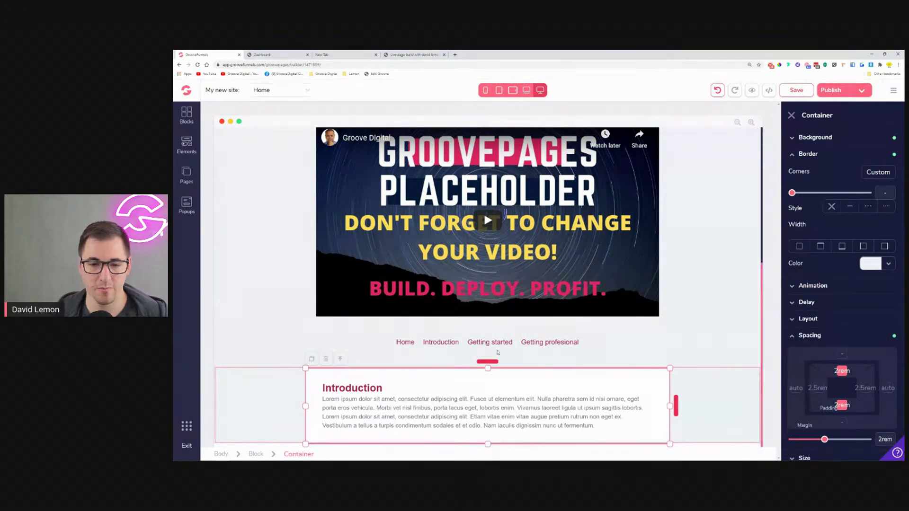
Step: Insert a one-column layout below the Introduction text inside the white container
left_click(187, 144)
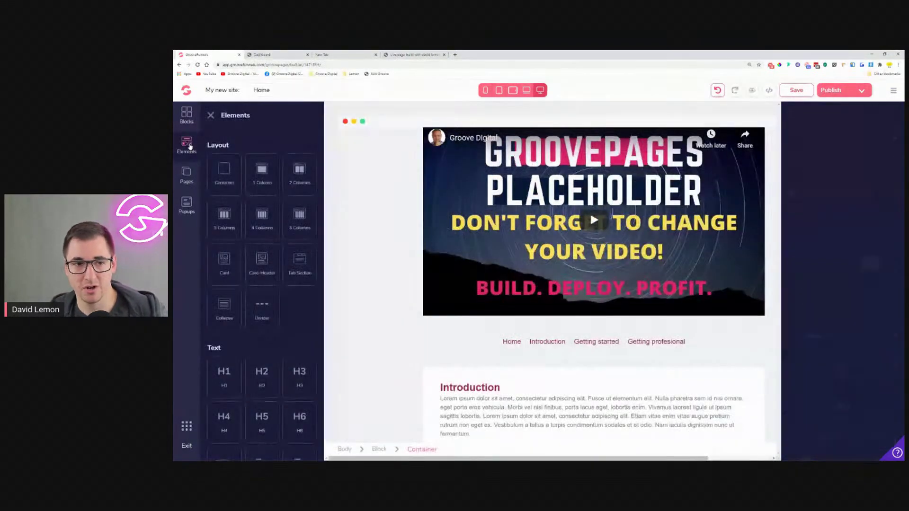
left_click_drag(263, 181, 514, 408)
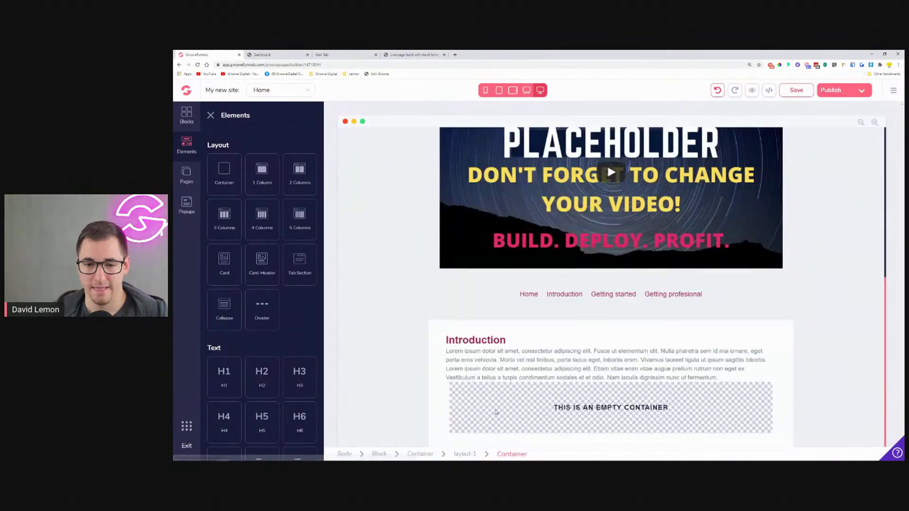
left_click(509, 410)
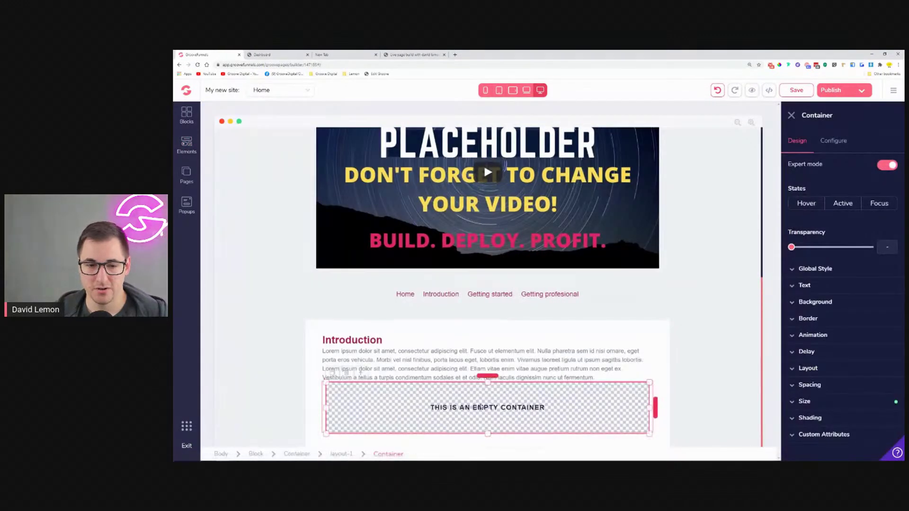
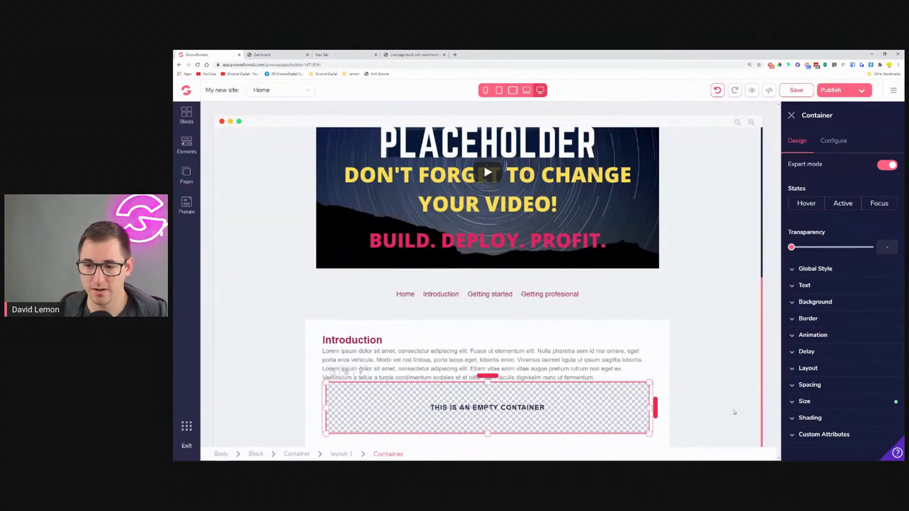
Step: Remove the left and right padding from the one-column layout below the Introduction text
left_click(341, 454)
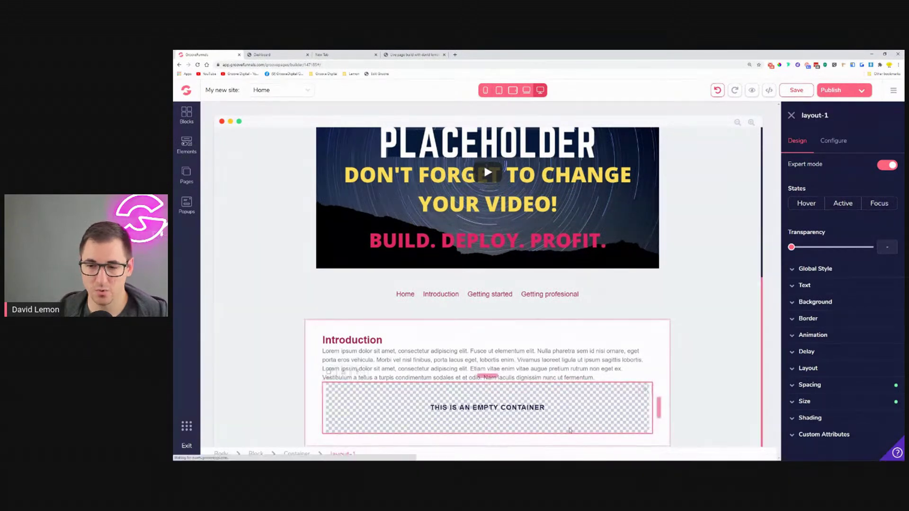
left_click(810, 385)
scroll(818, 393, "down", 2)
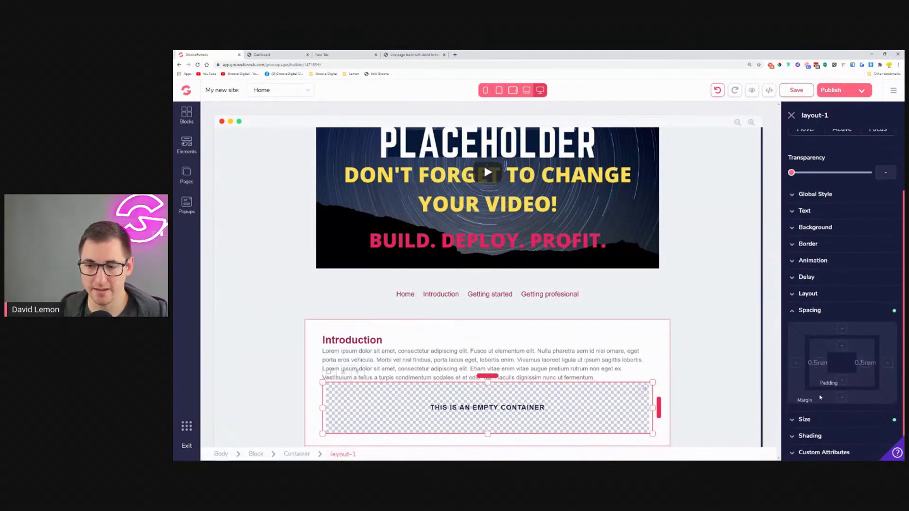
left_click(817, 367)
left_click_drag(802, 415, 795, 415)
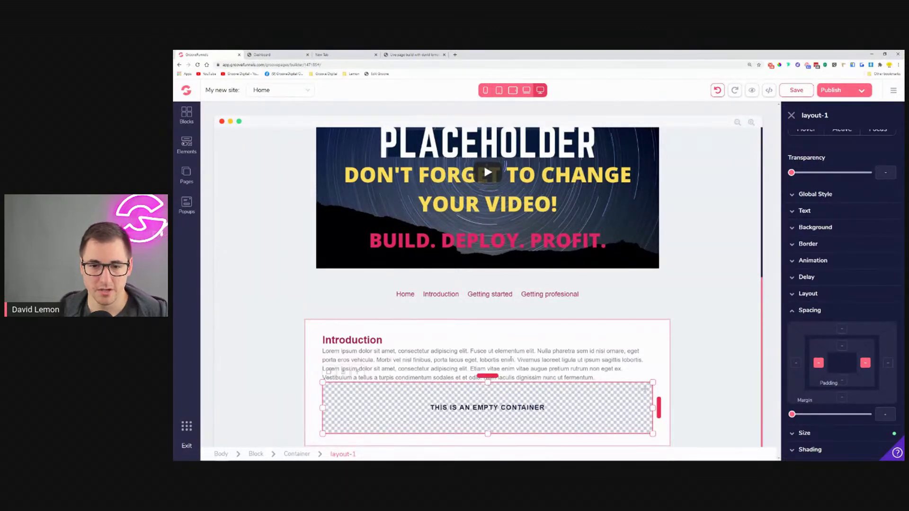
left_click(392, 403)
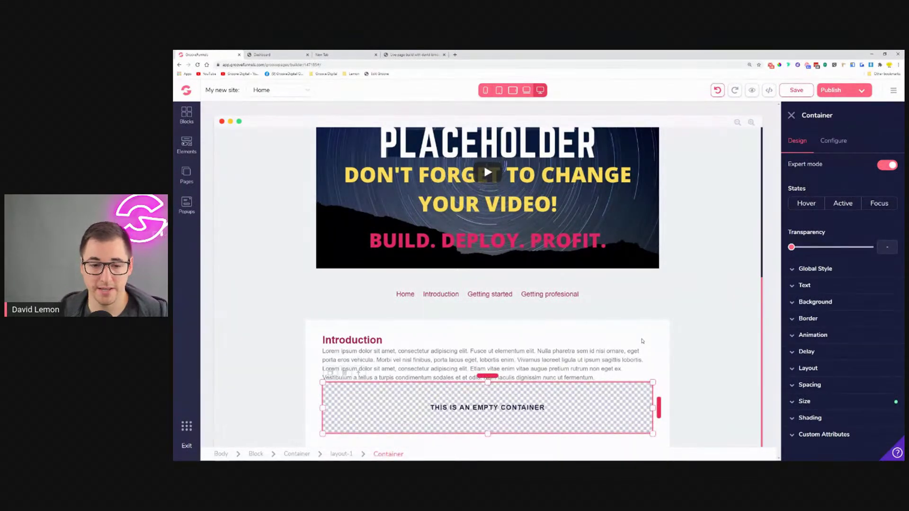
Step: Check the module rows on the reference dashboard, then replace the one-column layout below the Introduction text with a two-column layout
left_click(279, 54)
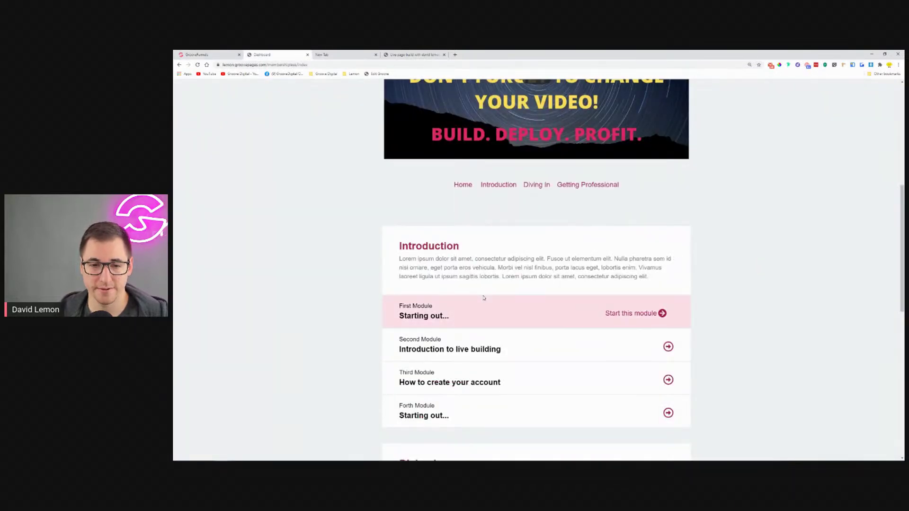
left_click(206, 54)
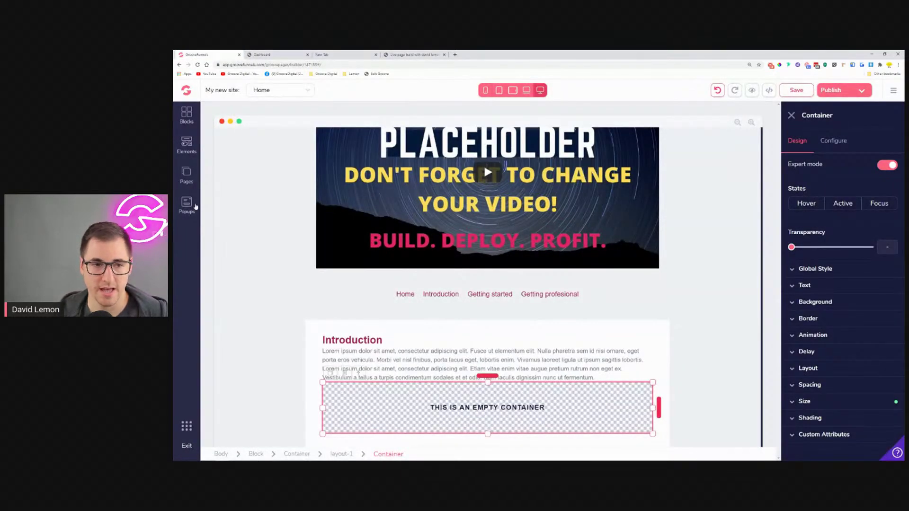
left_click(279, 55)
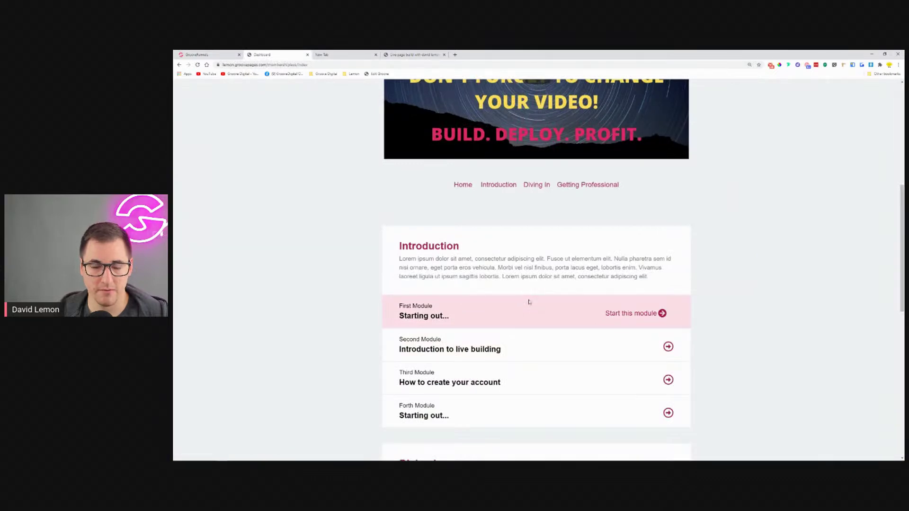
key("ctrl+1")
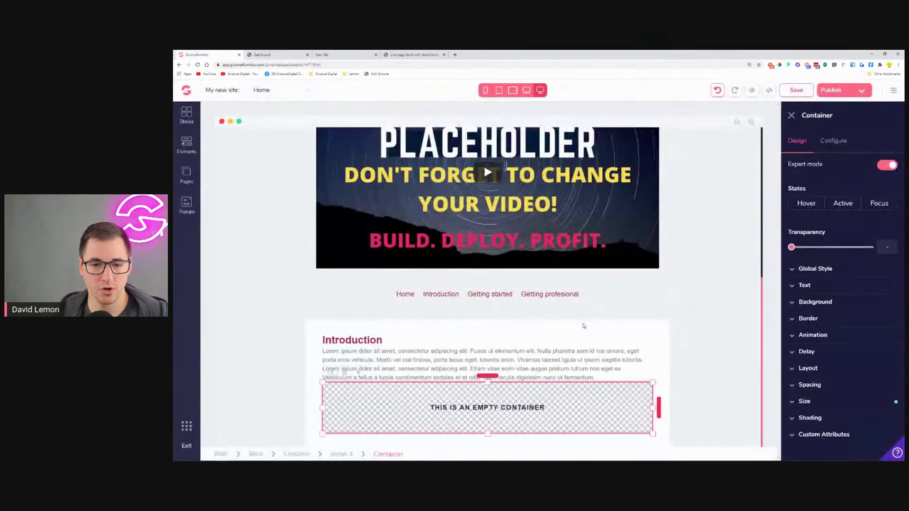
left_click(359, 373)
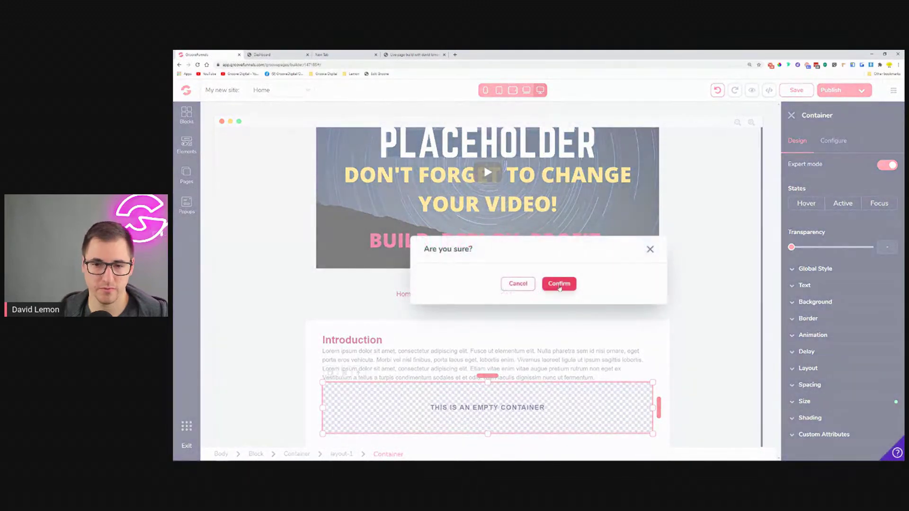
left_click(559, 283)
left_click(186, 144)
left_click_drag(300, 176, 599, 411)
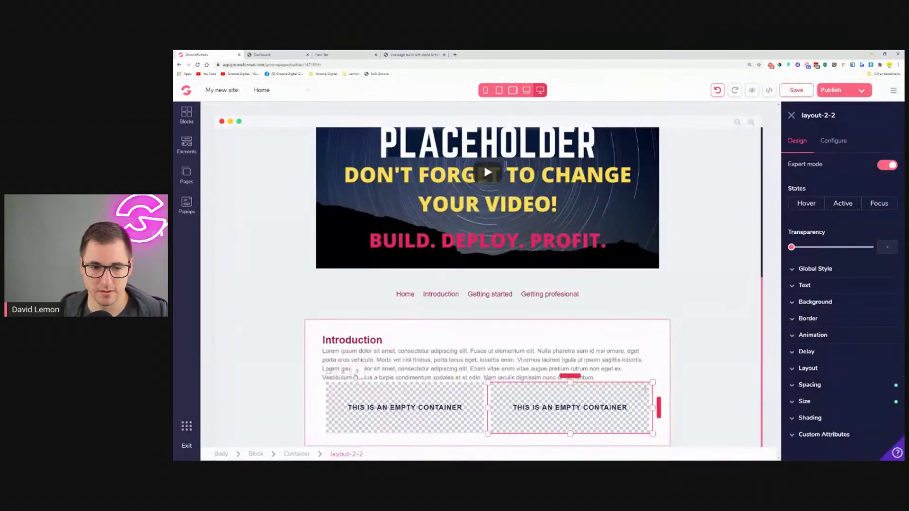
Step: Remove the left and right padding from the two-column layout below the Introduction text
left_click(397, 392)
left_click(397, 393)
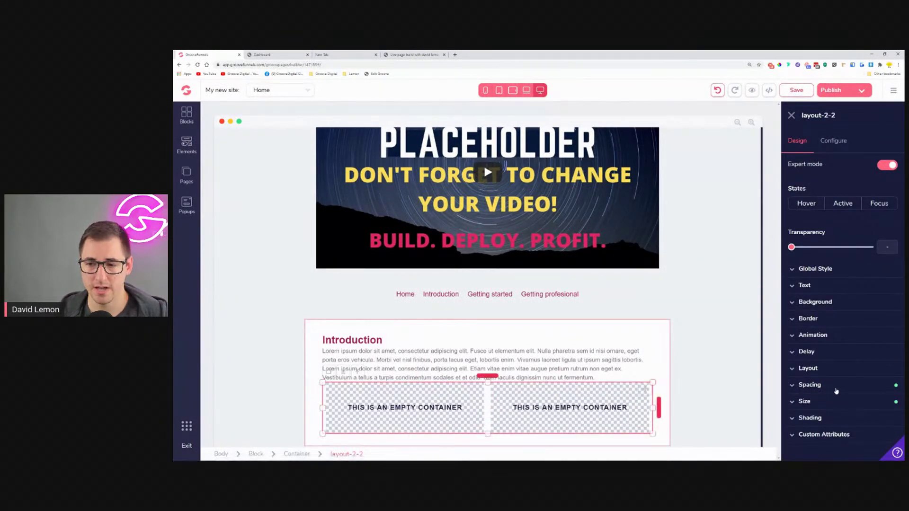
left_click(811, 386)
scroll(816, 436, "down", 2)
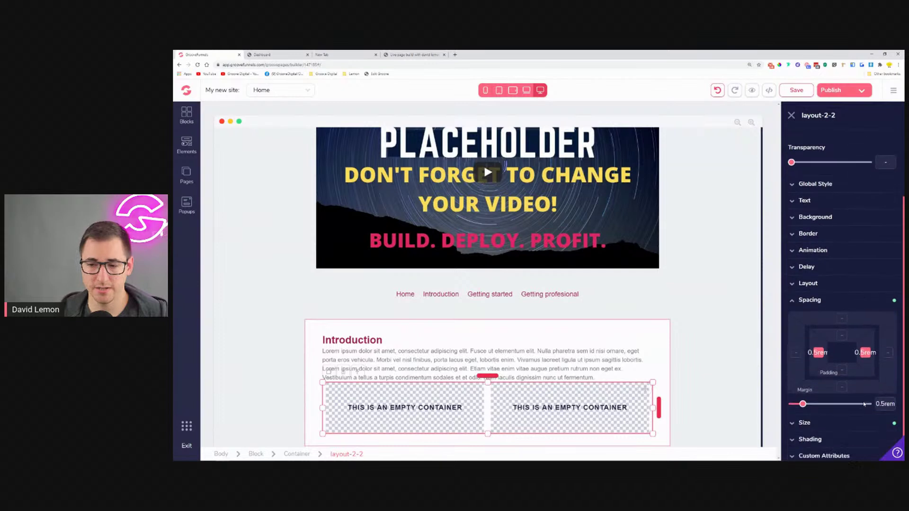
left_click_drag(802, 403, 793, 403)
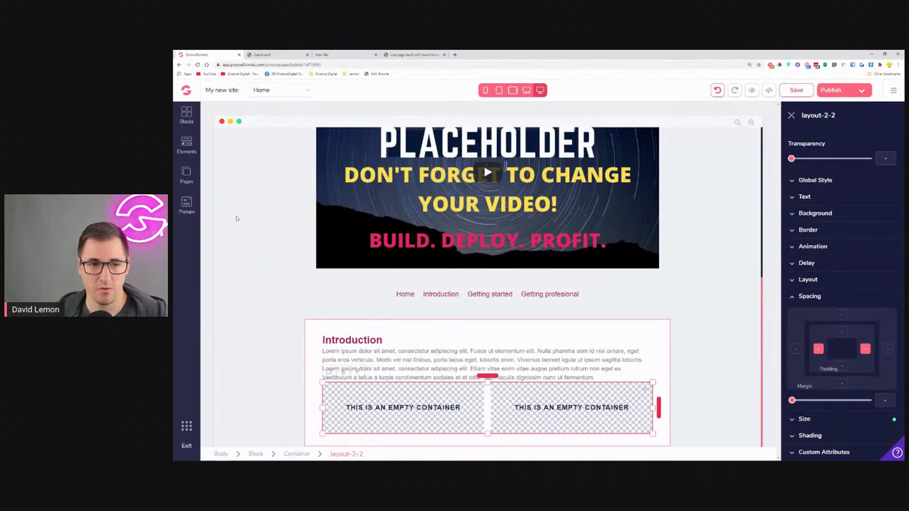
Step: Insert a Title & Paragraph element in the first column of the two-column layout and delete the second half of its placeholder paragraph
left_click(187, 144)
scroll(246, 329, "down", 4)
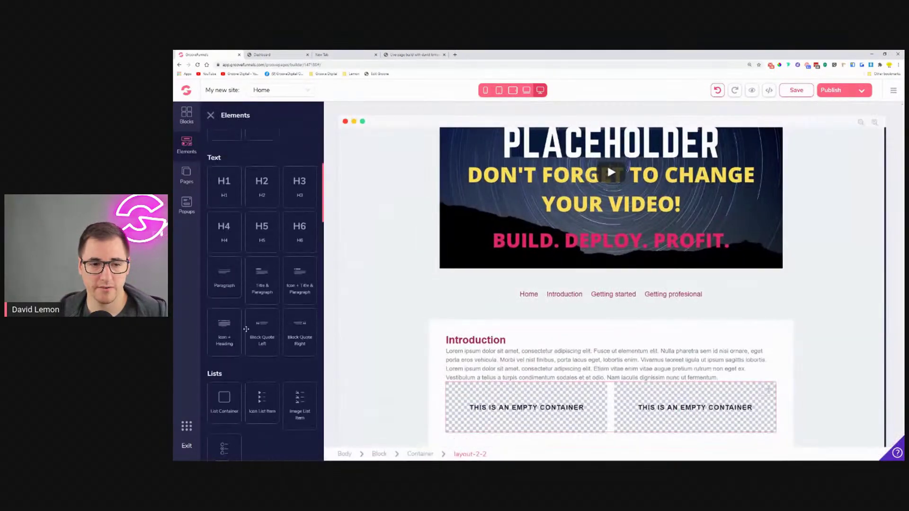
scroll(246, 329, "down", 2)
left_click_drag(262, 200, 488, 386)
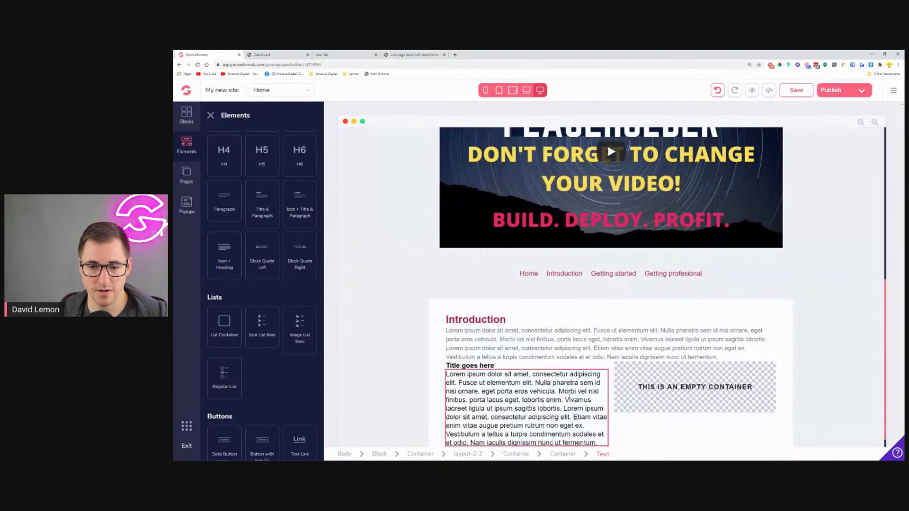
left_click_drag(565, 400, 599, 443)
left_click_drag(437, 402, 473, 443)
key("BackSpace")
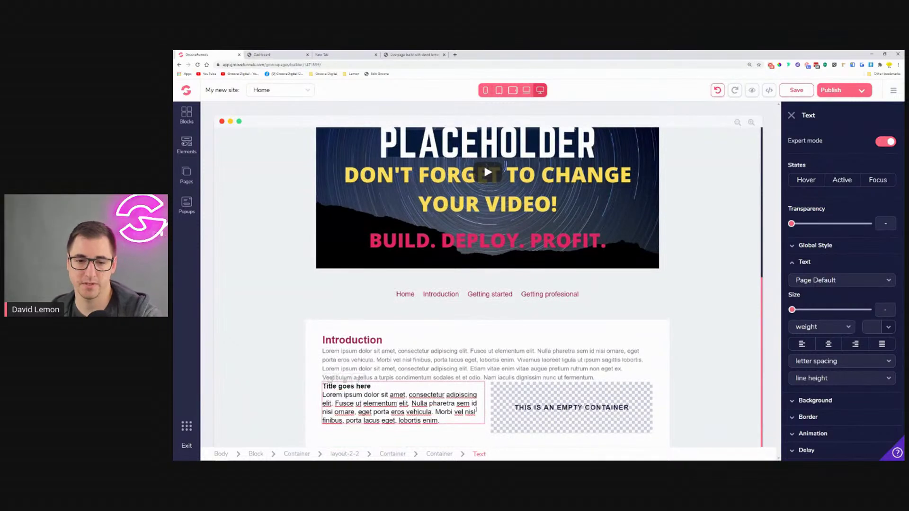
Step: Set the empty second column to a flex layout with its content aligned to the end horizontally and centered vertically
left_click(544, 403)
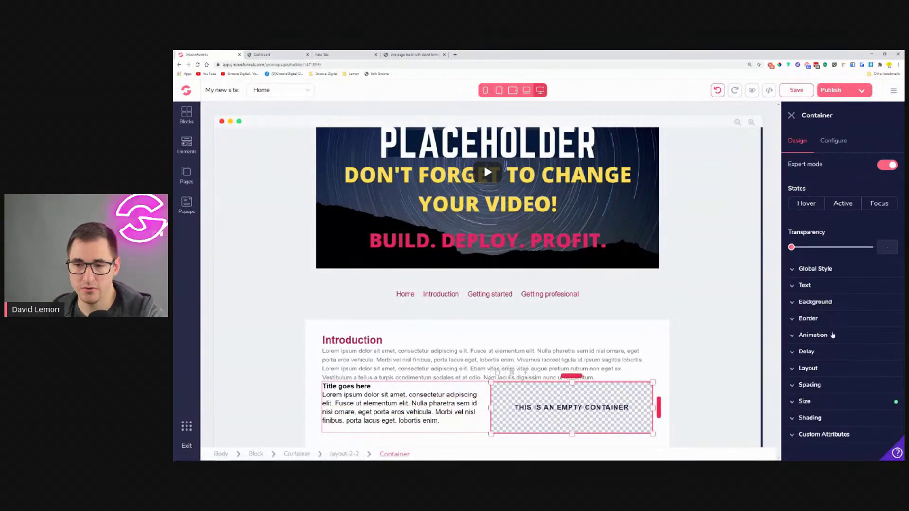
left_click(832, 368)
scroll(834, 379, "down", 2)
left_click(833, 394)
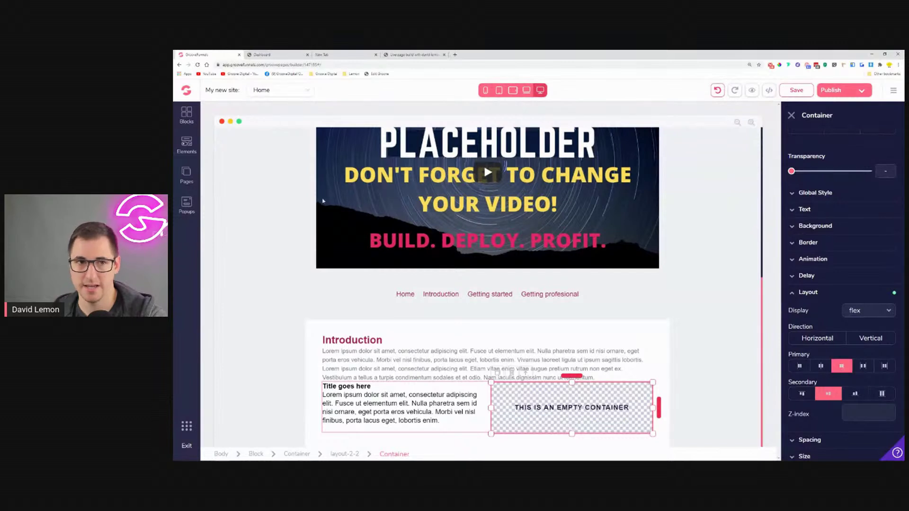
Step: Check the module rows on the reference dashboard, then insert a button with icon in the second column
left_click(277, 55)
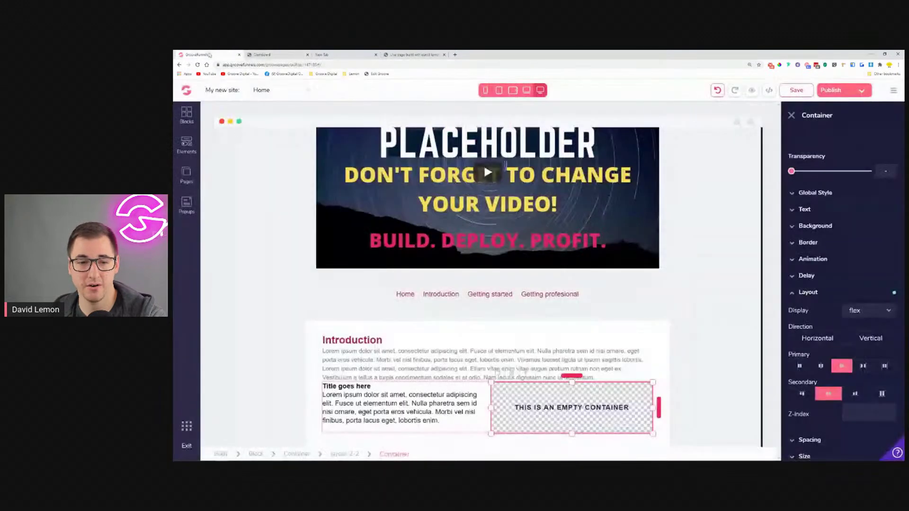
left_click(208, 55)
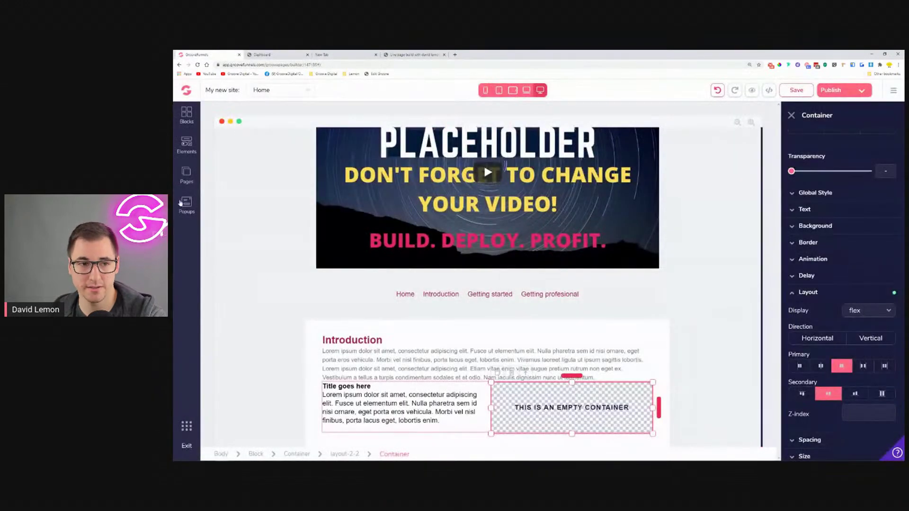
left_click(187, 144)
scroll(272, 304, "down", 6)
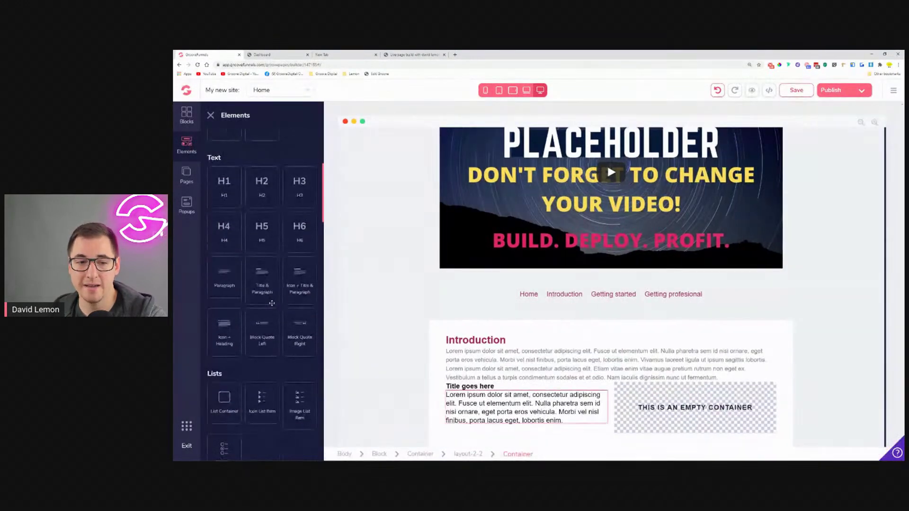
scroll(272, 303, "down", 2)
left_click_drag(264, 336, 719, 416)
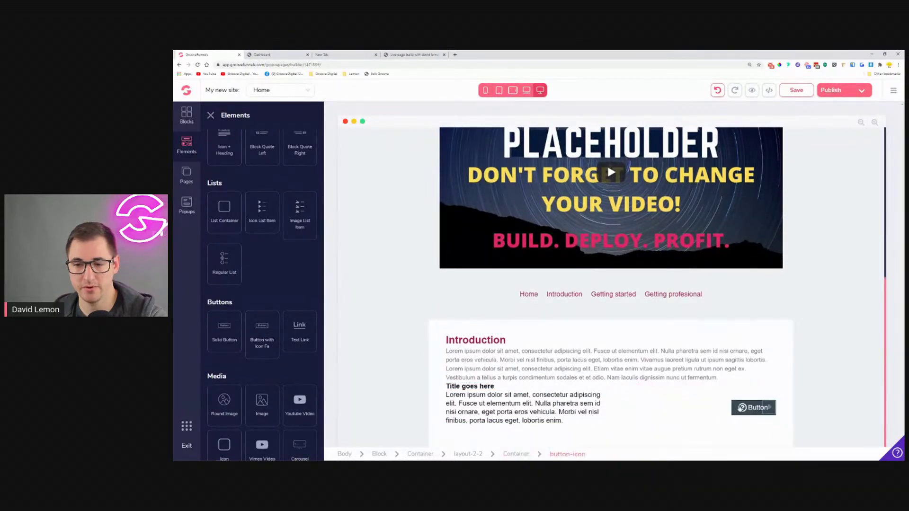
Step: Set the text of the new icon button in the second column to "Start this module"
left_click(753, 408)
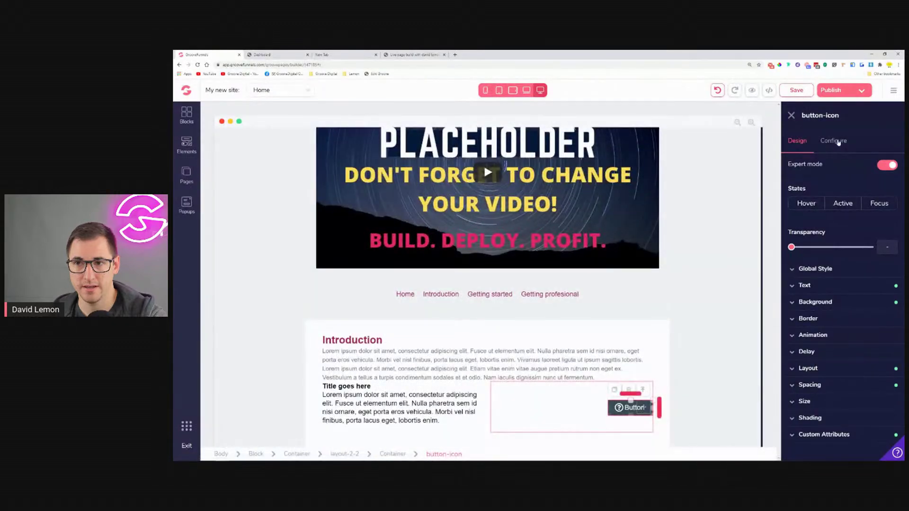
left_click(837, 141)
double_click(844, 184)
type("St")
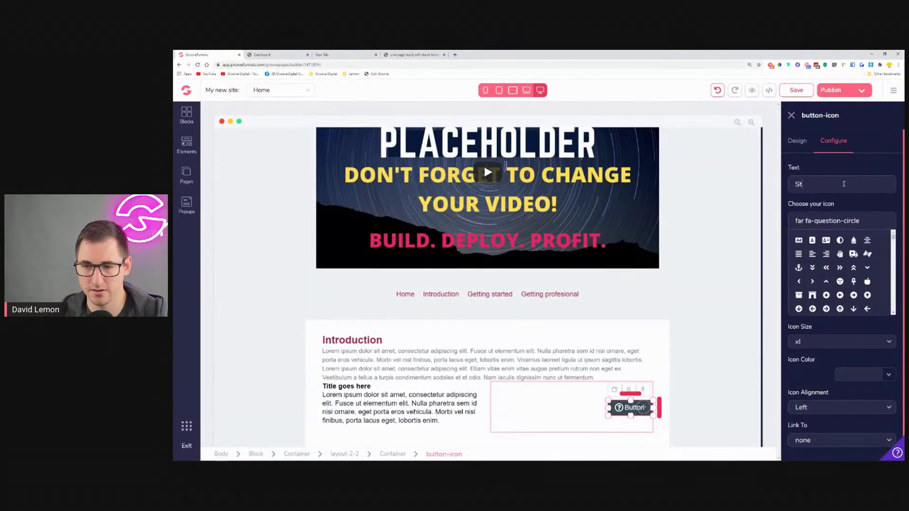
type("art this module")
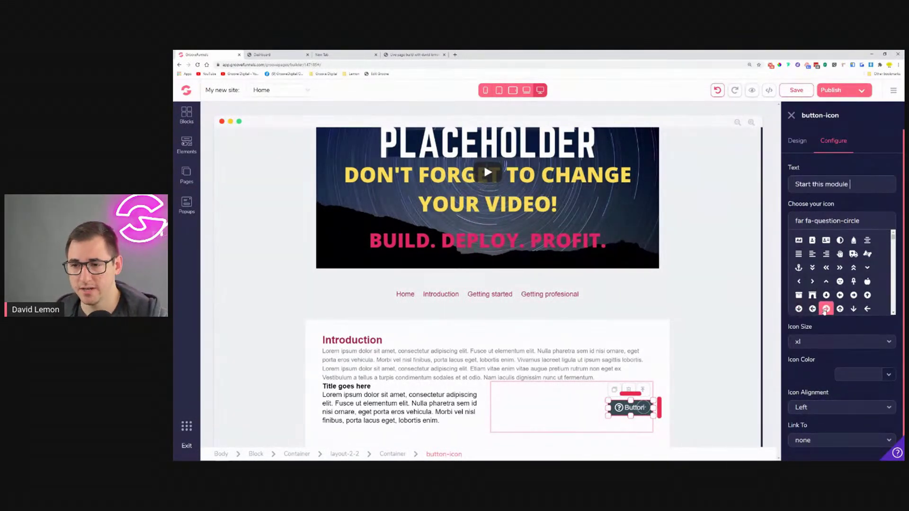
Step: Choose the far fa-arrow-alt-circle-right icon for the module button, align it right of the text and apply the update
triple_click(847, 220)
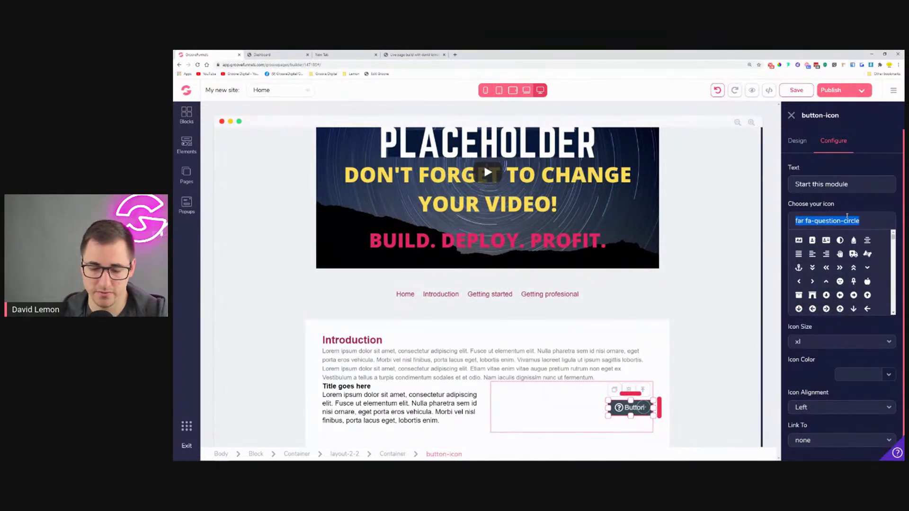
type("arrow")
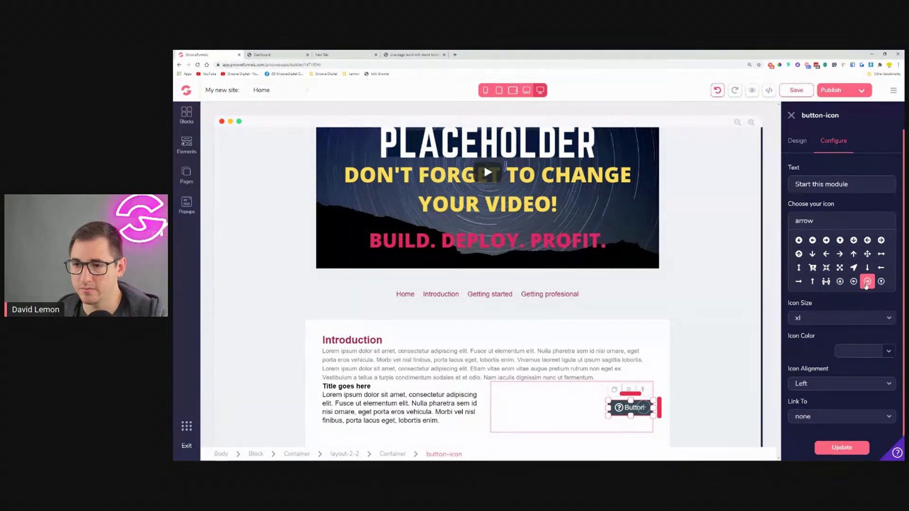
left_click(829, 410)
left_click(815, 438)
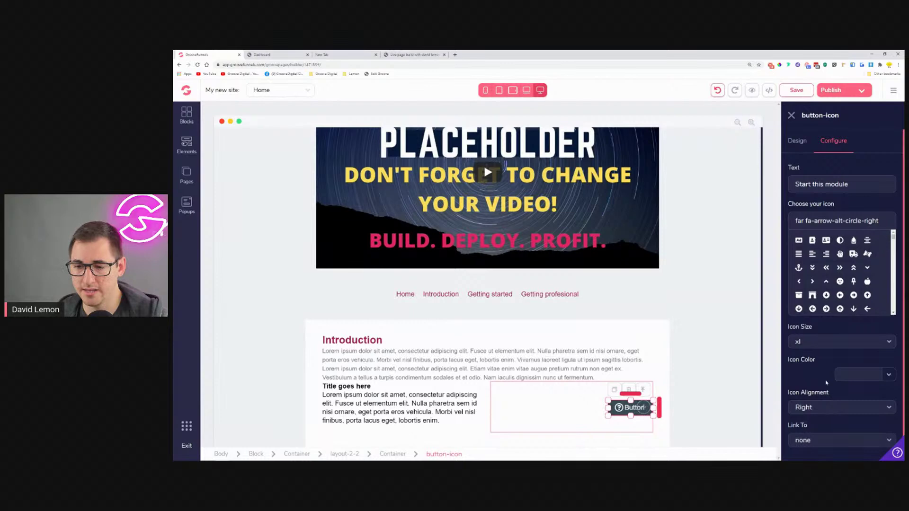
scroll(827, 382, "down", 1)
left_click(842, 446)
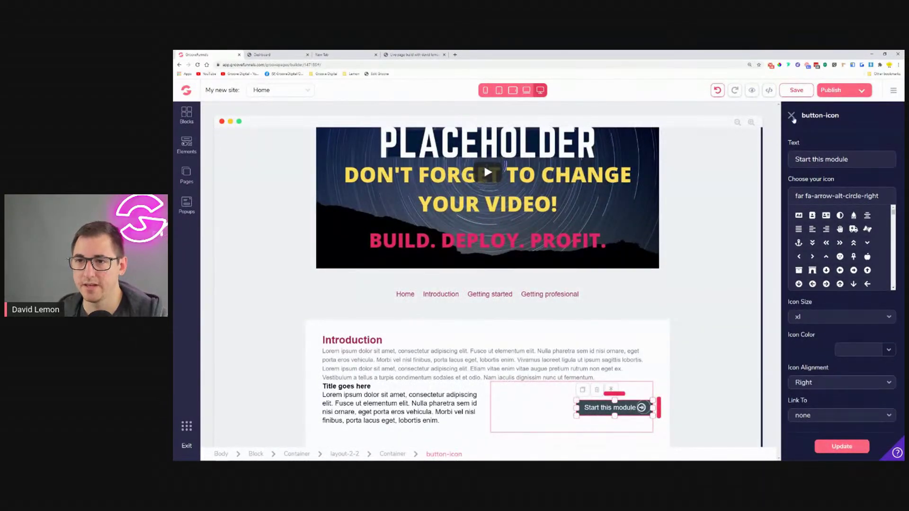
Step: Change the text color of the "Start this module" button to the dark crimson shade
left_click(806, 141)
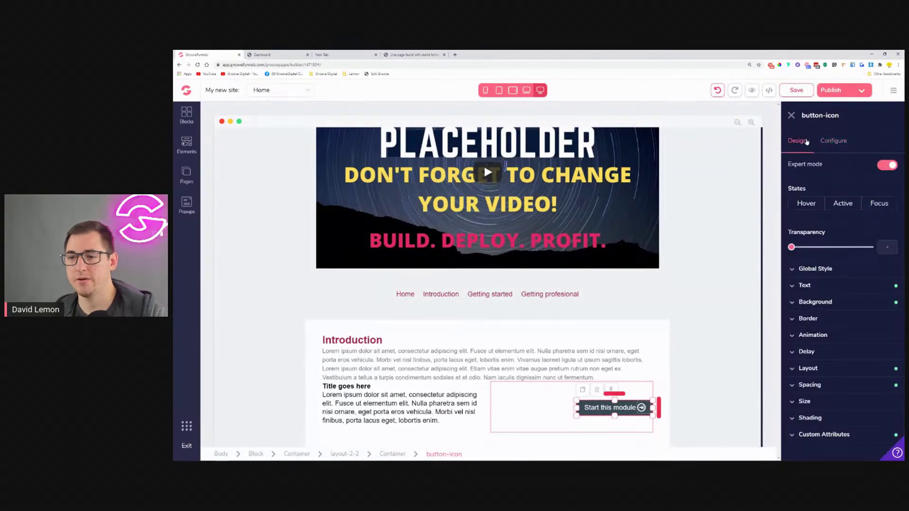
left_click(826, 294)
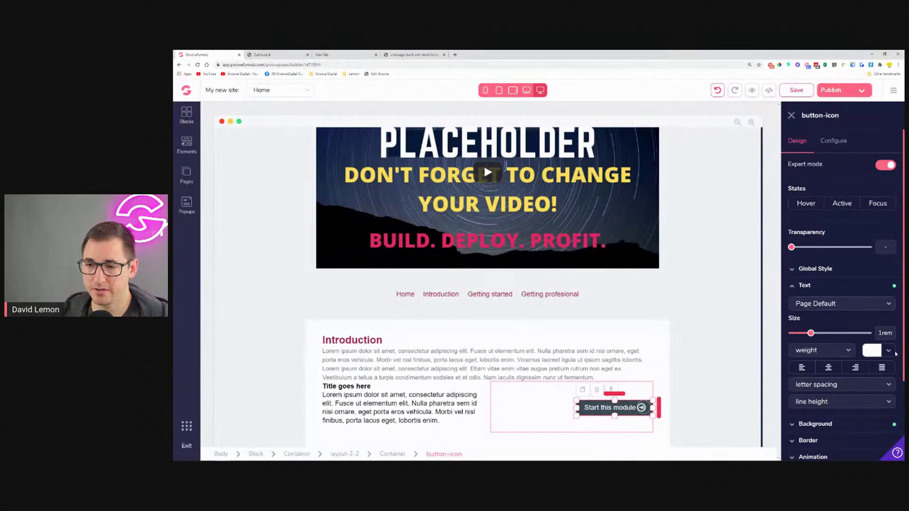
left_click(890, 351)
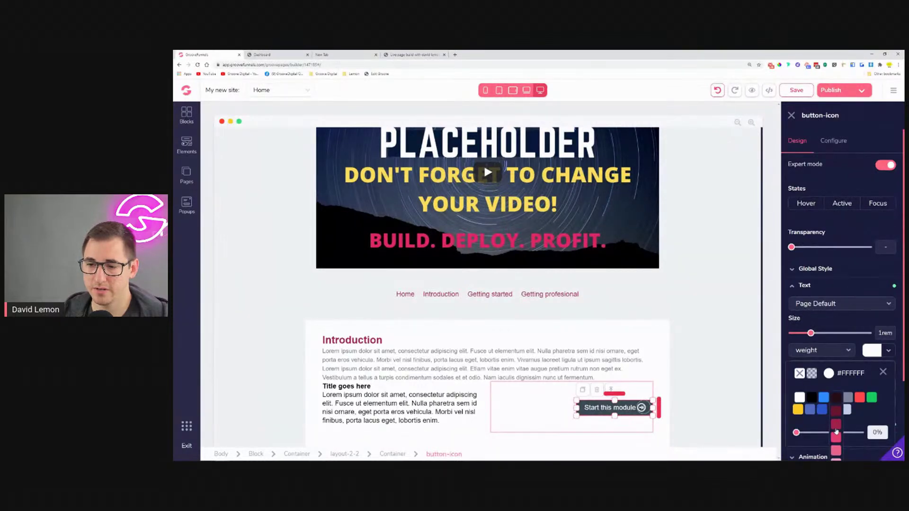
left_click(836, 430)
left_click(846, 342)
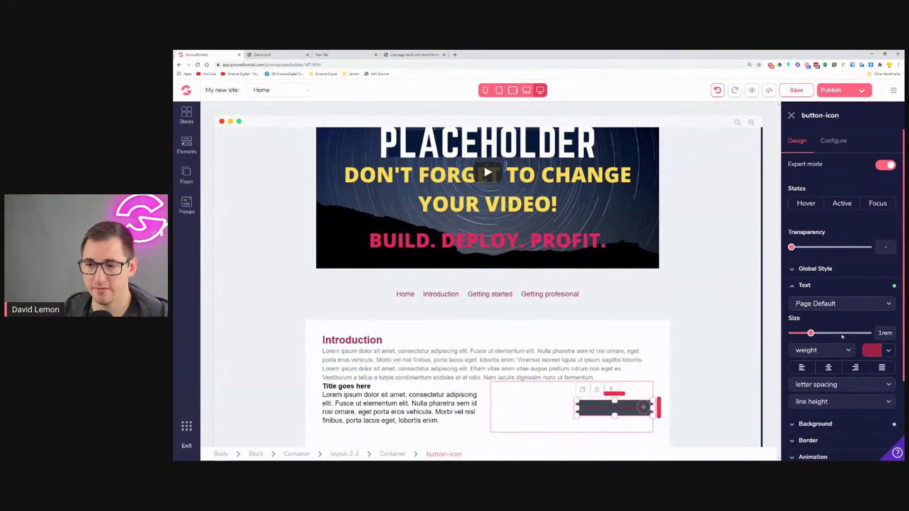
Step: Clear the background color of the "Start this module" button
scroll(834, 322, "down", 2)
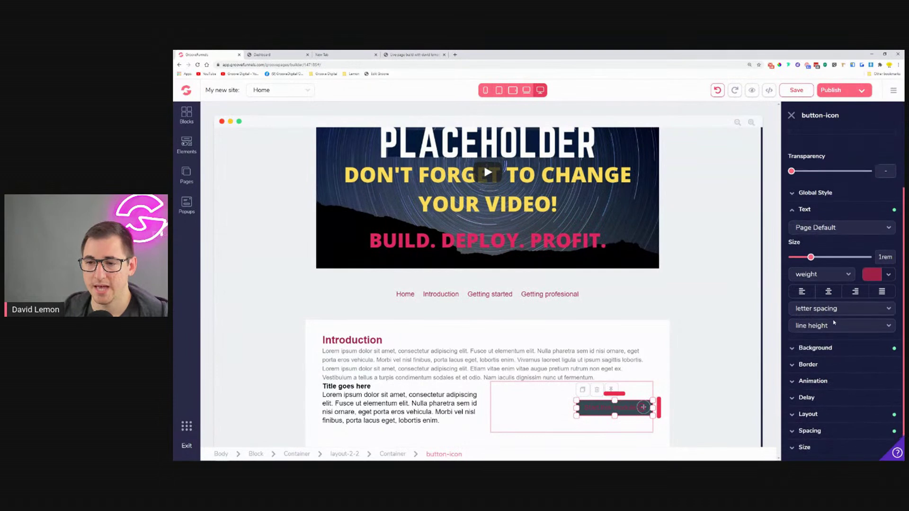
left_click(815, 350)
left_click(882, 368)
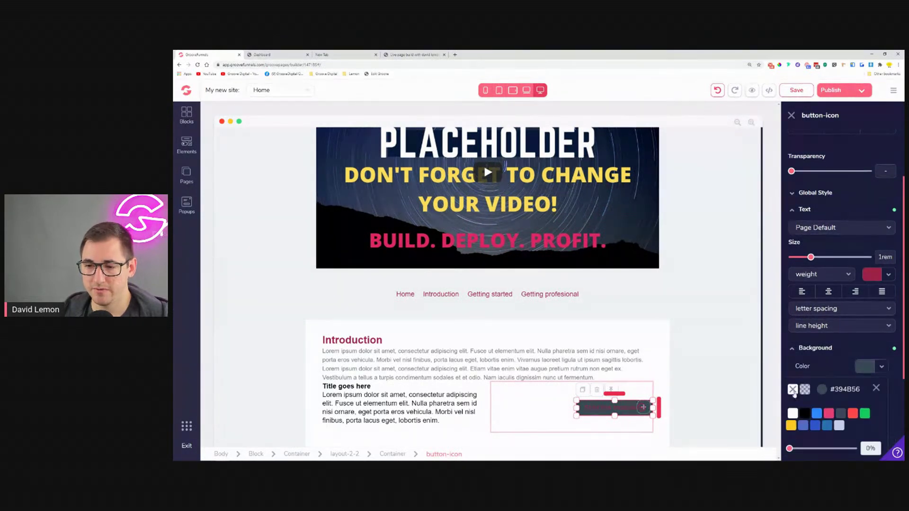
left_click(793, 390)
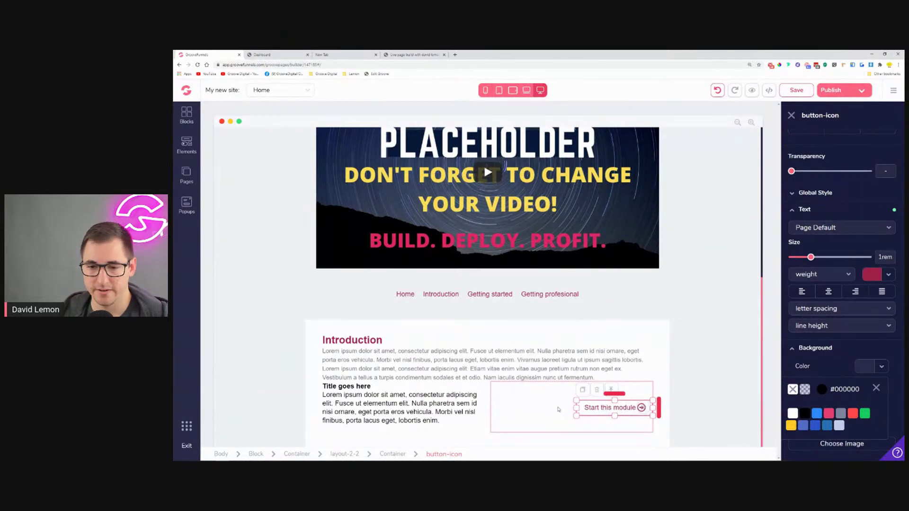
left_click(537, 408)
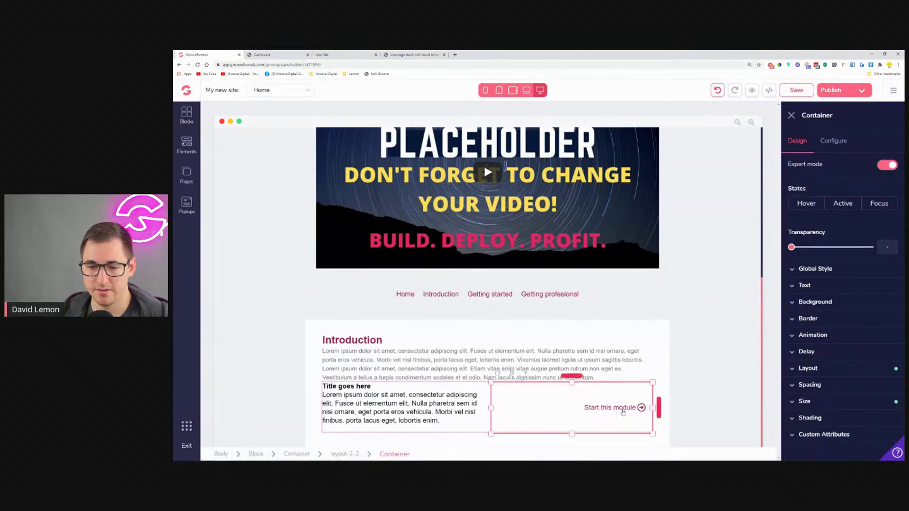
Step: Check the module titles on the reference dashboard, then replace the first column's placeholder title with "FIRST MODULE"
left_click(346, 388)
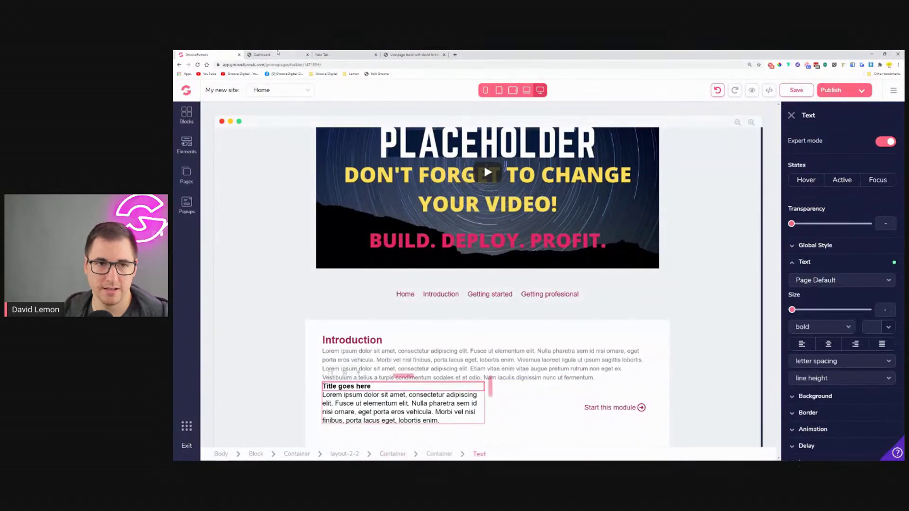
left_click(278, 53)
key("ctrl+1")
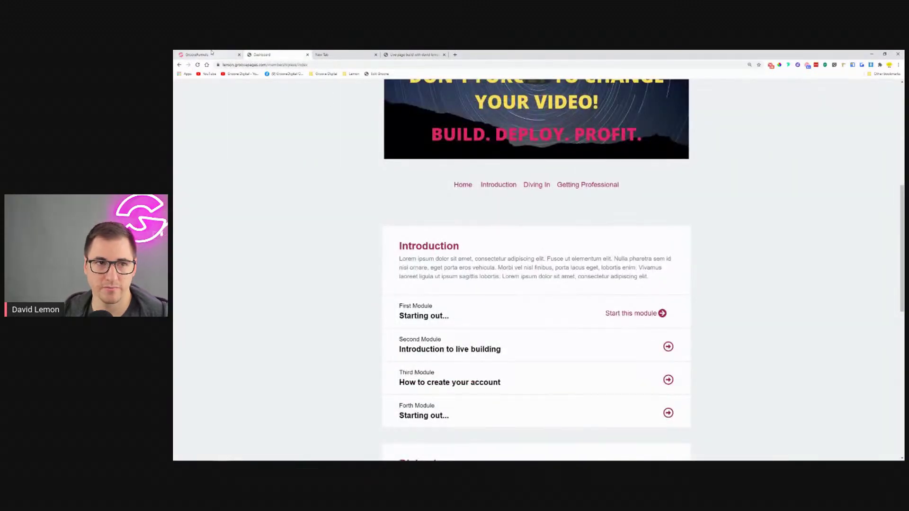
double_click(369, 387)
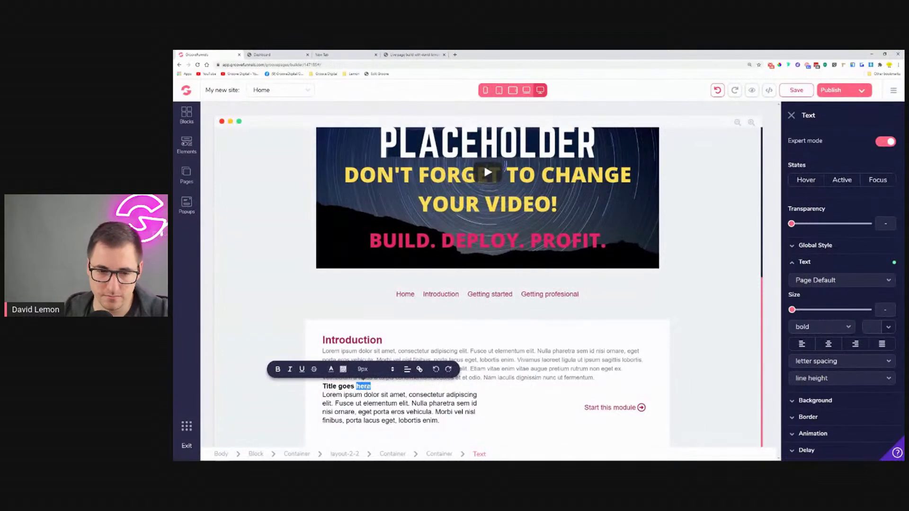
left_click_drag(371, 386, 323, 387)
type("FIRST MODULE")
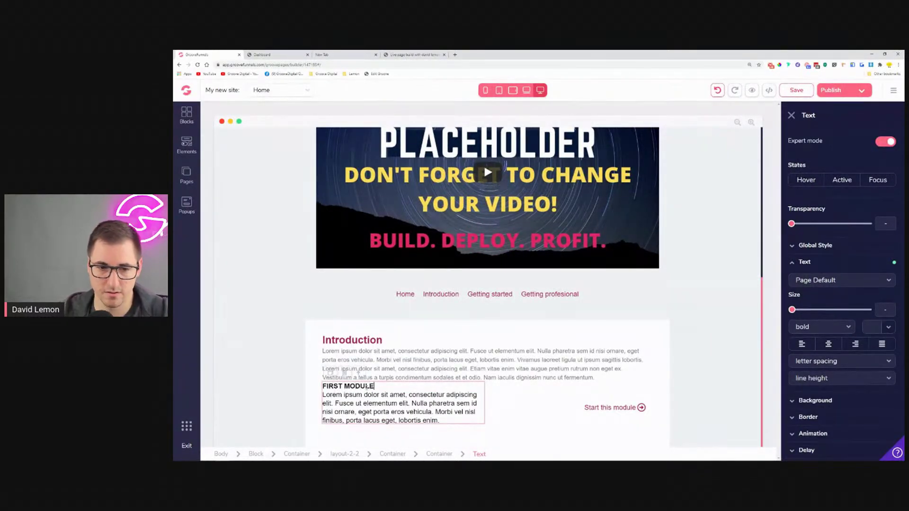
Step: Set the "FIRST MODULE" title to light weight and .875rem size, and compare it with the reference dashboard
left_click(810, 328)
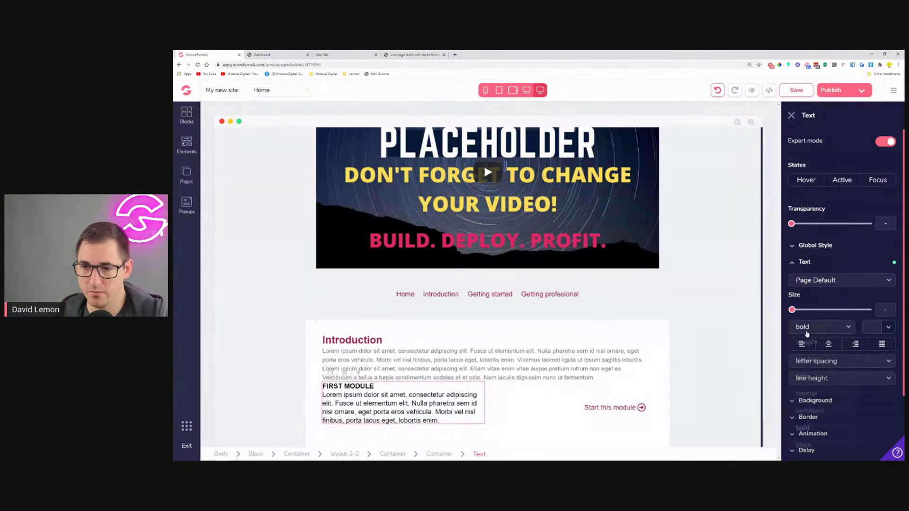
left_click(816, 376)
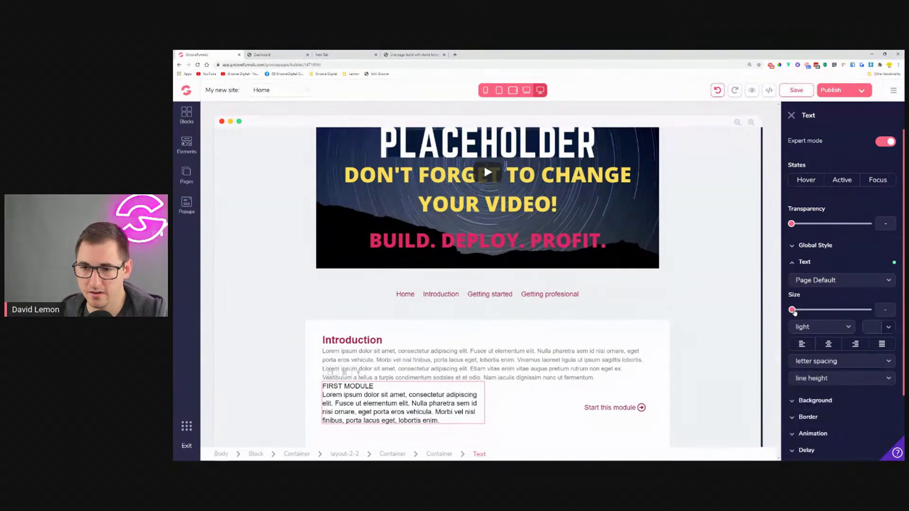
left_click_drag(794, 312, 798, 313)
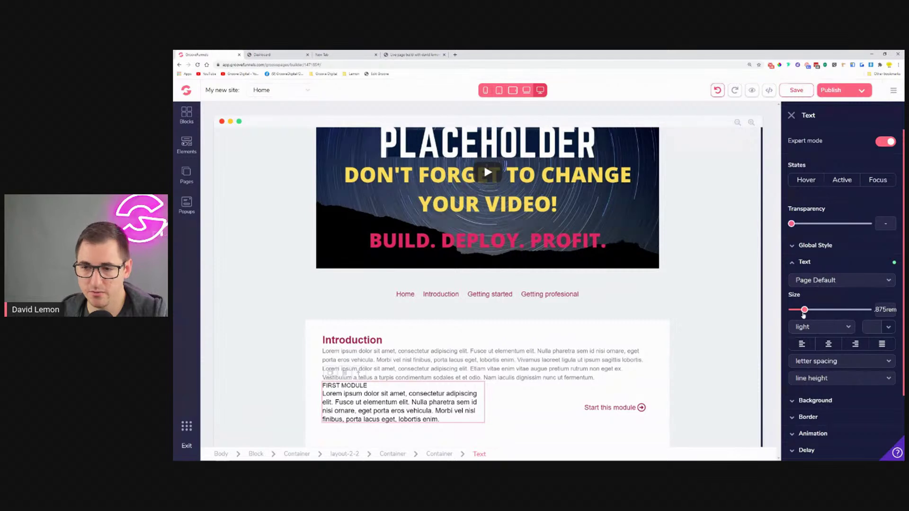
key("ctrl+Tab")
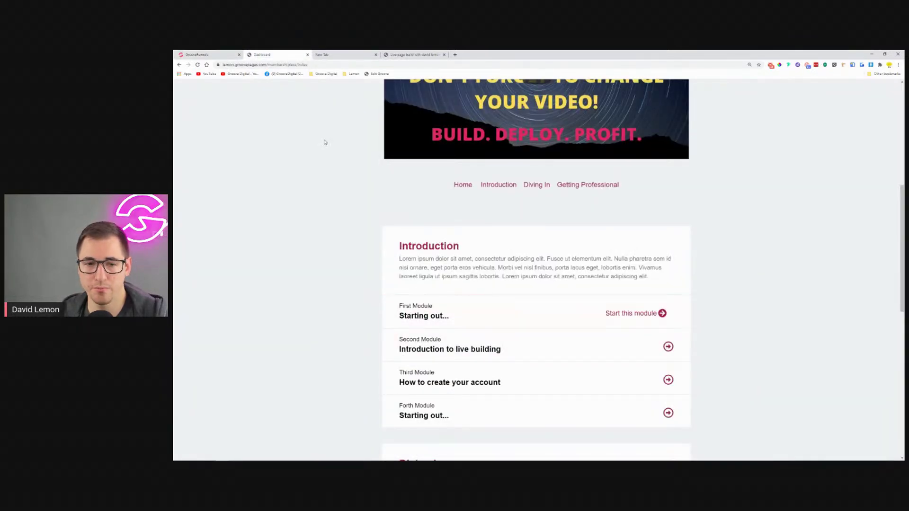
Step: Replace the placeholder paragraph below "FIRST MODULE" with "Starting out"
left_click(209, 55)
key("ctrl+a")
type("ST")
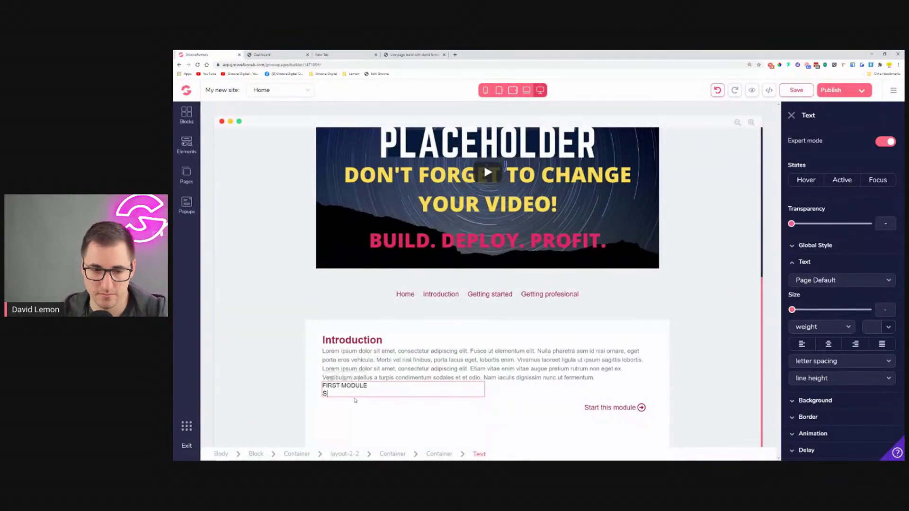
type("arting out")
key("Escape")
Step: Make the "Starting out" text bold at 1.5rem and add an ellipsis after checking the reference dashboard
left_click_drag(792, 310, 832, 316)
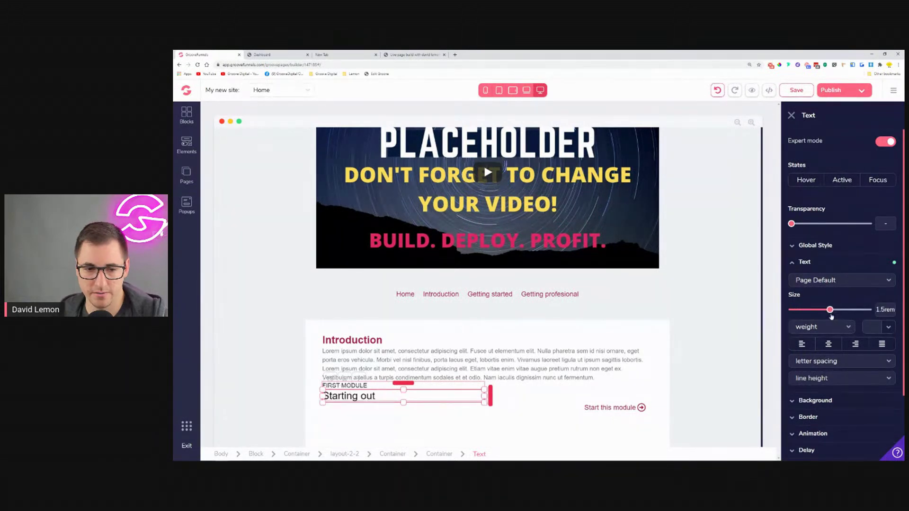
left_click(835, 331)
left_click(819, 431)
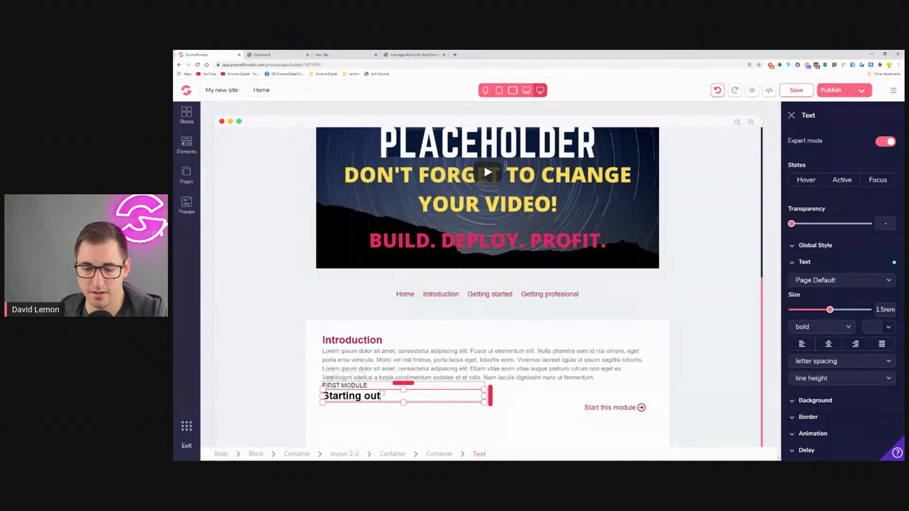
left_click(298, 53)
left_click(208, 54)
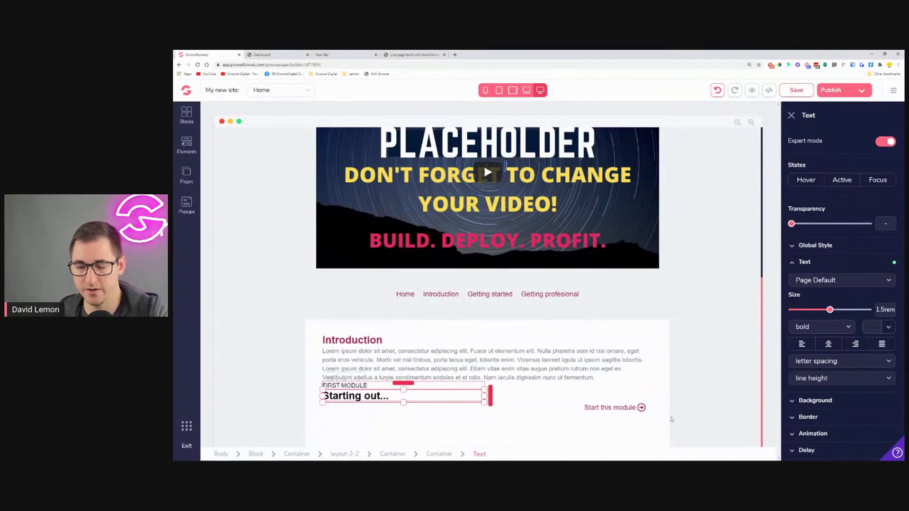
Step: Try centering the module title container's contents on the secondary axis, and undo that layout change
left_click(532, 405)
left_click(360, 396)
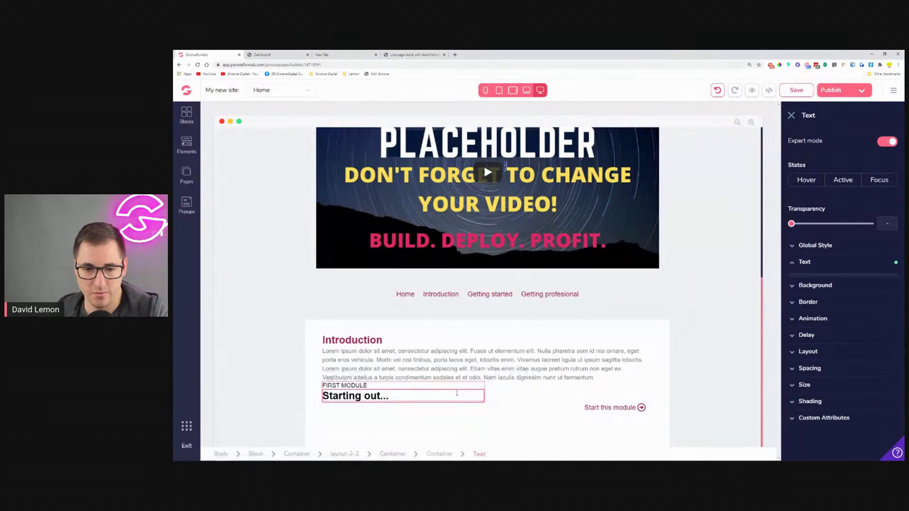
left_click(359, 379)
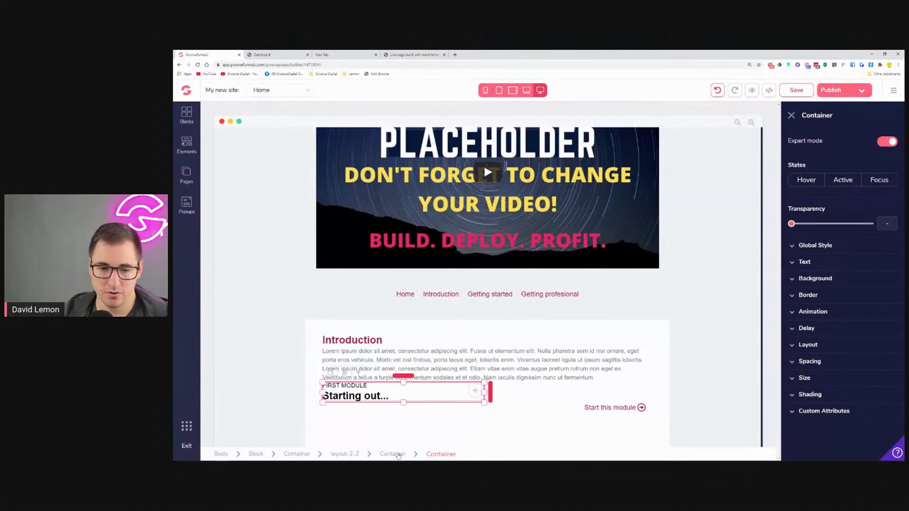
left_click(398, 456)
left_click(467, 392)
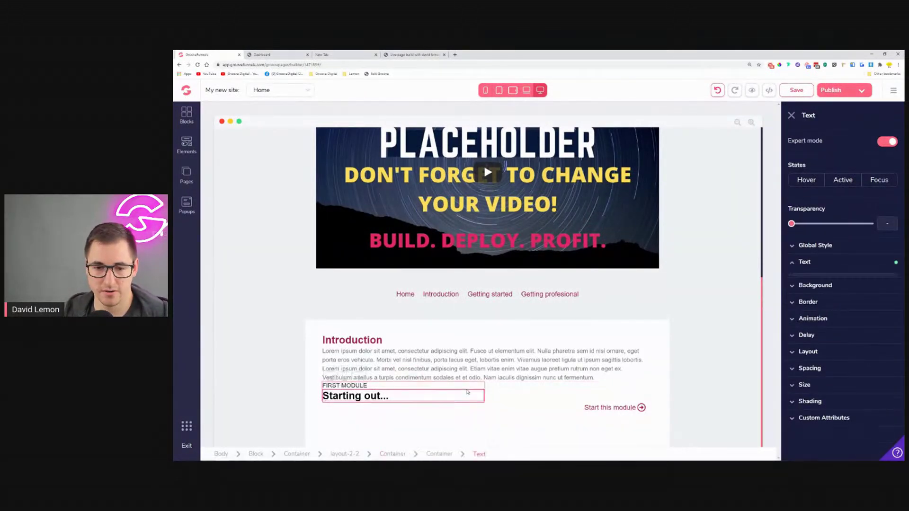
left_click(546, 401)
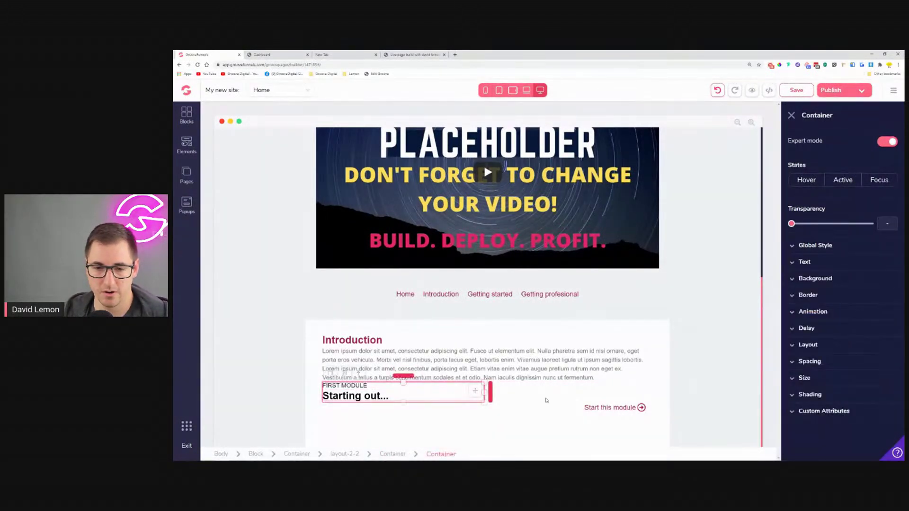
left_click(837, 348)
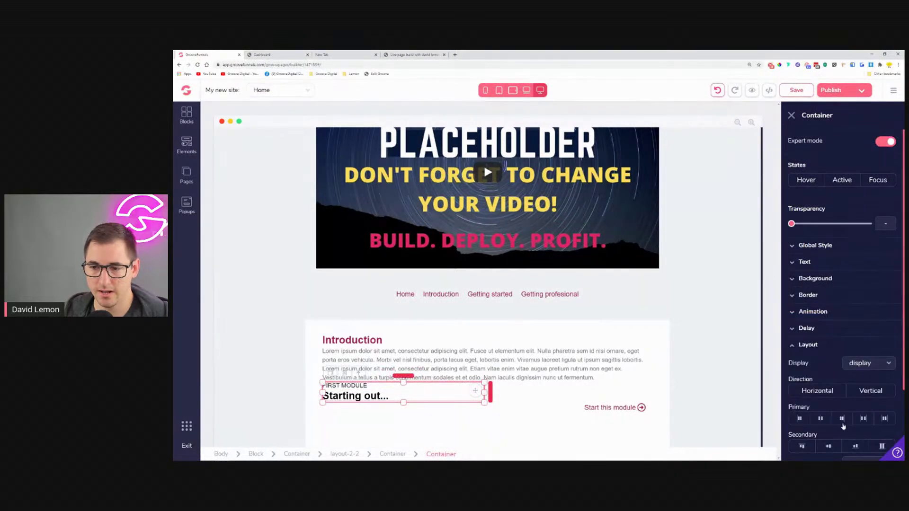
left_click(829, 446)
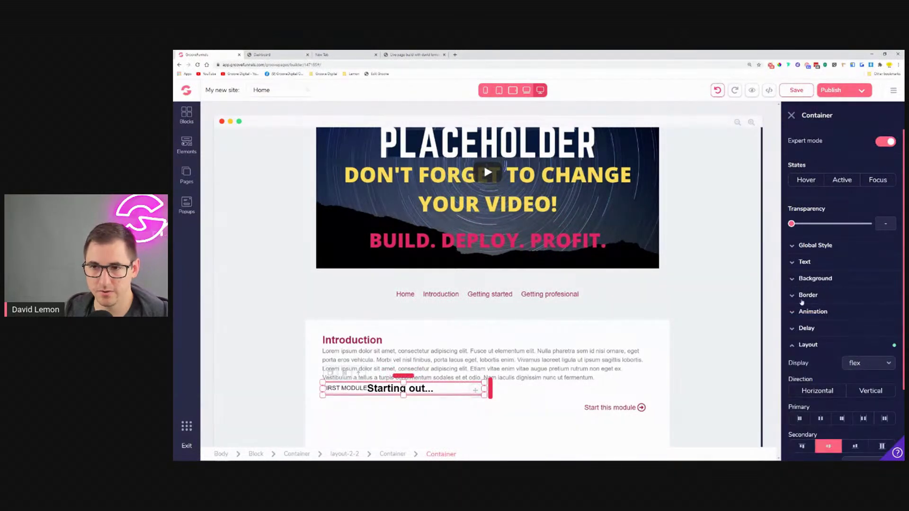
left_click(719, 93)
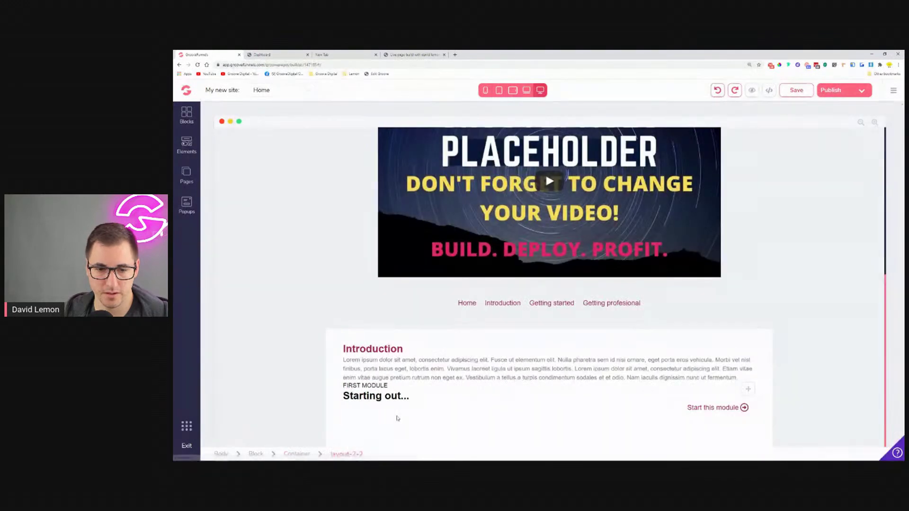
Step: Give the module title container a vertical flex layout with centered primary and start-aligned secondary alignment
left_click(397, 417)
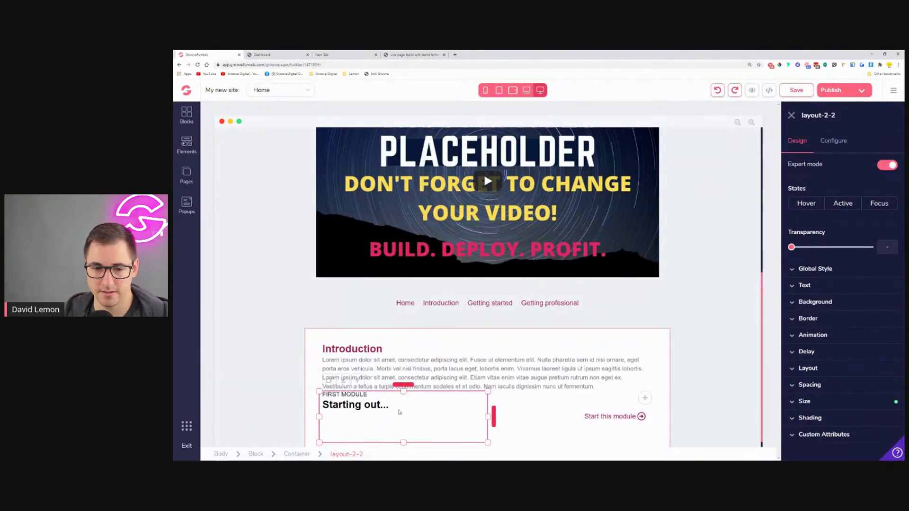
left_click(390, 411)
left_click(439, 454)
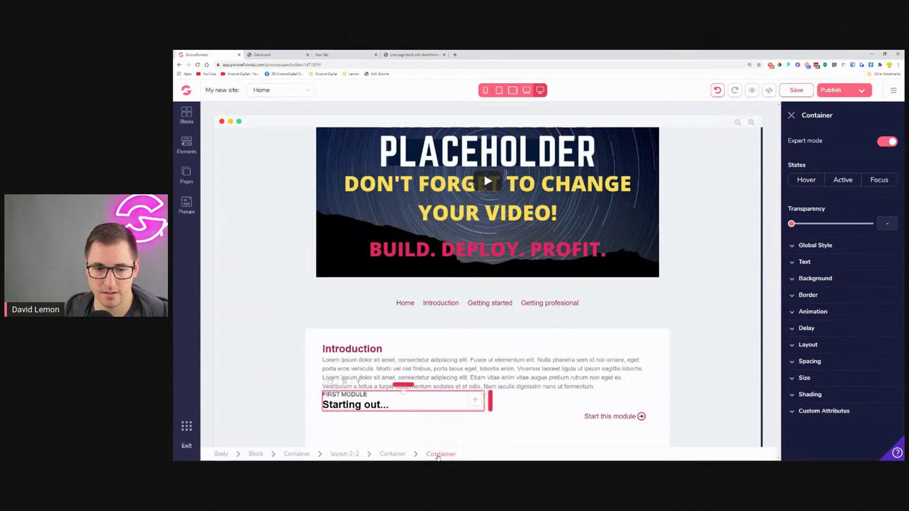
left_click(823, 344)
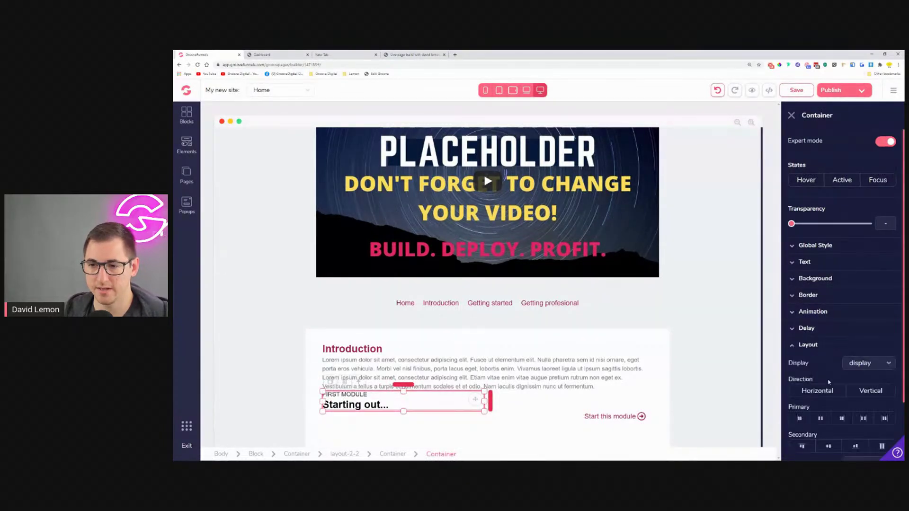
left_click(831, 446)
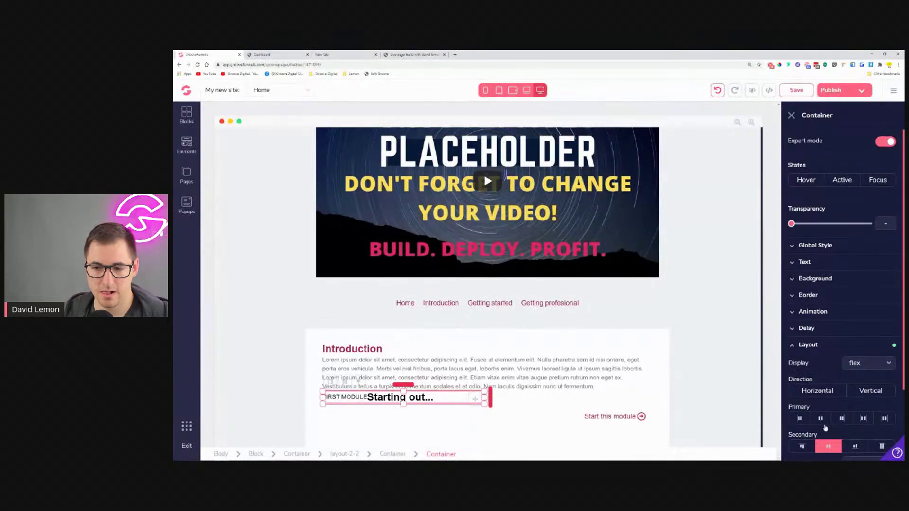
left_click(822, 419)
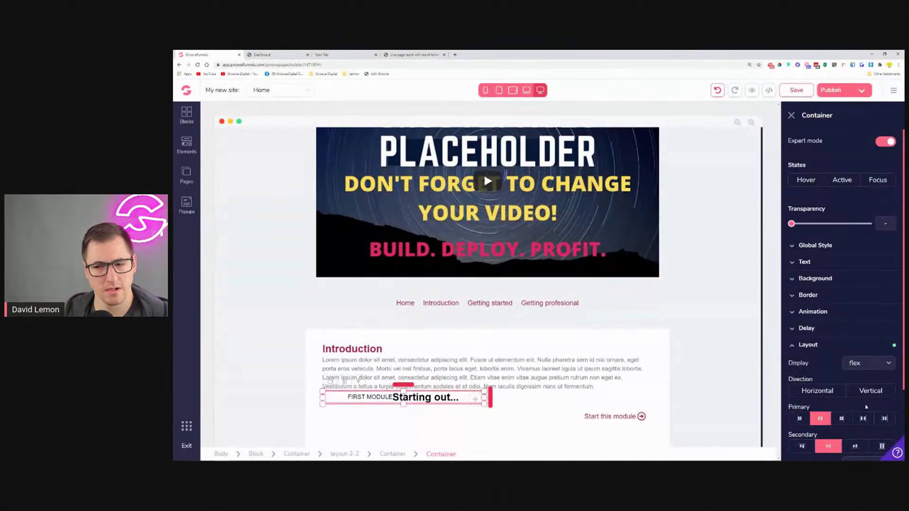
left_click(870, 391)
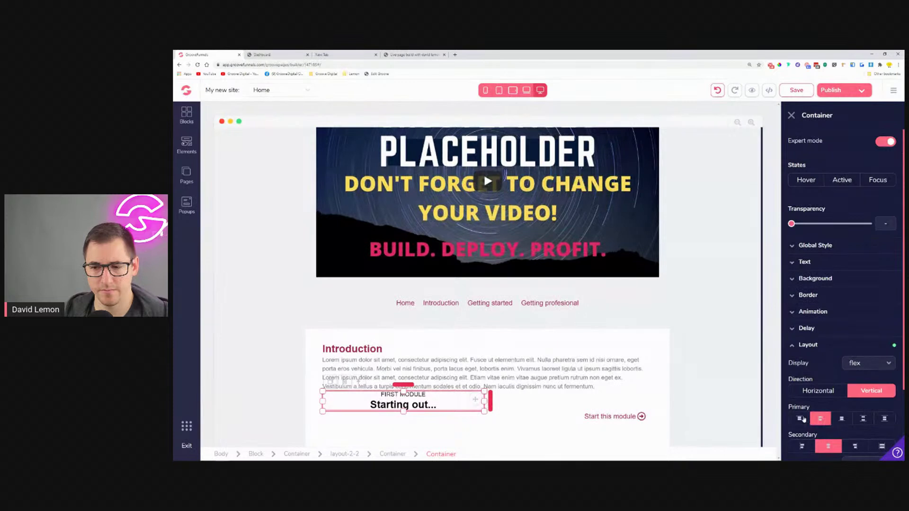
left_click(802, 447)
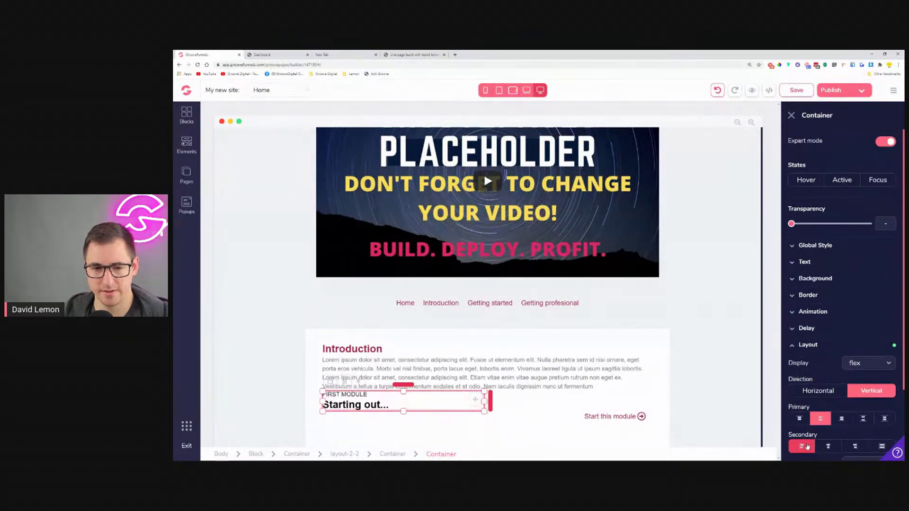
Step: Delete the inner container holding the "FIRST MODULE" and "Starting out..." texts from the first column
left_click(530, 410)
left_click(526, 417)
left_click(517, 432)
left_click(464, 402)
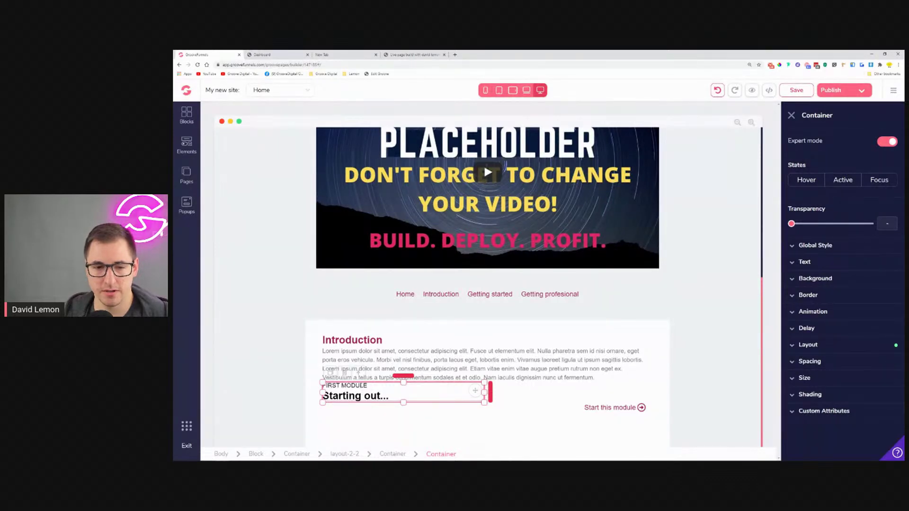
left_click(345, 373)
left_click(559, 283)
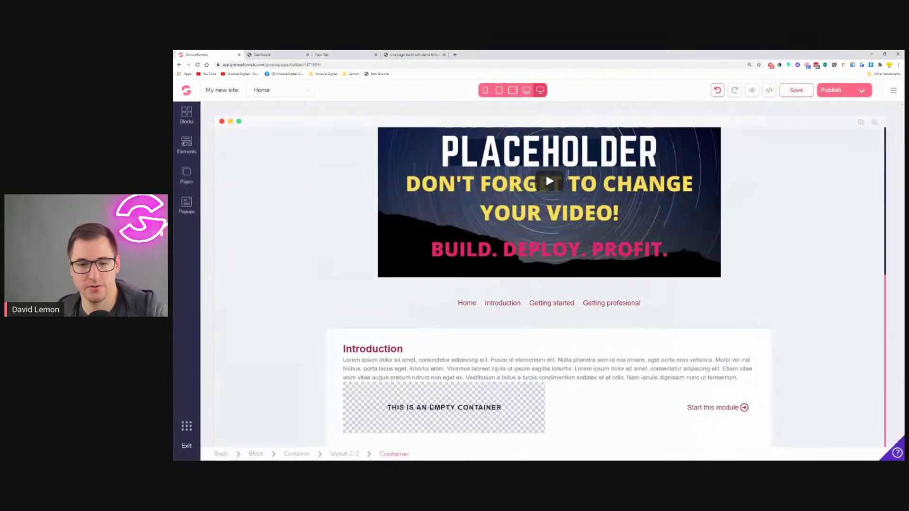
Step: Set the first column's empty container to centered secondary alignment
left_click(808, 369)
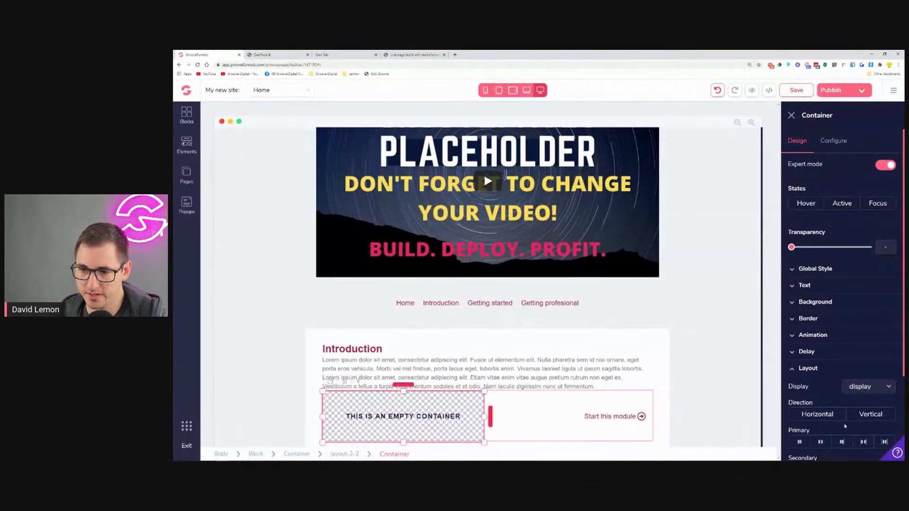
scroll(843, 417, "down", 3)
left_click(830, 356)
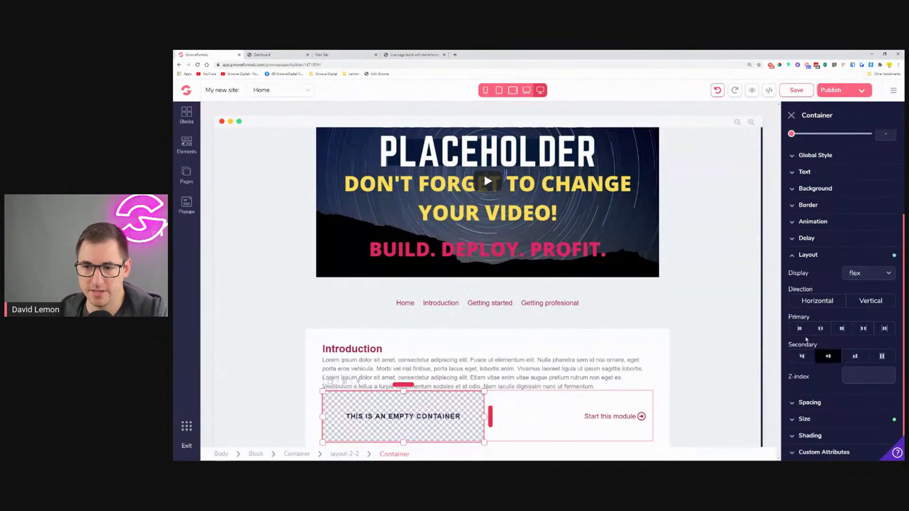
Step: Add a Title & Paragraph element to the first column's empty container
left_click(187, 142)
scroll(256, 244, "down", 5)
left_click_drag(256, 244, 349, 325)
left_click_drag(268, 245, 460, 400)
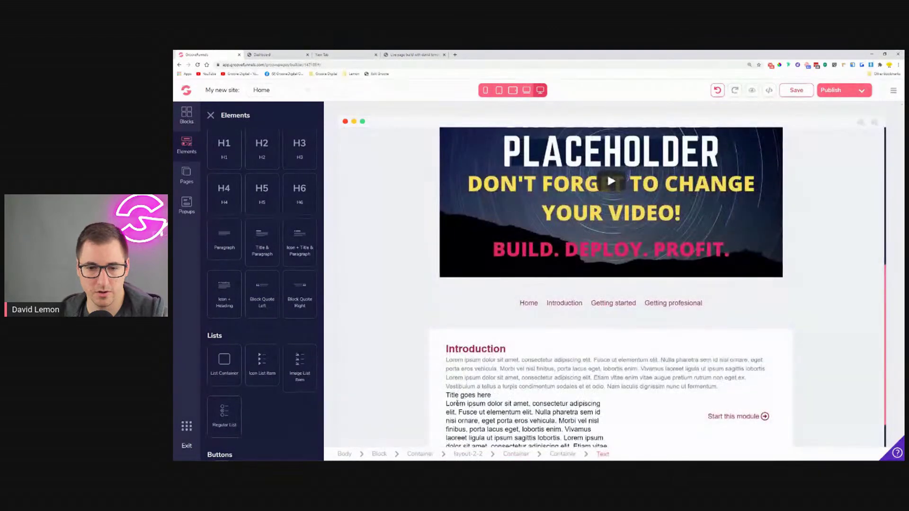
scroll(505, 371, "down", 1)
Step: Shorten the new placeholder paragraph so that it ends after "sagittis lobortis."
left_click(505, 371)
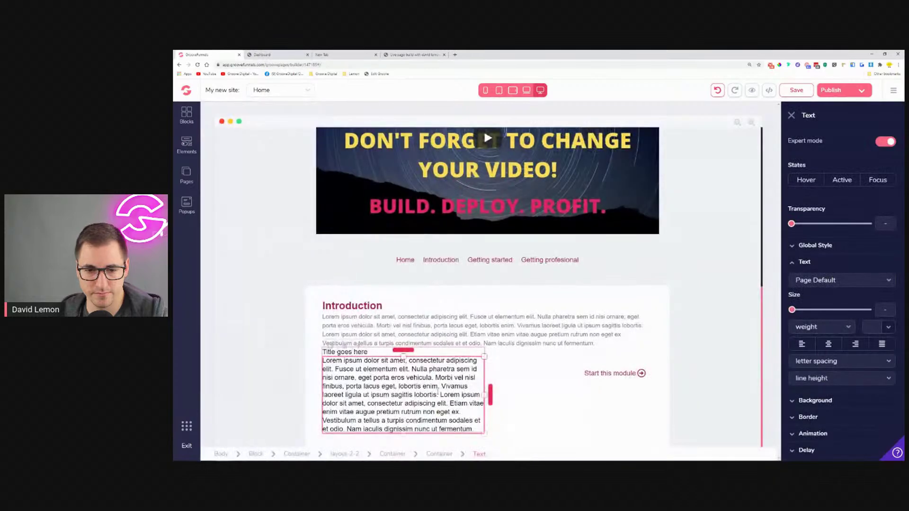
left_click(438, 394)
left_click_drag(438, 395, 473, 430)
key("BackSpace")
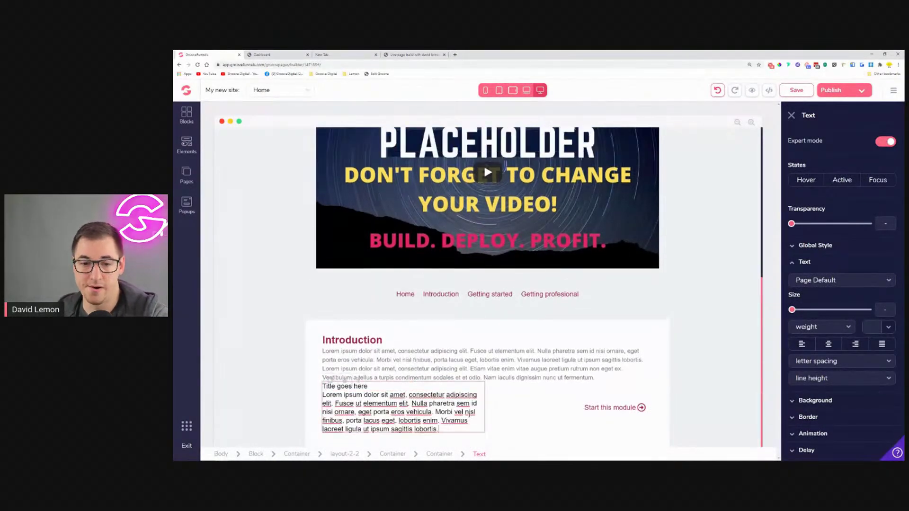
Step: Replace the placeholder title above the paragraph with "FIRST MODULE"
left_click(385, 389)
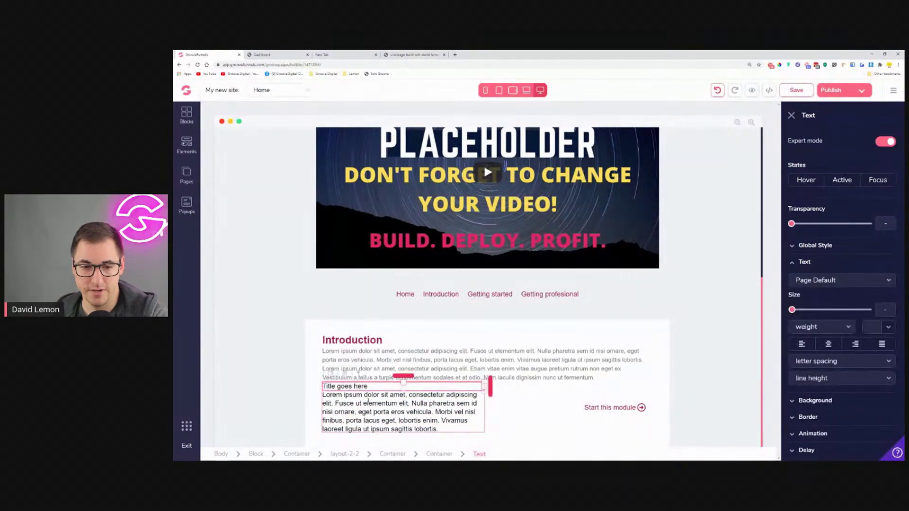
left_click_drag(374, 388, 322, 387)
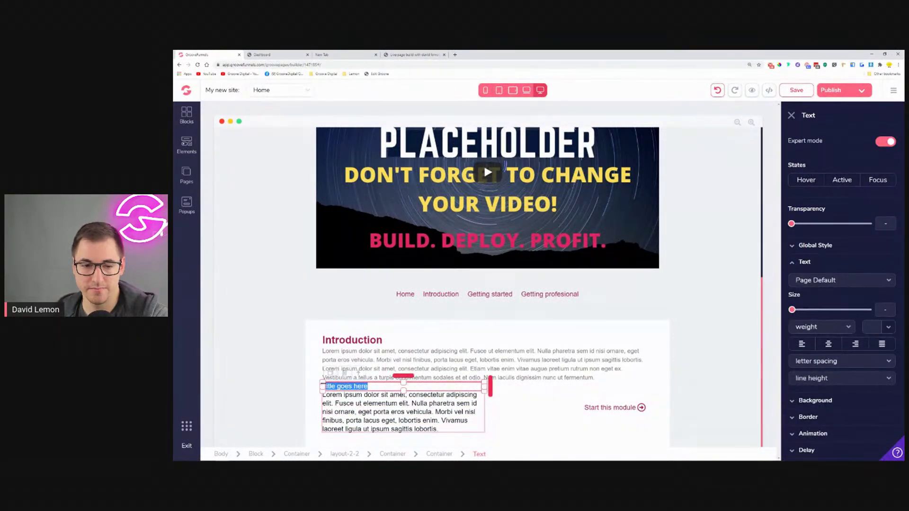
key("BackSpace")
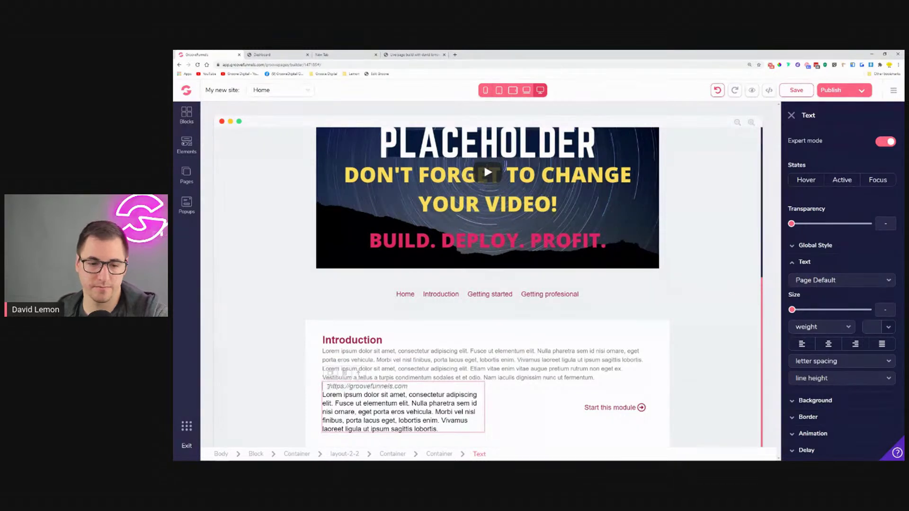
type("FIRST M")
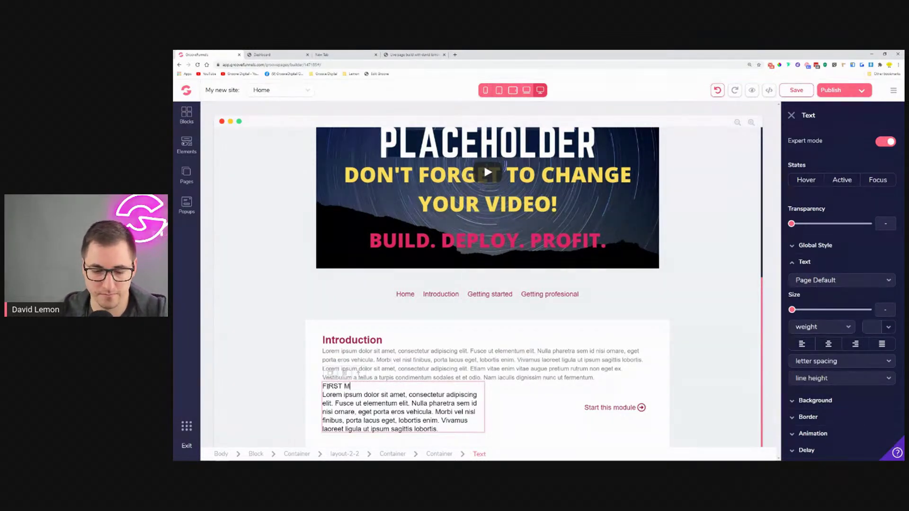
type("ODULE")
Step: Set the "FIRST MODULE" title to .875rem size and light weight
key("ctrl+a")
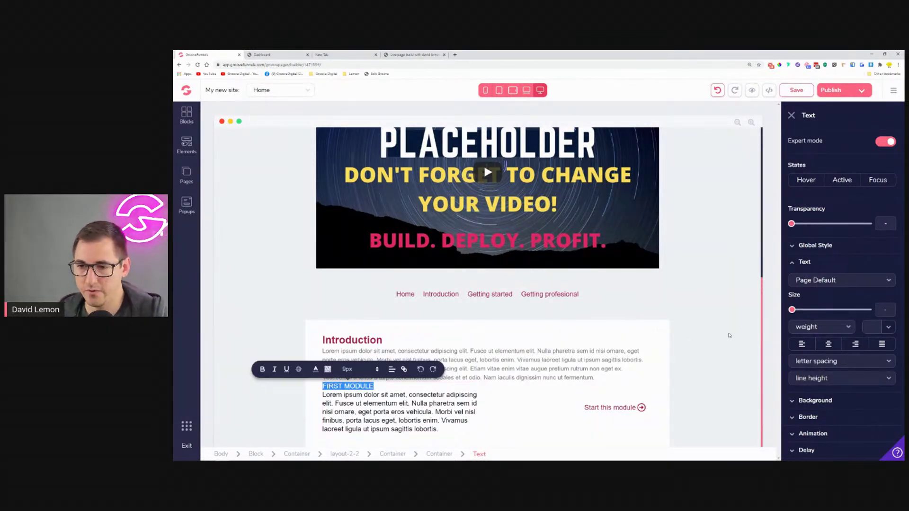
left_click_drag(792, 311, 806, 313)
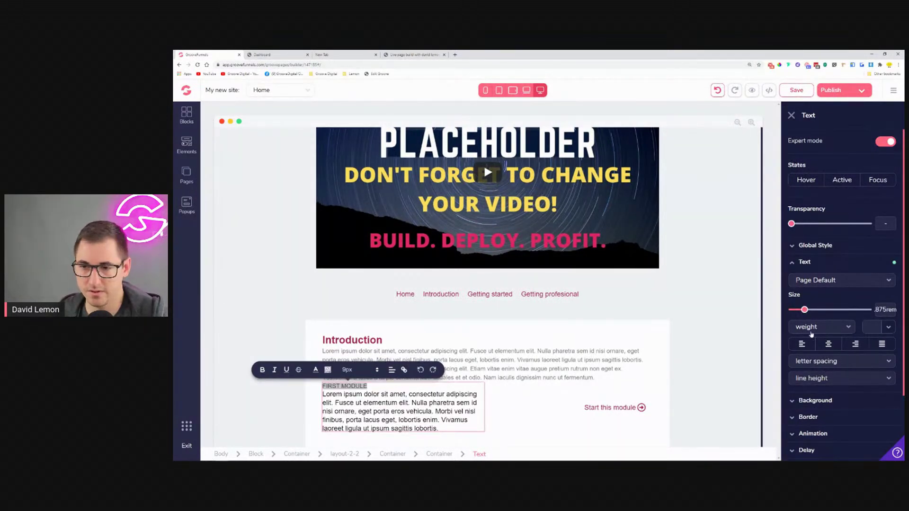
left_click(812, 328)
left_click(805, 376)
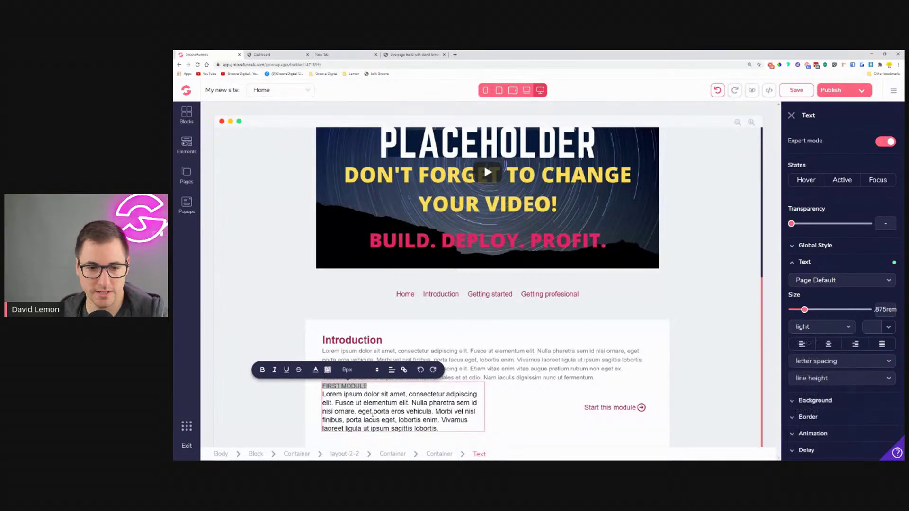
Step: Replace the entire placeholder paragraph under "FIRST MODULE" with "Starting out..."
left_click(379, 405)
triple_click(379, 405)
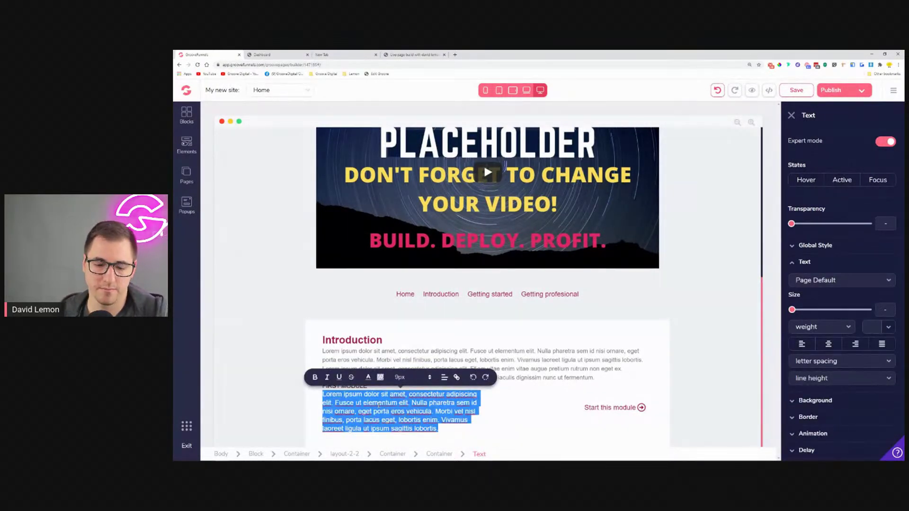
type("ST")
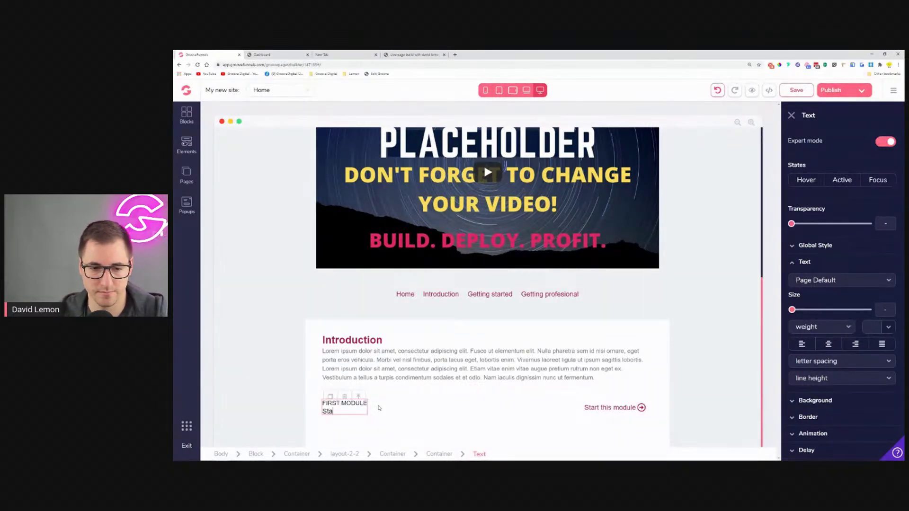
type("...")
Step: Set the "Starting out..." text to bold weight and 1.5rem size
triple_click(379, 408)
left_click(822, 327)
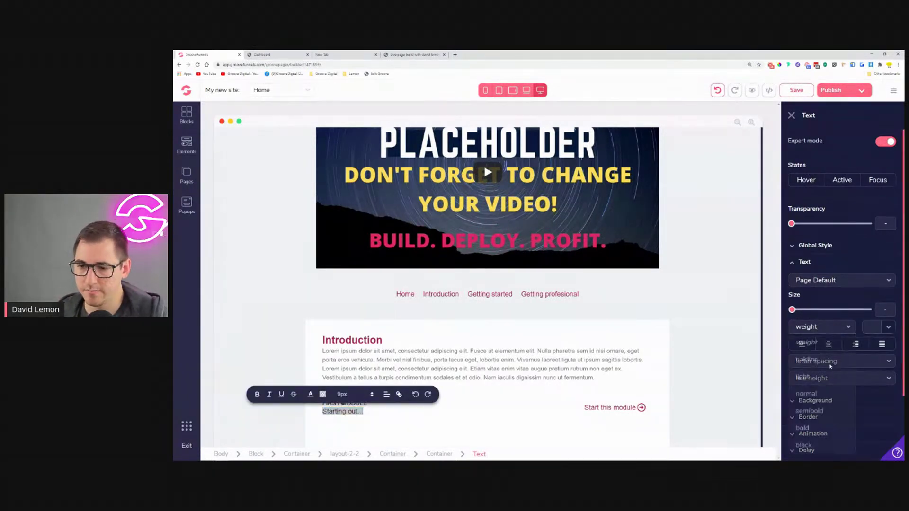
left_click(805, 428)
left_click_drag(792, 310, 833, 317)
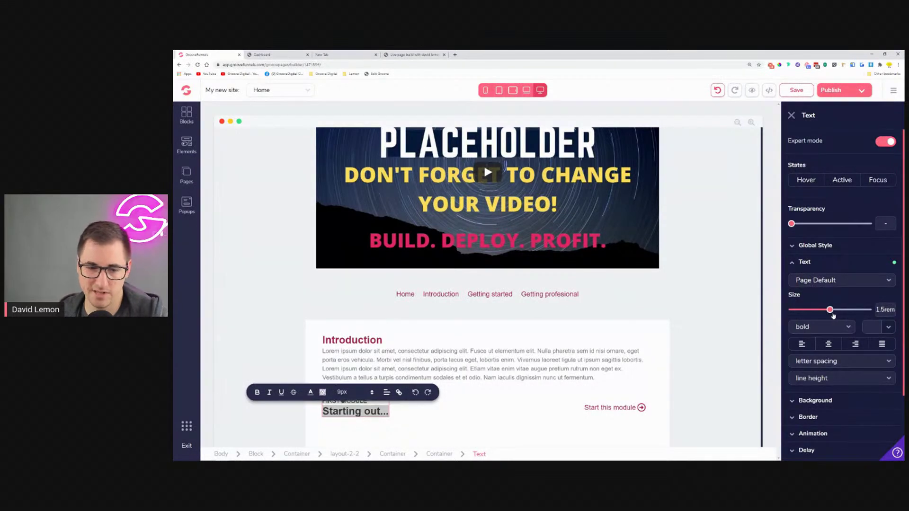
left_click(499, 402)
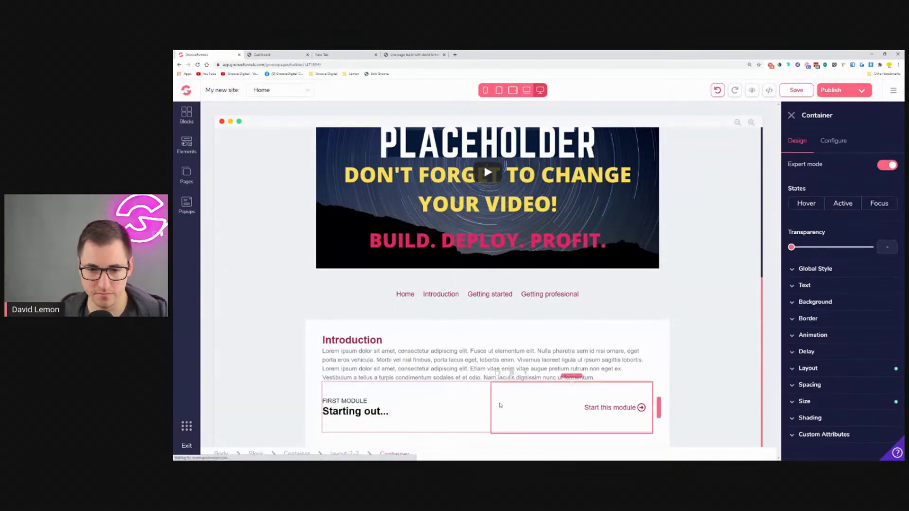
Step: Add a little top margin to the two-column row containing "FIRST MODULE" to separate it from the Introduction paragraph
left_click(443, 398)
left_click(358, 373)
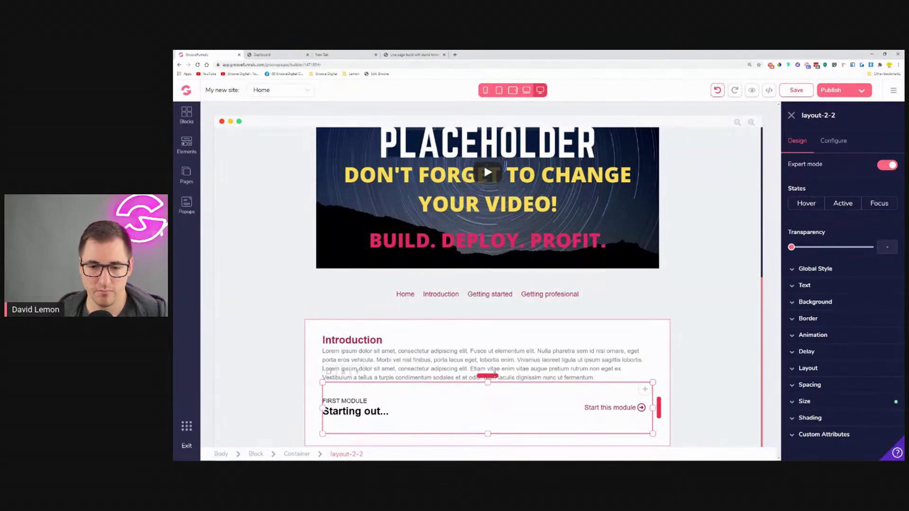
mouse_move(495, 374)
left_mouse_down()
mouse_move(495, 393)
mouse_move(496, 363)
left_mouse_up()
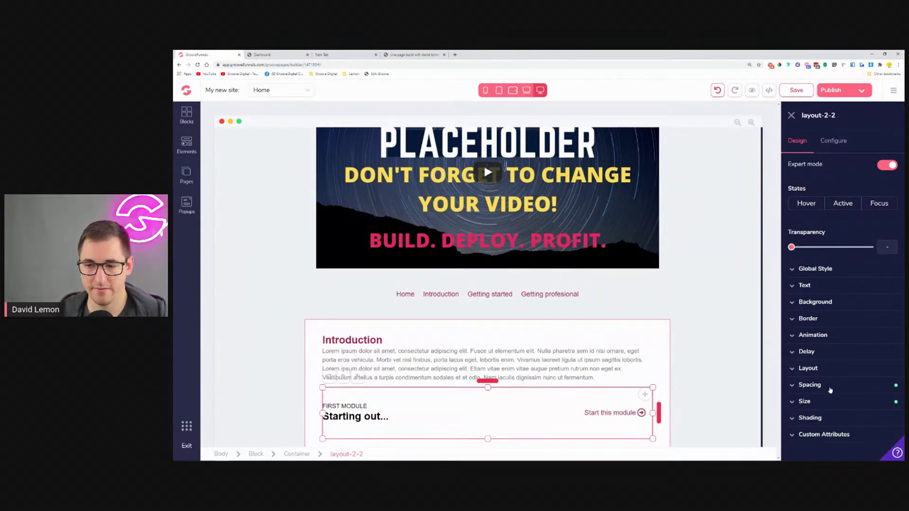
Step: Set the "FIRST MODULE" row's top border width to 2px
left_click(810, 319)
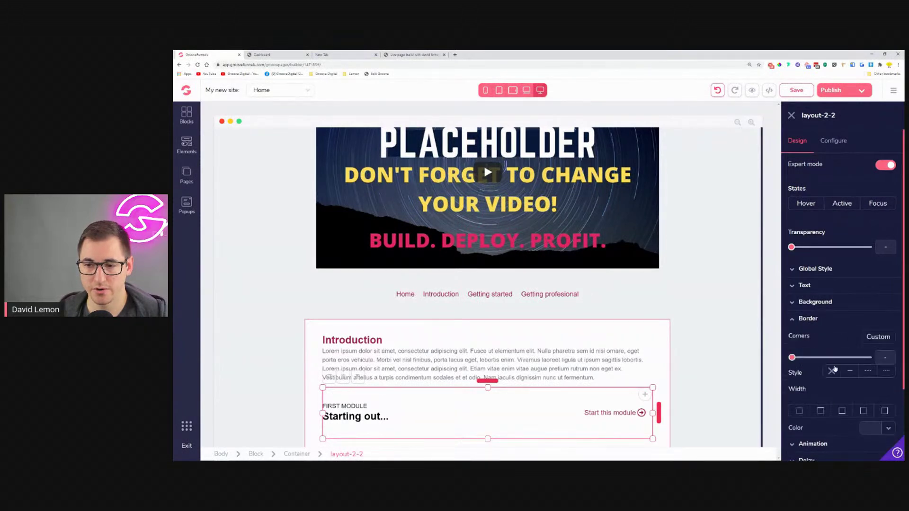
left_click(842, 429)
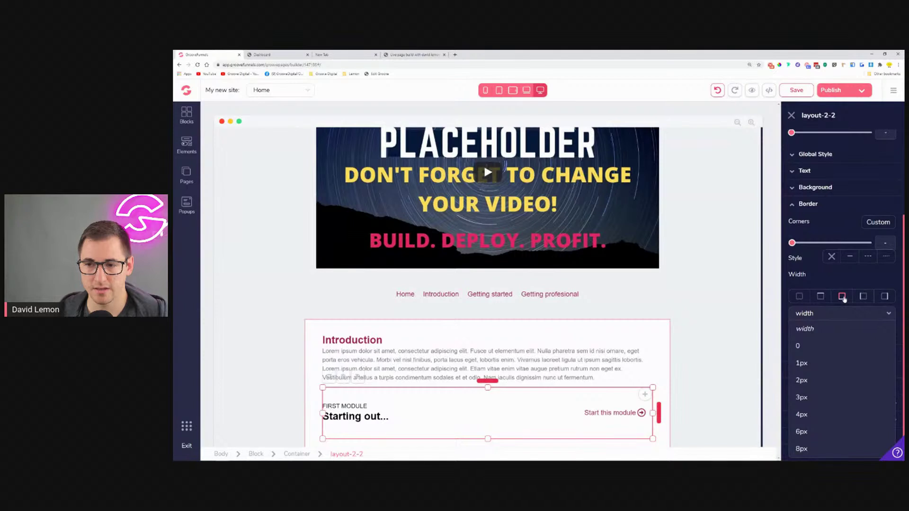
left_click(844, 299)
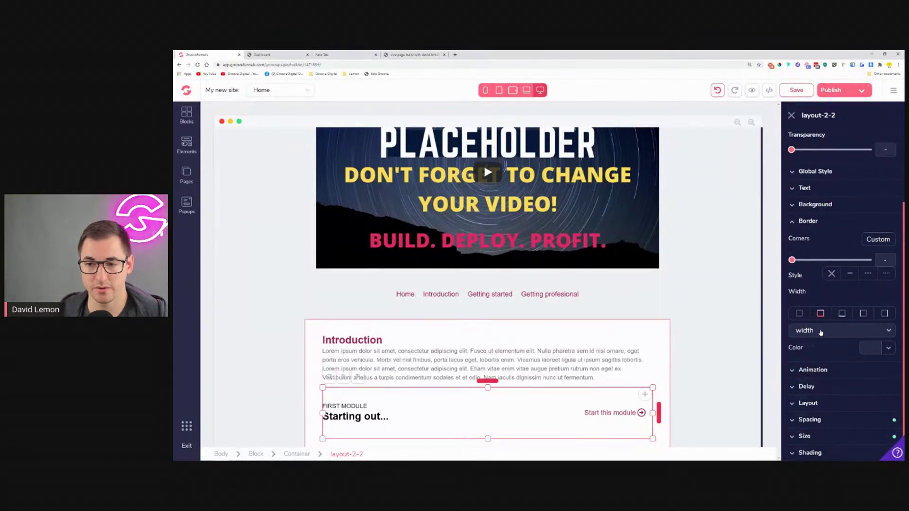
left_click(822, 333)
left_click(823, 398)
Step: Give the "FIRST MODULE" row's top border the lightest grey shade and a solid line style
left_click(870, 348)
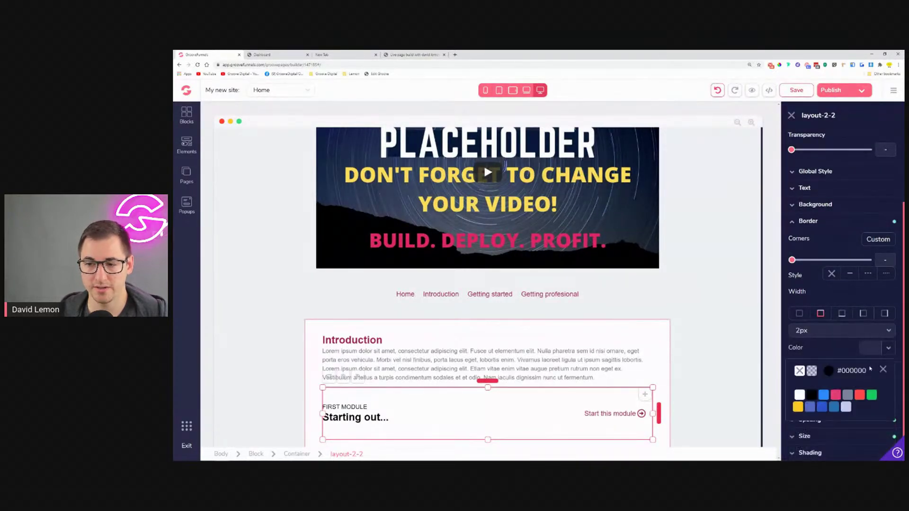
mouse_move(851, 402)
left_click(849, 434)
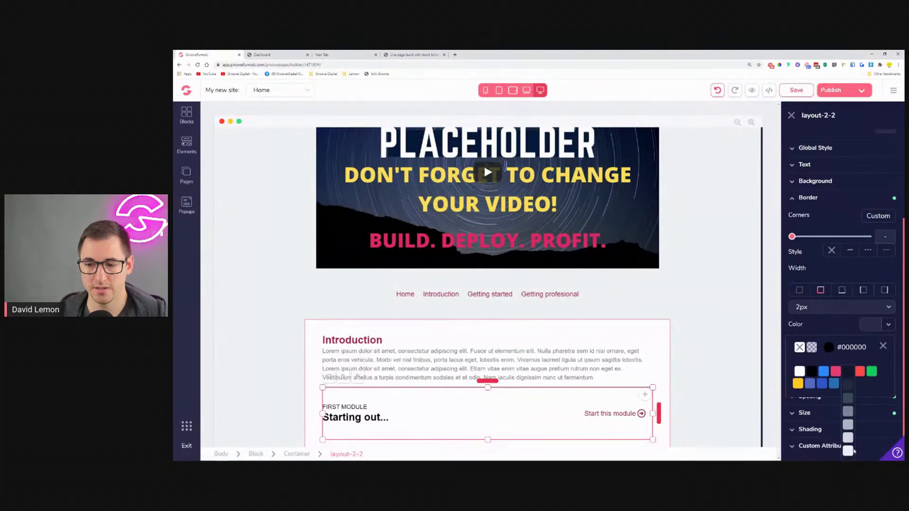
left_click(883, 348)
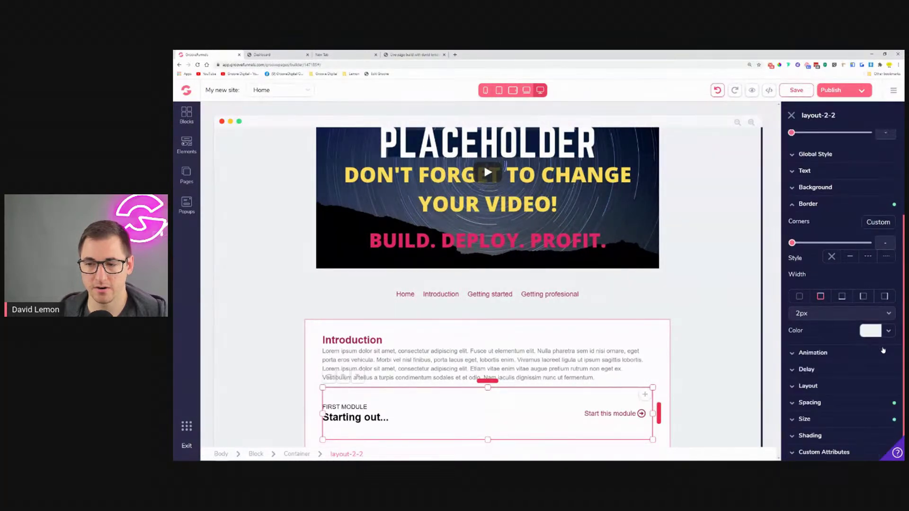
left_click(851, 256)
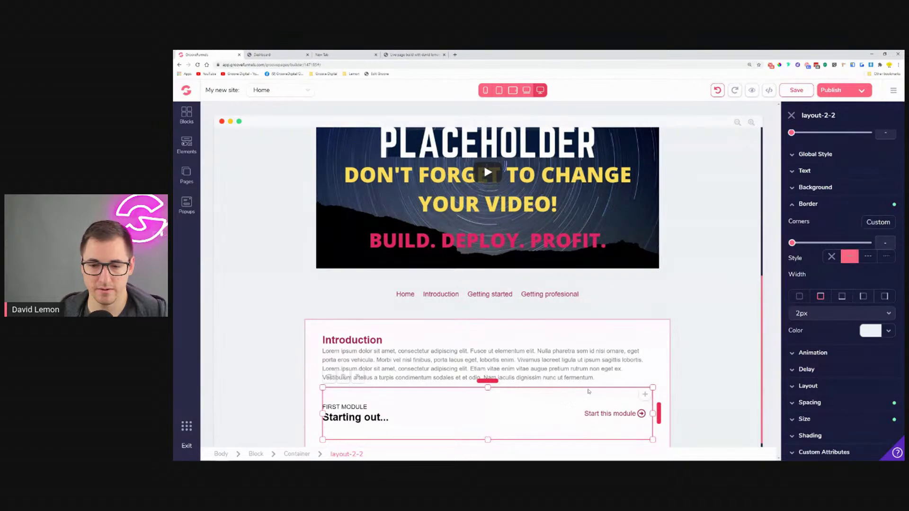
left_click(589, 379)
left_click(360, 408)
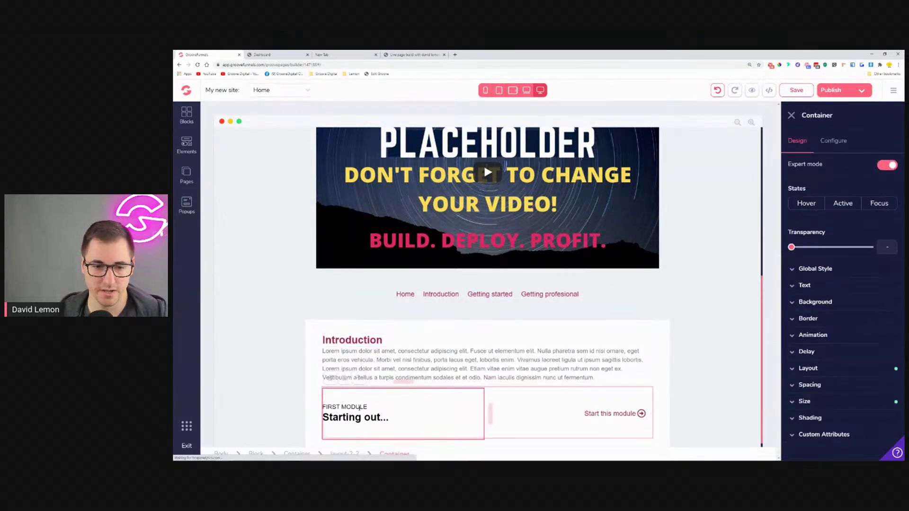
left_click(392, 403)
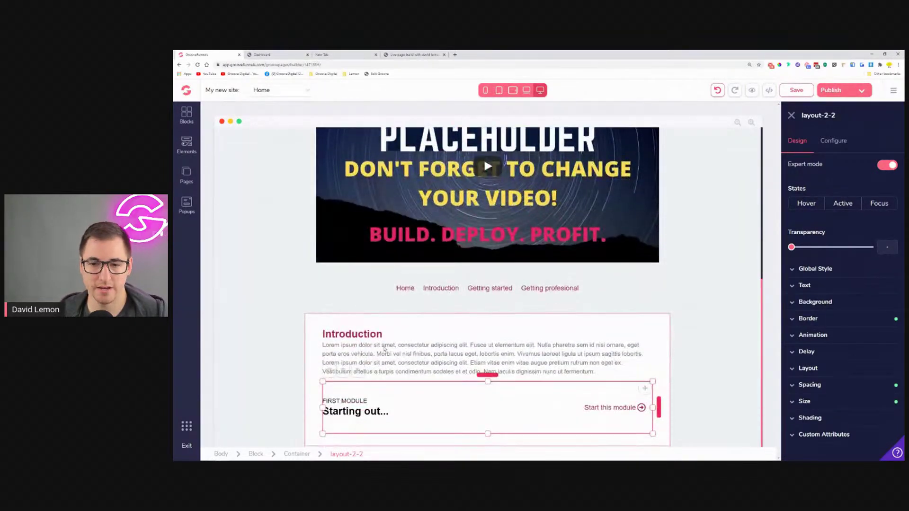
Step: Check the Introduction card's layout at the tablet, mobile, laptop and desktop screen sizes, ending on the large desktop view
left_click(646, 321)
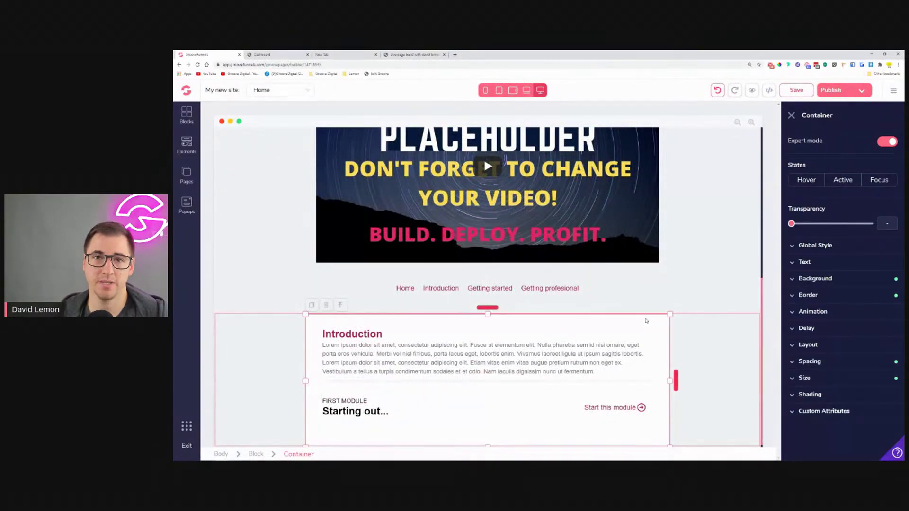
left_click(499, 90)
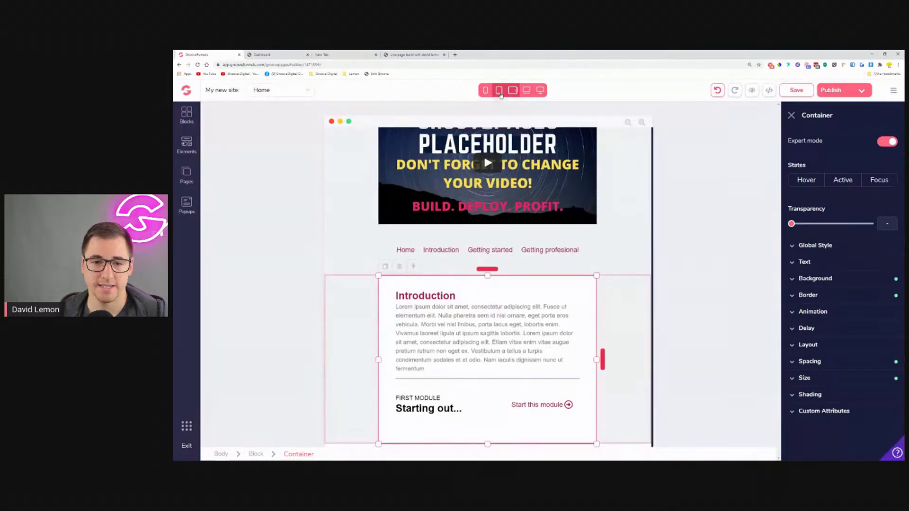
left_click(486, 90)
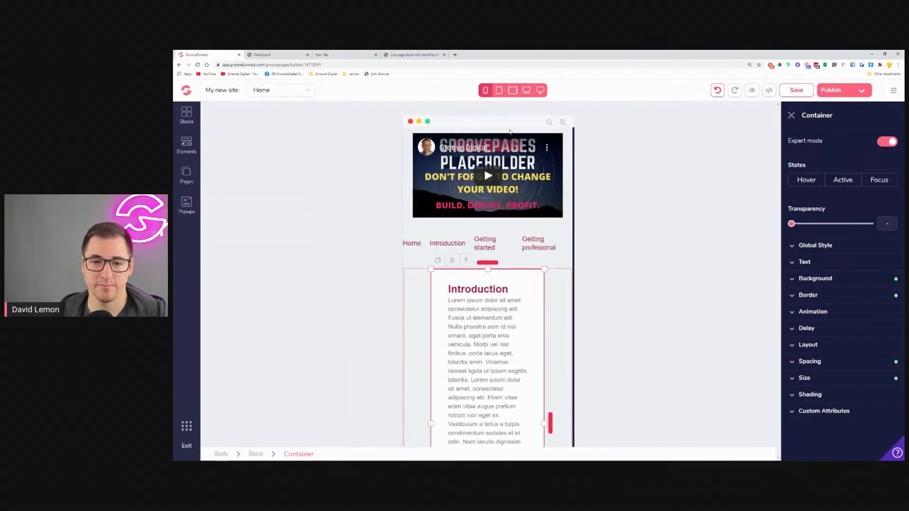
scroll(501, 315, "down", 1)
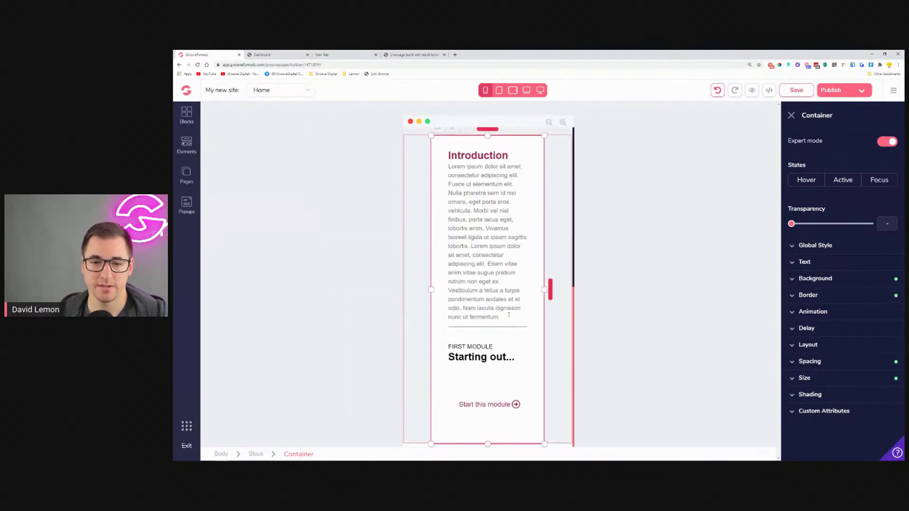
left_click(500, 90)
left_click(516, 91)
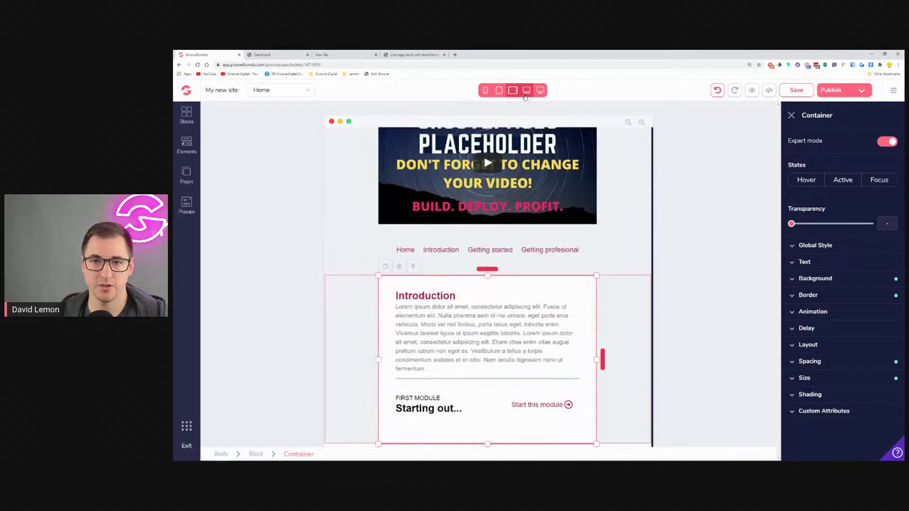
left_click(527, 92)
left_click(541, 94)
left_click(513, 90)
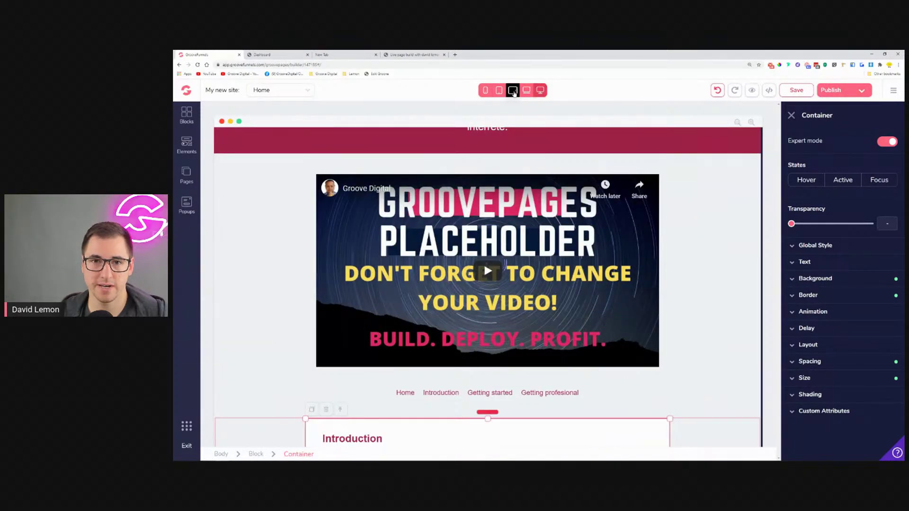
left_click(499, 90)
left_click(485, 91)
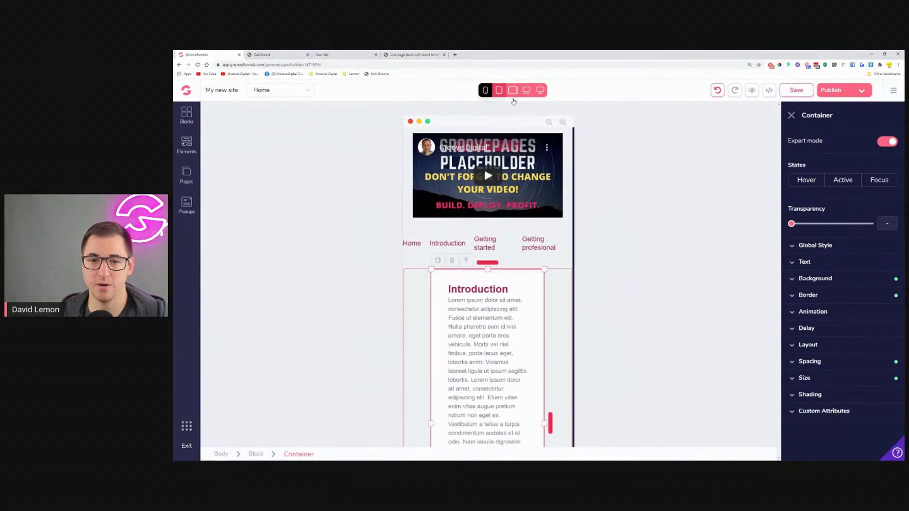
left_click(541, 91)
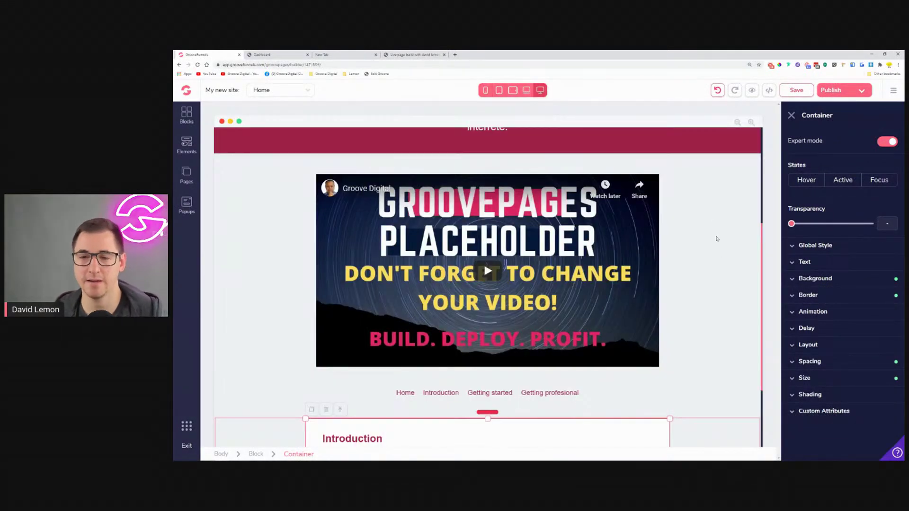
Step: Duplicate the "FIRST MODULE" row within the Introduction card
scroll(717, 203, "down", 2)
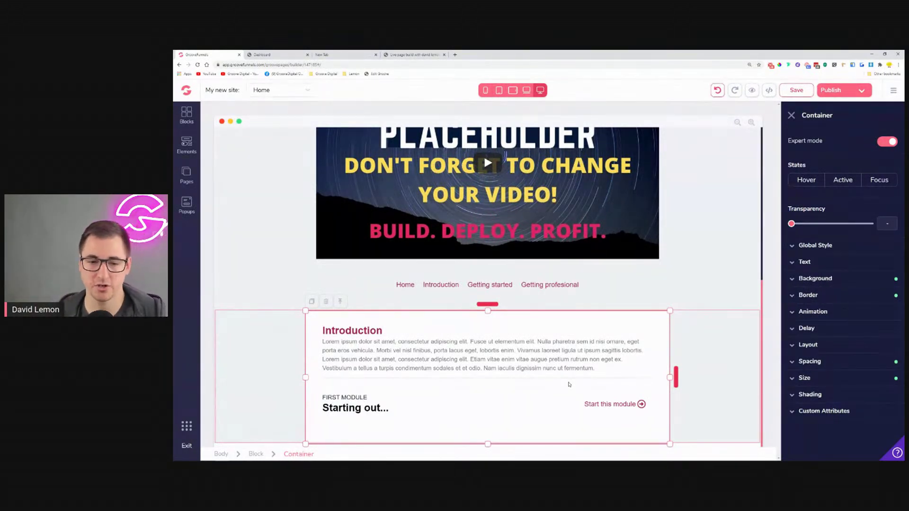
left_click(532, 386)
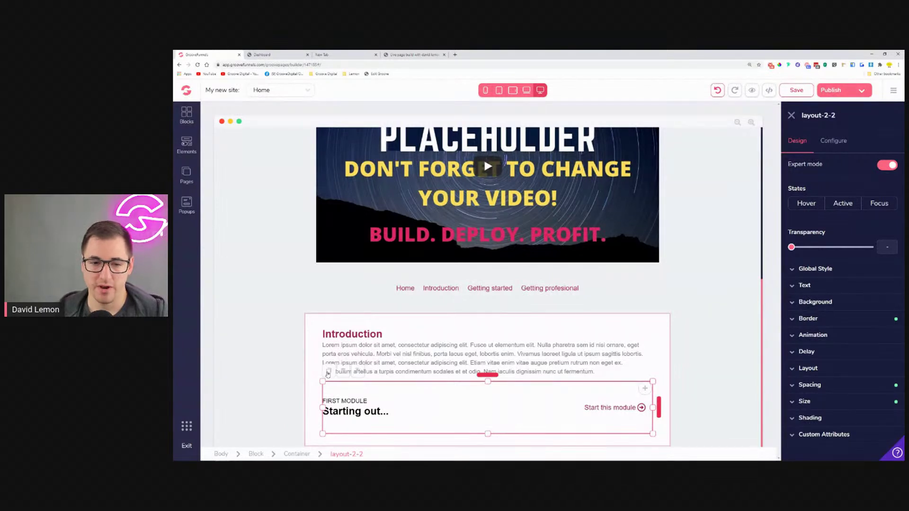
left_click(329, 371)
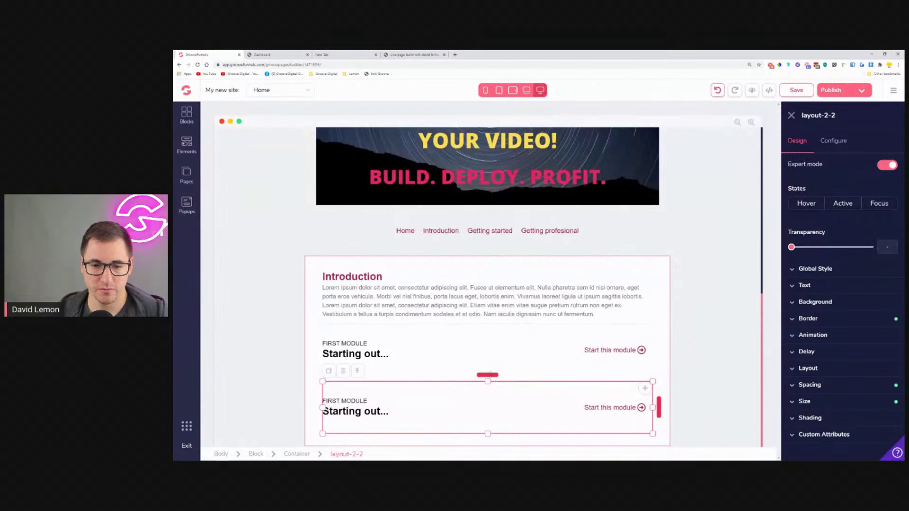
Step: Set the duplicated module row's top margin to 0
scroll(489, 374, "up", 1)
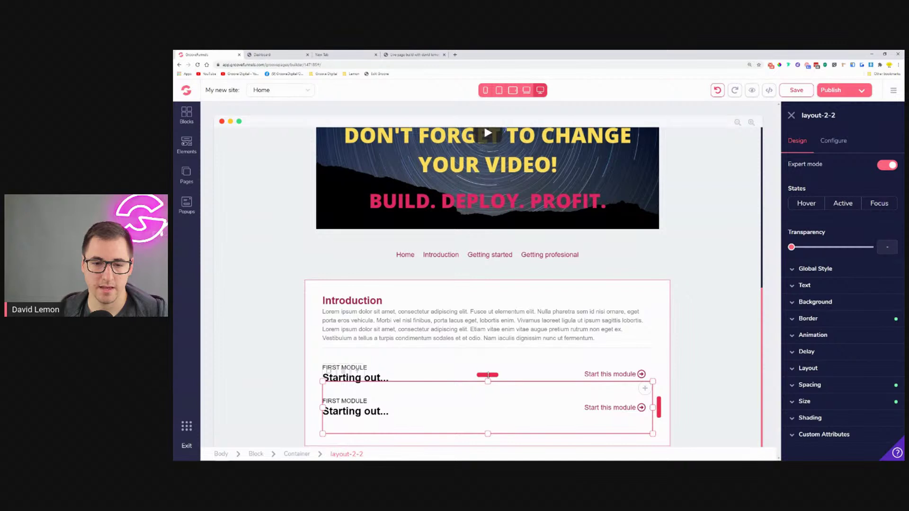
left_click_drag(488, 375, 488, 381)
left_click(861, 386)
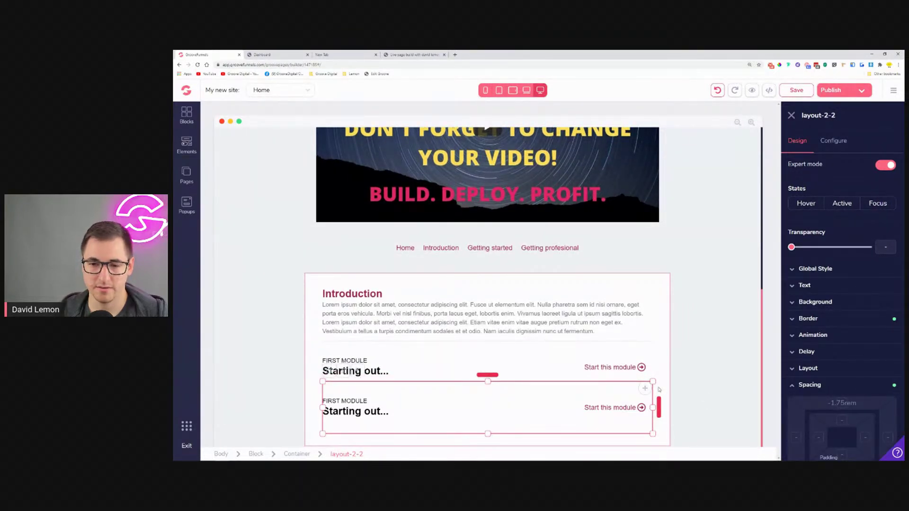
left_click(843, 403)
left_click_drag(819, 387, 792, 388)
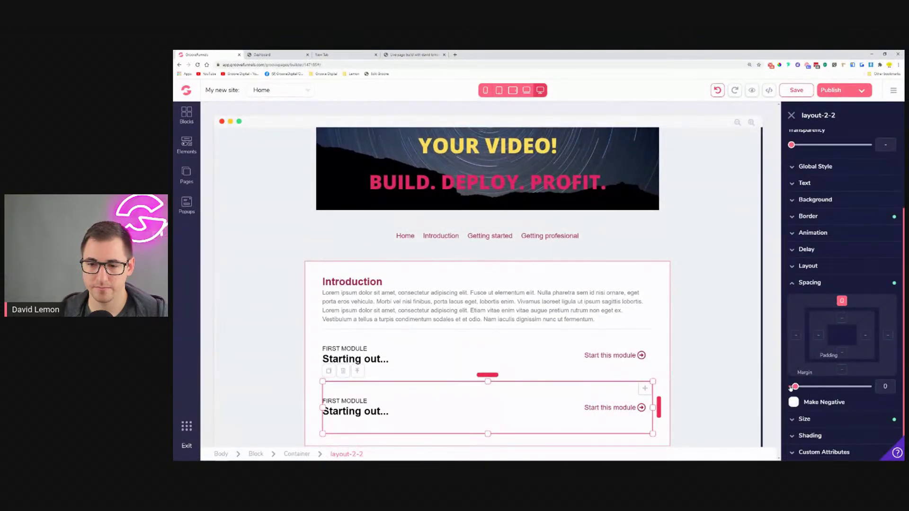
Step: Duplicate the second module row to add a third row to the Introduction card
left_click(681, 411)
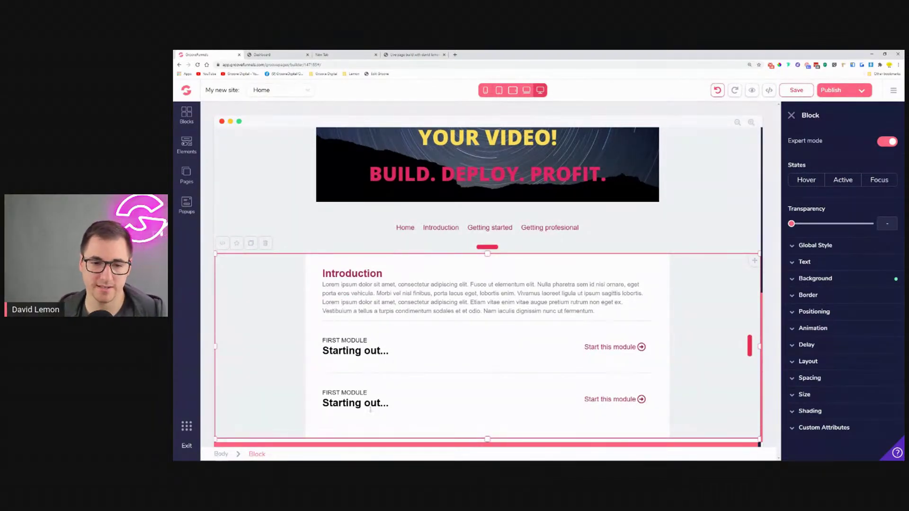
left_click(453, 394)
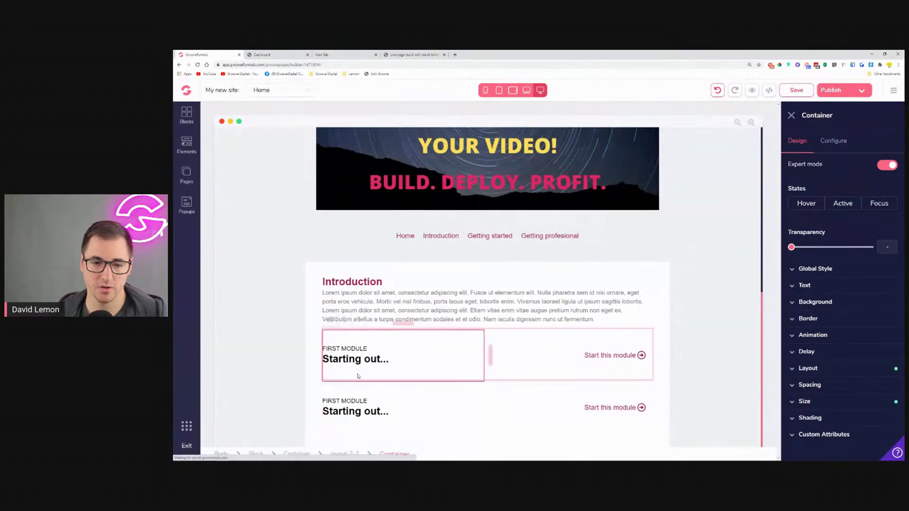
left_click(330, 372)
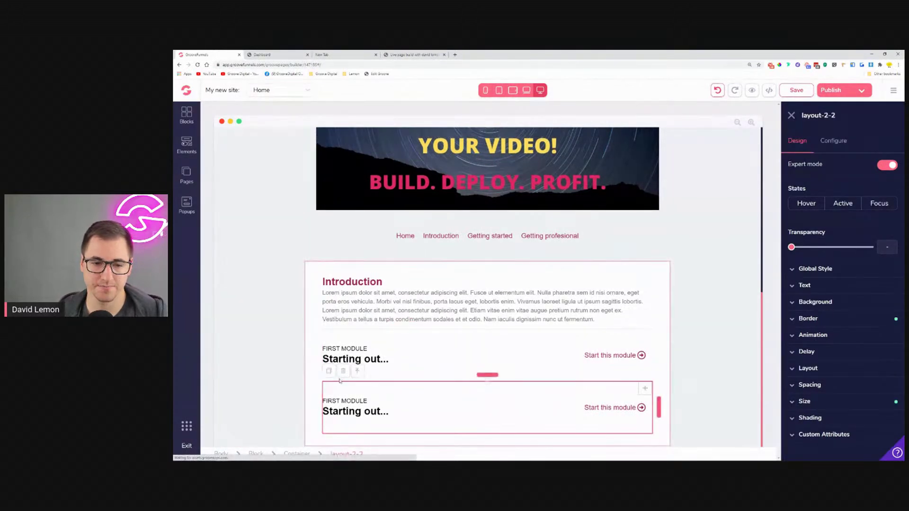
left_click(329, 372)
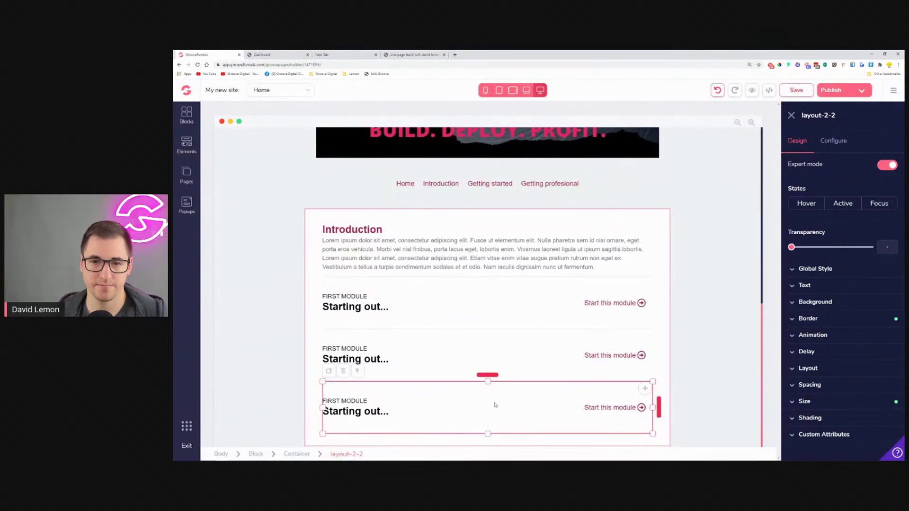
Step: Duplicate the entire block containing the Introduction card and its three module rows
left_click(668, 222)
left_click(714, 245)
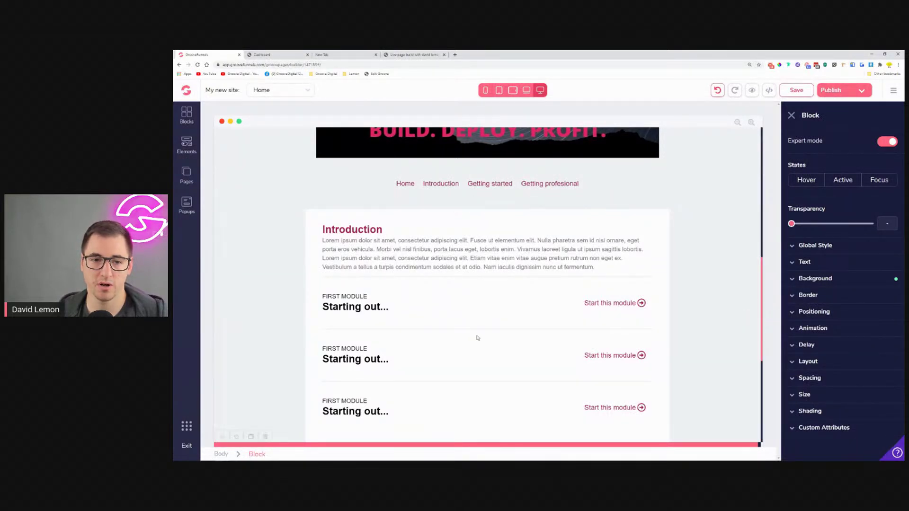
Step: Set the top padding of the duplicated Introduction block to 3rem to separate it from the card above
scroll(468, 336, "down", 5)
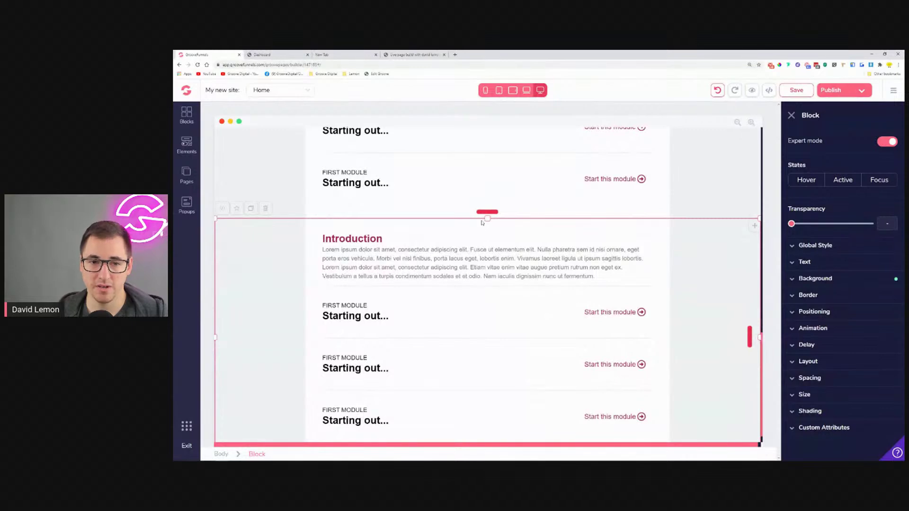
left_click(816, 378)
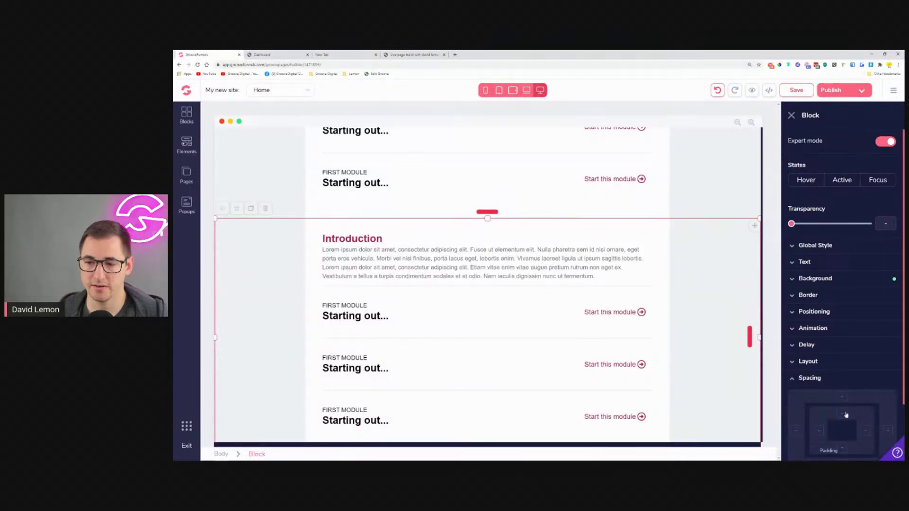
scroll(826, 408, "down", 2)
left_click_drag(792, 401, 836, 401)
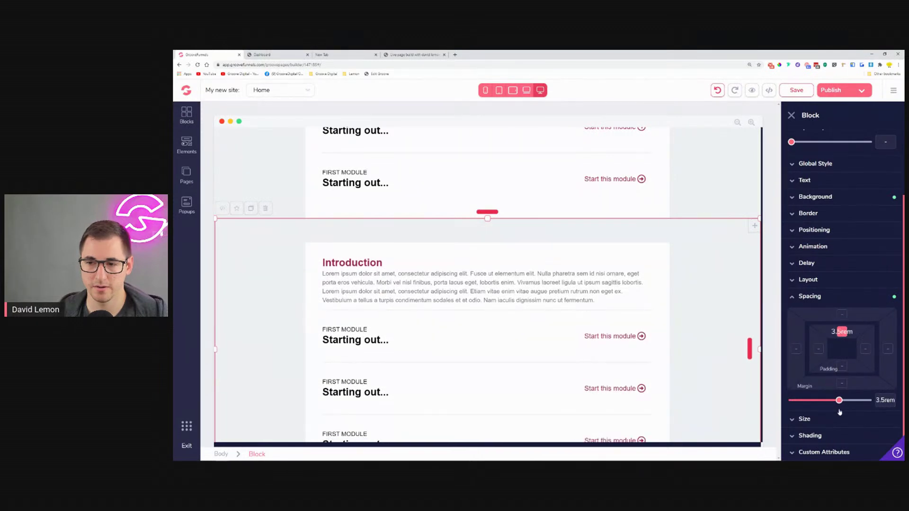
scroll(705, 264, "down", 3)
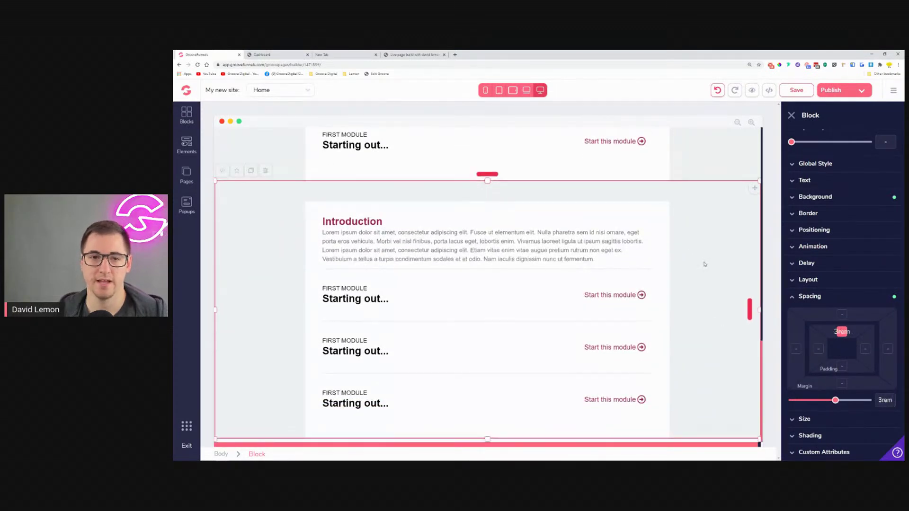
Step: Examine the section headings, descriptions and module rows on the reference Dashboard page, down to the Getting professional section
left_click(279, 55)
left_click_drag(405, 249, 528, 320)
scroll(526, 327, "down", 4)
left_click_drag(404, 270, 478, 294)
scroll(416, 282, "down", 5)
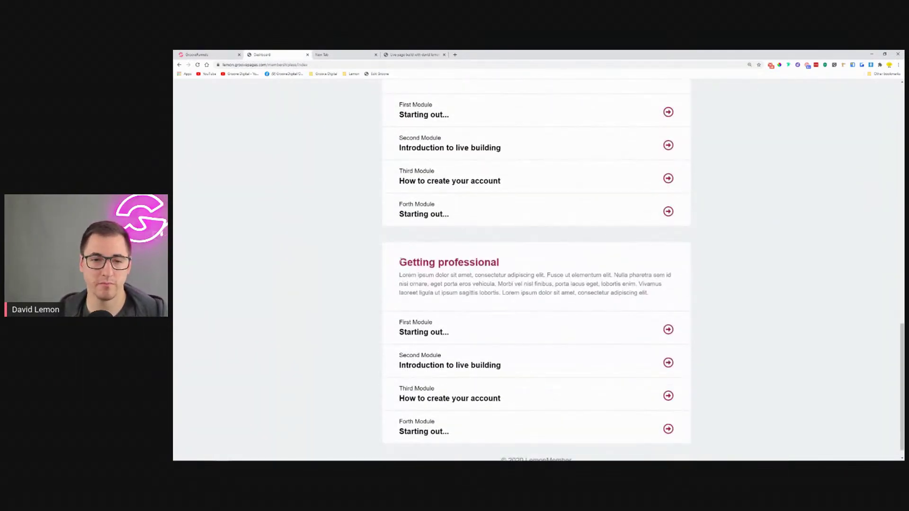
left_click_drag(400, 261, 494, 291)
scroll(492, 290, "down", 1)
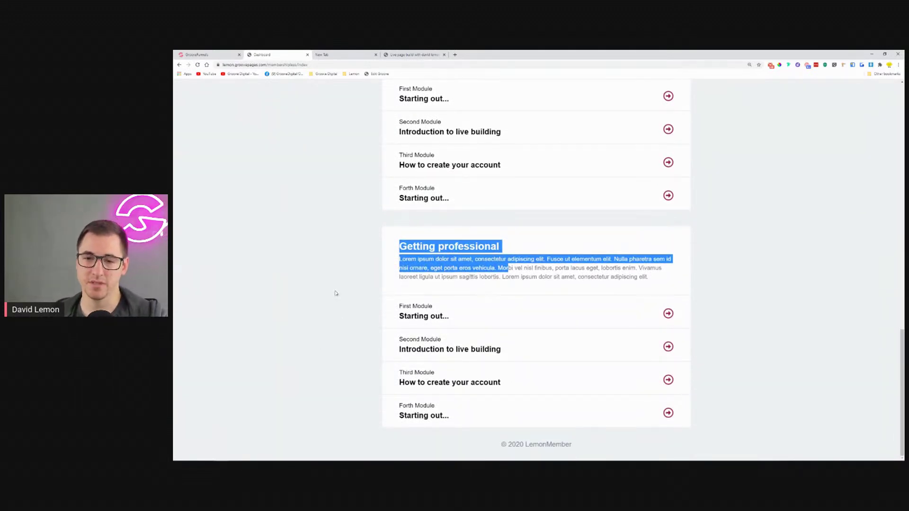
scroll(539, 314, "up", 1)
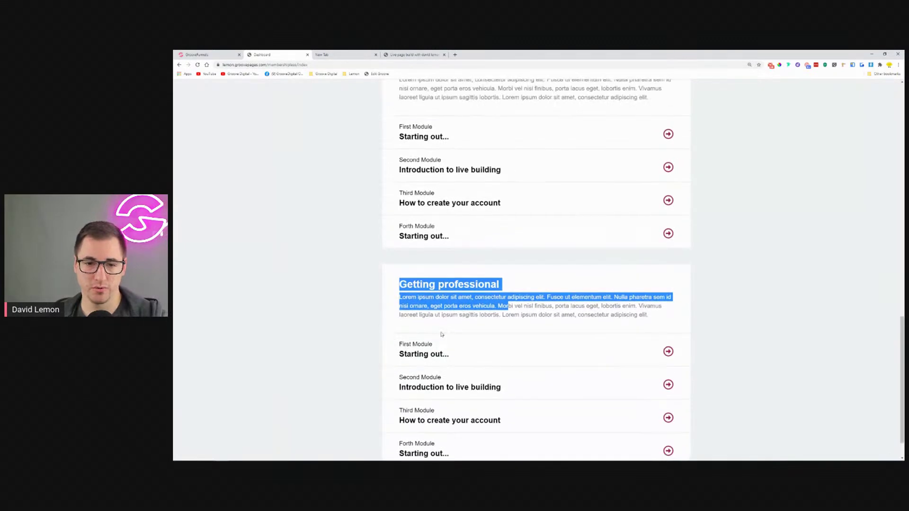
Step: Return to the page builder and replace the second section card's "Introduction" heading with "Diving in"
left_click(198, 53)
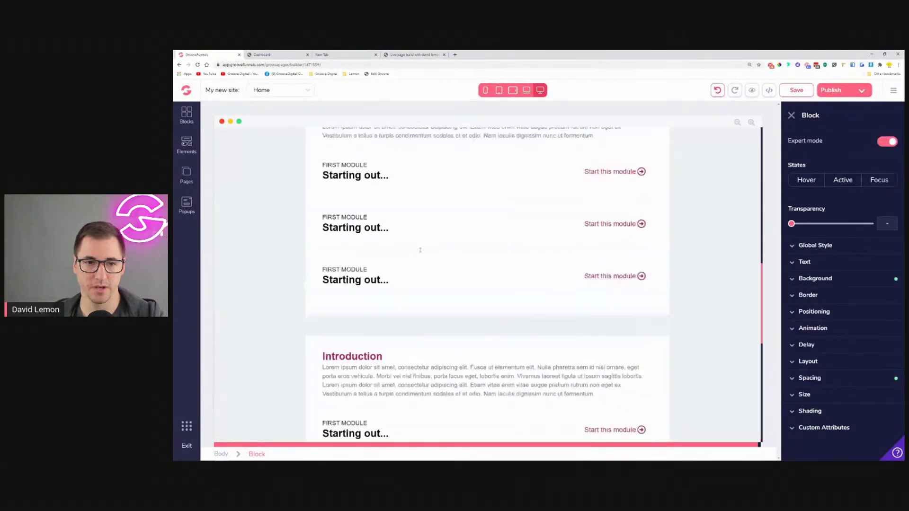
left_click(381, 301)
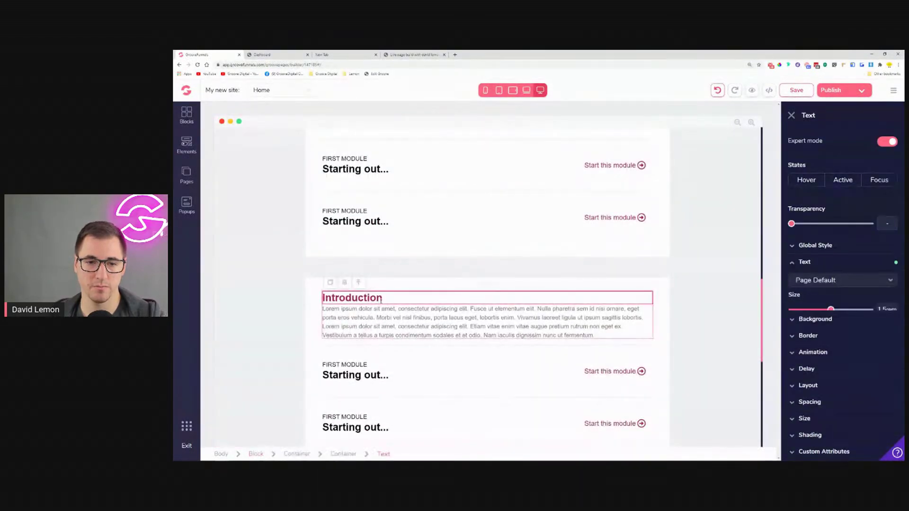
double_click(371, 300)
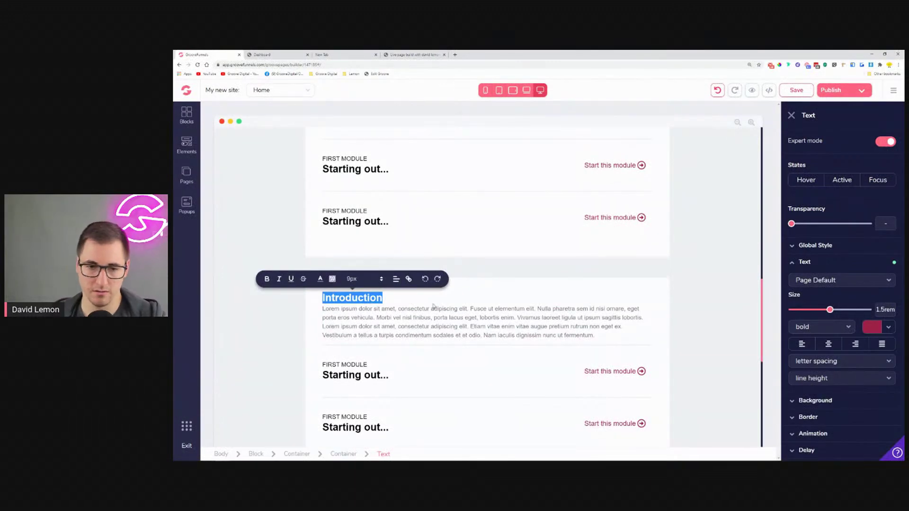
type("Diving in")
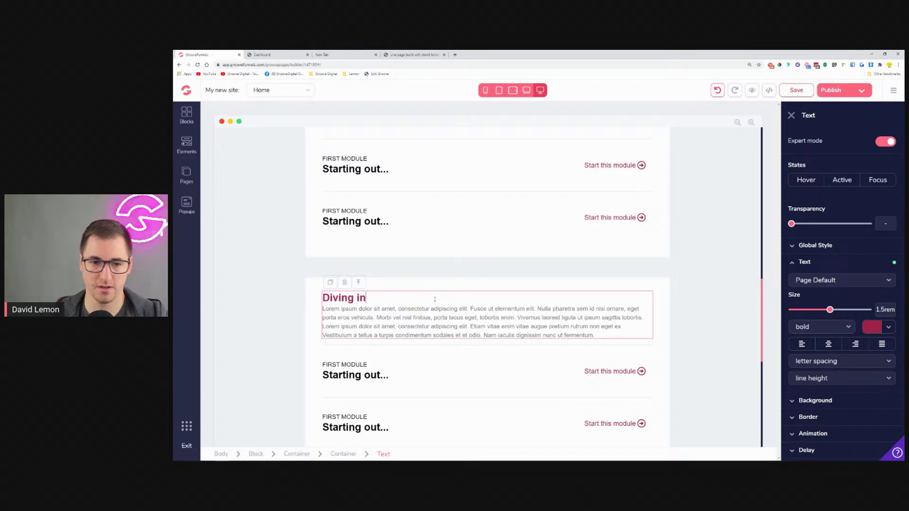
Step: Select the "Introduction" heading text of the next section card for editing
key("ctrl+z")
double_click(365, 328)
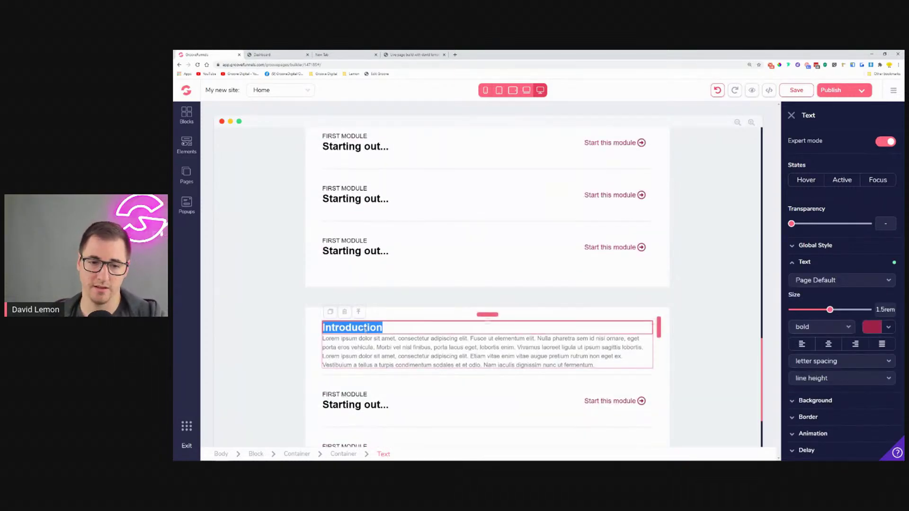
Step: Replace the selected "Introduction" heading of the last module card with "Getting professional"
type("Getting professional")
scroll(412, 370, "down", 2)
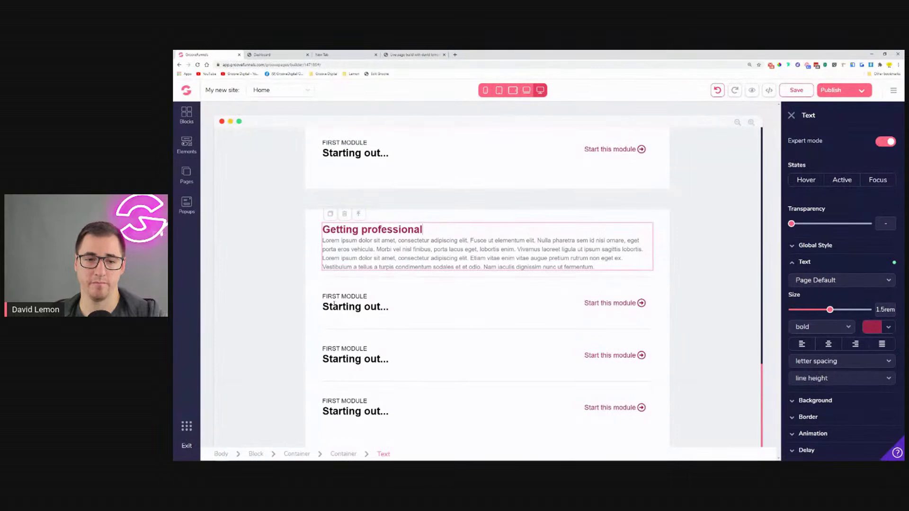
Step: Change the second row's label in the Introduction card to "SECOND MODULE"
scroll(355, 301, "up", 10)
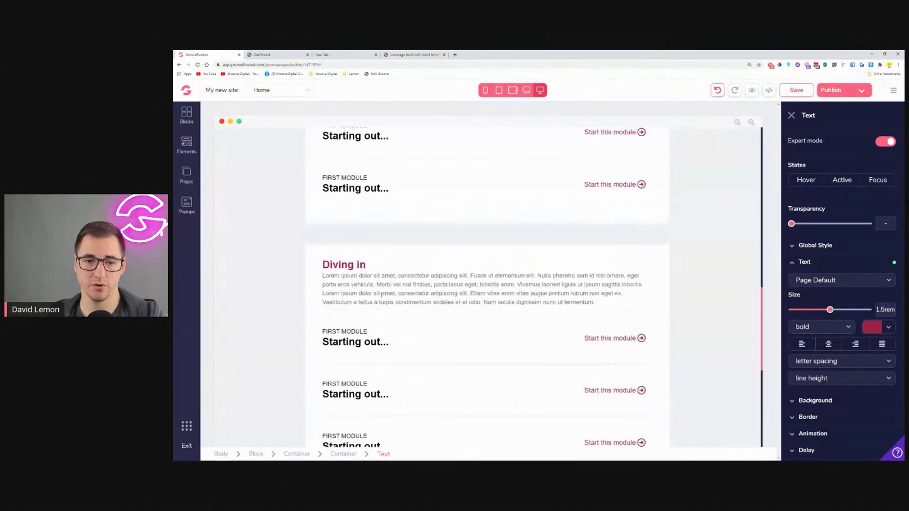
left_click(361, 289)
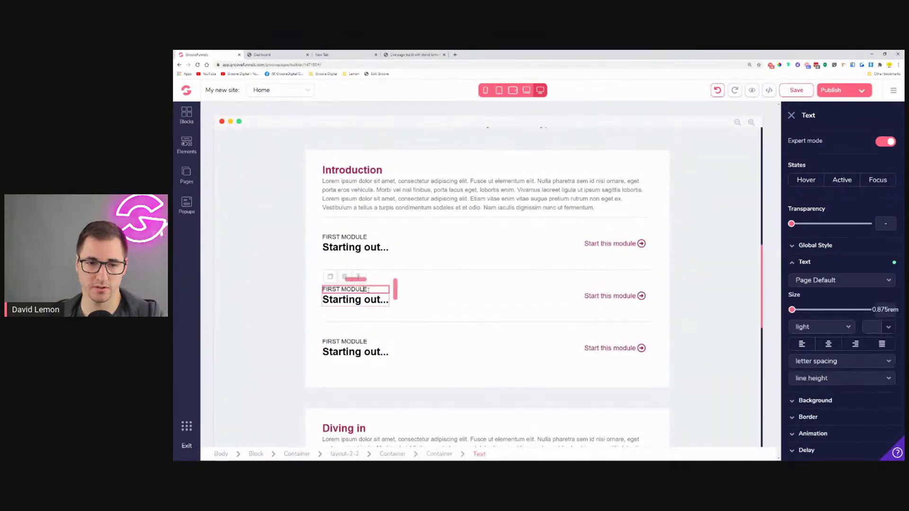
double_click(356, 289)
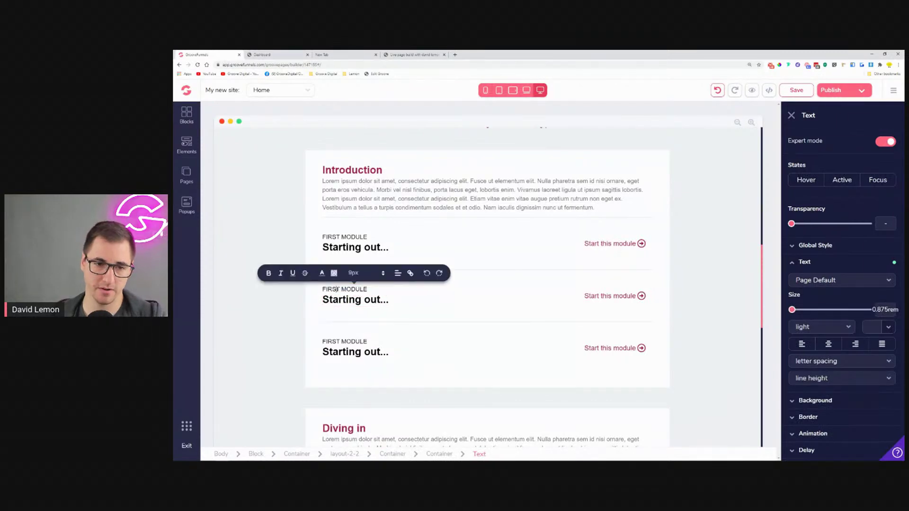
left_click(337, 289)
double_click(331, 290)
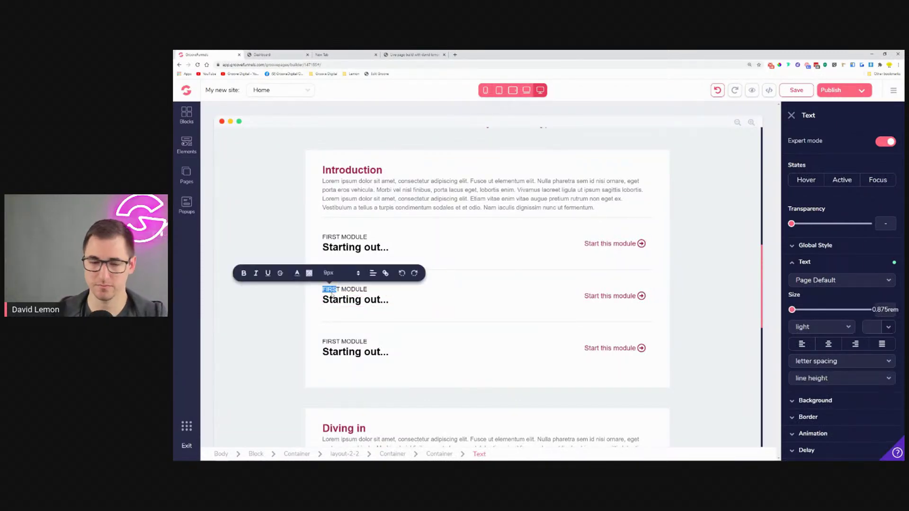
key("BackSpace")
type("S")
type("ECOND")
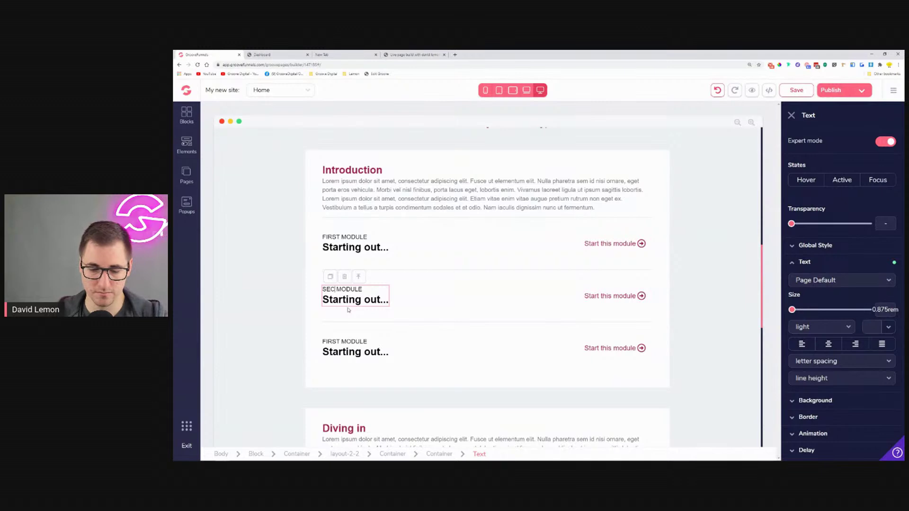
Step: Change the third row's label in the Introduction card to "THIRD MODULE"
left_click(337, 342)
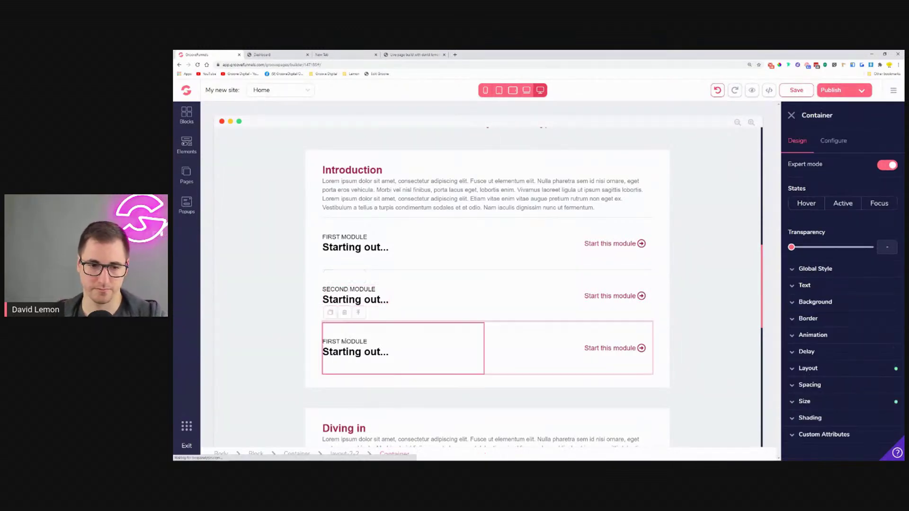
left_click(338, 342)
left_click(337, 341)
double_click(338, 342)
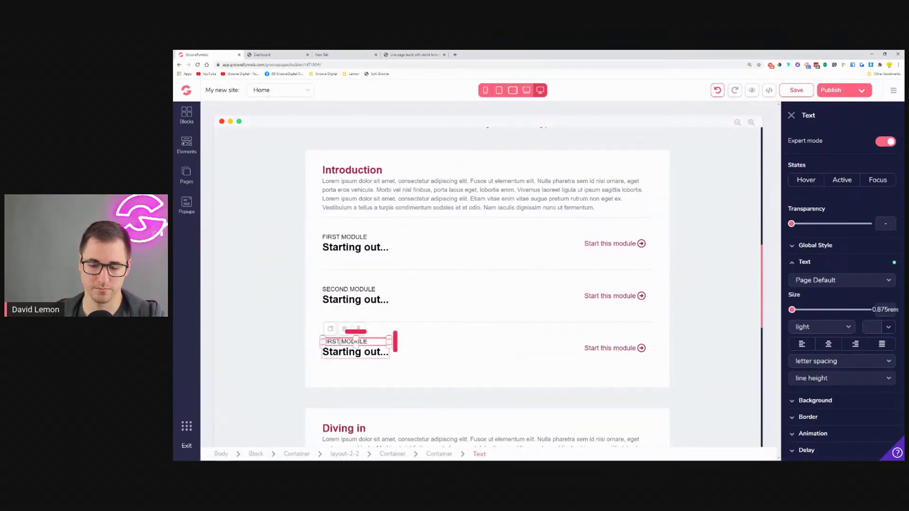
key("BackSpace")
type("THIR")
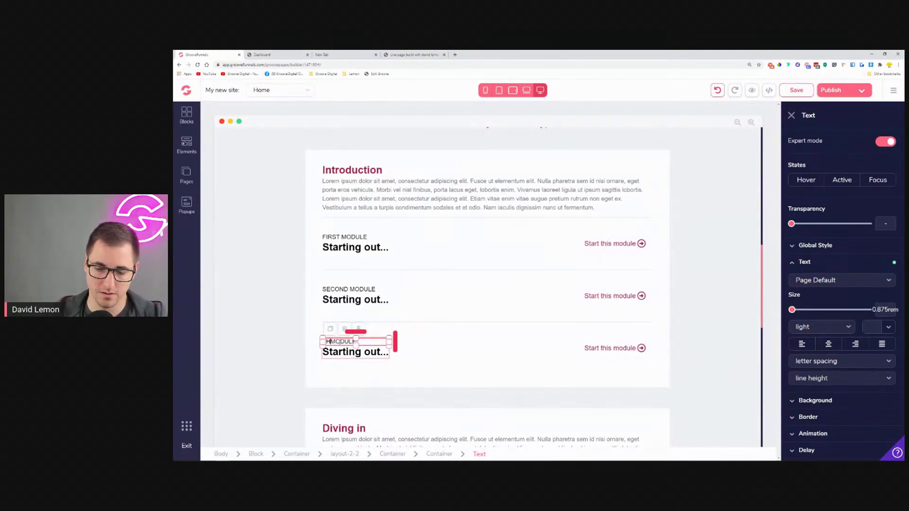
type("D")
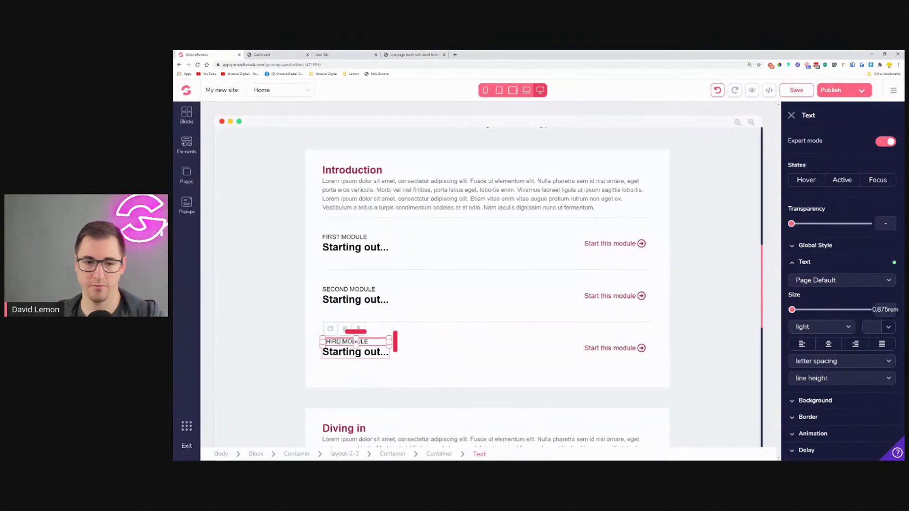
left_click(458, 358)
Step: Replace the second module's title in the Introduction card with "Introduction to live building", following the reference dashboard page
left_click(359, 299)
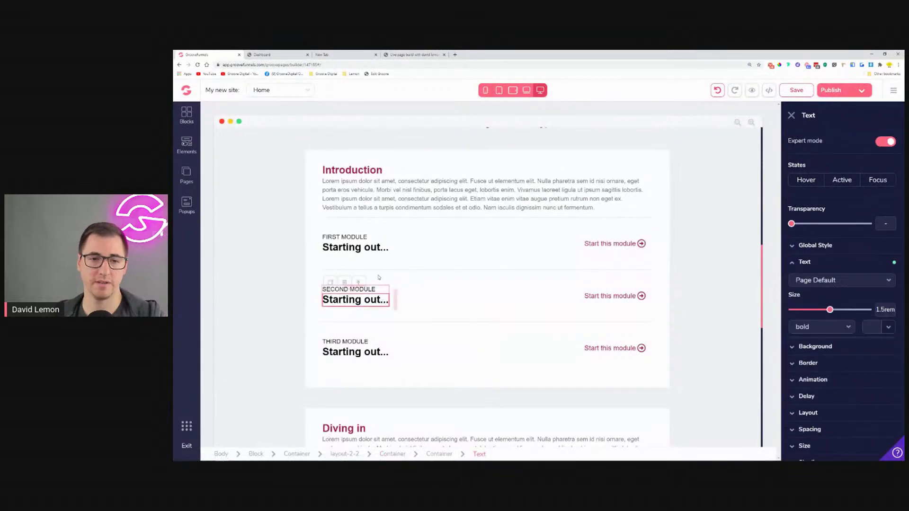
left_click(375, 261)
left_click(360, 247)
left_click(366, 299)
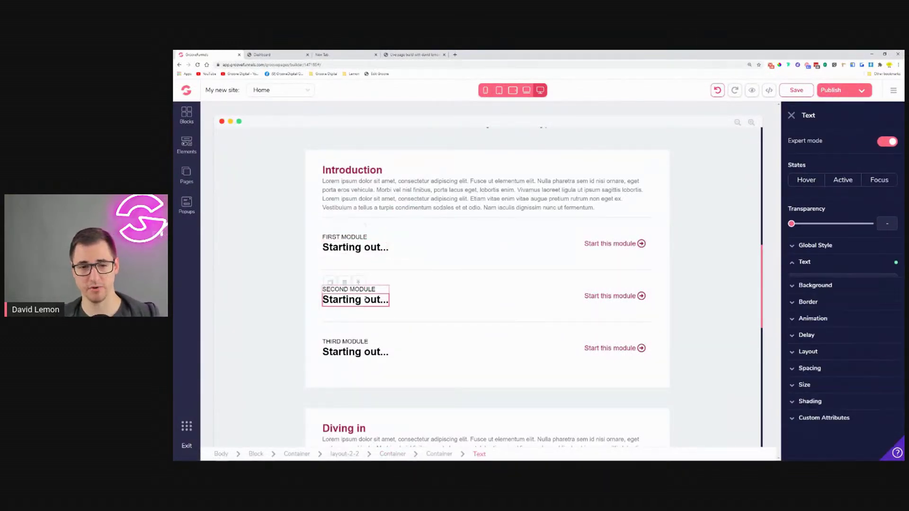
double_click(365, 298)
left_click(302, 54)
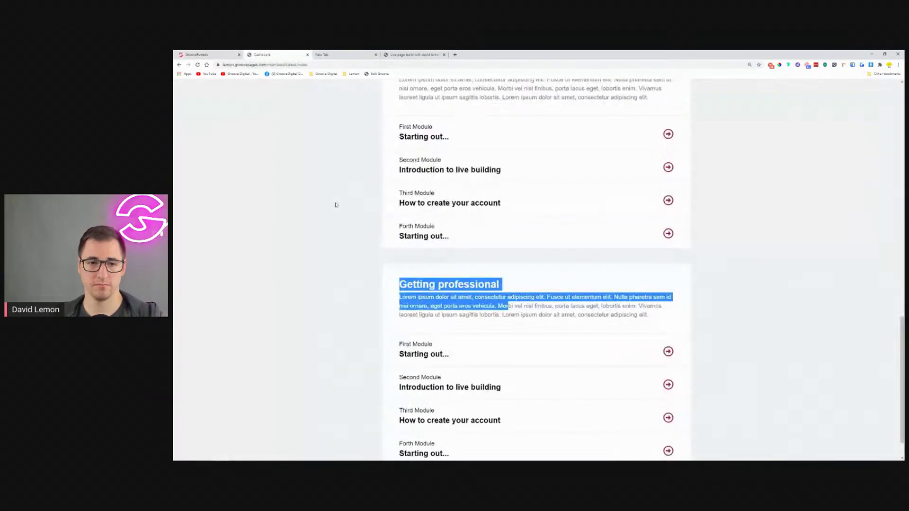
left_click(205, 54)
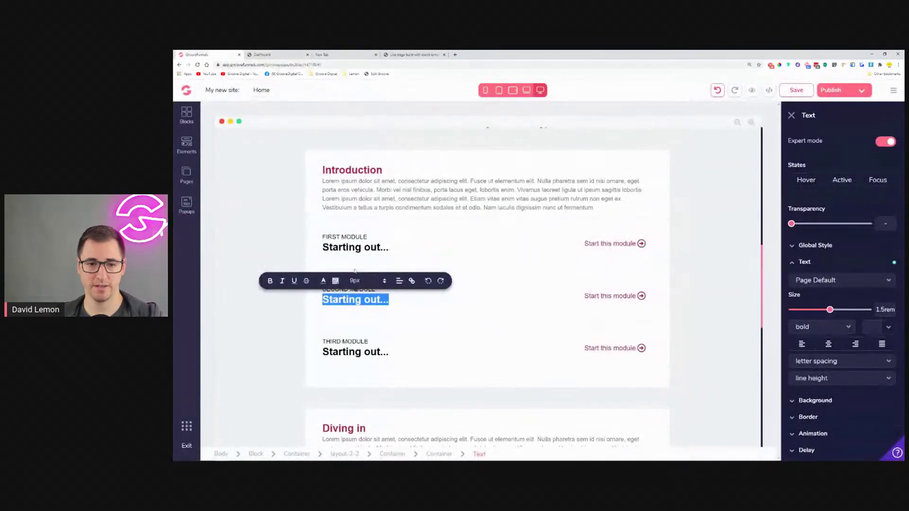
type("Introduc")
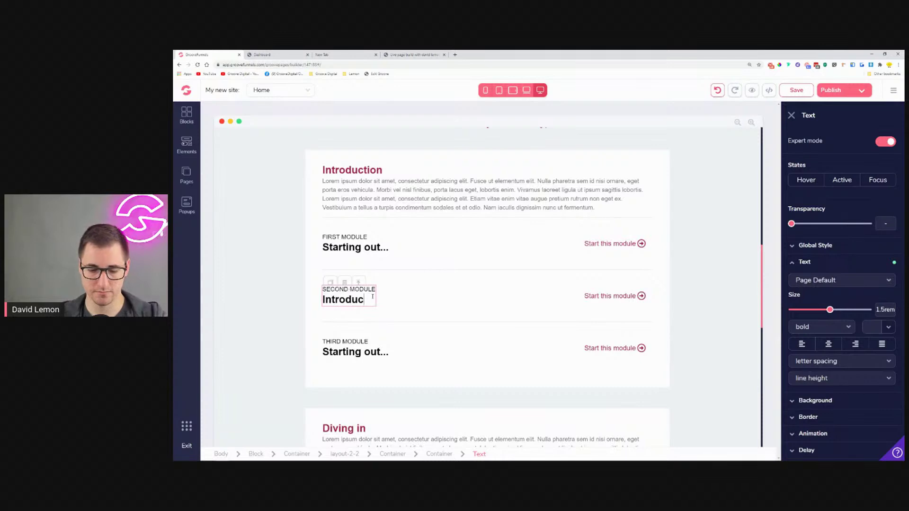
type("tion to liv")
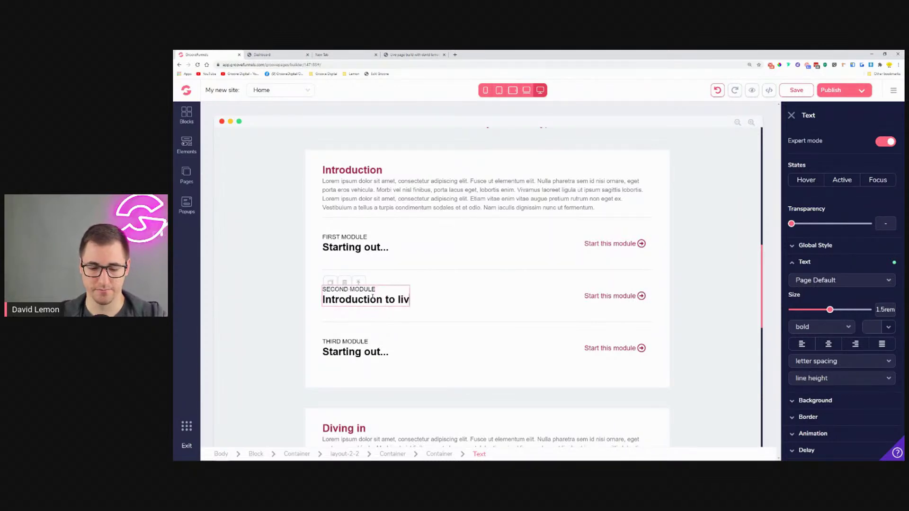
type("e building")
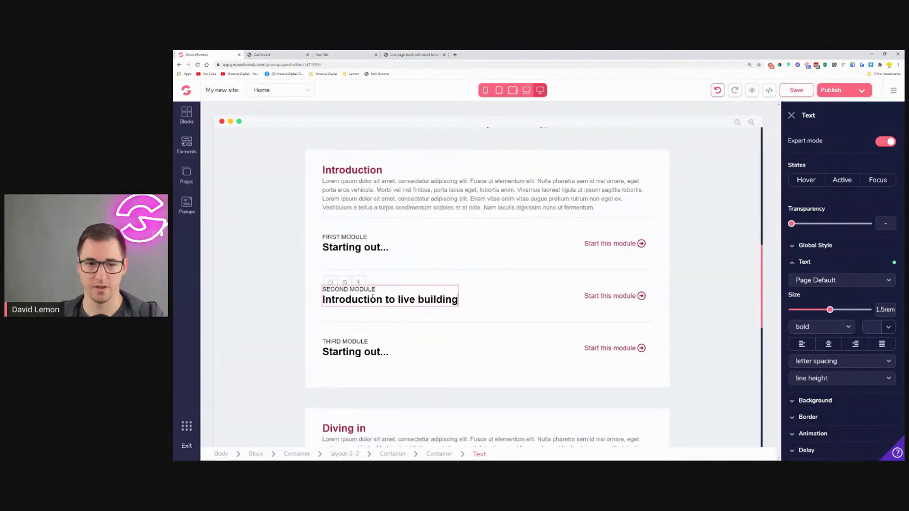
left_click(488, 304)
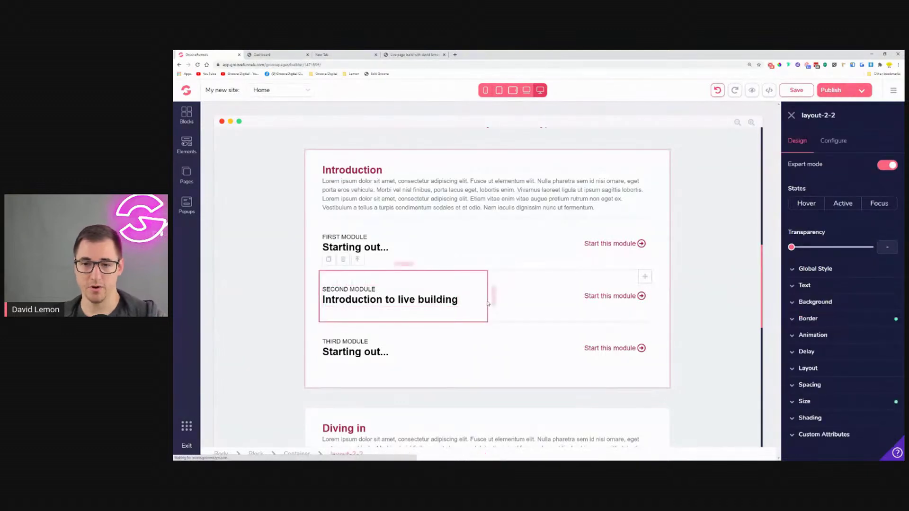
Step: Examine how the module rows in the reference dashboard's Introduction card look when pointed at, and return to the page builder
left_click(610, 300)
left_click(441, 240)
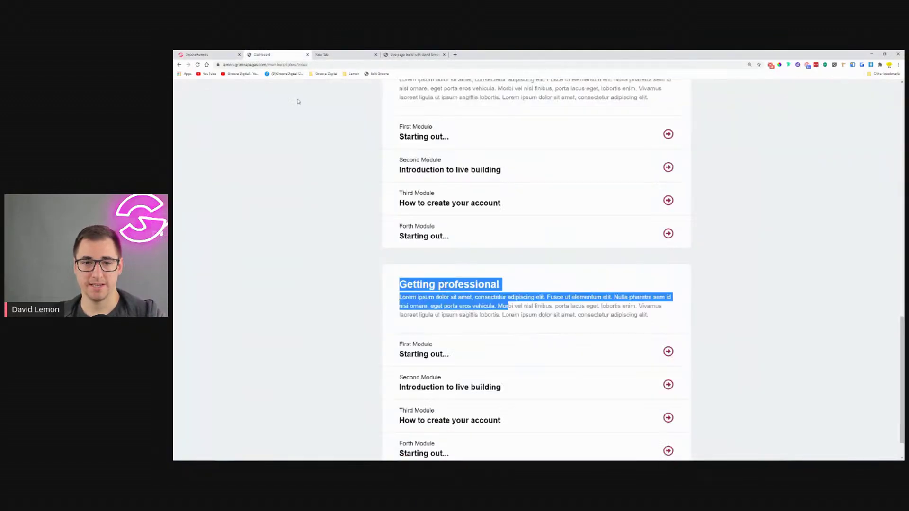
scroll(499, 235, "up", 6)
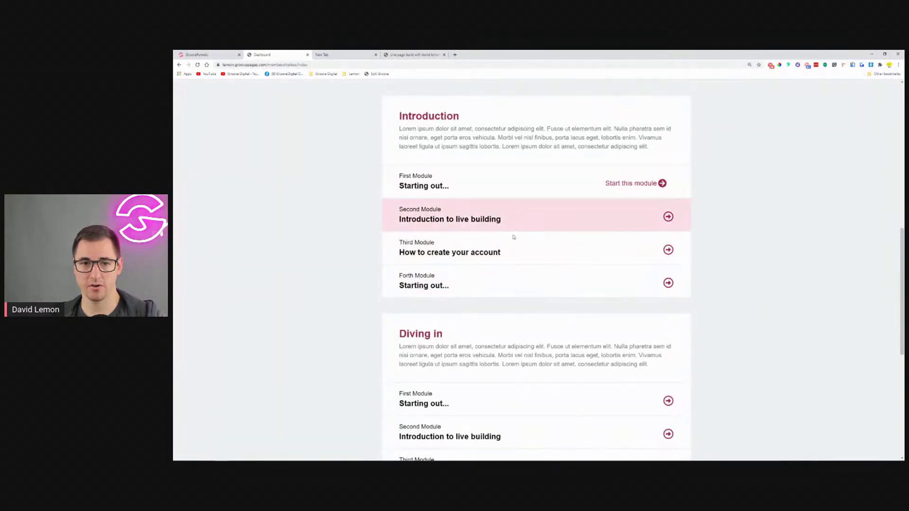
key("ctrl+shift+Tab")
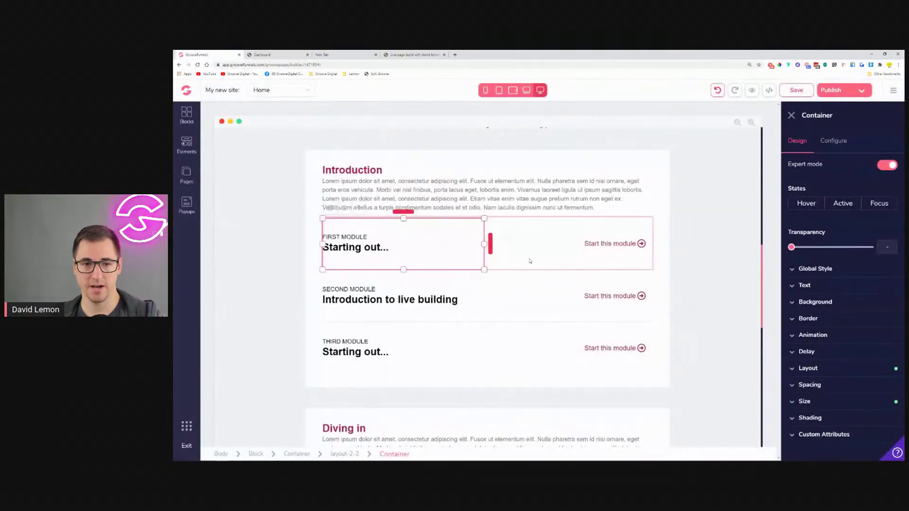
Step: Give the first module row's whole layout in the Introduction card a hover-state background color of #FCDEE7
left_click(530, 261)
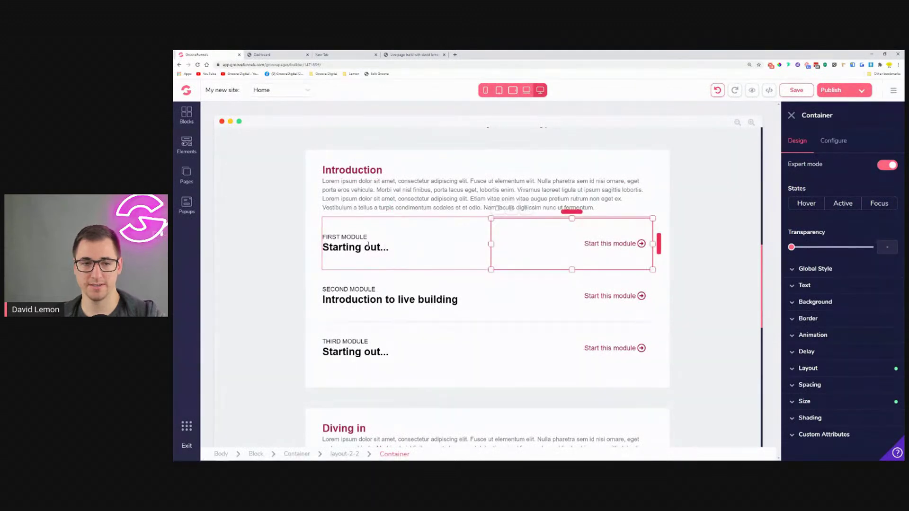
left_click(406, 235)
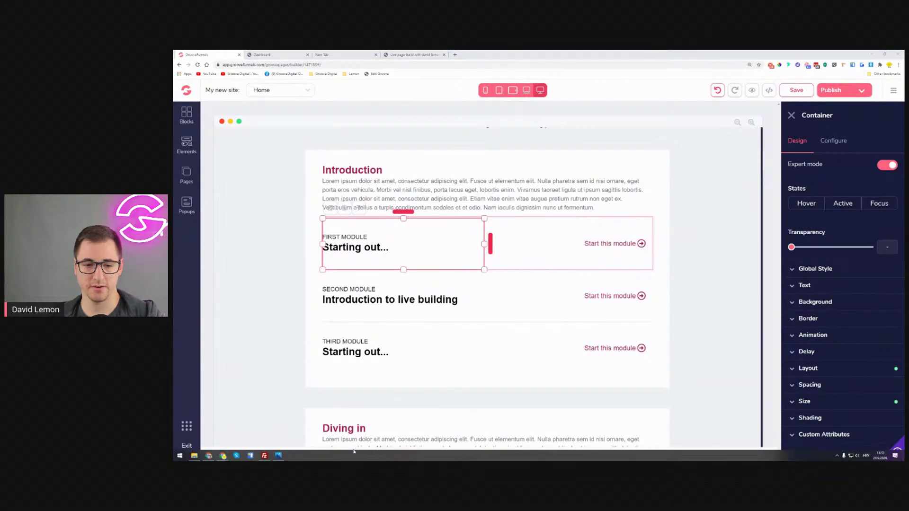
left_click(294, 386)
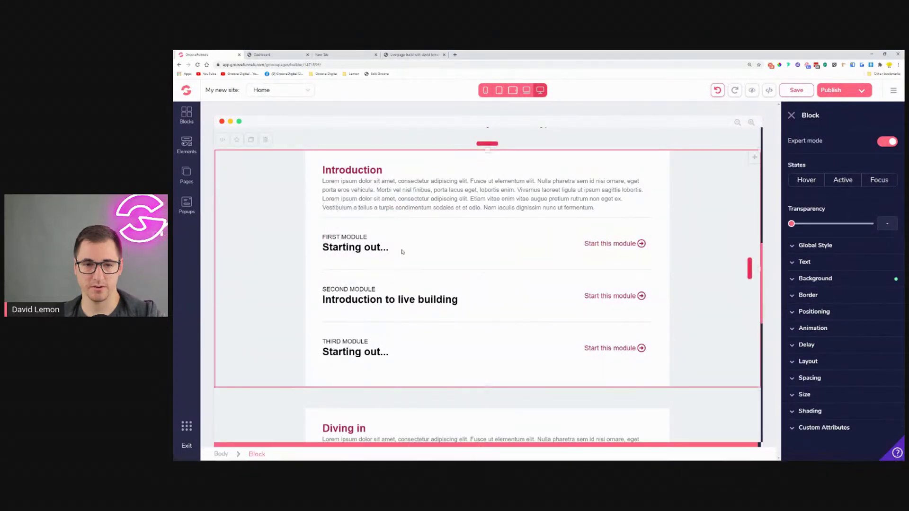
left_click(400, 238)
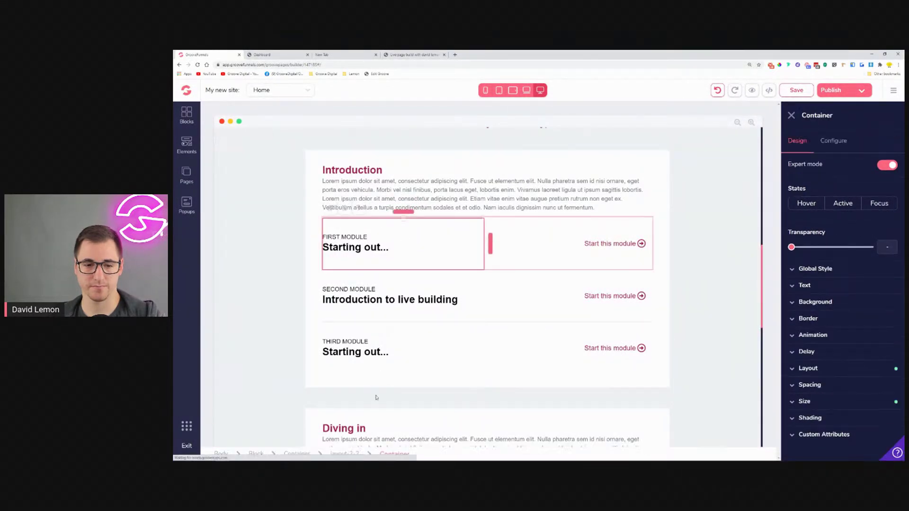
left_click(346, 454)
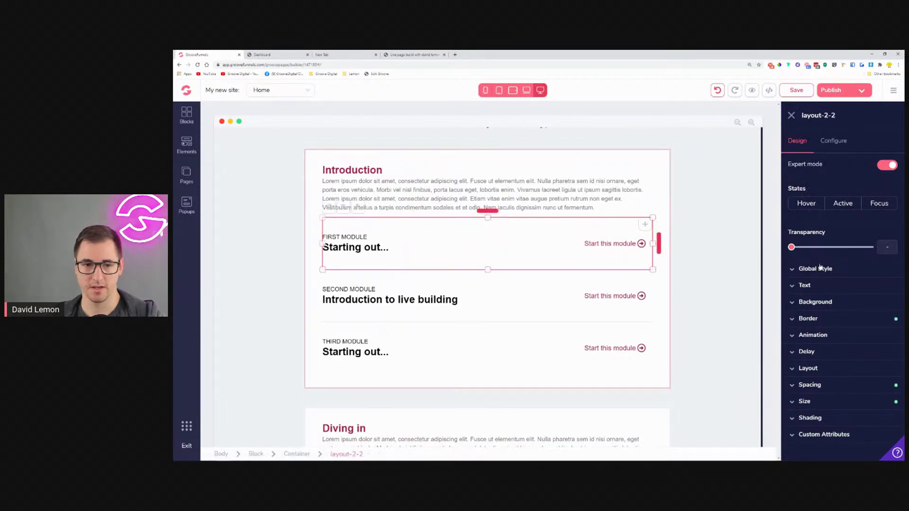
left_click(807, 203)
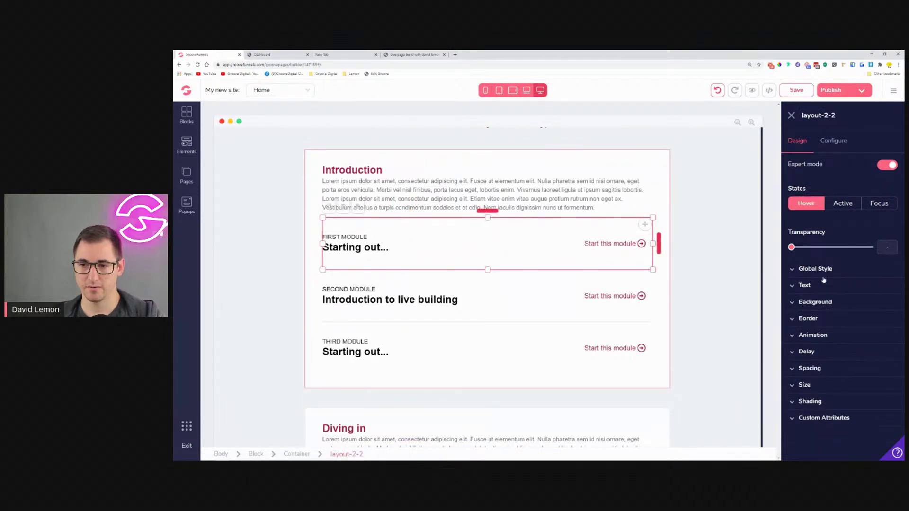
left_click(815, 301)
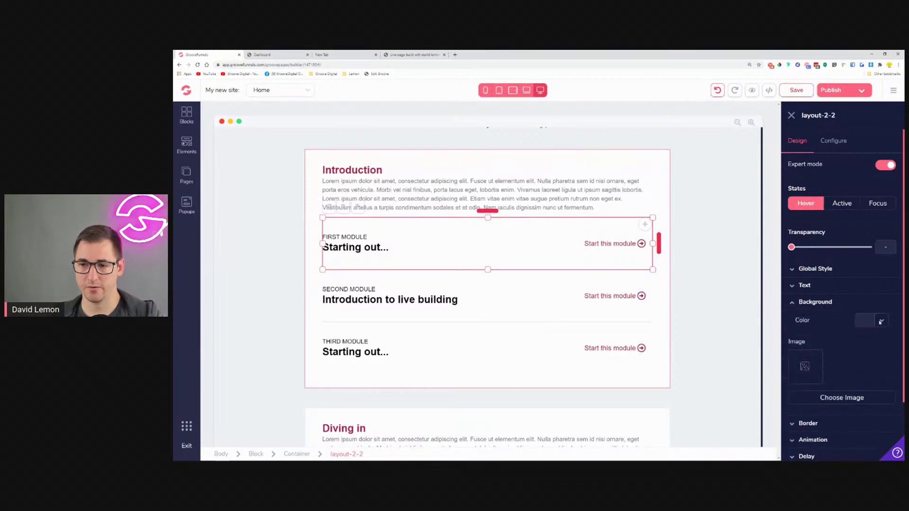
left_click(871, 320)
mouse_move(829, 367)
left_click(830, 438)
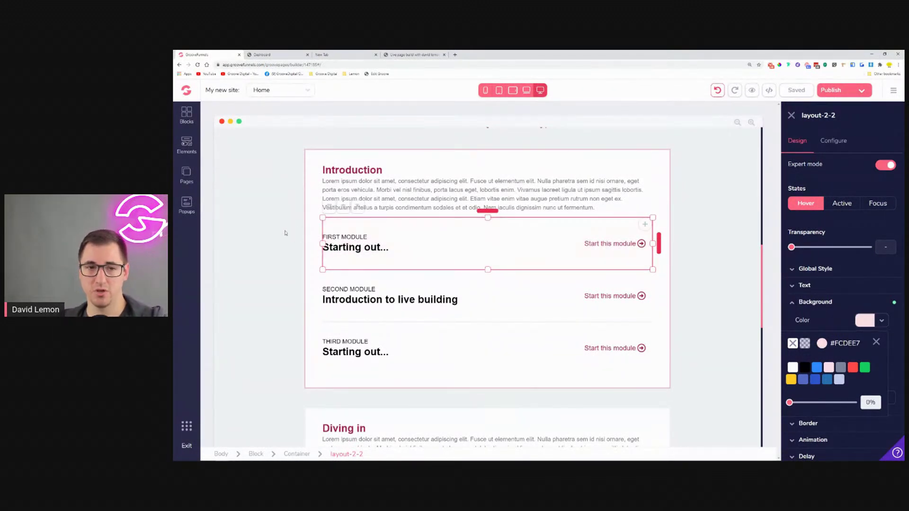
Step: Remove the left and right padding from the Introduction card's outer container
left_click(312, 169)
left_click(843, 363)
left_click(818, 414)
left_click(865, 415, "shift")
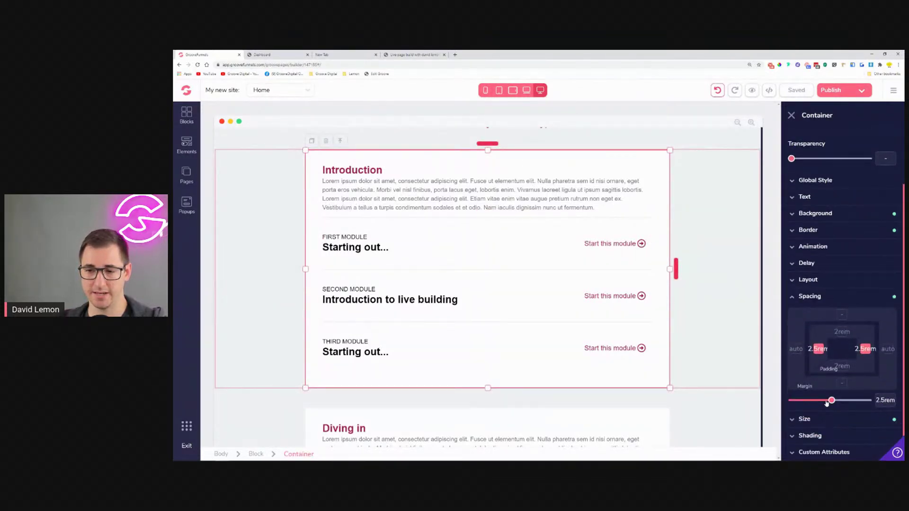
left_click_drag(827, 401, 788, 402)
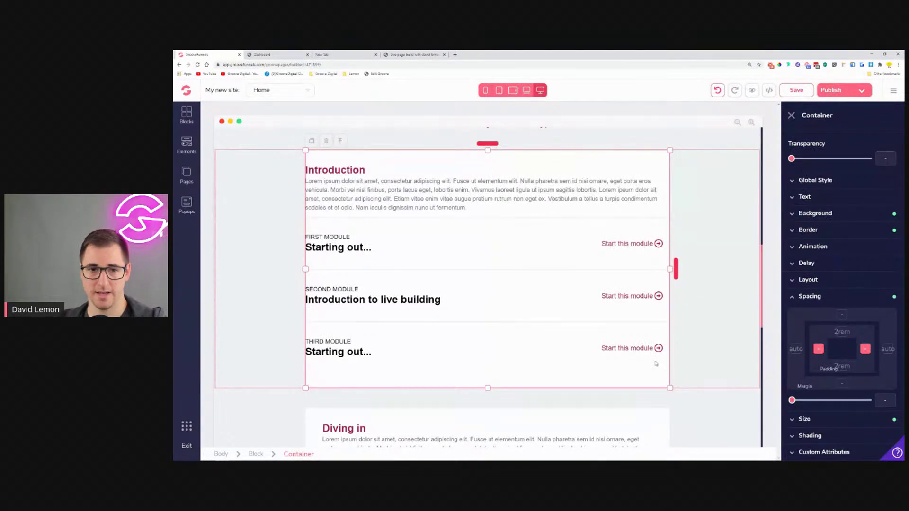
Step: Set the first module row layout's left and right padding to 2.5rem
left_click(414, 232)
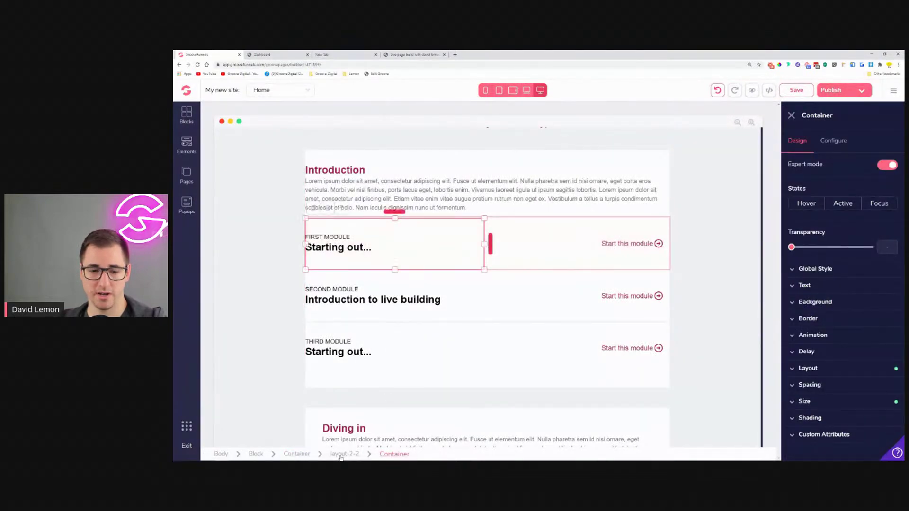
left_click(342, 455)
left_click(829, 385)
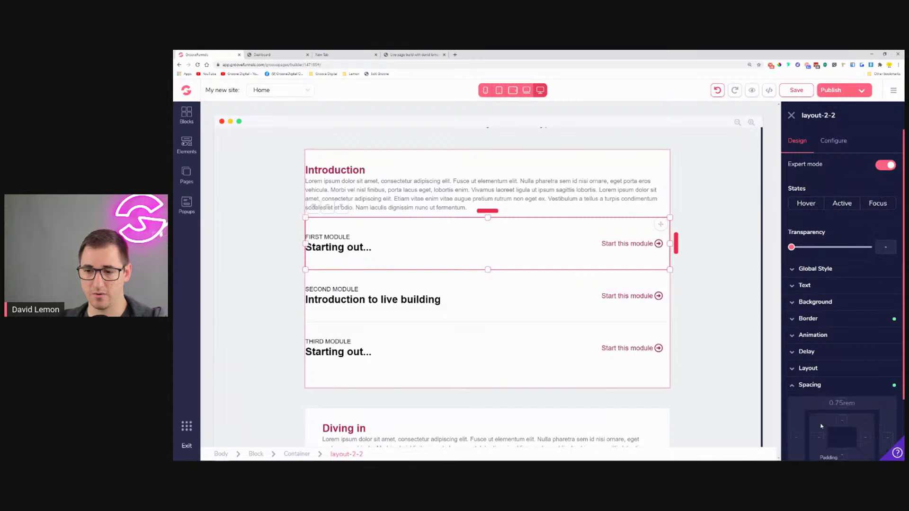
left_click(822, 437)
scroll(824, 416, "down", 2)
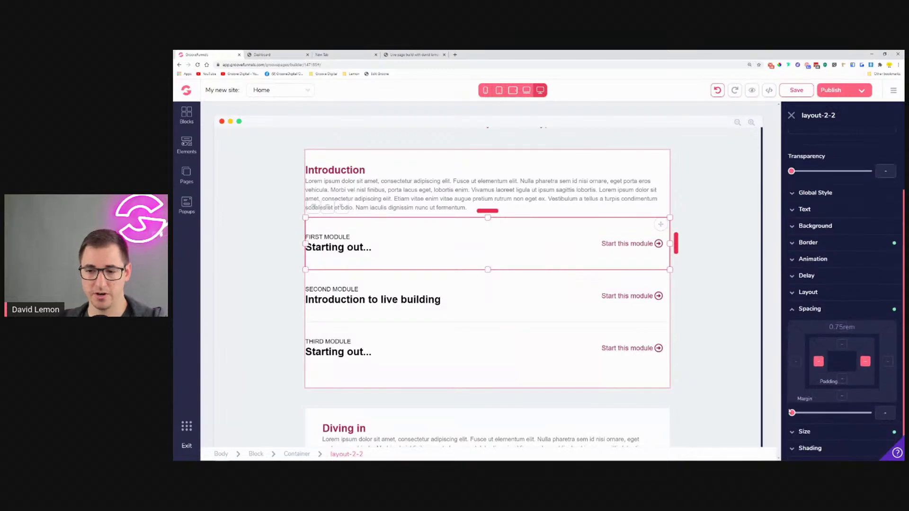
left_click_drag(795, 416, 832, 418)
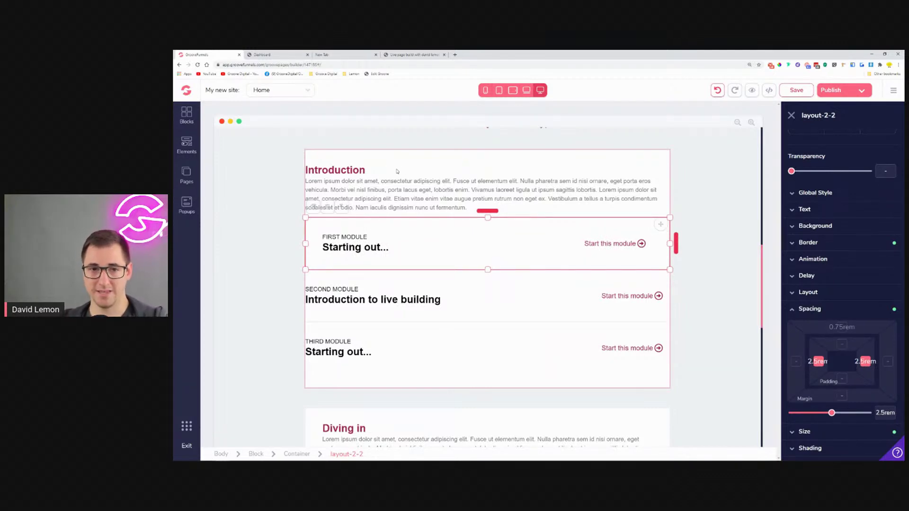
Step: Set the left and right padding of the container holding the Introduction title and text to 2.5rem
left_click(397, 172)
left_click(369, 190)
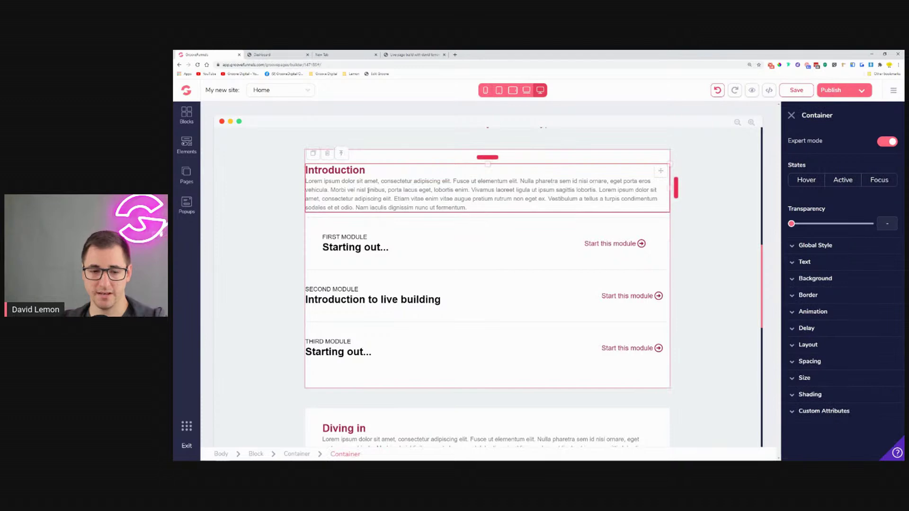
left_click(809, 362)
left_click(863, 416)
scroll(843, 407, "down", 2)
left_click_drag(791, 401, 832, 402)
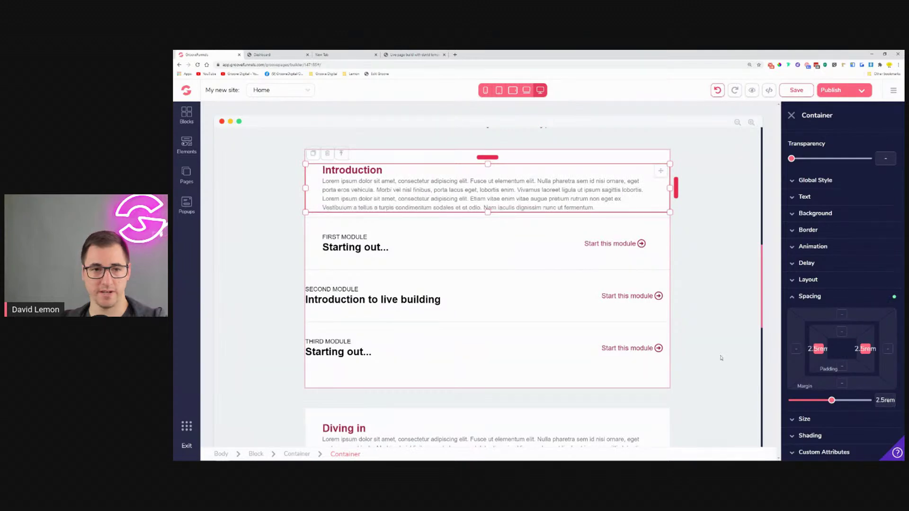
left_click(284, 246)
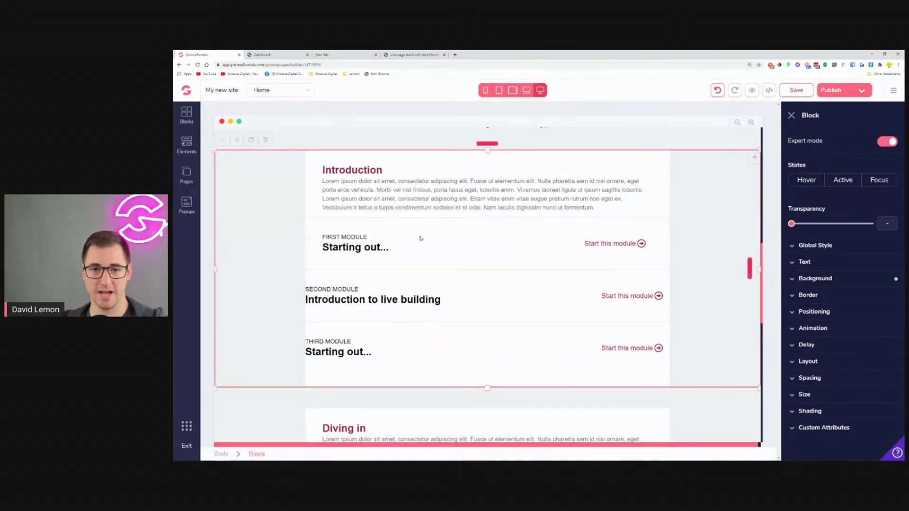
Step: Give the first module row's whole layout in the Introduction card the hover-state background color #FCDEE7
left_click(468, 229)
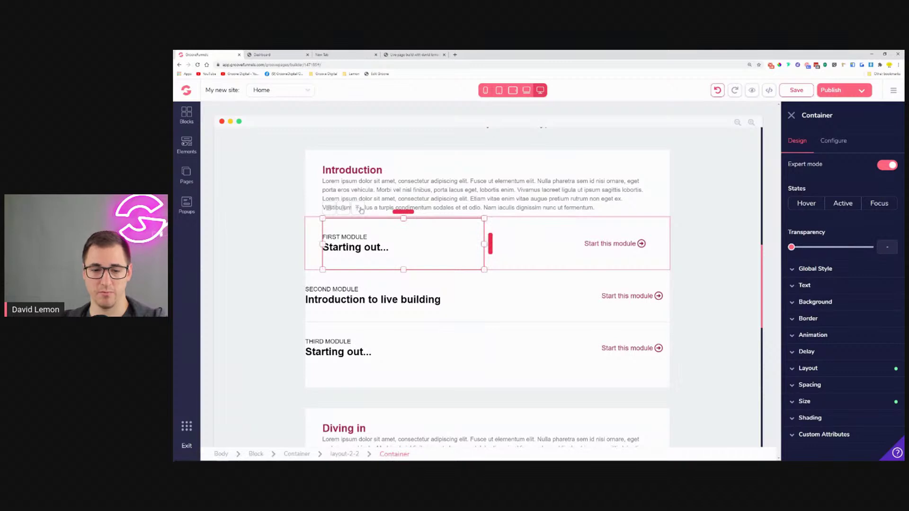
left_click(344, 454)
left_click(807, 204)
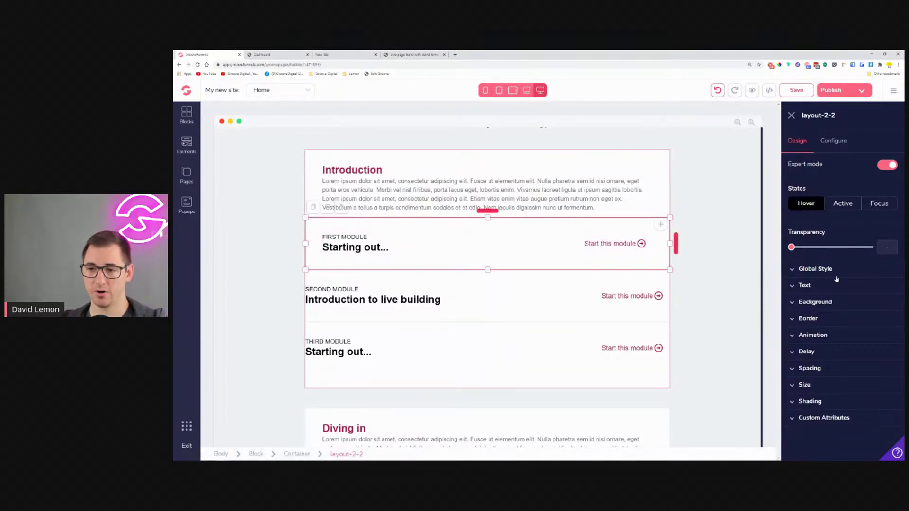
left_click(839, 303)
left_click(867, 320)
mouse_move(830, 378)
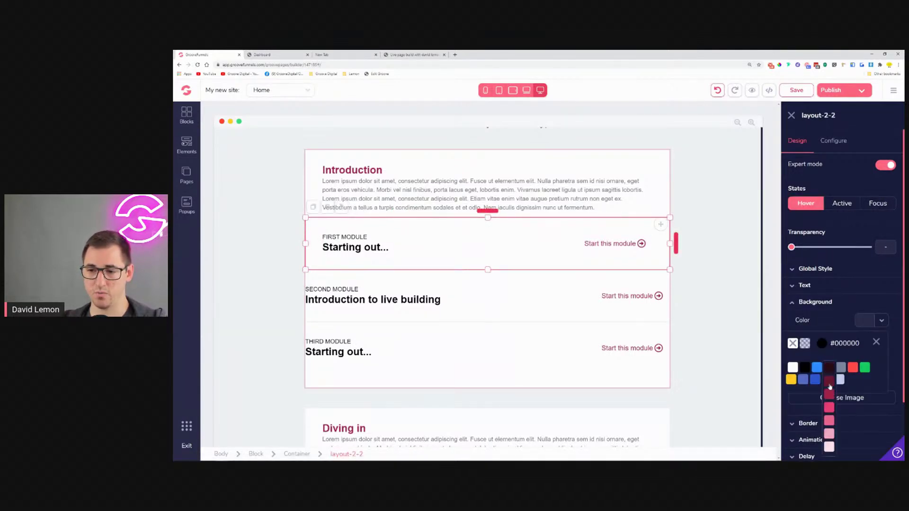
left_click(831, 450)
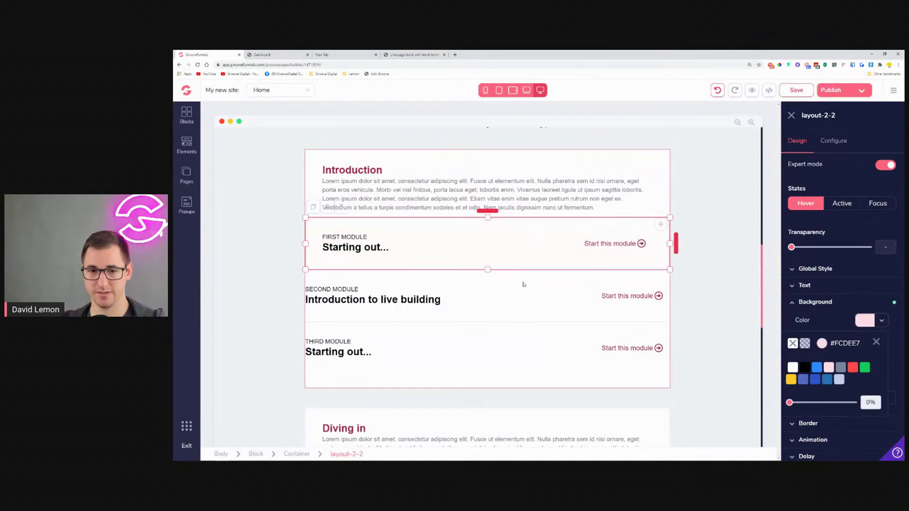
Step: Set the left and right padding of the second module row's layout in the Introduction card to 2.5rem
left_click(502, 290)
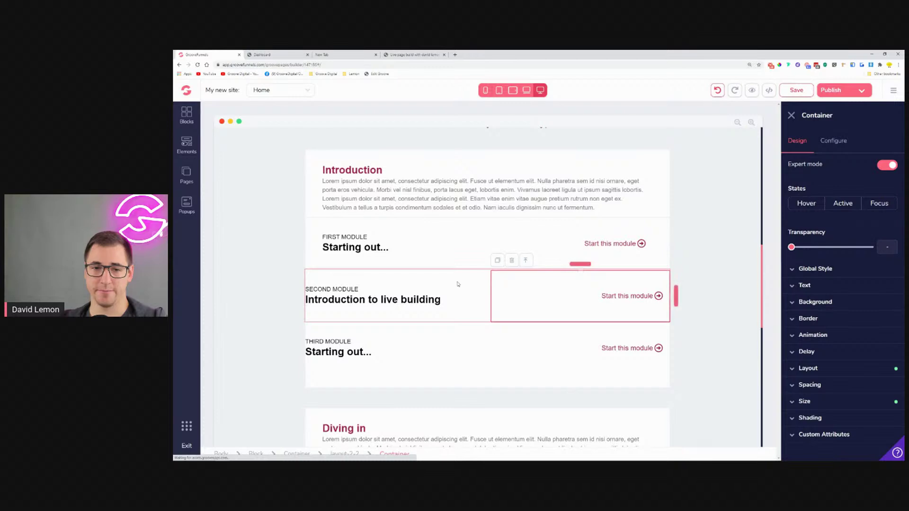
left_click(525, 260)
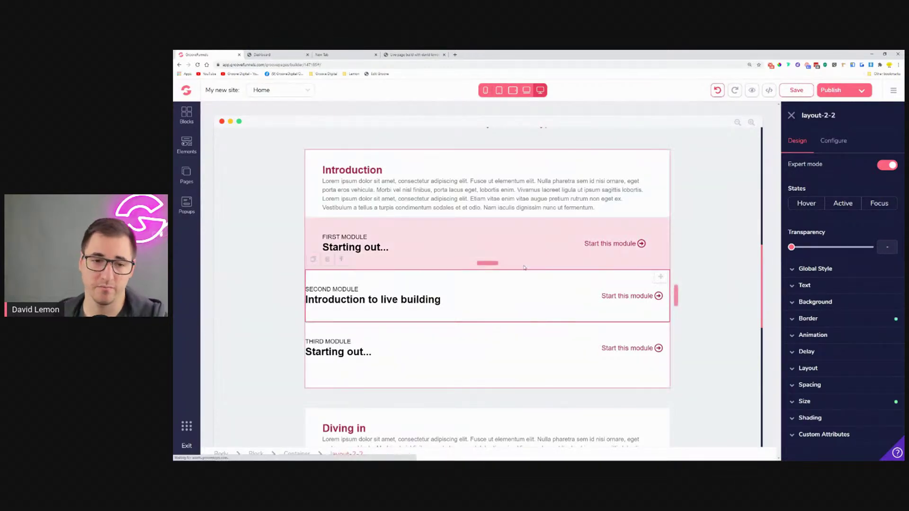
left_click(810, 385)
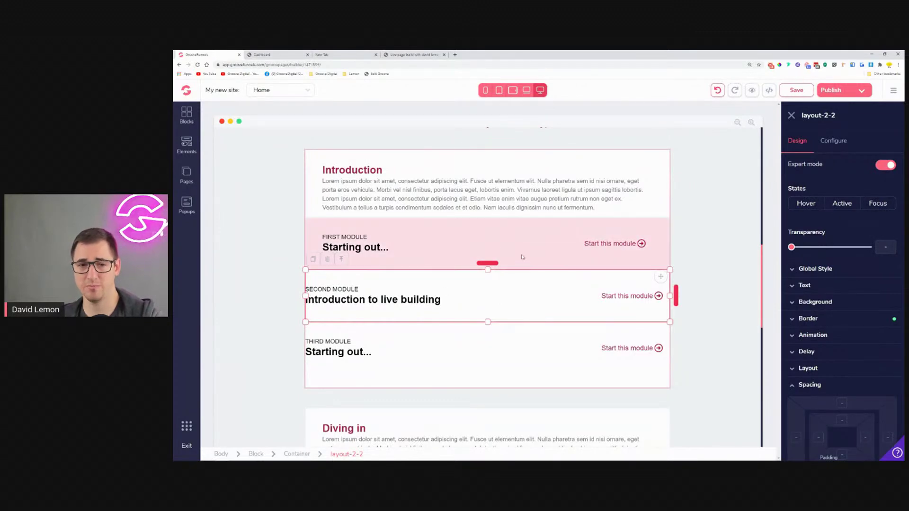
scroll(817, 408, "down", 1)
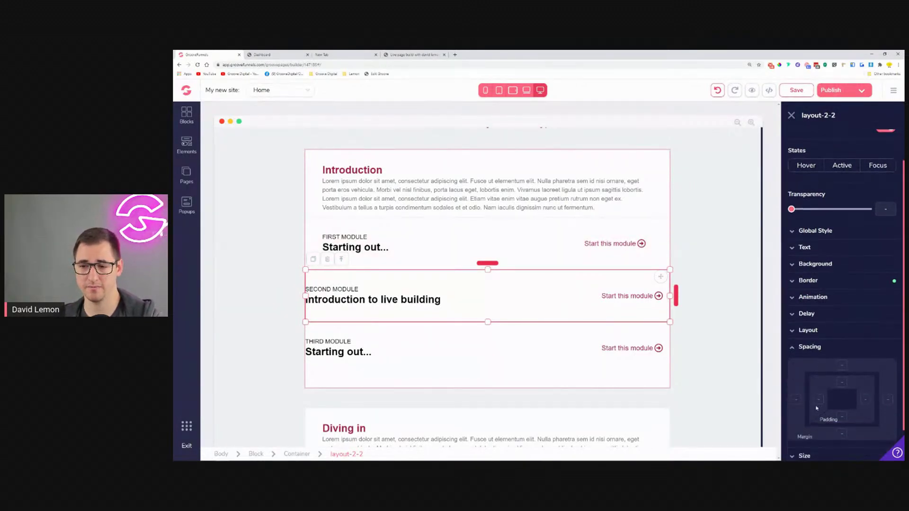
left_click(819, 400)
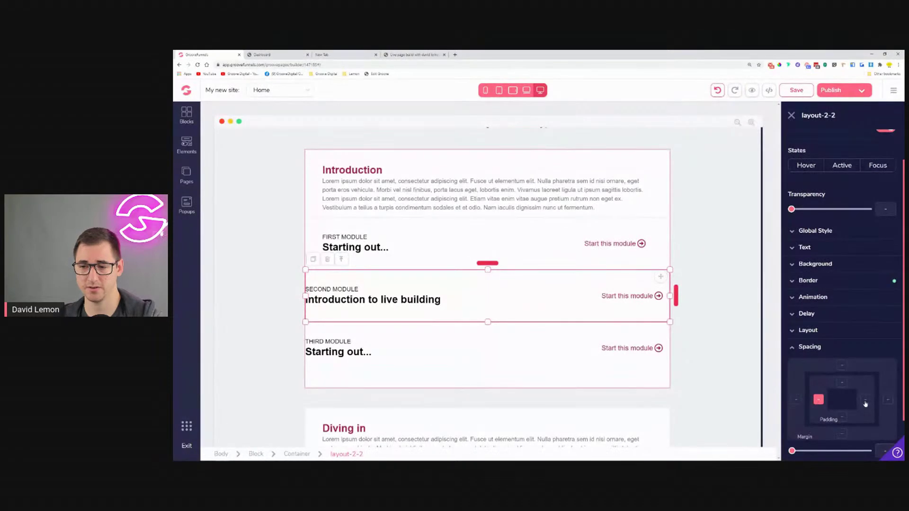
left_click_drag(800, 454, 832, 453)
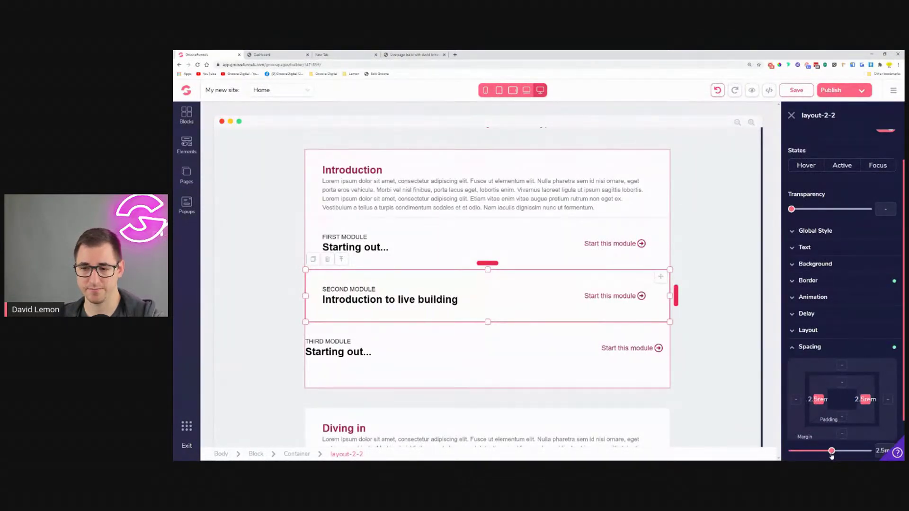
Step: Set the left and right padding of the third module row's layout in the Introduction card to 2.5rem
left_click(420, 342)
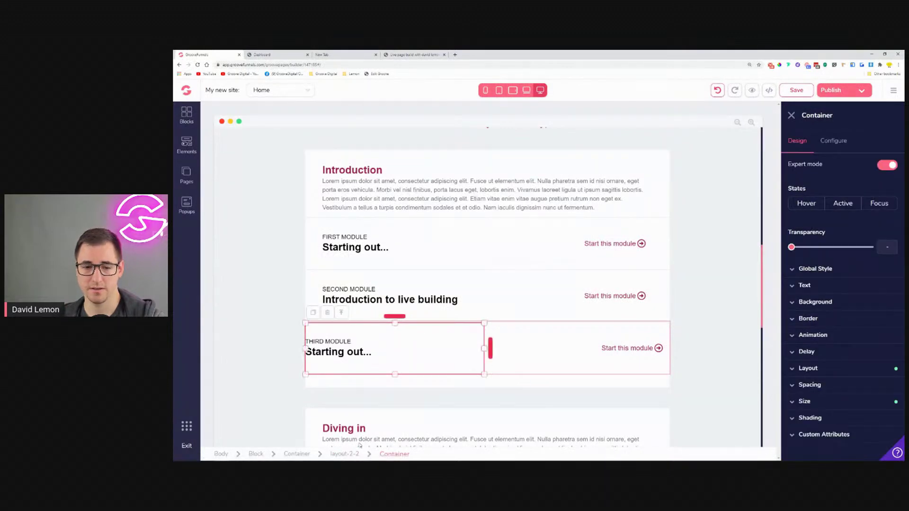
left_click(347, 454)
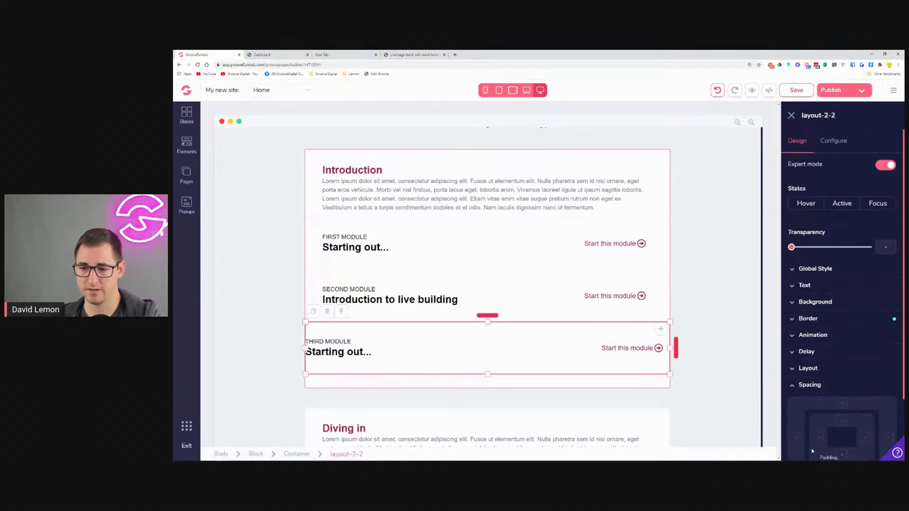
scroll(806, 409, "down", 2)
left_click_drag(801, 403, 832, 408)
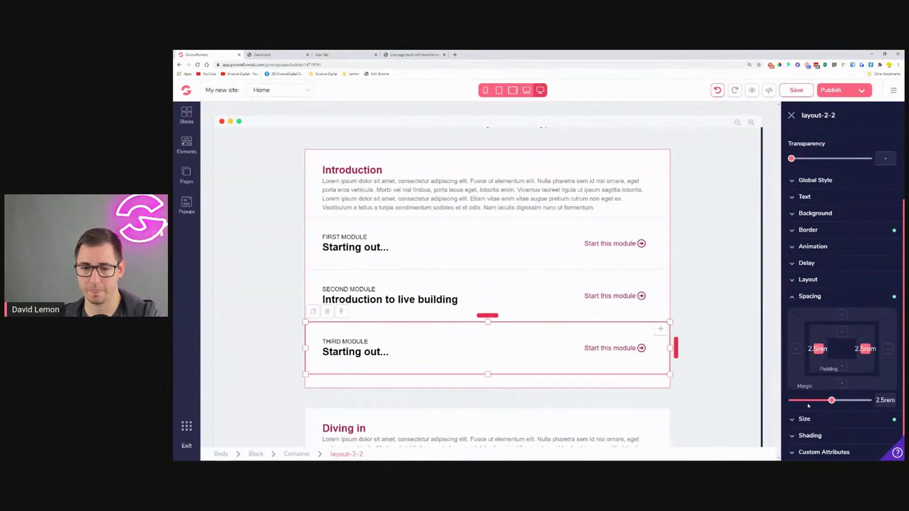
Step: Give the second module row's layout in the Introduction card the lightest pink swatch as its hover-state background color
left_click(512, 283)
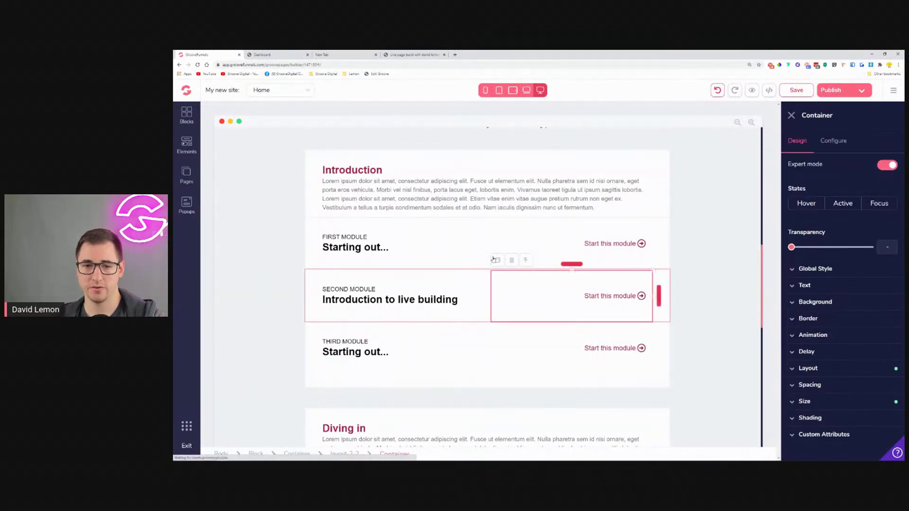
left_click(356, 455)
left_click(806, 204)
left_click(816, 302)
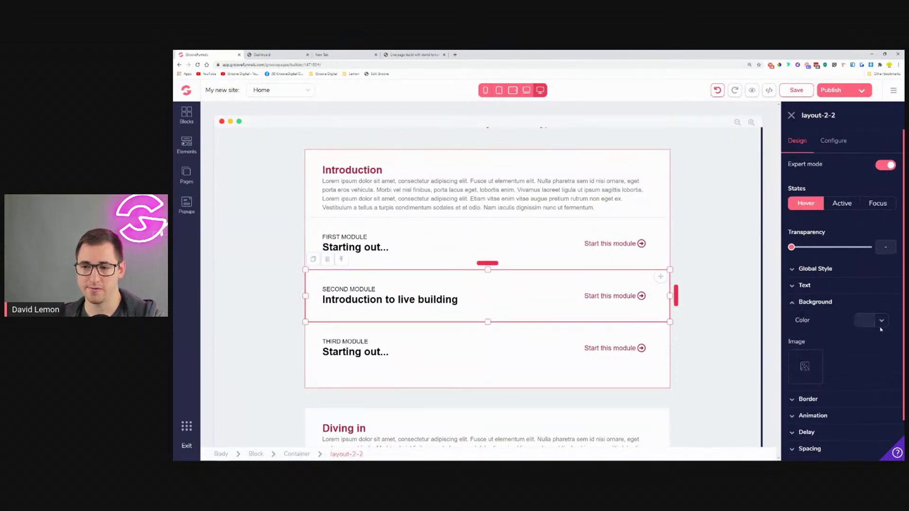
left_click(871, 320)
mouse_move(829, 383)
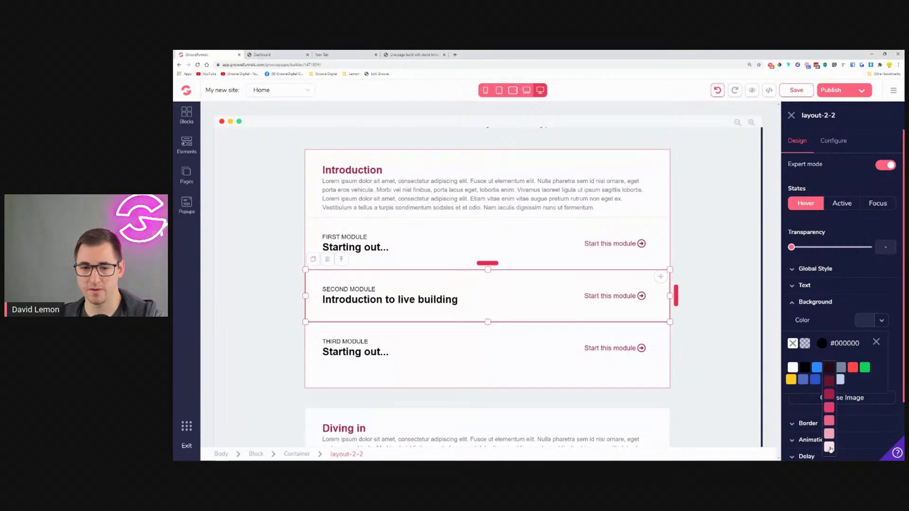
left_click(830, 448)
Step: Give the third module row's layout in the Introduction card the lightest pink swatch as its hover-state background color
left_click(497, 346)
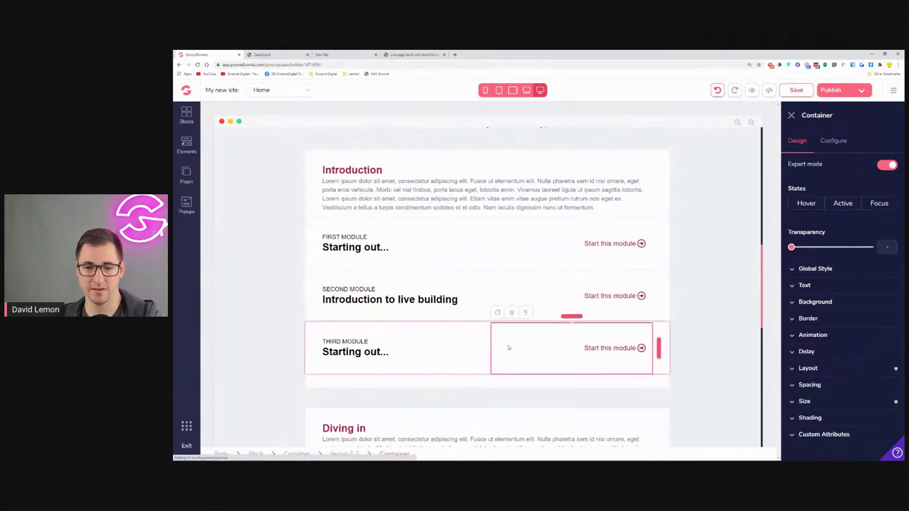
left_click(524, 313)
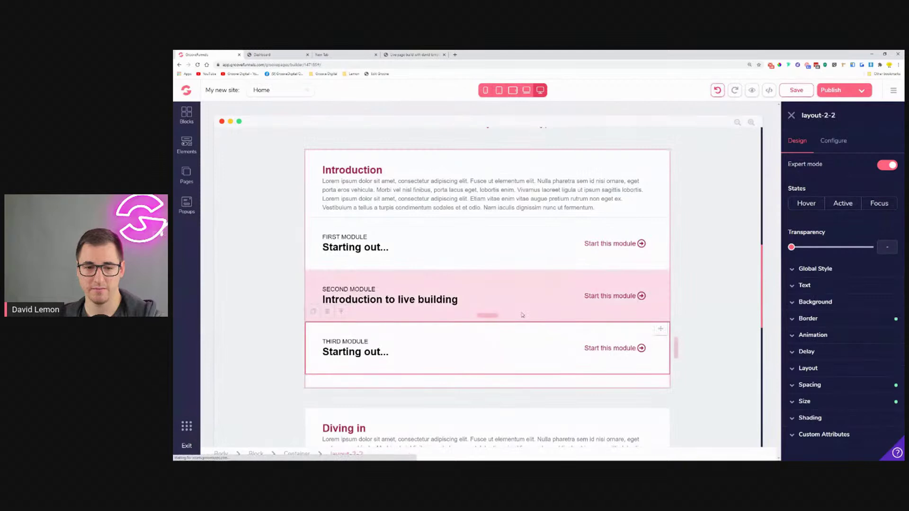
left_click(809, 204)
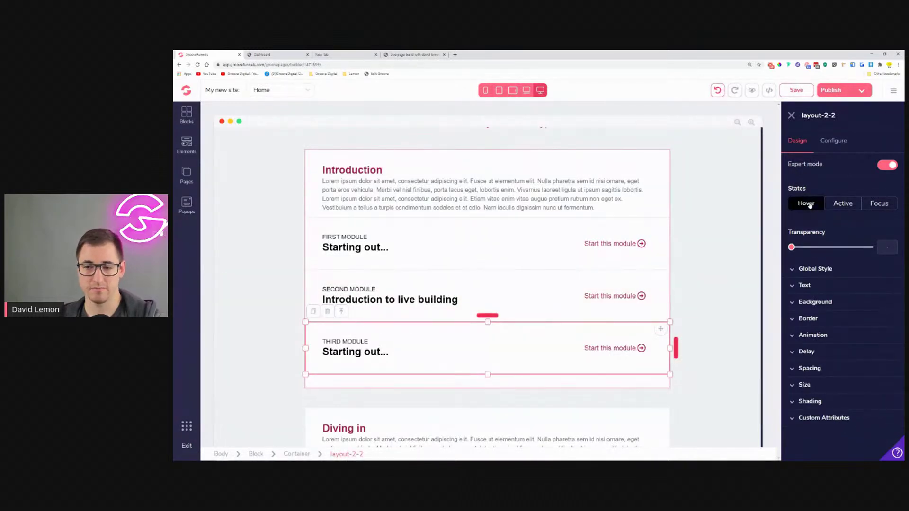
left_click(829, 369)
left_click(830, 369)
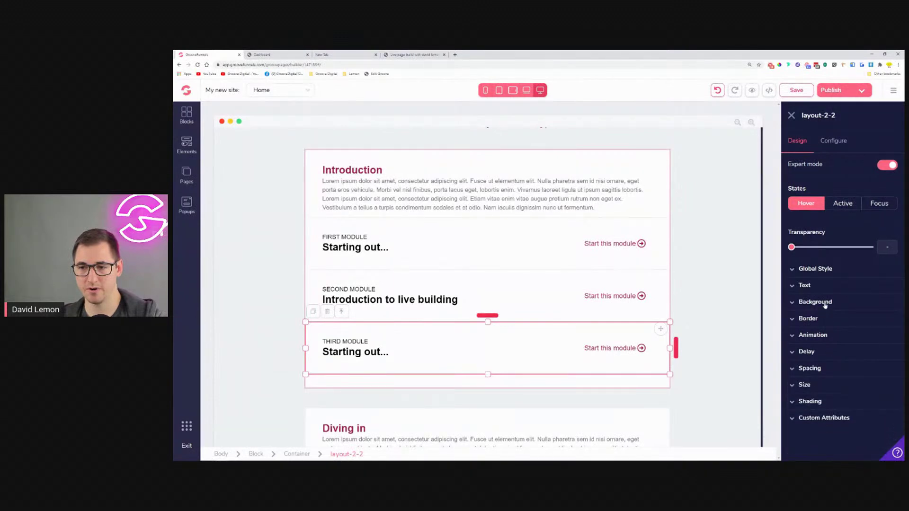
left_click(828, 302)
left_click(882, 322)
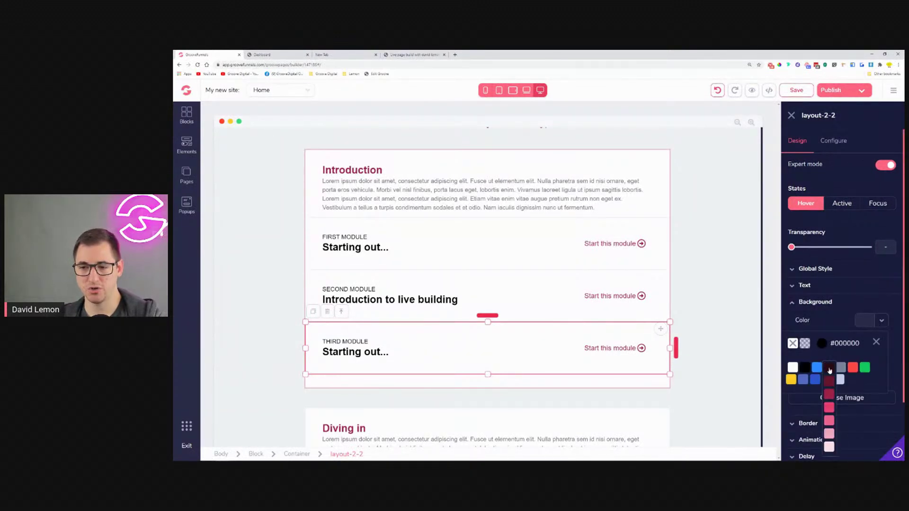
mouse_move(828, 373)
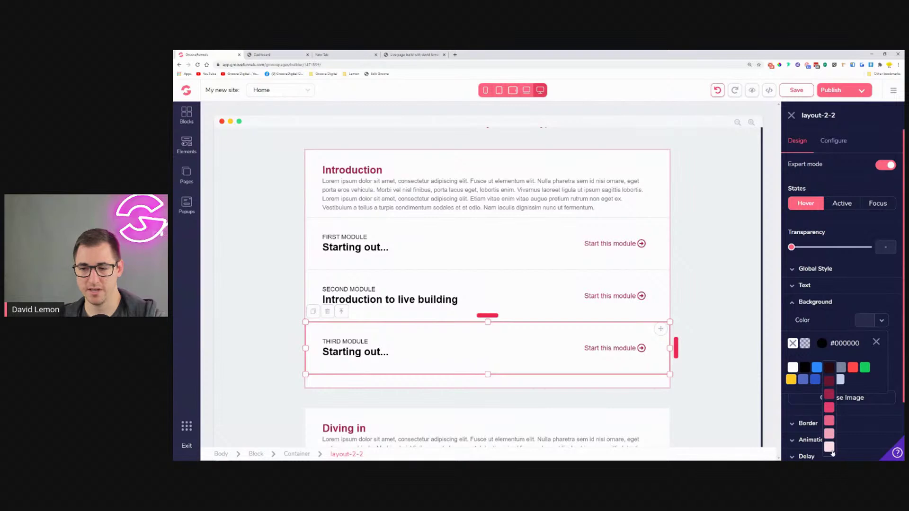
left_click(830, 447)
Step: Remove the bottom padding from the Introduction card's outer container and save the page
left_click(670, 387)
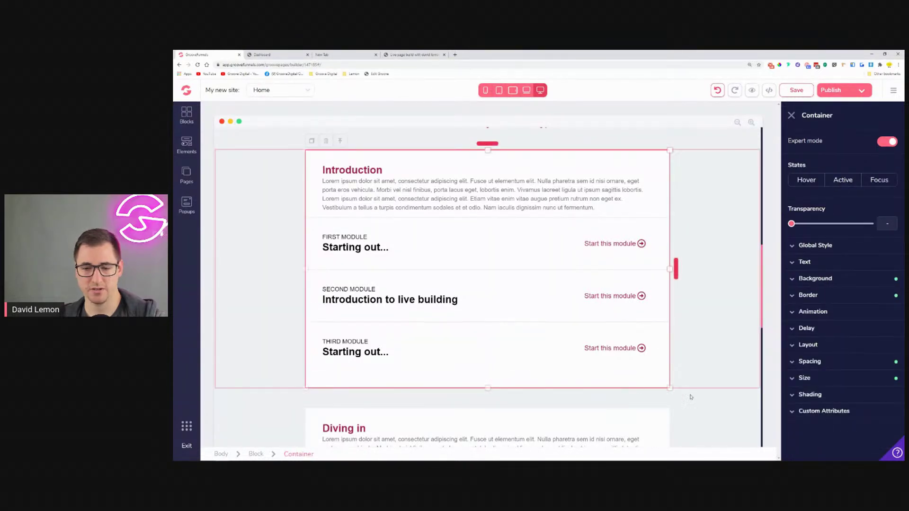
left_click(857, 362)
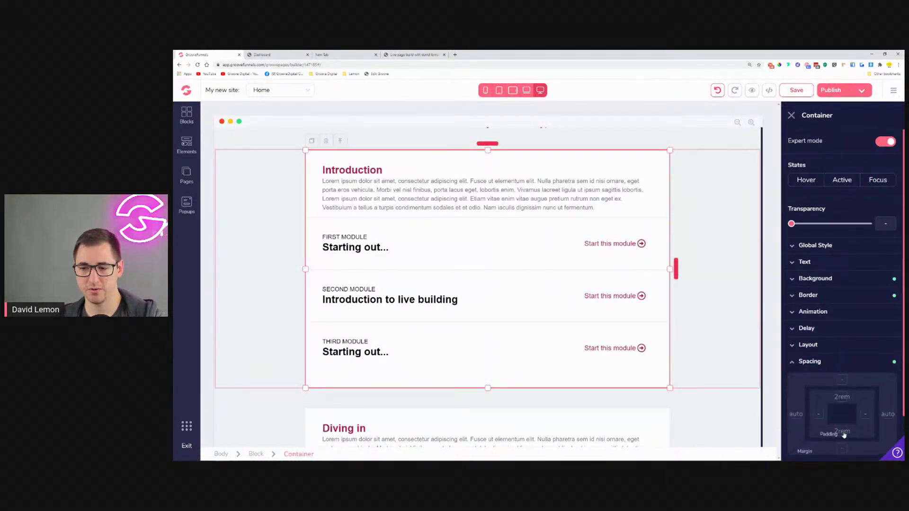
left_click(843, 432)
mouse_move(826, 403)
left_mouse_down()
mouse_move(791, 403)
mouse_move(820, 404)
left_mouse_up()
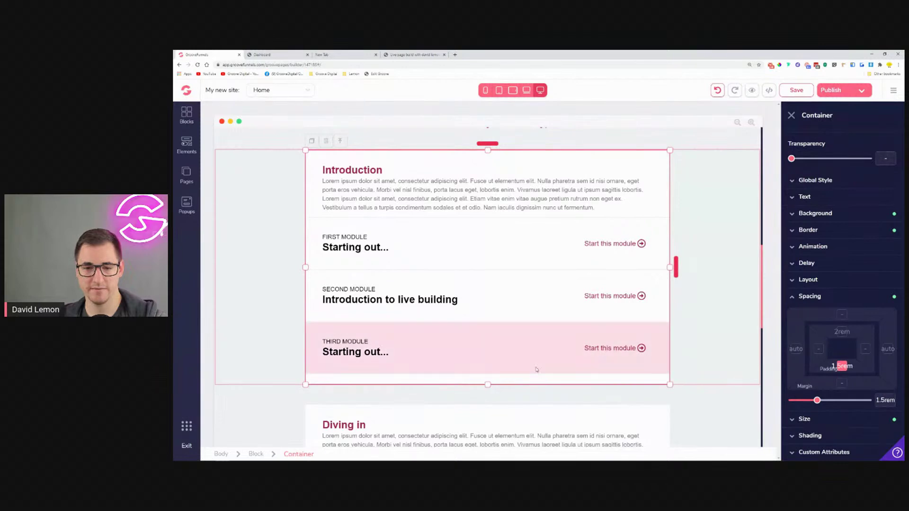
left_click_drag(817, 400, 792, 400)
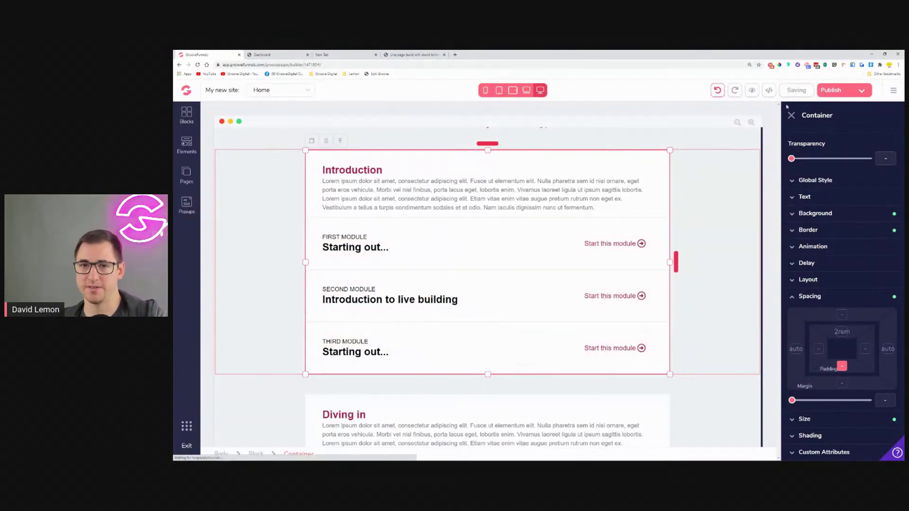
Step: Examine the copyright footer at the end of the reference dashboard and return to the page builder
scroll(652, 231, "down", 9)
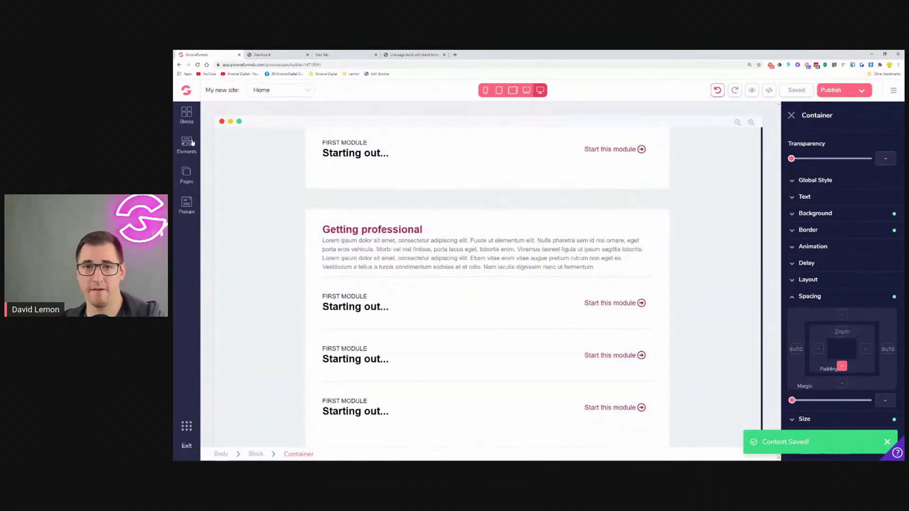
left_click(270, 55)
scroll(370, 311, "down", 5)
left_click_drag(576, 449, 453, 448)
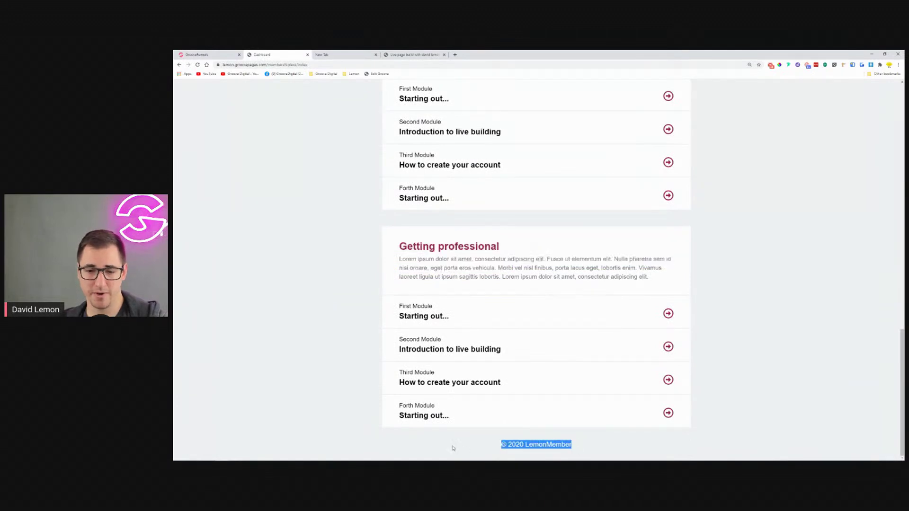
left_click(204, 55)
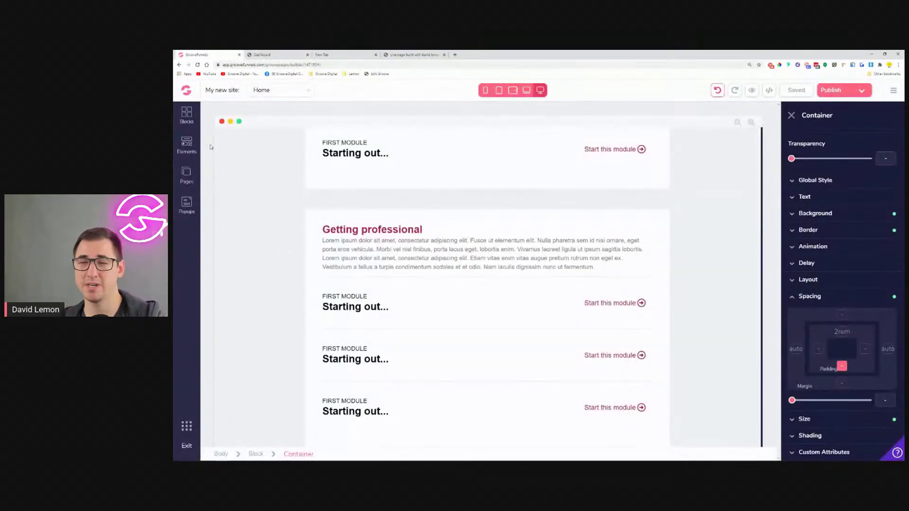
Step: Add the centered copyright-only wireframe footer block beneath the Getting professional card
left_click(188, 118)
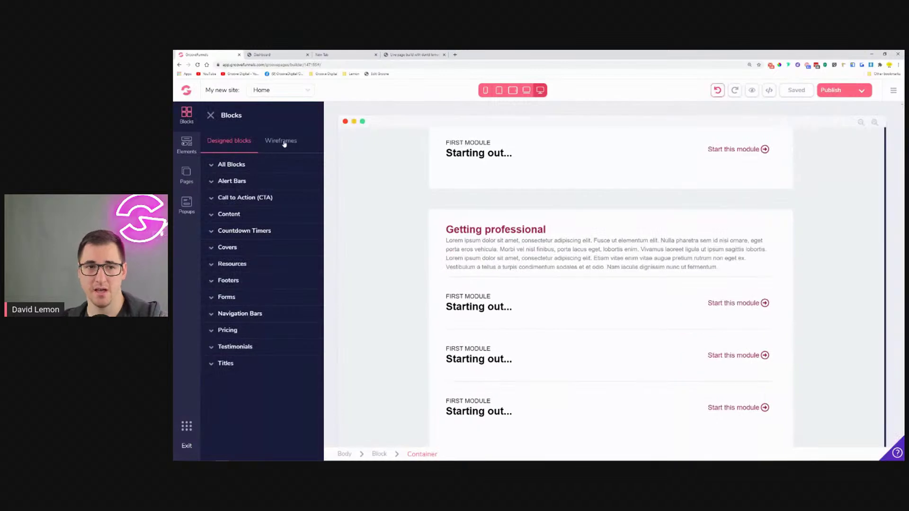
left_click(284, 143)
scroll(265, 284, "down", 1)
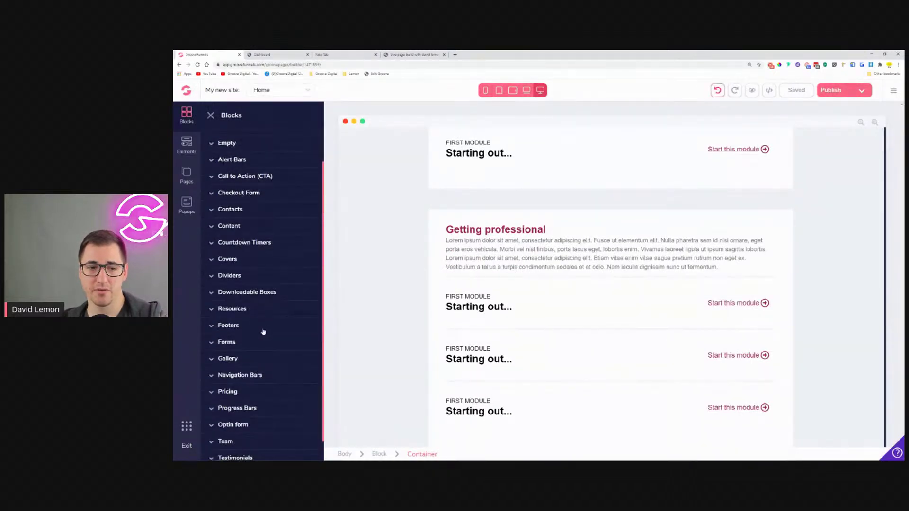
left_click(263, 327)
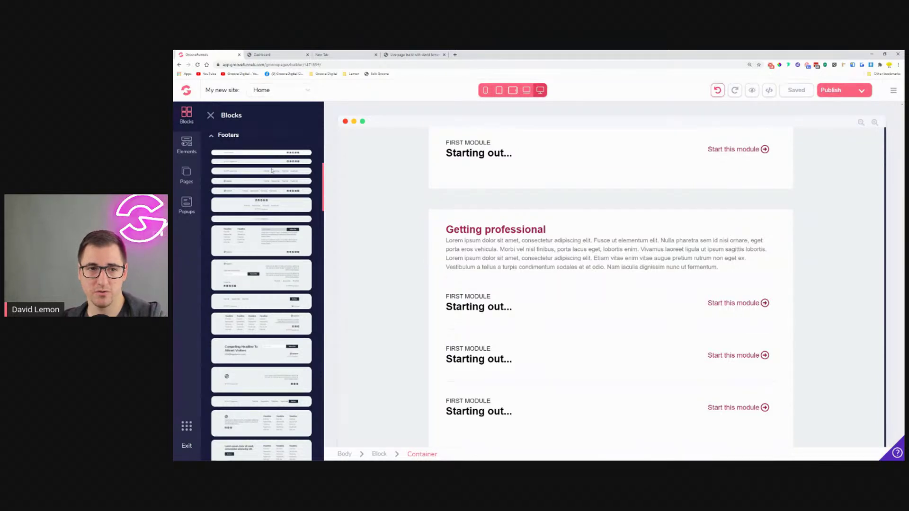
left_click_drag(267, 219, 632, 421)
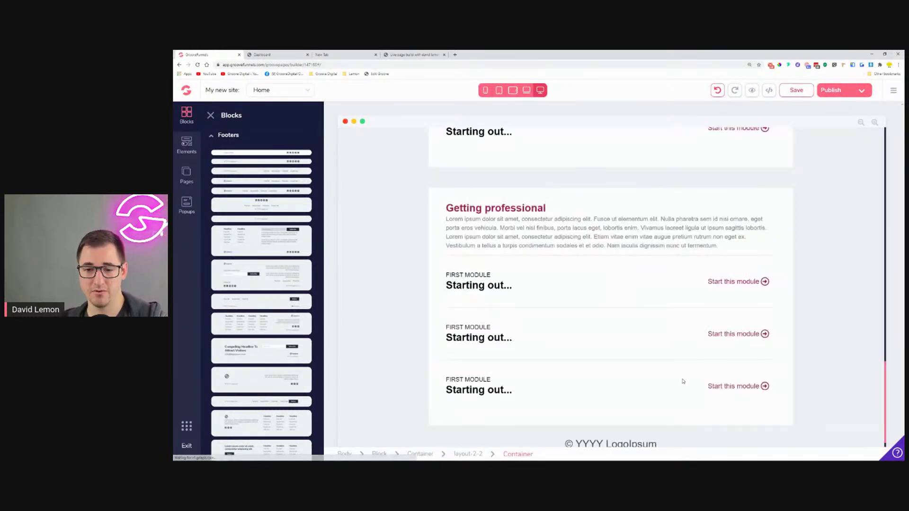
Step: Change the footer's copyright text to "© 2020 LemonMember"
double_click(589, 428)
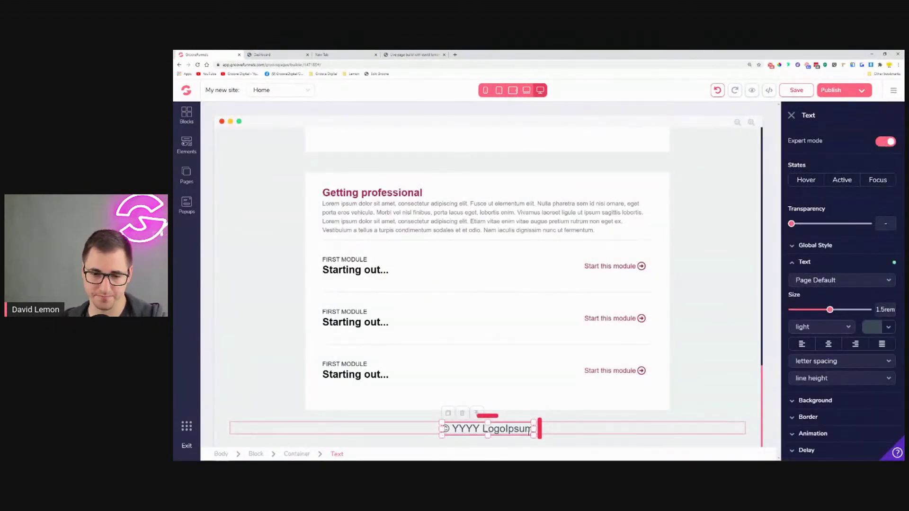
left_click_drag(453, 429, 479, 429)
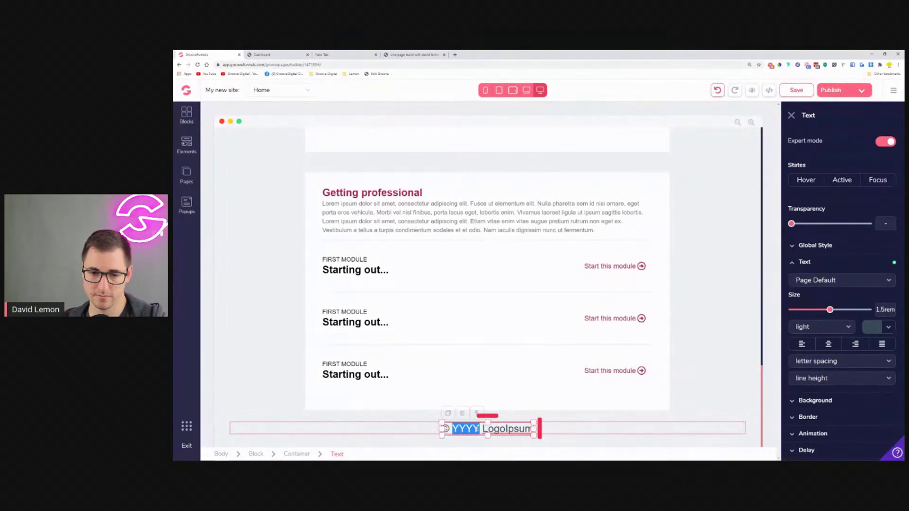
type("2020")
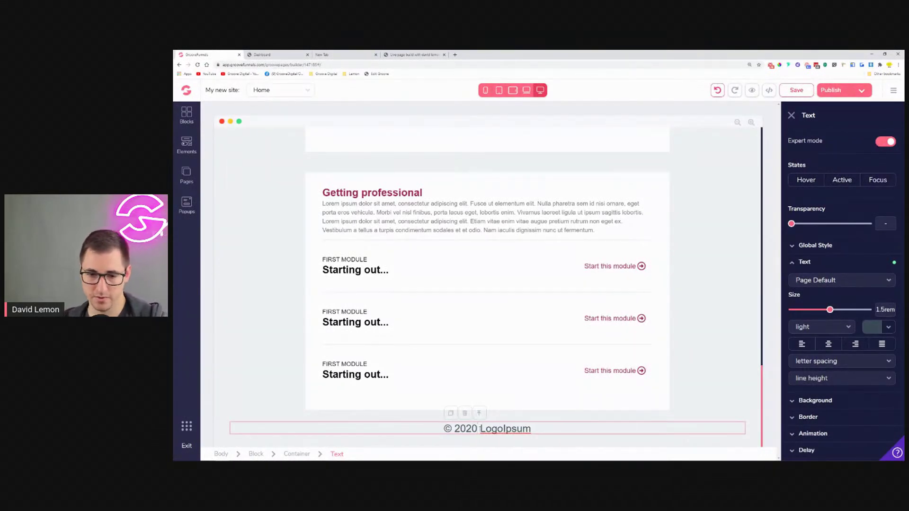
double_click(529, 429)
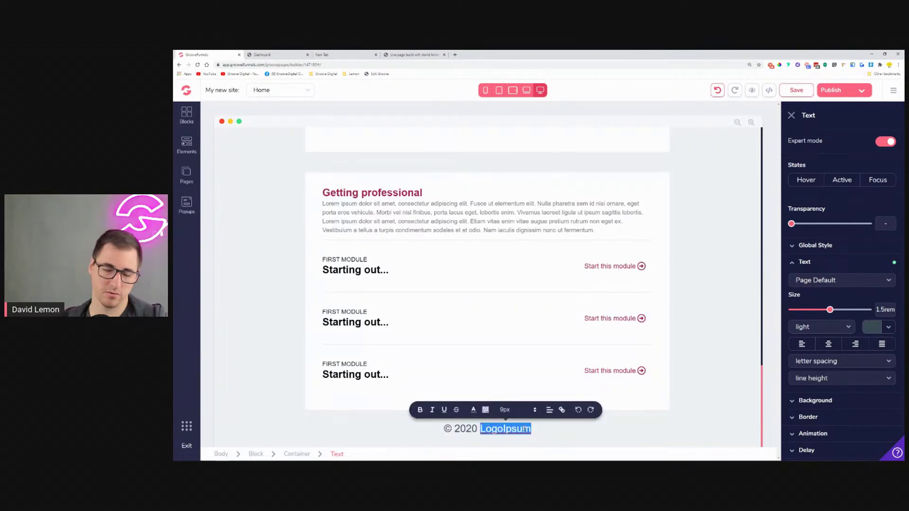
type("Lem")
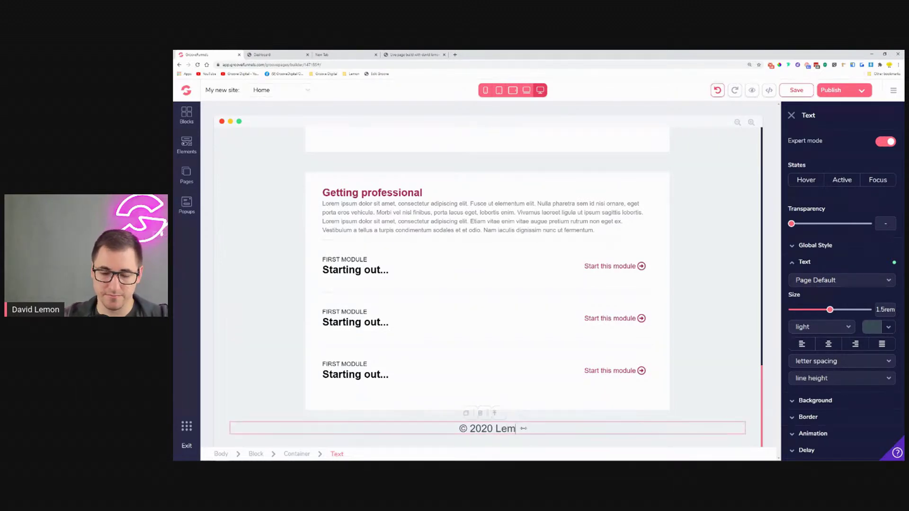
type("onMember")
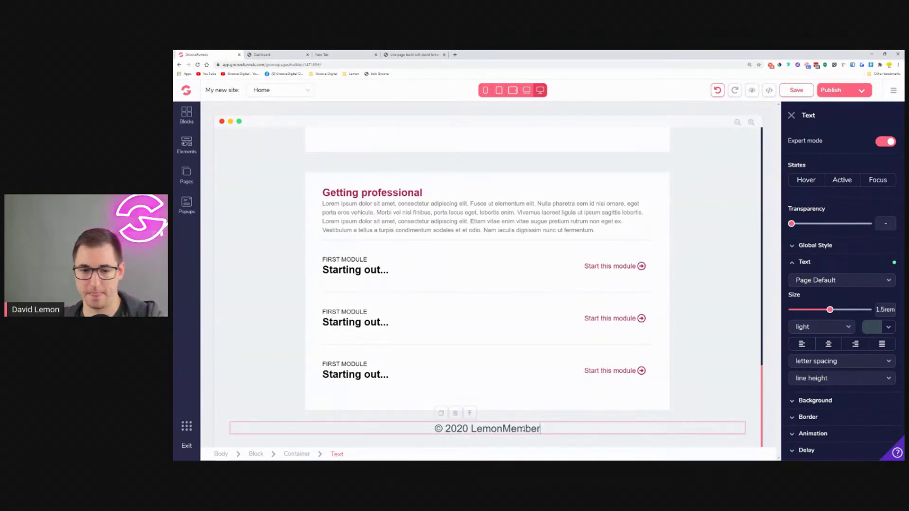
Step: Set the footer copyright text to 1rem in gray #7A7A7A and save the page
left_click_drag(831, 310, 813, 311)
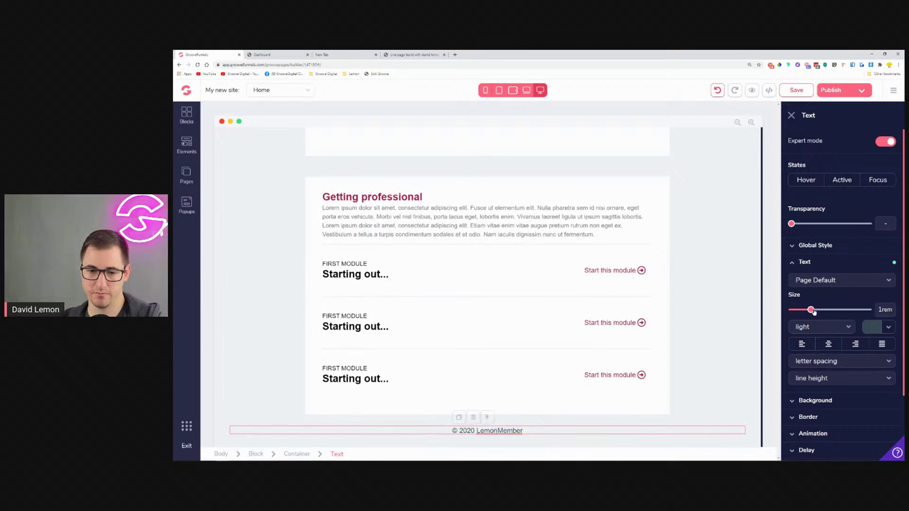
left_click(889, 328)
left_click(829, 352)
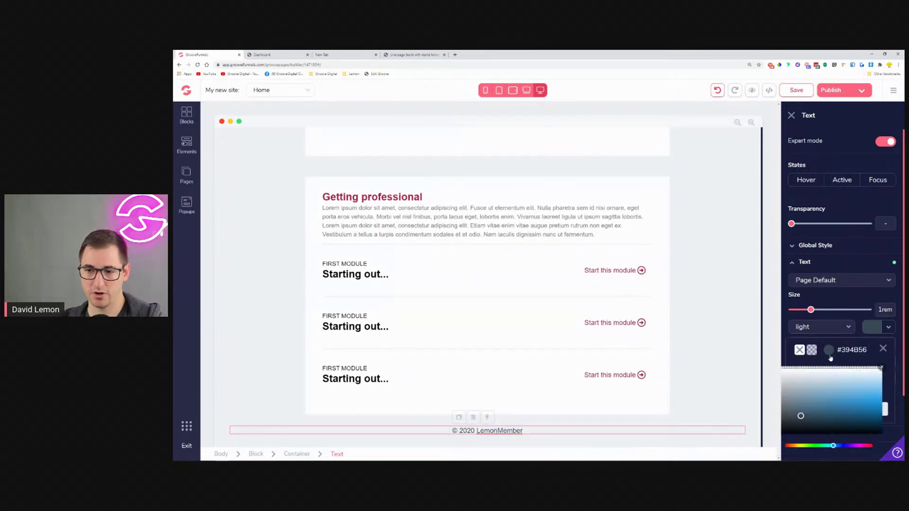
left_click_drag(801, 416, 767, 407)
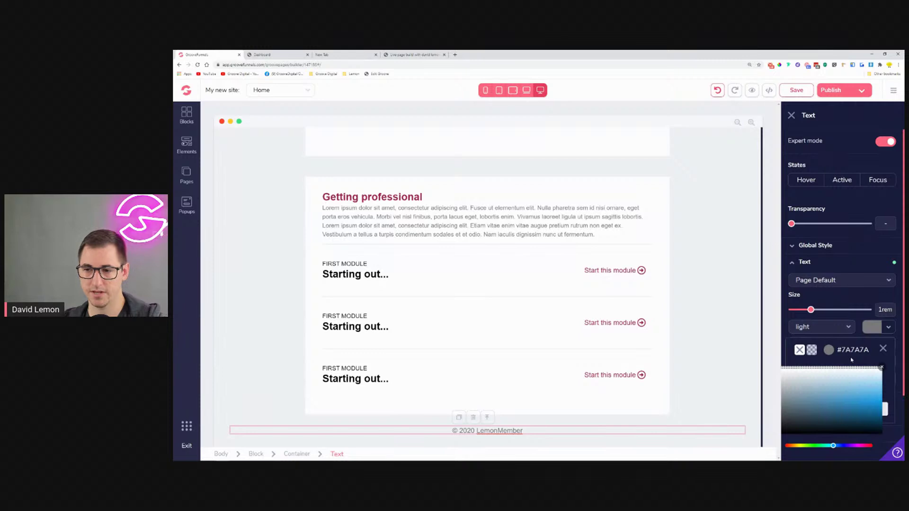
left_click(883, 350)
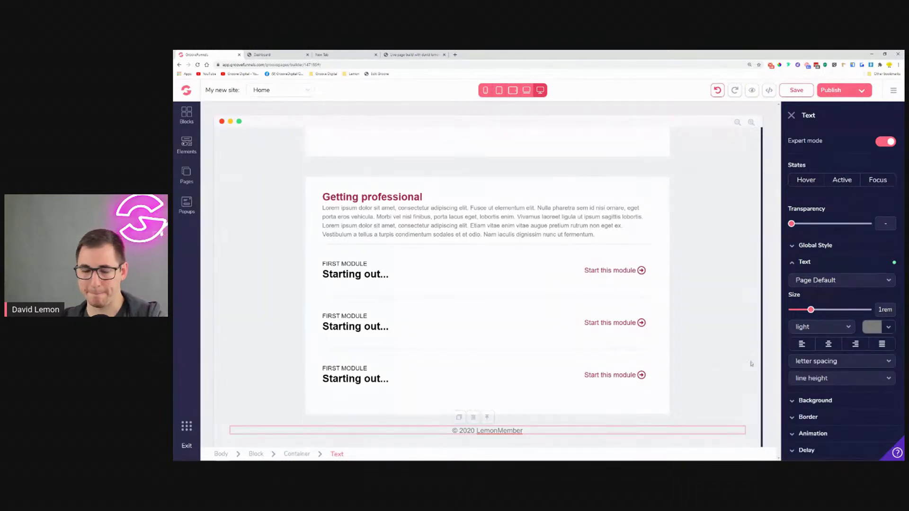
scroll(697, 354, "up", 2)
scroll(696, 353, "down", 2)
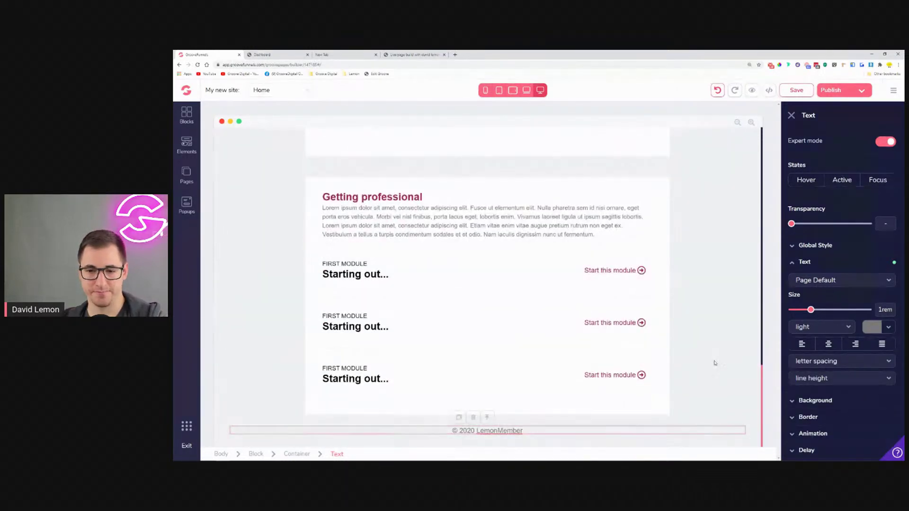
left_click(741, 371)
scroll(741, 371, "up", 10)
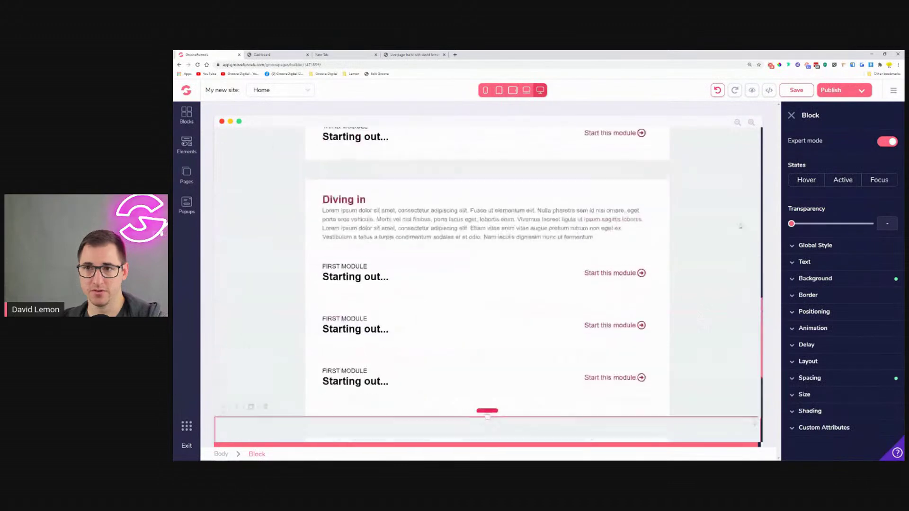
left_click(807, 88)
Step: Replace the navigation bar's placeholder logo with the black Lemon logo image from the image library
scroll(733, 203, "up", 10)
scroll(702, 243, "up", 3)
left_click(256, 150)
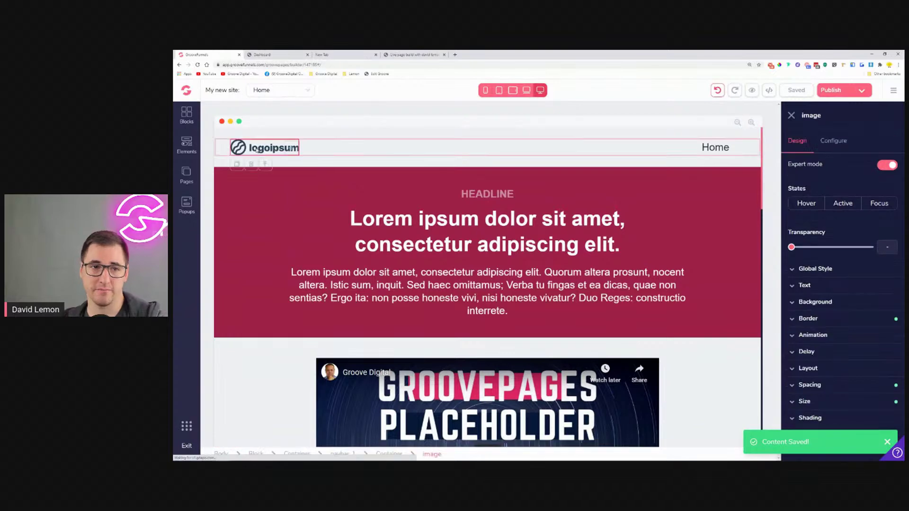
left_click(834, 140)
left_click(842, 211)
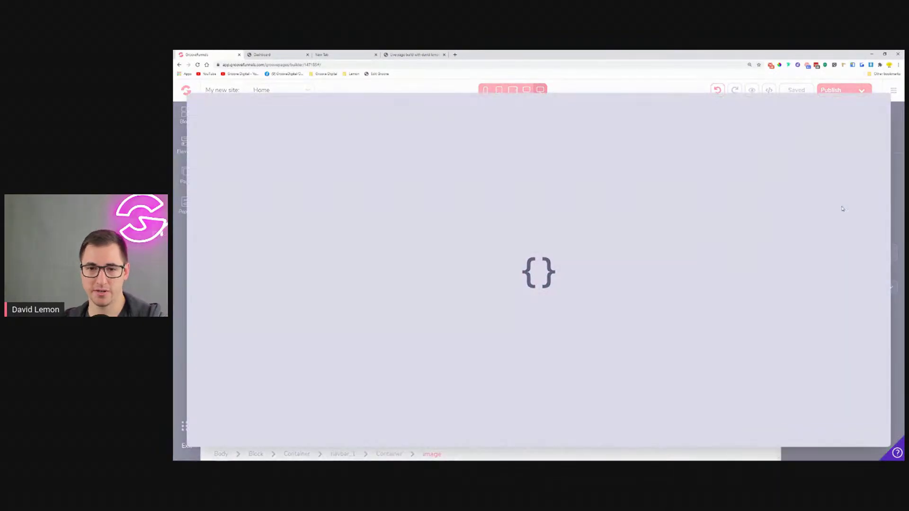
scroll(546, 259, "down", 15)
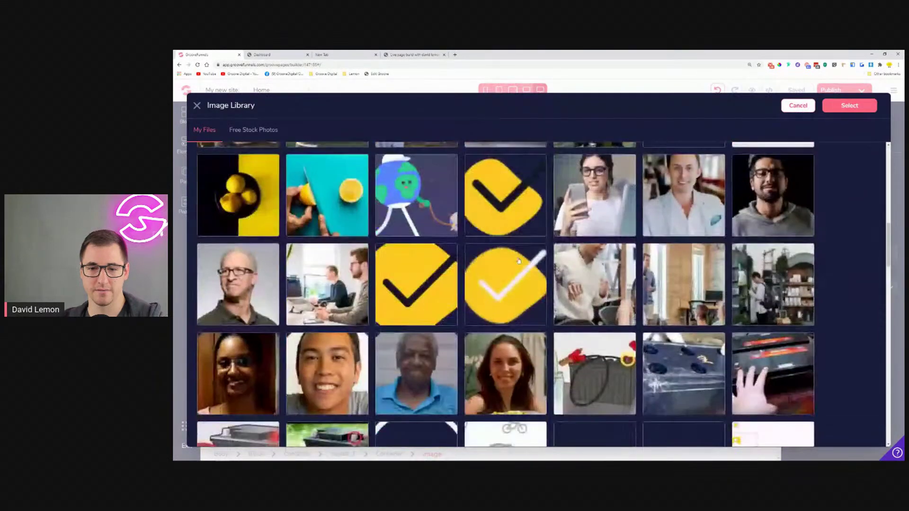
scroll(435, 261, "down", 2)
scroll(426, 263, "up", 3)
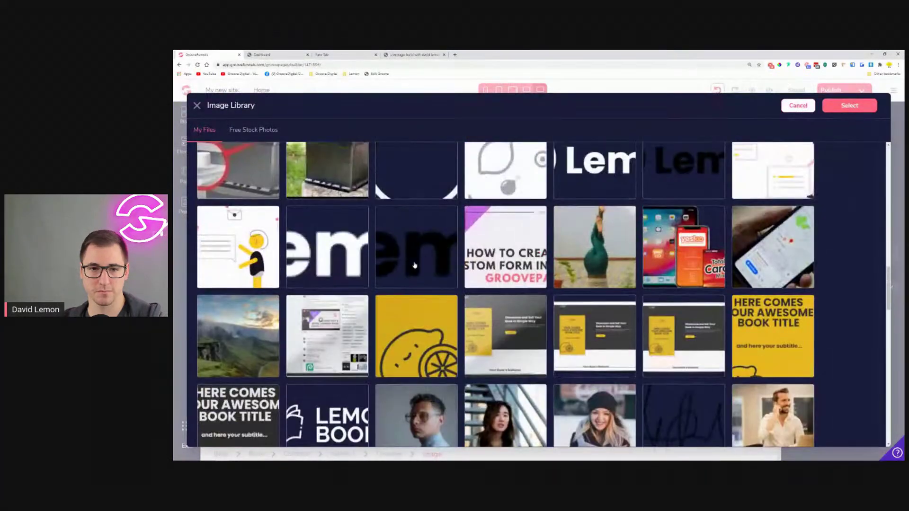
left_click(411, 253)
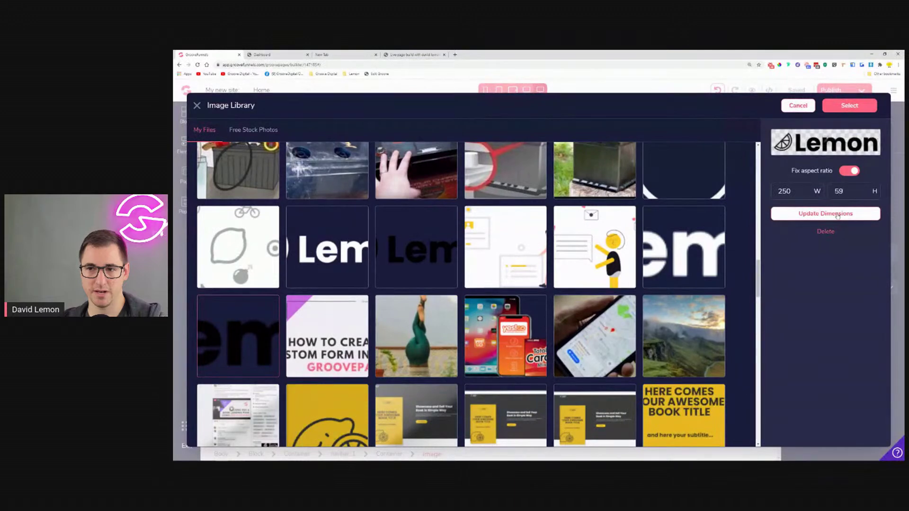
left_click(852, 106)
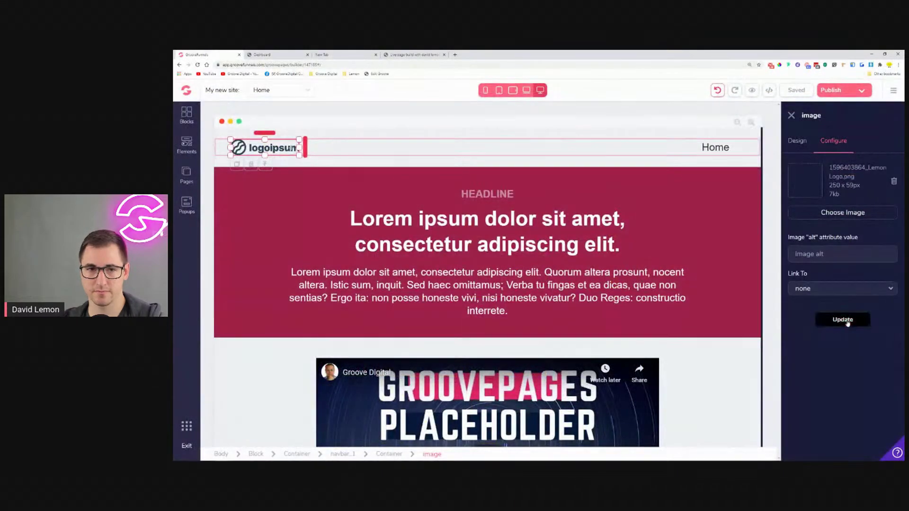
left_click(847, 322)
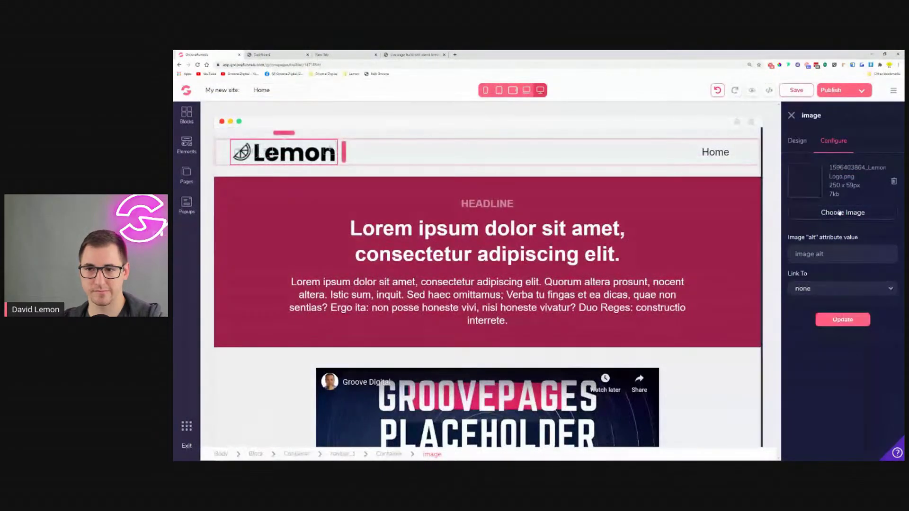
Step: Set the Lemon logo's width to Relative to parent at 14.29%
left_click(798, 141)
left_click(833, 403)
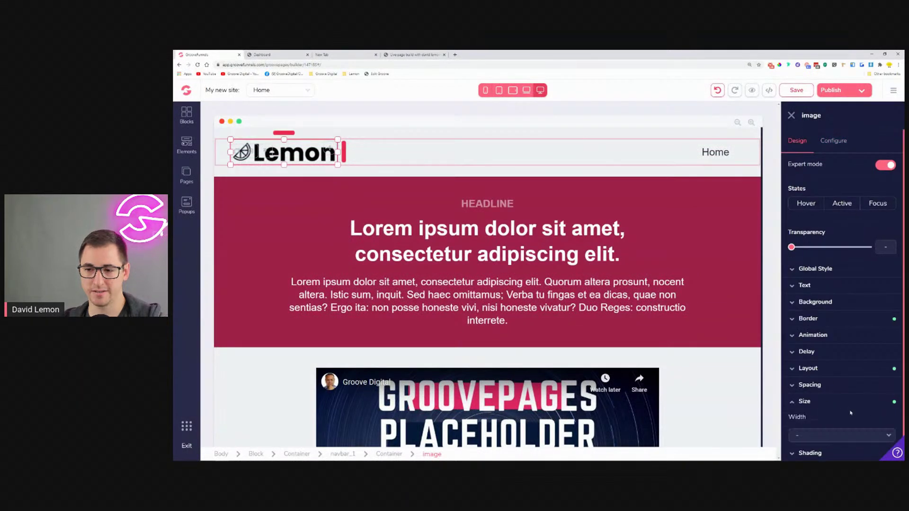
scroll(853, 410, "down", 2)
left_click(857, 361)
left_click(812, 410)
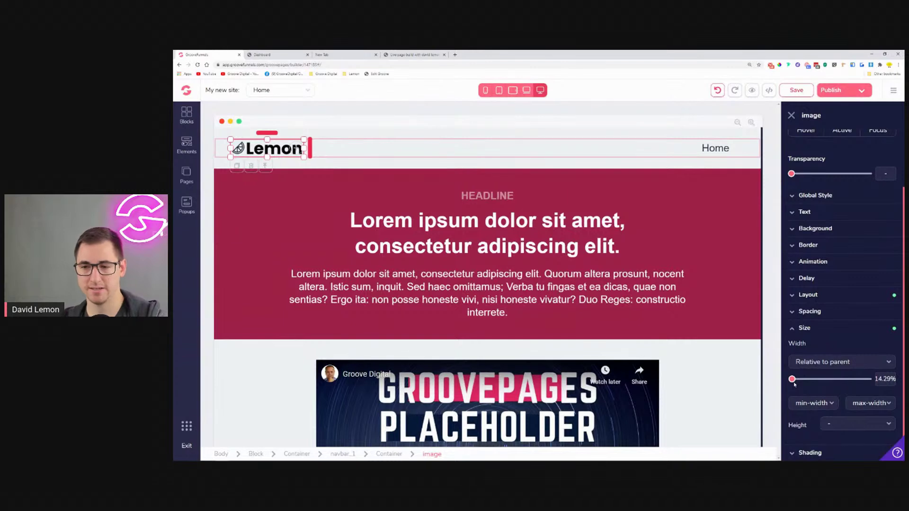
Step: Style the Home link in the navigation bar with 1.125rem text in black #000000
left_click(719, 148)
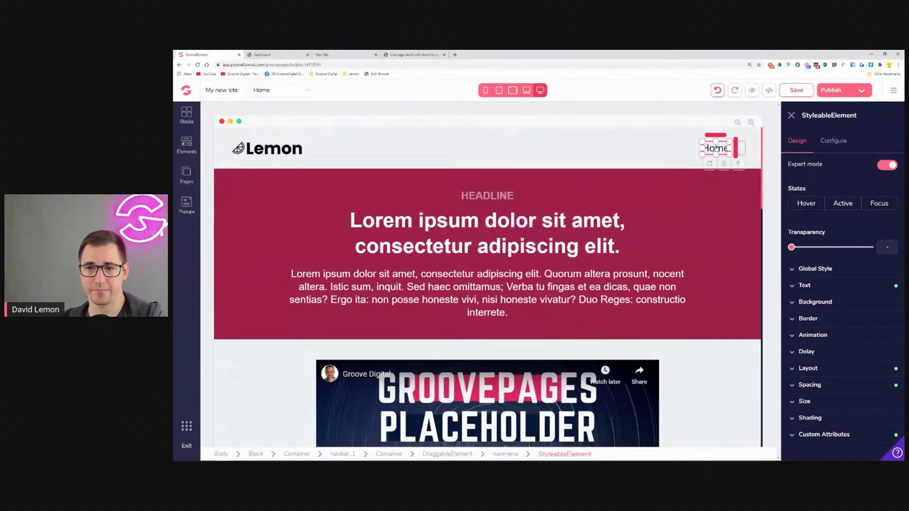
left_click(836, 287)
left_click_drag(792, 333, 821, 338)
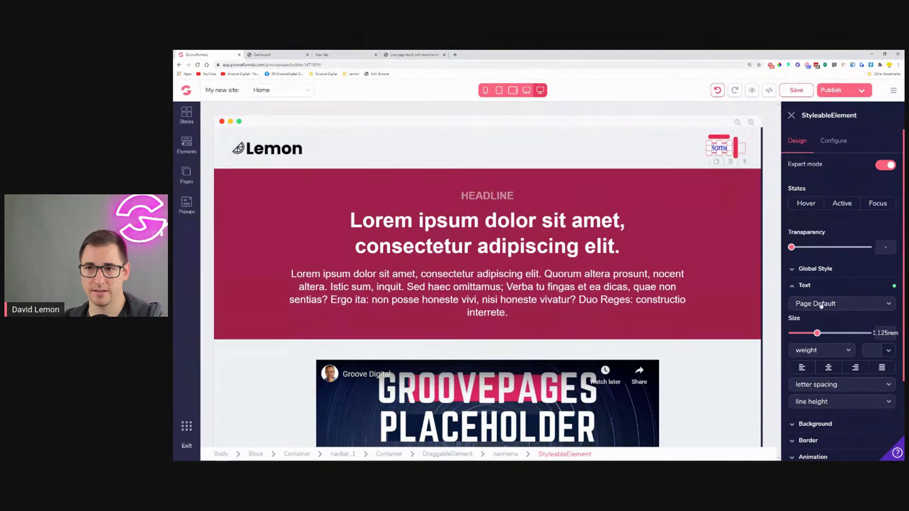
left_click(834, 142)
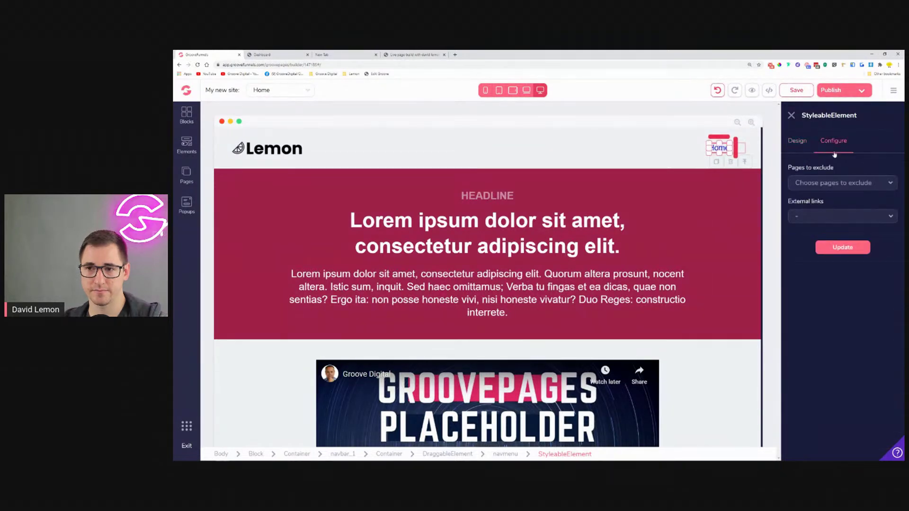
left_click(801, 145)
left_click(889, 352)
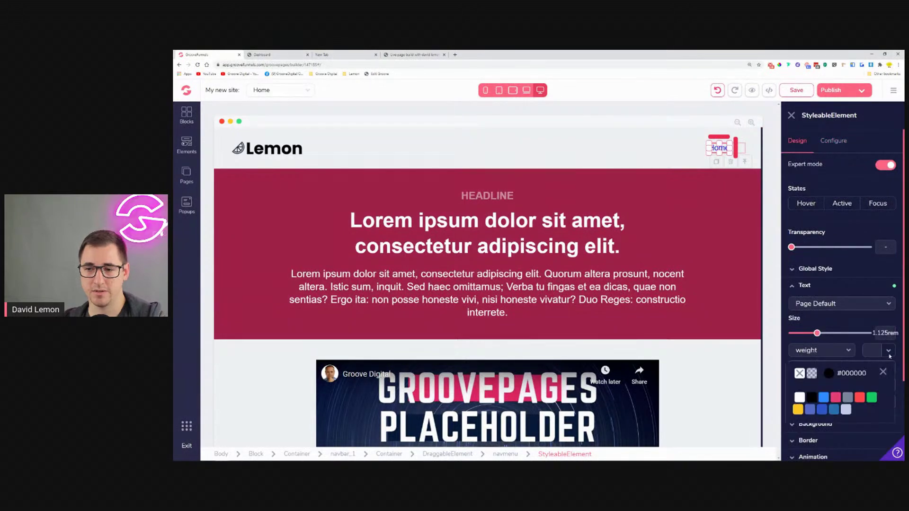
left_click(812, 398)
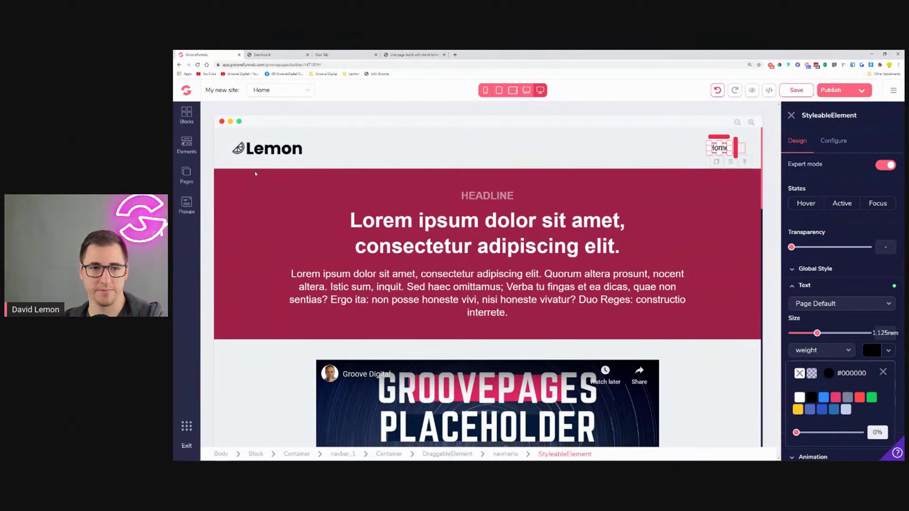
Step: Publish the site with GroovePages hosting enabled under the name memberpage
left_click(833, 90)
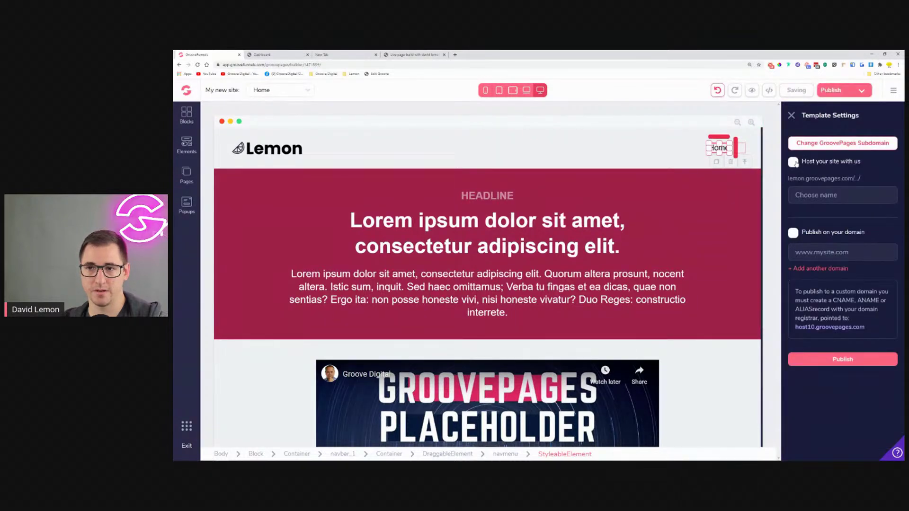
type("mem")
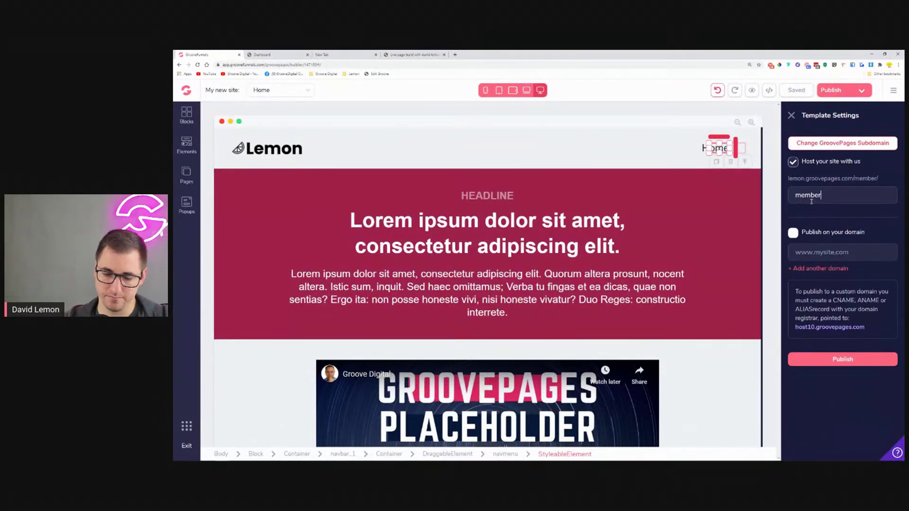
type("berpage")
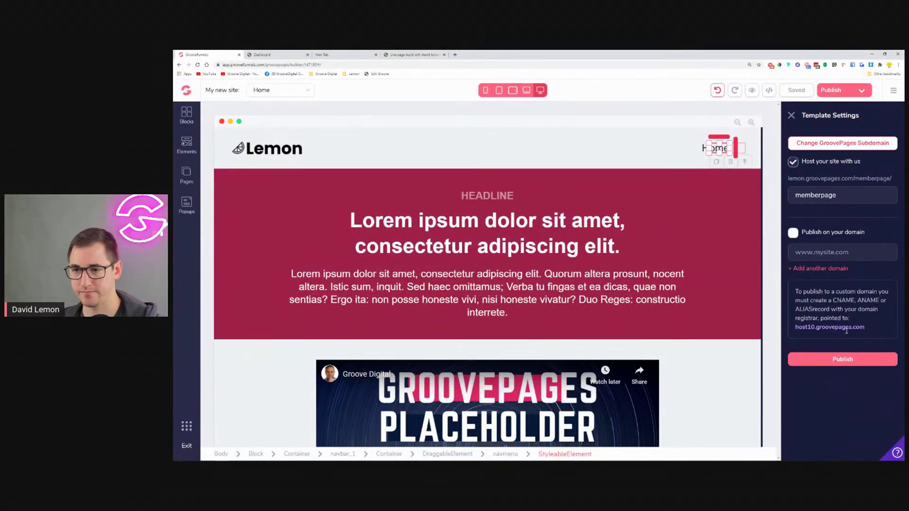
left_click(848, 361)
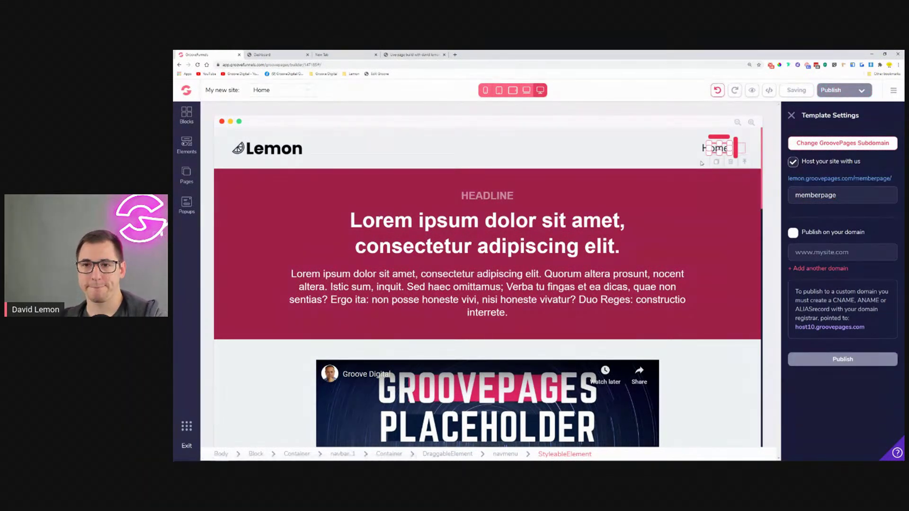
Step: Rename the Home page to Dashboard in its page settings
left_click(186, 176)
left_click(306, 164)
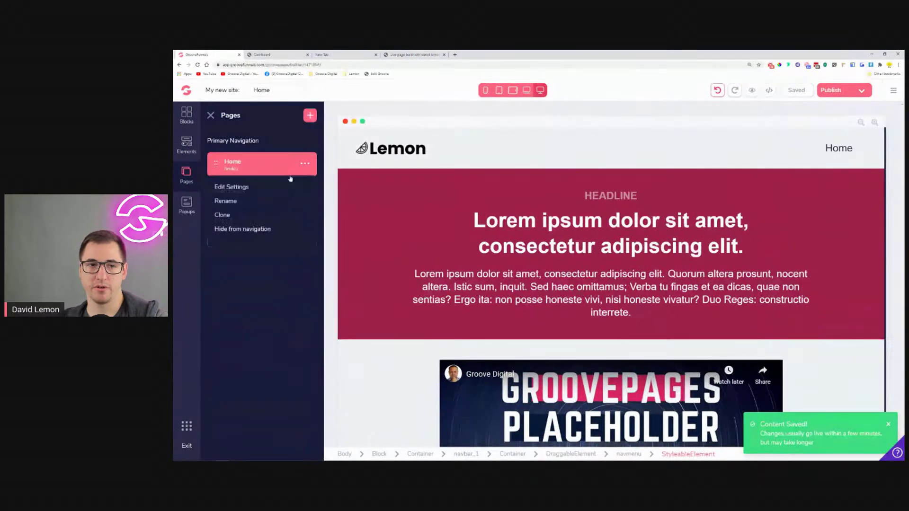
left_click(233, 187)
left_click_drag(271, 161, 201, 164)
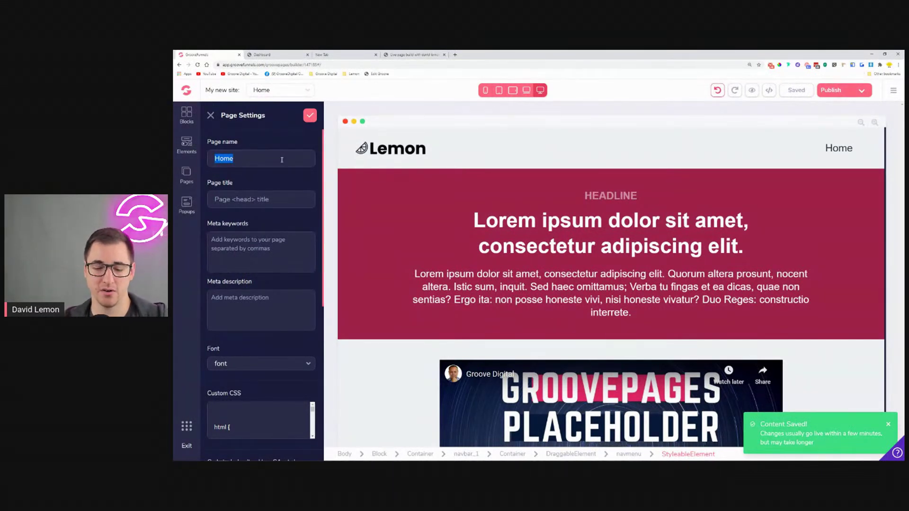
type("Dashbo")
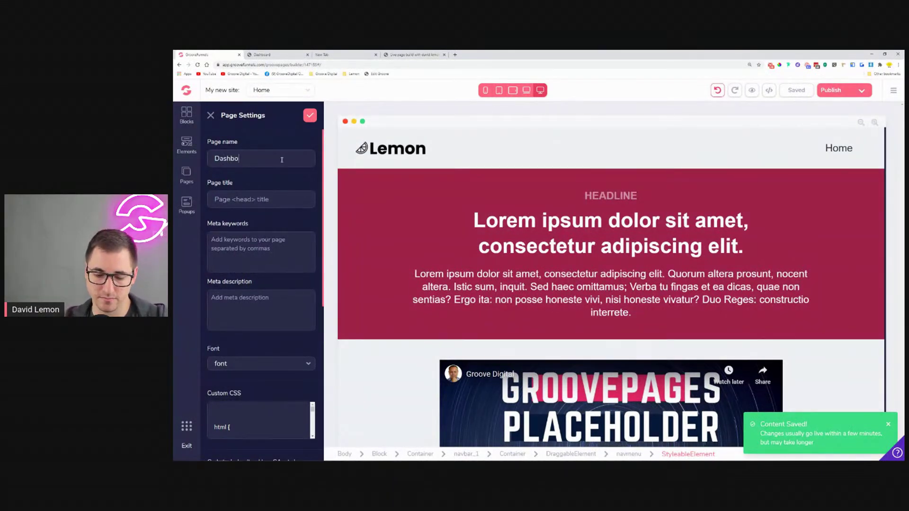
type("ard")
left_click(310, 115)
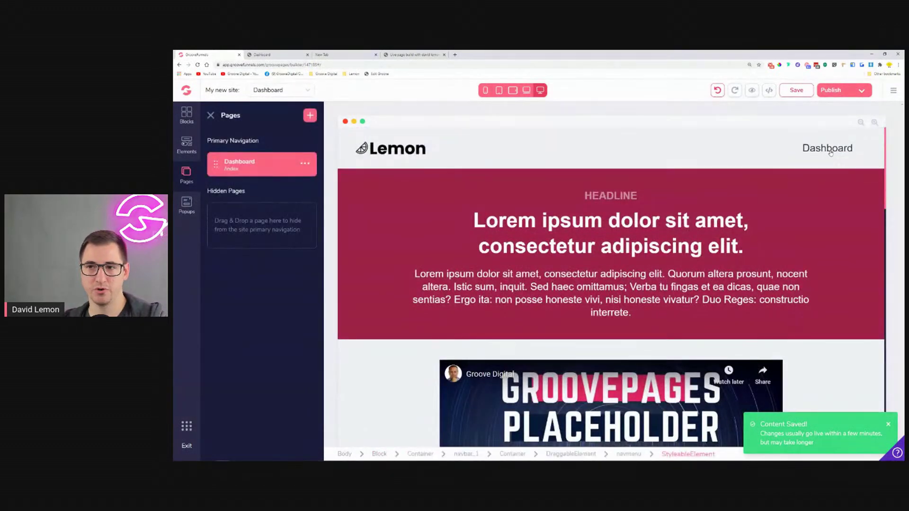
Step: Style the Dashboard link in the navigation bar with 1rem text in black #000000 and save the page
left_click(825, 149)
left_click(805, 285)
left_click_drag(794, 336, 811, 335)
left_click(869, 351)
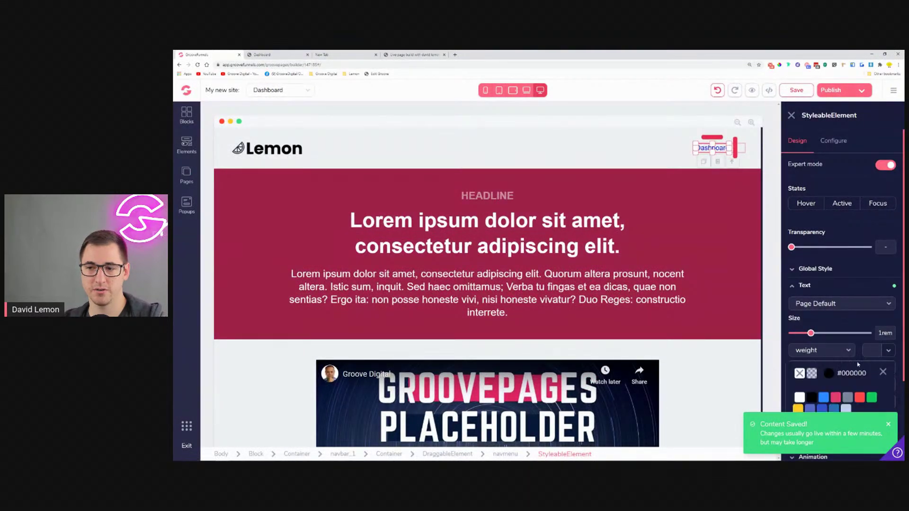
left_click(811, 399)
left_click(797, 90)
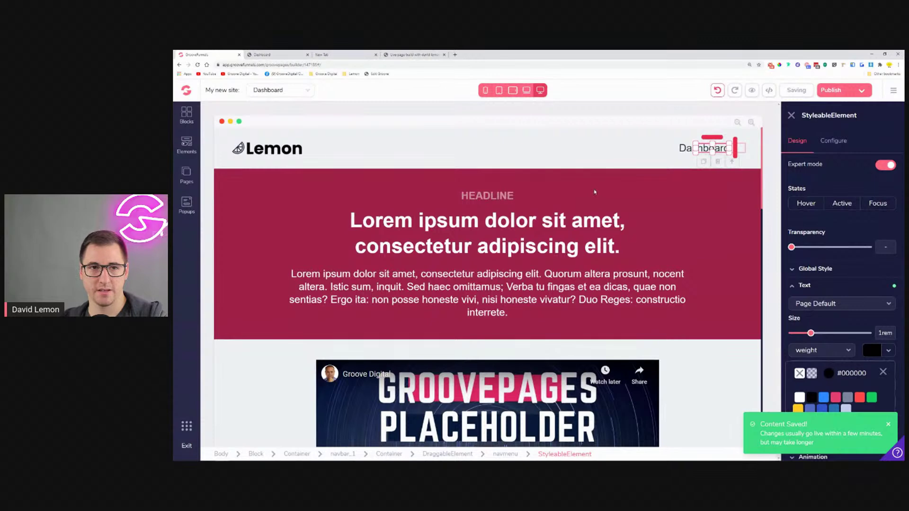
Step: Examine the reference site's dashboard header and module cards, plus the header and download grid on its Resources page
left_click(278, 55)
scroll(553, 254, "up", 1)
scroll(553, 255, "up", 15)
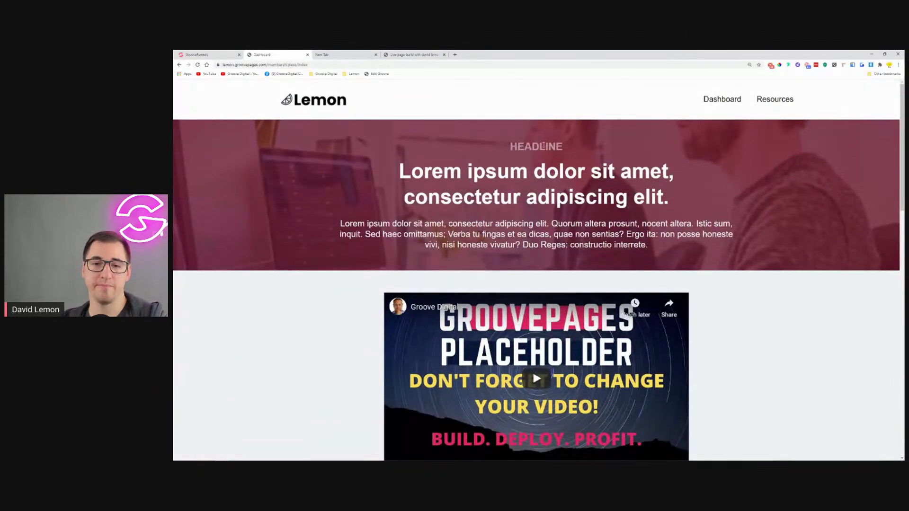
scroll(551, 231, "down", 10)
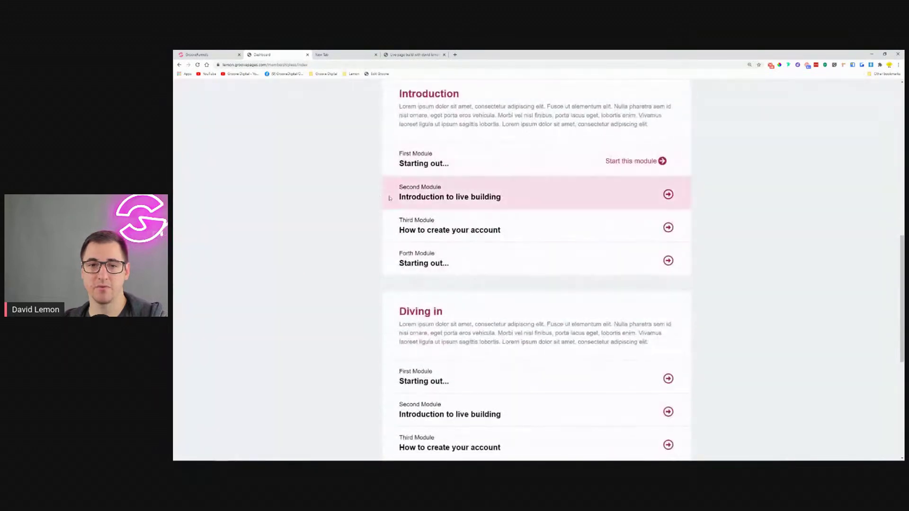
scroll(712, 278, "up", 7)
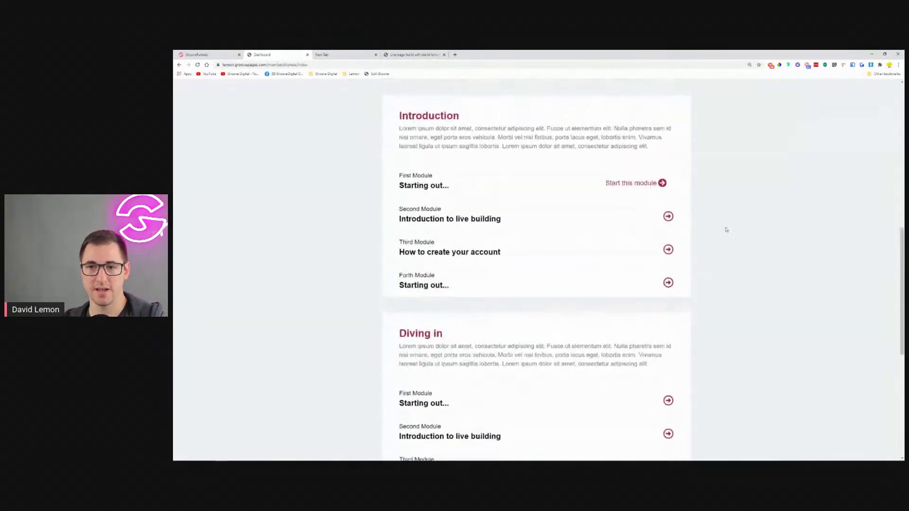
scroll(726, 226, "up", 8)
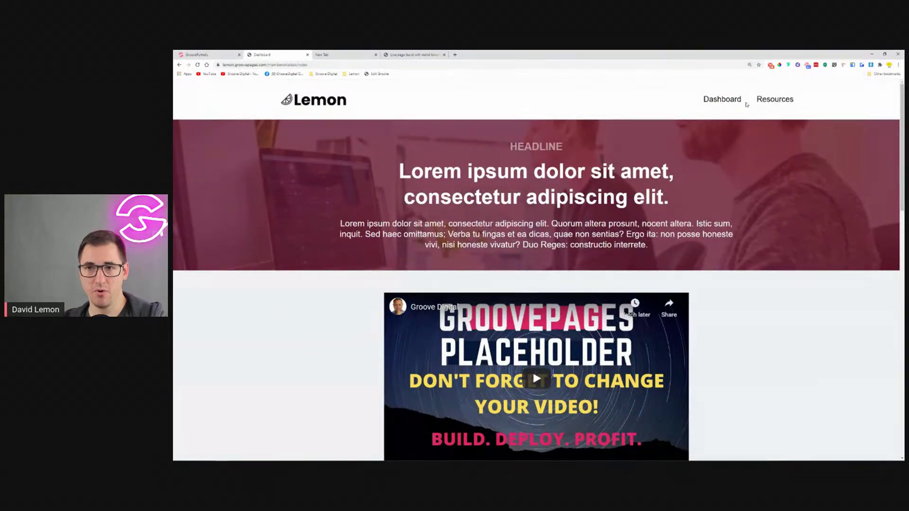
left_click(776, 100)
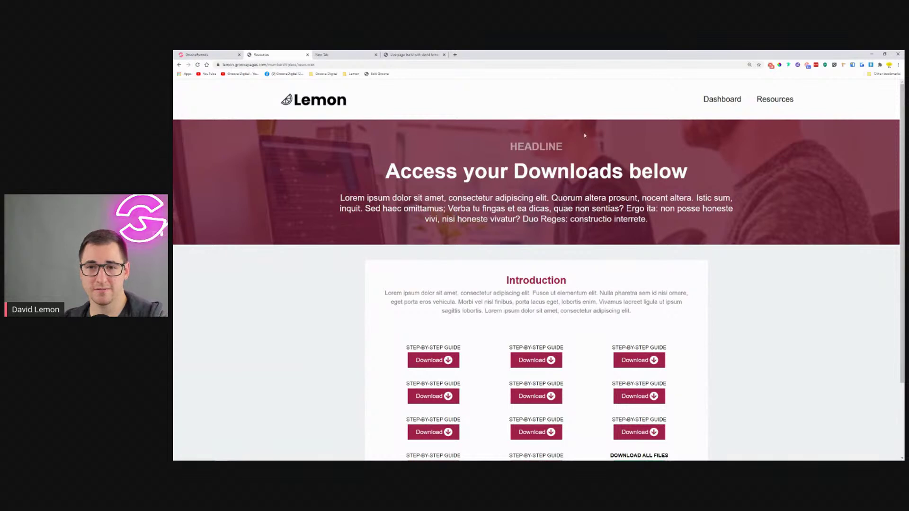
scroll(368, 176, "down", 2)
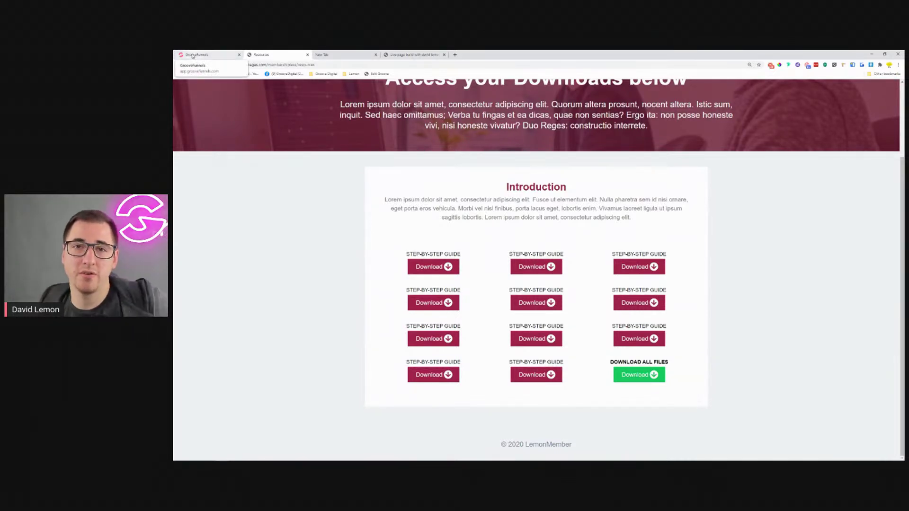
scroll(346, 237, "up", 3)
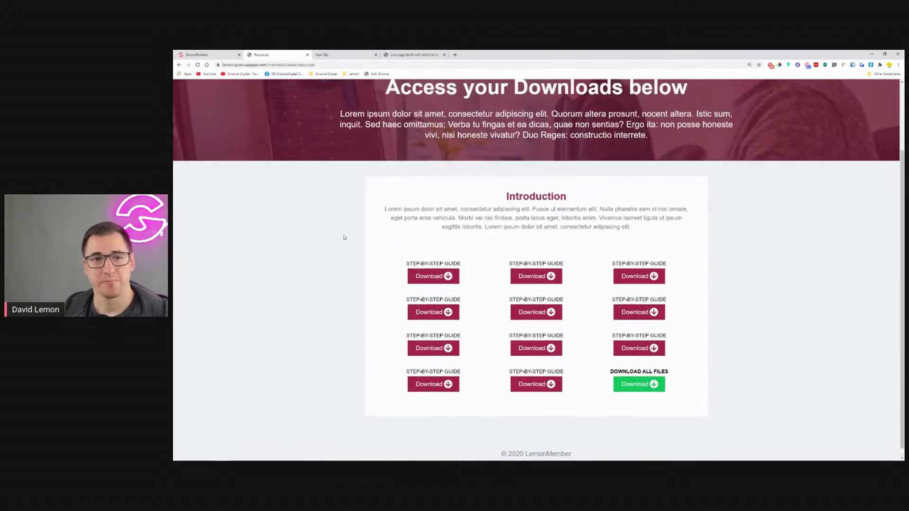
Step: Set the headline block's background image to the library photo of two men working at desk computers
left_click(199, 54)
left_click(245, 203)
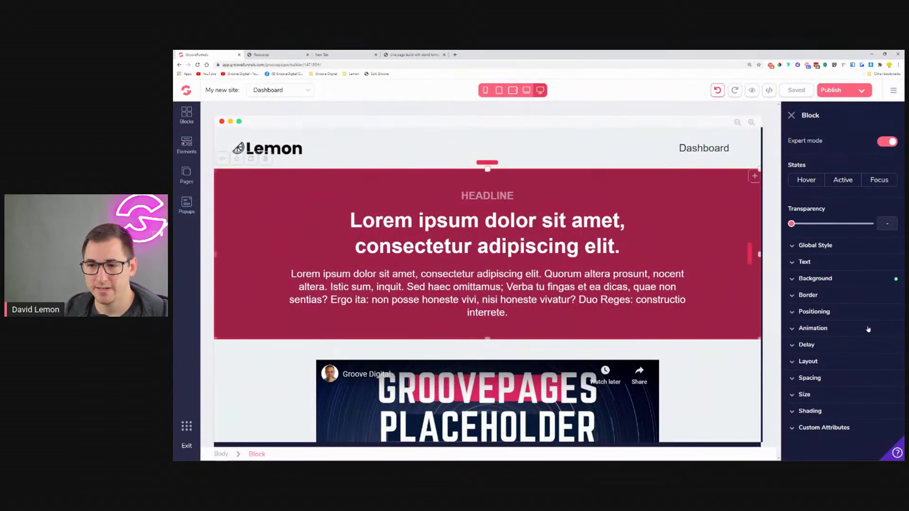
left_click(836, 280)
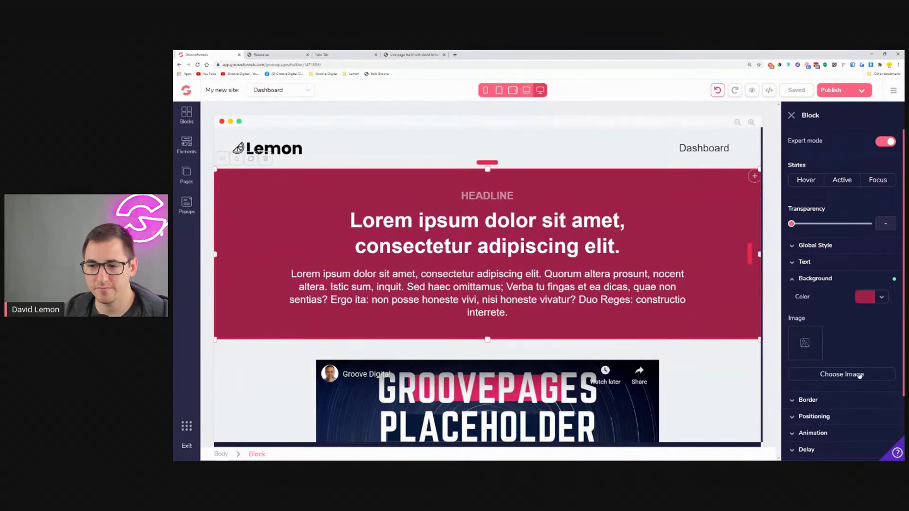
left_click(860, 375)
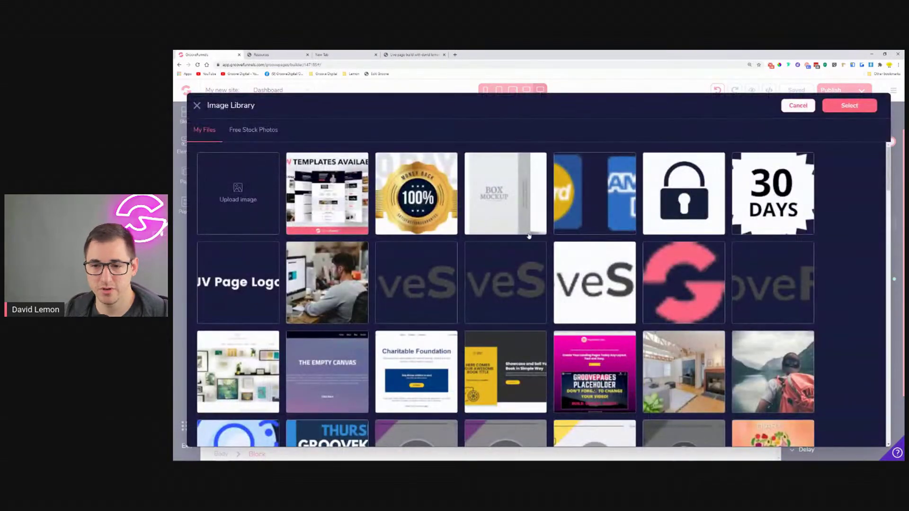
scroll(529, 235, "down", 12)
scroll(528, 231, "down", 10)
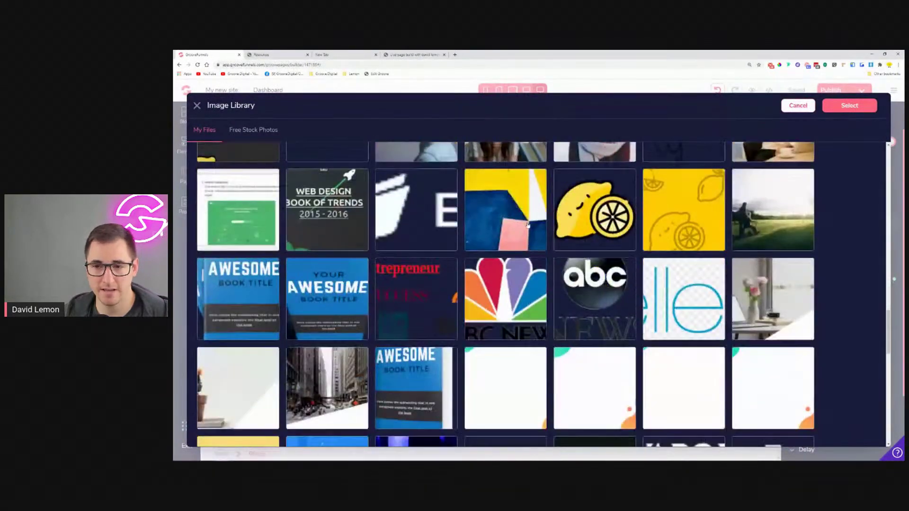
scroll(528, 225, "down", 6)
scroll(528, 226, "up", 7)
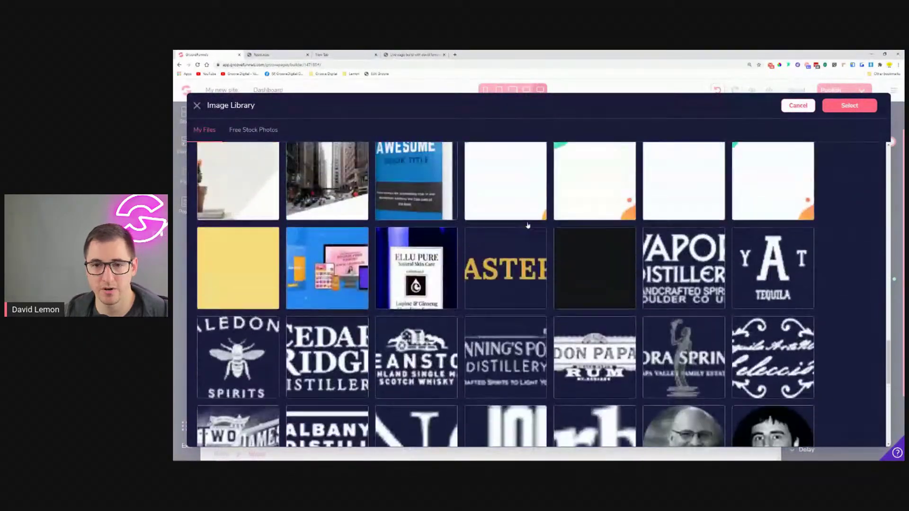
scroll(528, 226, "up", 9)
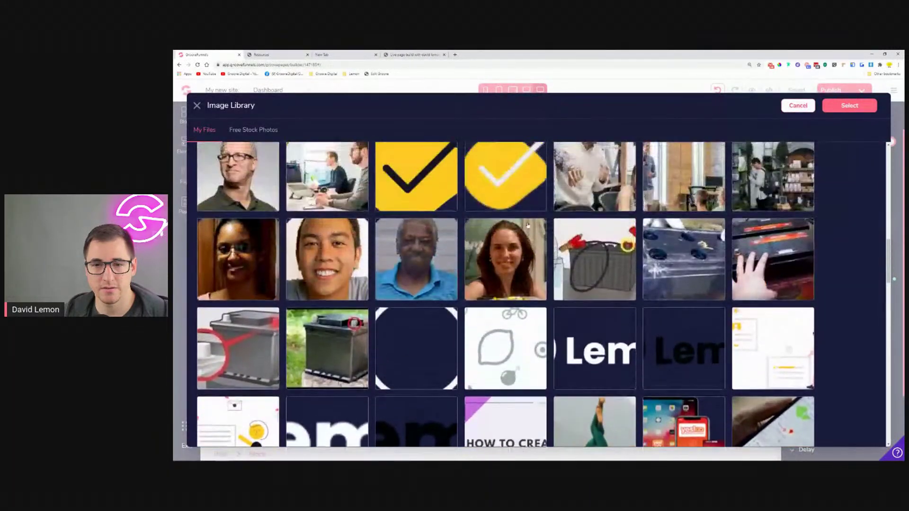
scroll(528, 225, "up", 3)
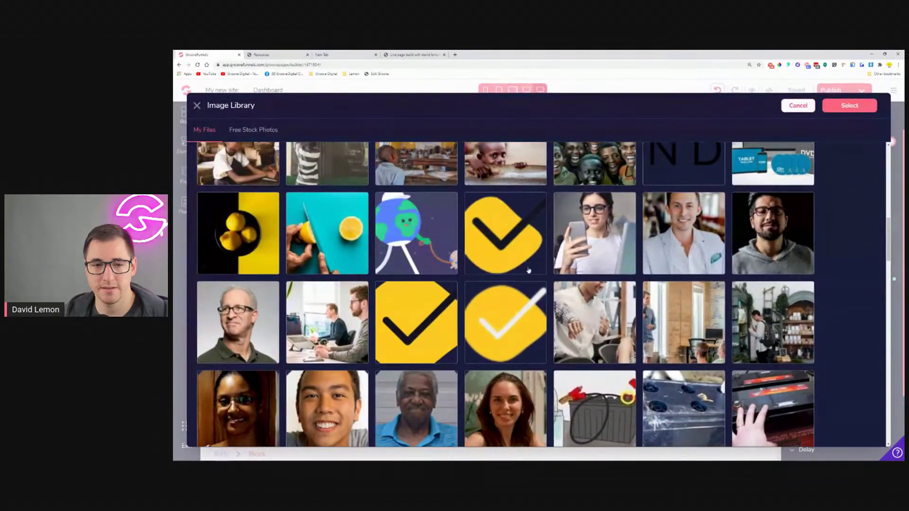
left_click(651, 320)
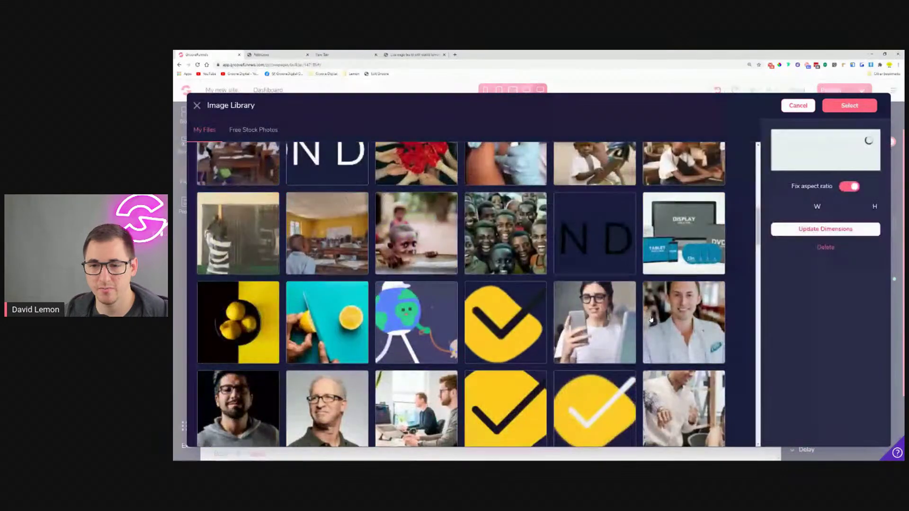
scroll(627, 322, "down", 2)
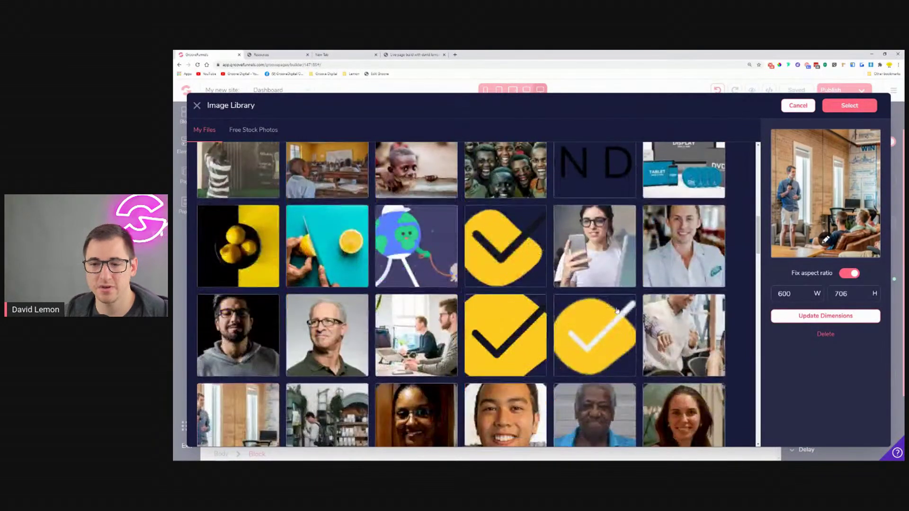
left_click(421, 333)
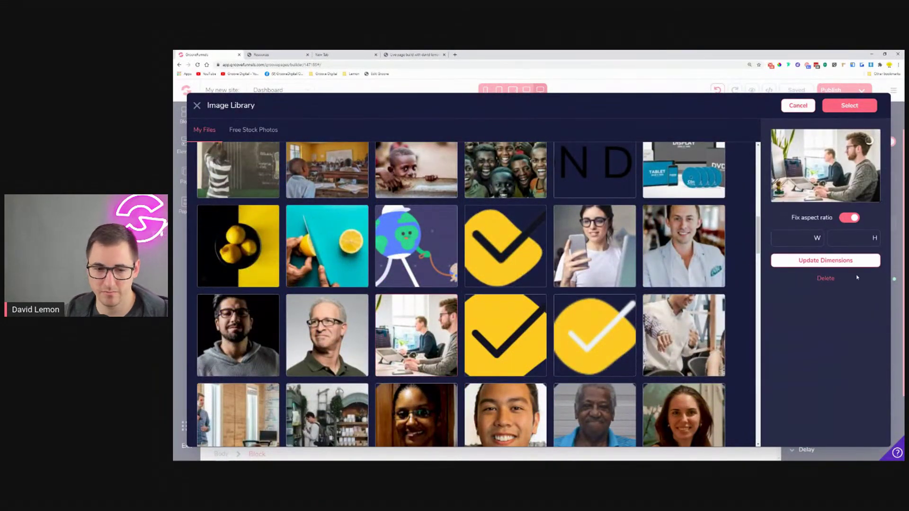
left_click(850, 105)
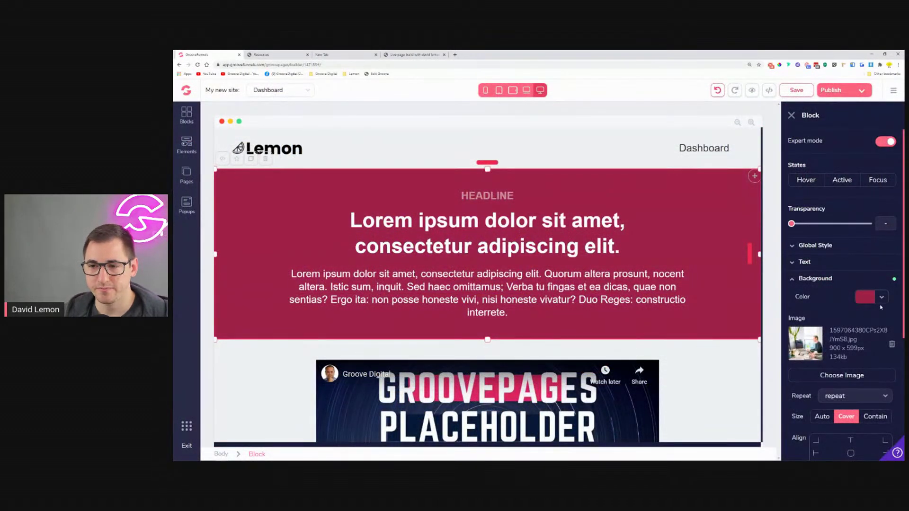
Step: Set the transparency of the headline block's #A02248 background colour to 20% and save the page
scroll(872, 332, "down", 2)
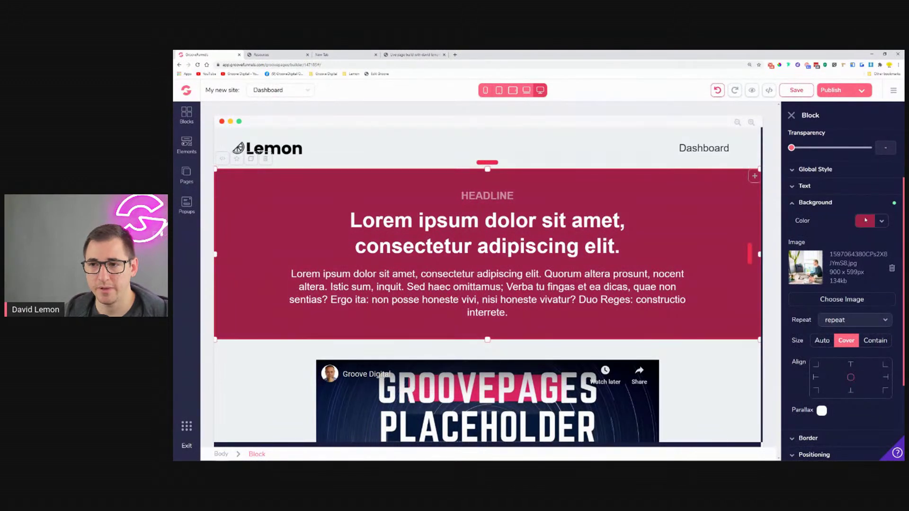
left_click(882, 222)
left_click_drag(790, 305, 804, 310)
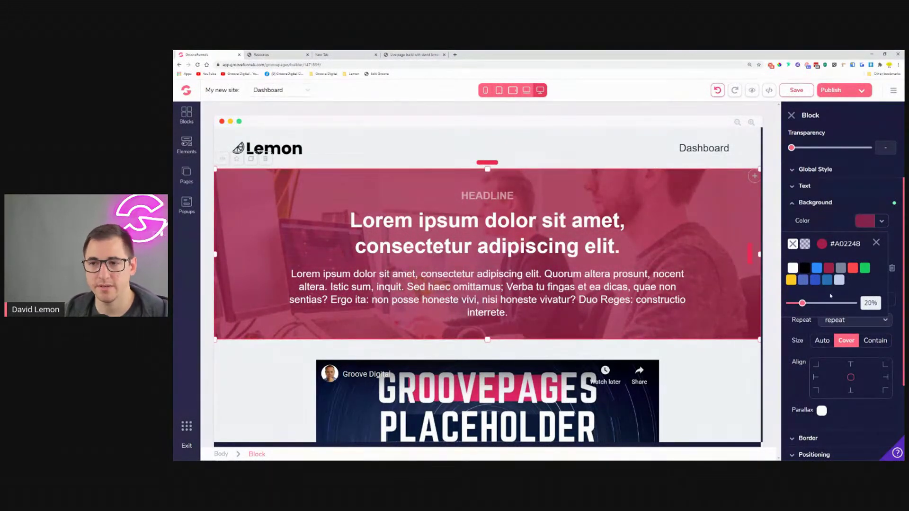
left_click(877, 242)
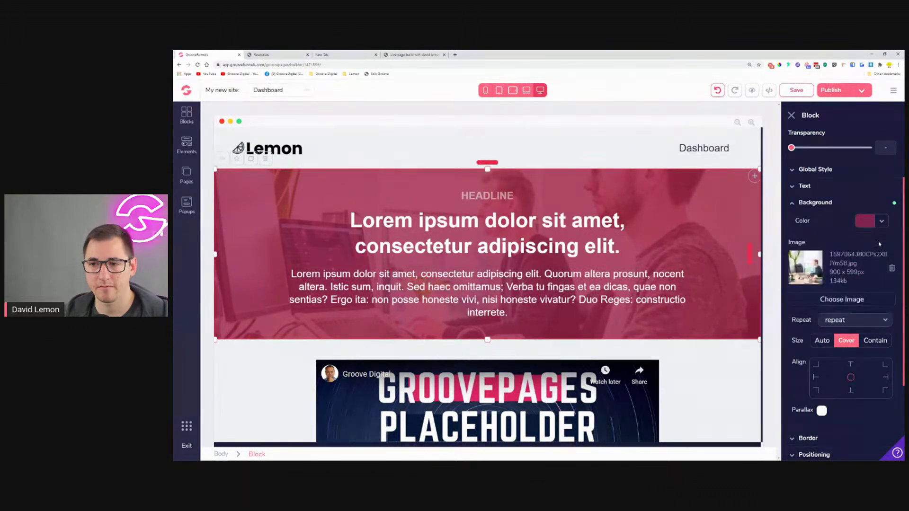
left_click(797, 90)
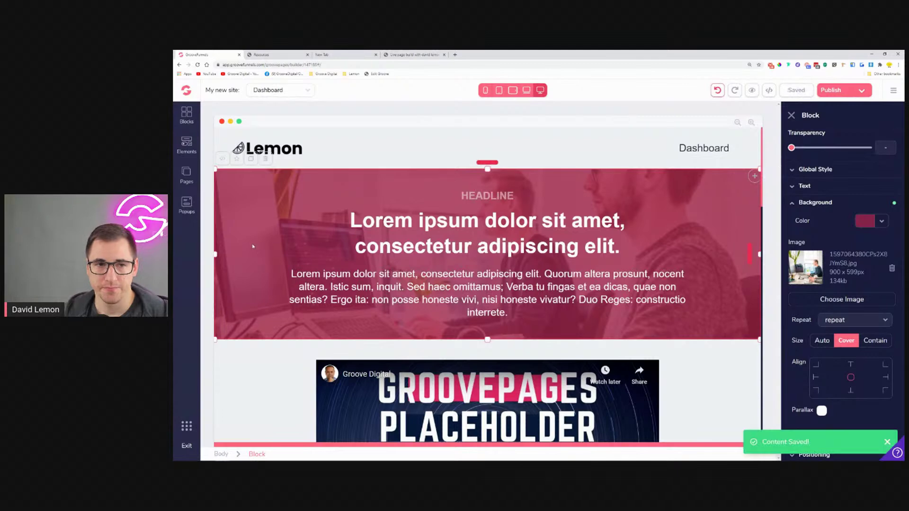
Step: Save the navigation bar block as a reusable block in the Navigation bars category
left_click(221, 139)
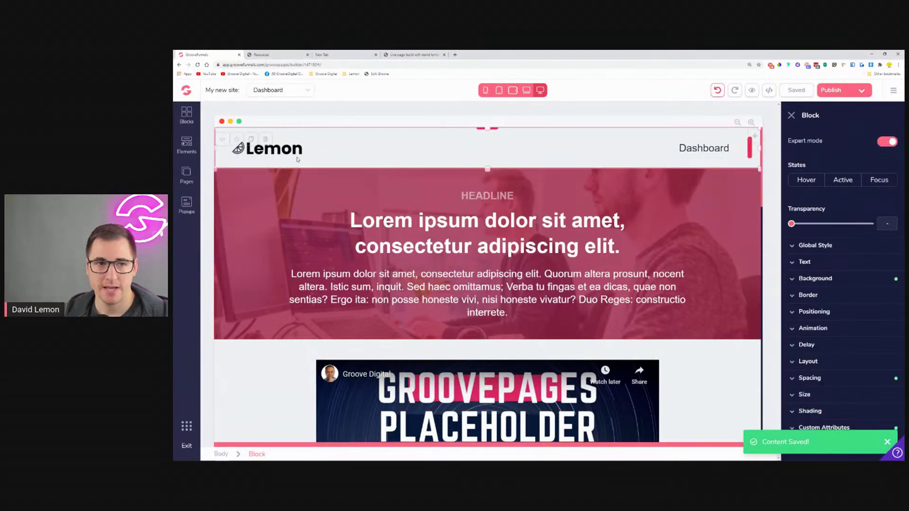
left_click(238, 141)
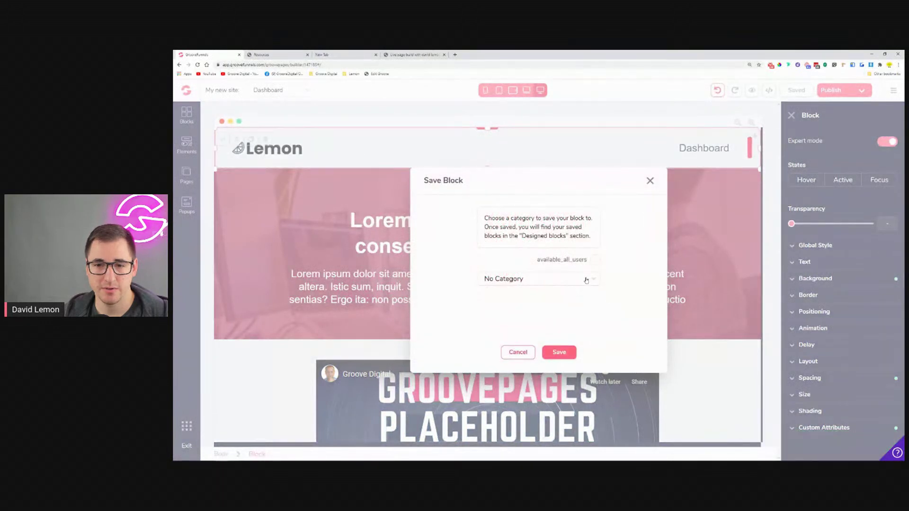
left_click(587, 281)
scroll(545, 311, "down", 5)
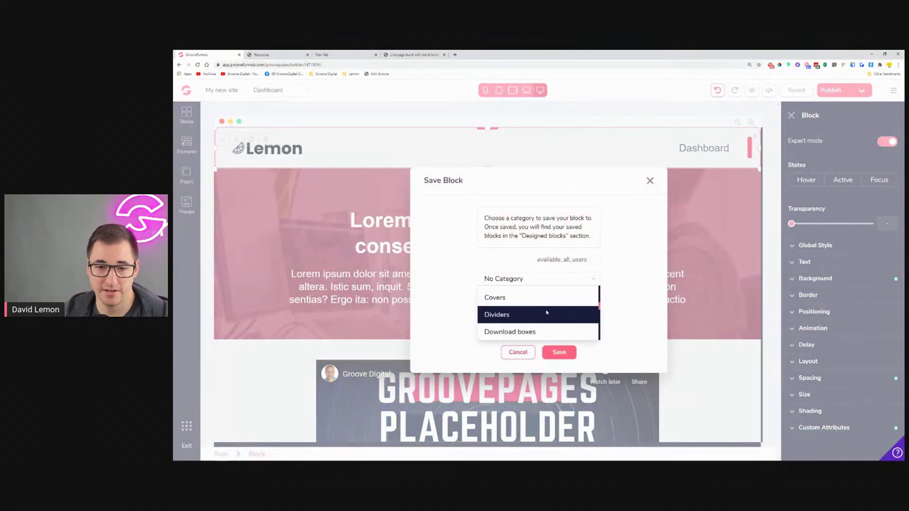
scroll(547, 312, "down", 3)
left_click(535, 294)
left_click(559, 352)
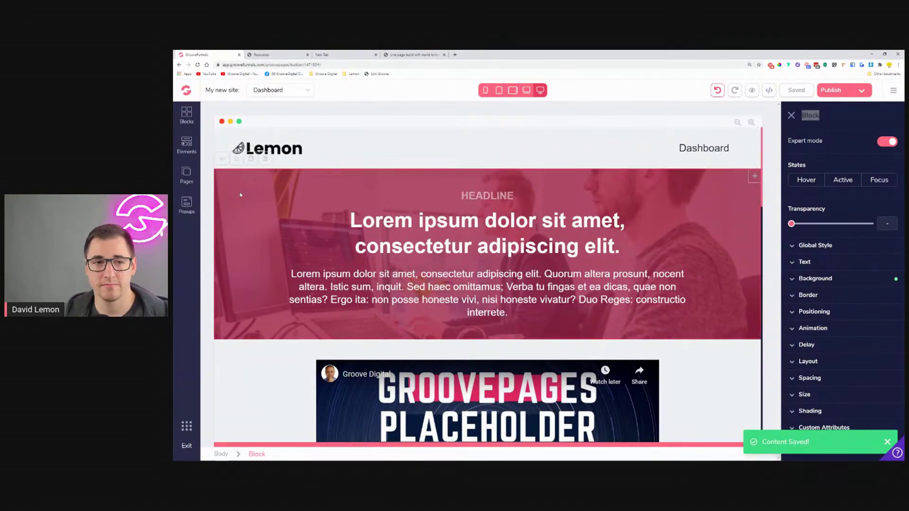
Step: Save the headline block as a reusable block in the Titles category
left_click(237, 159)
left_click(542, 278)
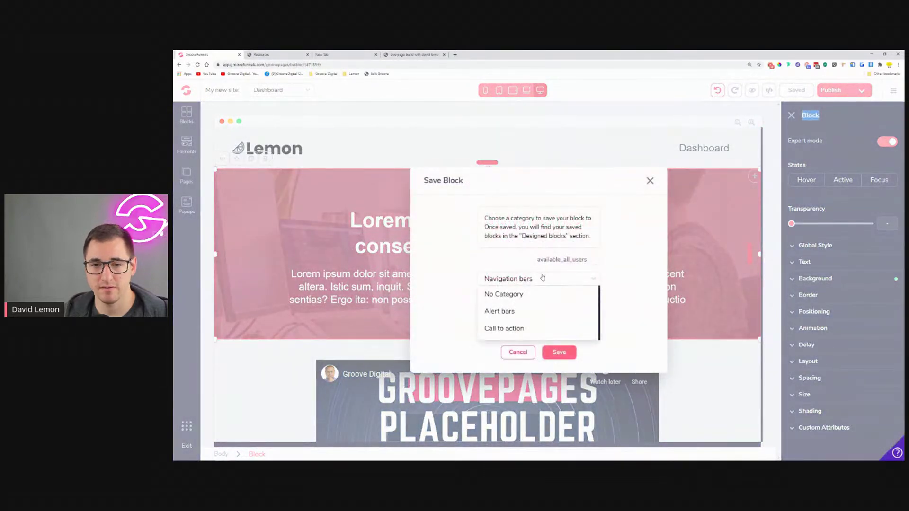
scroll(549, 308, "down", 2)
scroll(552, 312, "down", 6)
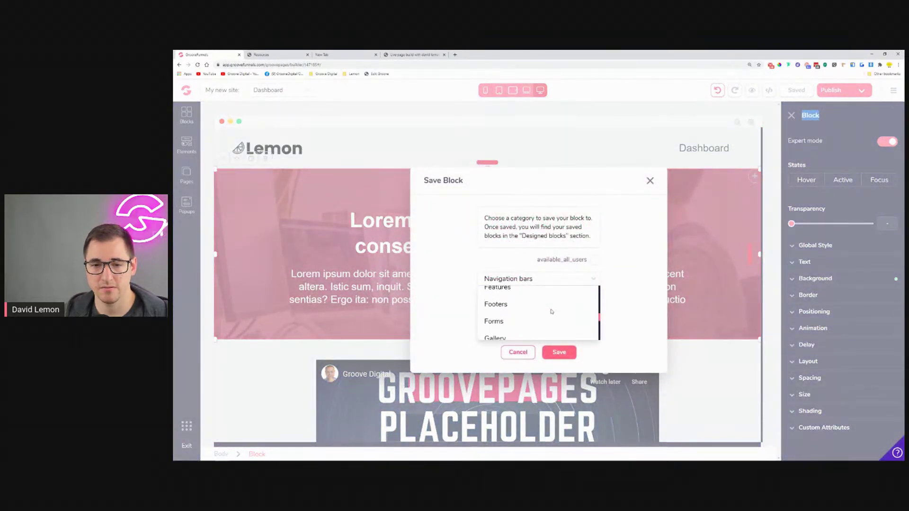
scroll(552, 313, "down", 1)
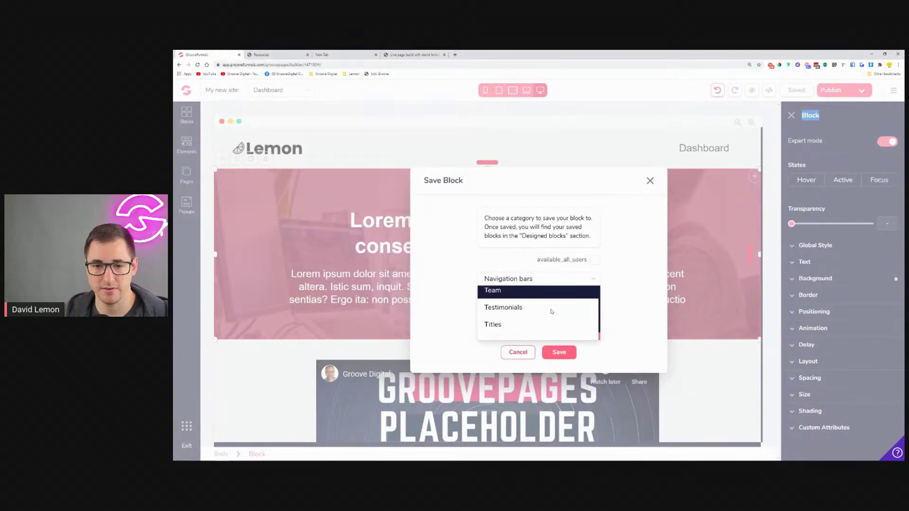
left_click(557, 320)
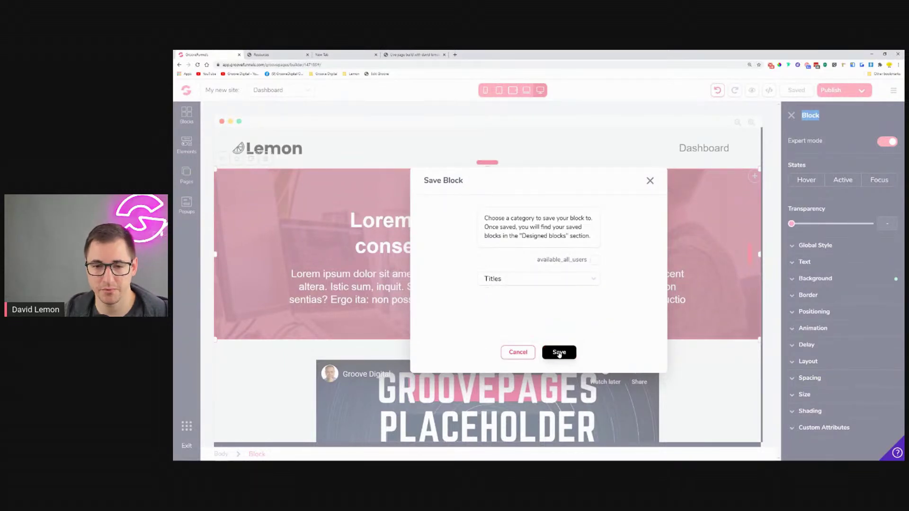
left_click(559, 353)
Step: Save the copyright footer block as a reusable block in the Footers category
scroll(710, 222, "down", 7)
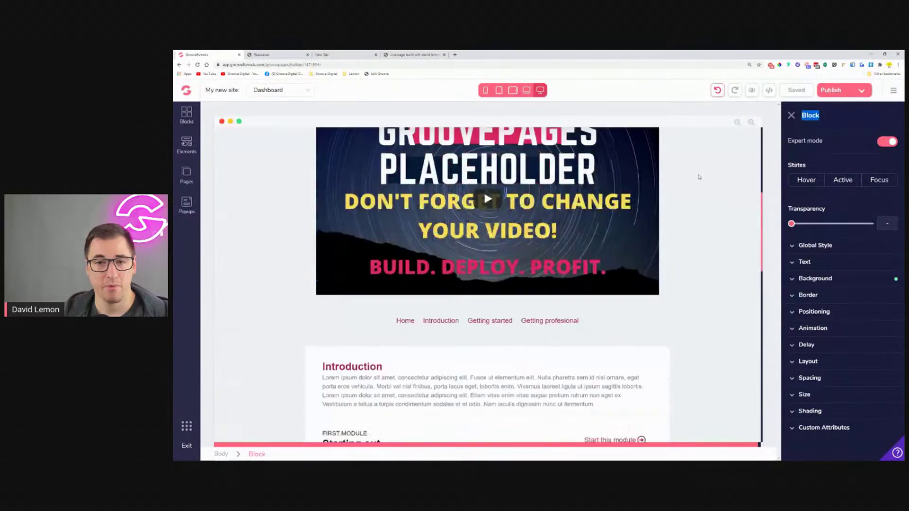
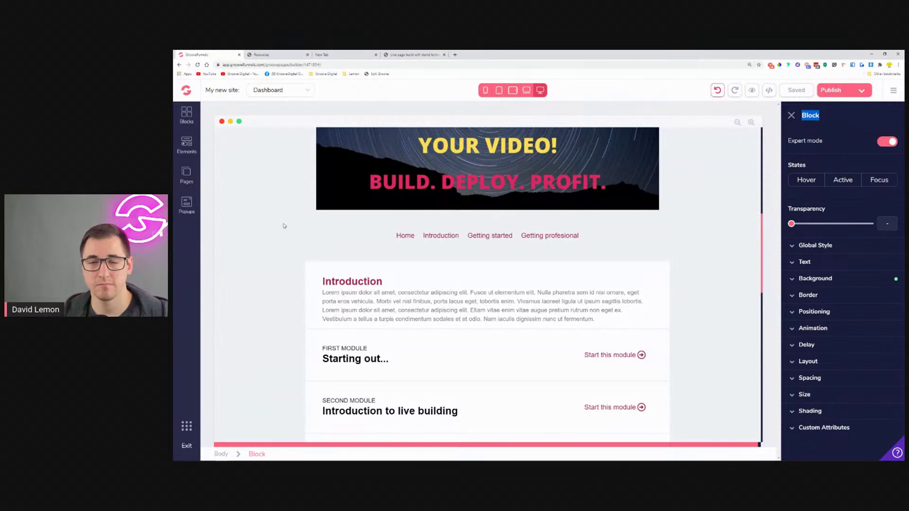
scroll(284, 226, "down", 2)
scroll(284, 226, "up", 6)
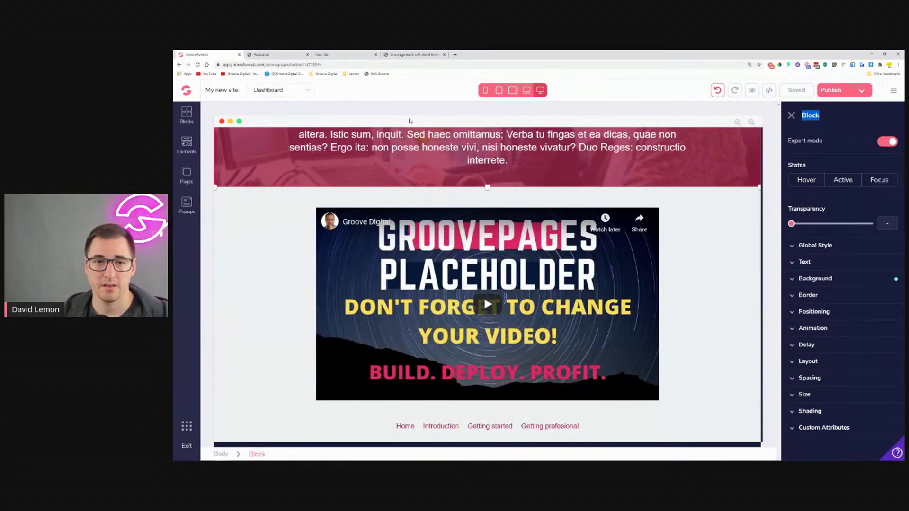
scroll(284, 237, "down", 8)
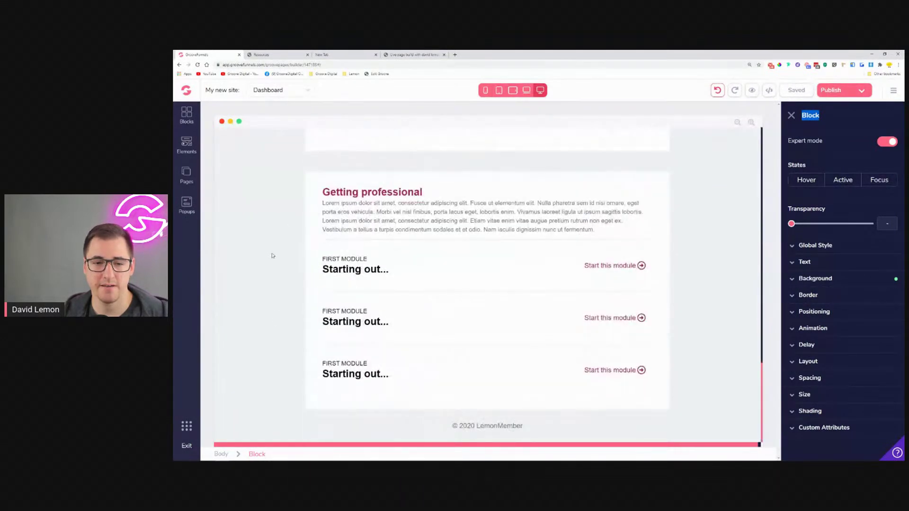
left_click(237, 400)
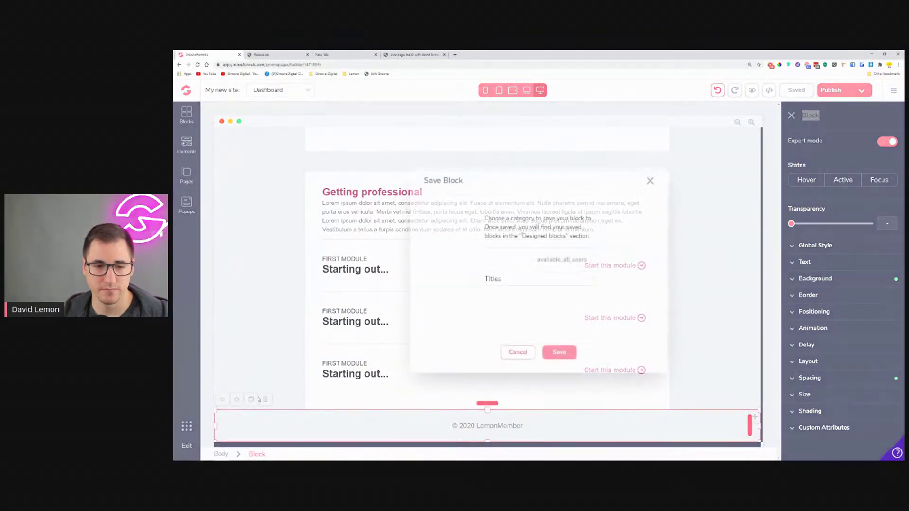
left_click(522, 278)
scroll(524, 289, "down", 5)
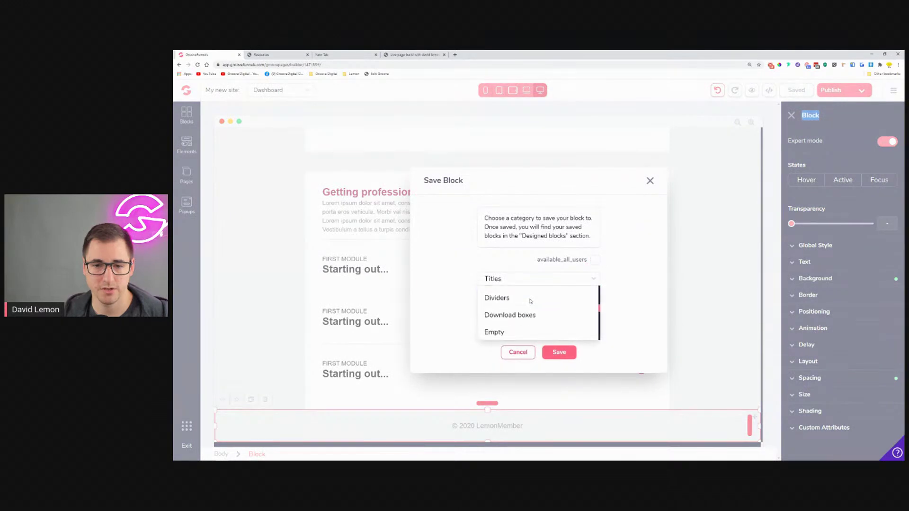
scroll(528, 306, "up", 1)
left_click(525, 309)
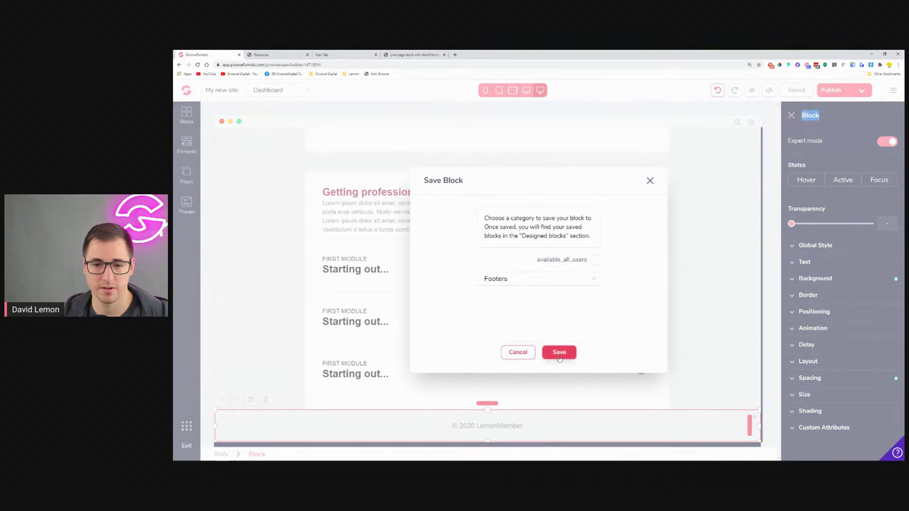
left_click(555, 352)
Step: Save the Introduction module list block as a reusable block in the Content category
scroll(508, 328, "up", 20)
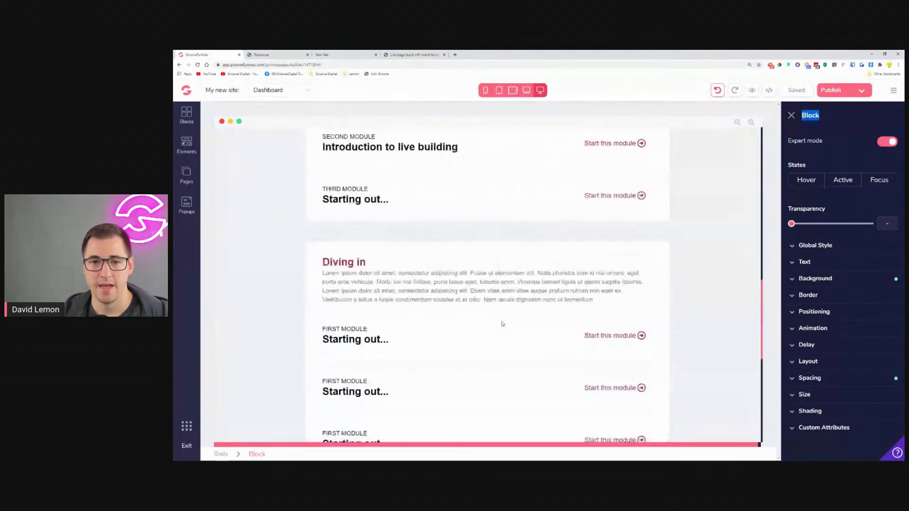
scroll(488, 322, "down", 1)
left_click(255, 311)
scroll(467, 339, "down", 3)
scroll(251, 184, "up", 1)
left_click(235, 194)
left_click(535, 279)
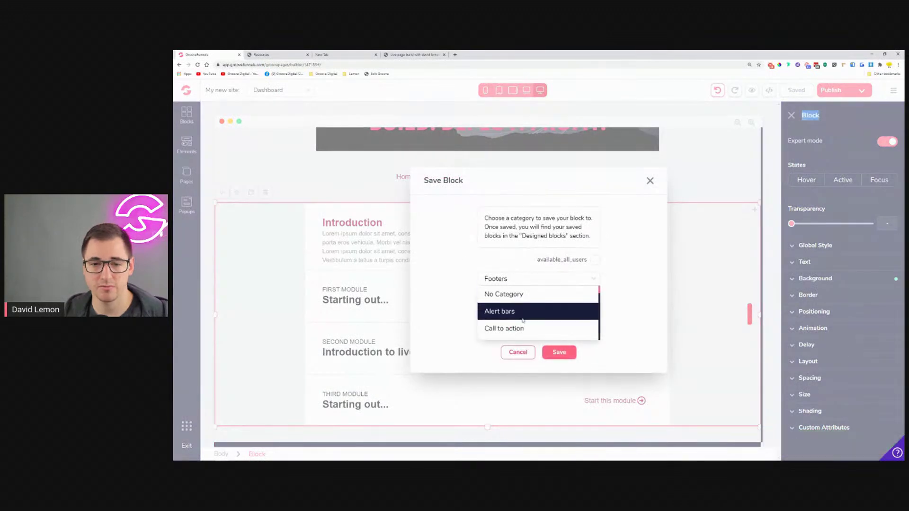
scroll(523, 321, "down", 3)
left_click(516, 304)
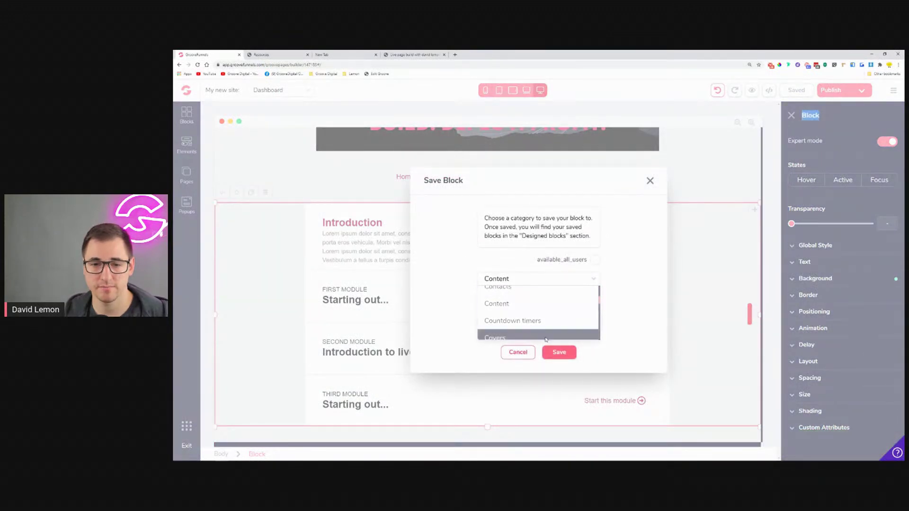
left_click(559, 353)
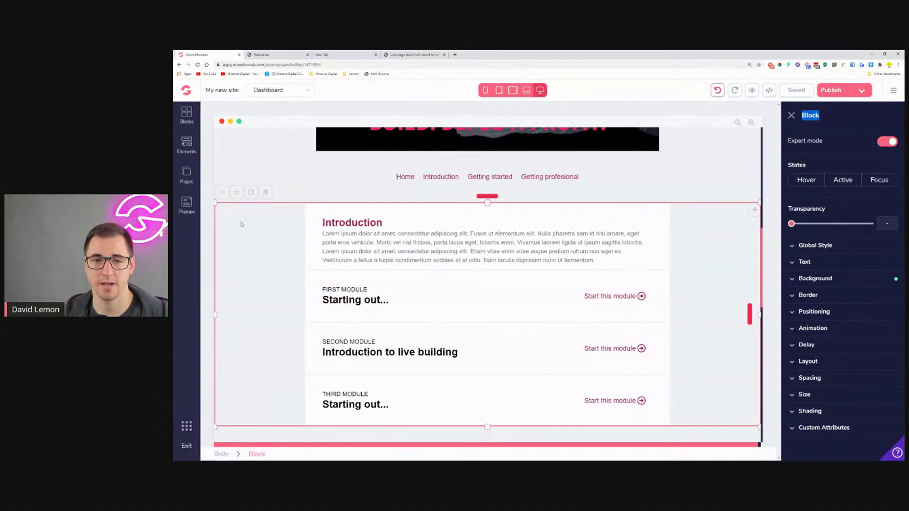
Step: Clone the Dashboard page from the site's page list
scroll(270, 238, "up", 4)
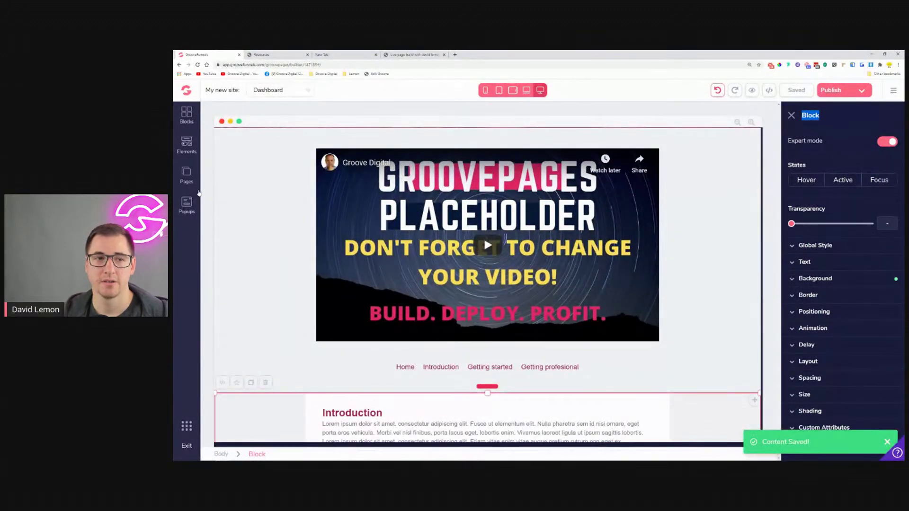
left_click(187, 174)
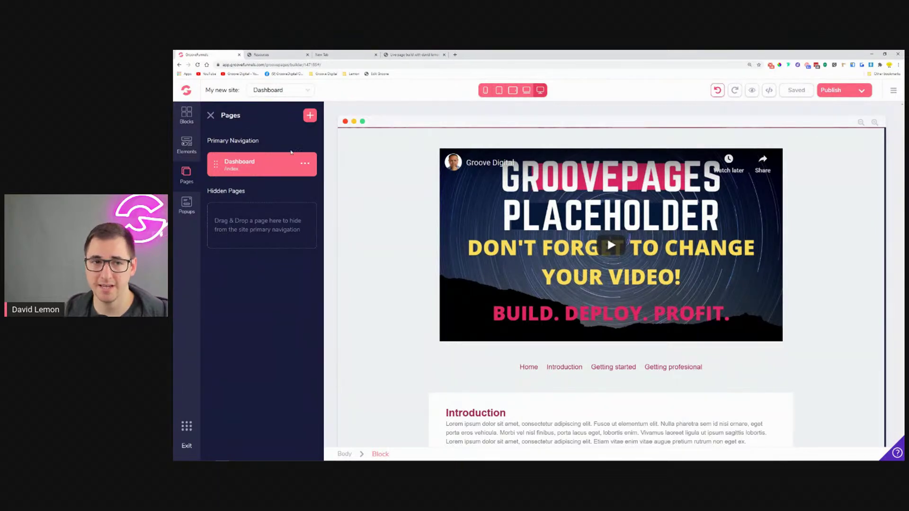
left_click(305, 164)
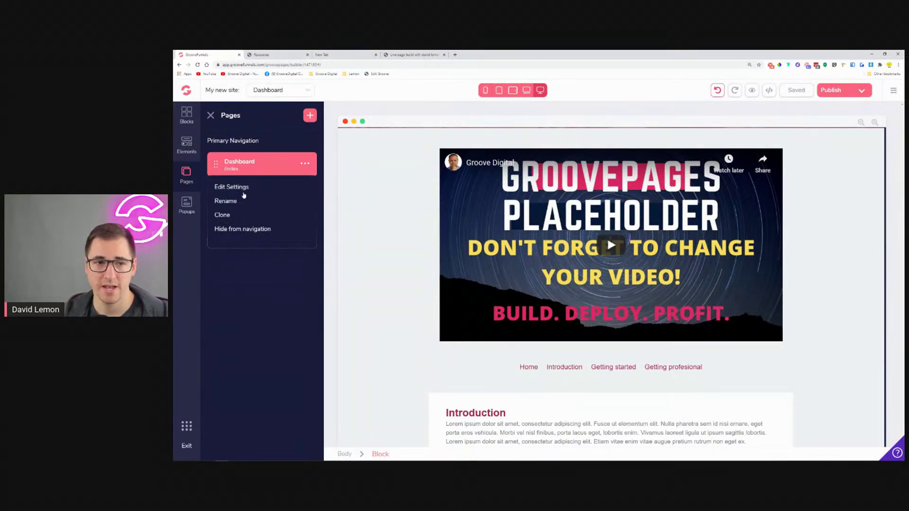
left_click(227, 215)
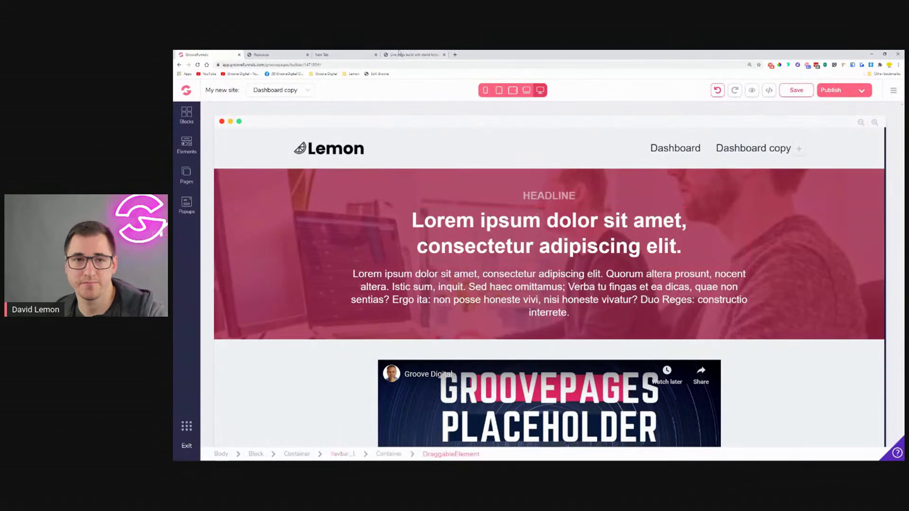
Step: Replace the cloned page's main headline with "Access your Downloads below", copied from the reference Resources page
left_click(263, 55)
left_click_drag(393, 170, 697, 174)
key("ctrl+c")
key("ctrl+shift+Tab")
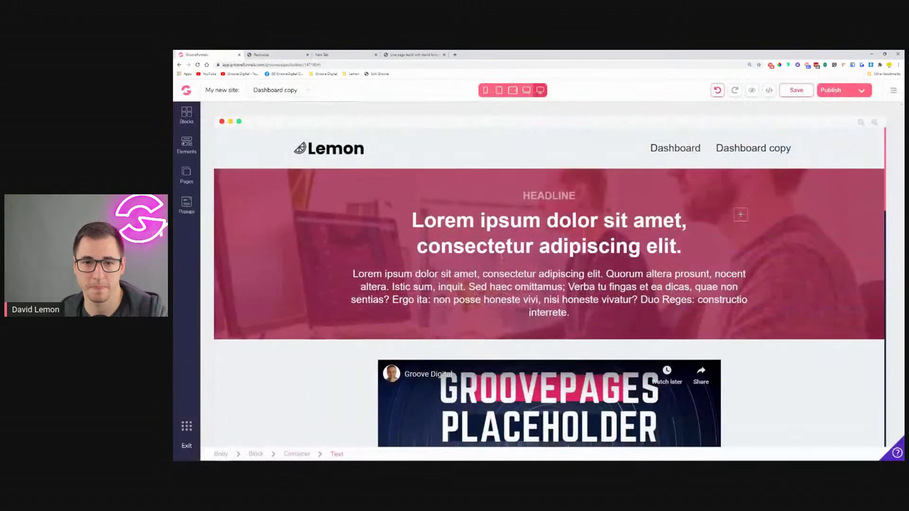
triple_click(514, 215)
key("ctrl+v")
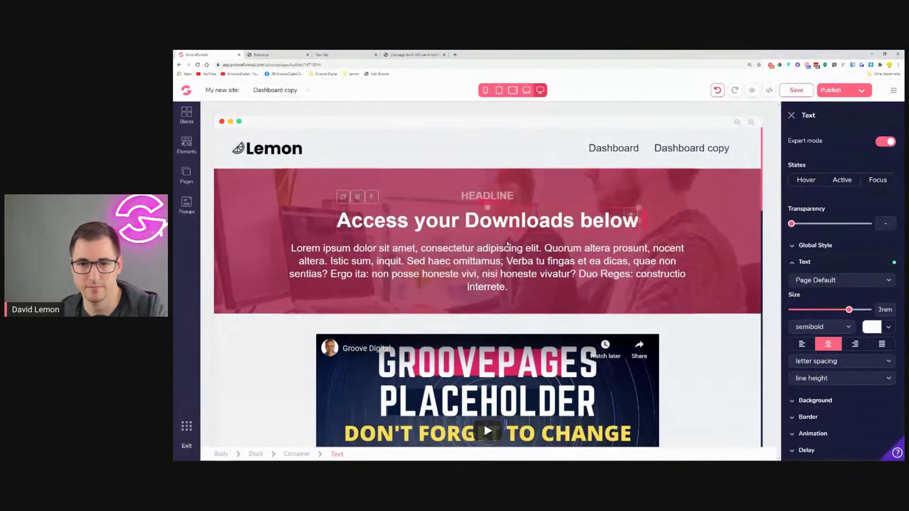
Step: Change the small HEADLINE label above the main headline to "RESOURCES"
left_click(507, 196)
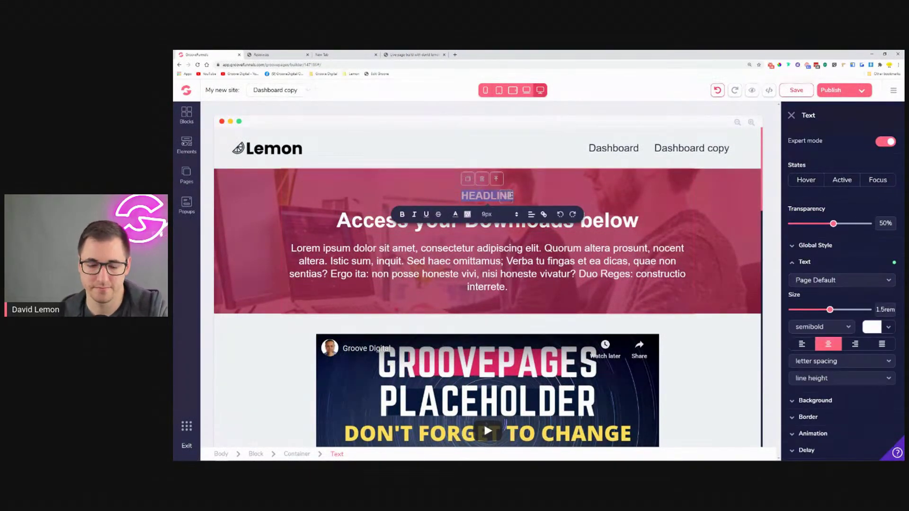
type("RESO")
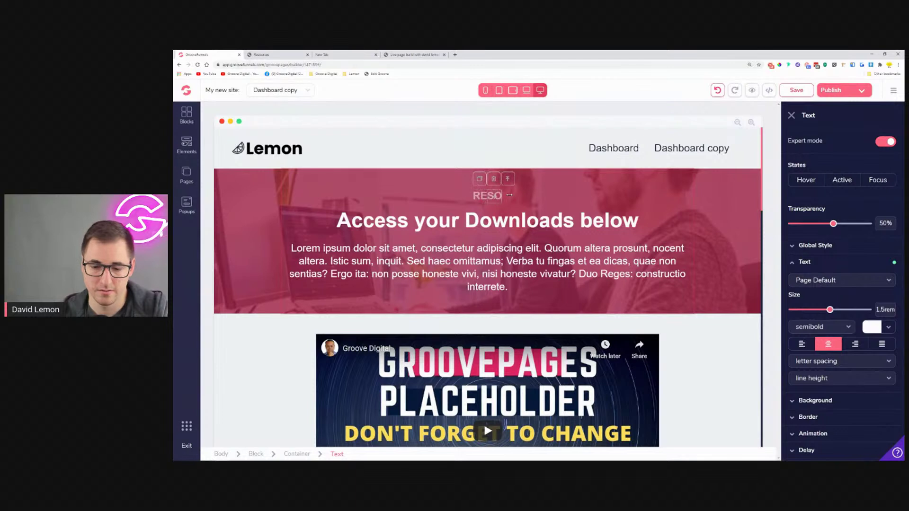
type("URCES")
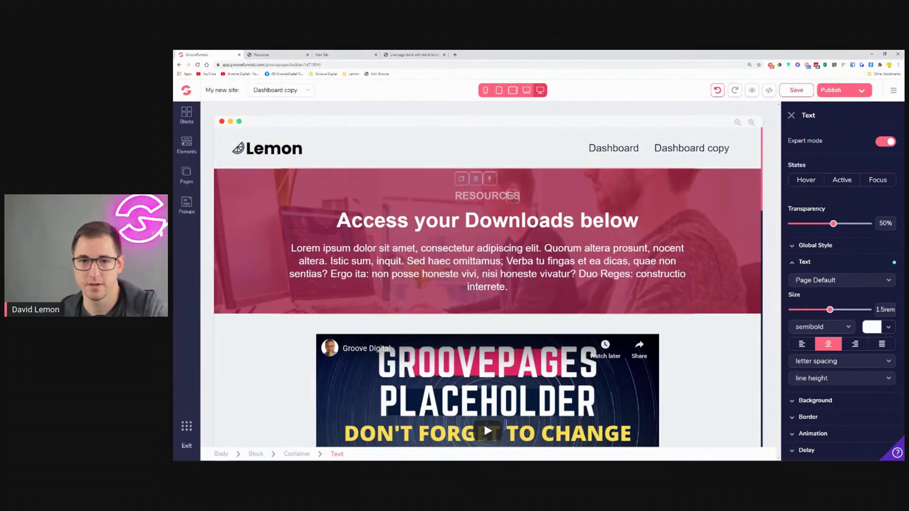
left_click(686, 190)
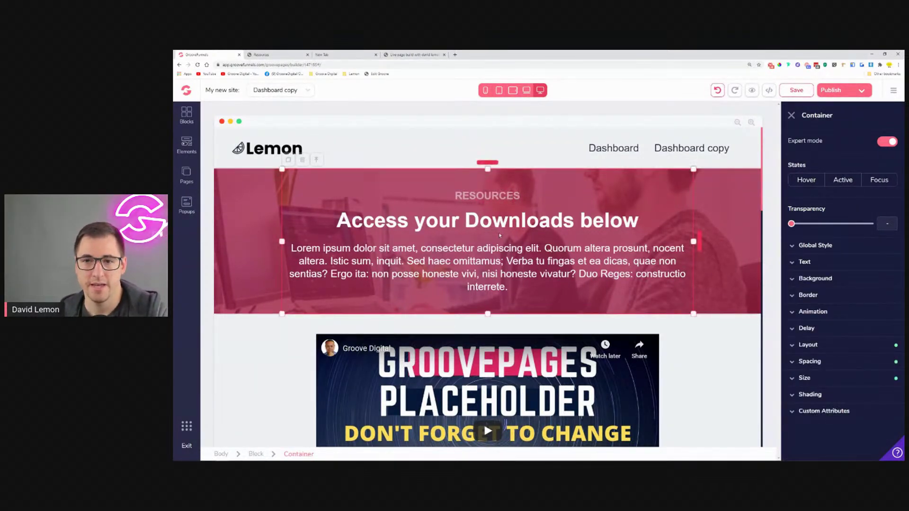
Step: Delete the video block and the section links block beneath it from the cloned page
scroll(626, 192, "down", 4)
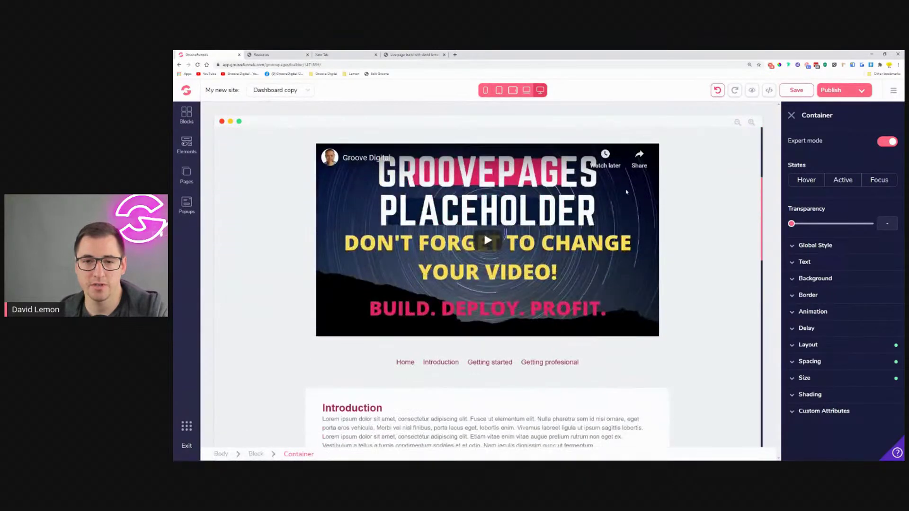
left_click(474, 189)
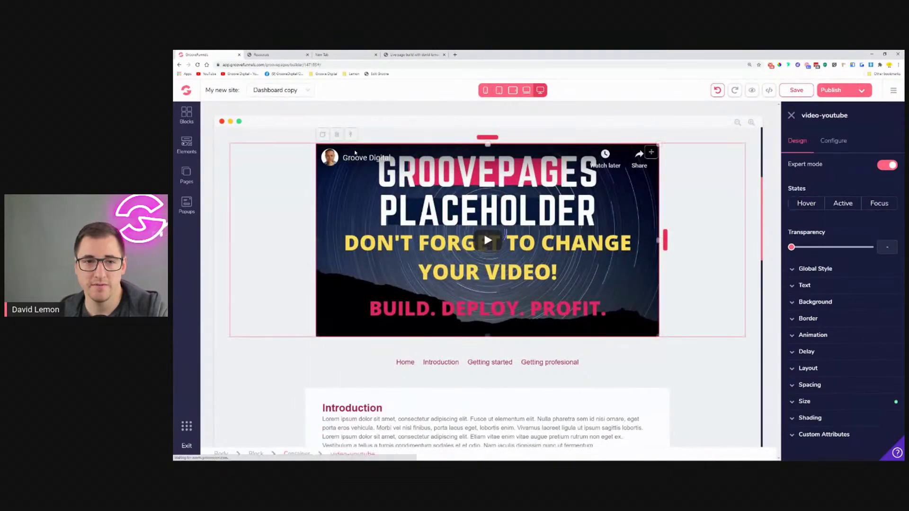
scroll(233, 181, "up", 2)
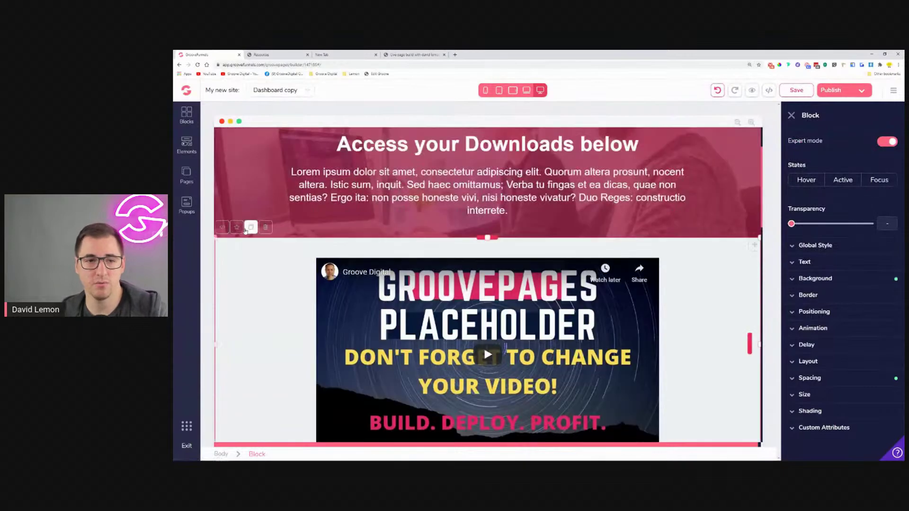
left_click(264, 228)
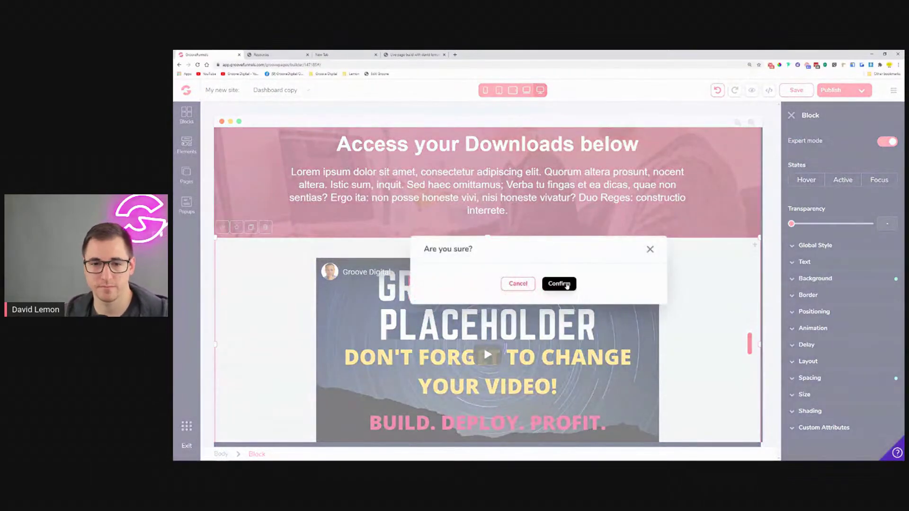
left_click(559, 285)
left_click(246, 256)
left_click(265, 228)
left_click(568, 286)
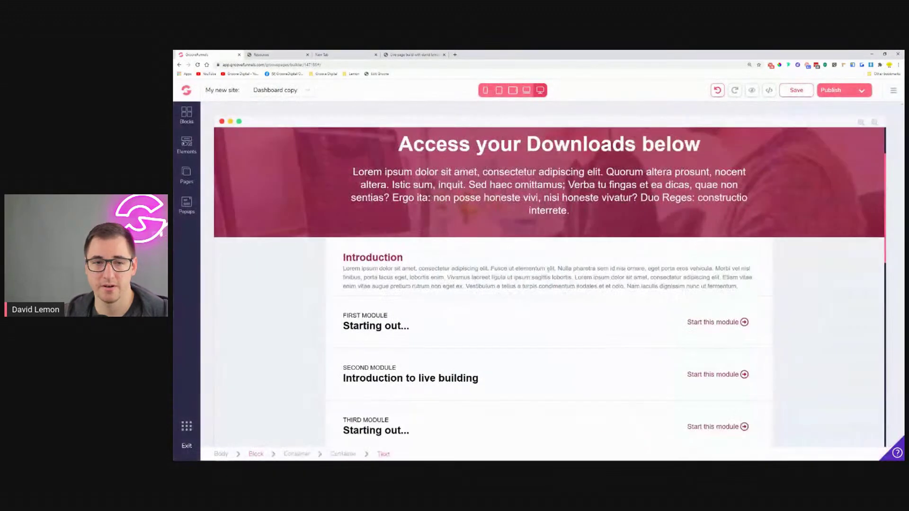
Step: Check the reference Resources page, and delete the three module rows under the Introduction text
left_click(273, 54)
scroll(370, 185, "down", 2)
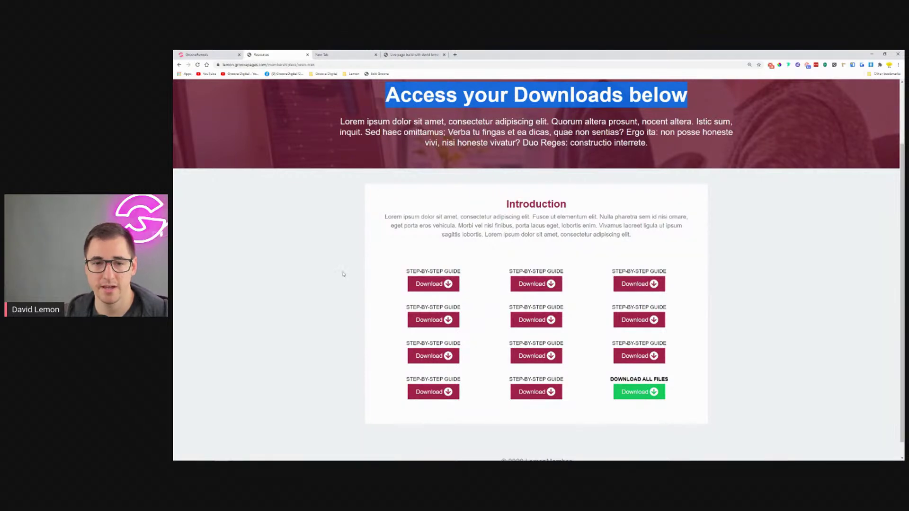
left_click(223, 52)
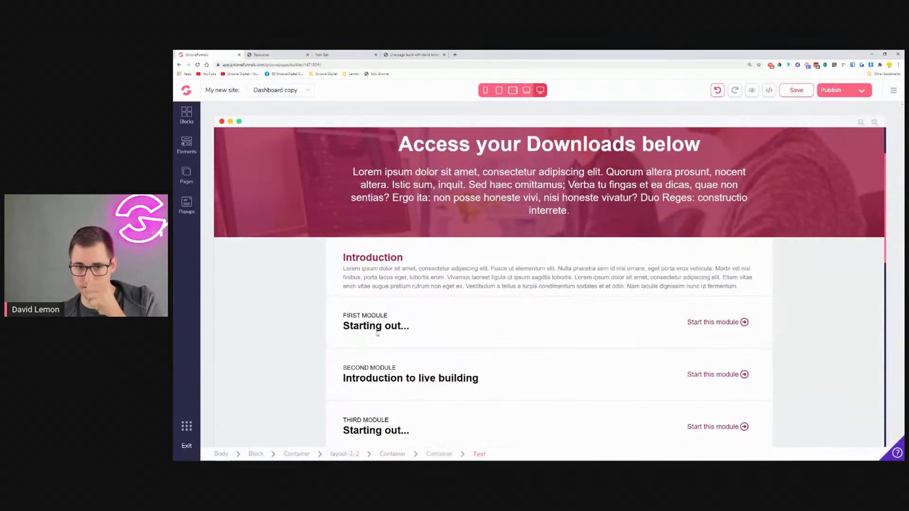
left_click(334, 304)
left_click(495, 300)
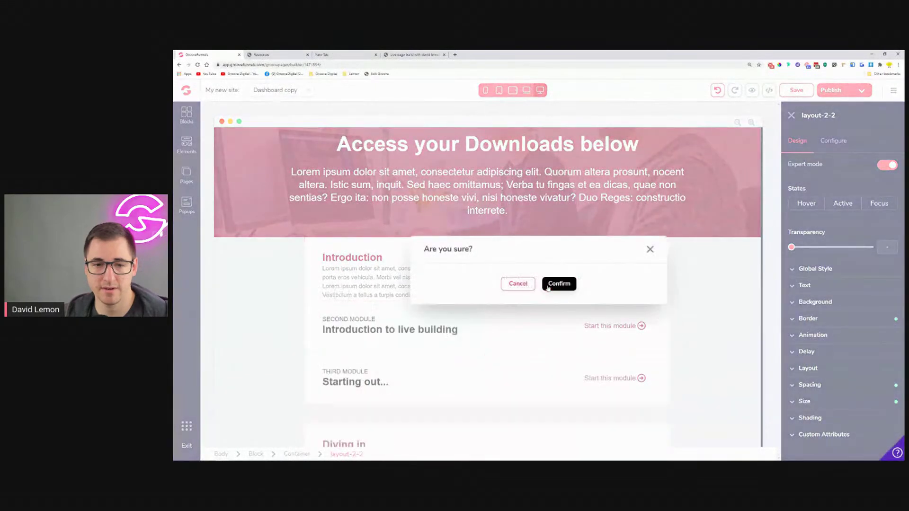
left_click(547, 287)
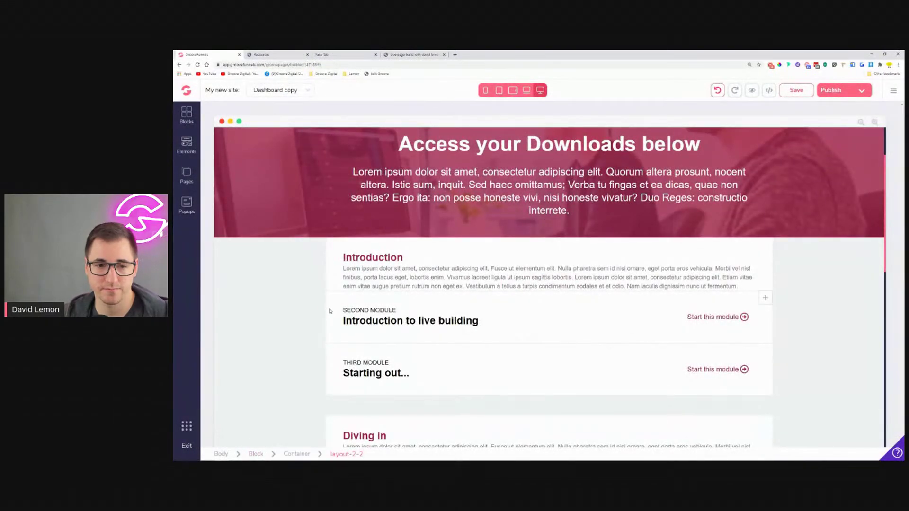
left_click(331, 311)
left_click(488, 297)
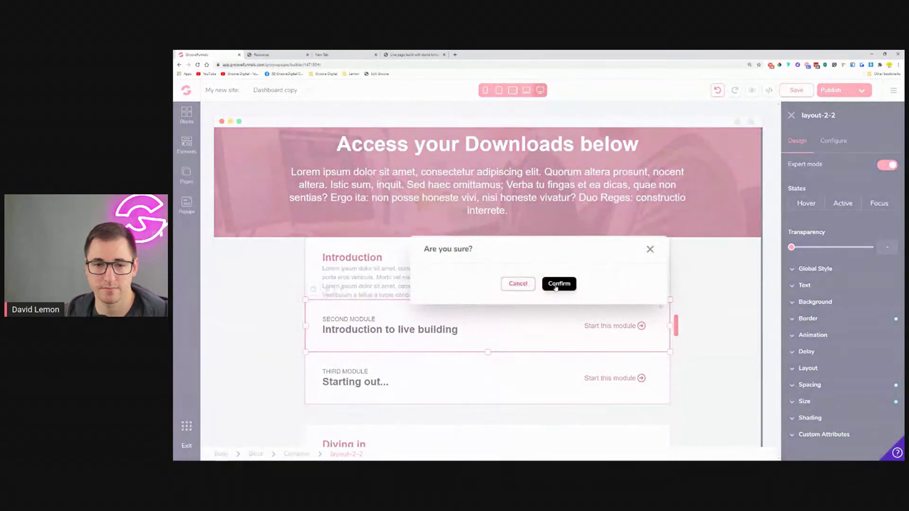
left_click(556, 287)
left_click(338, 316)
left_click(488, 297)
left_click(545, 285)
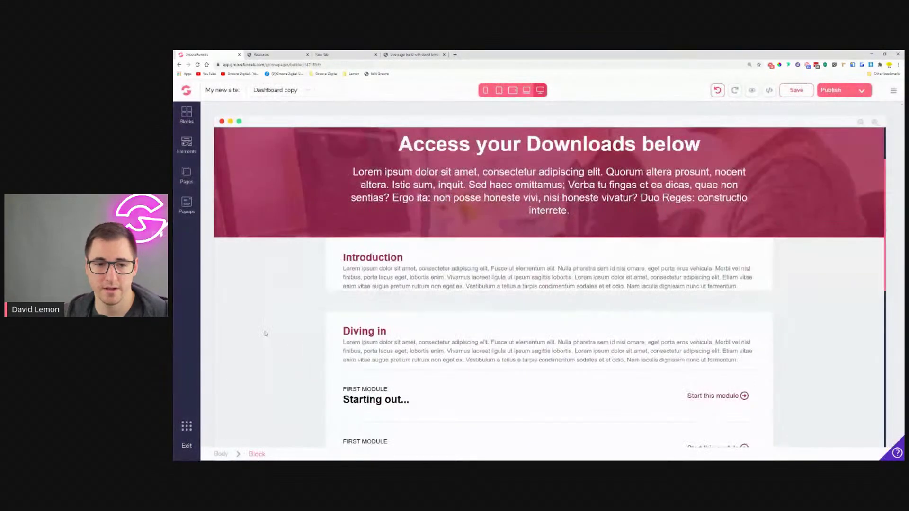
Step: Delete the "Diving in" and "Getting professional" blocks from the cloned page
left_click(240, 340)
left_click(263, 291)
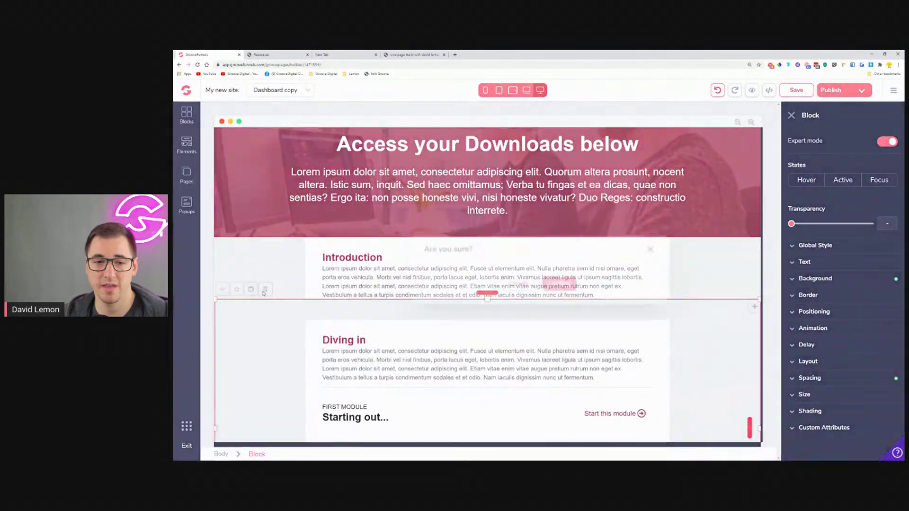
left_click(559, 284)
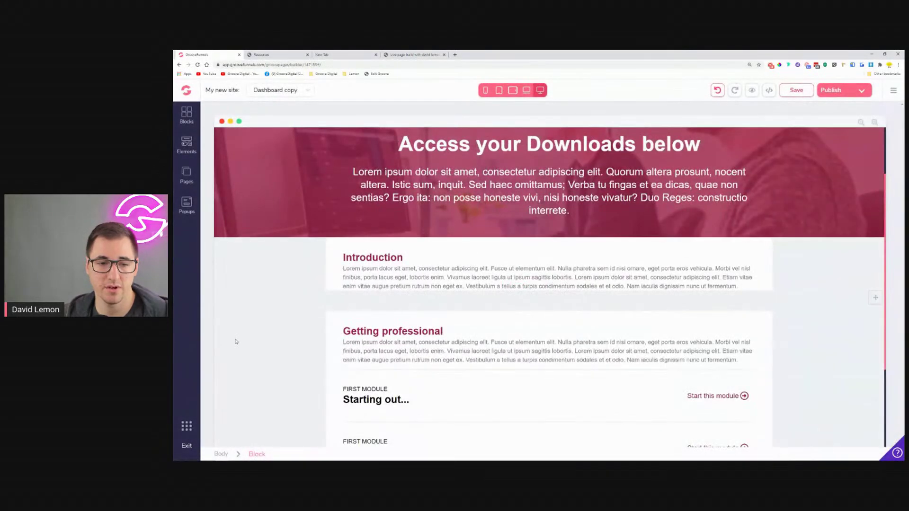
left_click(236, 341)
left_click(264, 290)
left_click(560, 284)
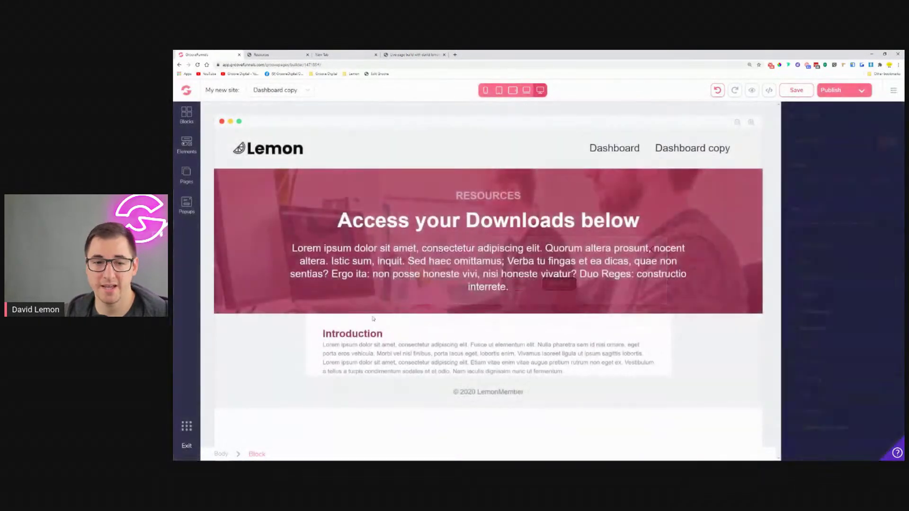
Step: Give the Introduction block 3rem of top padding and a #F0F2F4 background colour
left_click(494, 350)
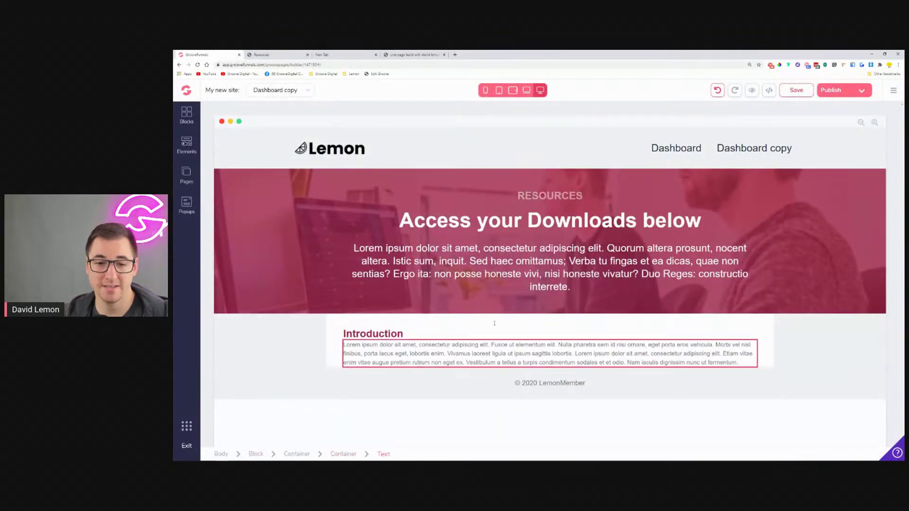
left_click(415, 324)
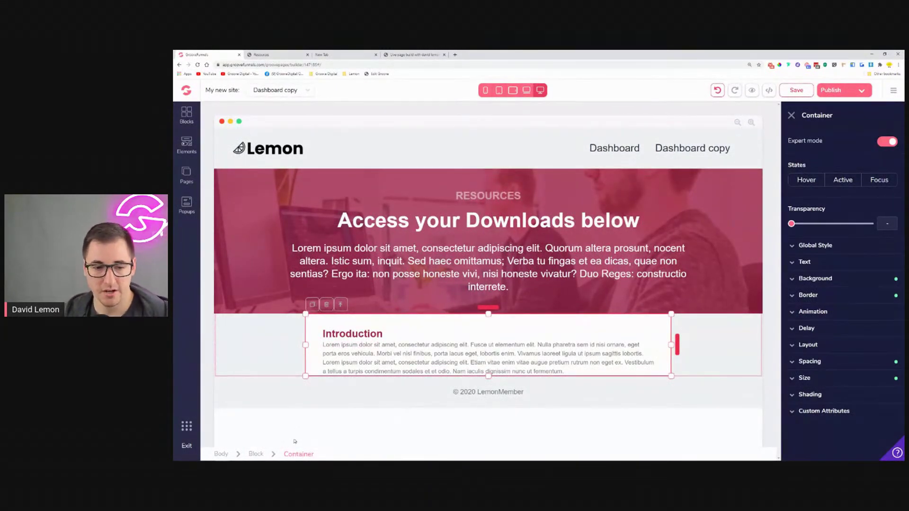
left_click(256, 454)
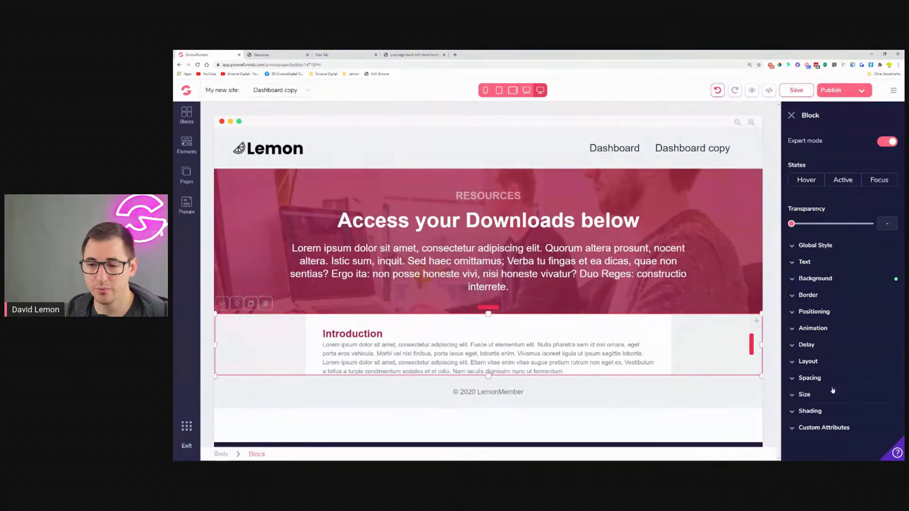
left_click(819, 379)
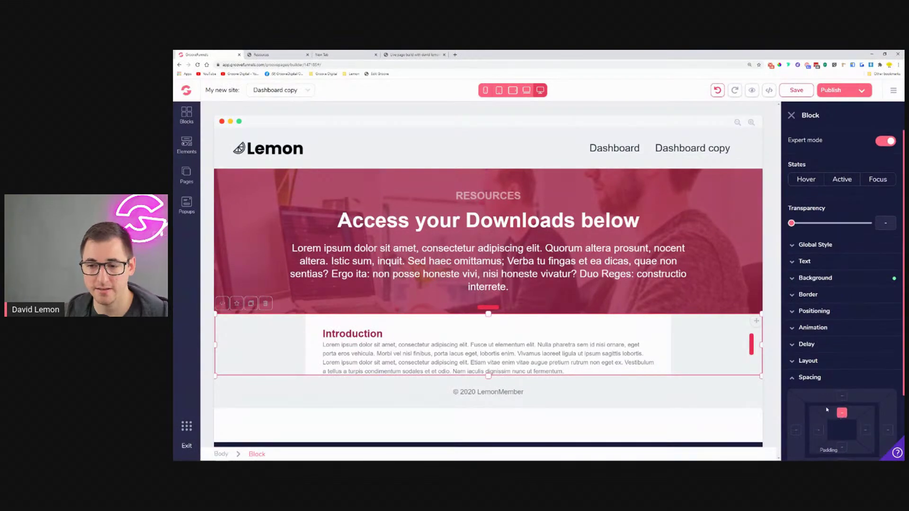
scroll(827, 410, "down", 2)
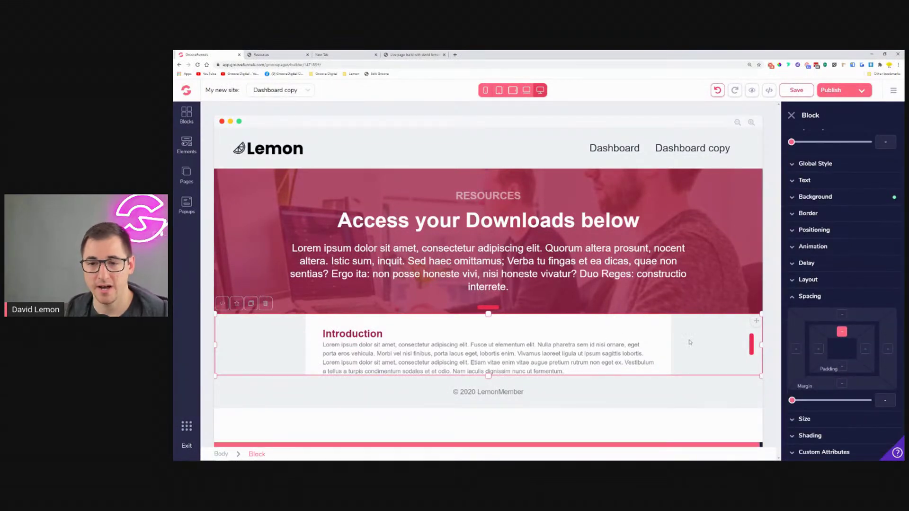
left_click_drag(792, 401, 835, 406)
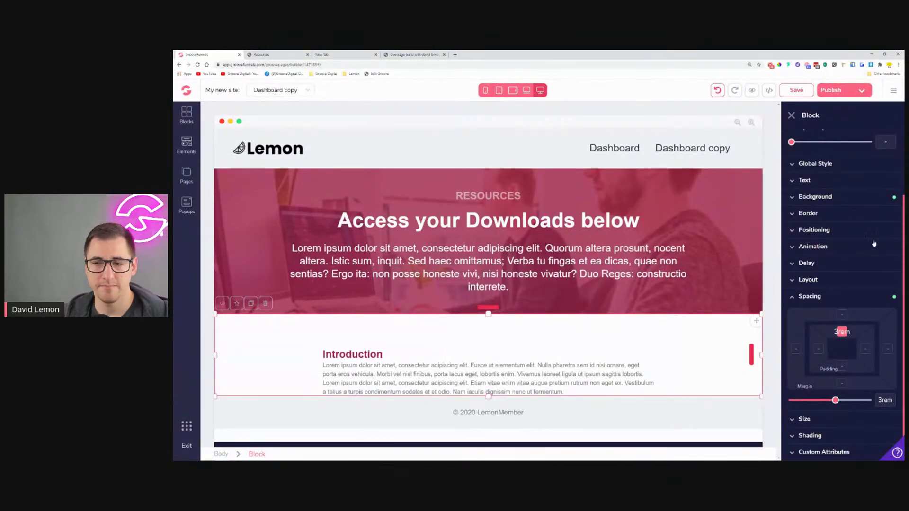
left_click(836, 197)
left_click(882, 215)
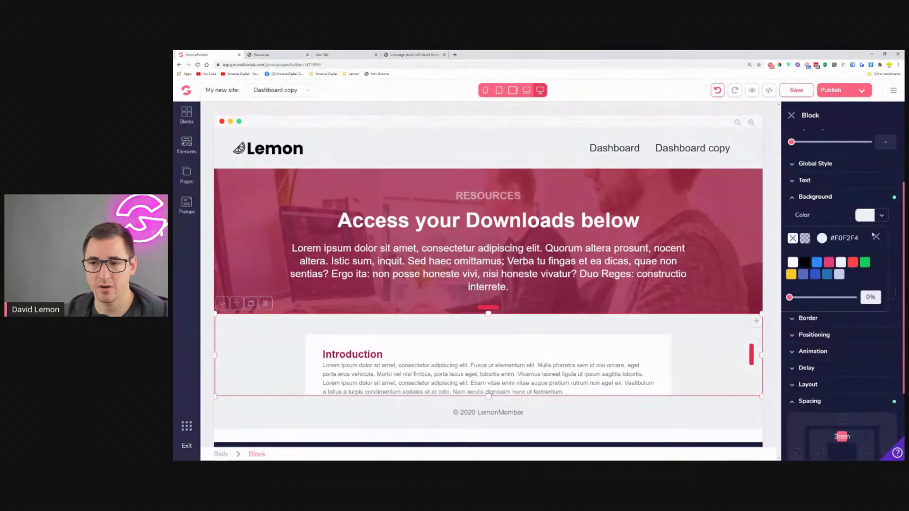
Step: Center-align the Introduction heading and the paragraph beneath it
left_click(444, 352)
left_click(442, 364)
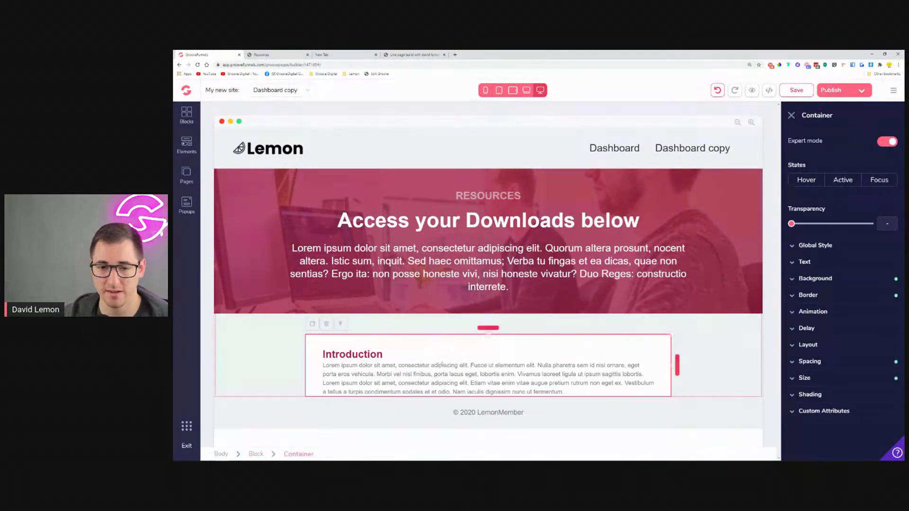
left_click(354, 355)
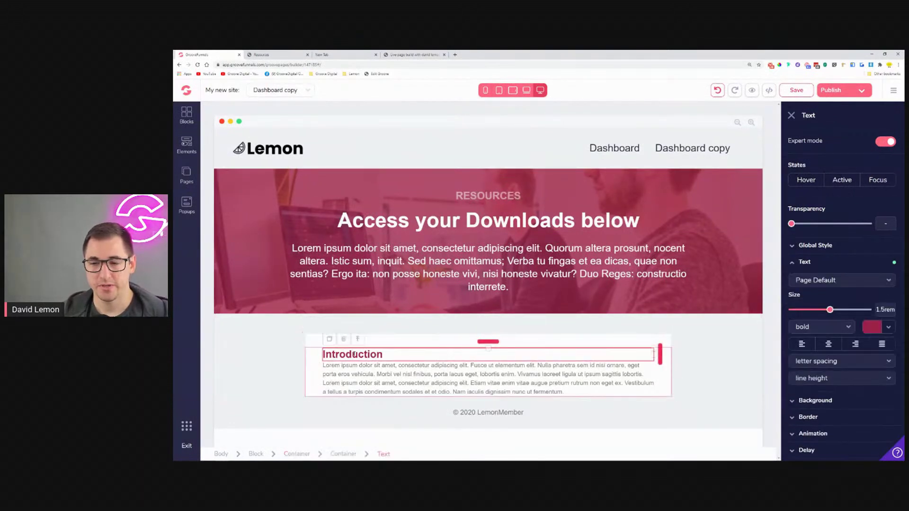
left_click(830, 345)
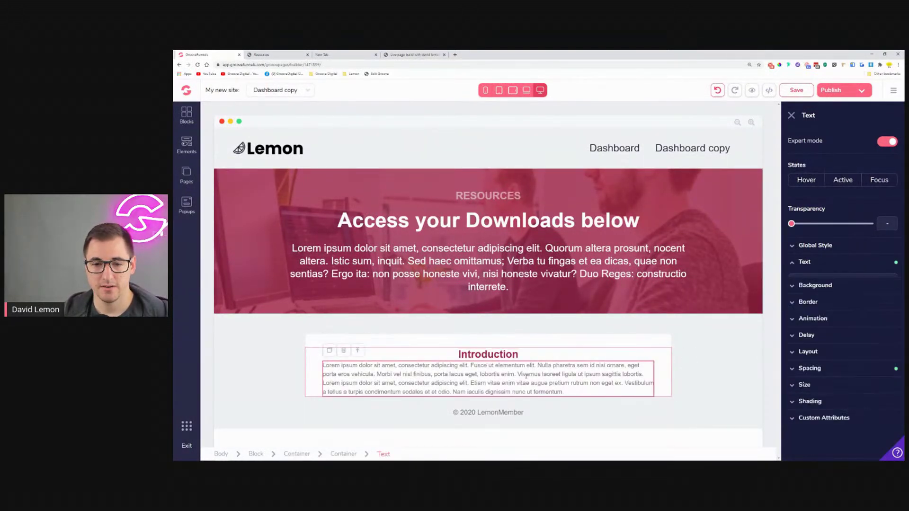
left_click(829, 346)
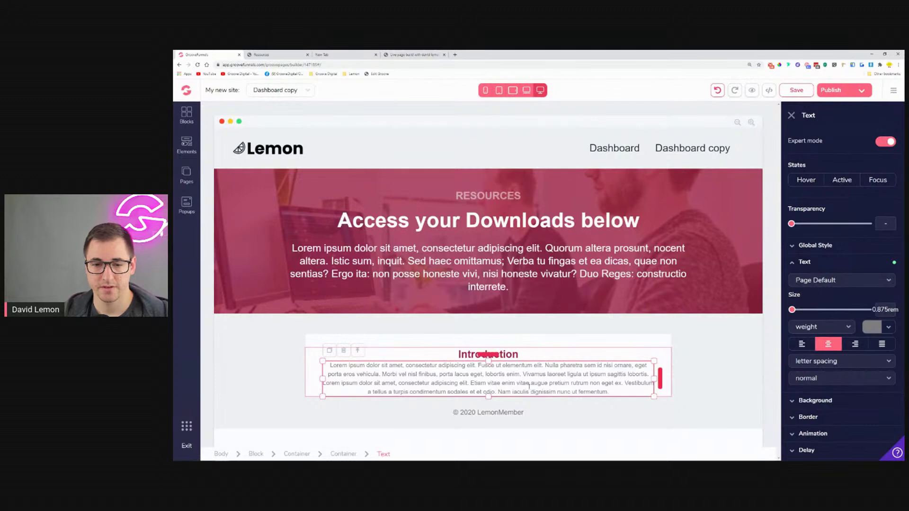
Step: Insert a three-column layout below the Introduction paragraph, inside the white container
left_click(185, 144)
left_click_drag(224, 217, 540, 417)
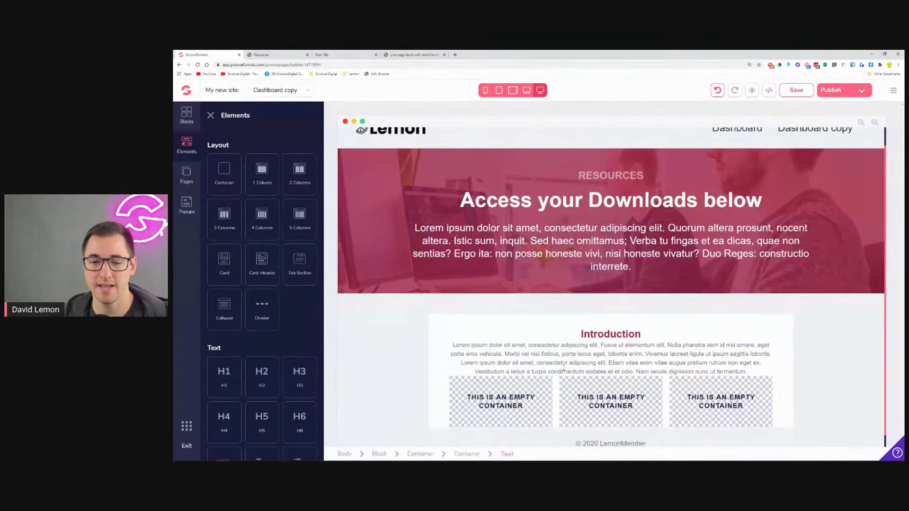
scroll(545, 382, "down", 1)
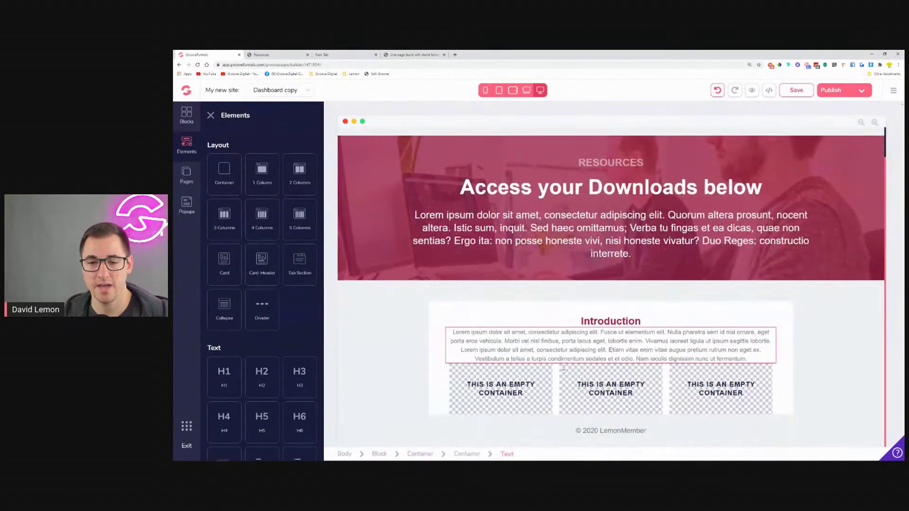
Step: Center the contents of the first and second column containers along both the primary and secondary axes
left_click(501, 393)
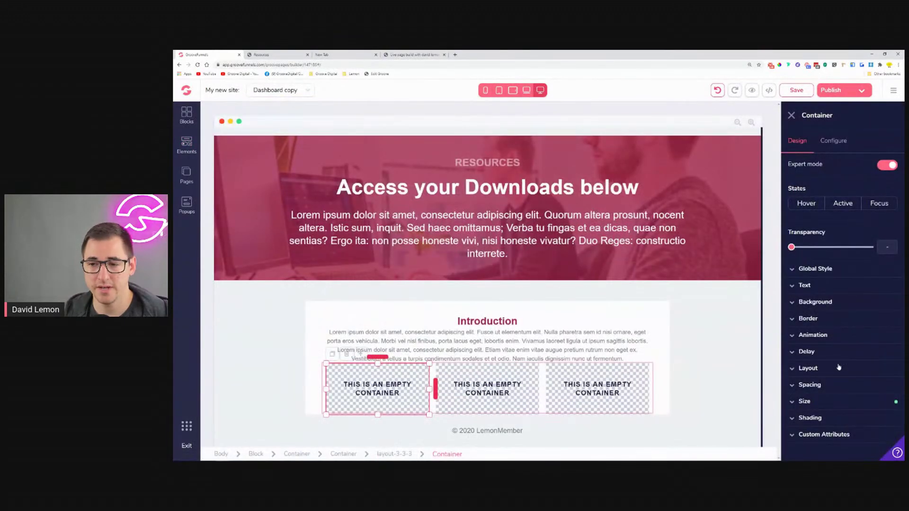
left_click(810, 369)
scroll(865, 393, "down", 2)
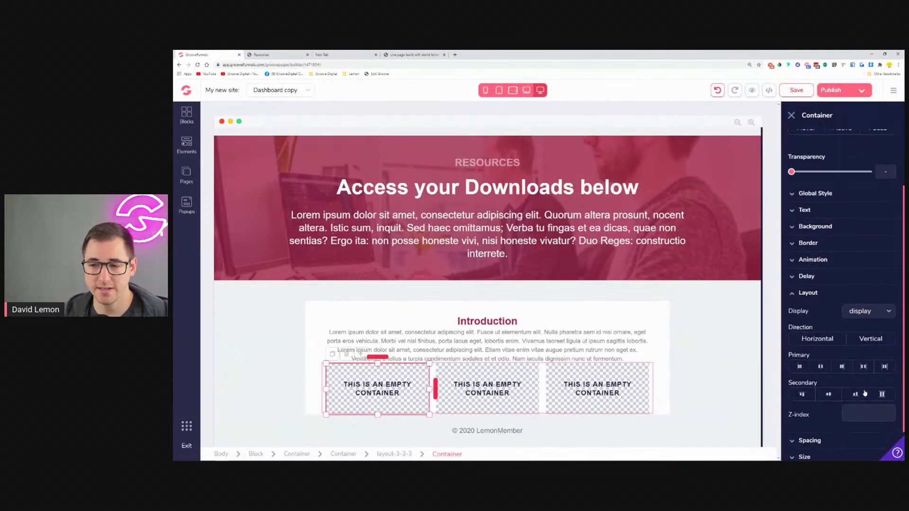
left_click(821, 367)
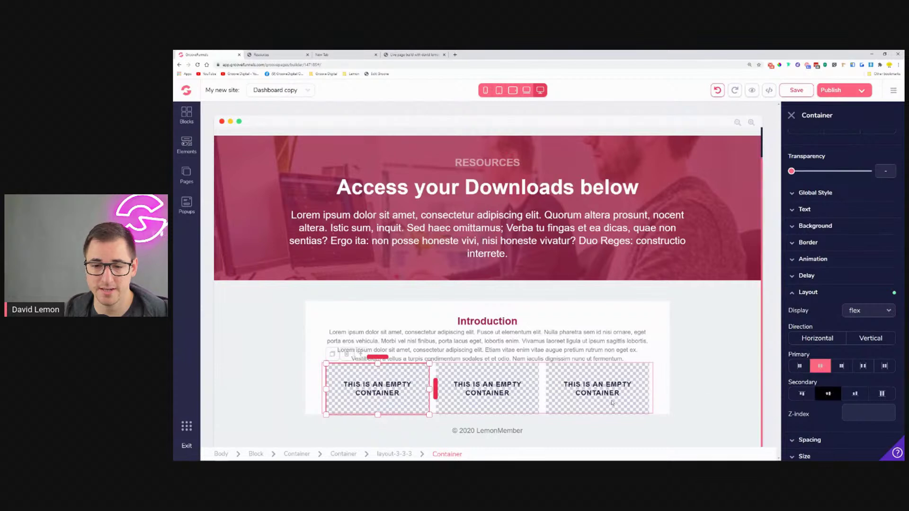
left_click(837, 368)
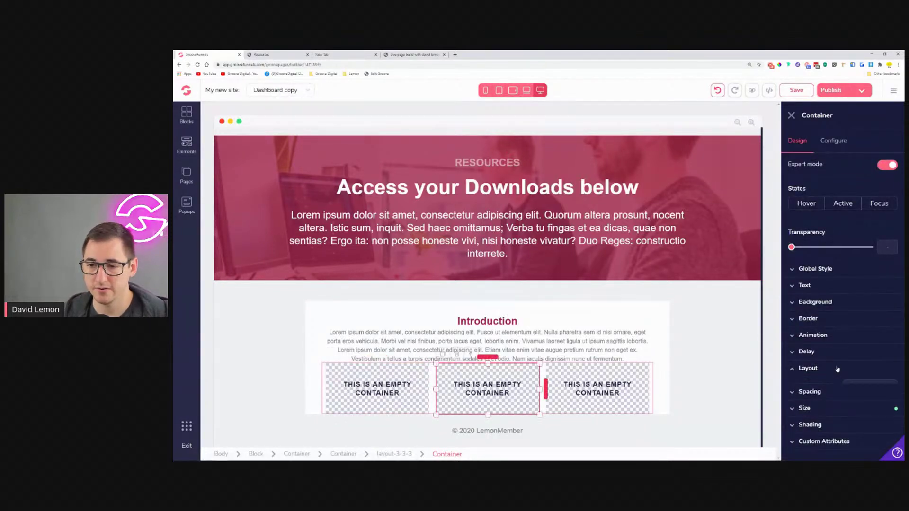
scroll(843, 332, "down", 3)
left_click(820, 328)
left_click(833, 357)
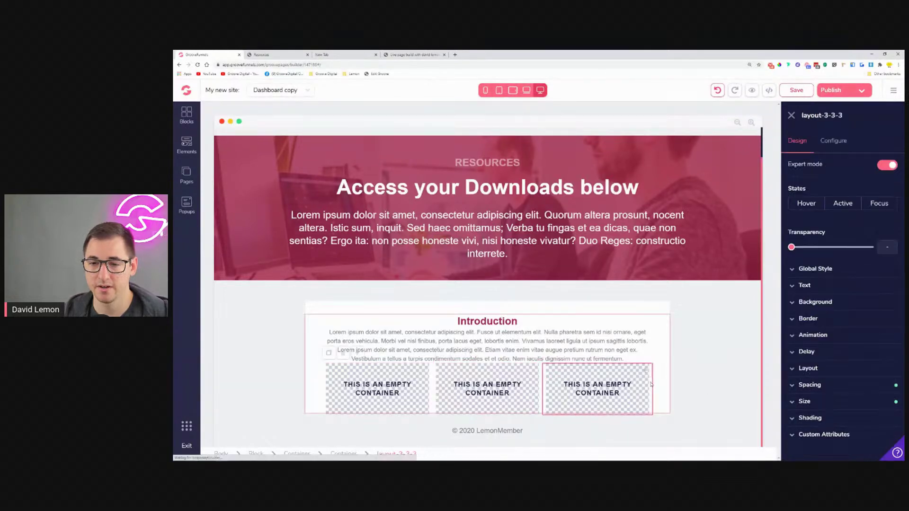
Step: Center the third column container's contents along both the primary and secondary axes
left_click(824, 369)
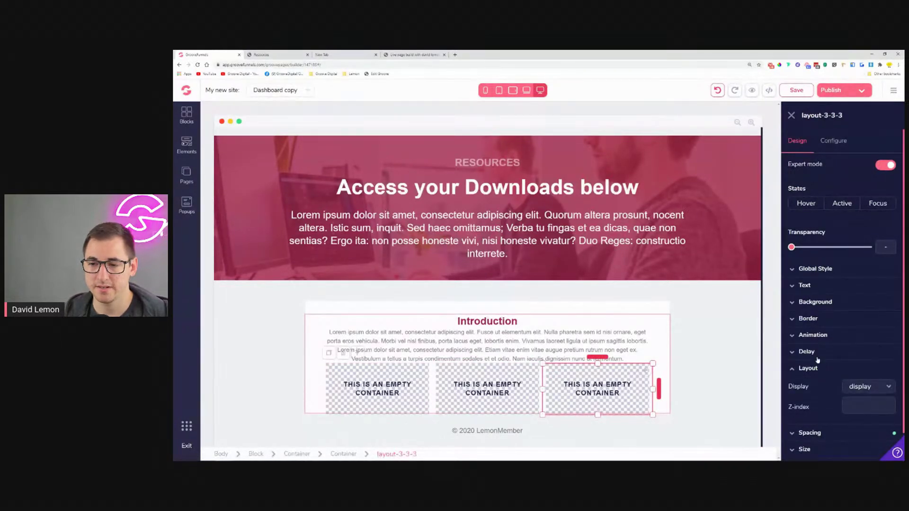
left_click(812, 371)
left_click(575, 394)
left_click(809, 368)
scroll(835, 392, "down", 1)
left_click(821, 404)
left_click(829, 431)
Step: Add a heading element and a button with an icon to the first column container
left_click(377, 392)
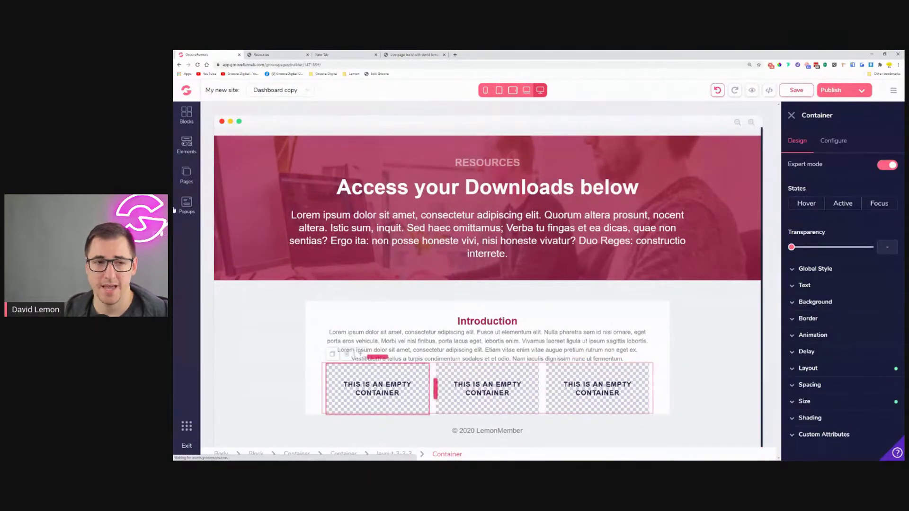
left_click(182, 149)
scroll(256, 265, "down", 3)
left_click_drag(299, 218, 497, 390)
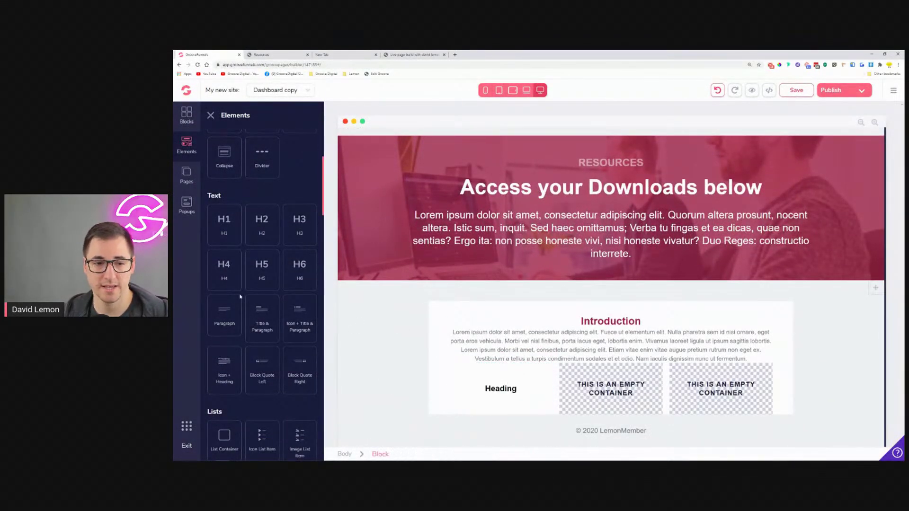
scroll(240, 308, "down", 3)
scroll(246, 308, "down", 5)
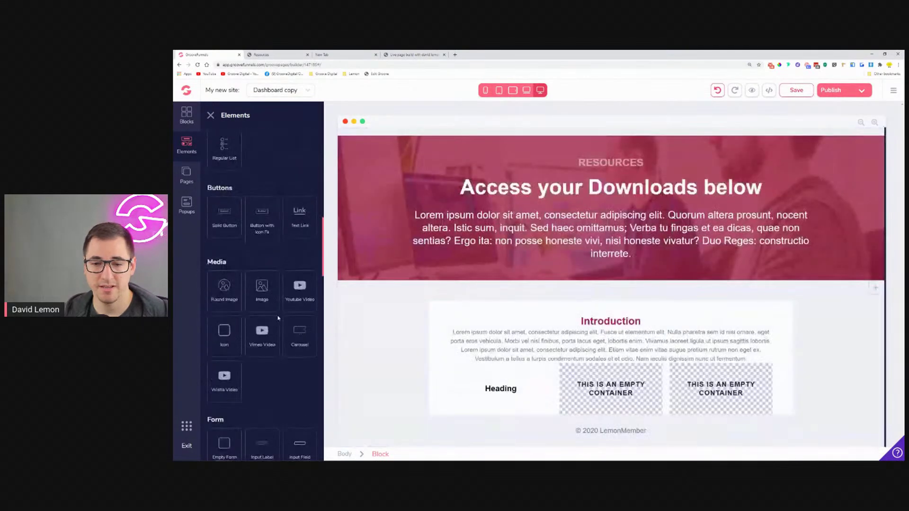
left_click_drag(256, 222, 515, 390)
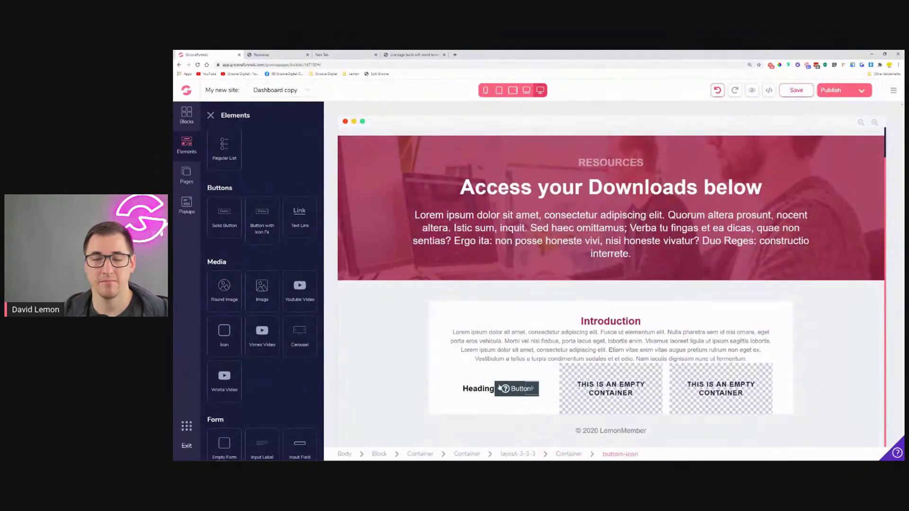
Step: Set the first column container's layout direction to vertical so the heading stacks above the button
left_click(486, 375)
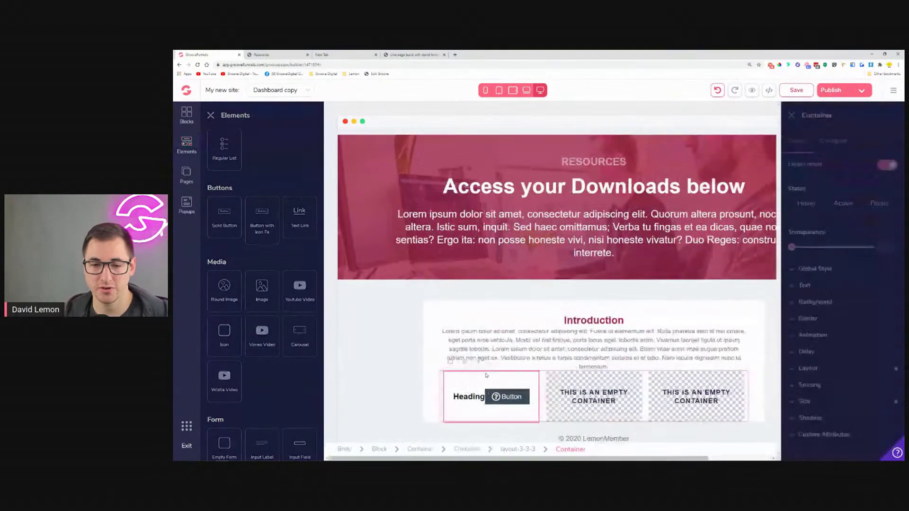
left_click(824, 369)
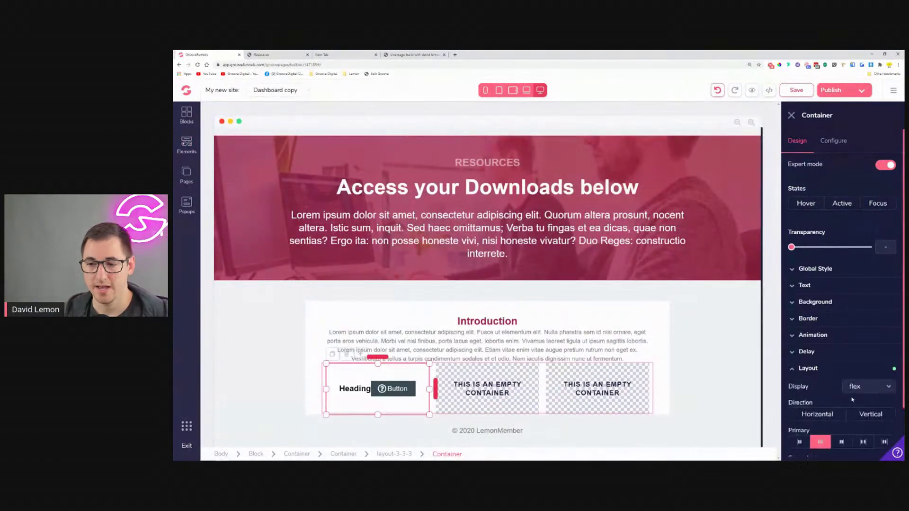
left_click(870, 413)
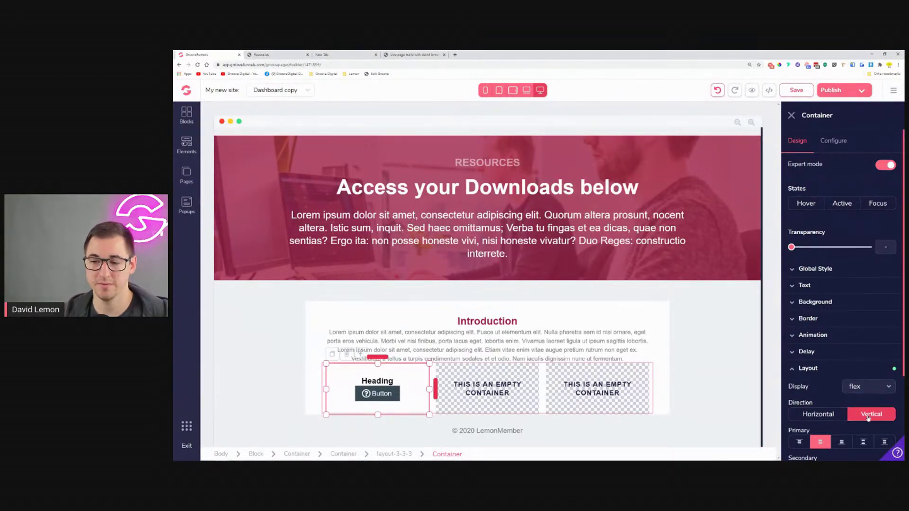
Step: Replace the heading text in the first column container with "STEP-BY-STEP GUIDE"
scroll(856, 417, "down", 2)
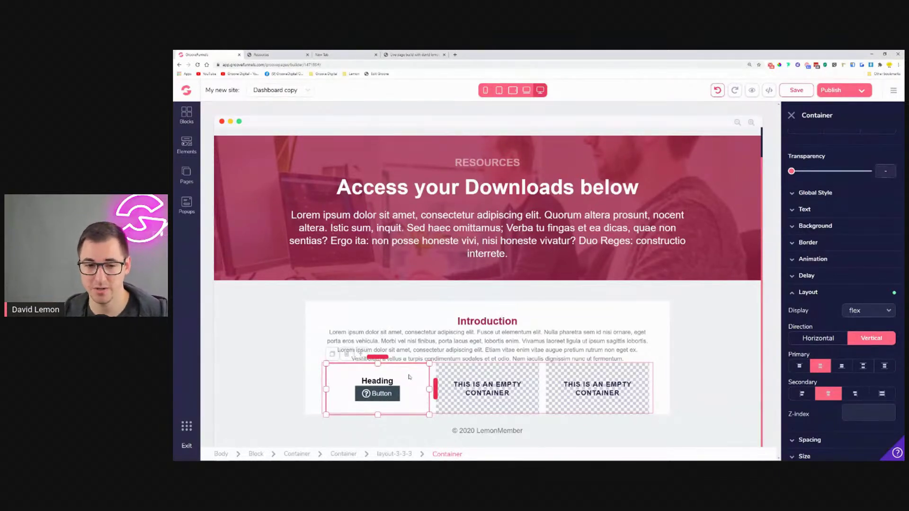
left_click(388, 381)
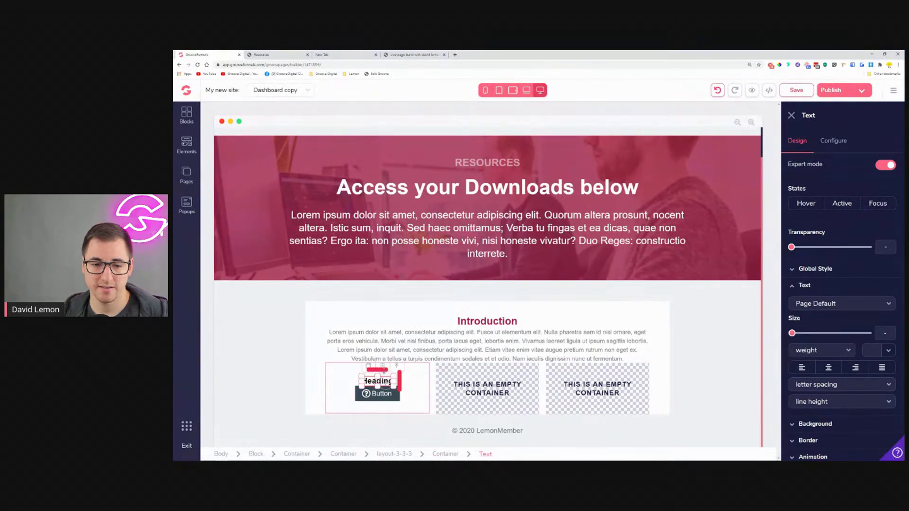
double_click(367, 381)
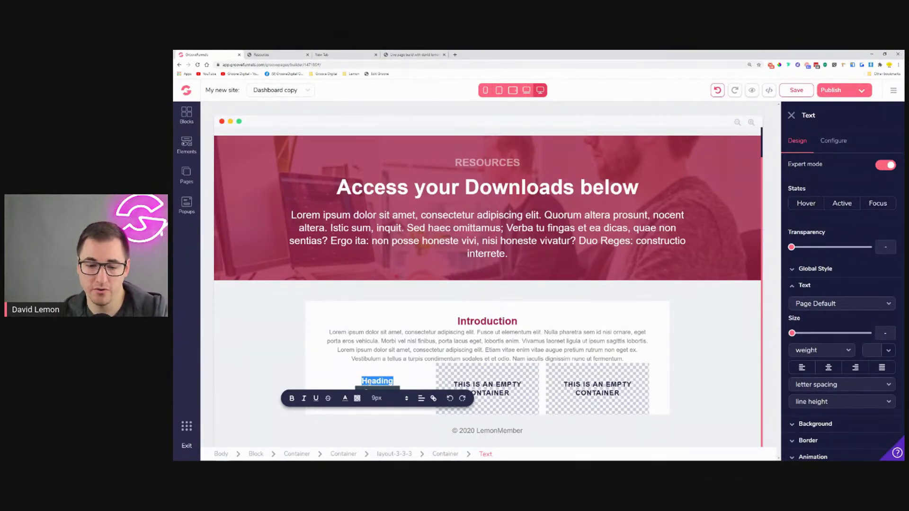
type("STEP")
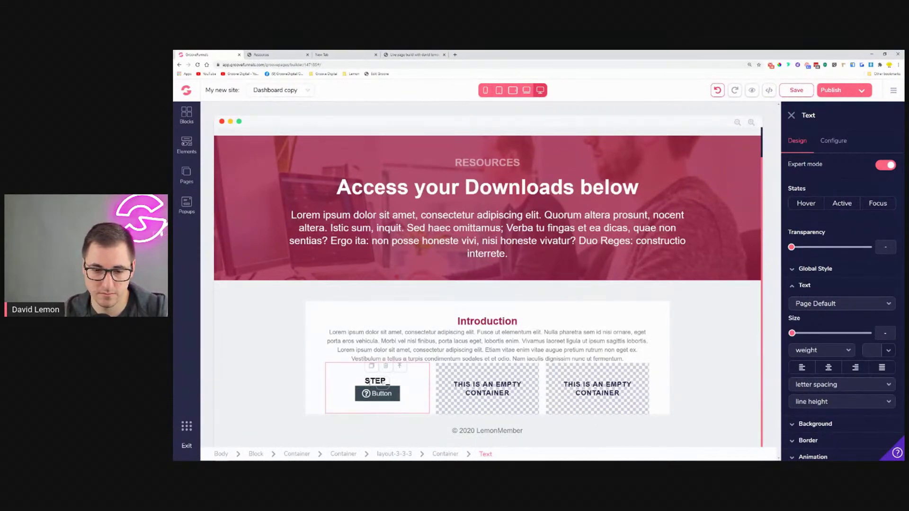
key("BackSpace")
type("-B")
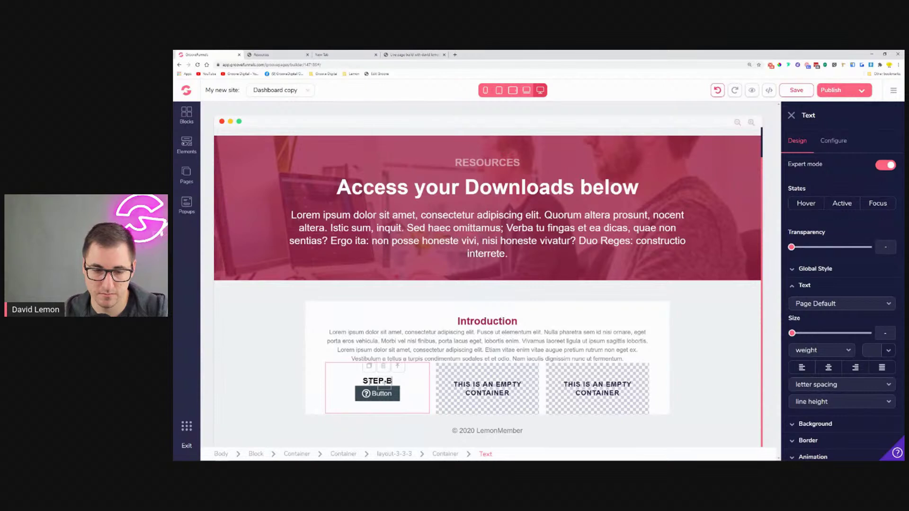
type("Y-STEP")
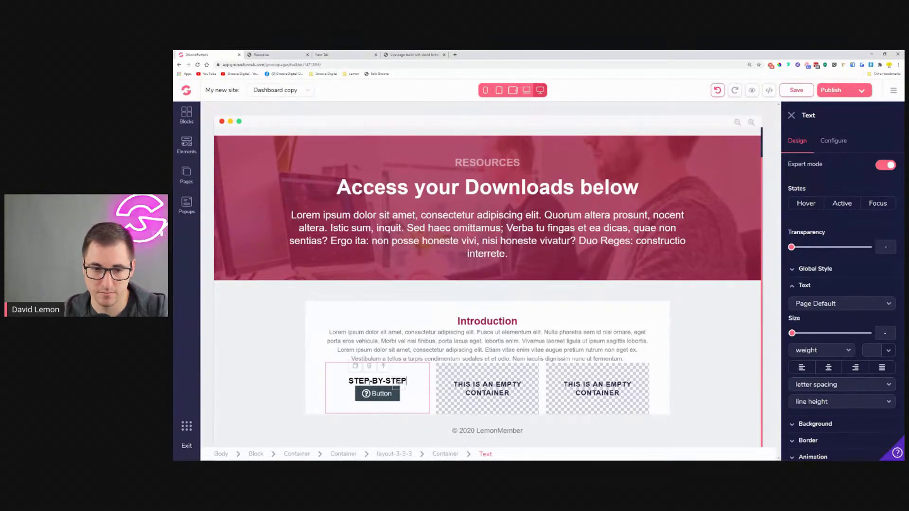
type(" GUIDE")
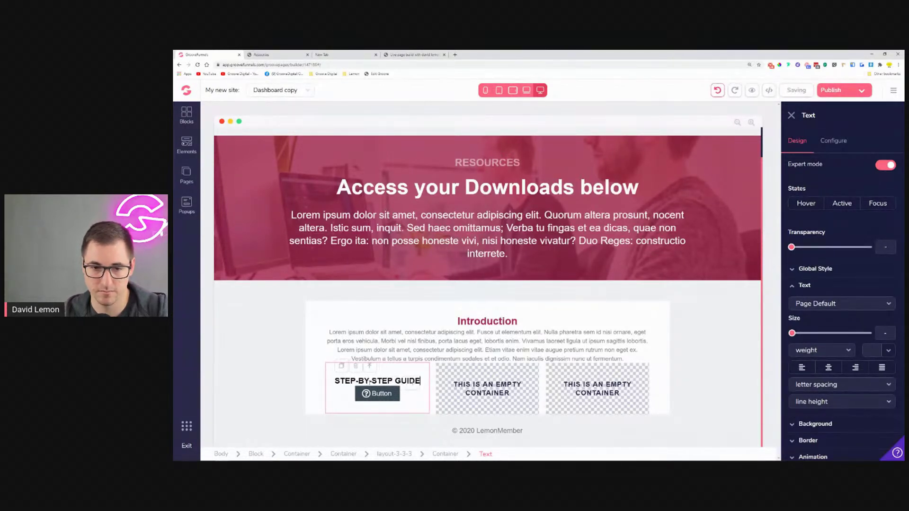
Step: Set the step-by-step guide heading's text size to 0.875rem and its weight to hairline
double_click(371, 382)
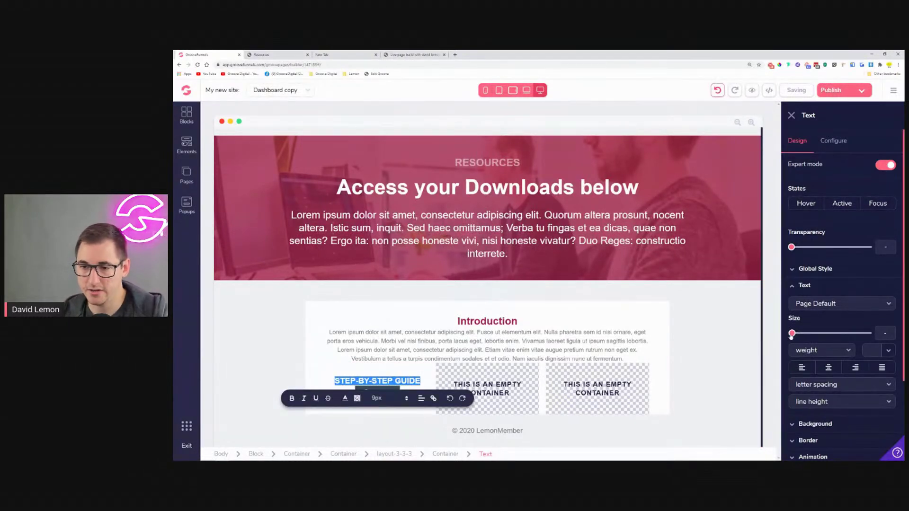
left_click_drag(792, 333, 798, 334)
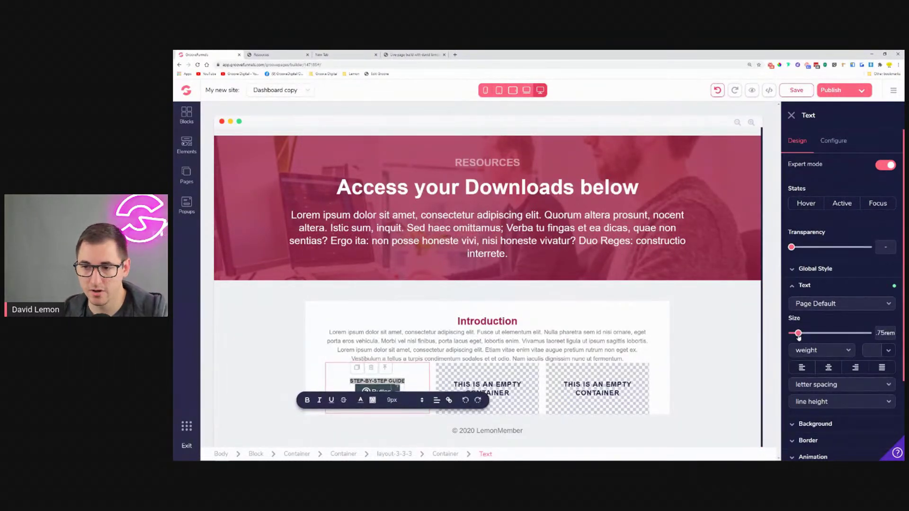
left_click_drag(802, 337, 805, 338)
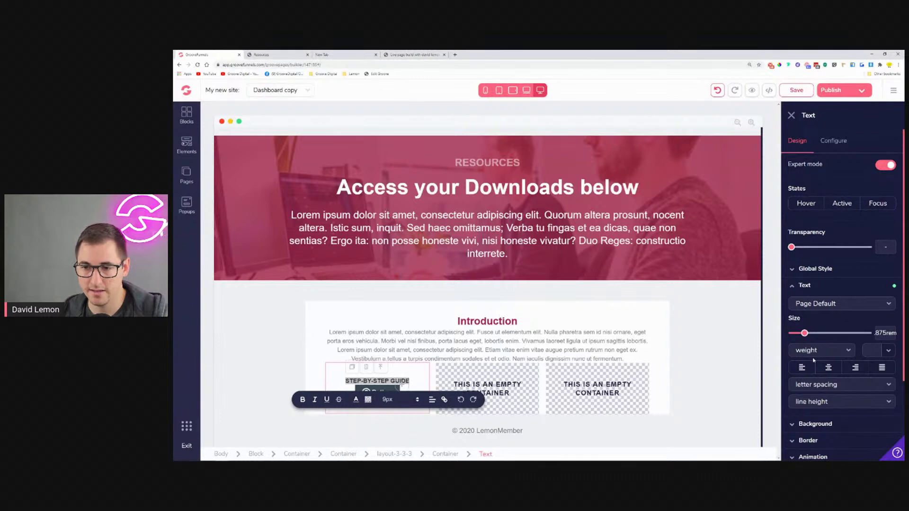
left_click(819, 355)
left_click(824, 386)
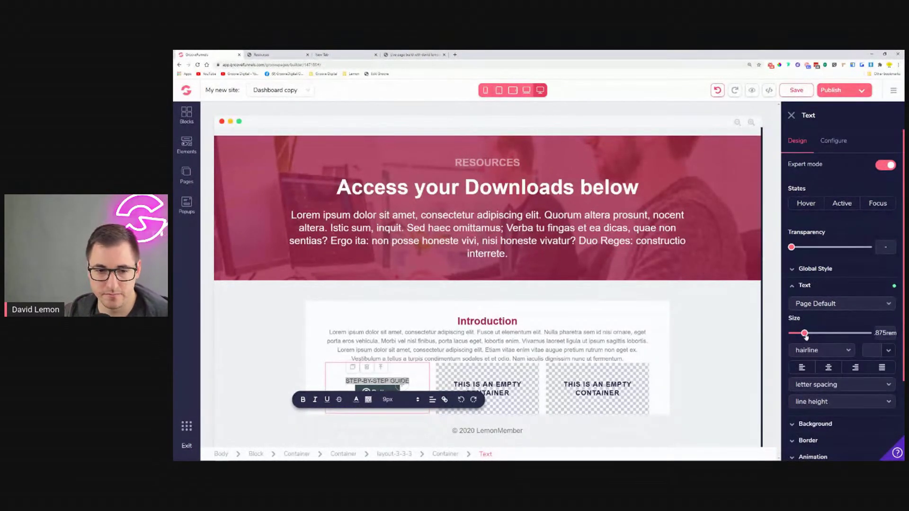
Step: Change the label of the icon button below the heading to "Download"
left_click(378, 392)
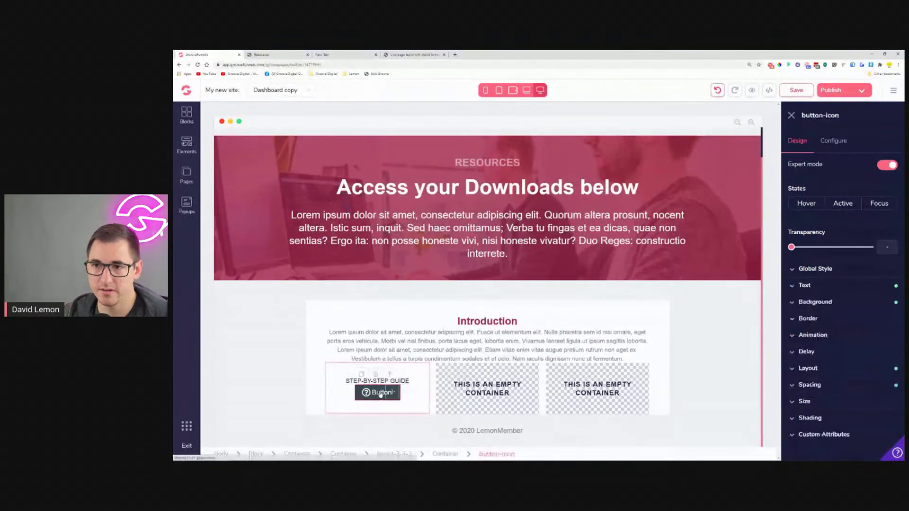
left_click(846, 138)
double_click(821, 187)
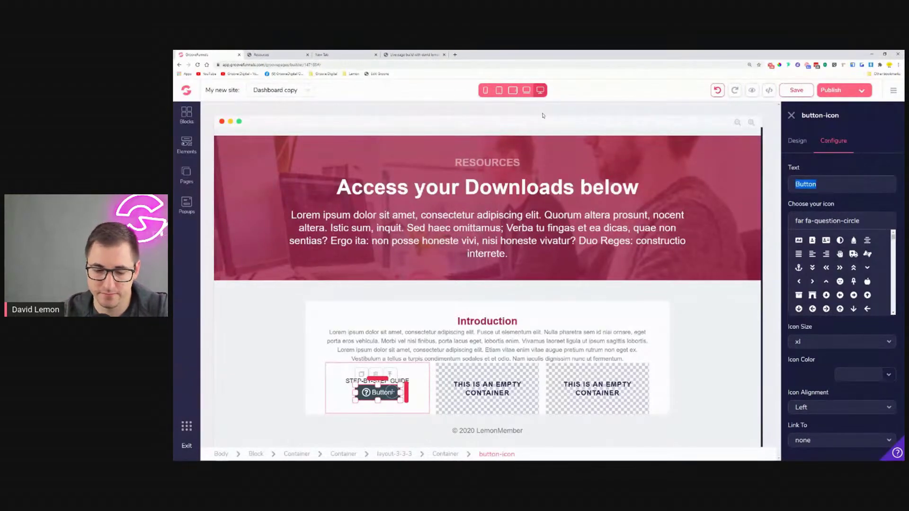
type("Download")
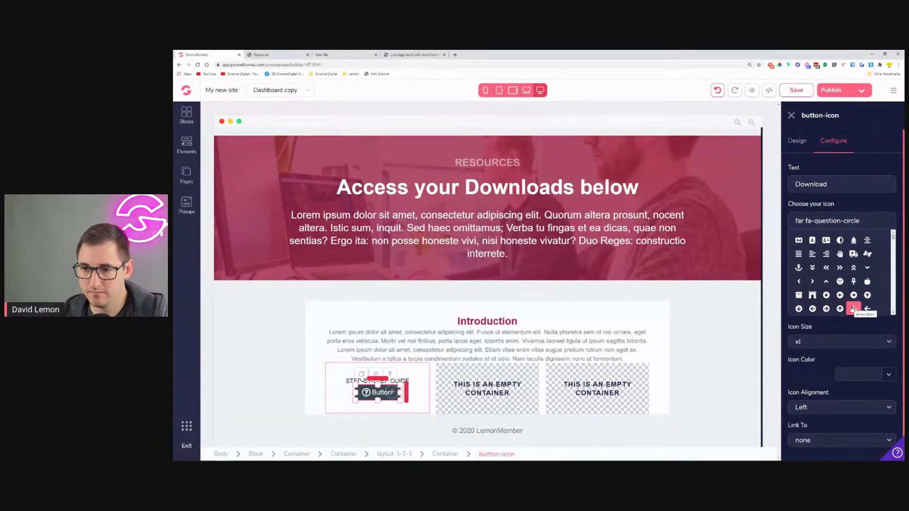
Step: Check the button icon on the reference Resources page and choose the matching far fa-arrow-alt-circle-down icon for the download button
left_click(265, 54)
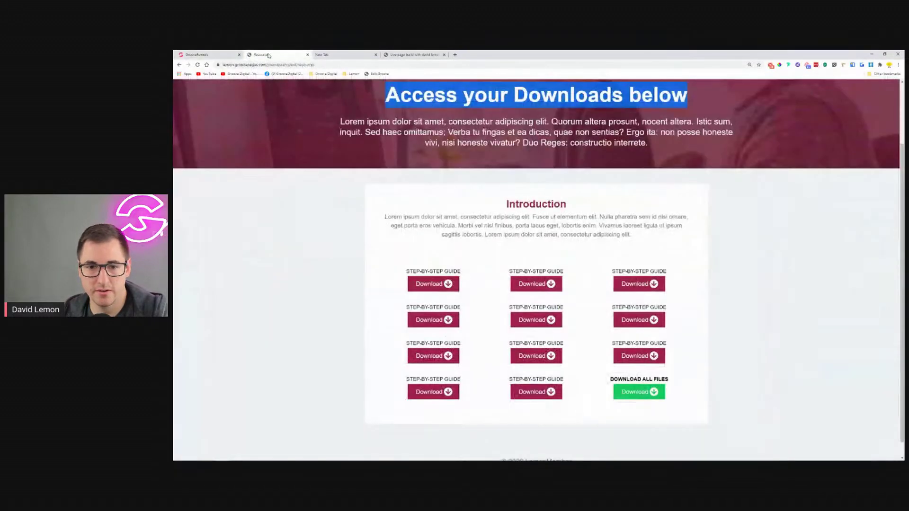
left_click(218, 53)
triple_click(861, 222)
type("arrow")
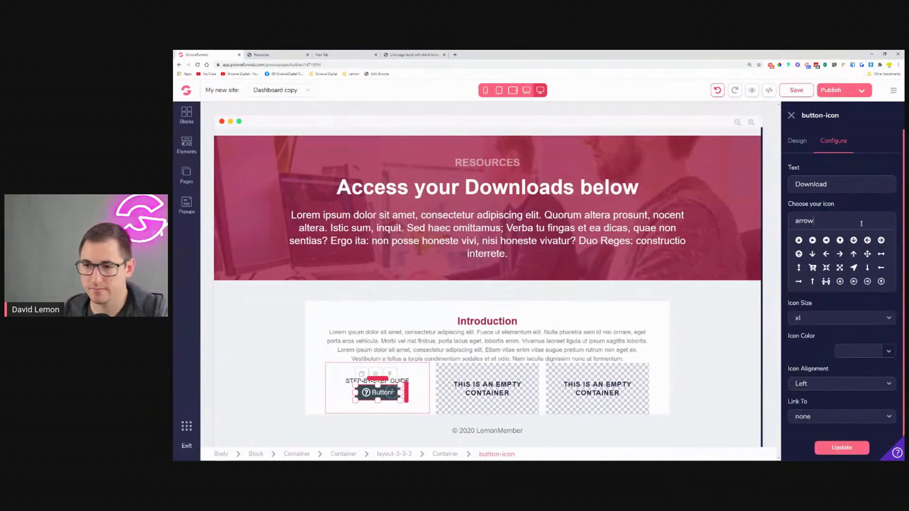
left_click(840, 281)
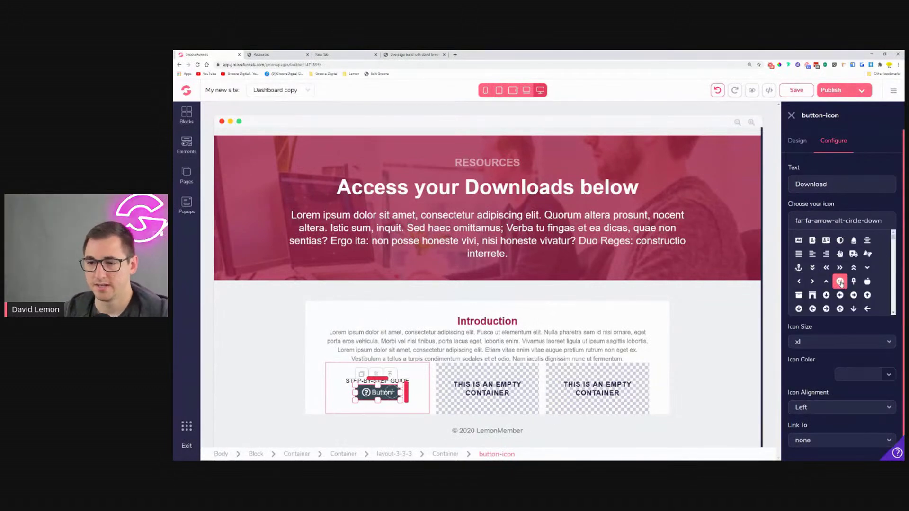
Step: Set the download button's icon alignment to Right and apply the updated button configuration
left_click(848, 408)
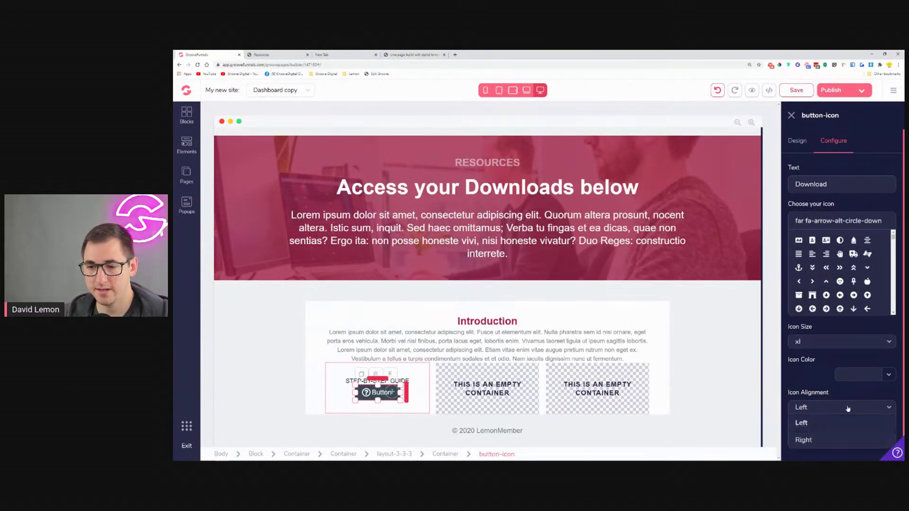
left_click(838, 439)
scroll(830, 378, "down", 1)
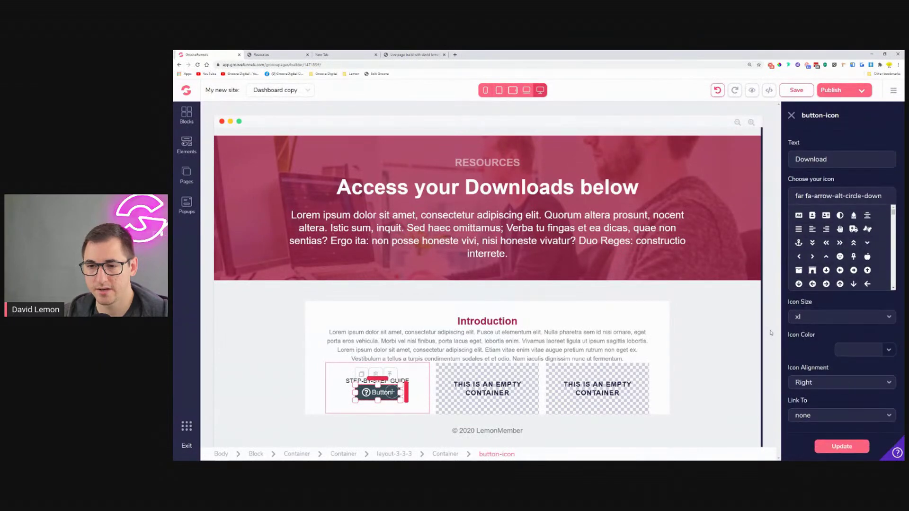
left_click(847, 450)
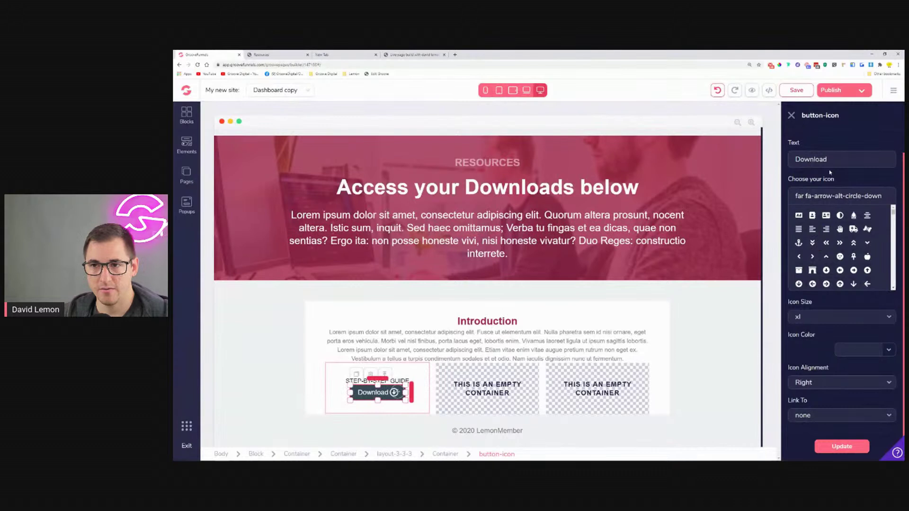
scroll(815, 170, "up", 1)
left_click(799, 141)
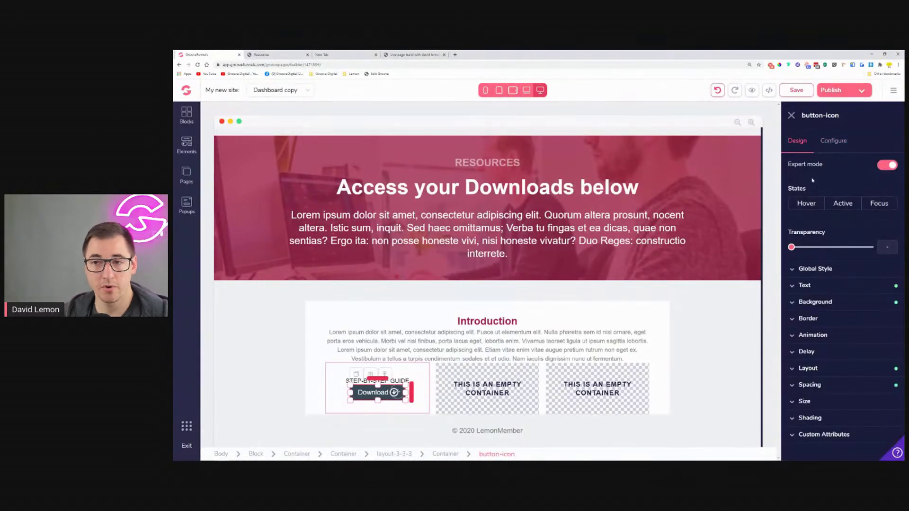
left_click(822, 288)
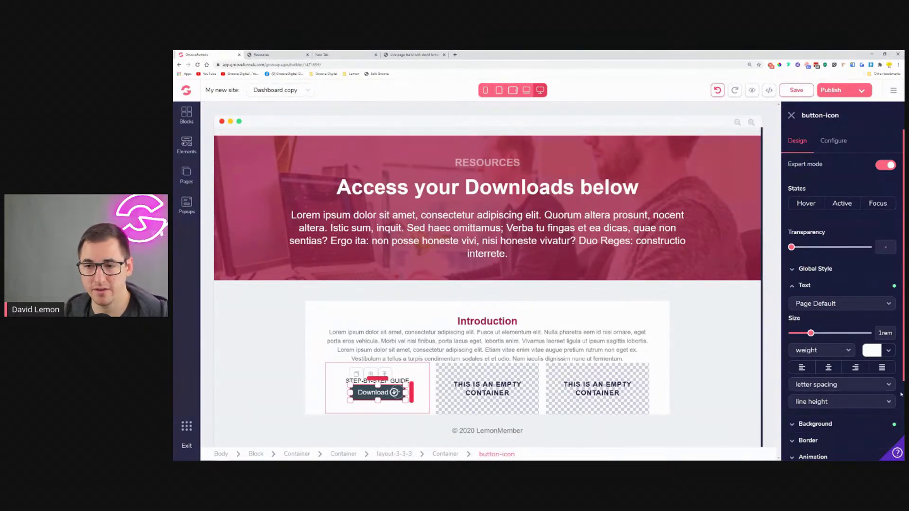
left_click(836, 142)
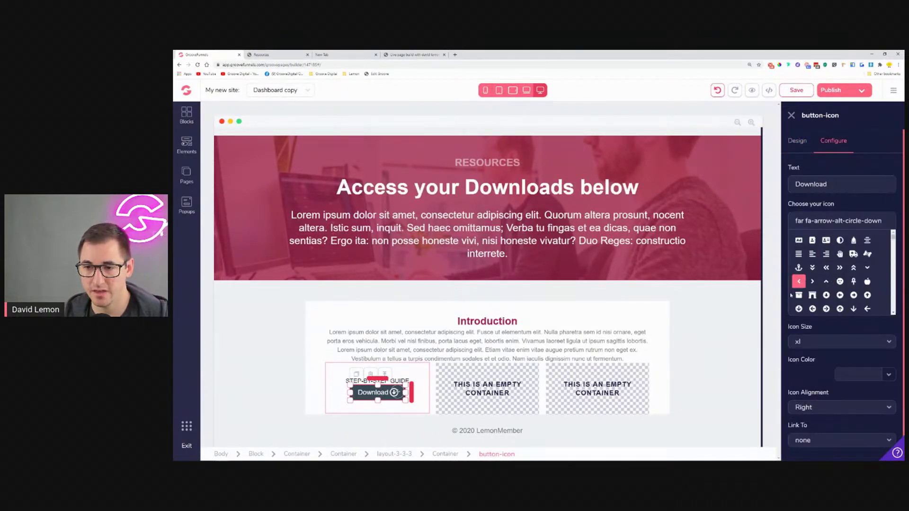
left_click(797, 140)
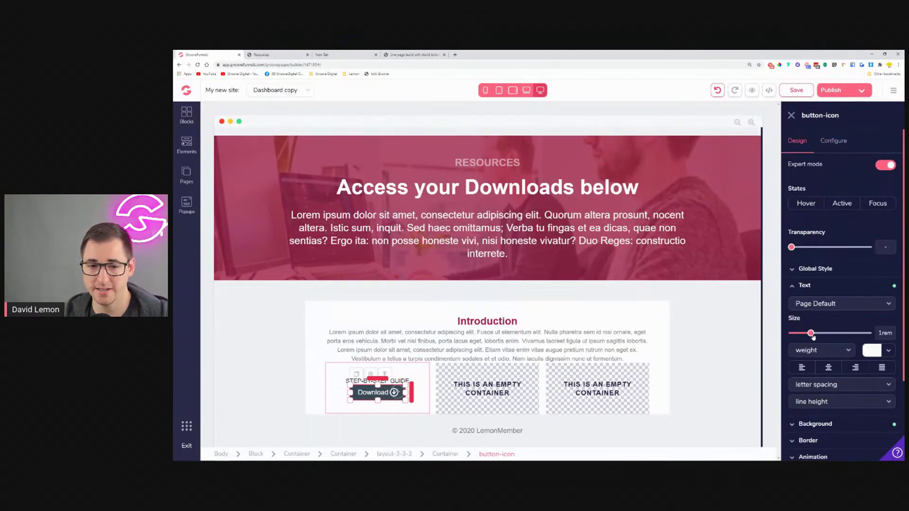
left_click(890, 352)
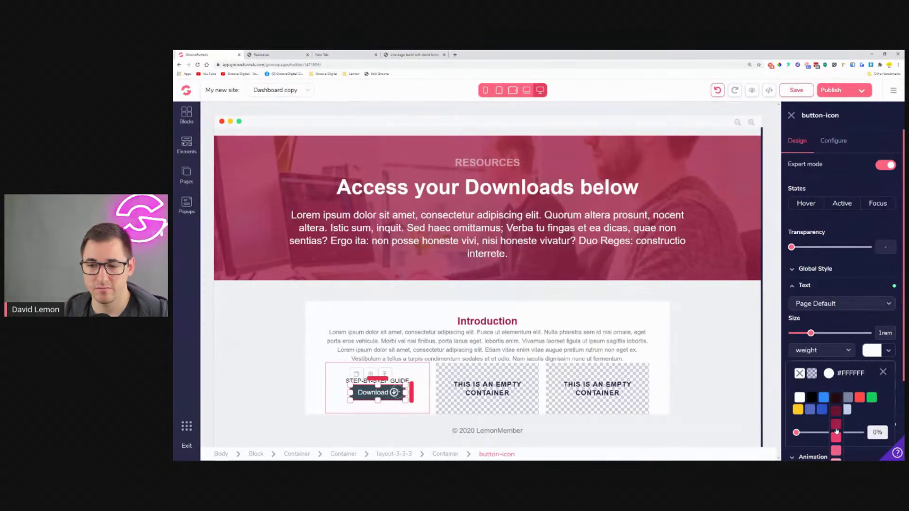
left_click(837, 426)
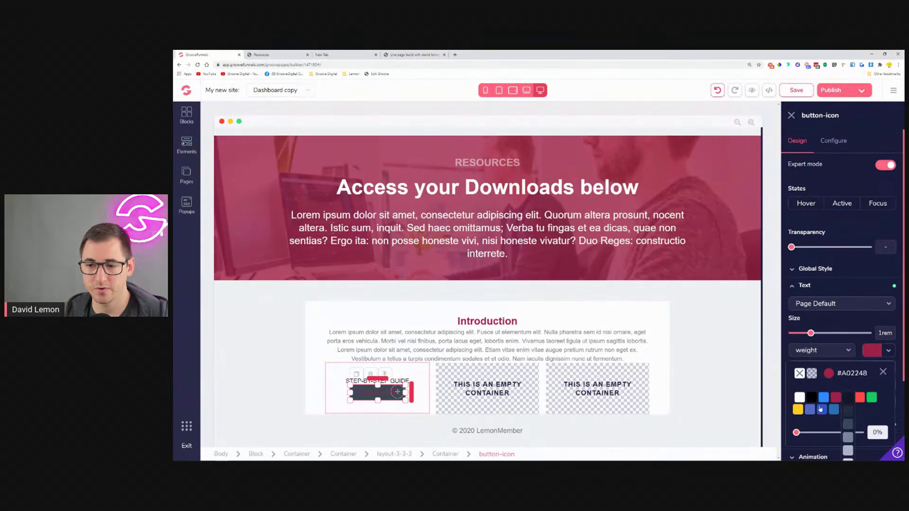
left_click(799, 399)
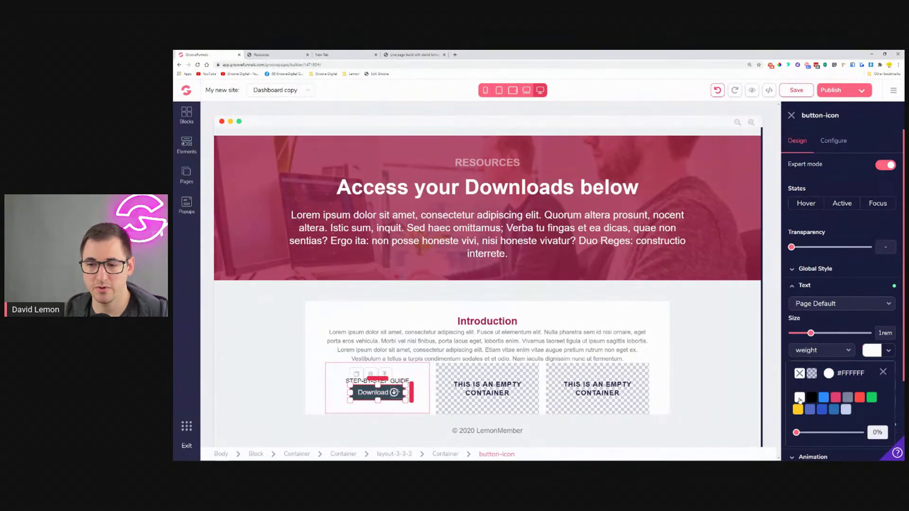
left_click(883, 372)
Step: Set the Download button's background colour to #A02248 and add a small margin between it and the heading above
left_click(848, 426)
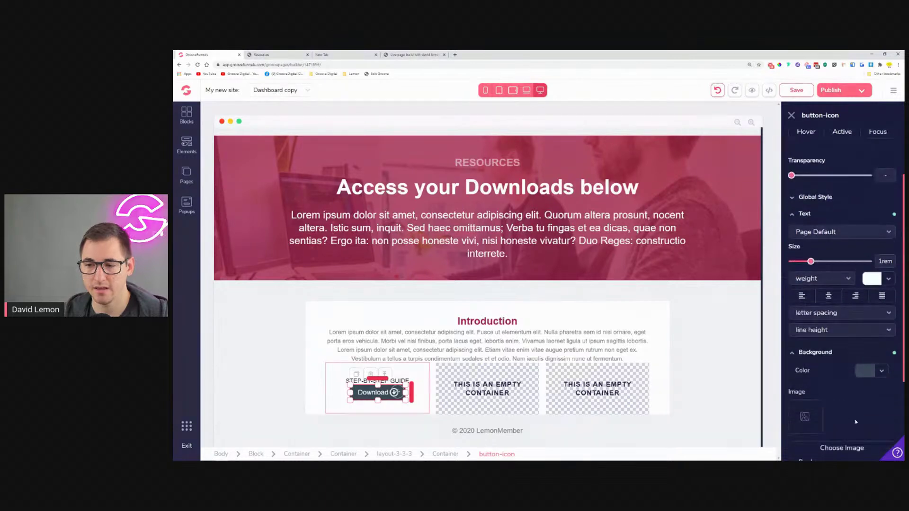
left_click(882, 327)
mouse_move(823, 382)
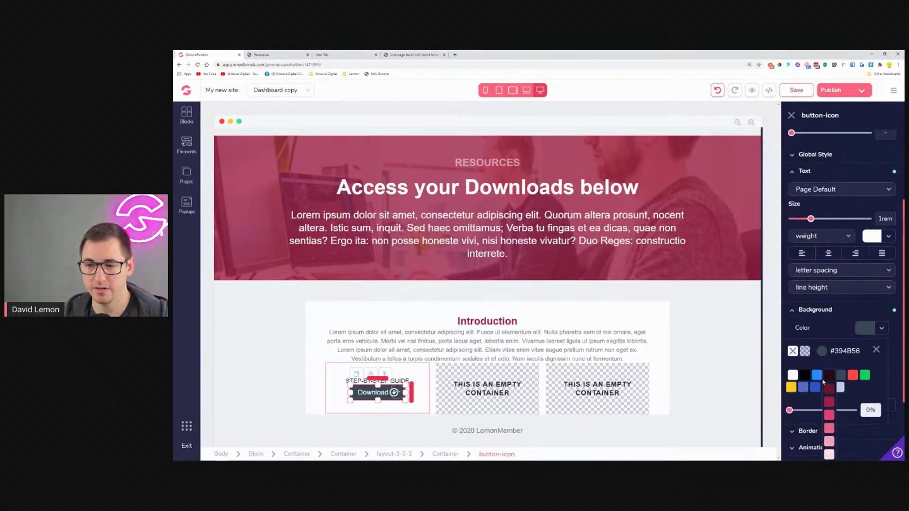
left_click(829, 403)
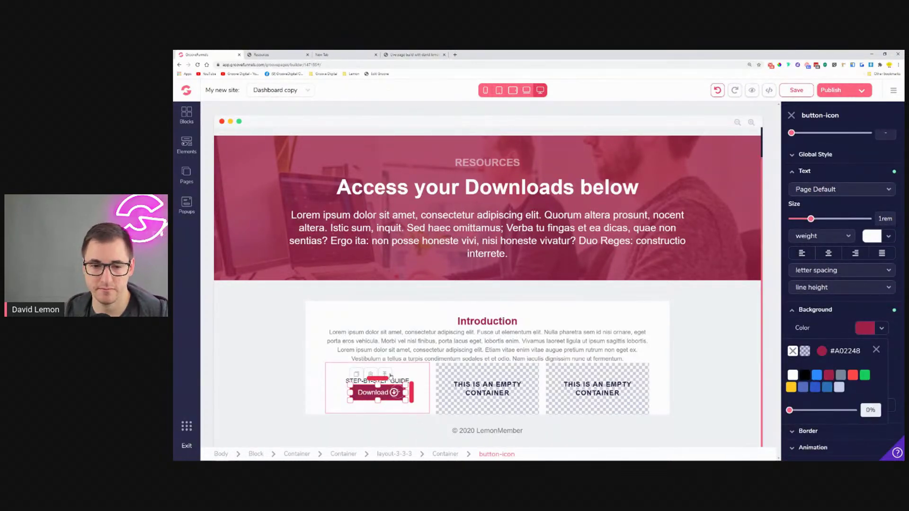
left_click_drag(378, 376, 376, 381)
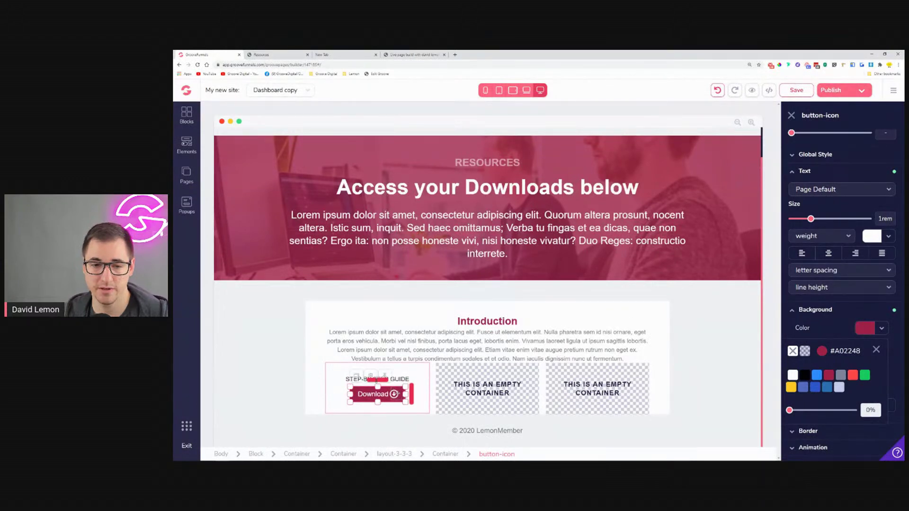
left_click(415, 376)
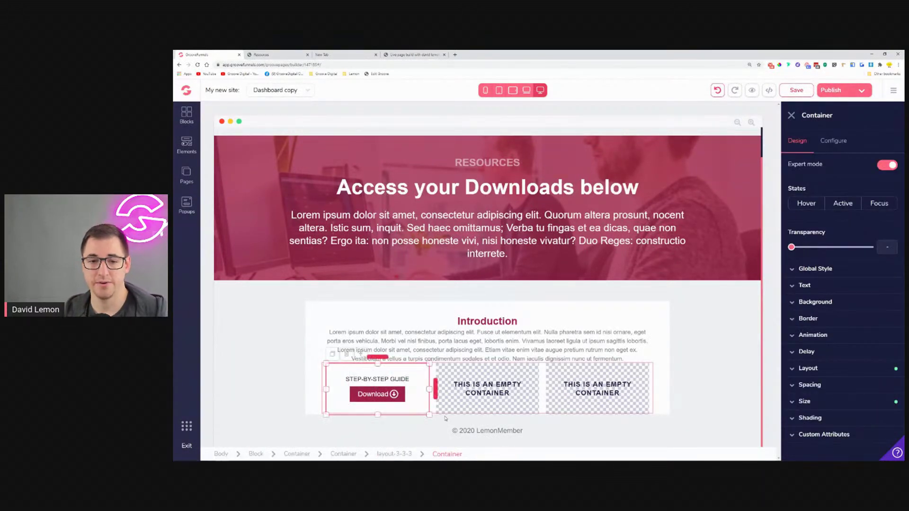
Step: Examine the Link To options available in the configuration of the first column's Download button
left_click(394, 380)
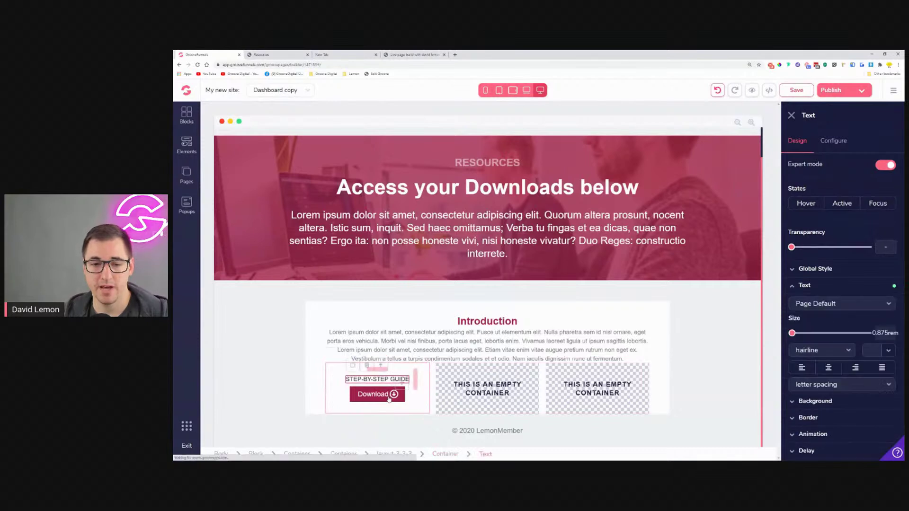
left_click(364, 400)
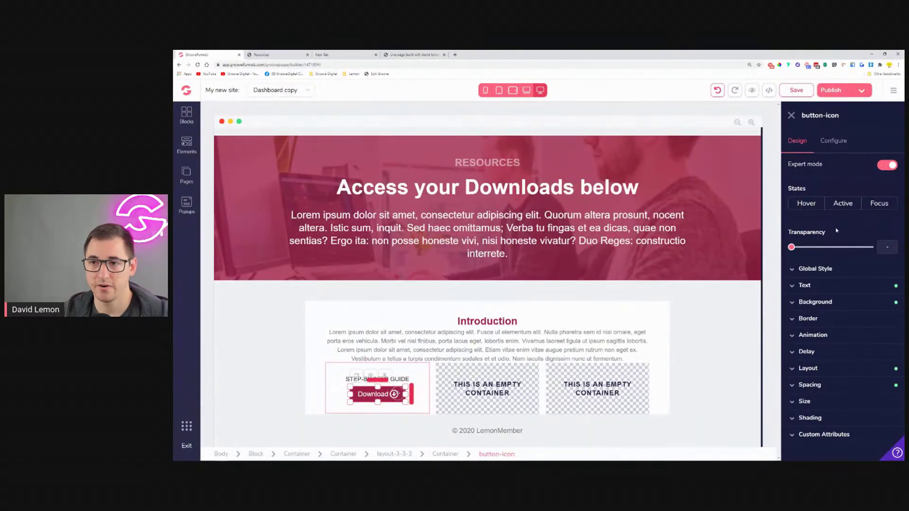
left_click(835, 141)
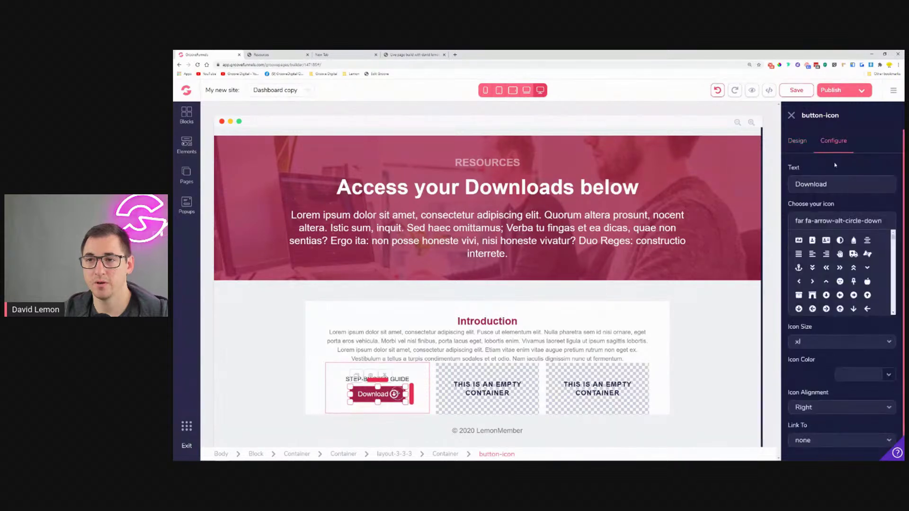
left_click(811, 441)
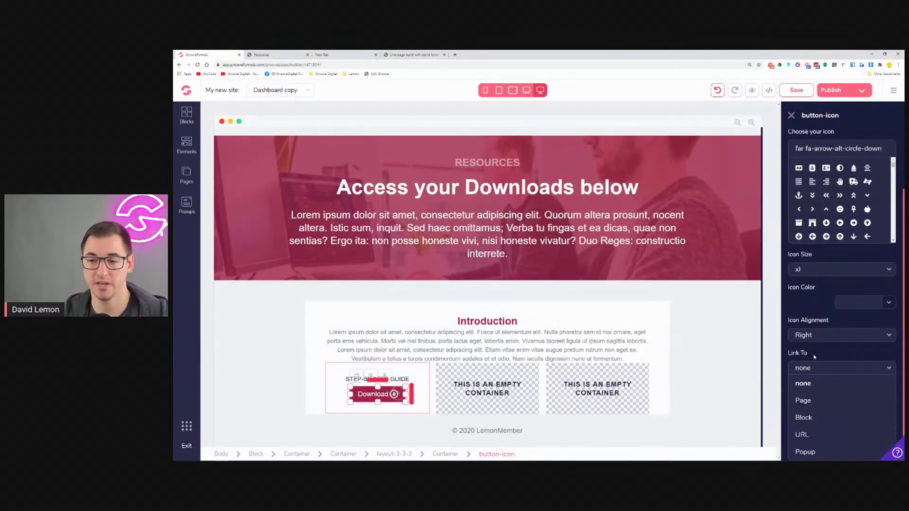
left_click(825, 381)
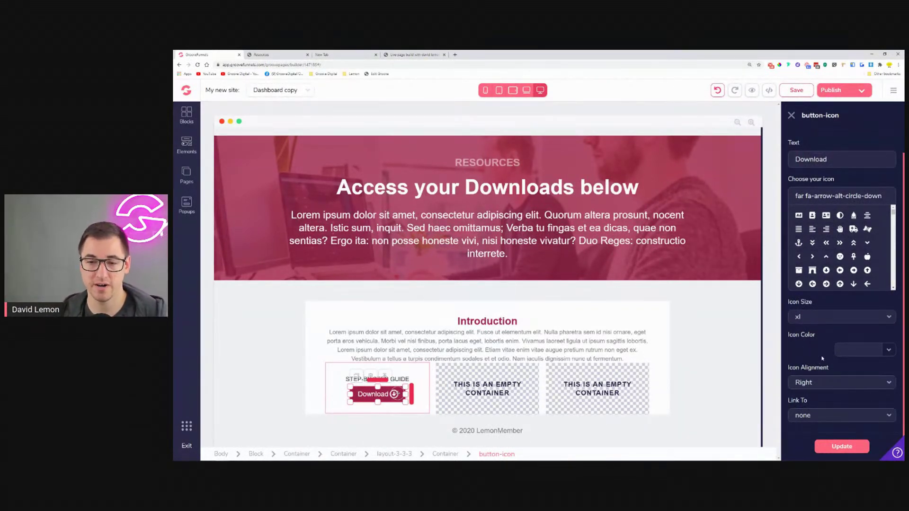
Step: Duplicate the first column's STEP-BY-STEP GUIDE heading and Download button and move the copies into the second column
left_click(411, 381)
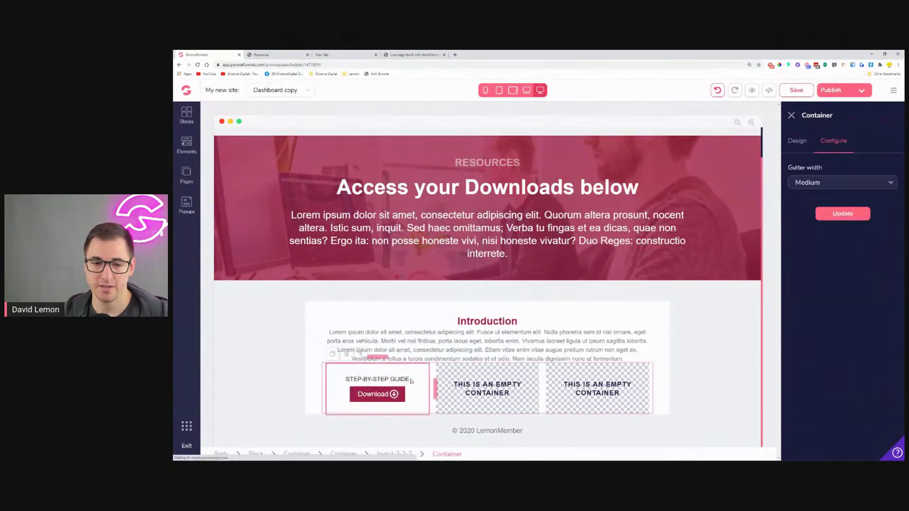
left_click(374, 379)
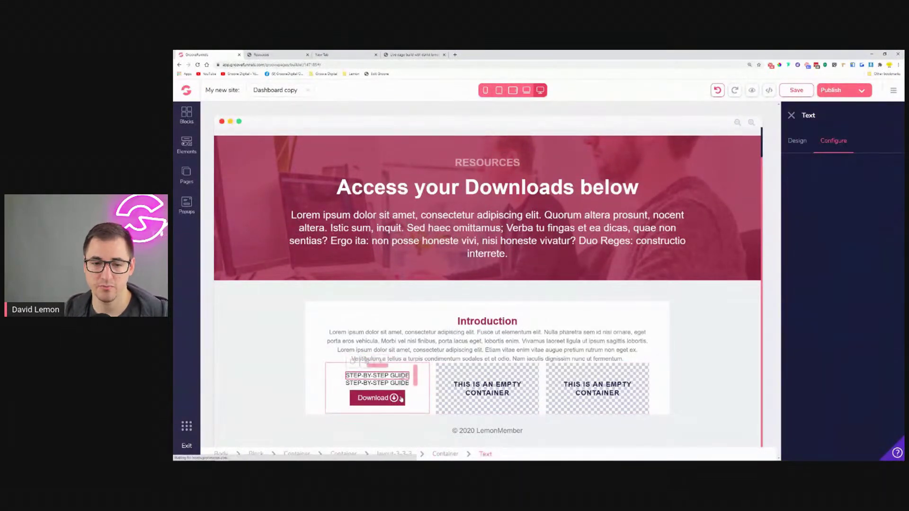
left_click_drag(413, 379, 502, 391)
left_click_drag(401, 401, 547, 388)
Step: Set the layout direction of the second and third column containers to Vertical
left_click(544, 374)
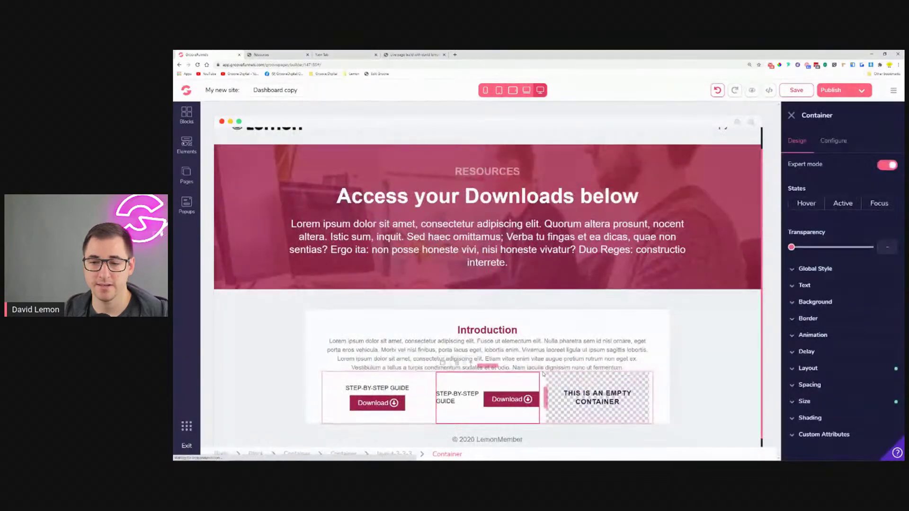
left_click(838, 369)
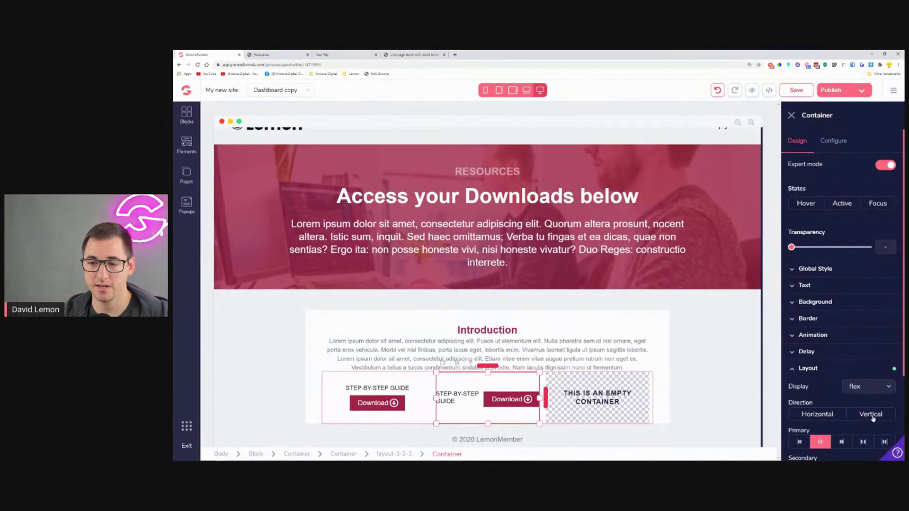
left_click(871, 415)
left_click(847, 369)
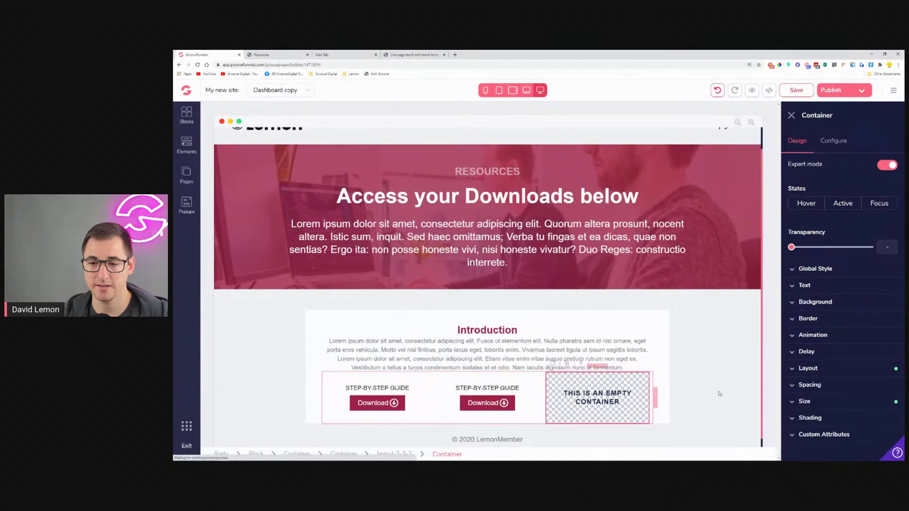
left_click(852, 370)
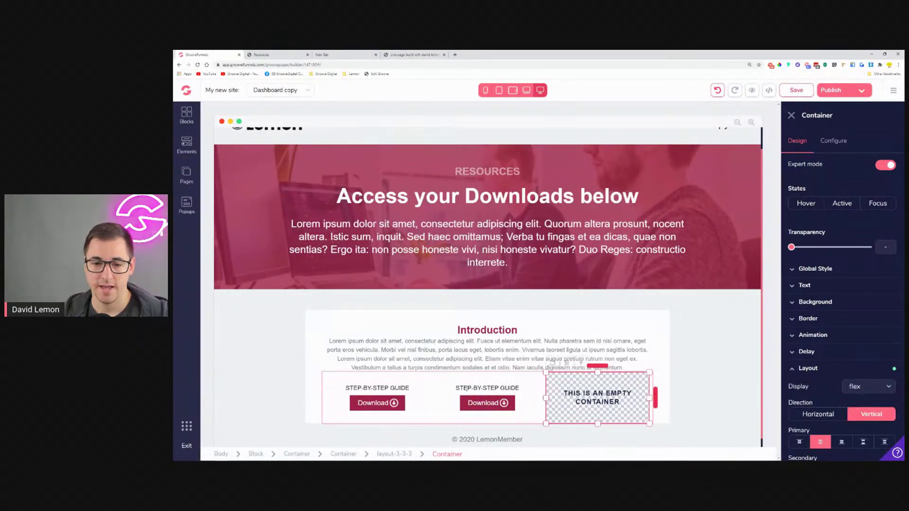
Step: Duplicate the second column's STEP-BY-STEP GUIDE heading and select the copy below the Download button
left_click(466, 388)
left_click_drag(513, 385, 535, 396)
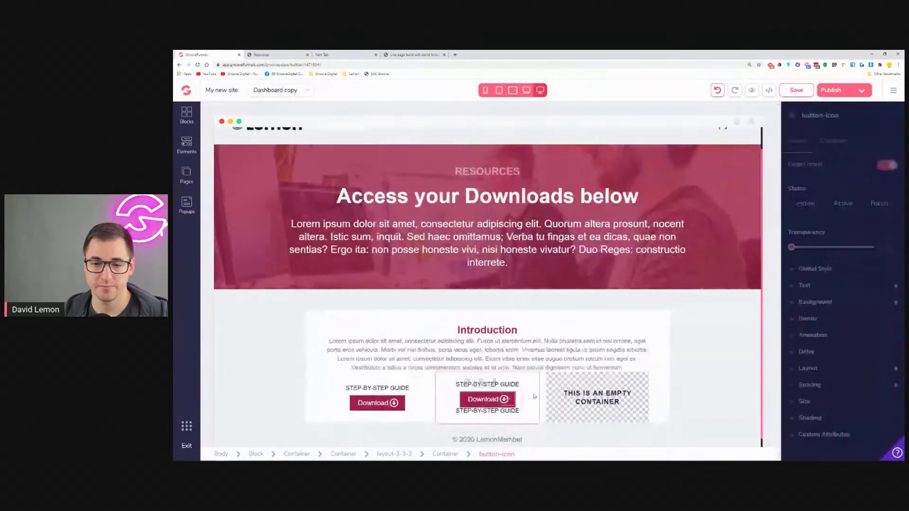
left_click(510, 412)
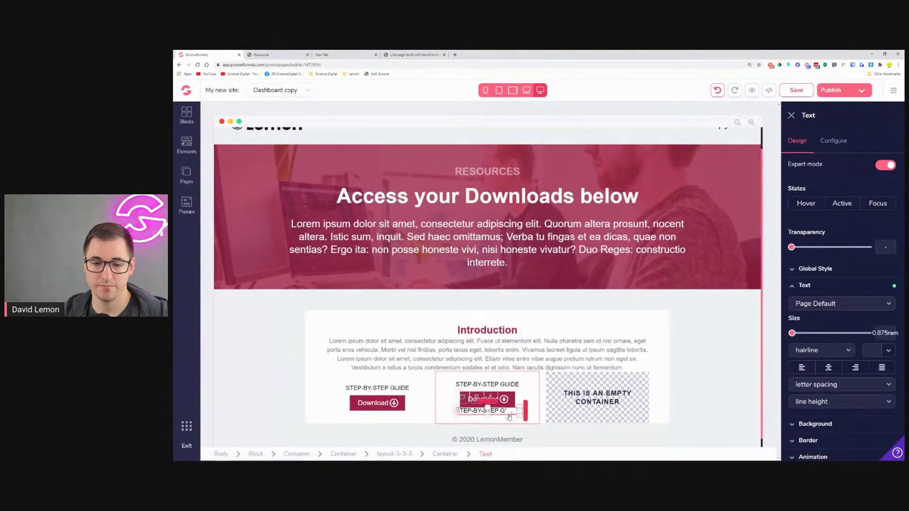
key("BackSpace")
key("BackSpace")
key("BackSpace")
key("BackSpace")
key("ctrl+z")
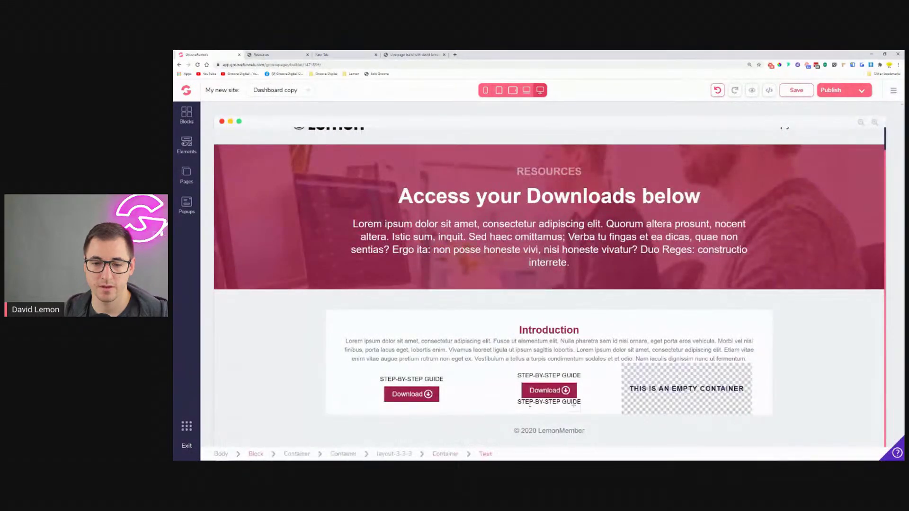
Step: Move the duplicated heading into the third column and place a copy of the second column's Download button beneath it
left_click_drag(513, 417, 648, 406)
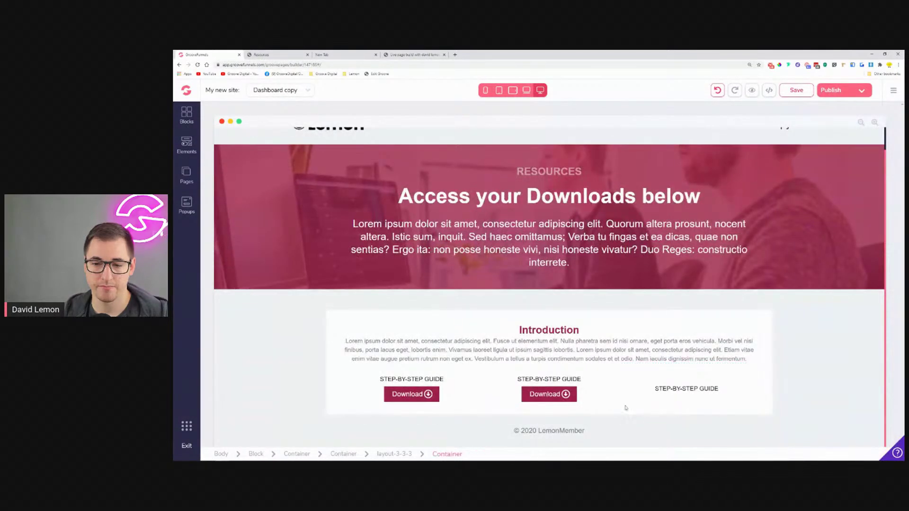
left_click(548, 400)
left_click(471, 387)
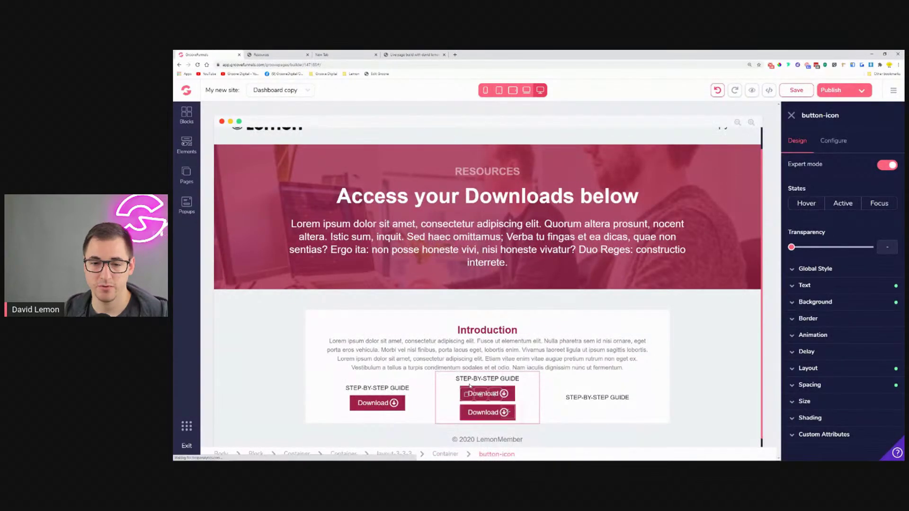
left_click_drag(503, 413, 660, 405)
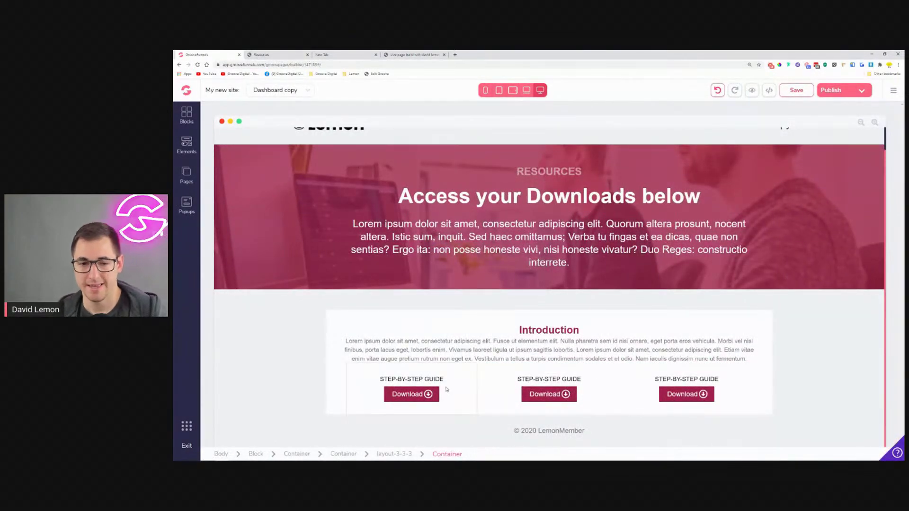
Step: Select the whole three-column layout row and add a small margin between it and the introduction paragraph
left_click(482, 386)
left_click(362, 379)
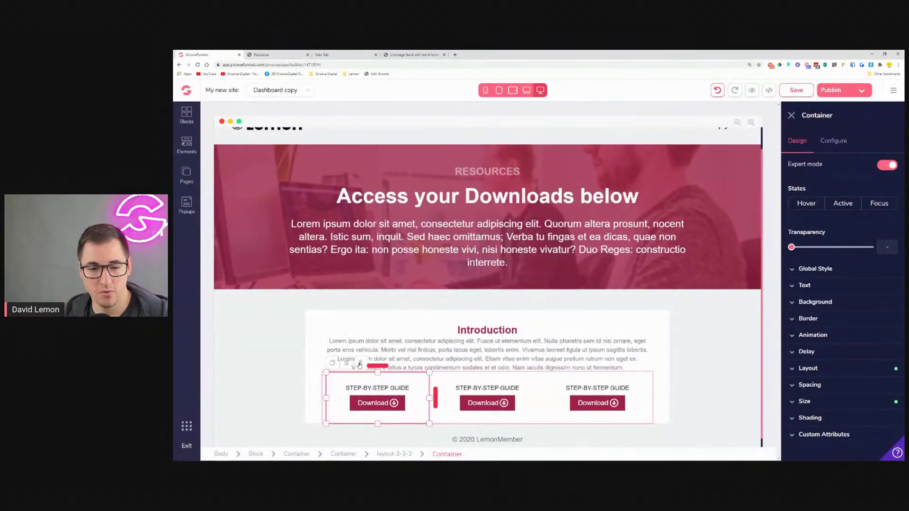
left_click(360, 364)
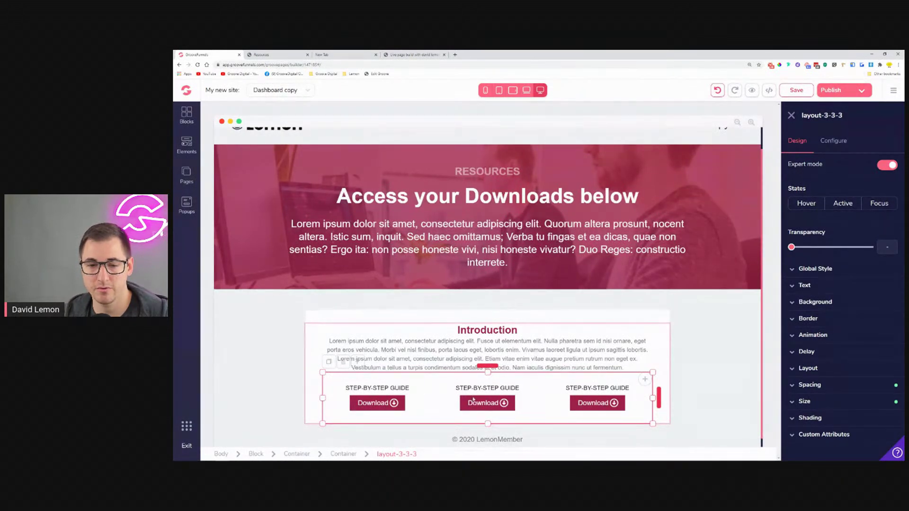
left_click_drag(488, 365, 493, 366)
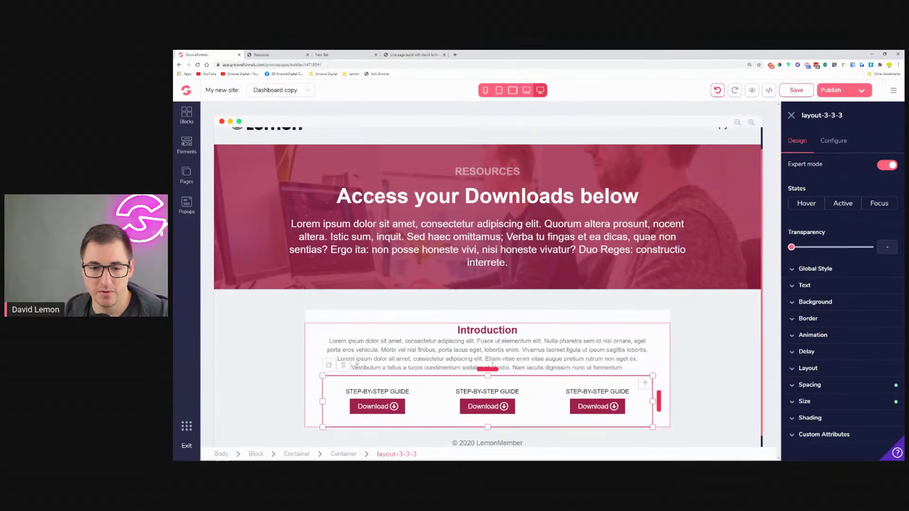
Step: Try reducing the width of the three-column row relative to its parent
left_click(832, 401)
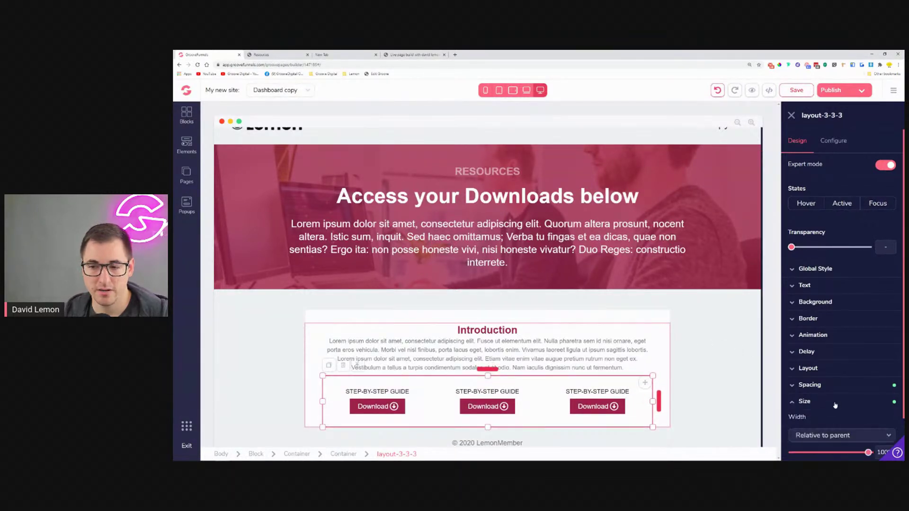
scroll(868, 376, "down", 1)
mouse_move(869, 363)
left_mouse_down()
mouse_move(848, 366)
mouse_move(873, 368)
left_mouse_up()
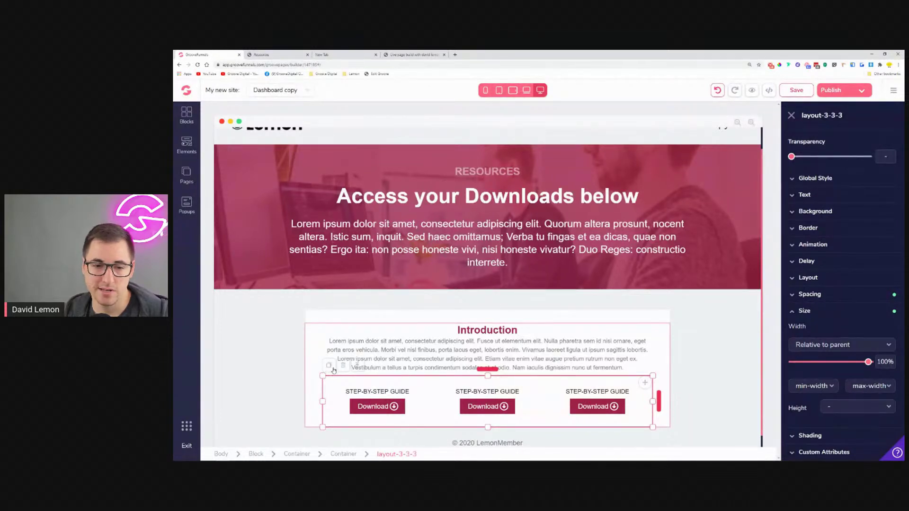
Step: Set the layout of the container around the Introduction and download row to Vertical with centred secondary alignment
left_click(665, 352)
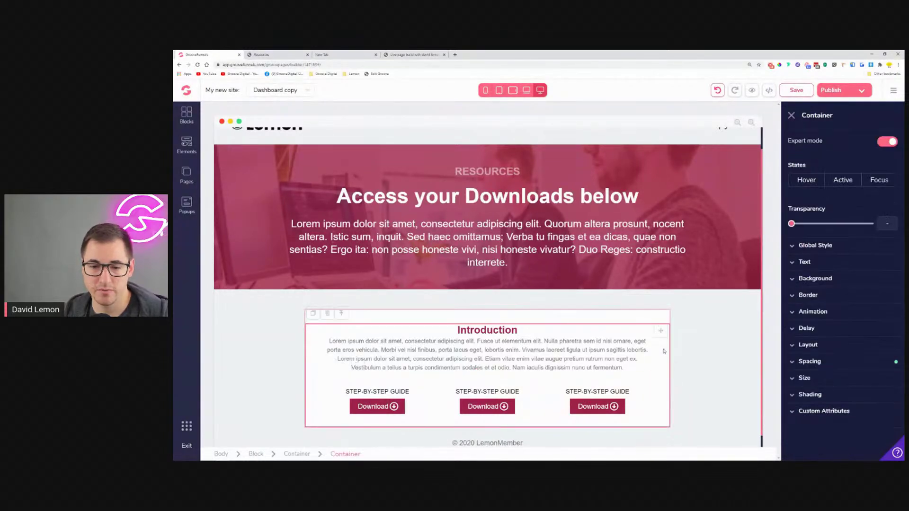
left_click(825, 347)
left_click(867, 391)
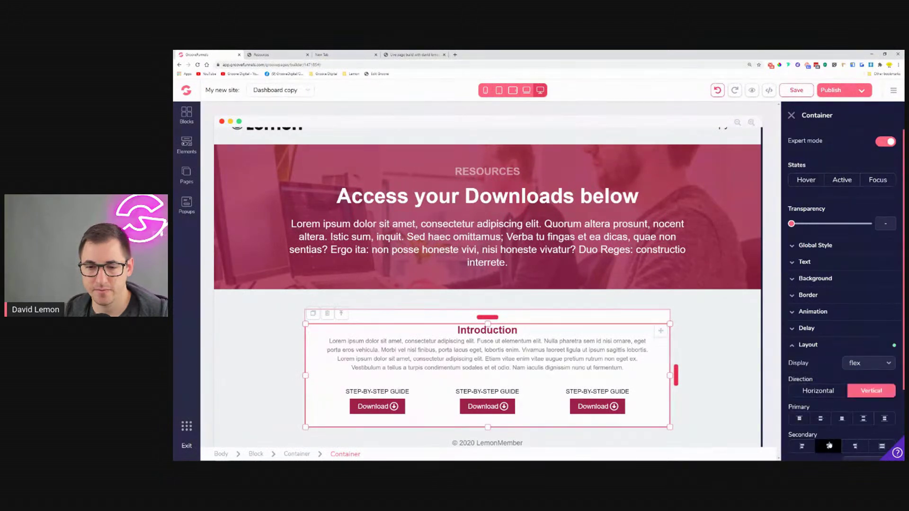
Step: Set the three-column row's width to 85.71% relative to its parent
left_click(522, 395)
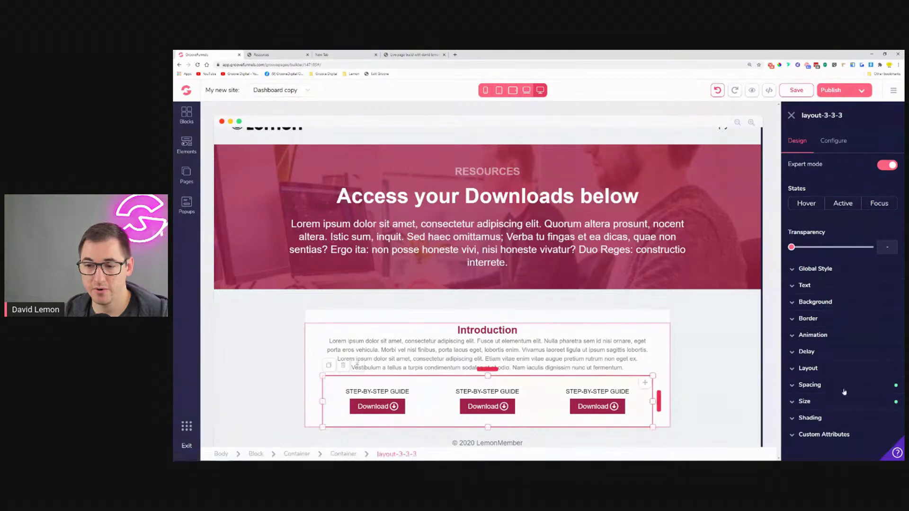
left_click(804, 402)
scroll(853, 394, "down", 2)
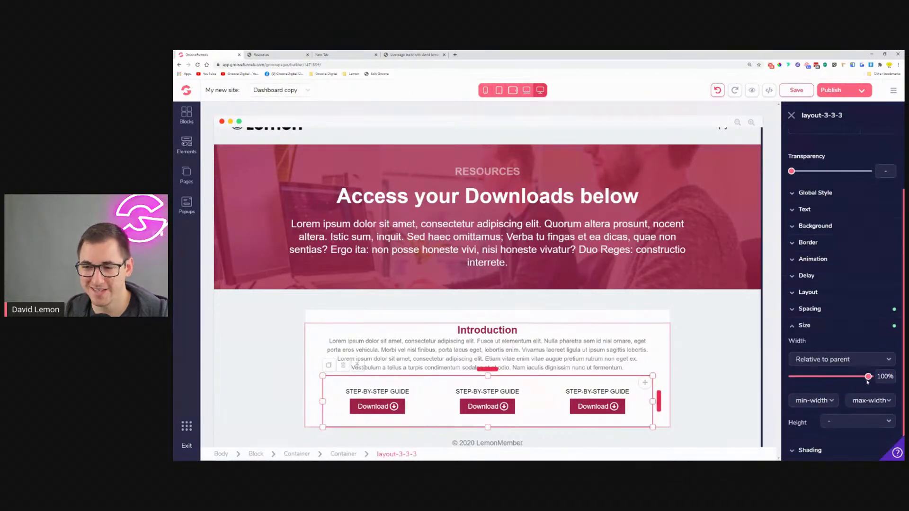
left_click_drag(868, 380, 863, 385)
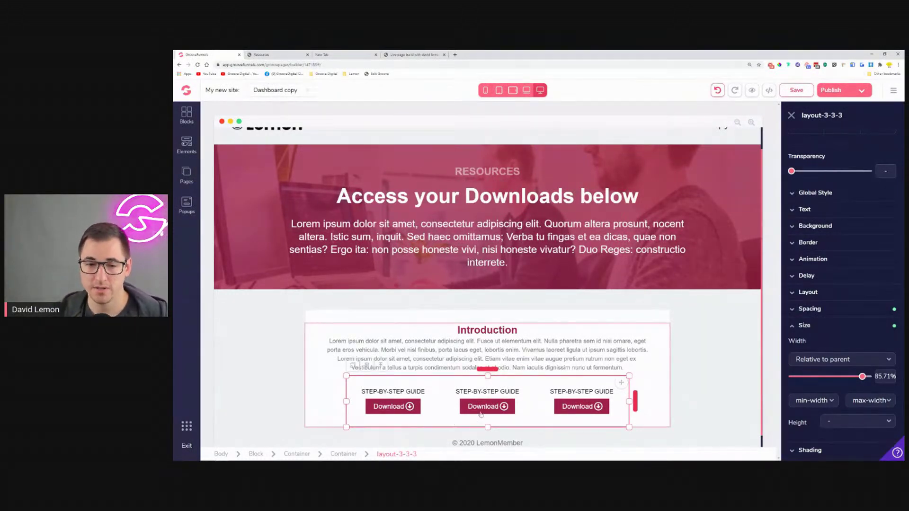
Step: Duplicate the download row twice to make three rows, reducing the gap above the first copy before duplicating it
left_click(352, 365)
scroll(480, 359, "down", 2)
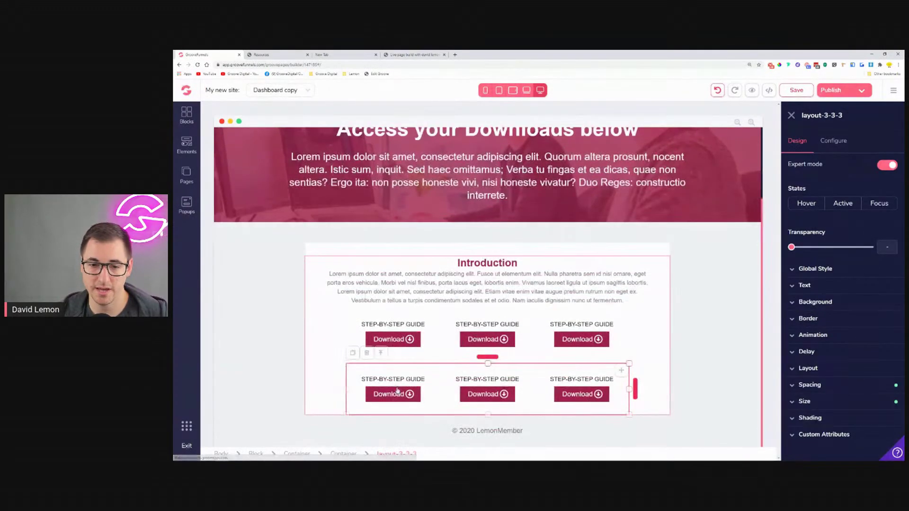
left_click_drag(482, 357, 486, 351)
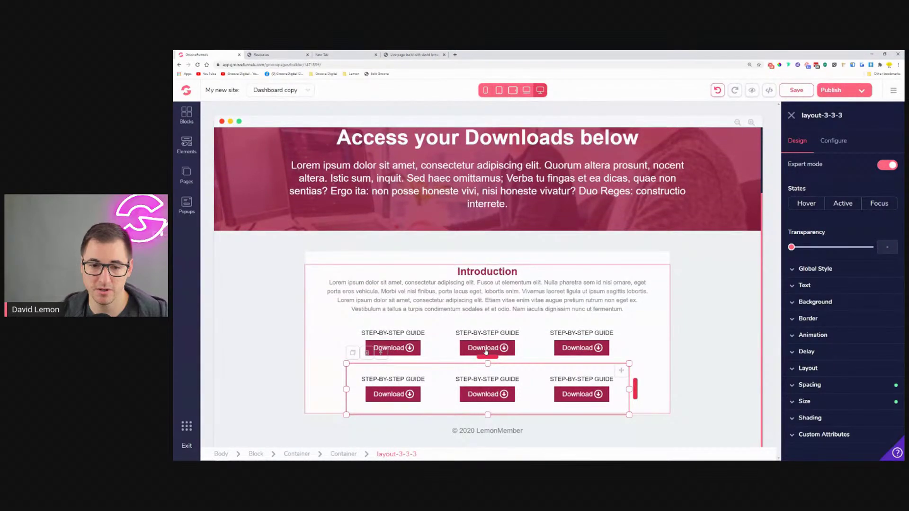
left_click(353, 354)
scroll(653, 358, "down", 2)
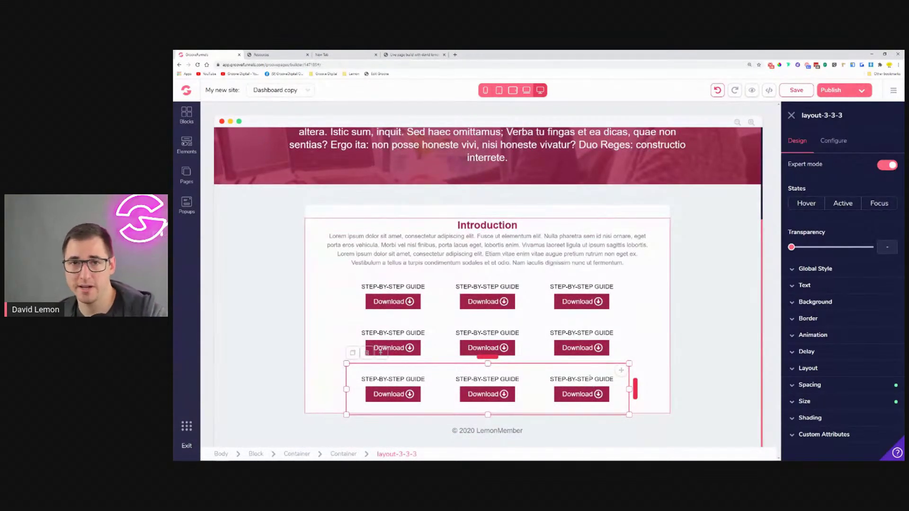
Step: Change the heading in the last row's third column to "DOWNLOAD ALL FILES"
double_click(591, 378)
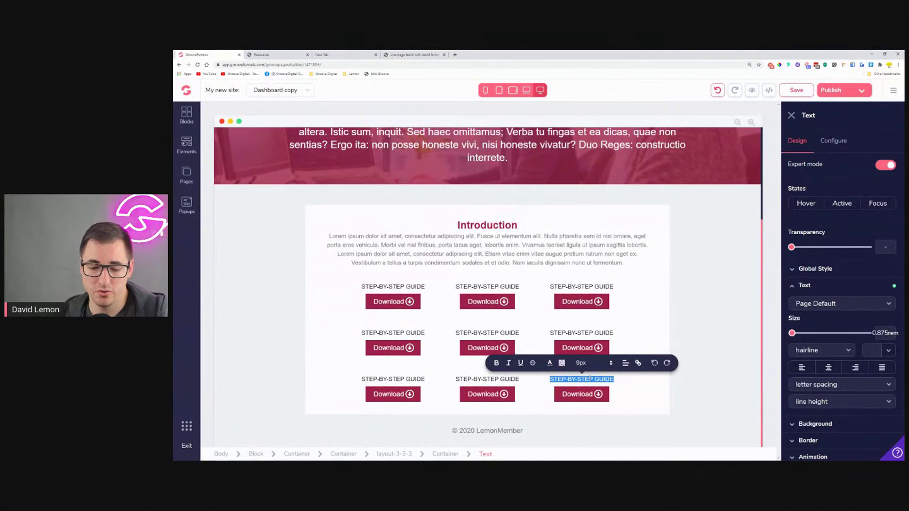
type("DOWN")
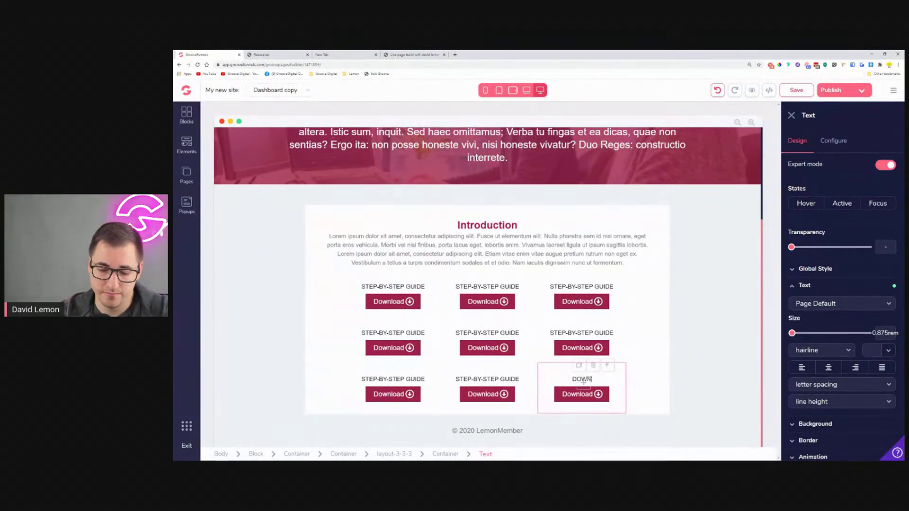
type("LOAD ALL FILES")
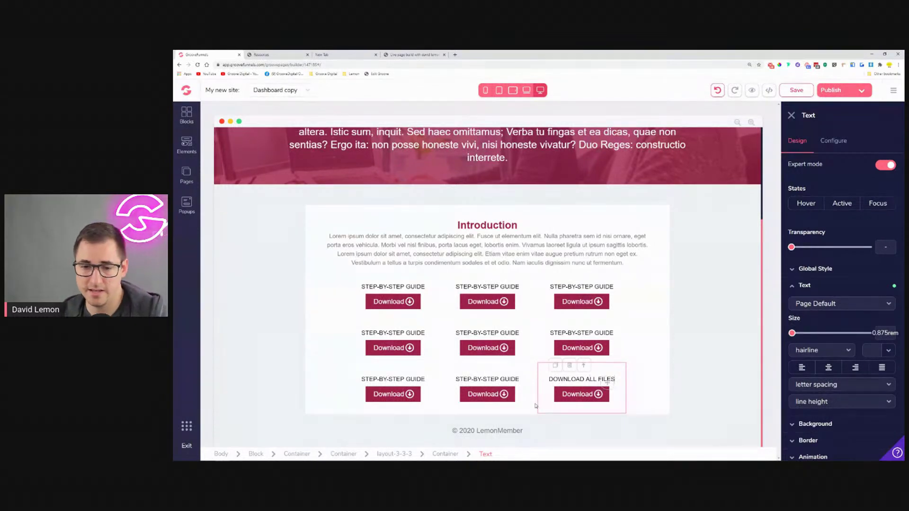
Step: Set the background of the download button under the DOWNLOAD ALL FILES heading to green #18CD5E
left_click(560, 400)
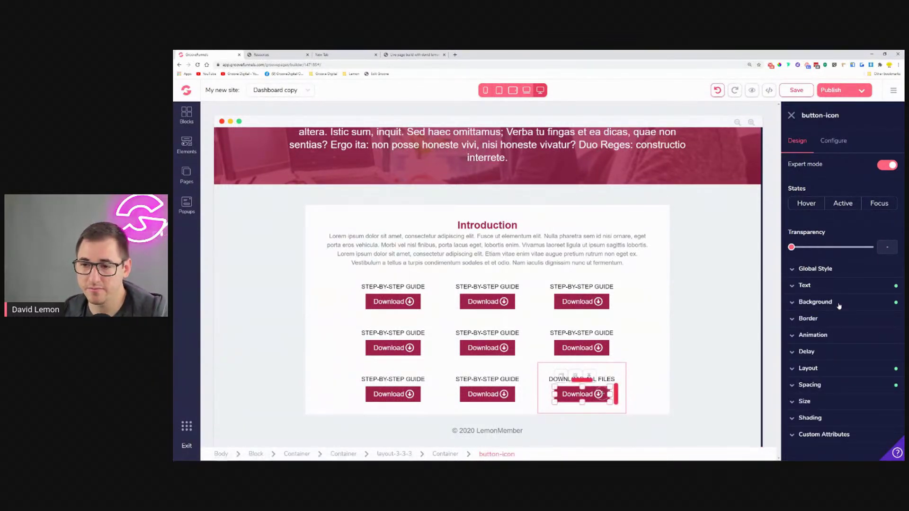
left_click(815, 301)
left_click(865, 320)
mouse_move(866, 372)
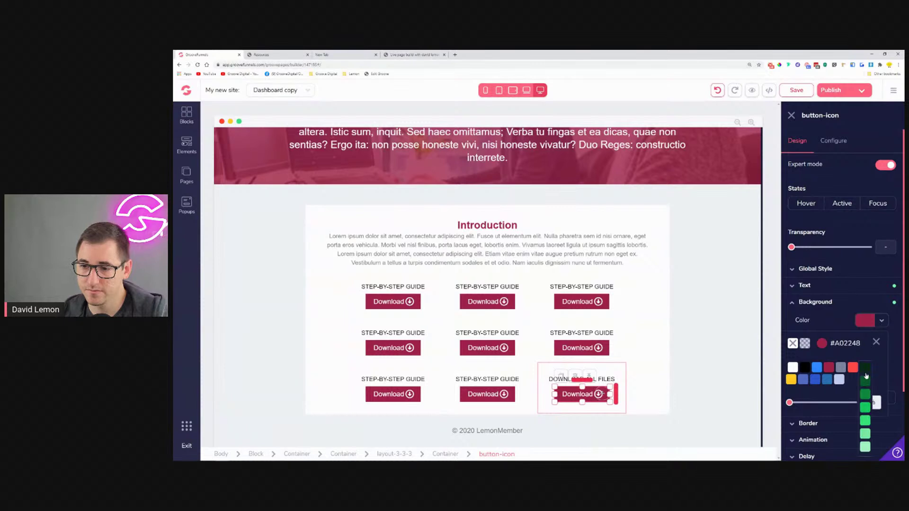
left_click(866, 409)
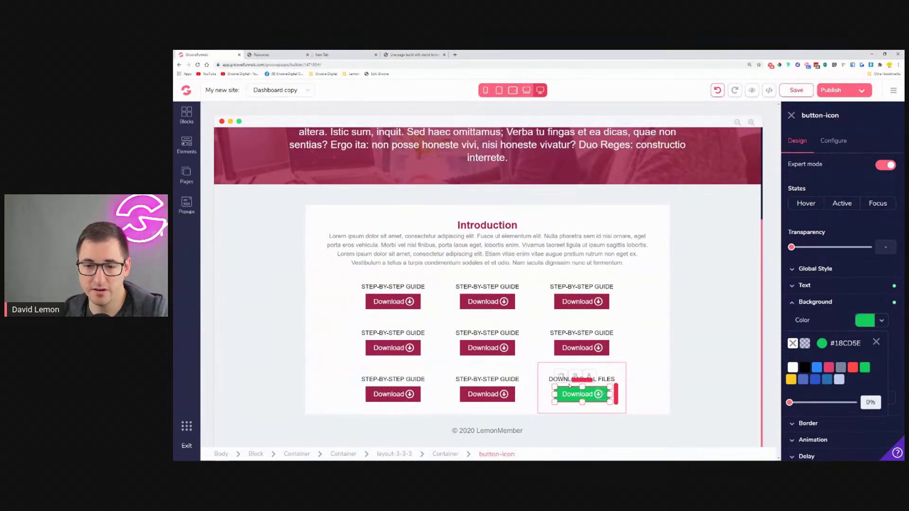
Step: Set the weight of the DOWNLOAD ALL FILES heading to bold
left_click(549, 380)
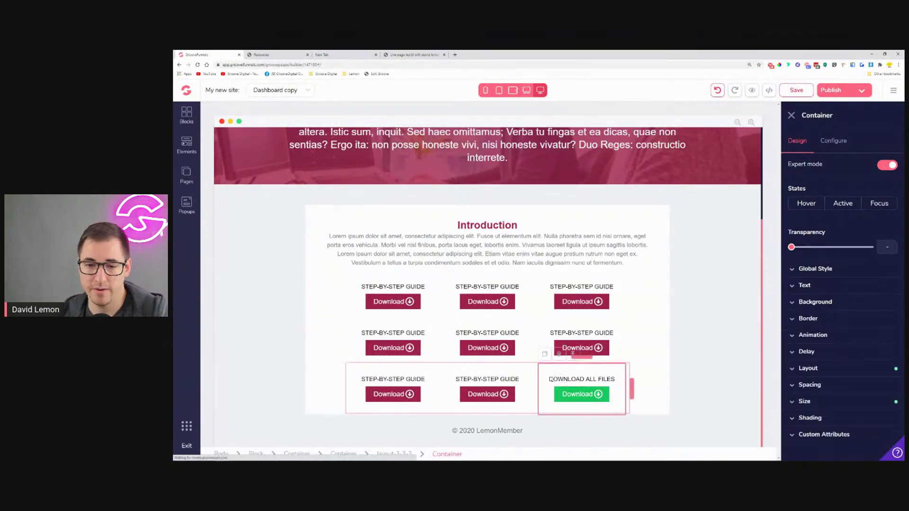
left_click(551, 380)
left_click(822, 351)
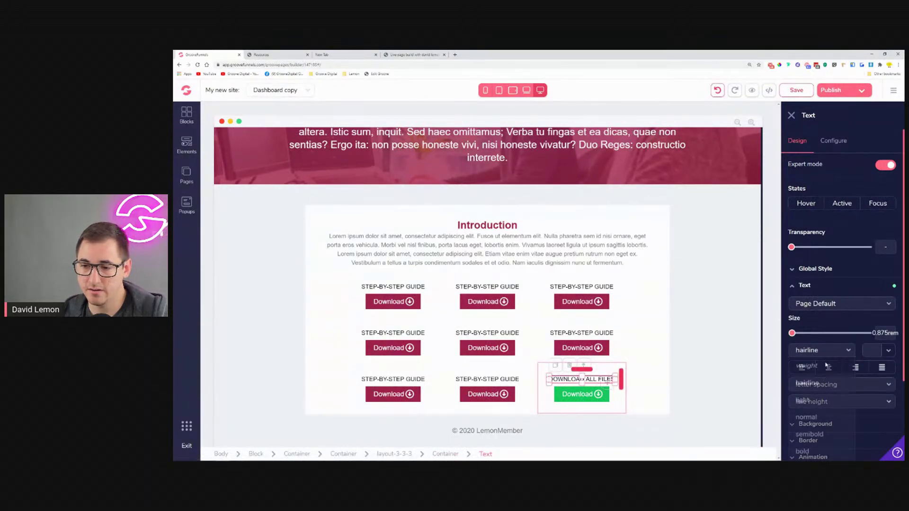
left_click(807, 449)
left_click(669, 389)
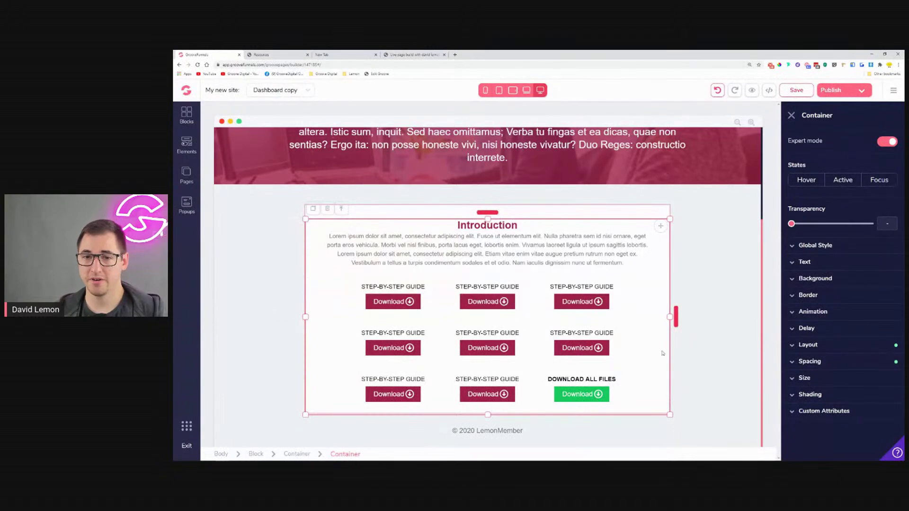
Step: Set the background colour of the header block and its navigation menu to white #FFFFFF
scroll(648, 326, "up", 3)
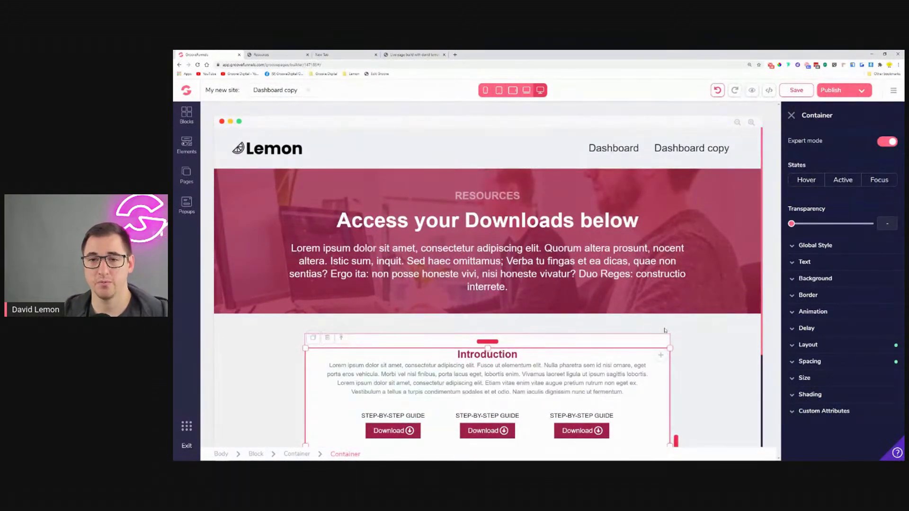
left_click(216, 140)
left_click(824, 284)
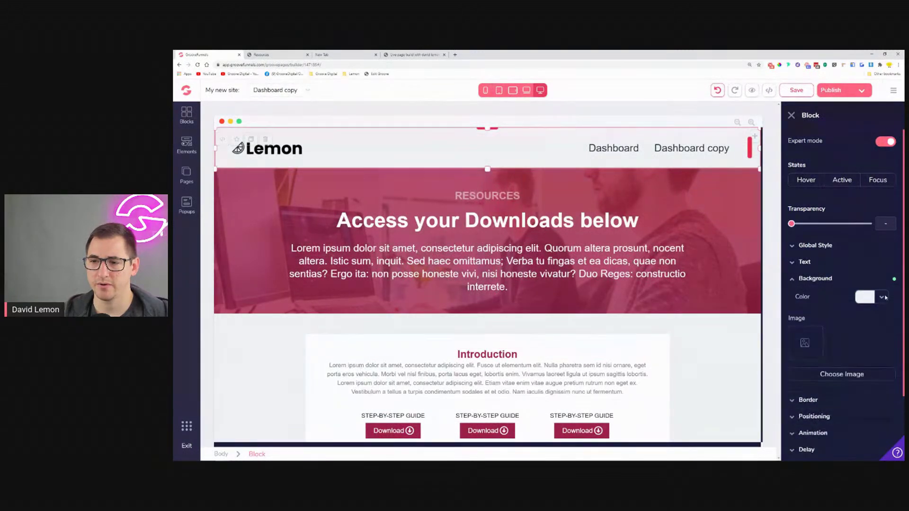
left_click(883, 297)
left_click(793, 345)
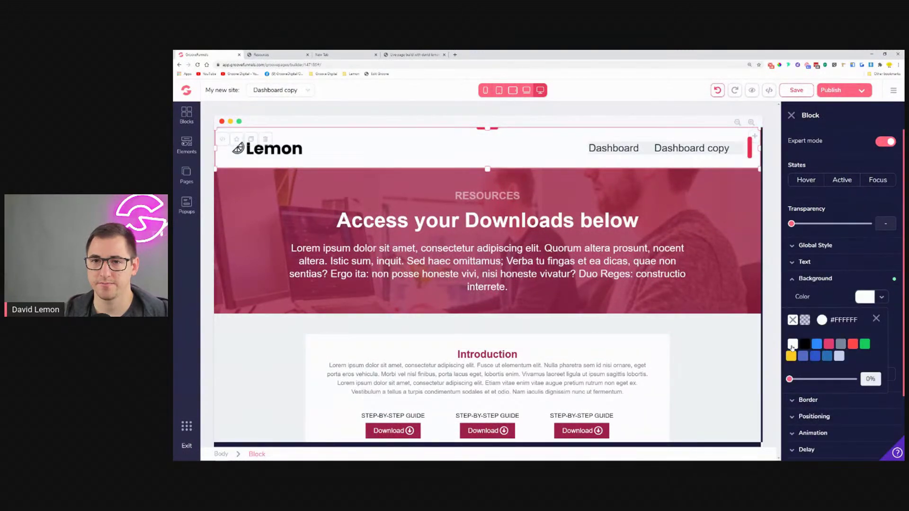
left_click(645, 150)
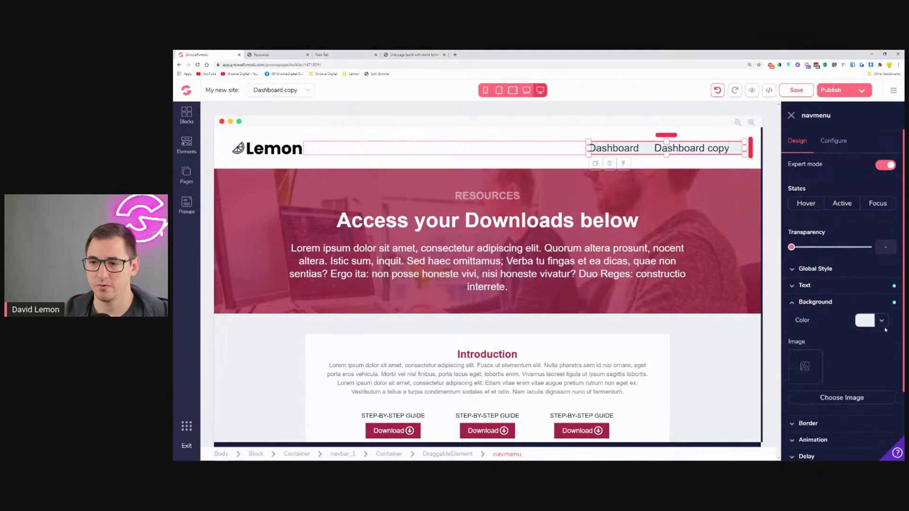
left_click(866, 320)
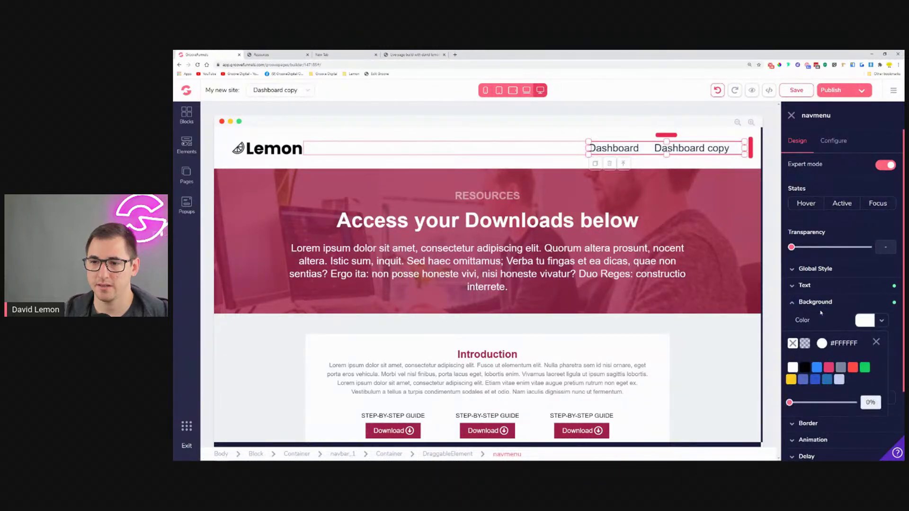
Step: Set the navigation menu's text size to 1.25rem
left_click(820, 289)
left_click_drag(829, 335, 817, 334)
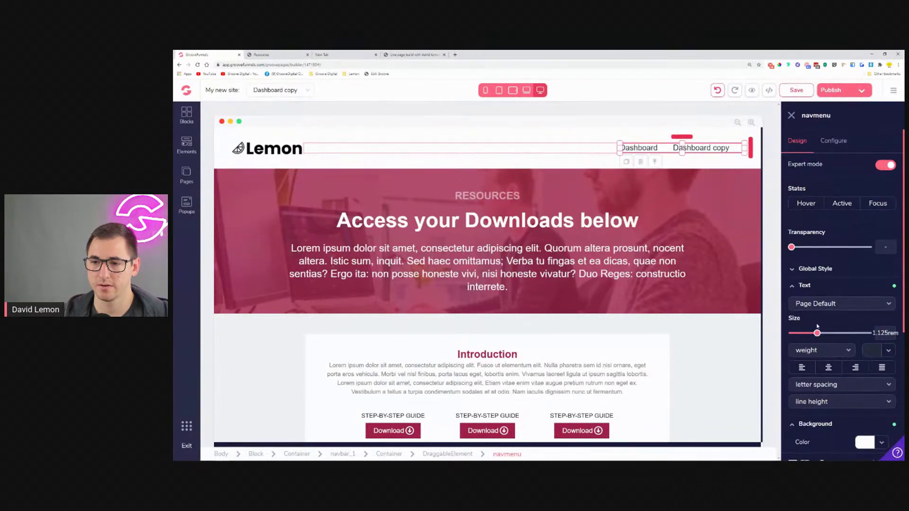
left_click_drag(818, 336, 822, 336)
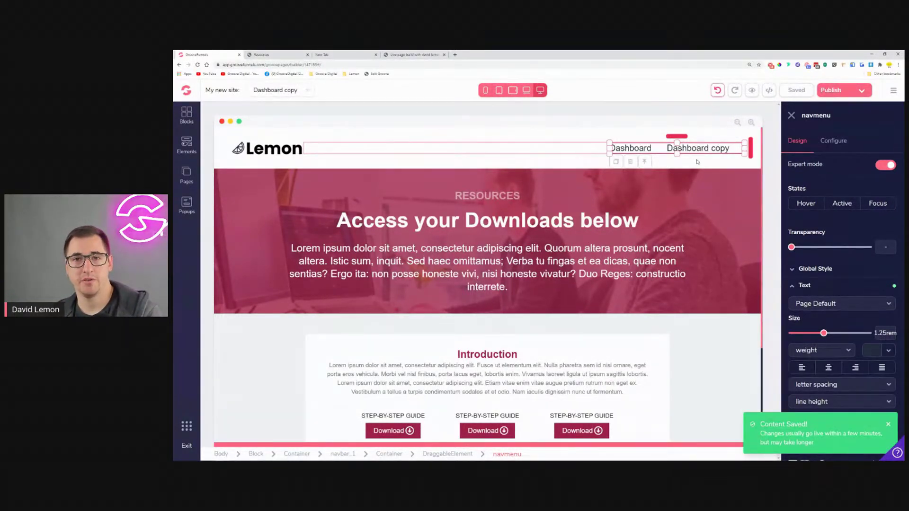
Step: Change the Dashboard copy page's name to Resources and its URL to resources in the page settings
left_click(186, 175)
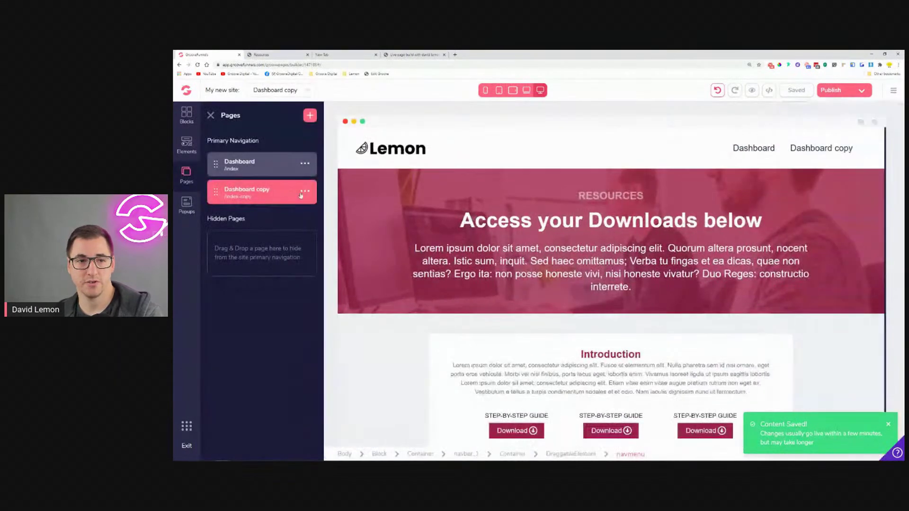
left_click(307, 191)
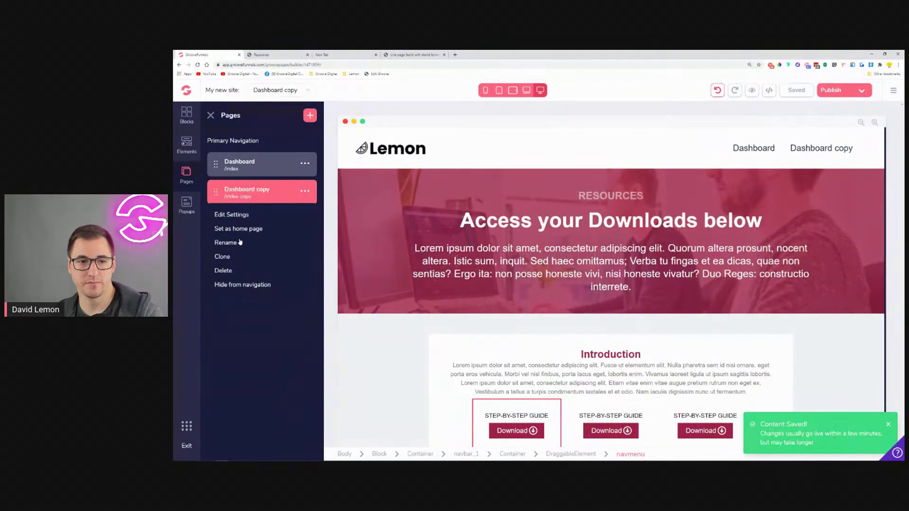
left_click(233, 216)
triple_click(280, 161)
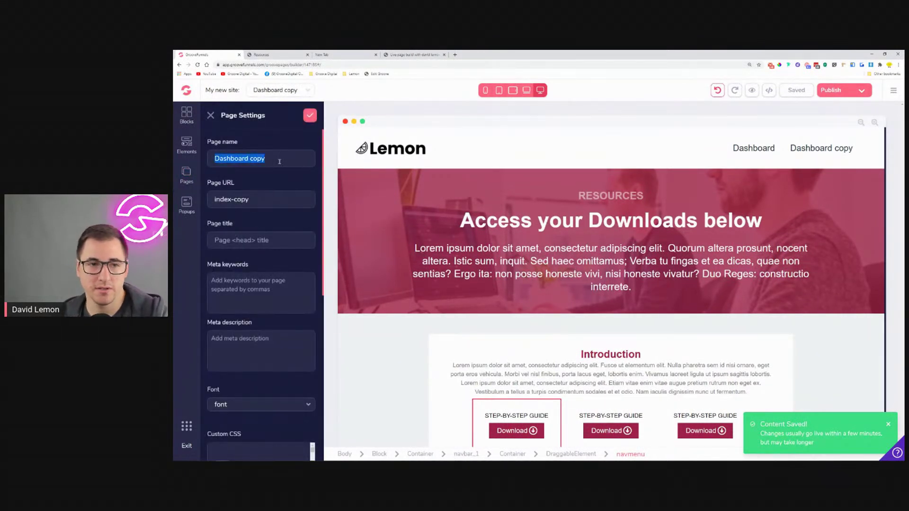
type("Reso")
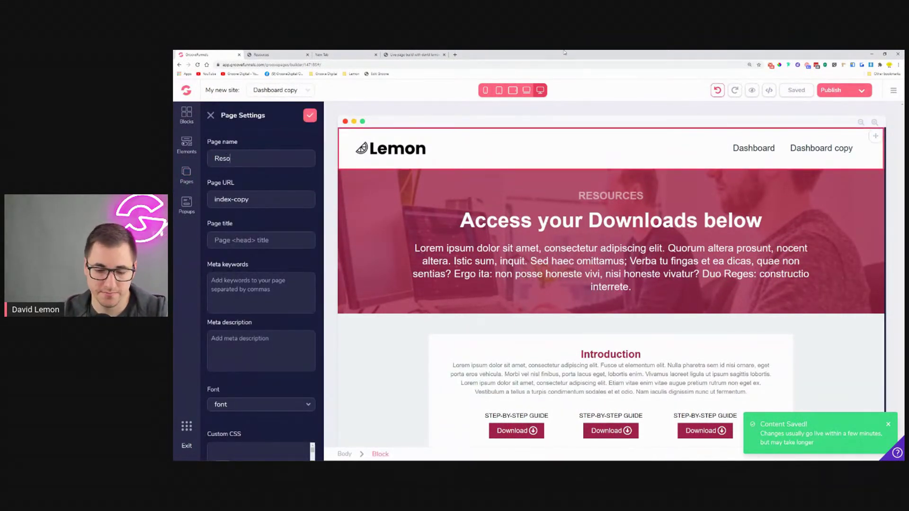
type("urces")
key("Tab")
type("resources")
left_click(310, 116)
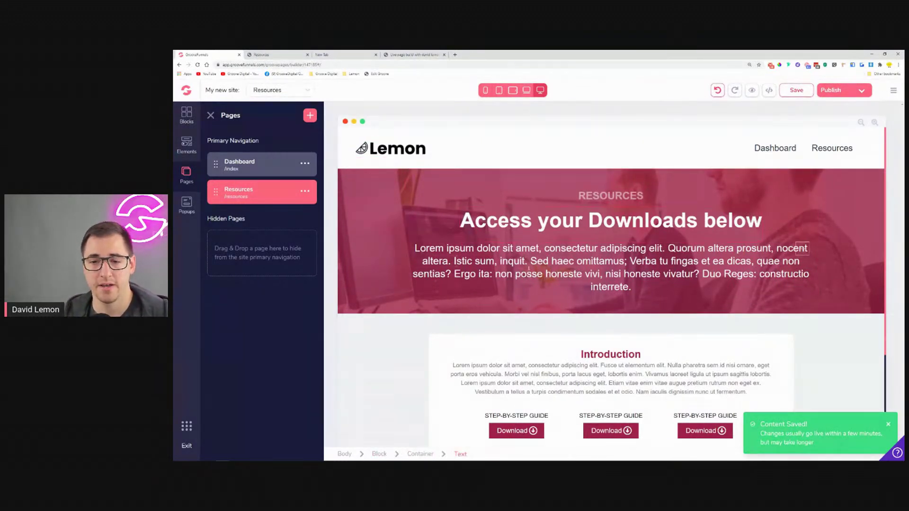
Step: Switch to the Dashboard page and review its module sections and header
scroll(526, 261, "down", 3)
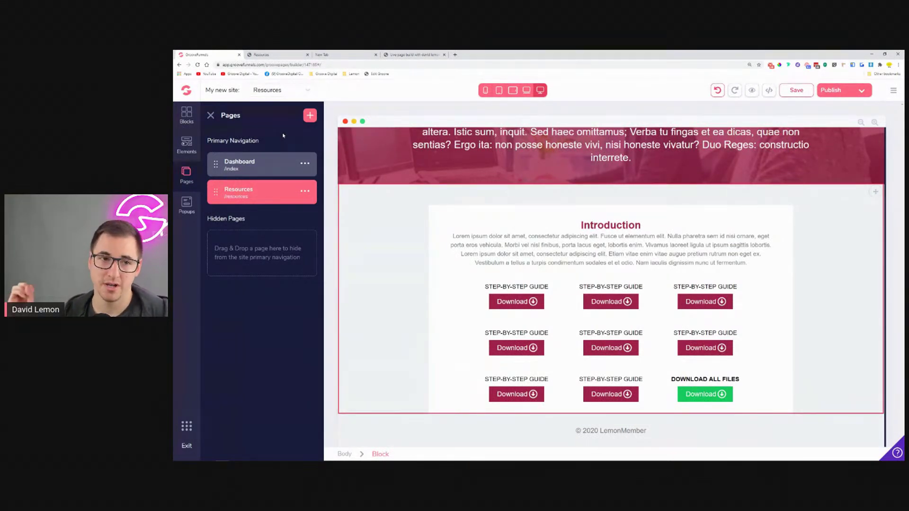
left_click(273, 169)
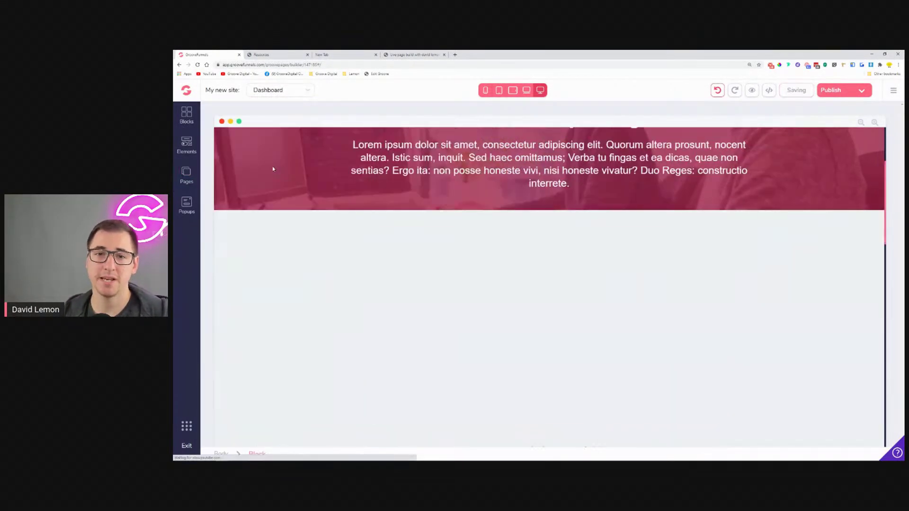
scroll(307, 265, "down", 3)
scroll(307, 266, "down", 4)
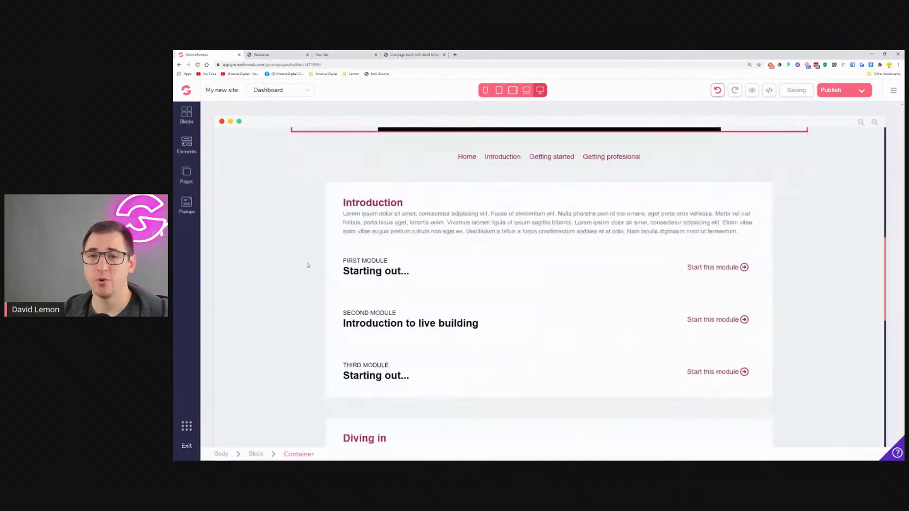
scroll(307, 266, "up", 1)
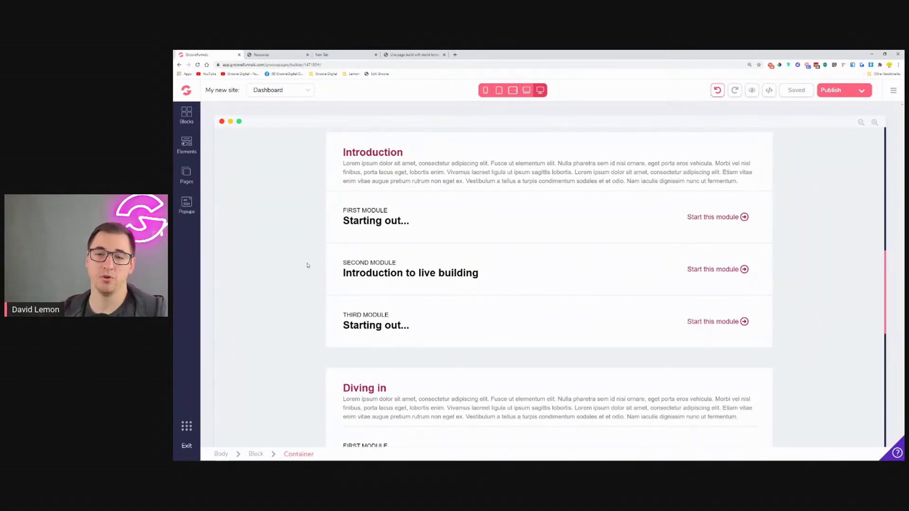
scroll(303, 230, "up", 10)
scroll(300, 227, "up", 3)
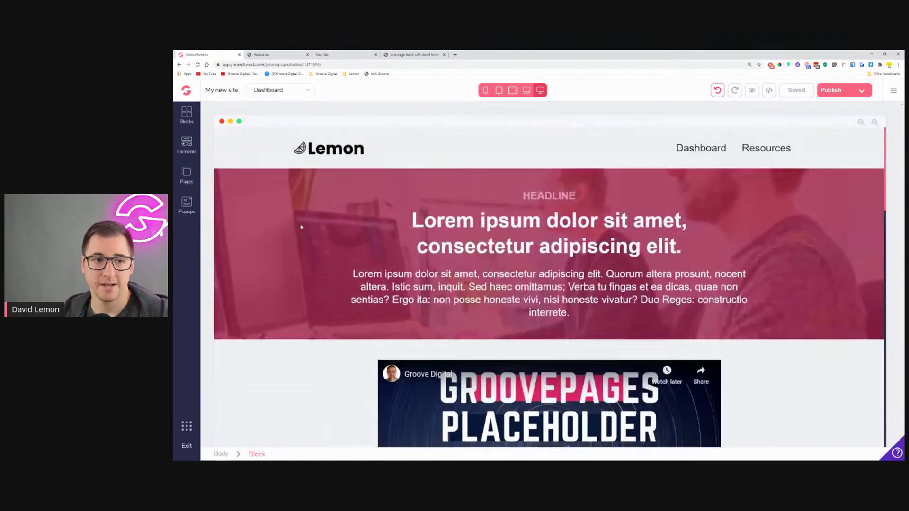
Step: Add a new blank page to the site and enter Module 1 as its page name in the page settings
left_click(186, 174)
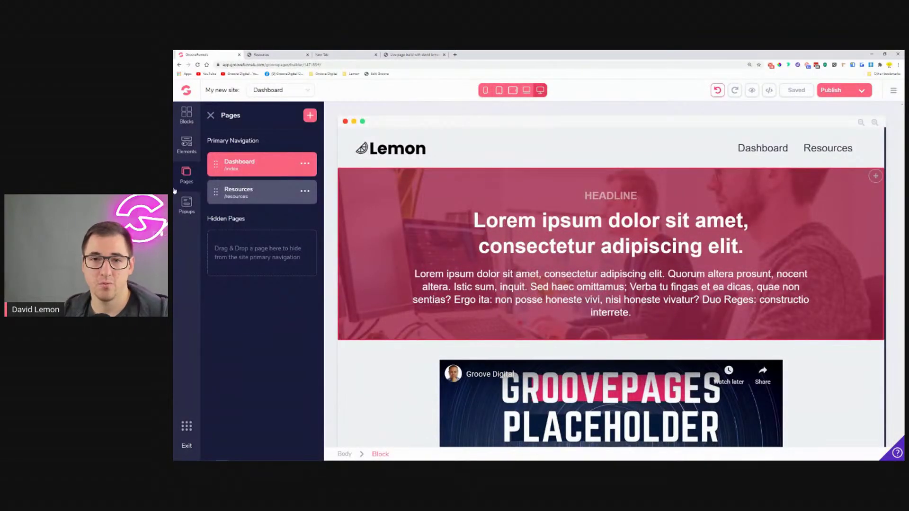
left_click(310, 116)
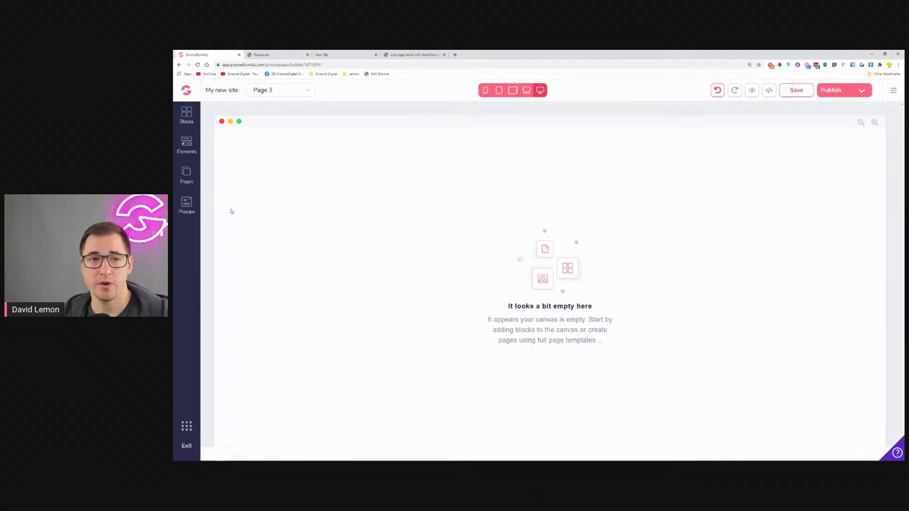
left_click(185, 179)
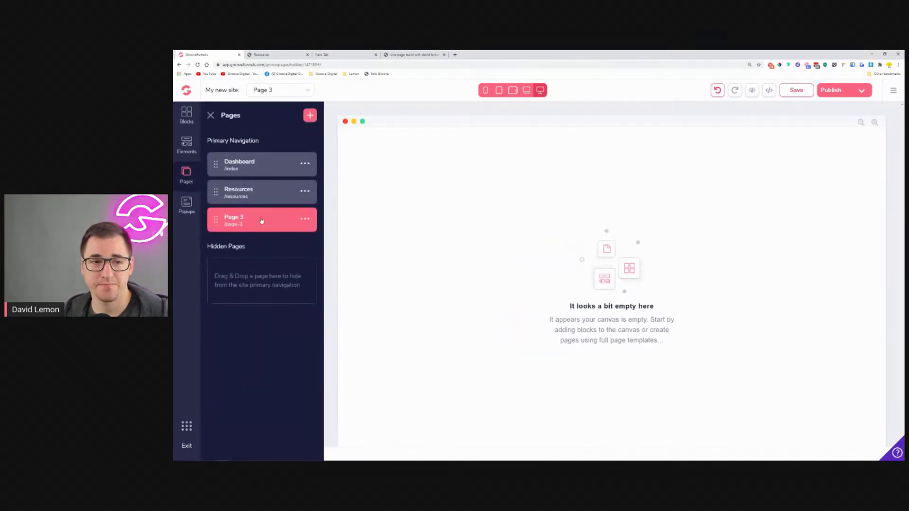
left_click(310, 224)
left_click(254, 242)
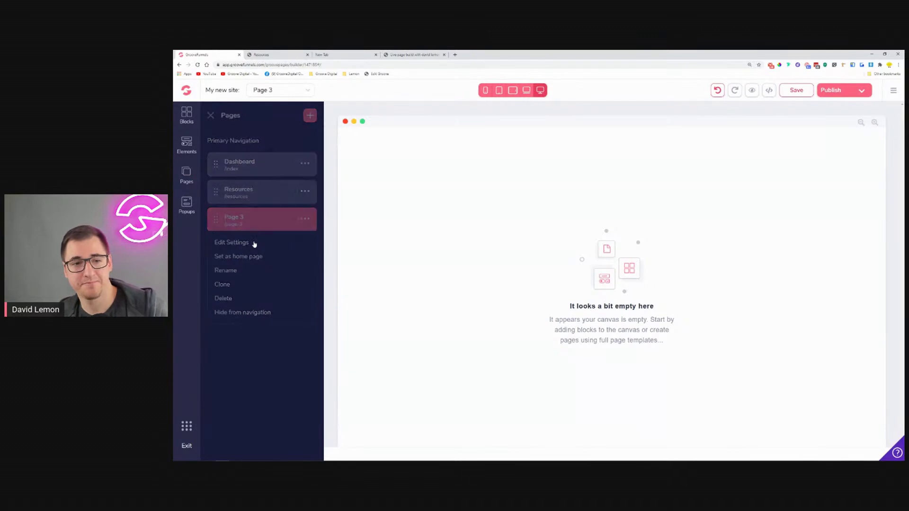
left_click(276, 160)
key("ctrl+a")
type("M")
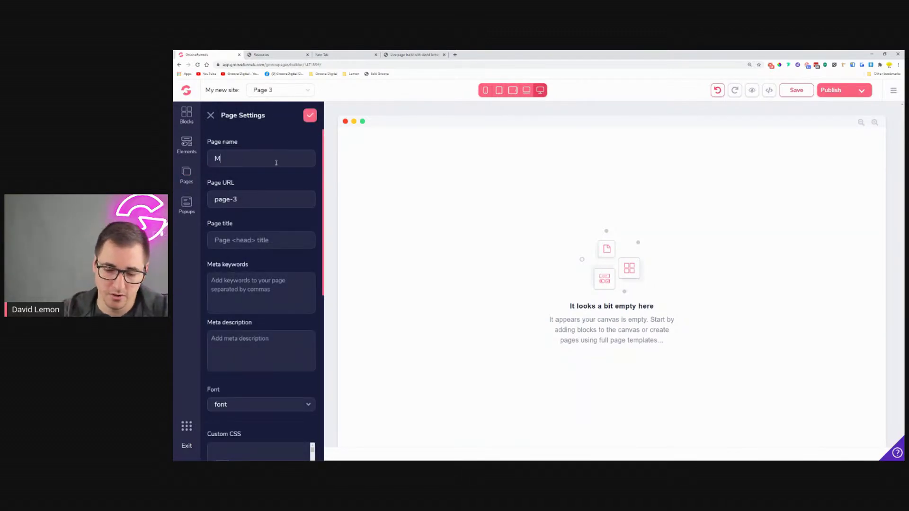
type("odule 1")
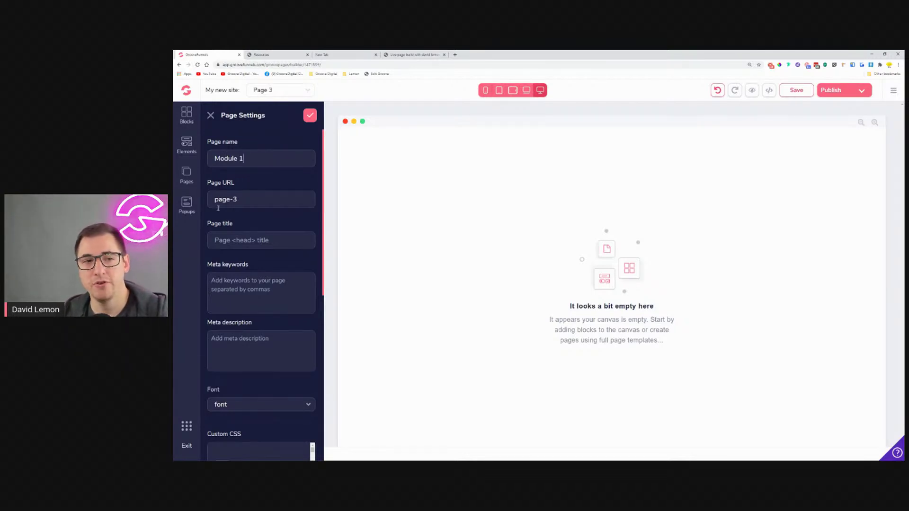
Step: Open the RANDOM.ORG random string generator page in a new browser tab
left_click(455, 55)
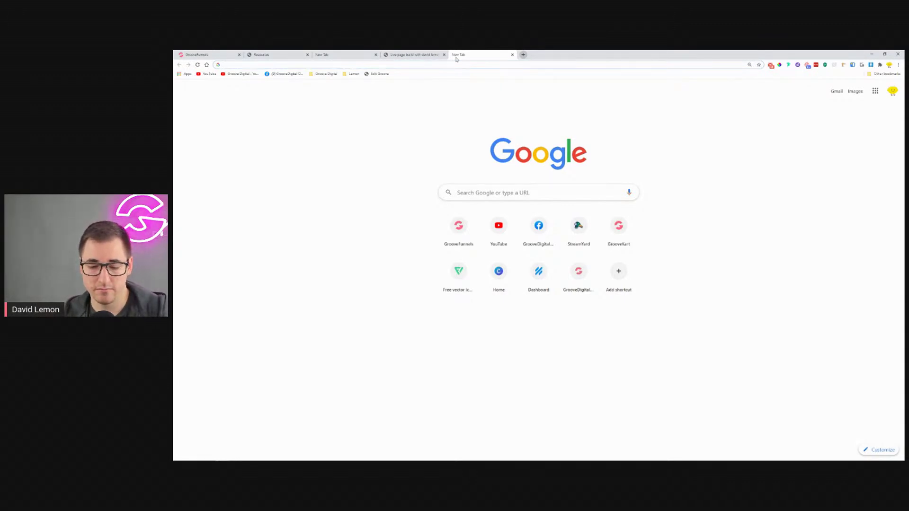
type("strin")
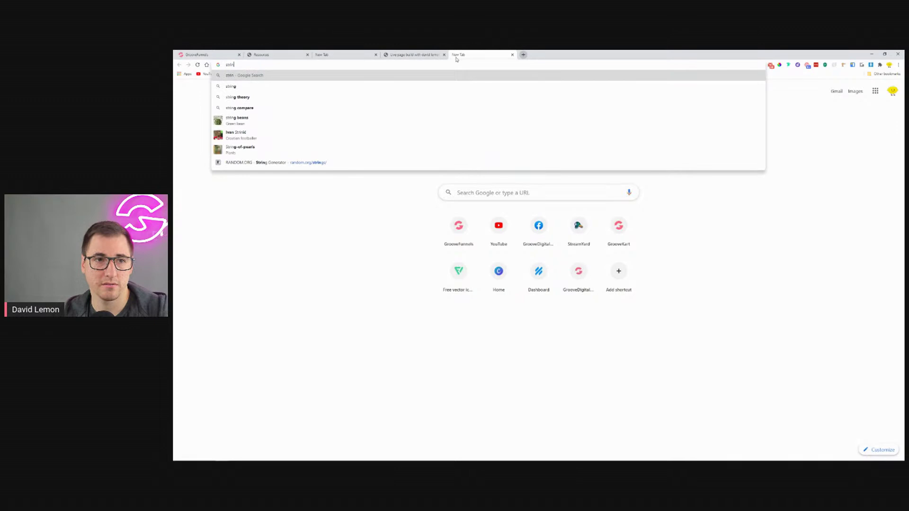
type("g")
key("Down")
key("Down")
key("Down")
key("Down")
key("Down")
key("Down")
key("Down")
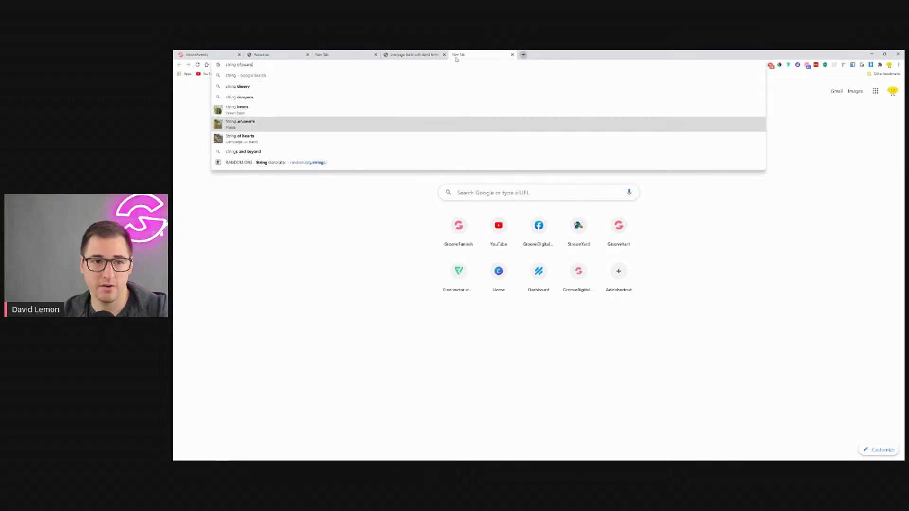
key("Return")
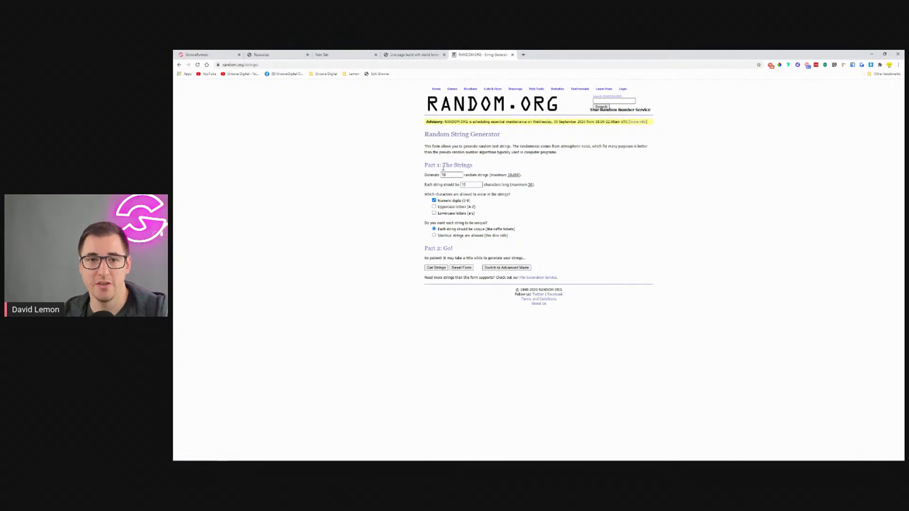
Step: Copy the string generator page's web address and enlarge the page for readability
right_click(276, 67)
left_click(310, 101)
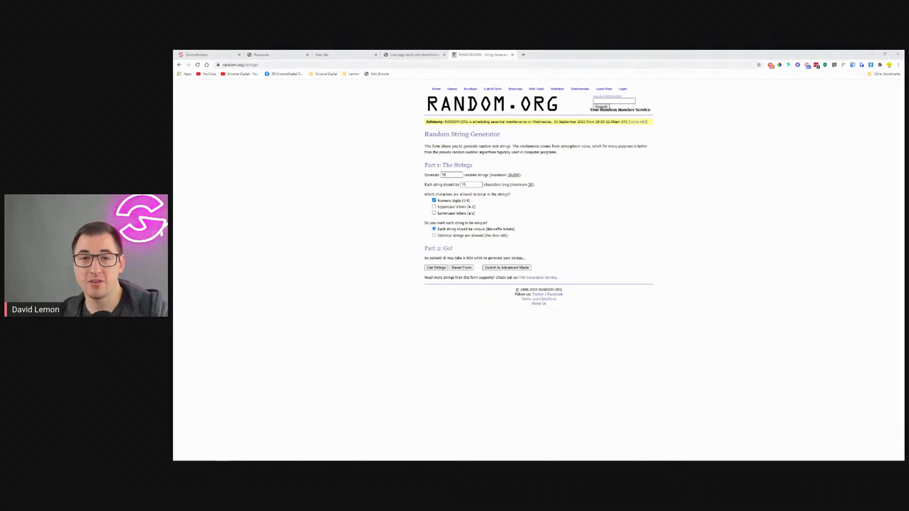
key("ctrl+plus")
key("ctrl+plus")
key("ctrl+plus")
key("ctrl+plus")
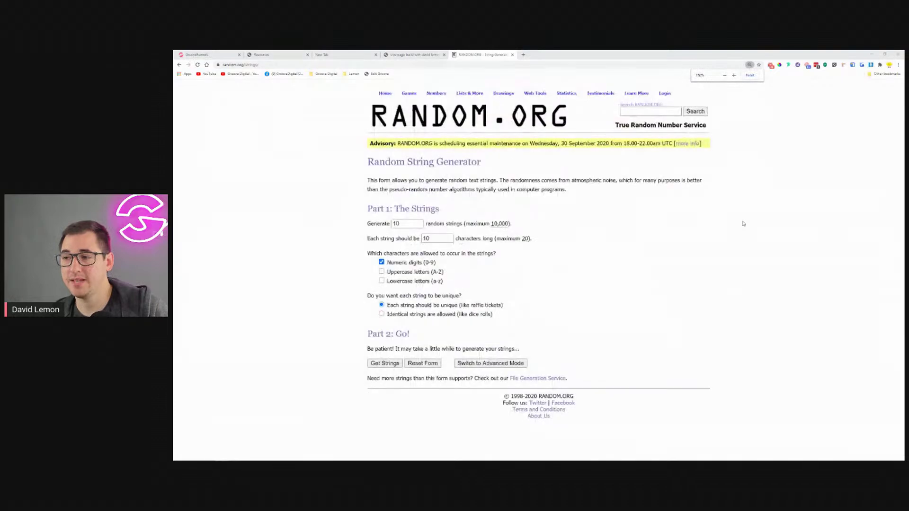
Step: Allow lowercase letters along with numeric digits and generate 10 unique random strings of 10 characters each
key("ctrl+minus")
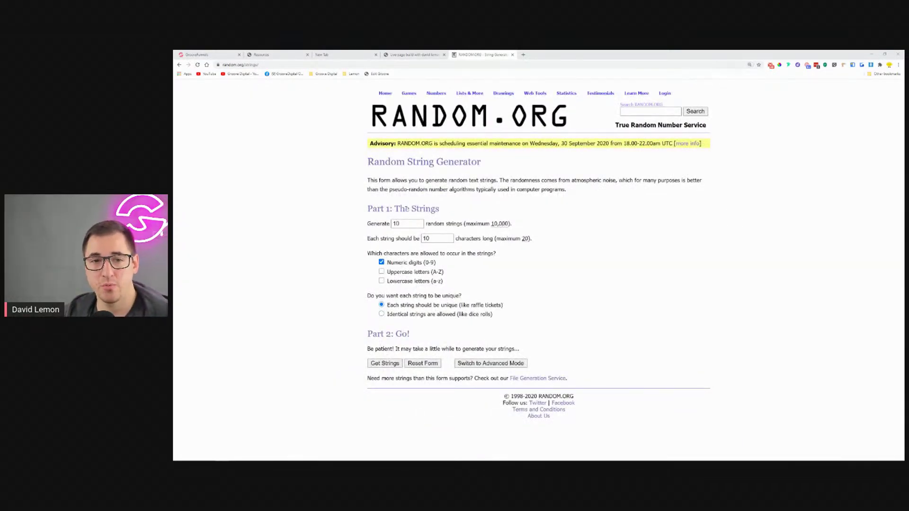
left_click_drag(436, 209, 394, 209)
left_click_drag(446, 224, 515, 225)
left_click(382, 240)
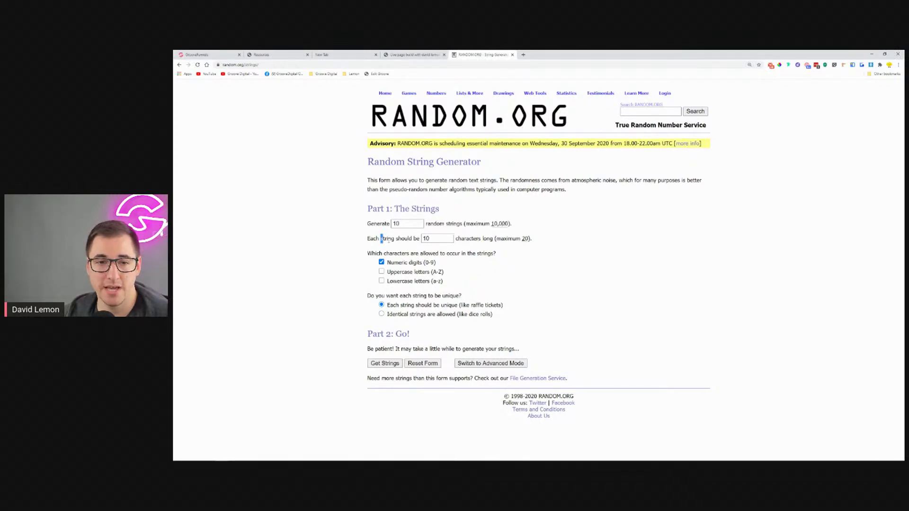
left_click_drag(381, 240, 434, 240)
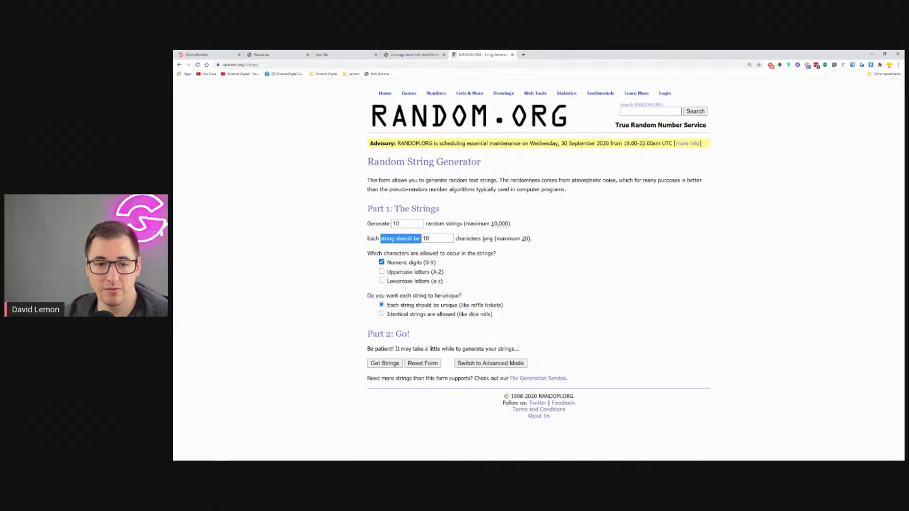
left_click_drag(394, 263, 442, 282)
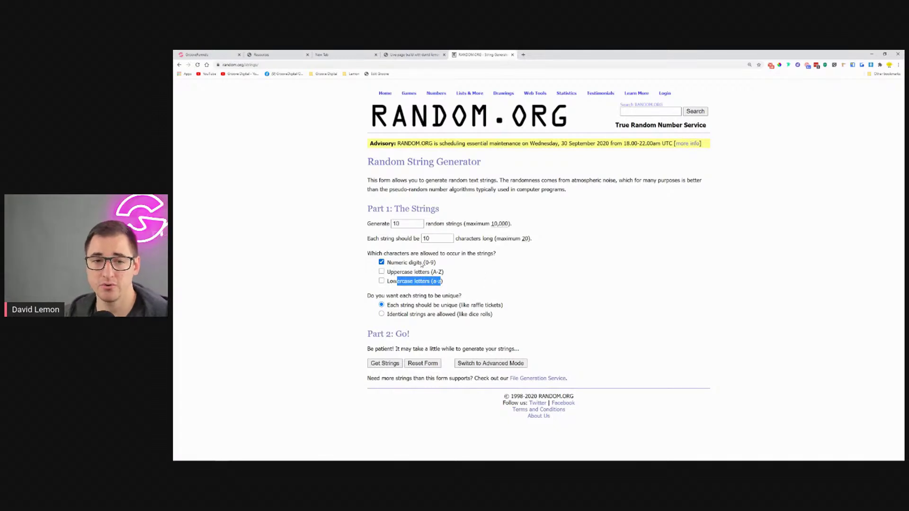
left_click(381, 281)
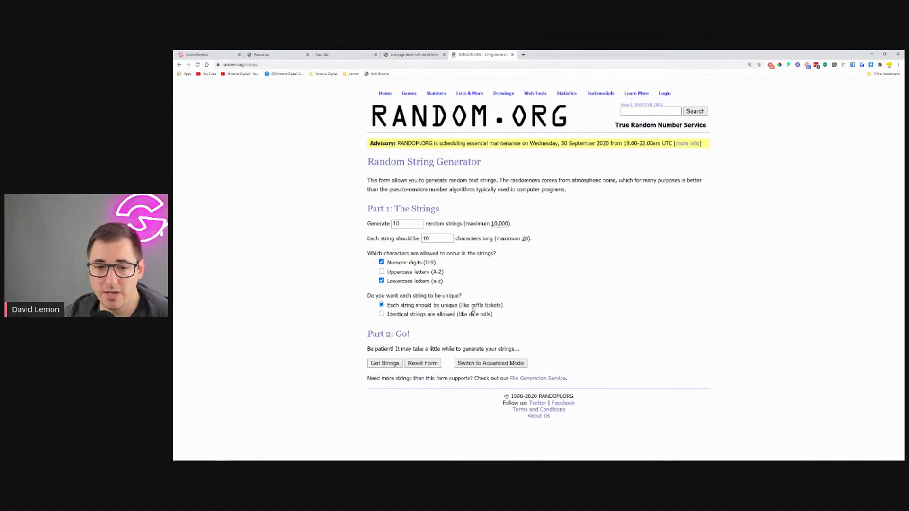
left_click(385, 364)
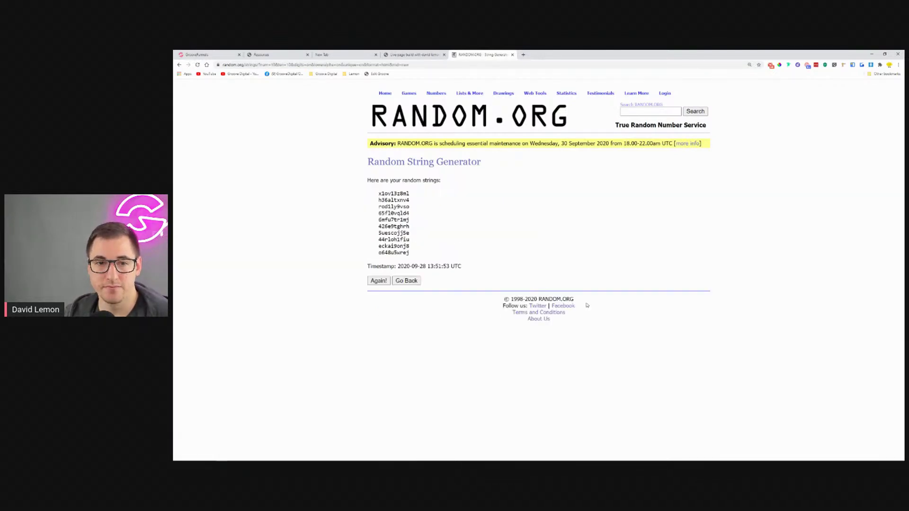
left_click_drag(380, 214, 420, 216)
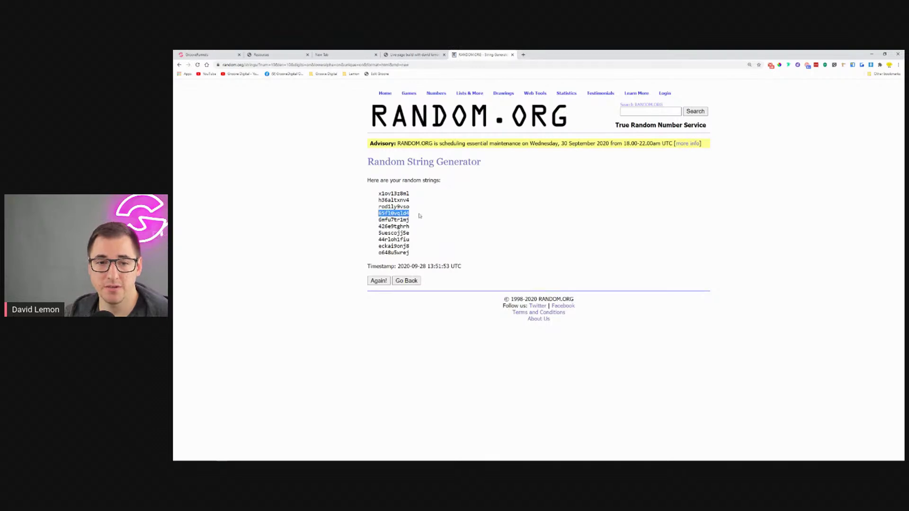
Step: Return to the generator form and try to generate random strings with a different character length
left_click(407, 281)
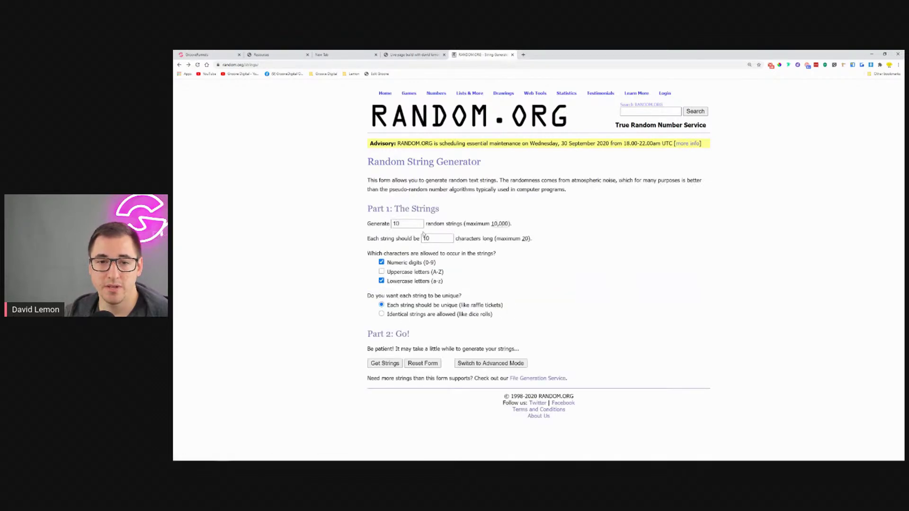
left_click_drag(445, 238, 414, 240)
type("2")
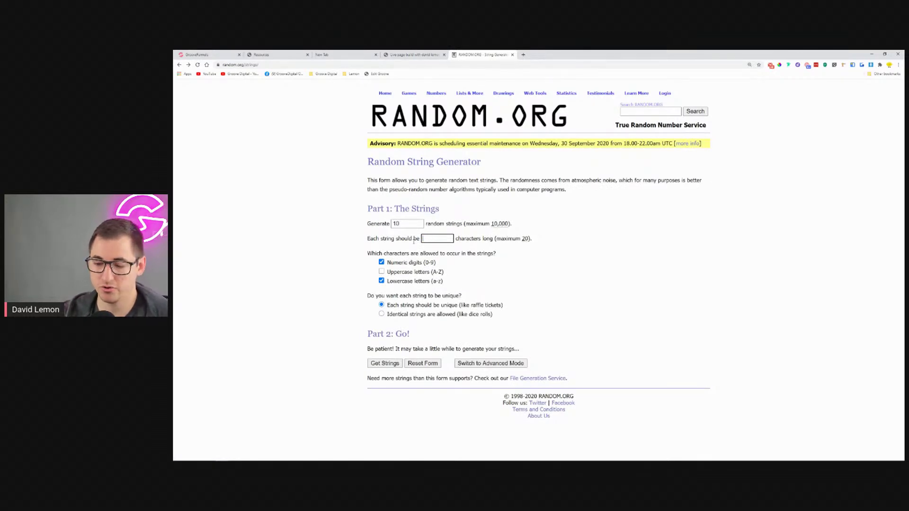
left_click(384, 363)
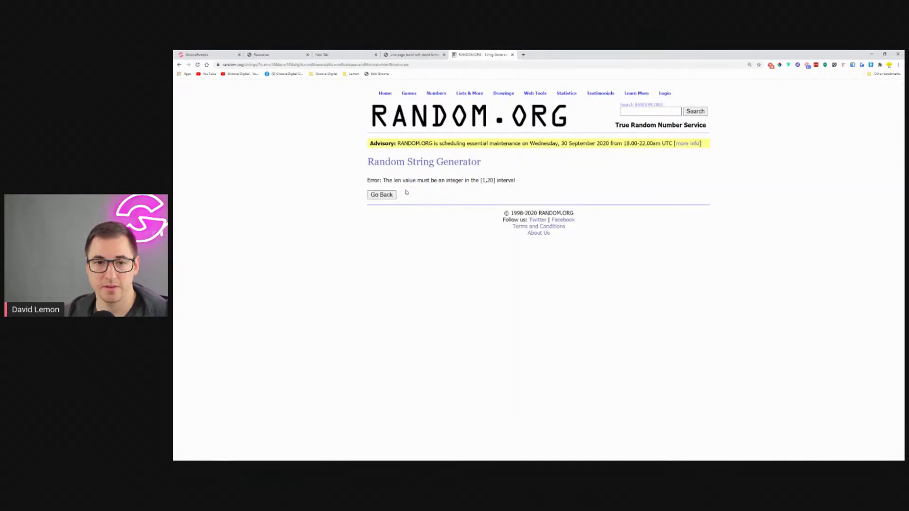
Step: Return to the form, set the string length to 20 characters and generate the strings
left_click(383, 195)
double_click(447, 240)
type("20")
left_click(385, 363)
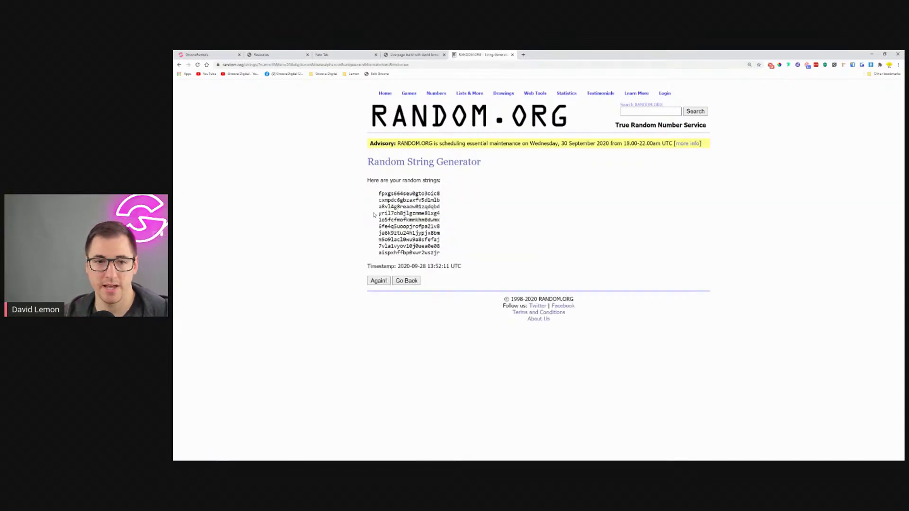
left_click_drag(378, 219, 440, 220)
right_click(435, 221)
left_click(445, 225)
left_click(266, 54)
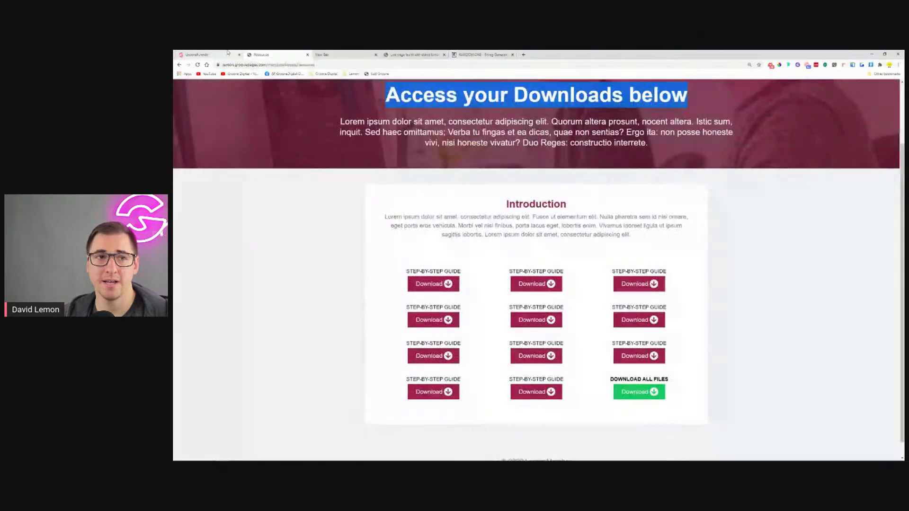
left_click(228, 52)
left_click_drag(256, 199, 197, 205)
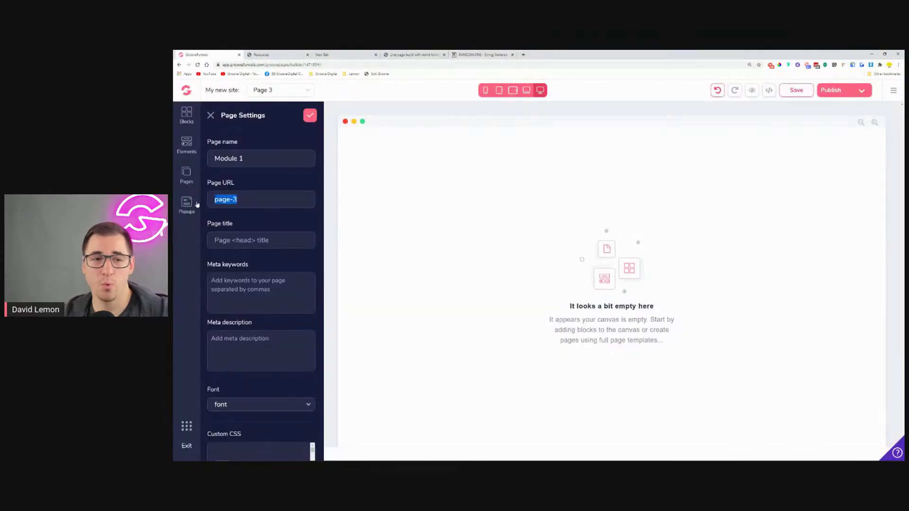
key("ctrl+v")
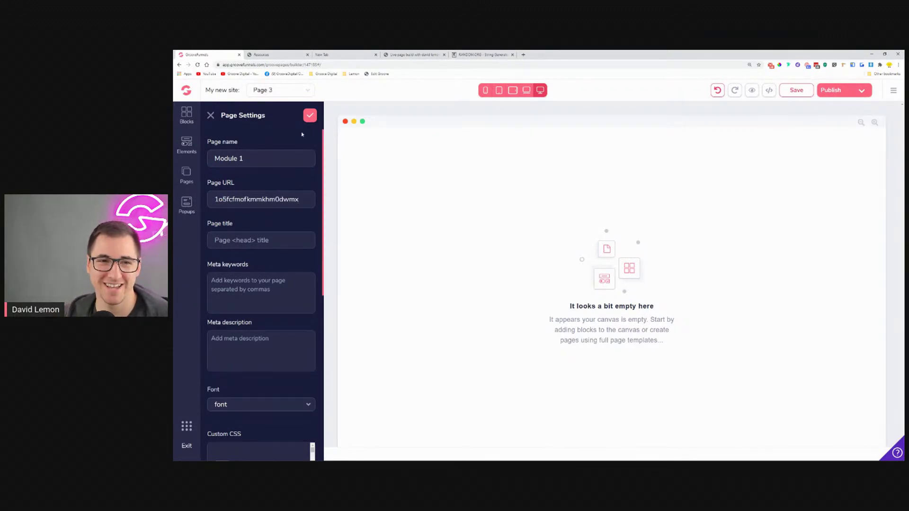
left_click(310, 115)
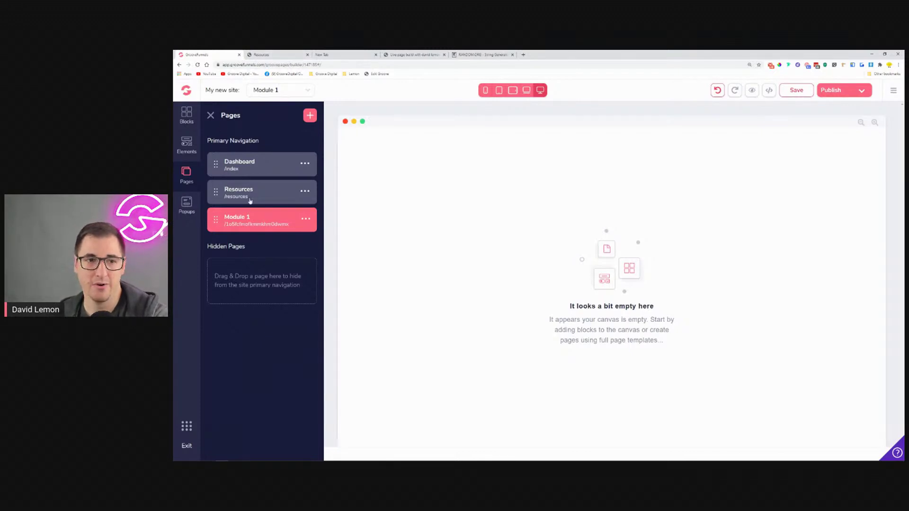
Step: Add the saved Lemon navigation bar block with page links to the empty Module 1 page
left_click(211, 116)
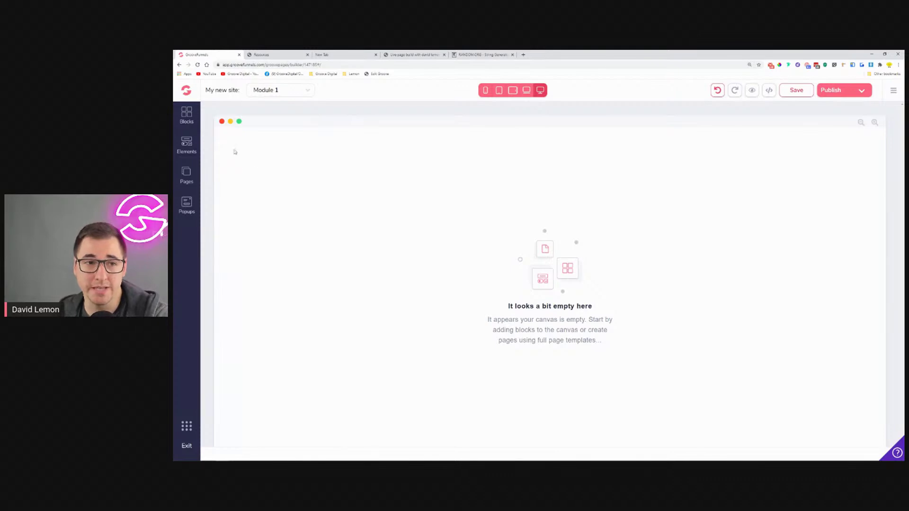
left_click(182, 122)
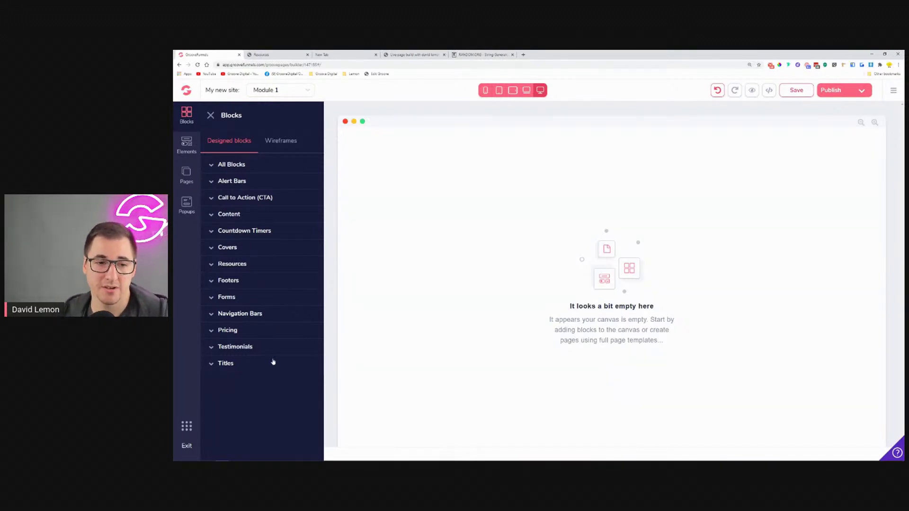
left_click(264, 311)
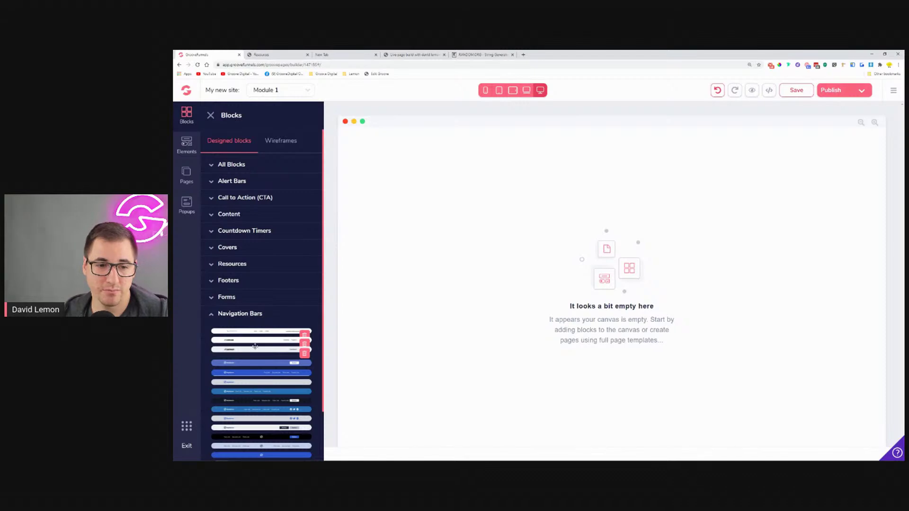
left_click_drag(254, 341, 583, 150)
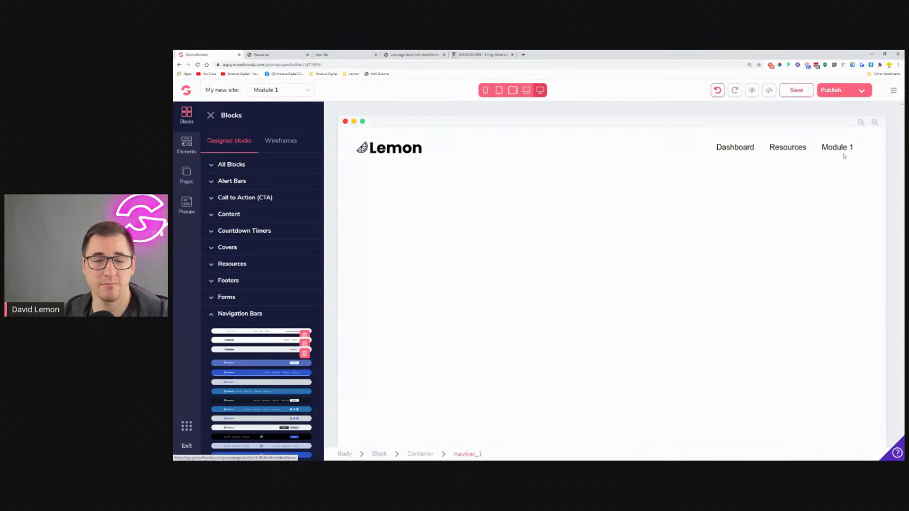
left_click(211, 116)
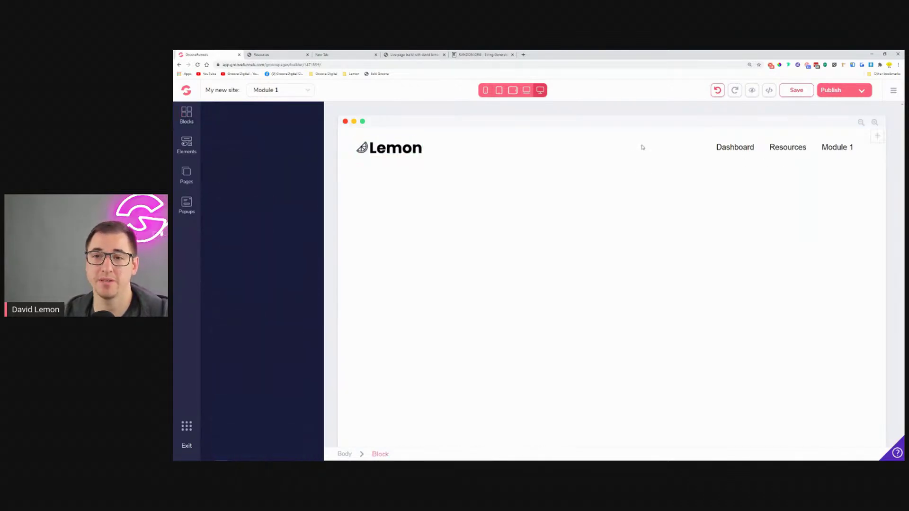
Step: Move the Module 1 page from the primary navigation to the hidden pages so the navigation bar omits it
left_click(187, 176)
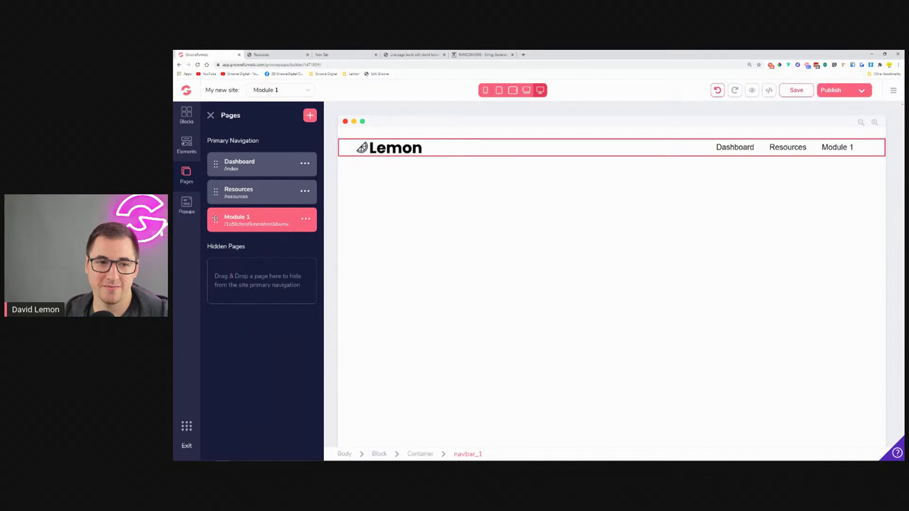
left_click_drag(216, 219, 222, 268)
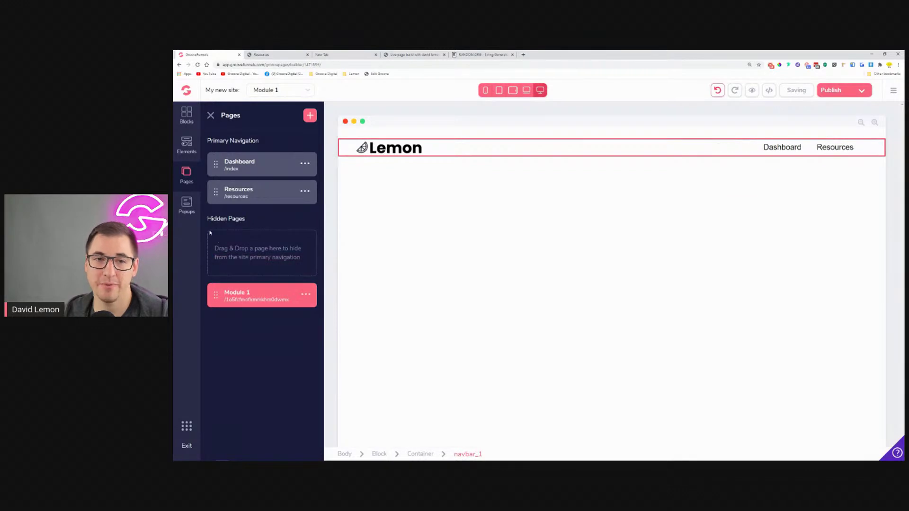
left_click(824, 149)
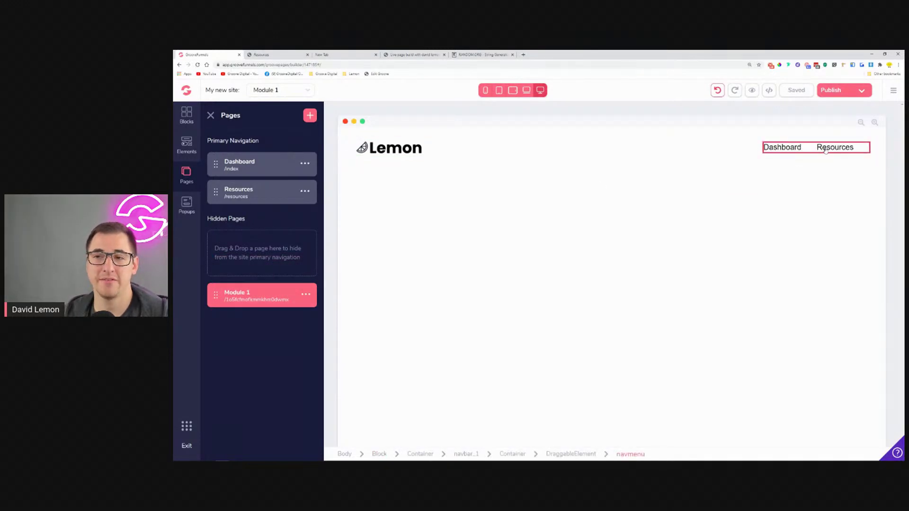
left_click(528, 152)
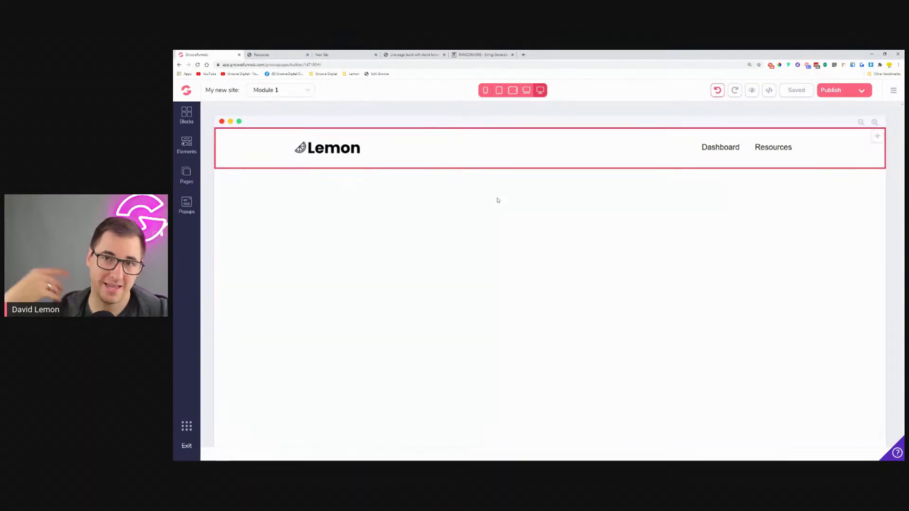
left_click(686, 149)
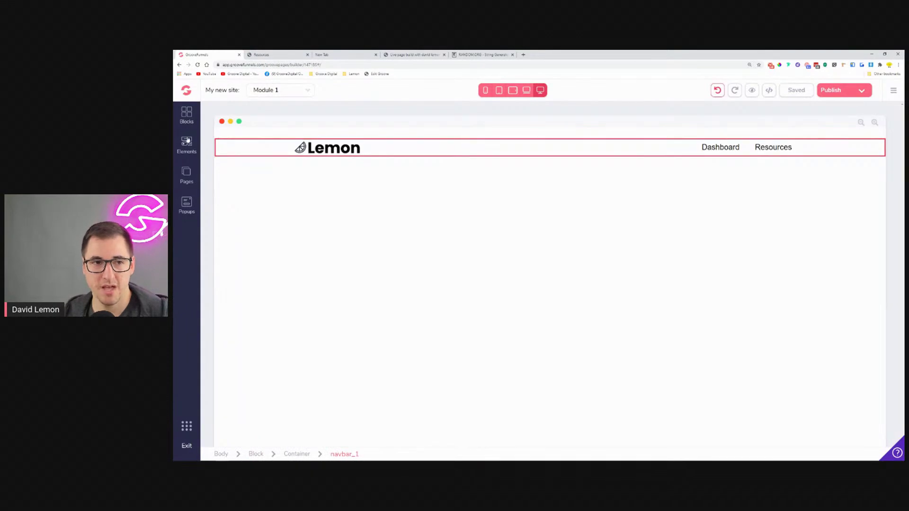
Step: Add the saved crimson title block with the background photo below the navigation bar
left_click(180, 114)
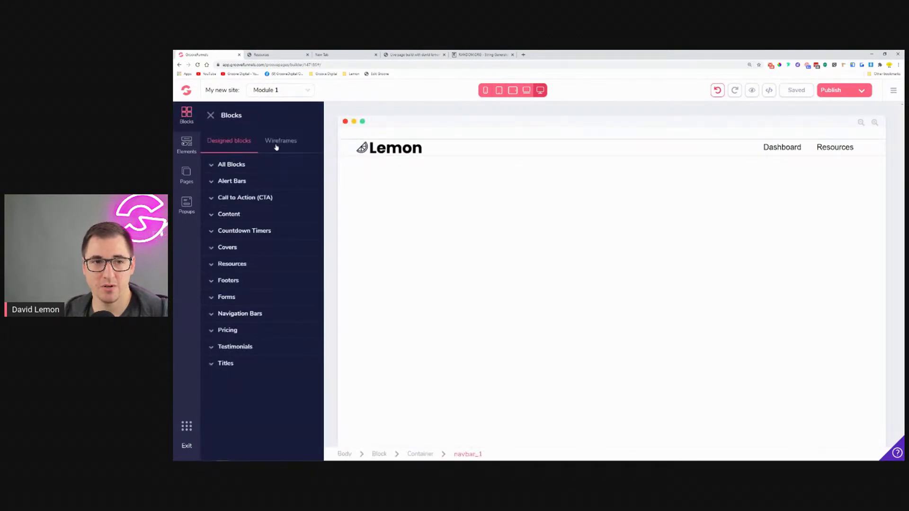
left_click(233, 363)
scroll(268, 350, "down", 1)
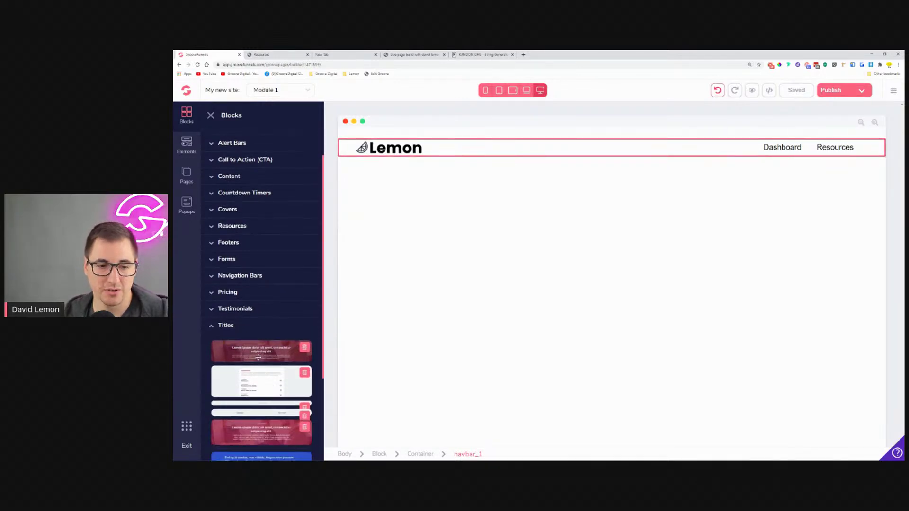
left_click_drag(258, 359, 473, 271)
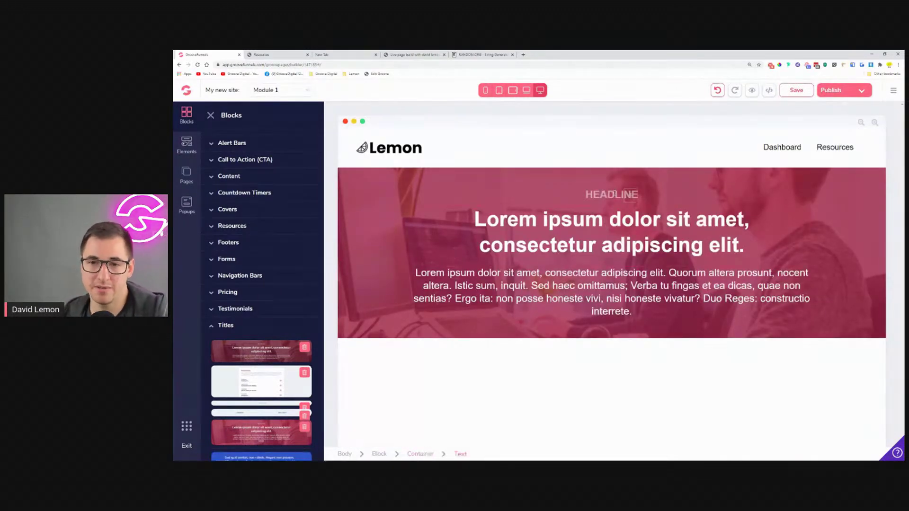
Step: Replace the small HEADLINE text in the title block with MODULE 1
double_click(613, 195)
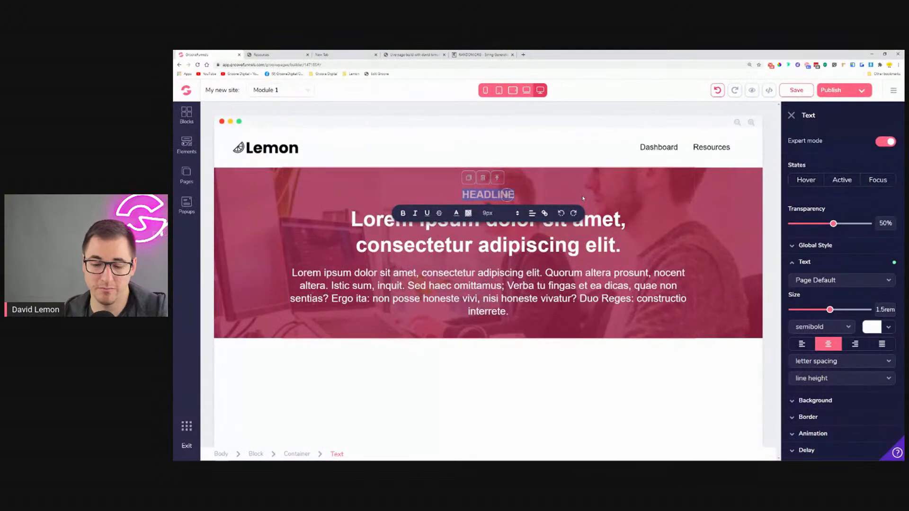
type("MOD")
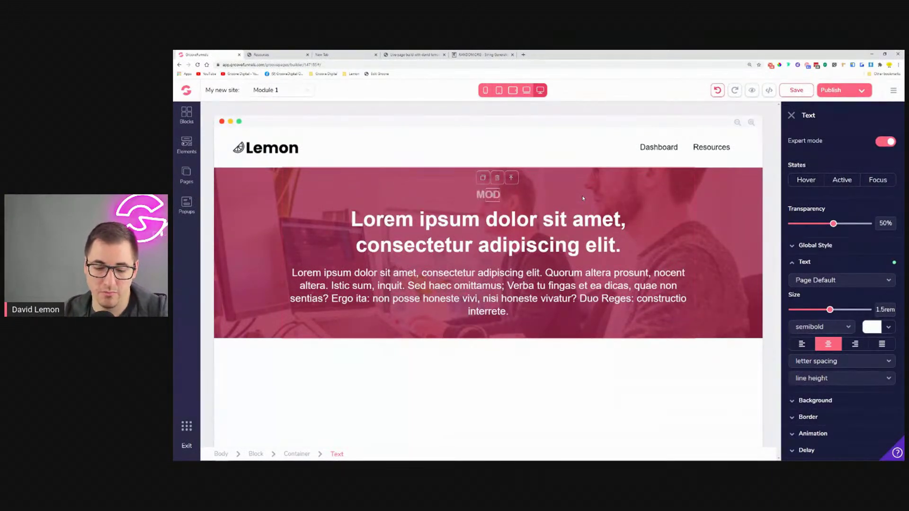
type("ULE")
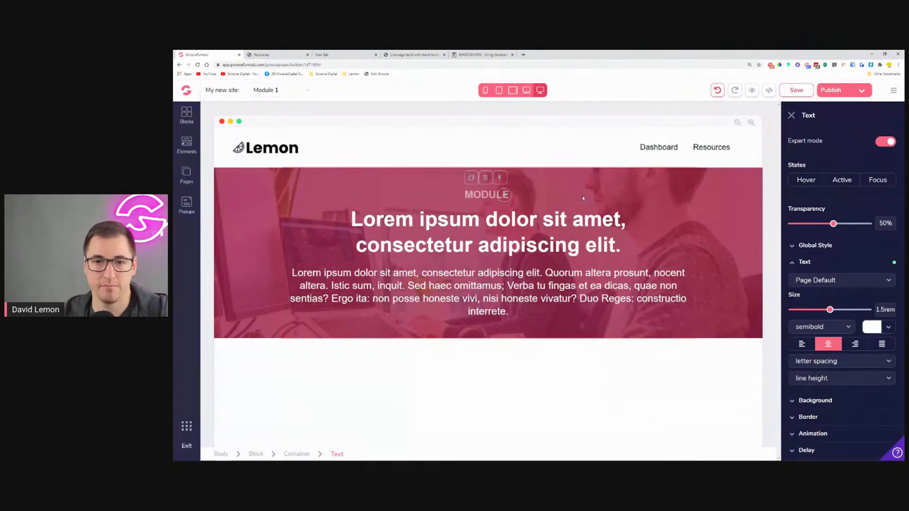
type(" 1")
left_click(520, 230)
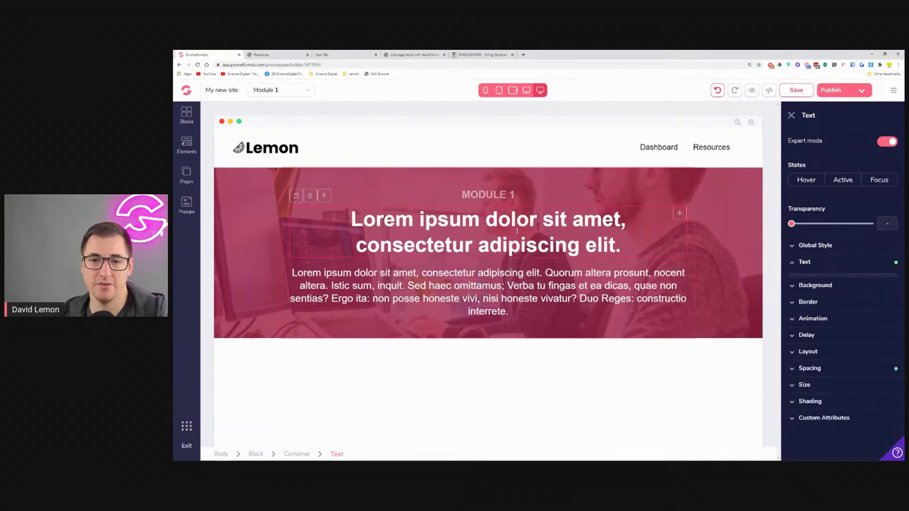
triple_click(517, 243)
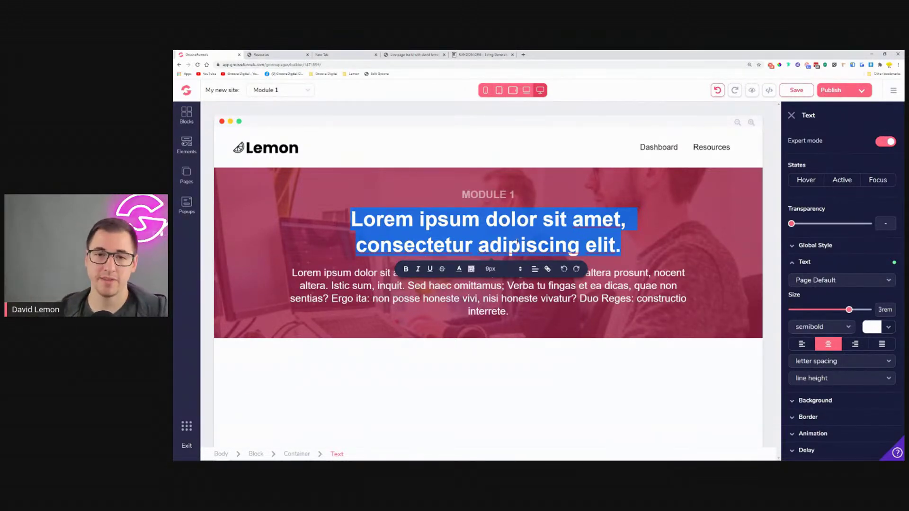
key("Escape")
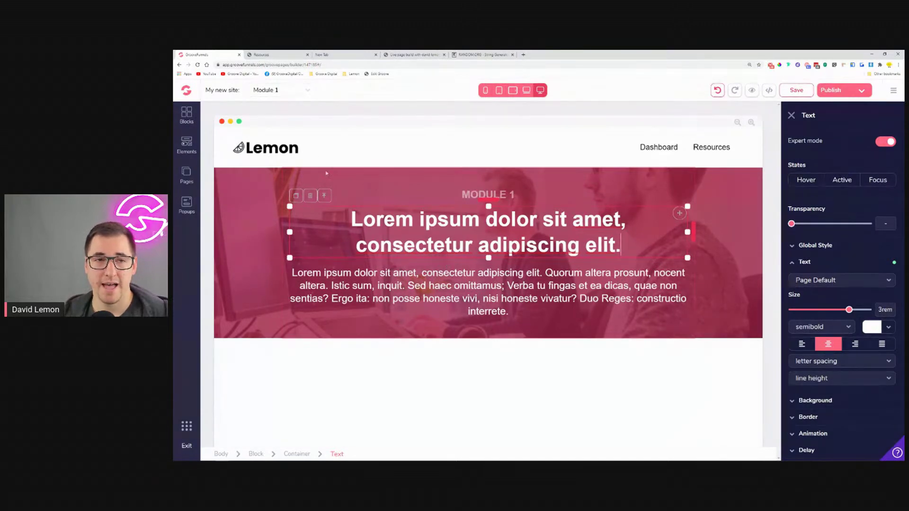
Step: Switch to the published membership site and open its Dashboard page
left_click(265, 54)
scroll(684, 84, "up", 2)
left_click(721, 102)
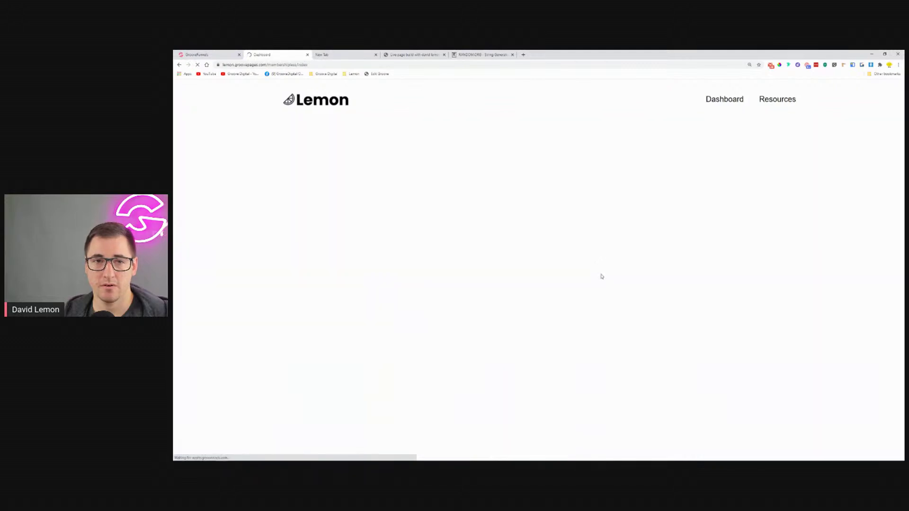
Step: Open the first module, Starting out..., from the published Dashboard and examine the Module 1 page's Introduction card, video and module links
scroll(600, 270, "down", 3)
scroll(663, 272, "down", 3)
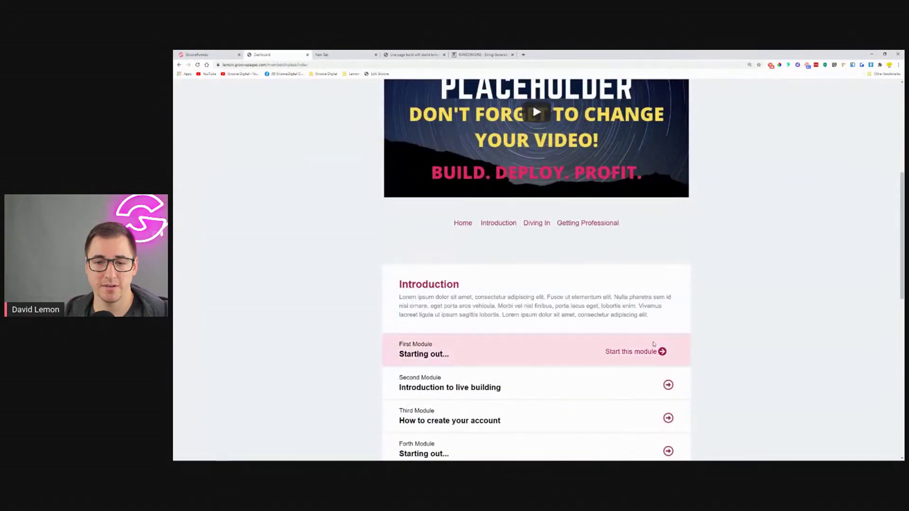
left_click(646, 352)
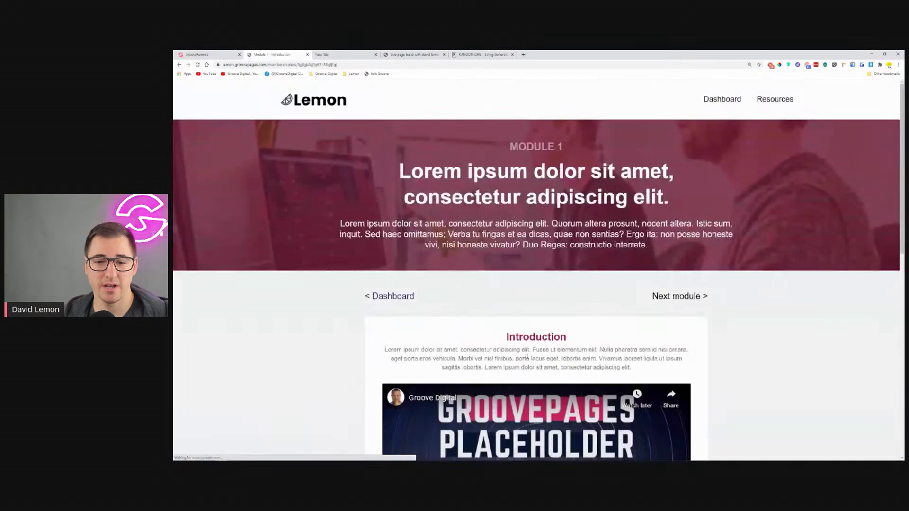
left_click_drag(509, 338, 631, 379)
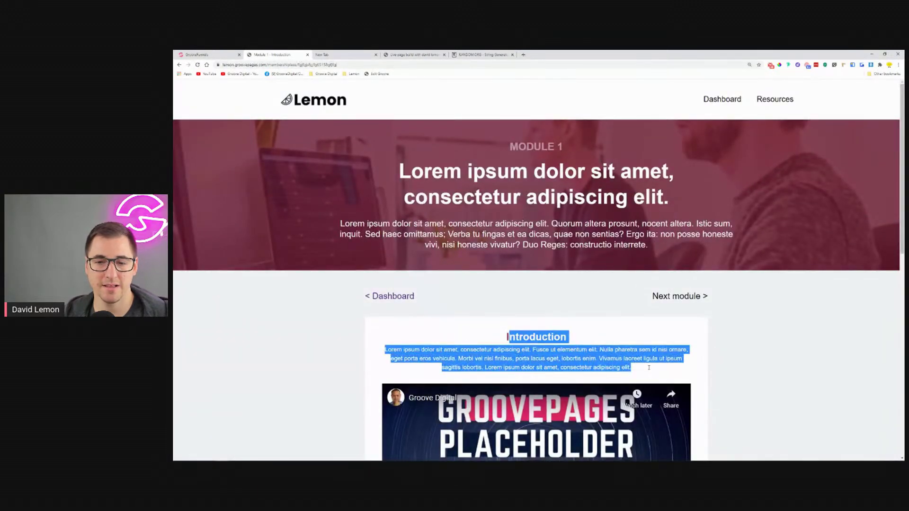
scroll(649, 368, "down", 3)
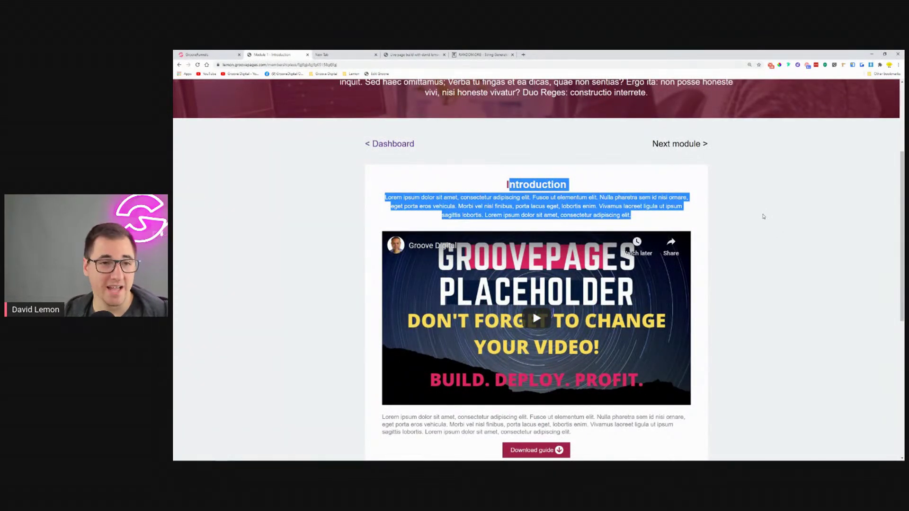
scroll(763, 214, "up", 2)
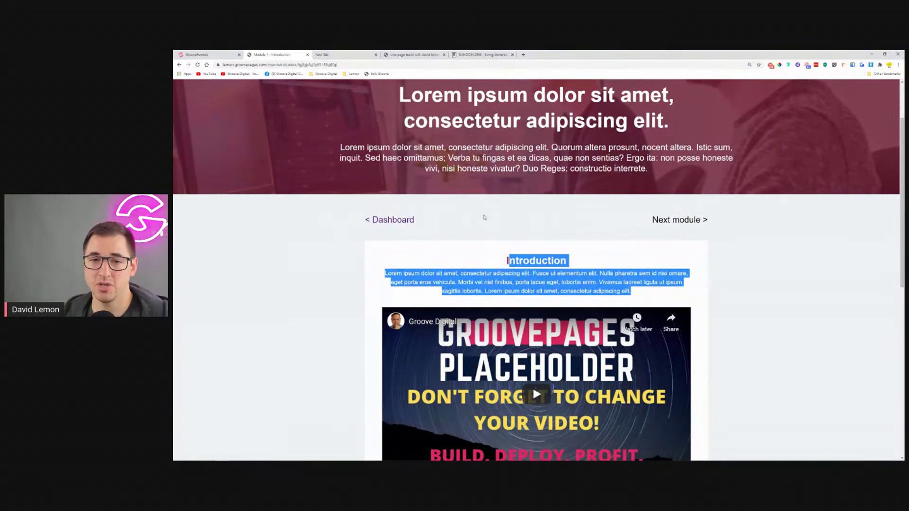
left_click(533, 220)
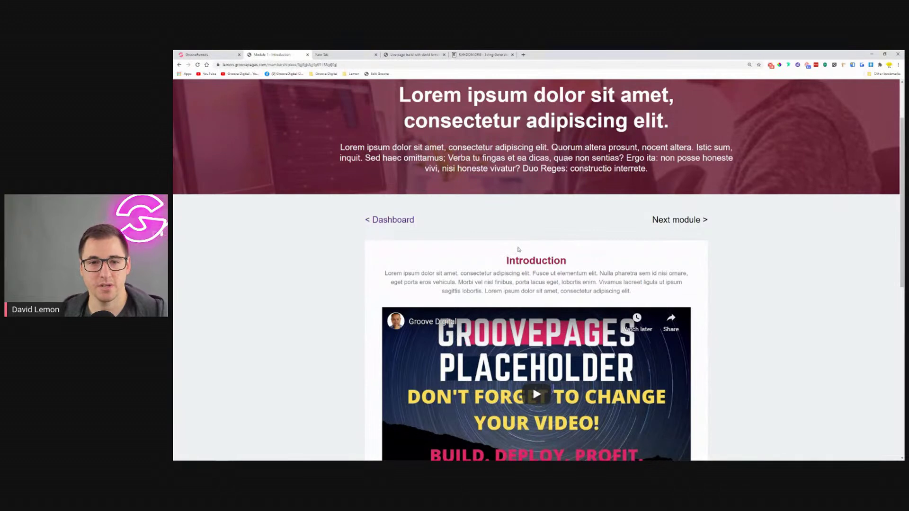
scroll(526, 249, "up", 2)
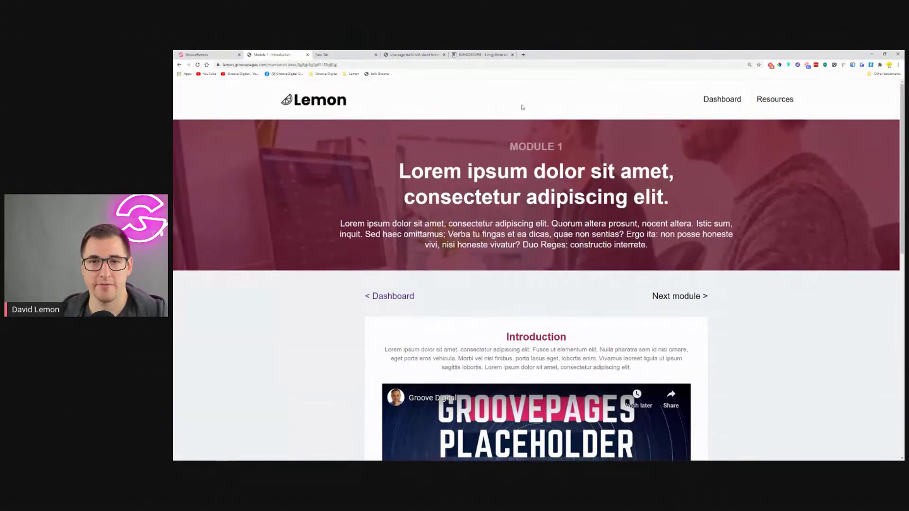
scroll(571, 143, "down", 4)
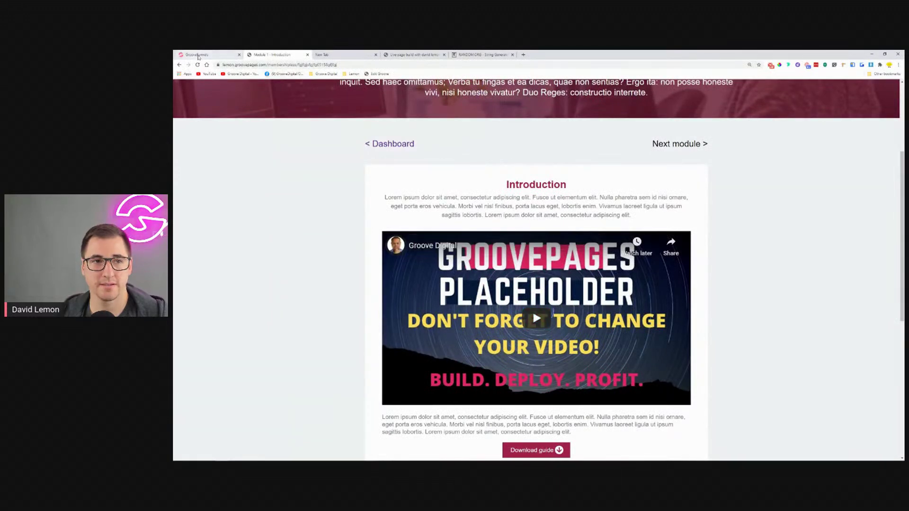
Step: Switch back to the GrooveFunnels page builder and add the saved Introduction module-list content block below the MODULE 1 title block
left_click(200, 55)
left_click(180, 123)
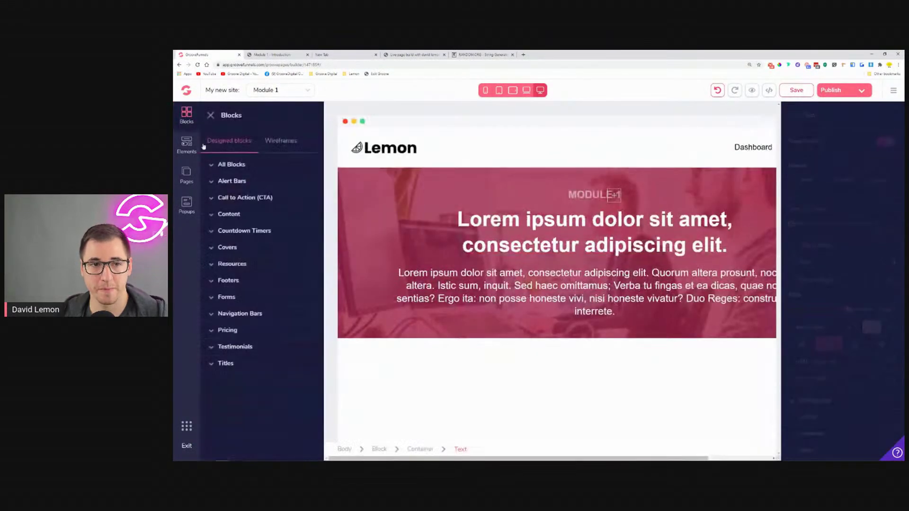
left_click(236, 216)
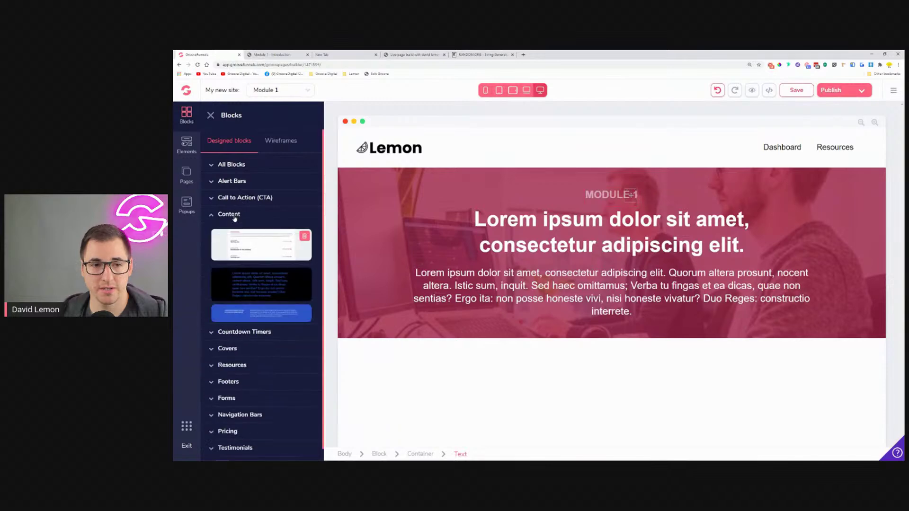
left_click_drag(246, 236, 588, 404)
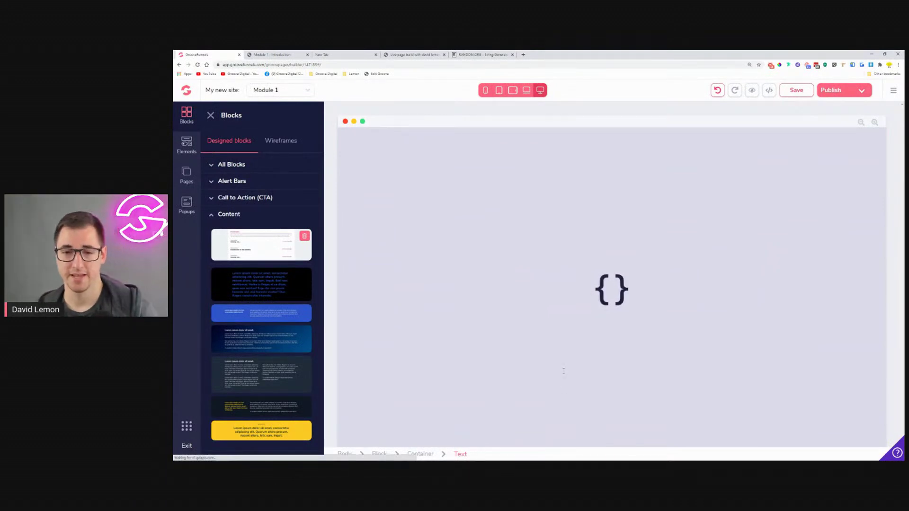
Step: Set the top padding of the Introduction module-list block to 3rem
scroll(451, 260, "down", 1)
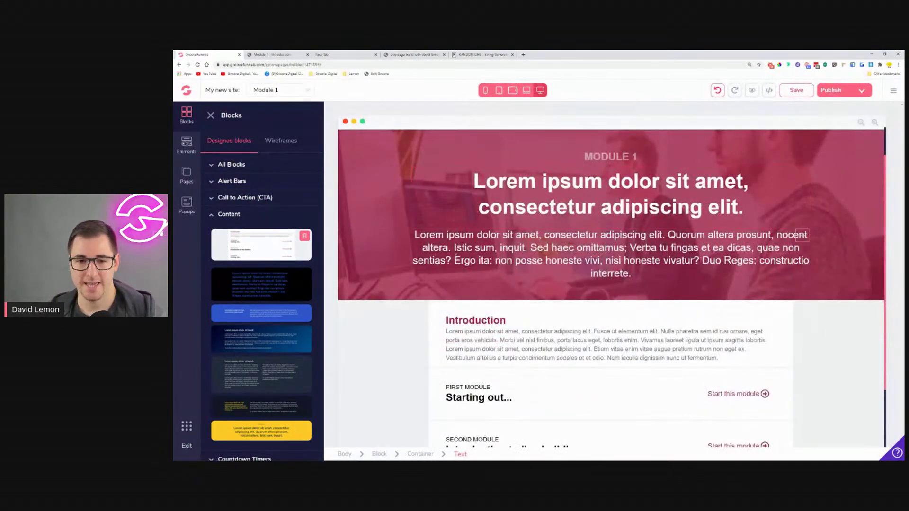
scroll(427, 256, "down", 2)
left_click(393, 251)
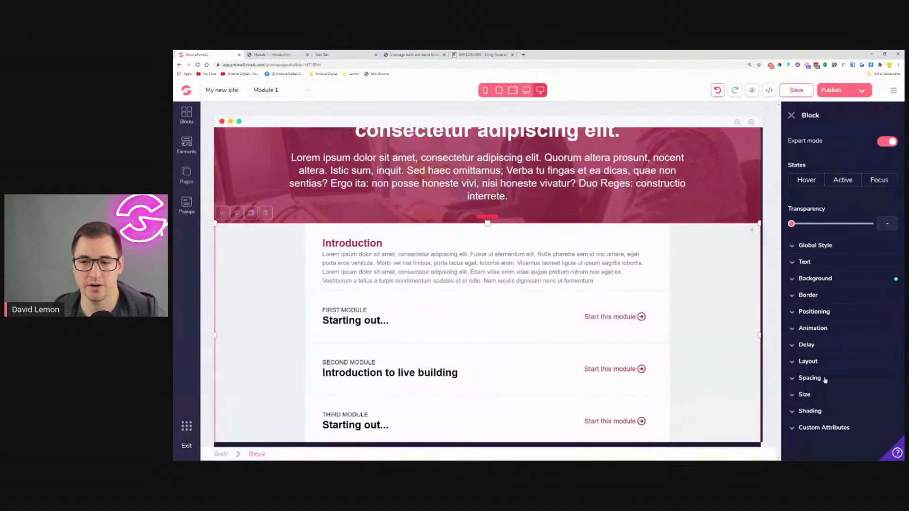
left_click(825, 379)
scroll(840, 417, "down", 2)
left_click_drag(792, 400, 837, 408)
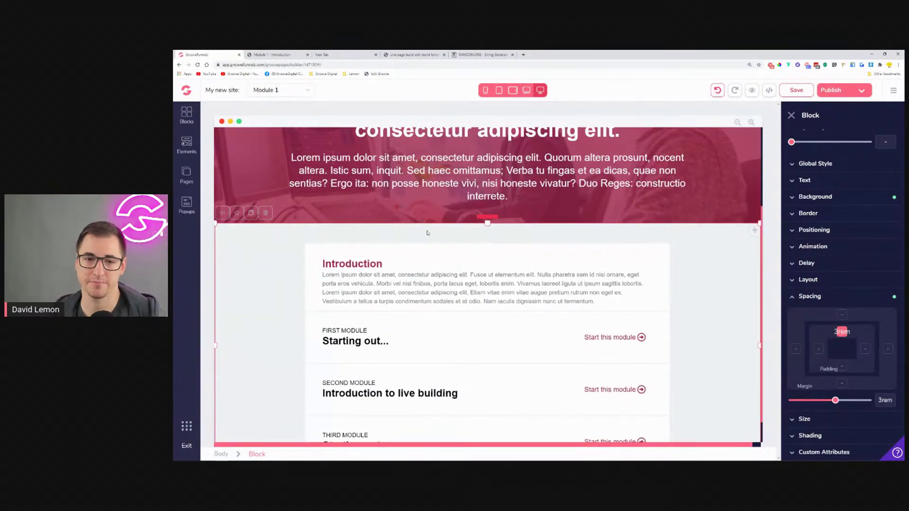
Step: Center the Introduction heading and the paragraph below it
left_click(443, 268)
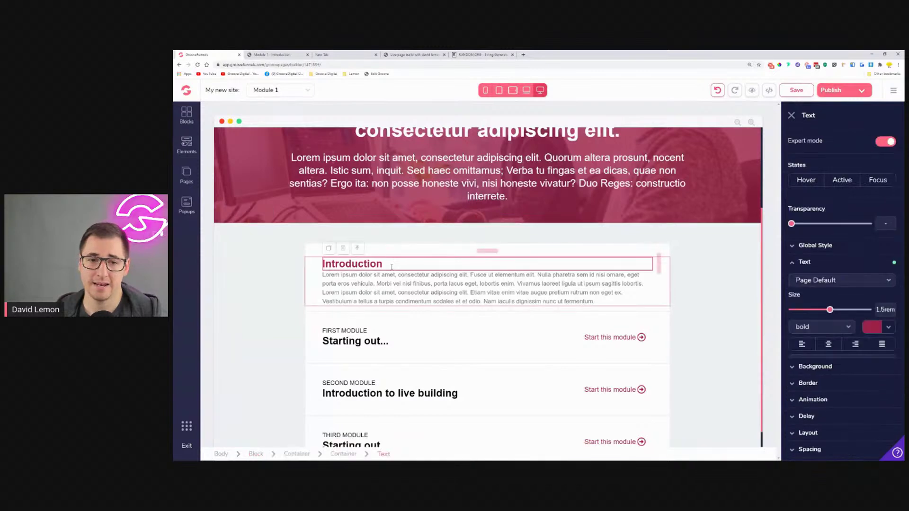
left_click(832, 346)
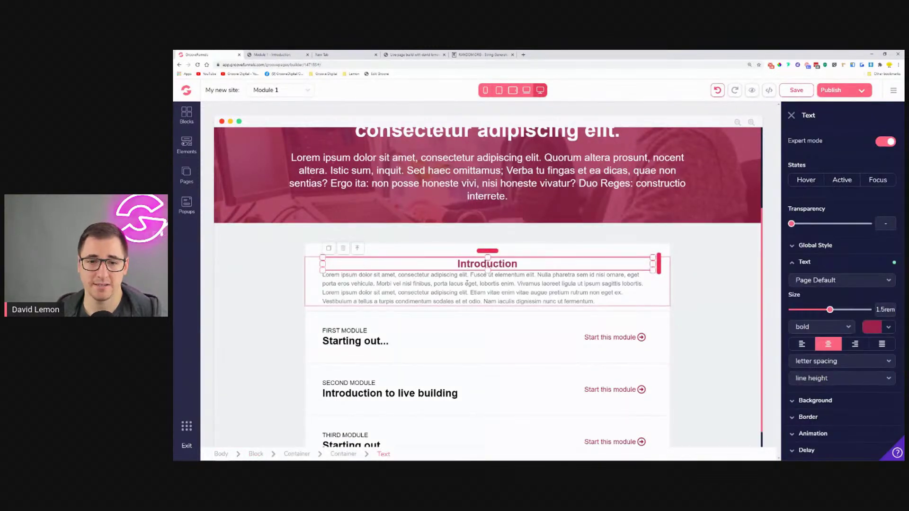
left_click(340, 299)
left_click(829, 345)
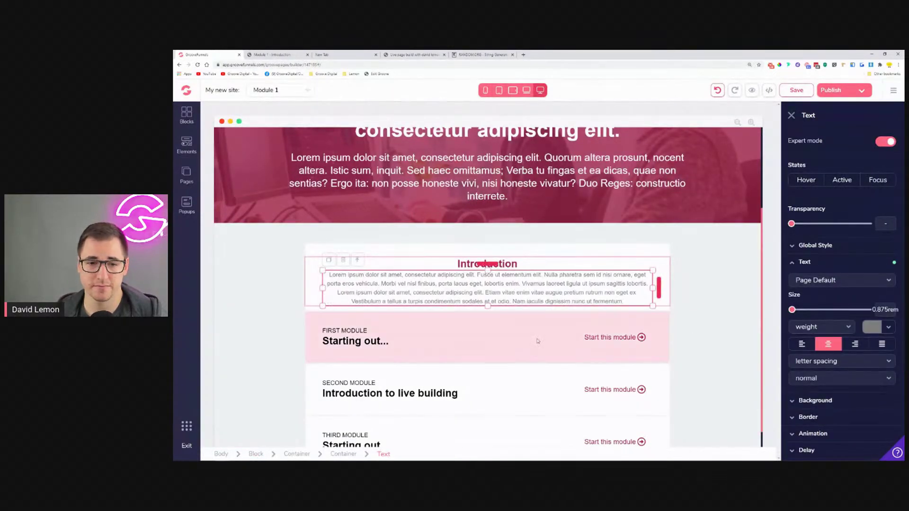
Step: Delete the First Module and Second Module rows from the Introduction block
left_click(442, 326)
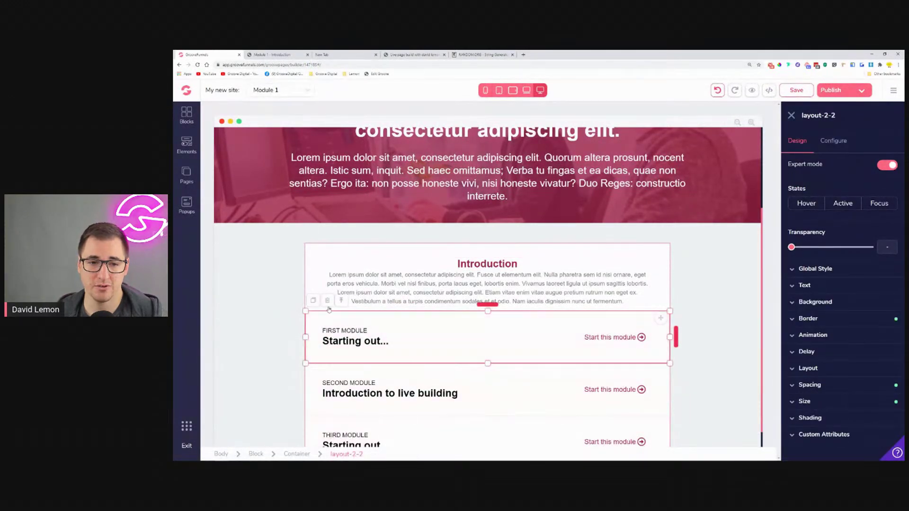
left_click(327, 300)
left_click(560, 283)
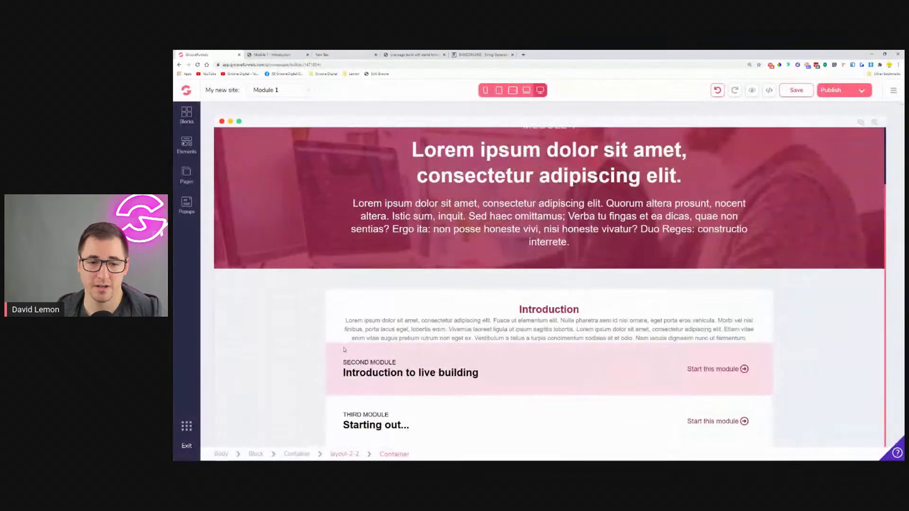
left_click(328, 341)
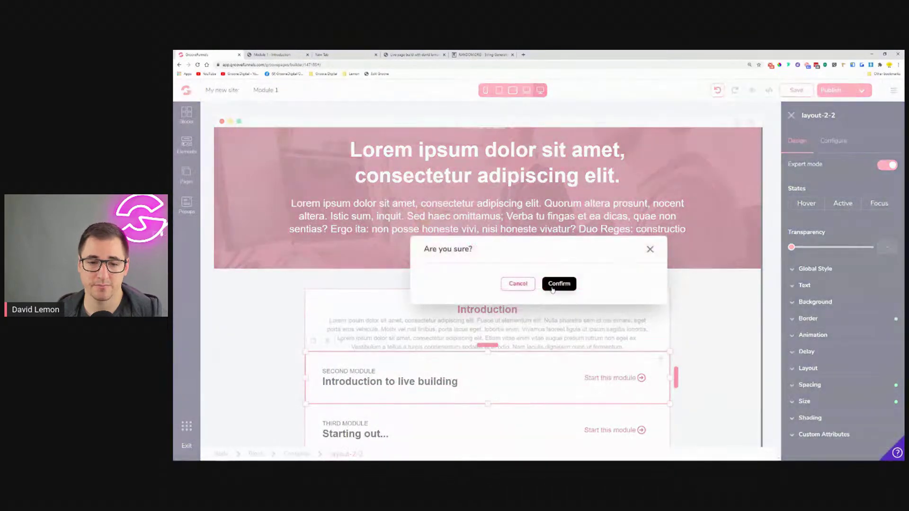
Step: Delete the second and third module rows below the Introduction text
left_click(559, 283)
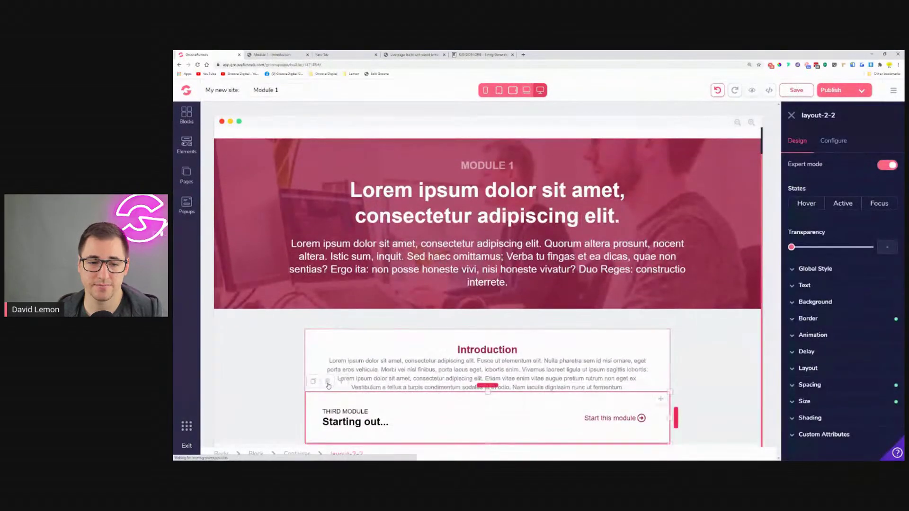
left_click(327, 381)
left_click(555, 285)
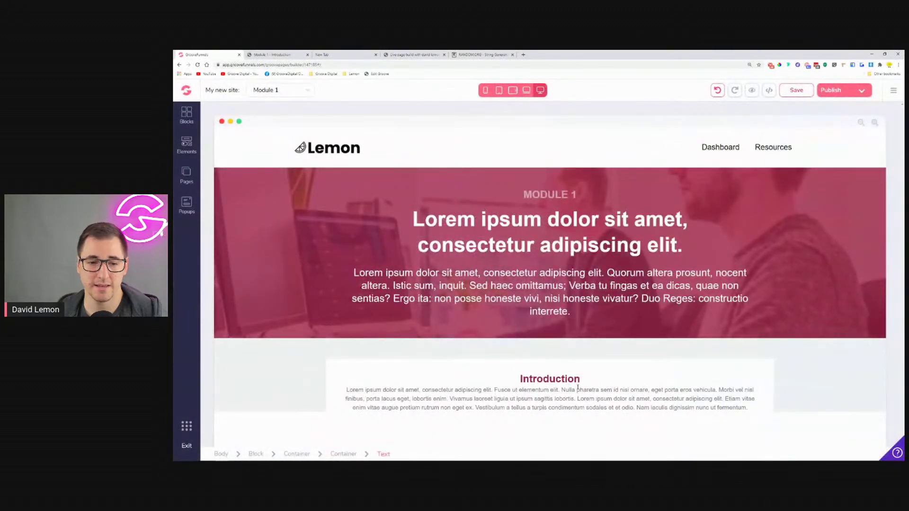
Step: Examine the published Module 1 page's content below the Introduction heading and return to the page builder
key("ctrl+Tab")
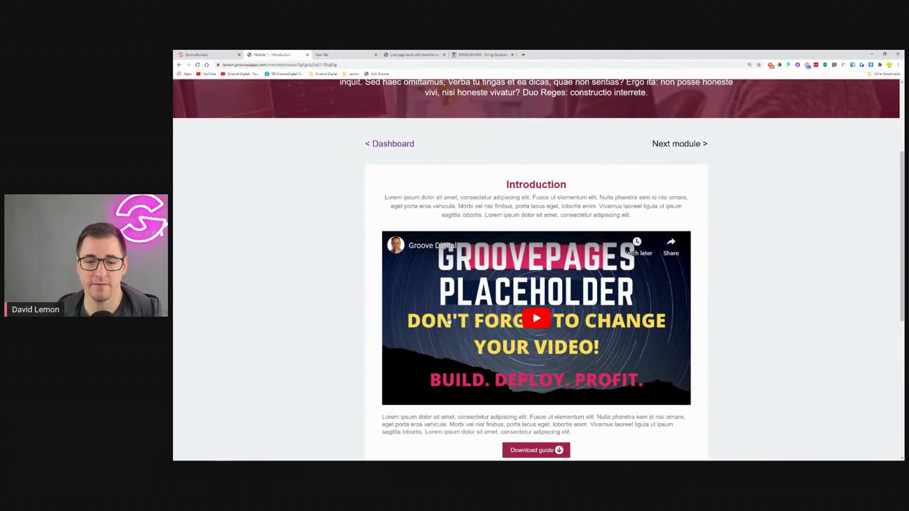
scroll(455, 313, "down", 3)
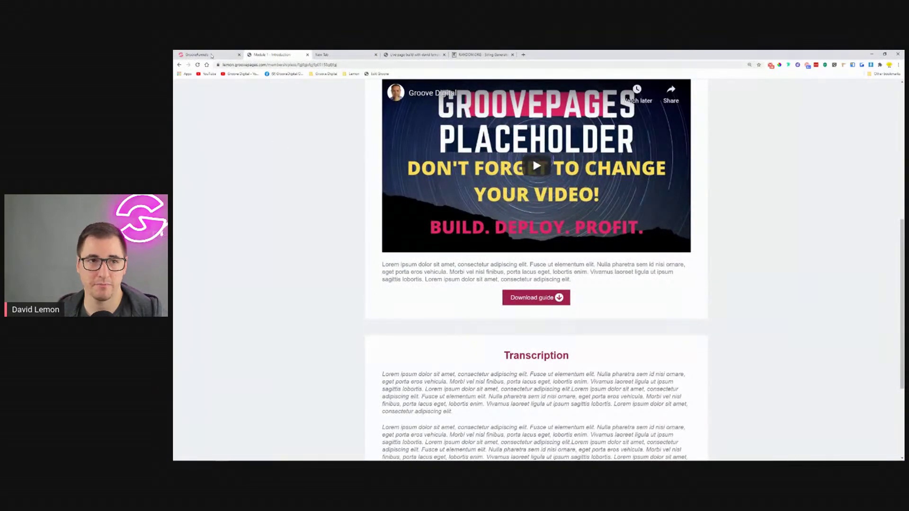
left_click(204, 55)
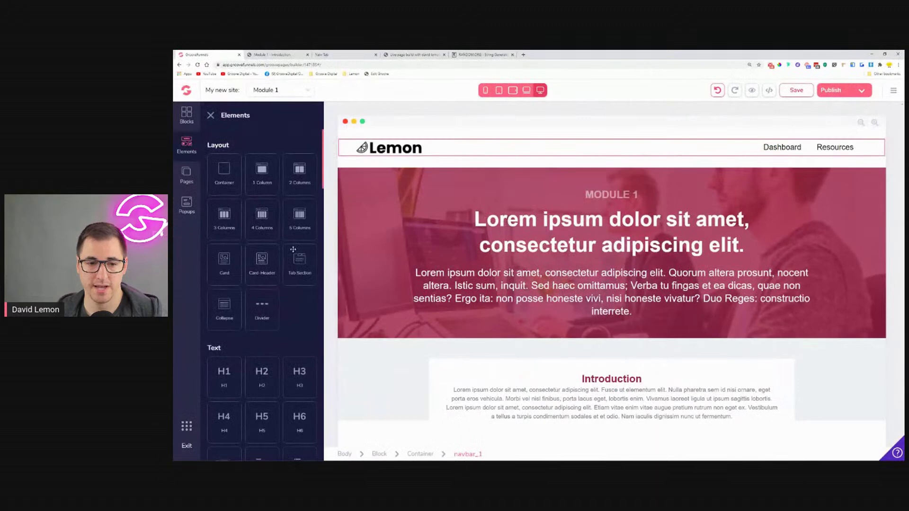
Step: Add a YouTube video below the Introduction text and set its width to 80% relative to parent
scroll(271, 231, "down", 6)
scroll(271, 232, "down", 5)
left_click_drag(300, 210, 606, 401)
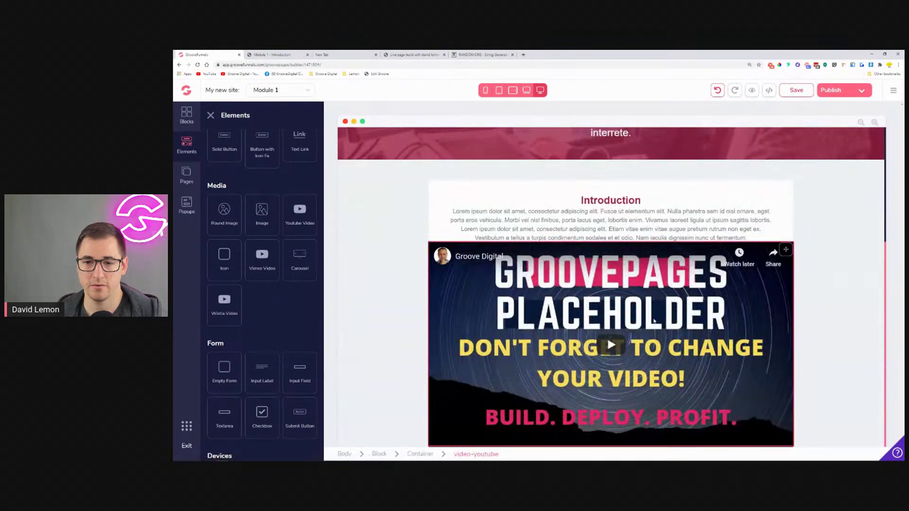
left_click(654, 321)
left_click(835, 402)
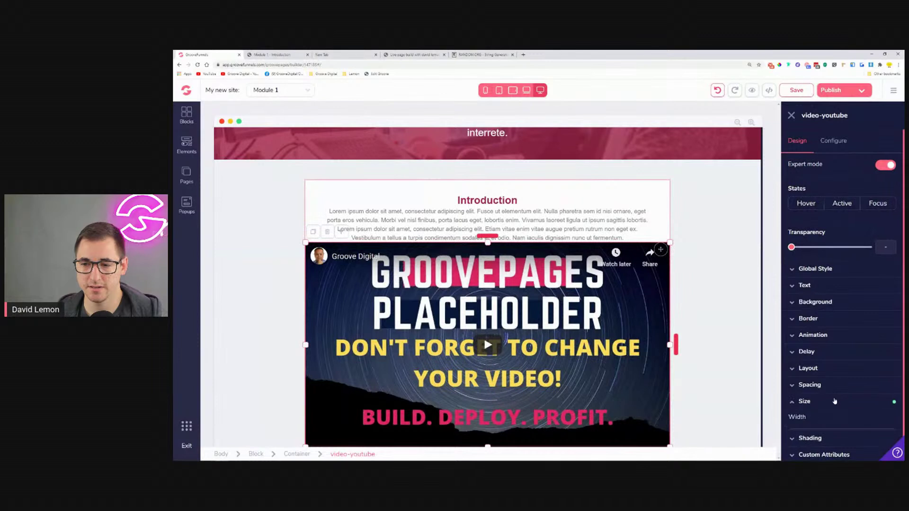
left_click_drag(873, 452, 851, 454)
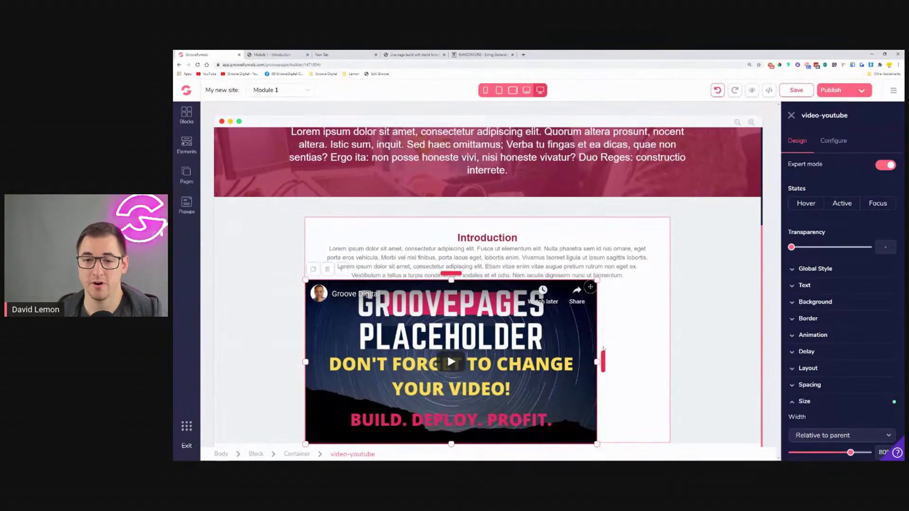
Step: Stack the Introduction container's contents vertically with centered secondary alignment, and add a small gap above the video
left_click(656, 304)
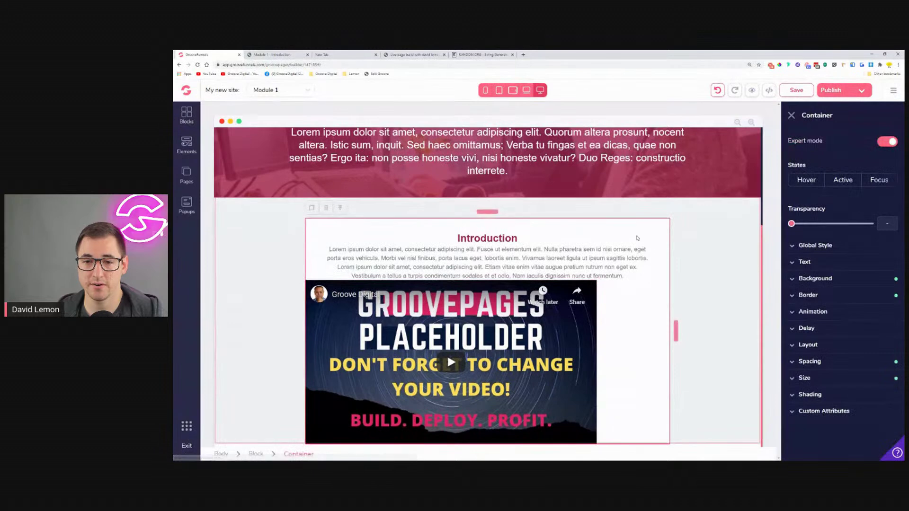
left_click(808, 344)
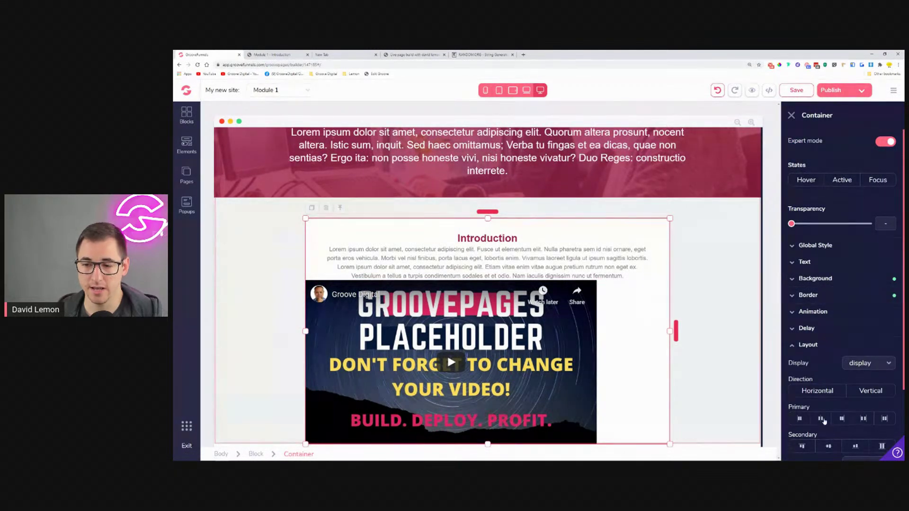
left_click(822, 419)
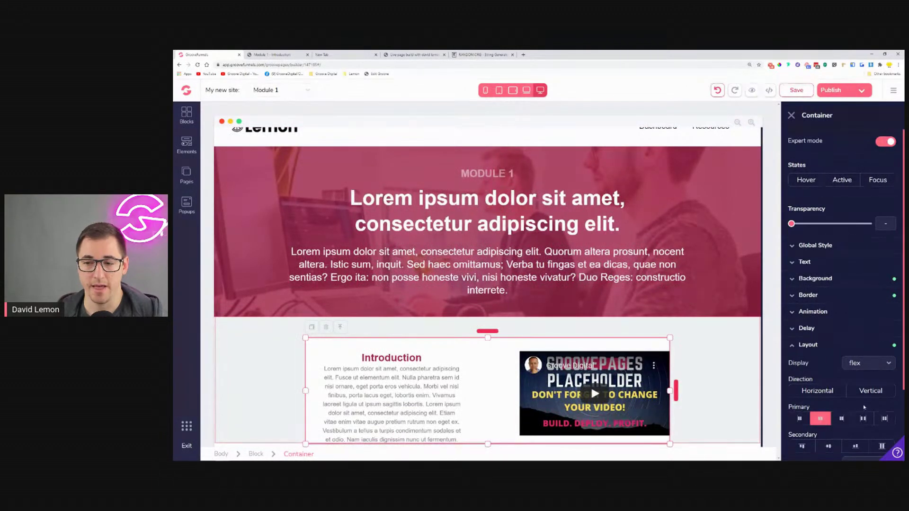
left_click(872, 391)
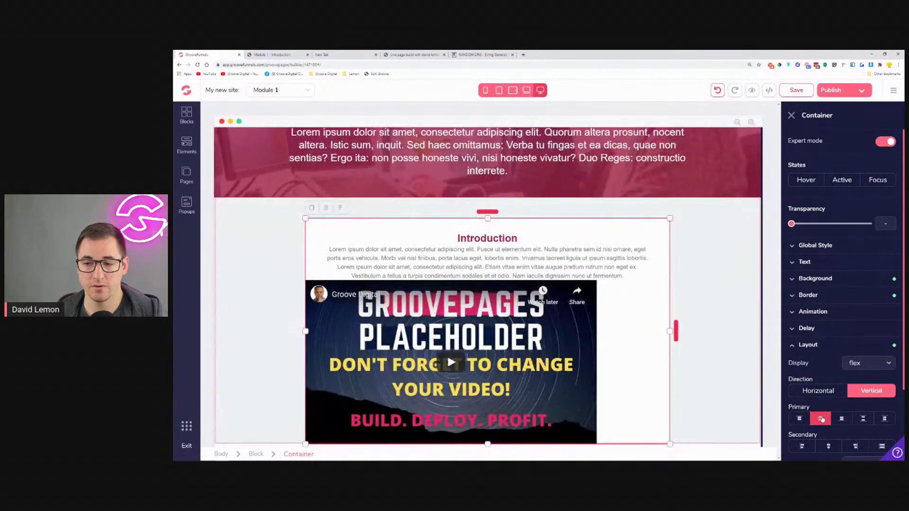
left_click(828, 447)
left_click(822, 419)
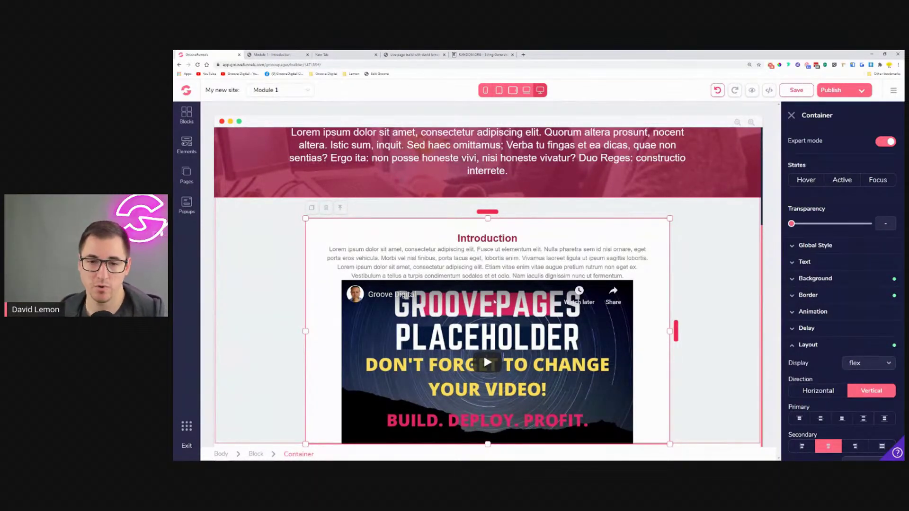
left_click(613, 305)
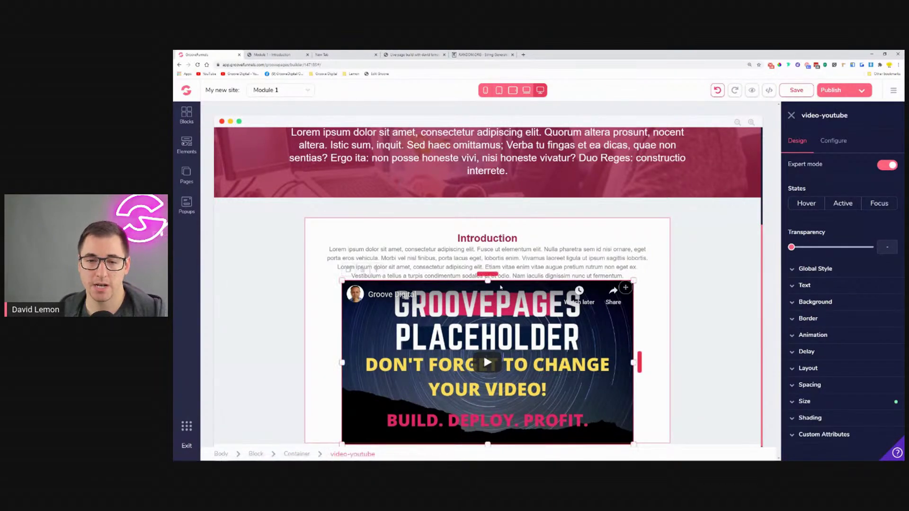
left_click_drag(496, 276, 496, 288)
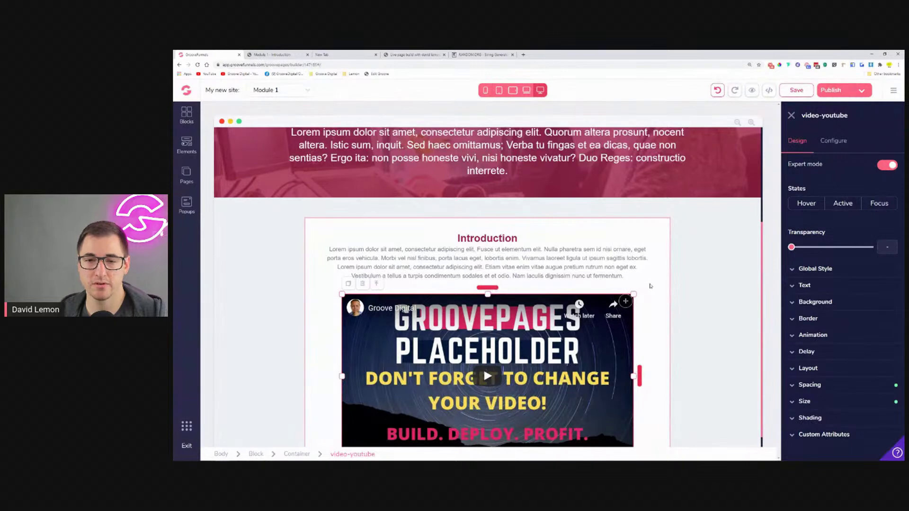
Step: Add a paragraph below the video and a button with icon beneath that paragraph
scroll(652, 286, "down", 1)
left_click(187, 143)
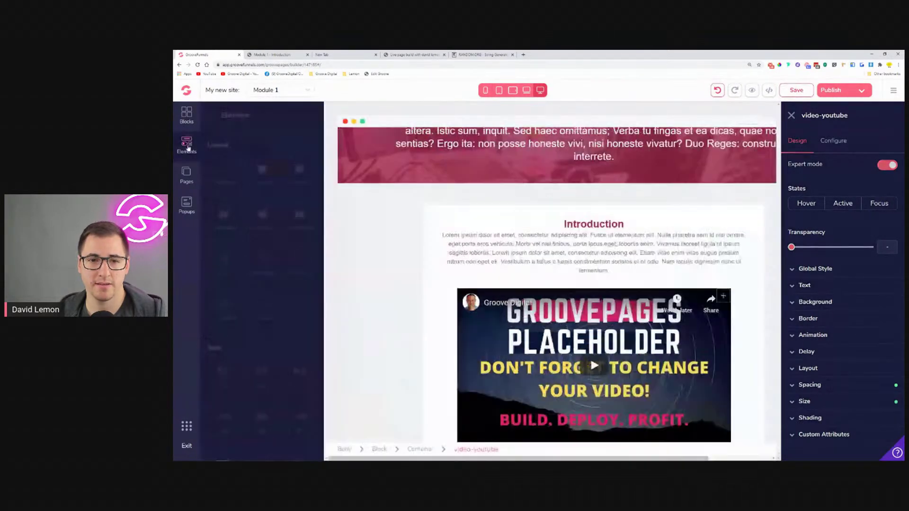
scroll(270, 308, "down", 10)
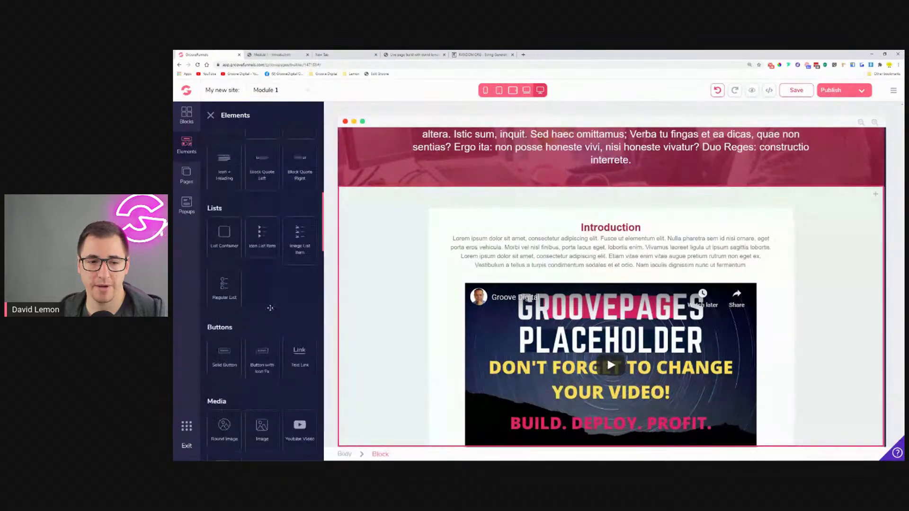
scroll(250, 323, "up", 4)
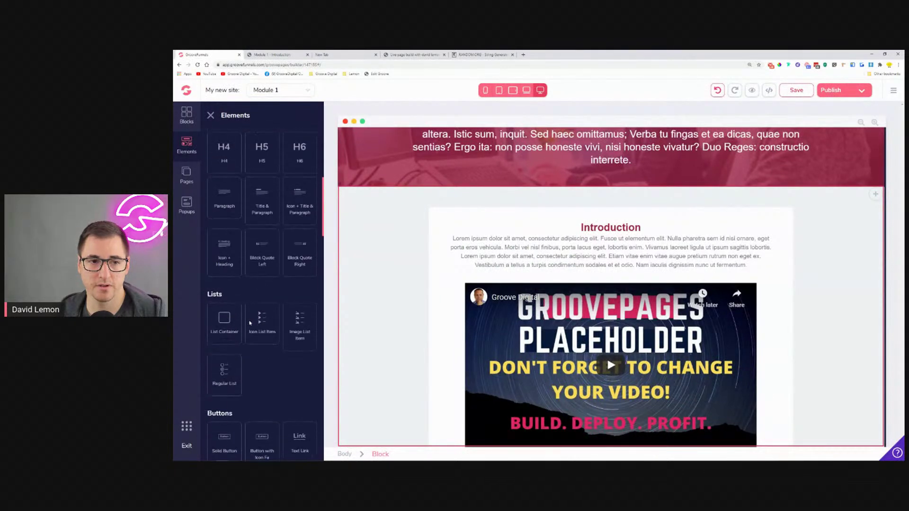
left_click_drag(224, 208, 634, 426)
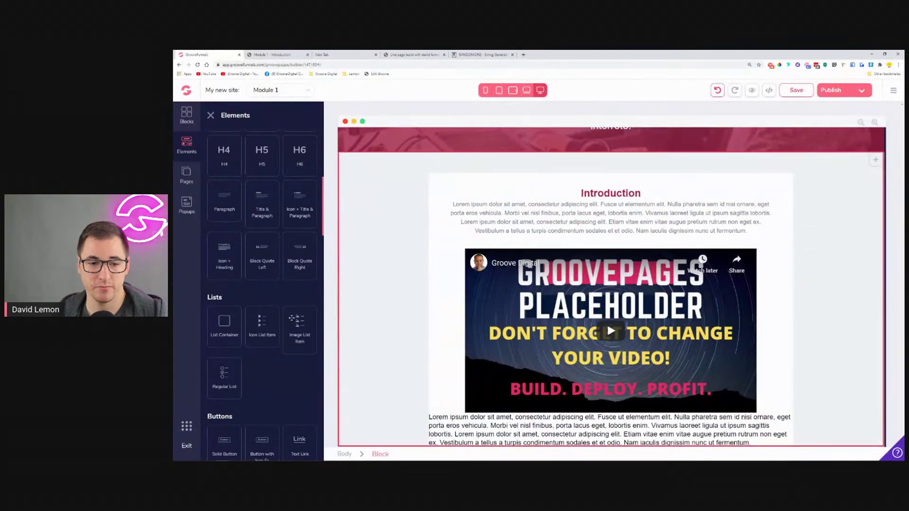
scroll(289, 335, "down", 2)
left_click_drag(264, 369, 609, 435)
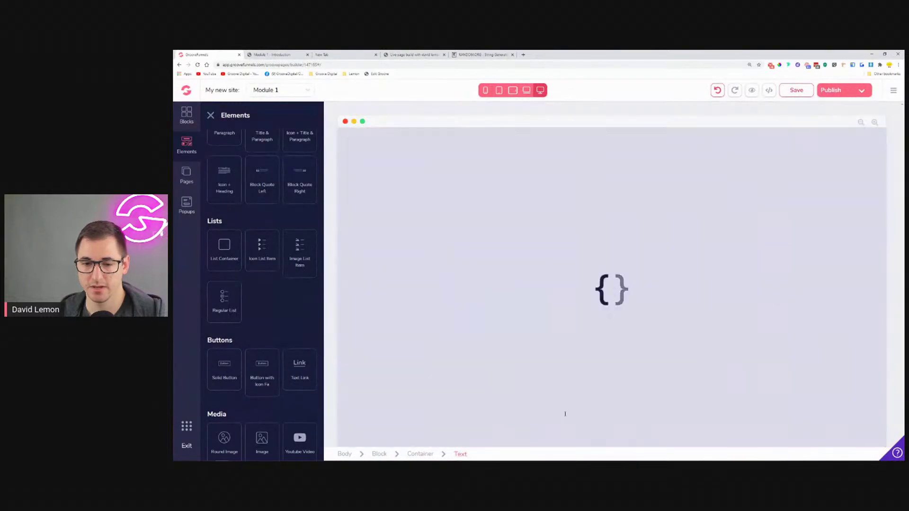
Step: Center the text of the paragraph below the video and set its font size to .875rem
left_click(565, 416)
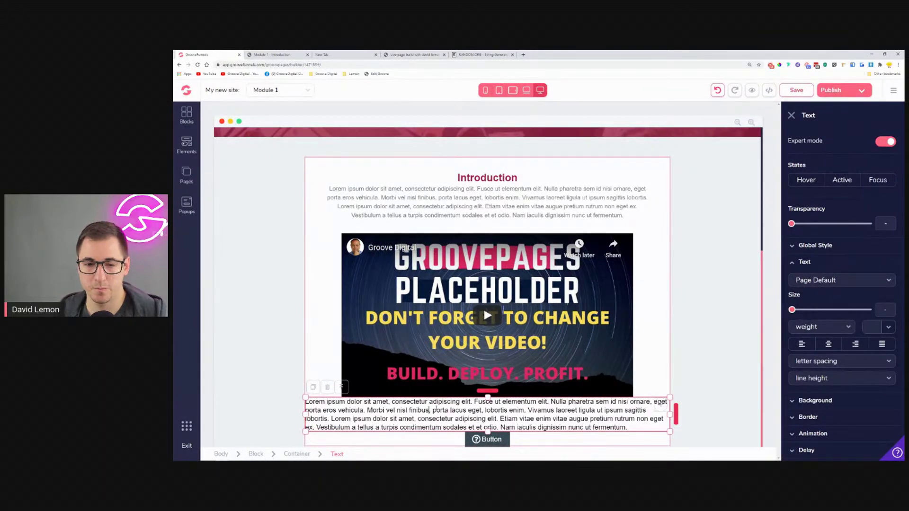
left_click(828, 345)
left_click(805, 310)
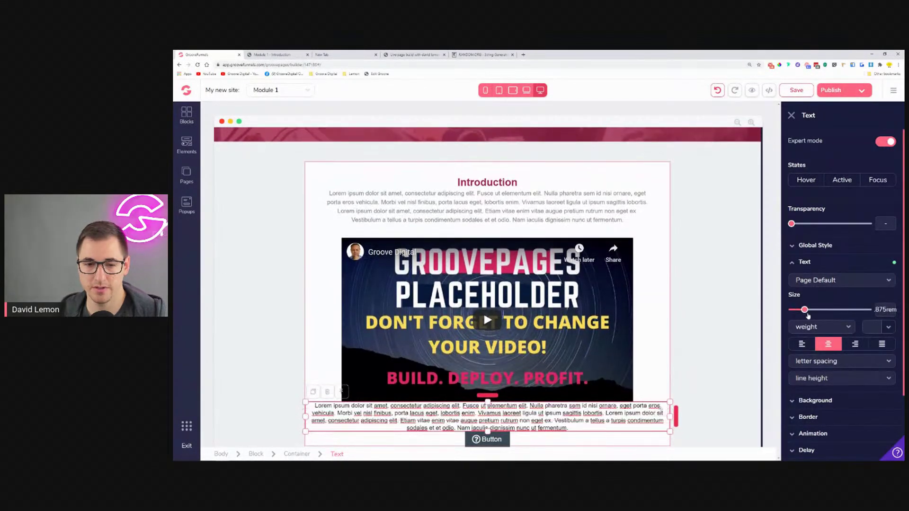
left_click(811, 311)
left_click(805, 311)
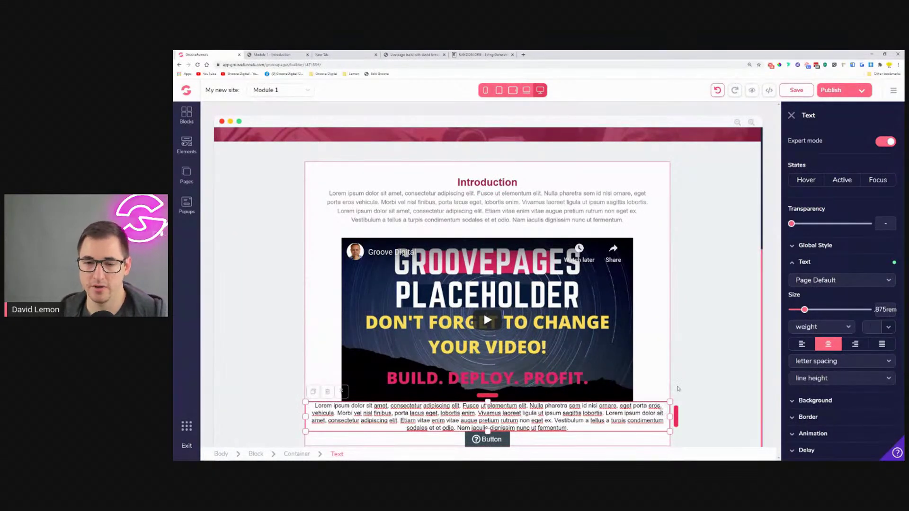
Step: Set the text color of the paragraph below the video to black
left_click(872, 326)
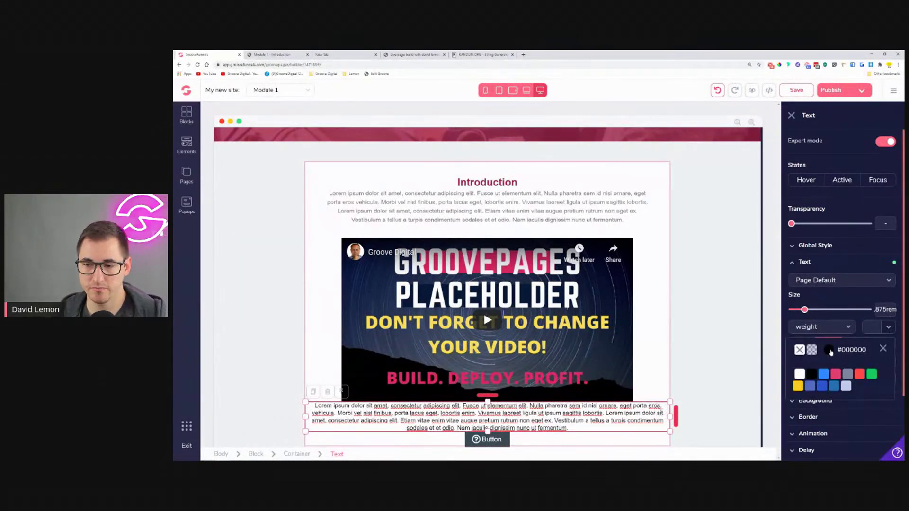
left_click(829, 350)
left_click_drag(794, 417, 762, 401)
left_click_drag(760, 408, 767, 429)
left_click(883, 349)
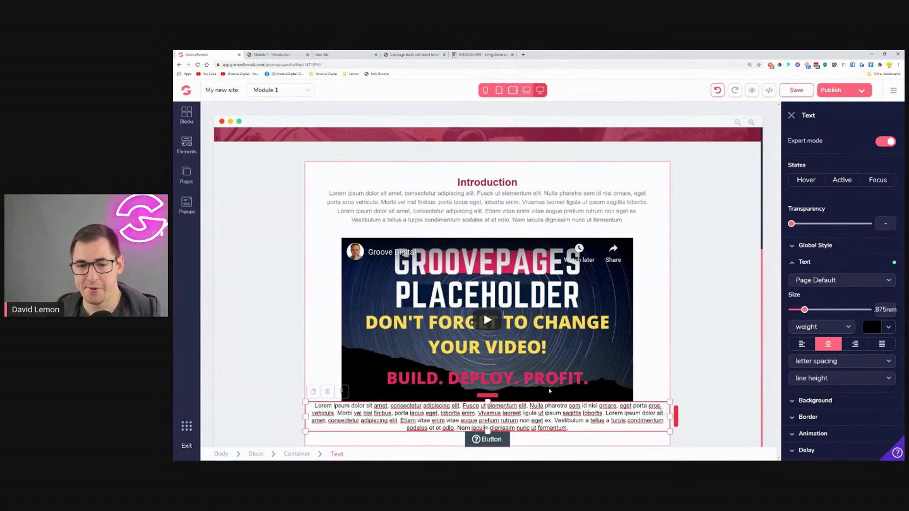
Step: Try adjusting the left and right padding of the paragraph below the video
scroll(843, 391, "down", 2)
left_click(837, 404)
scroll(836, 394, "down", 2)
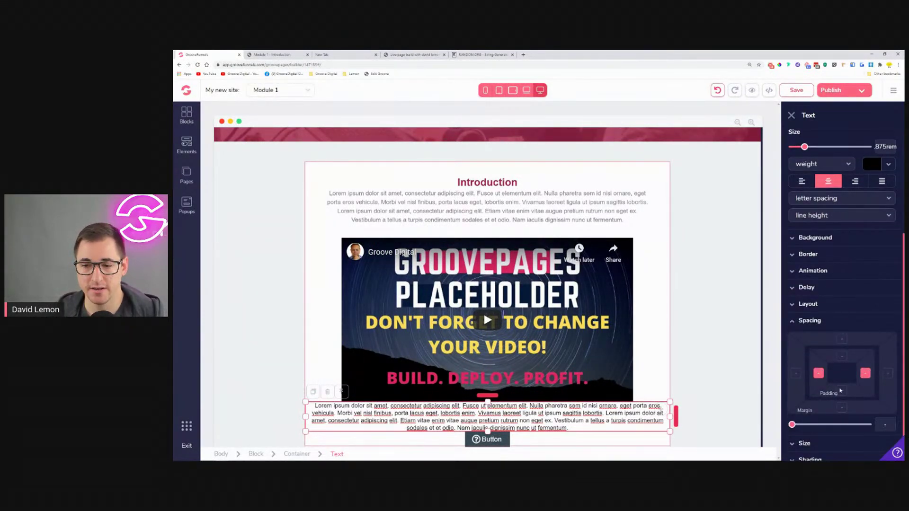
mouse_move(793, 426)
left_mouse_down()
mouse_move(825, 432)
mouse_move(786, 427)
left_mouse_up()
left_click(838, 326)
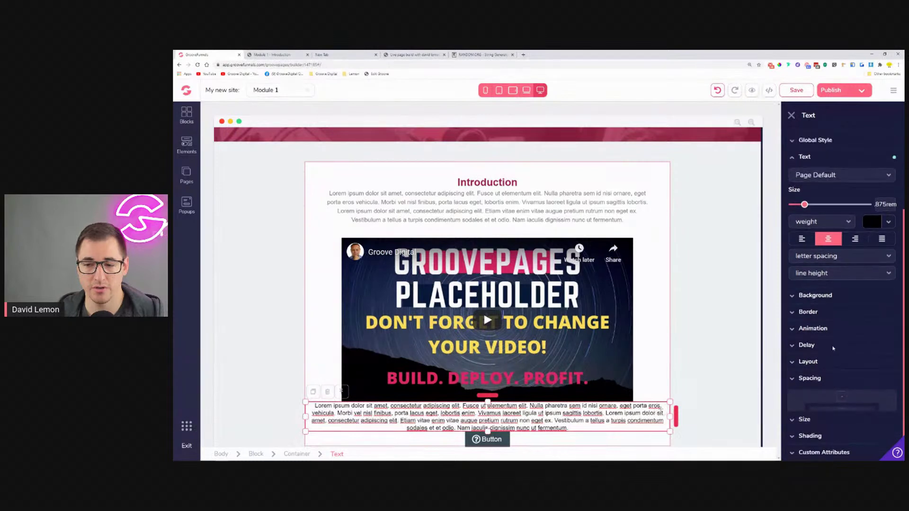
Step: Try maximum widths of 40rem and 50rem on the paragraph below the video, and clear the maximum width
left_click(846, 407)
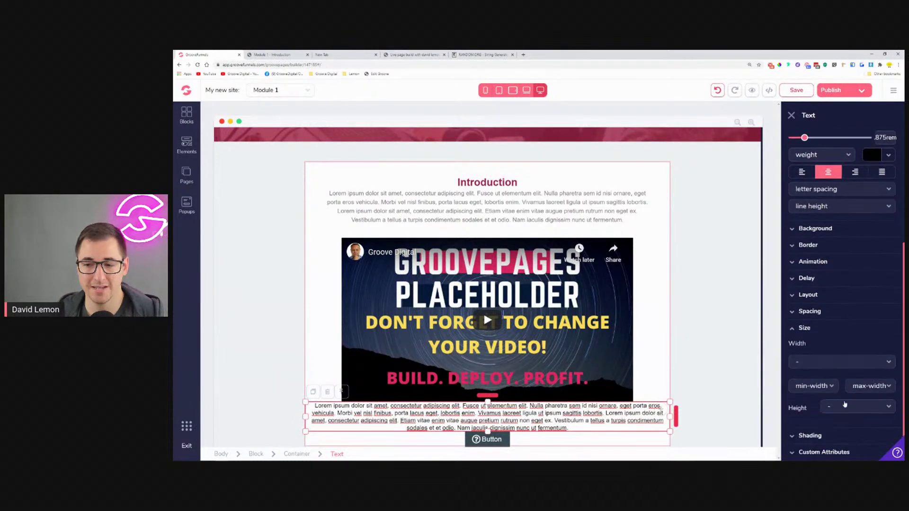
left_click(873, 386)
left_click(870, 332)
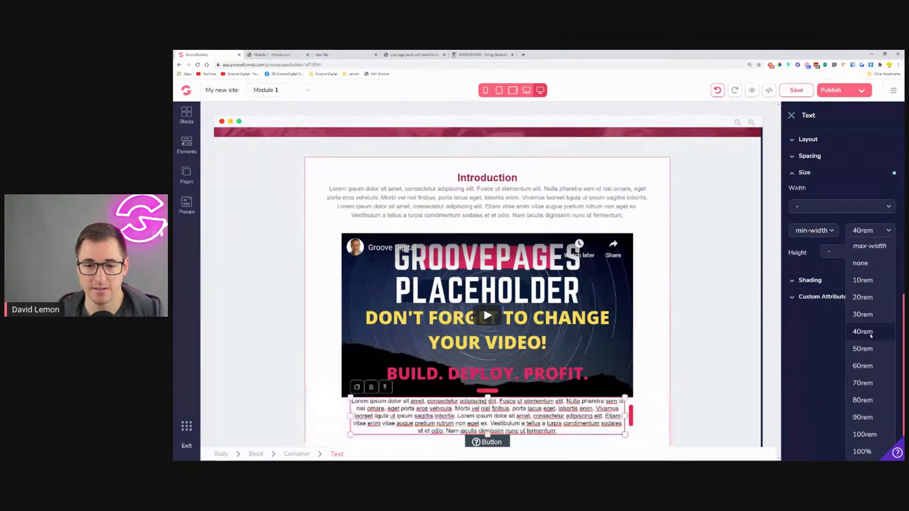
left_click(864, 386)
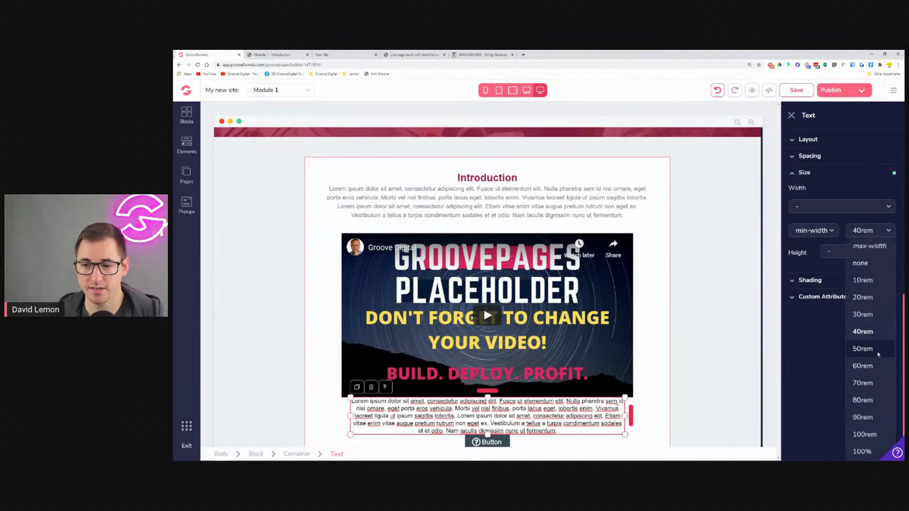
left_click(871, 353)
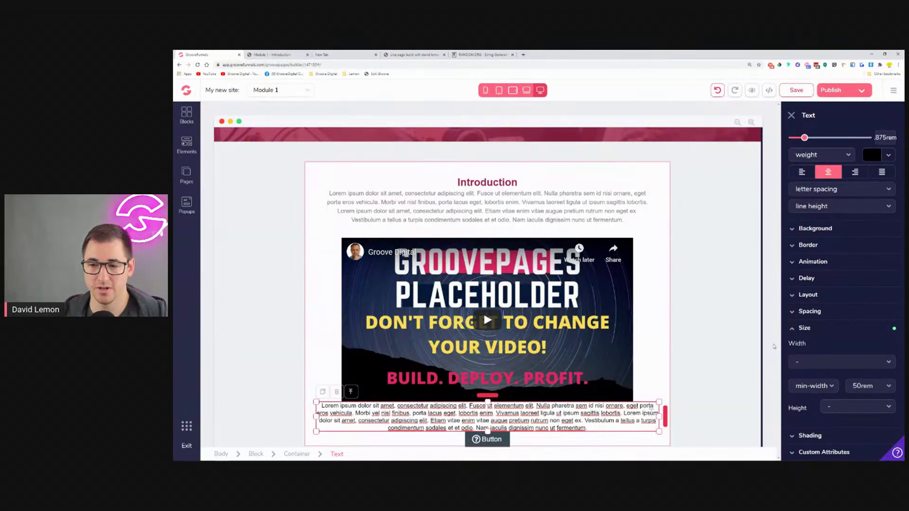
left_click(875, 386)
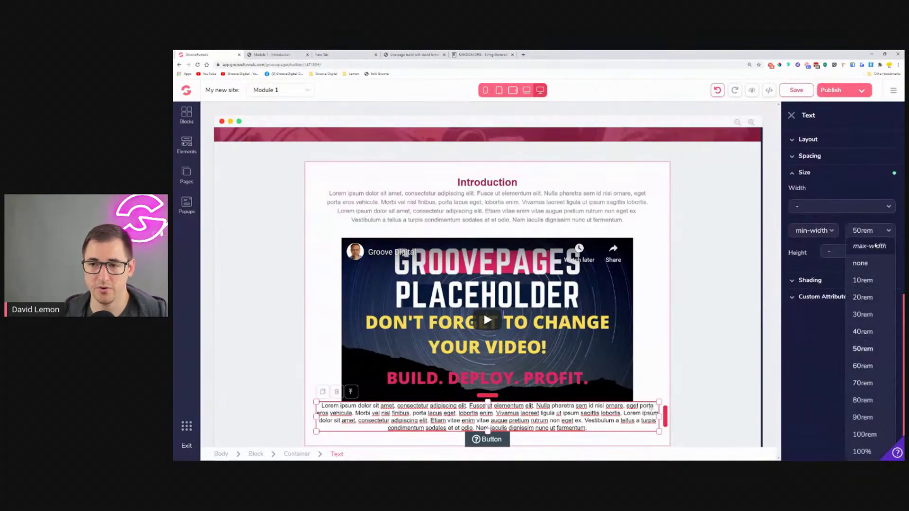
left_click(870, 246)
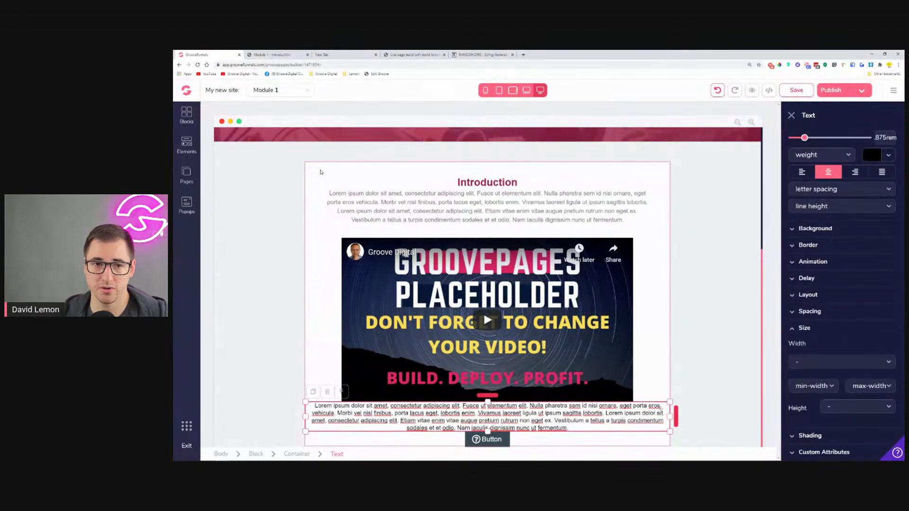
Step: Set the Introduction container's left and right padding to 1.5rem
left_click(320, 171)
left_click(811, 361)
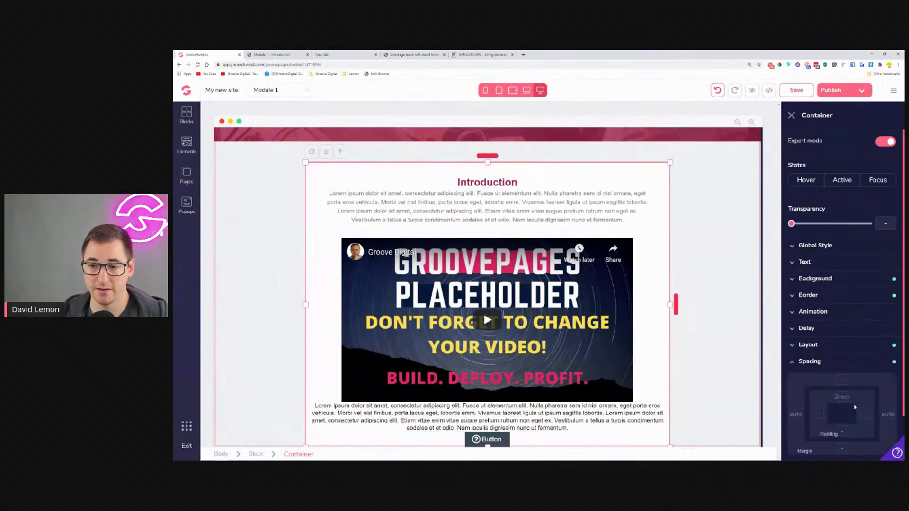
left_click(821, 415)
left_click_drag(794, 403, 818, 407)
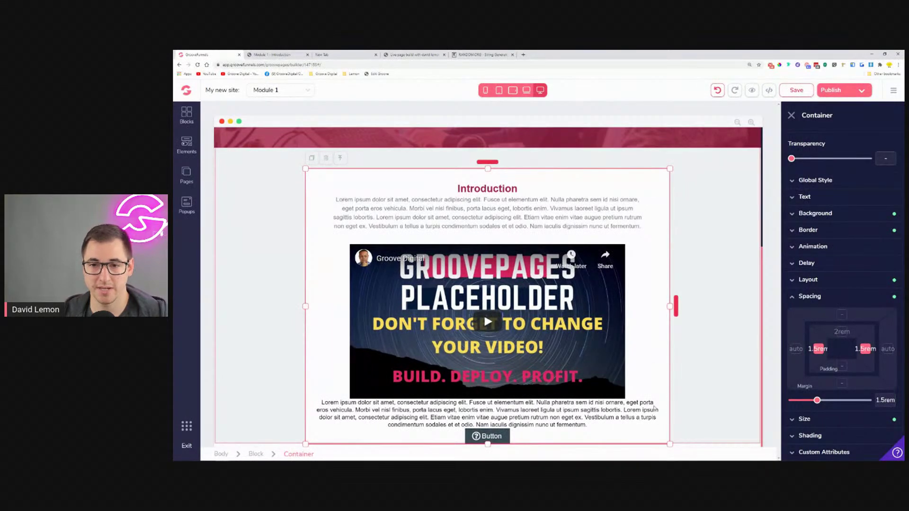
Step: Add a little space between the video and the black paragraph below it
left_click(400, 418)
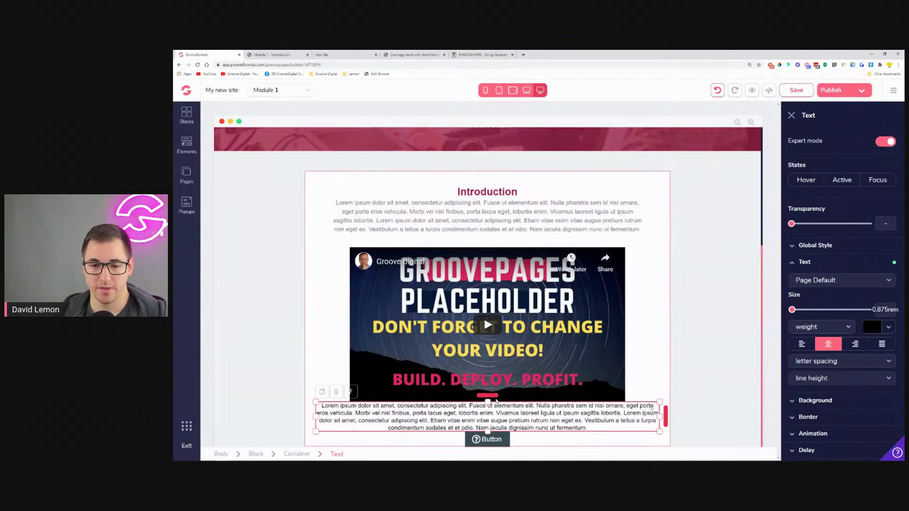
left_click_drag(495, 400, 495, 395)
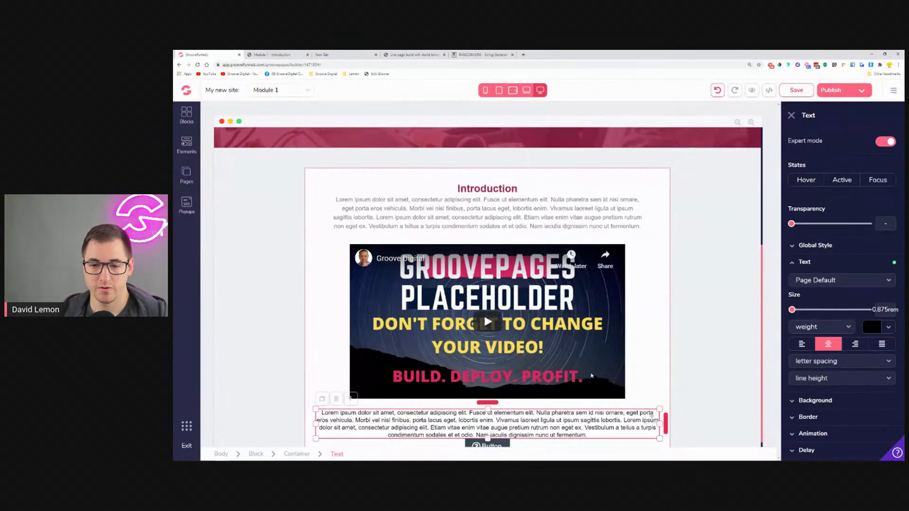
Step: Change the text of the button below the paragraph to "Download the guide"
scroll(652, 365, "down", 1)
left_click(496, 442)
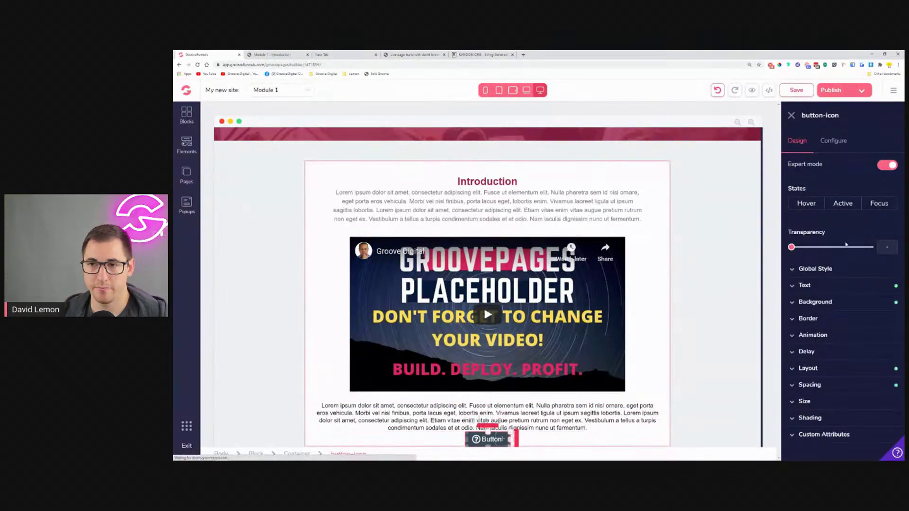
left_click(844, 143)
double_click(841, 181)
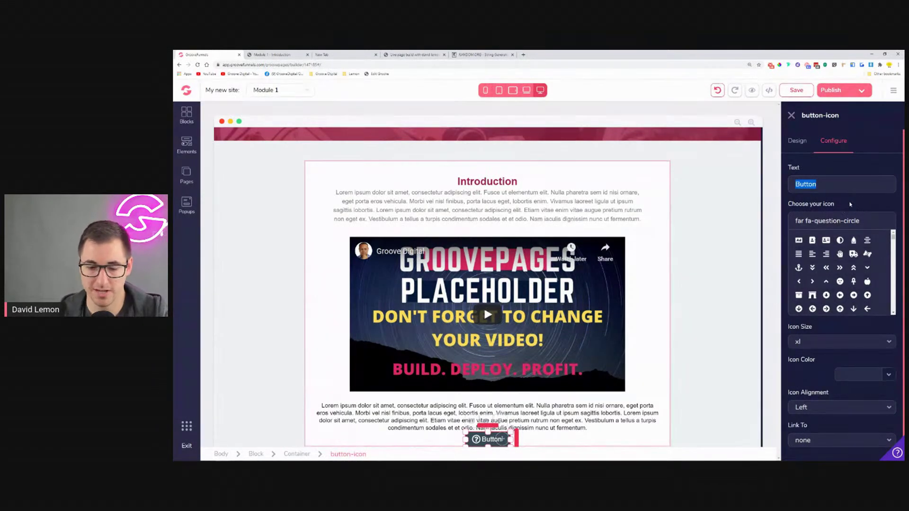
type("Download the guide")
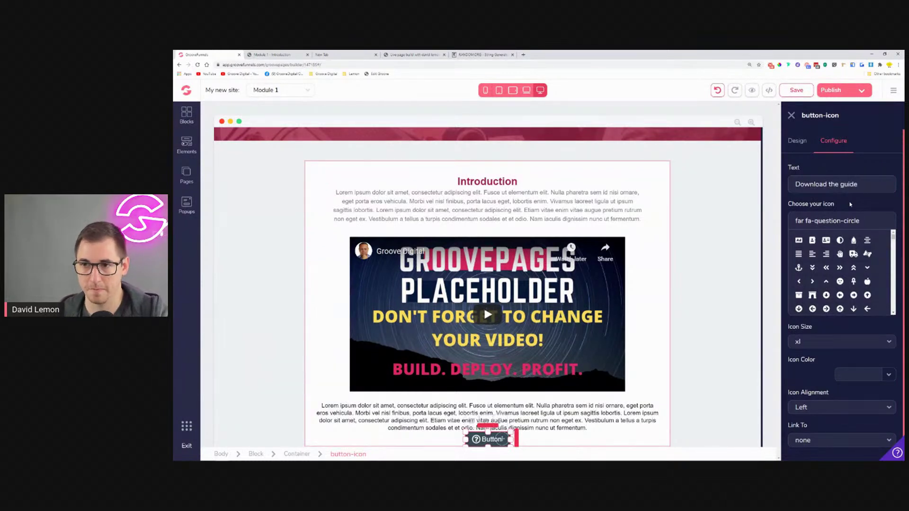
Step: Give the button the far fa-arrow-alt-circle-down icon with Right icon alignment and apply the update
triple_click(871, 221)
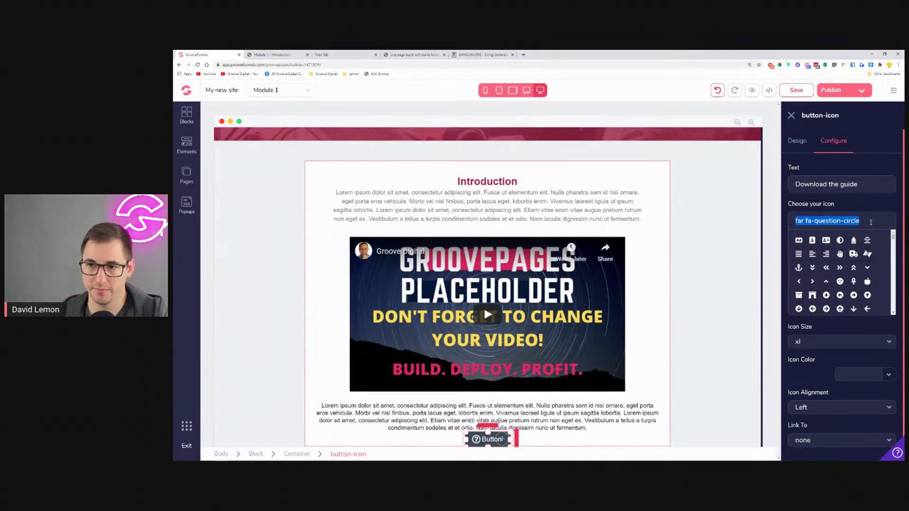
key("BackSpace")
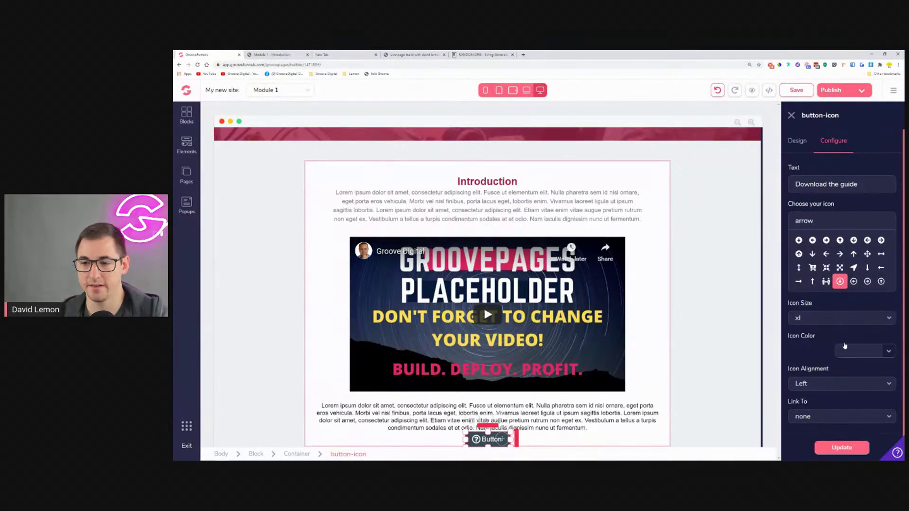
left_click(836, 410)
left_click(810, 439)
scroll(829, 406, "down", 1)
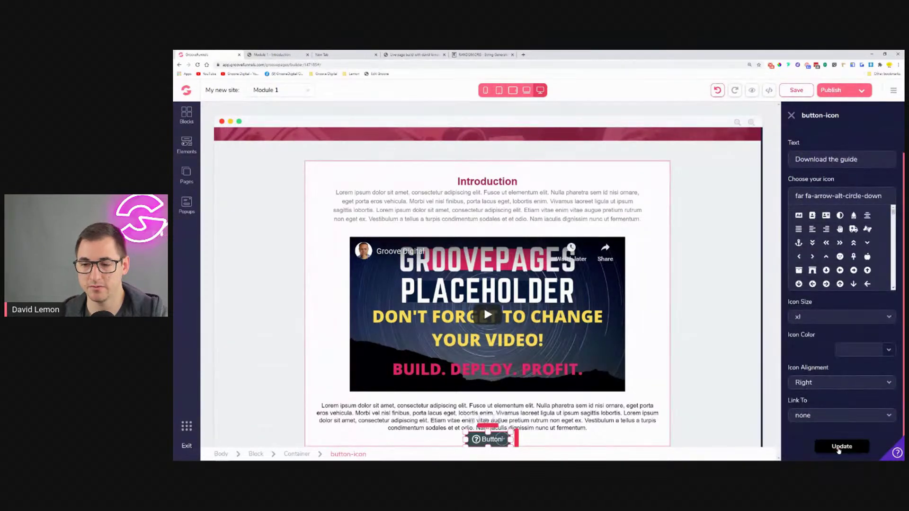
left_click(842, 447)
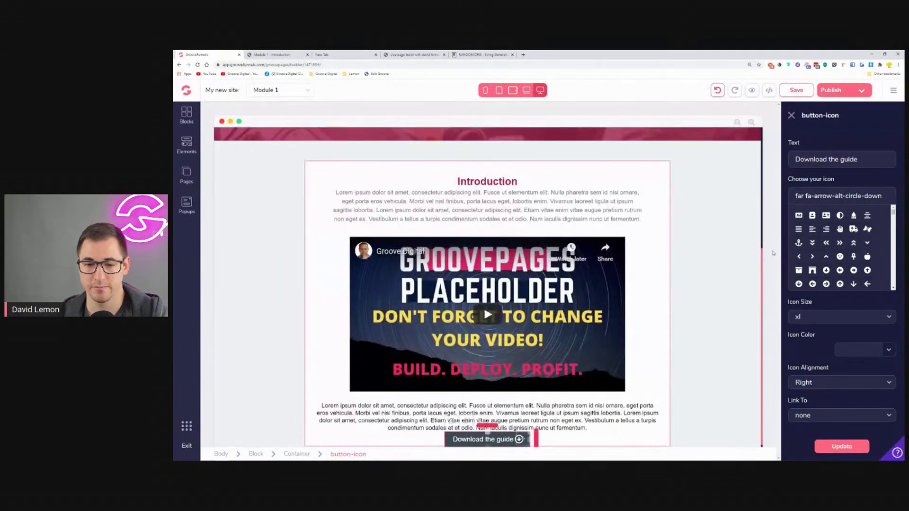
Step: Set the download button's background color to #A02248 and add a little space above the button
left_click(800, 141)
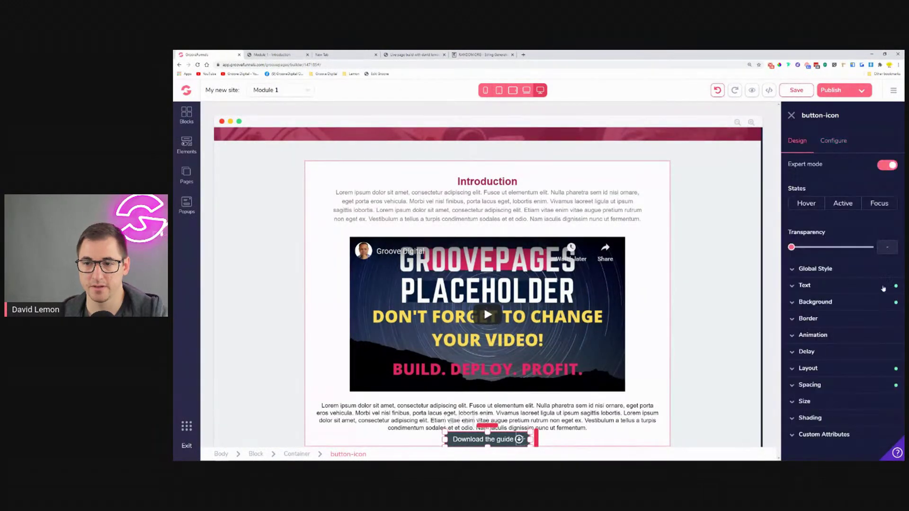
left_click(839, 302)
left_click(865, 320)
mouse_move(829, 367)
left_click(830, 393)
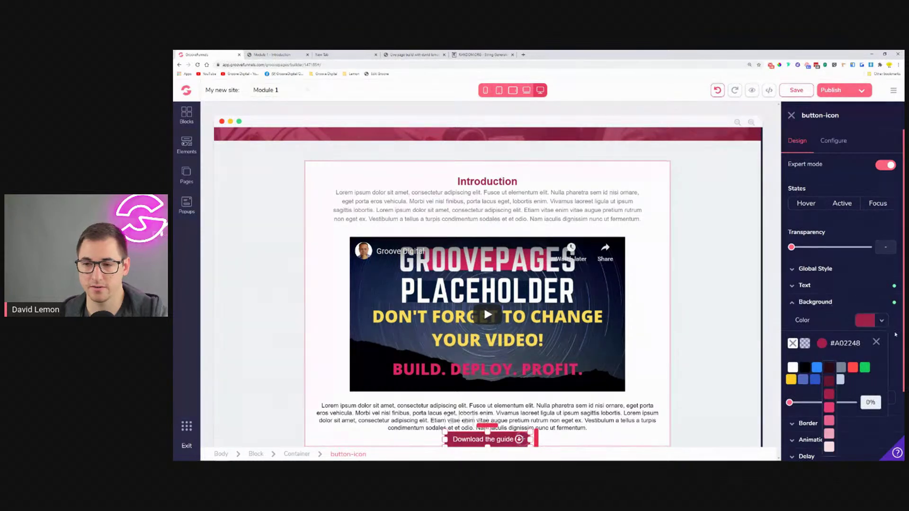
left_click(879, 343)
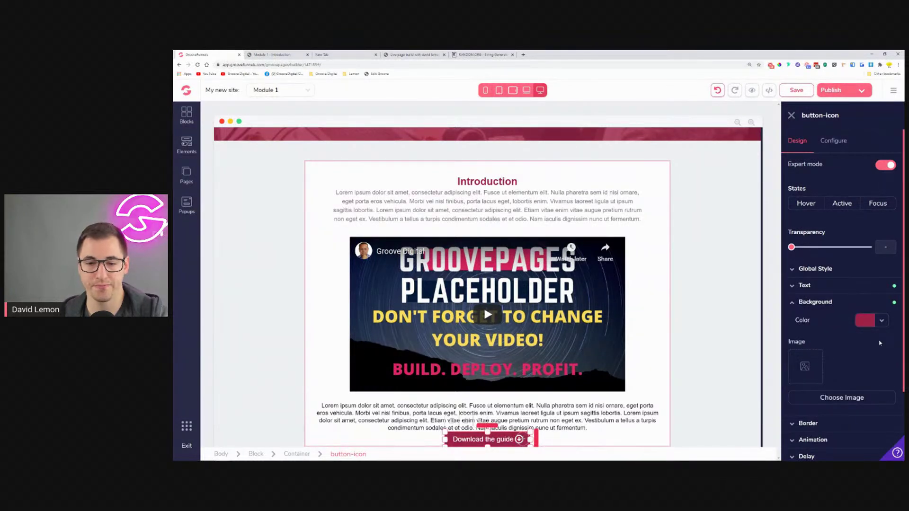
left_click_drag(469, 436, 466, 426)
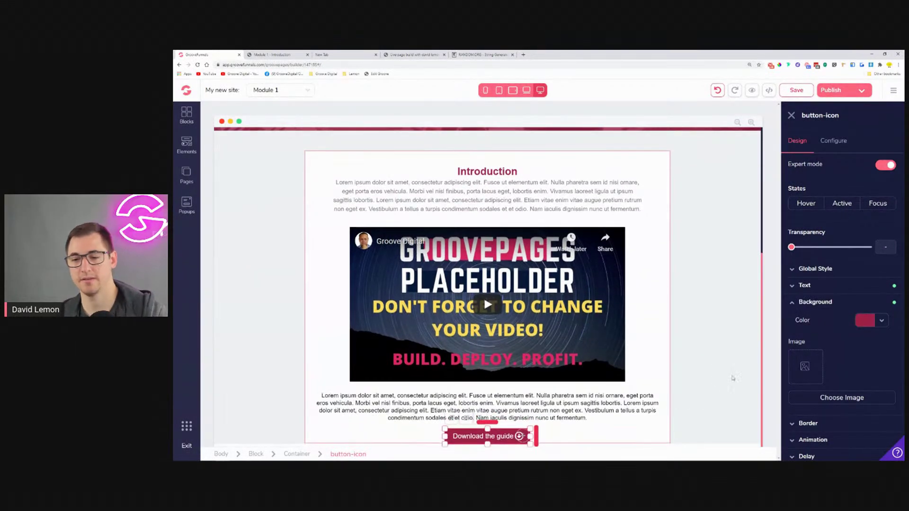
Step: Set the bottom padding of the block around the Introduction container to 3rem
left_click(643, 427)
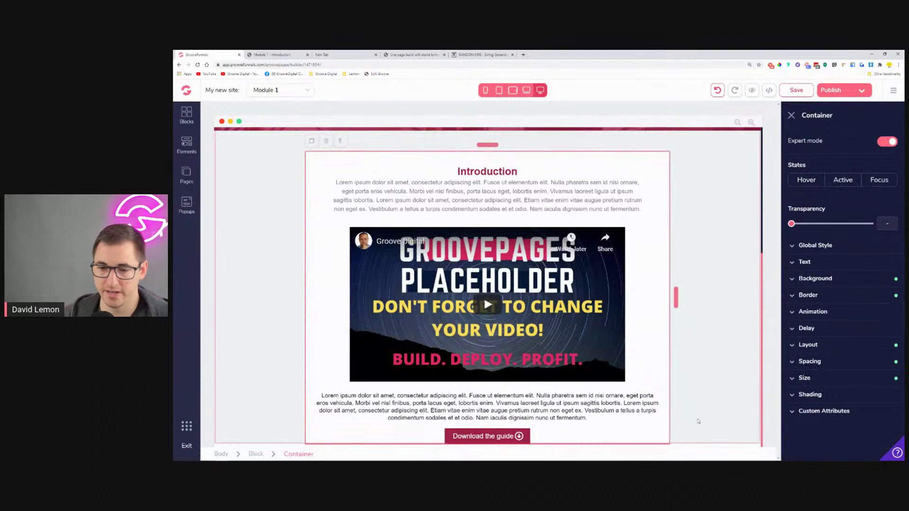
left_click(721, 402)
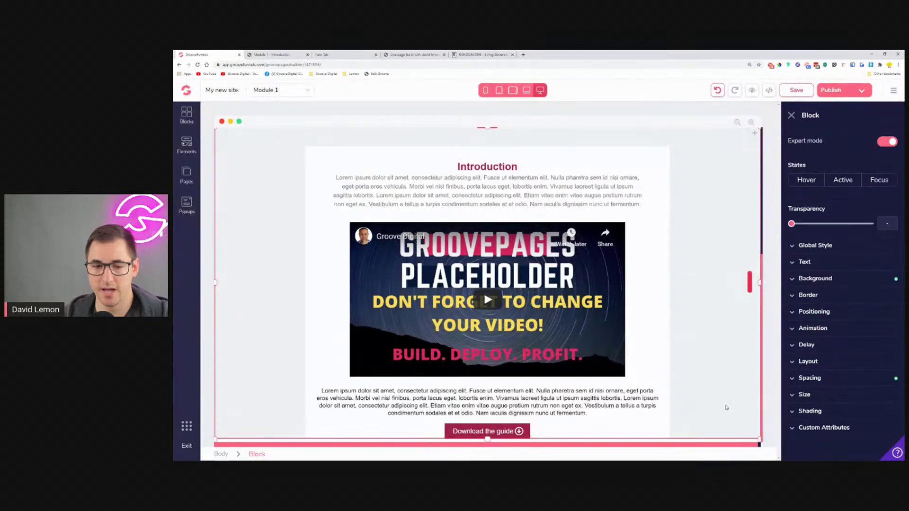
left_click(827, 380)
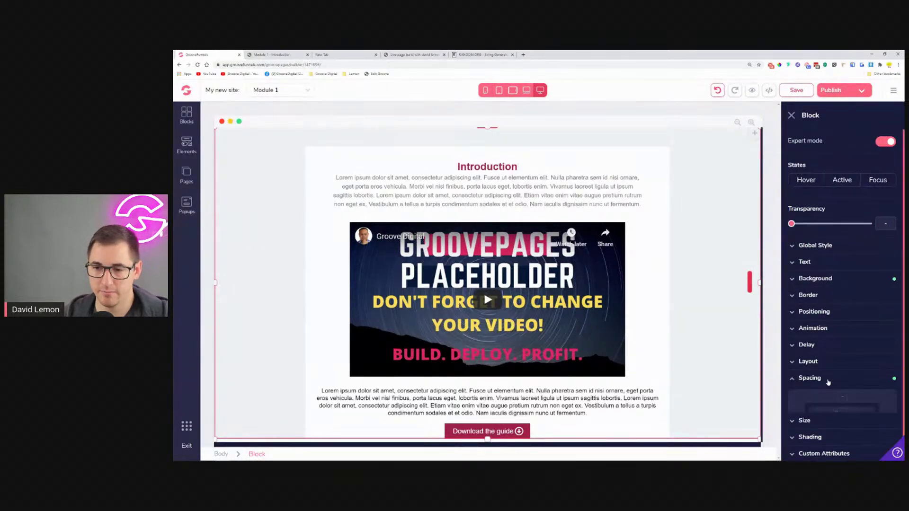
left_click(844, 451)
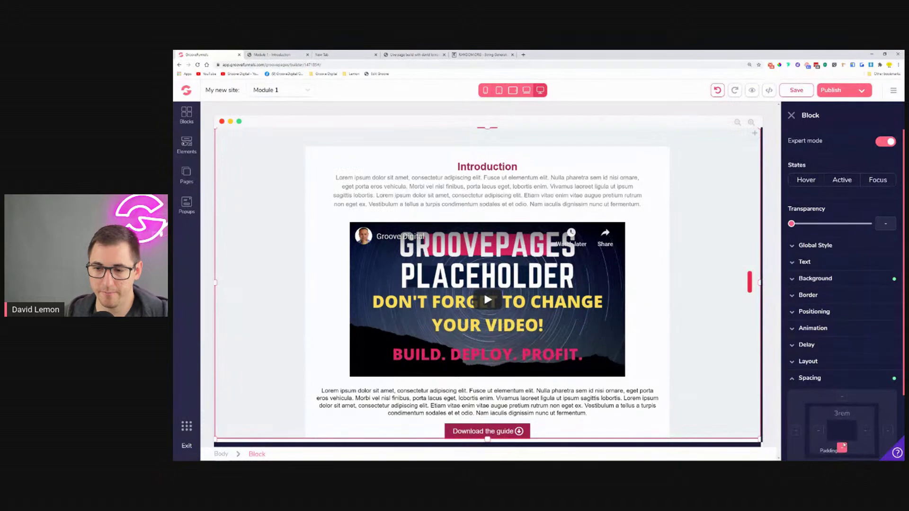
scroll(824, 417, "down", 3)
left_click_drag(792, 401, 816, 401)
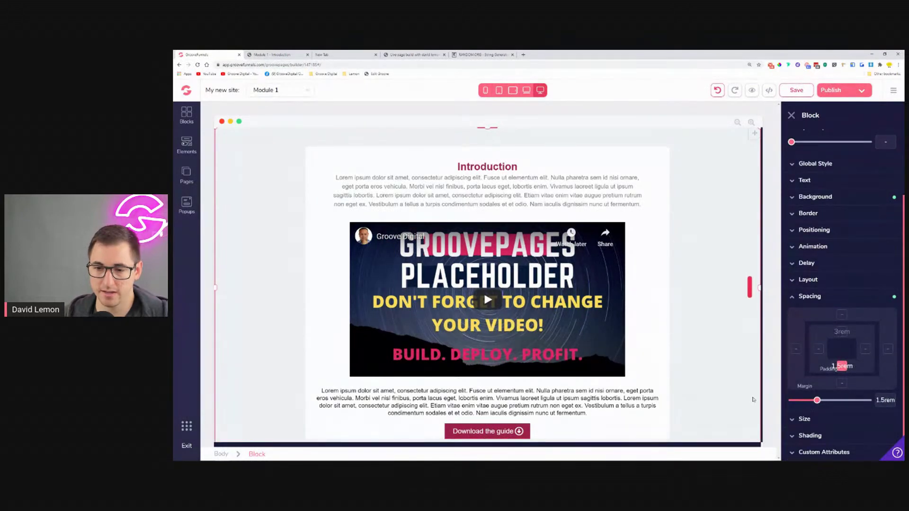
key("Right")
key("Right")
key("Right")
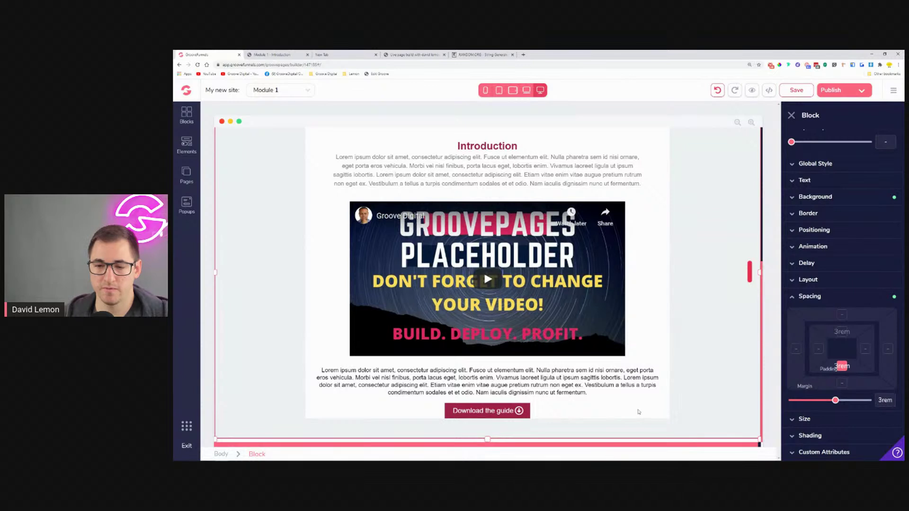
Step: Set the Introduction container's bottom padding to 2rem
left_click(643, 416)
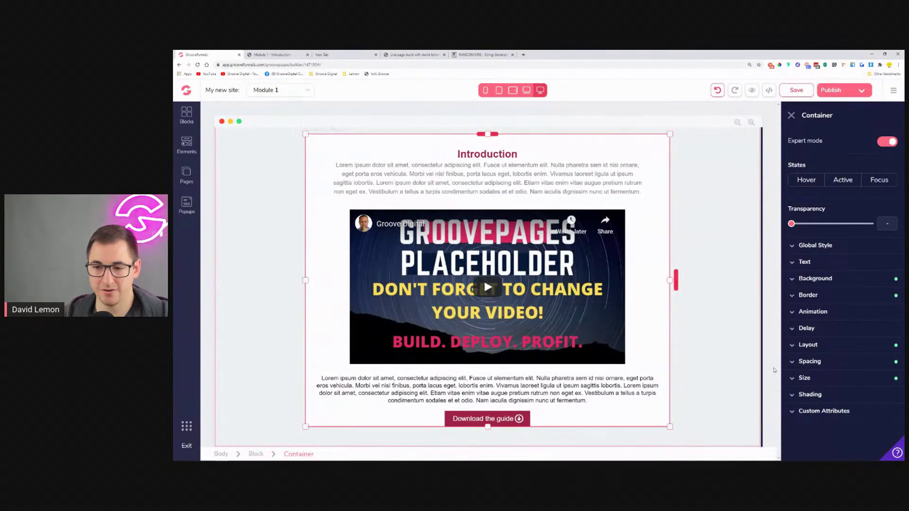
left_click(809, 362)
scroll(798, 405, "down", 2)
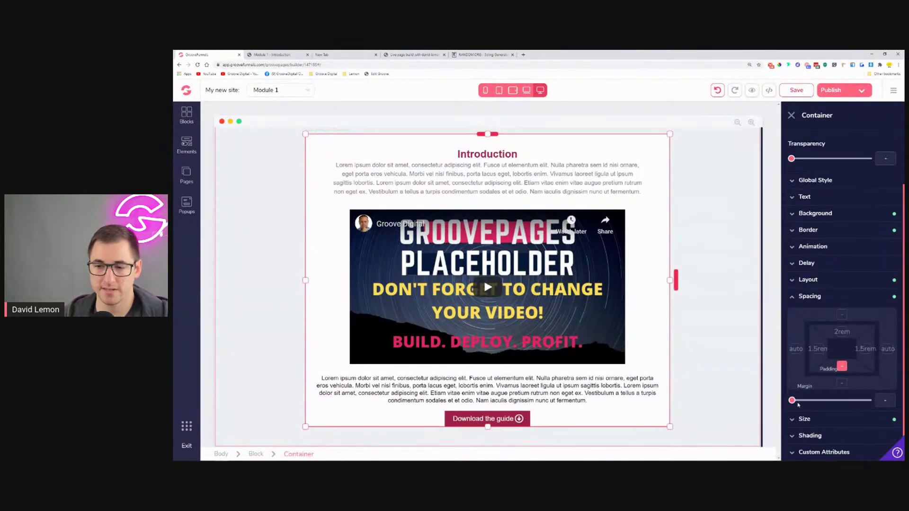
left_click_drag(796, 401, 824, 403)
left_click(716, 365)
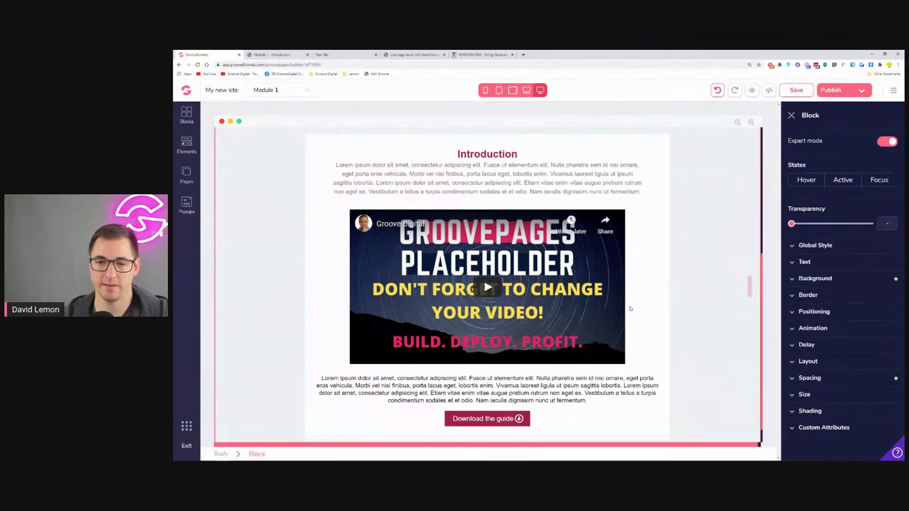
Step: Review the finished Introduction section and examine the section that follows it on the reference page
scroll(630, 309, "up", 2)
scroll(677, 413, "down", 3)
scroll(677, 413, "up", 4)
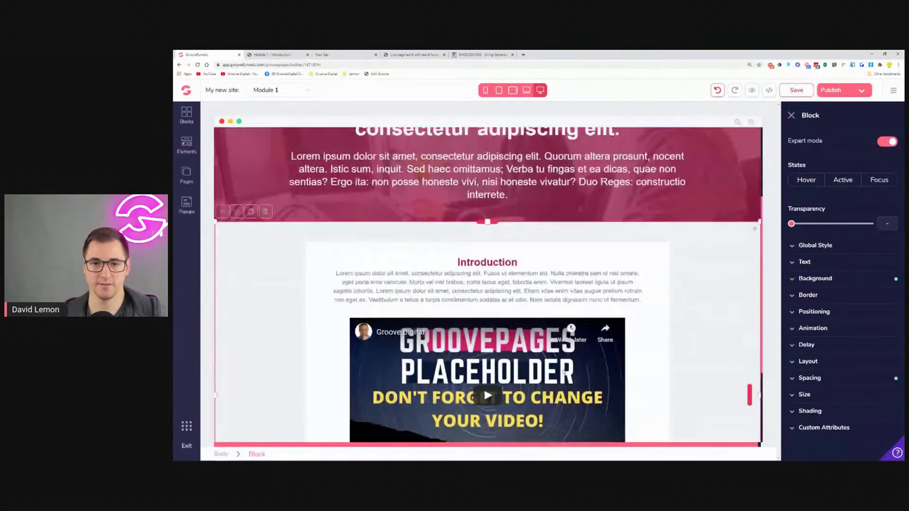
scroll(589, 329, "down", 4)
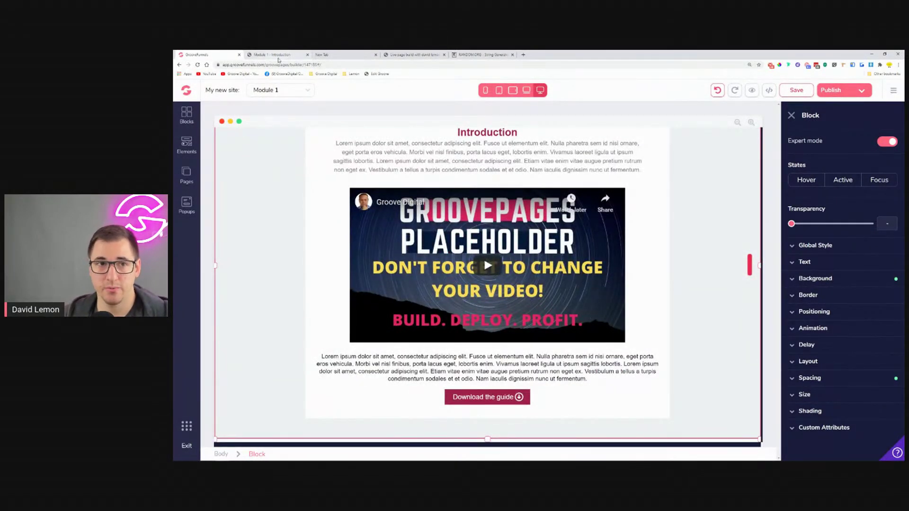
left_click(279, 55)
scroll(426, 274, "down", 5)
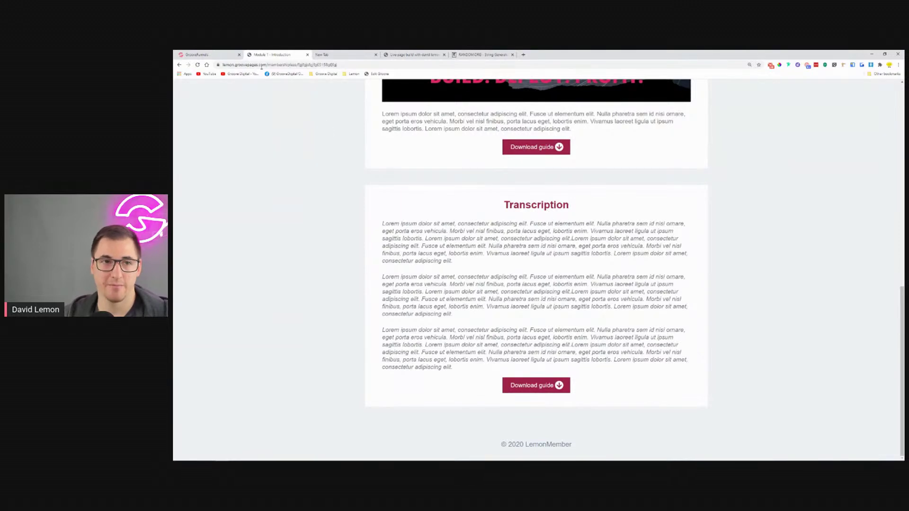
Step: Return to the page builder and duplicate the whole Introduction container
left_click(204, 54)
scroll(342, 189, "up", 1)
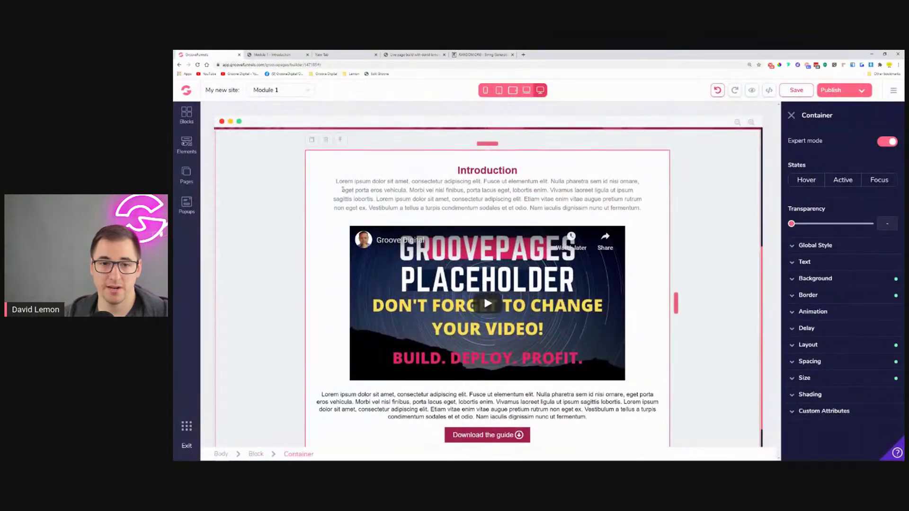
scroll(330, 303, "down", 1)
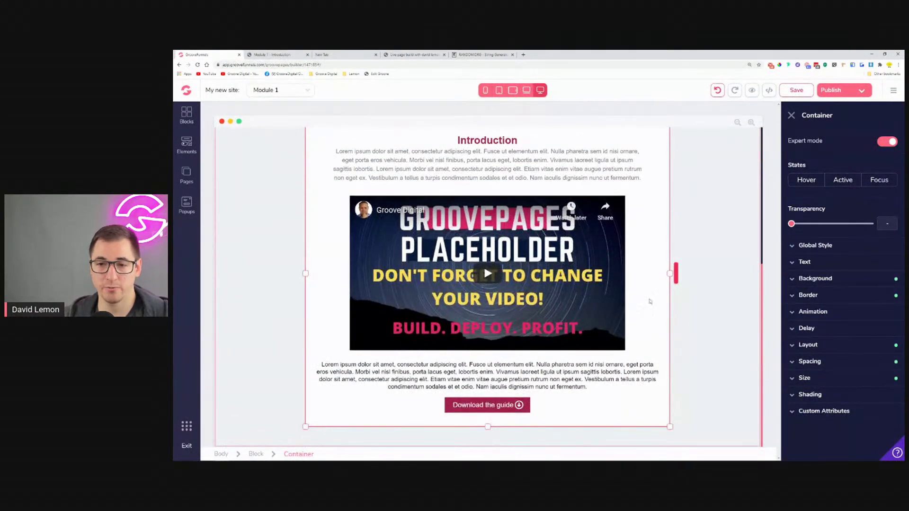
left_click(325, 131)
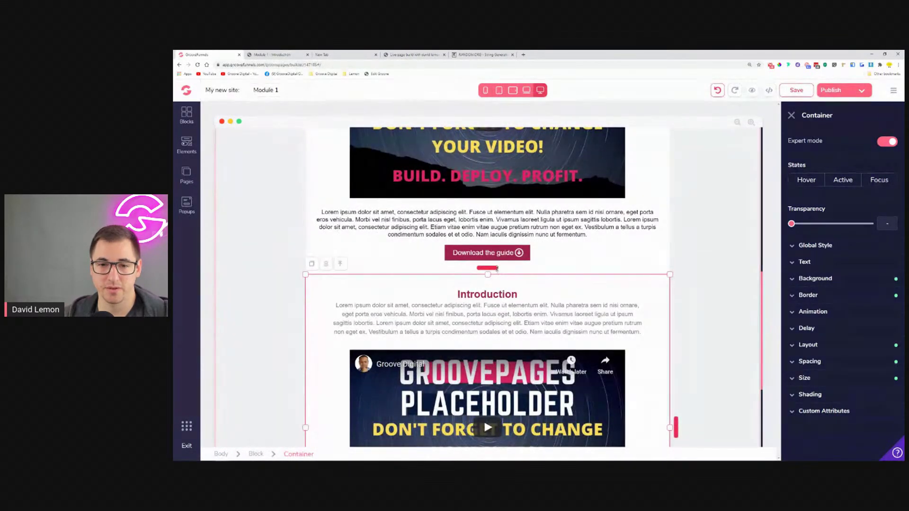
Step: Set the duplicated container's top margin to 2.5rem
left_click(832, 364)
left_click(843, 381)
scroll(805, 393, "down", 2)
left_click_drag(793, 393, 831, 401)
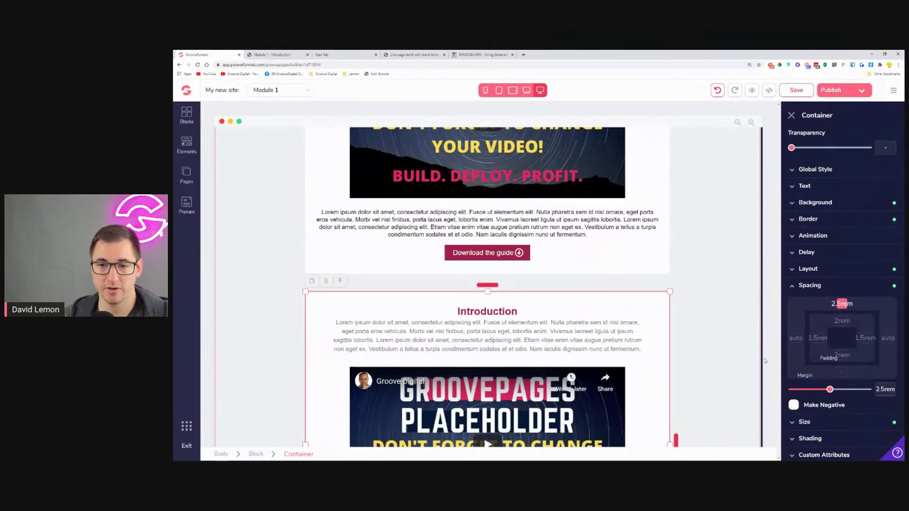
Step: Check the Transcription section on the reference page and delete the video from the duplicated container
scroll(671, 330, "down", 3)
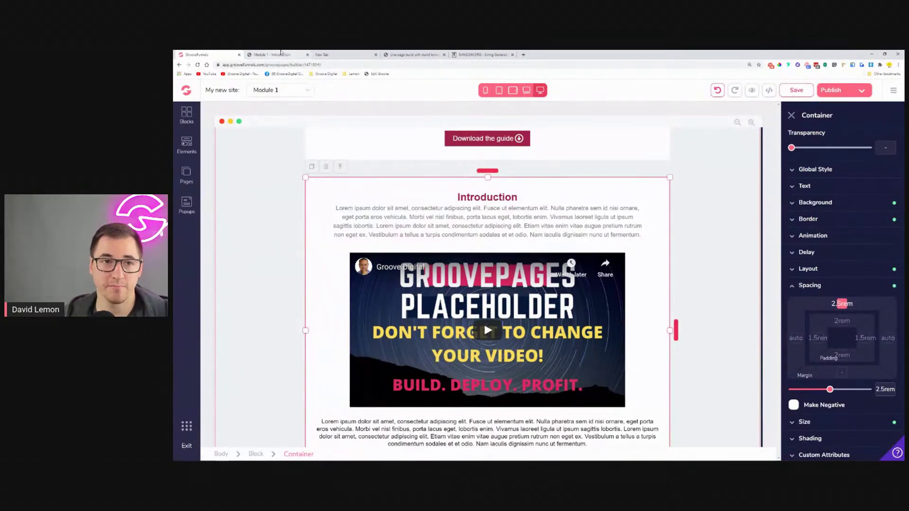
left_click(281, 54)
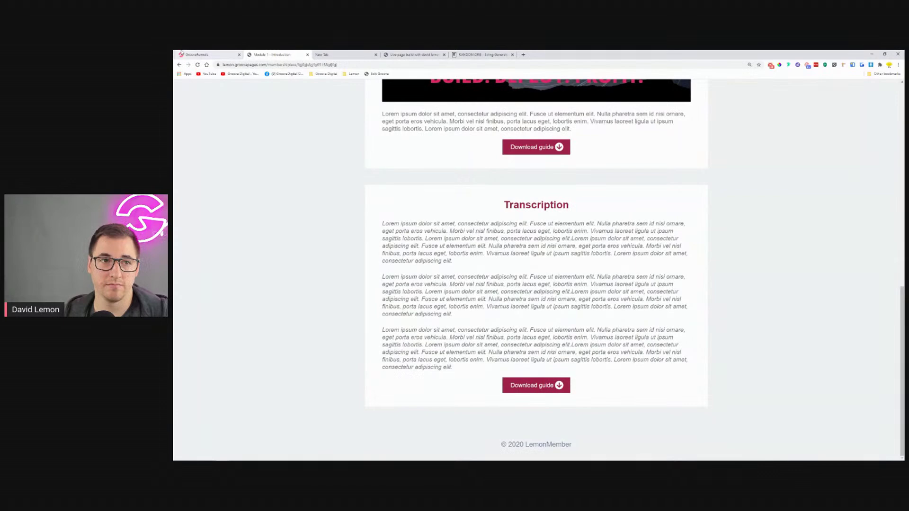
left_click(208, 55)
left_click(493, 284)
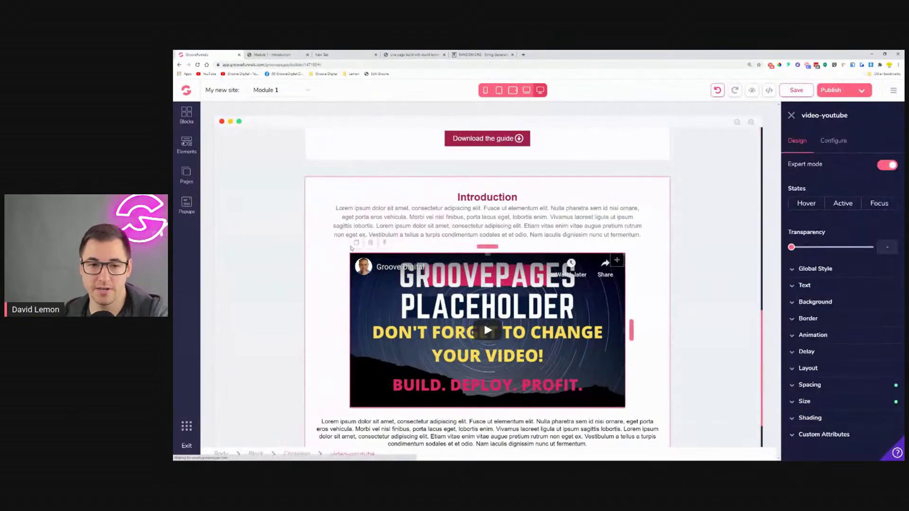
key("Delete")
left_click(560, 284)
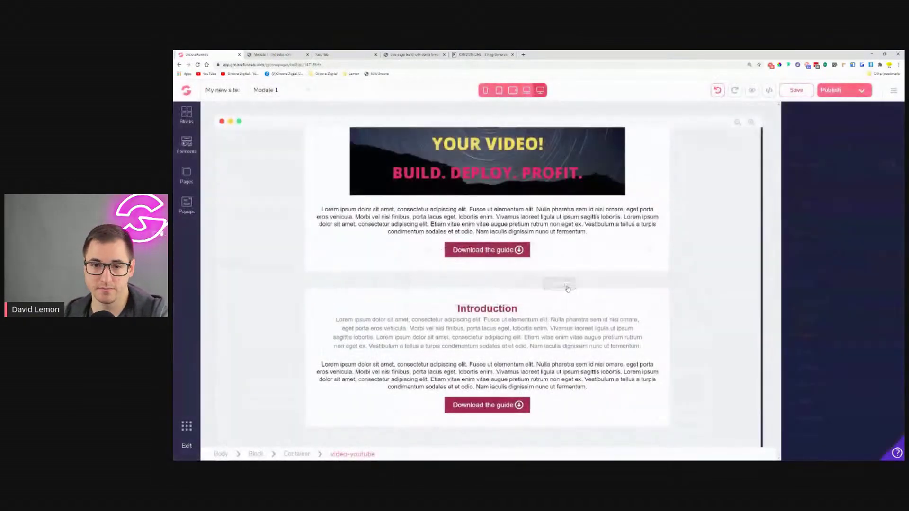
Step: Delete the inner container holding the Introduction heading and grey intro text from the duplicated section
left_click(375, 317)
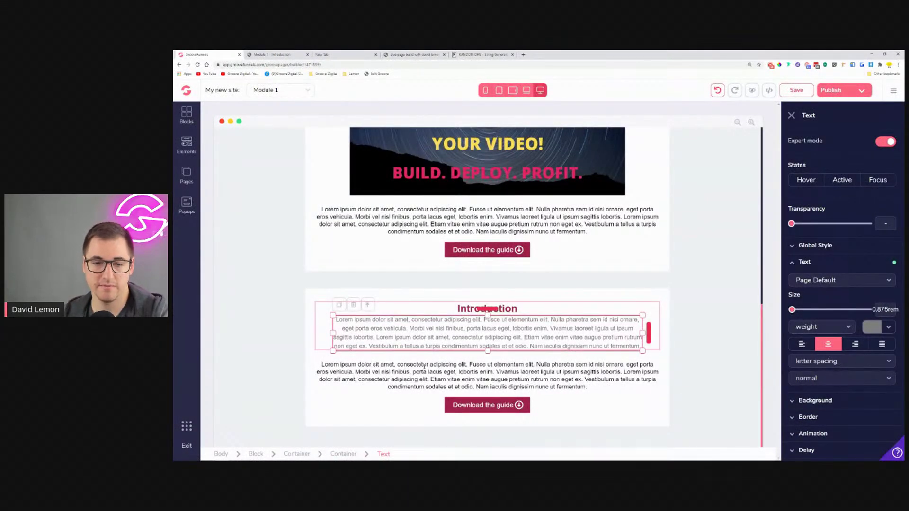
left_click(367, 305)
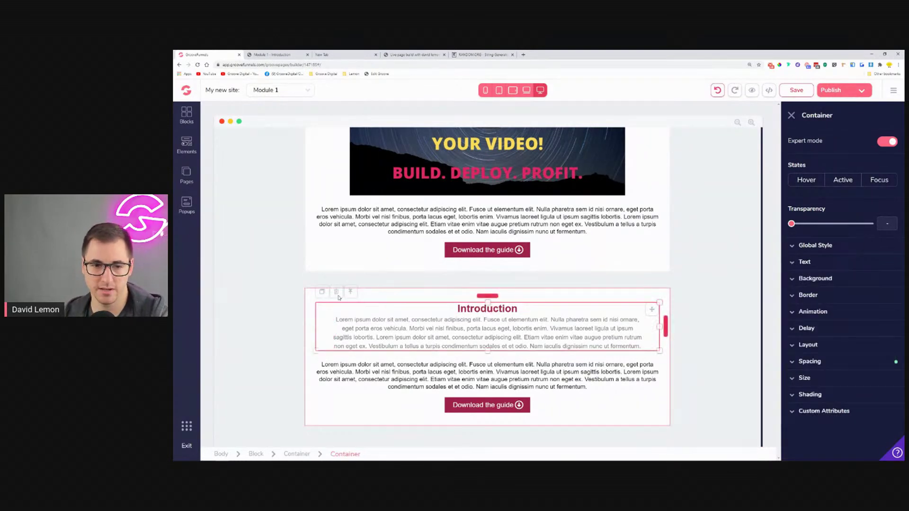
left_click(336, 291)
Step: Justify the remaining lorem ipsum paragraph in the duplicated section
left_click(550, 283)
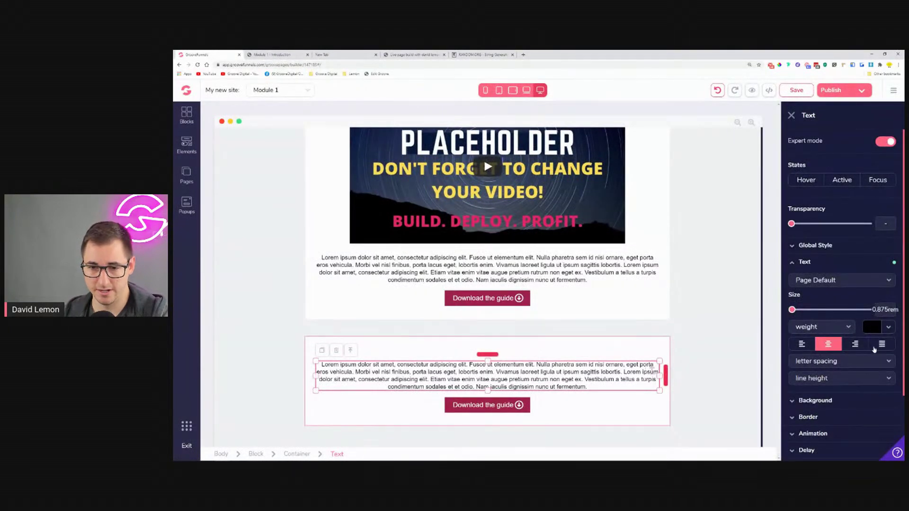
left_click(882, 346)
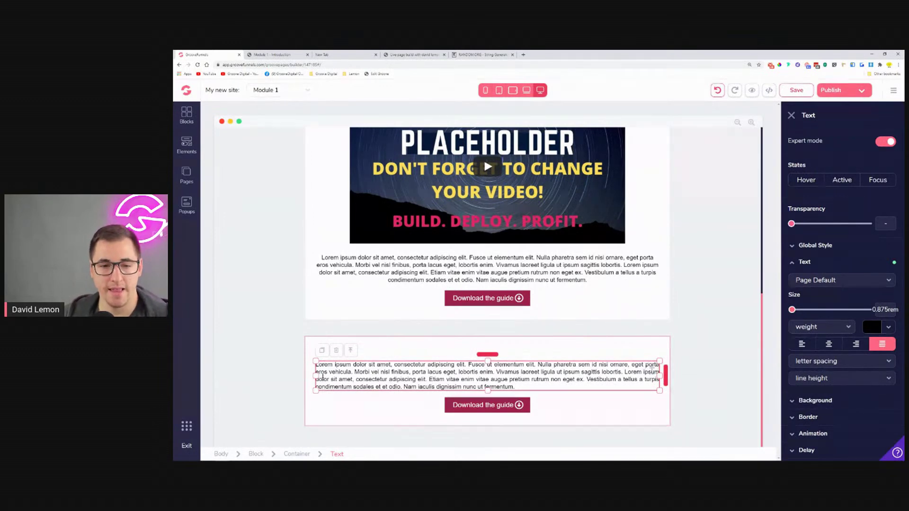
left_click(326, 369)
Step: Add a heading element above the justified paragraph and change its text to "Transcription"
left_click(183, 145)
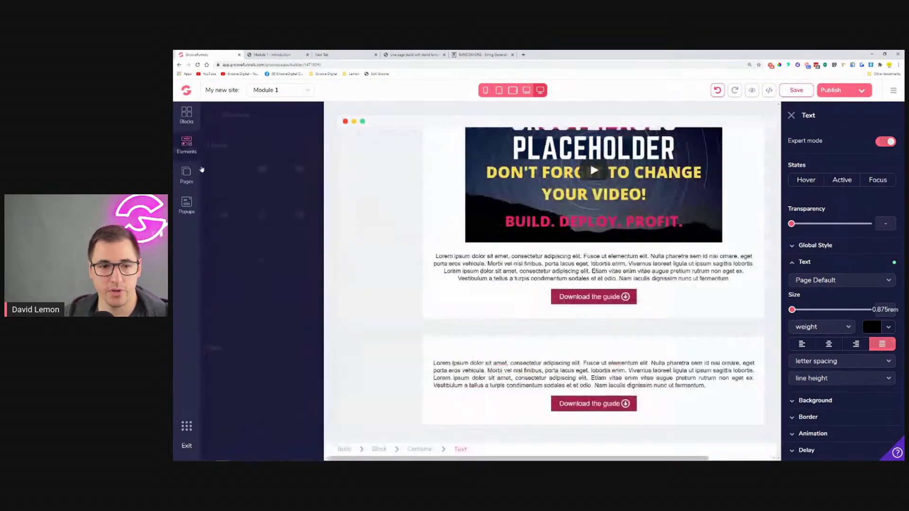
scroll(285, 348, "down", 2)
left_click_drag(300, 295, 611, 355)
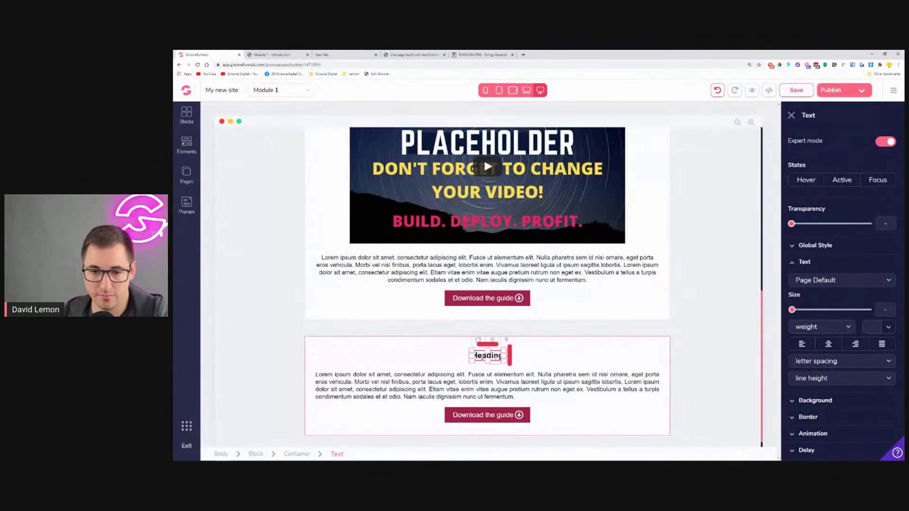
double_click(488, 355)
type("Transcription")
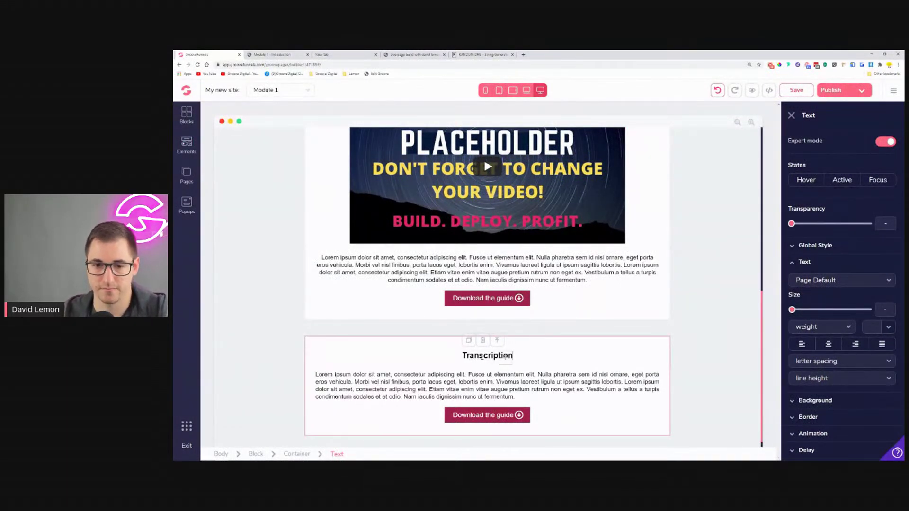
Step: Set the Transcription heading's colour to #A02248 and its size to 1.5rem
double_click(482, 356)
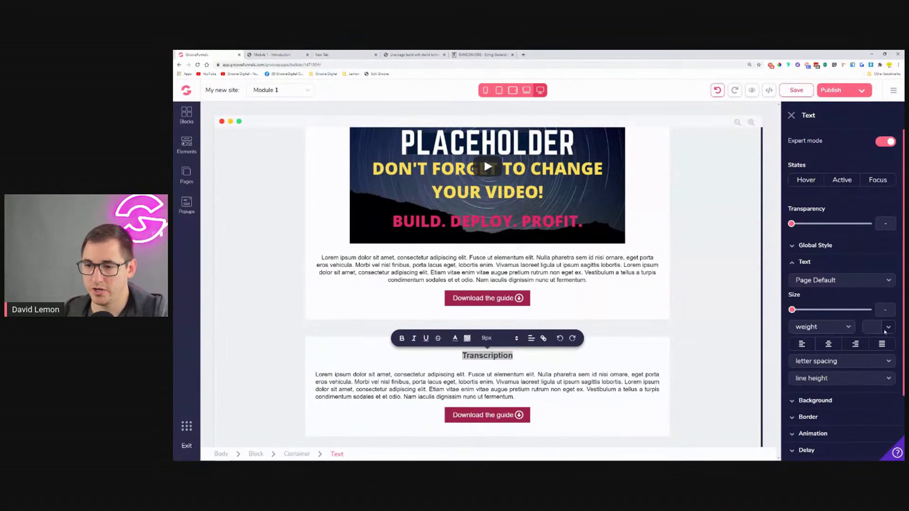
left_click(871, 327)
left_click(837, 402)
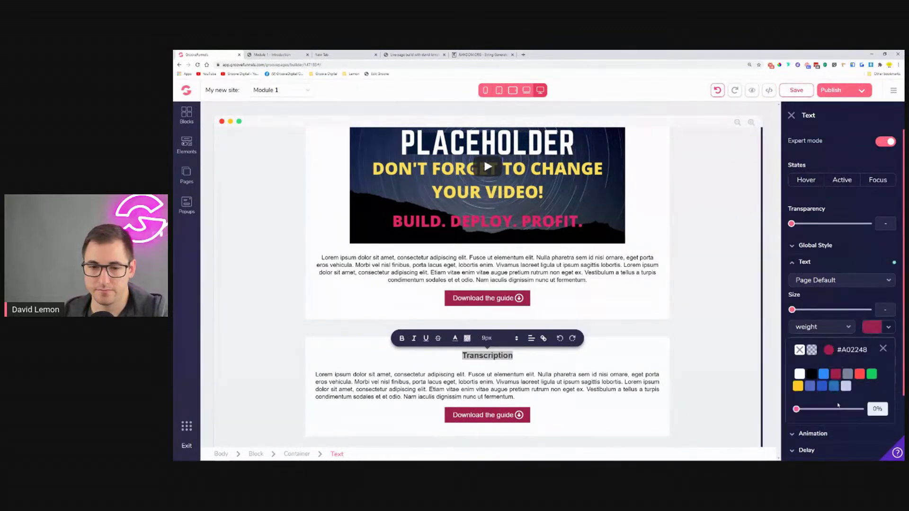
left_click_drag(792, 310, 830, 314)
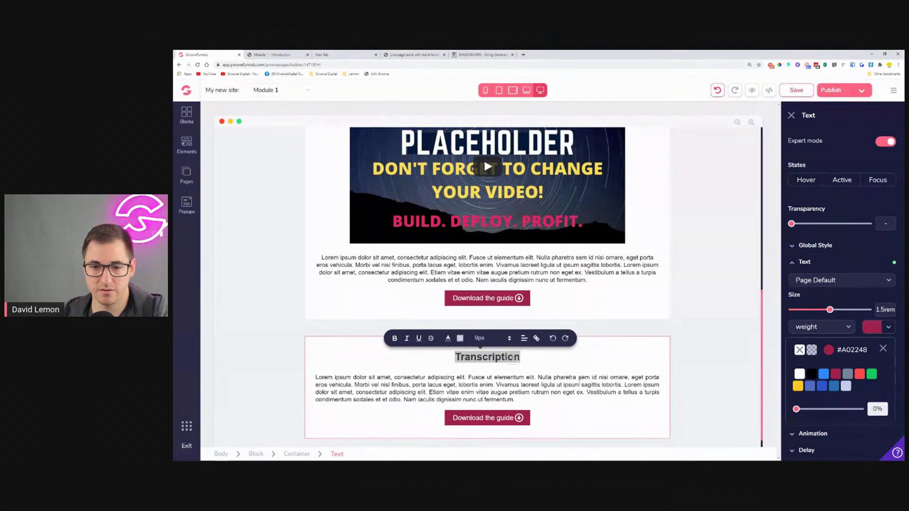
Step: Copy the paragraph under the Transcription heading and paste it twice below itself as separate paragraphs
left_click(316, 377)
left_click_drag(316, 377, 515, 398)
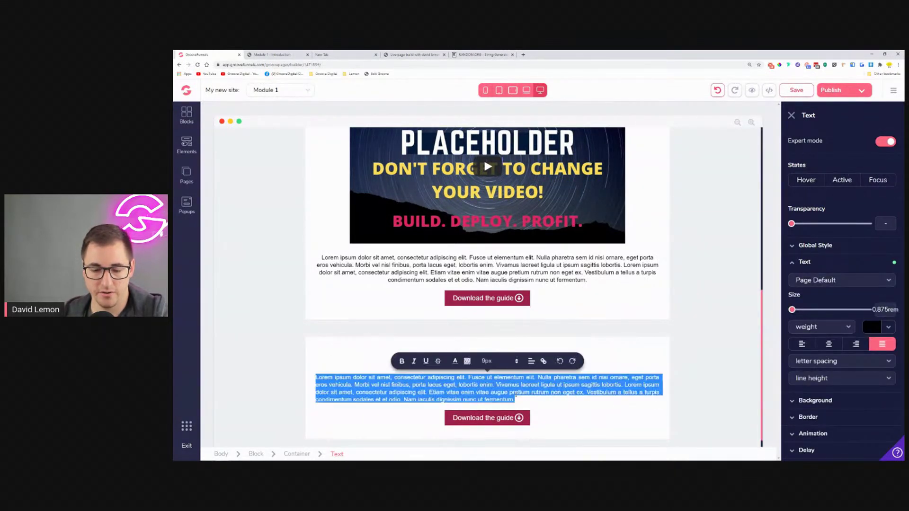
left_click(520, 400)
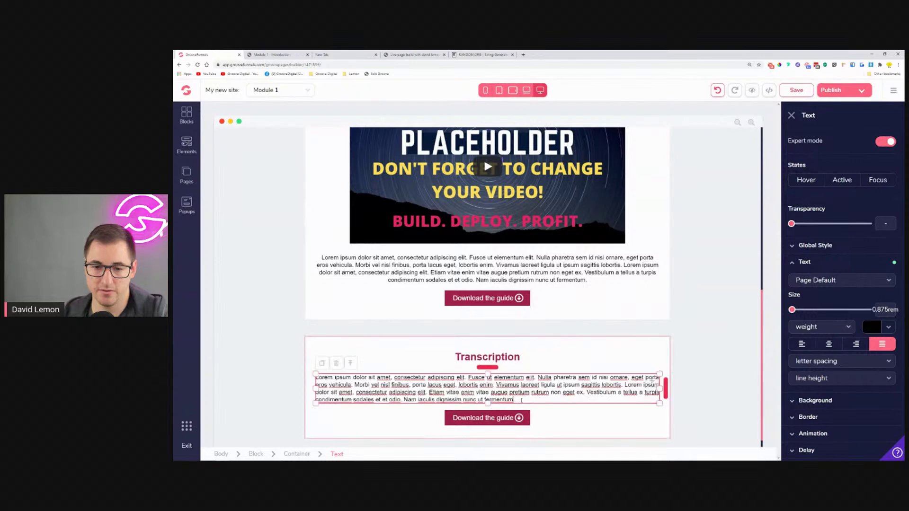
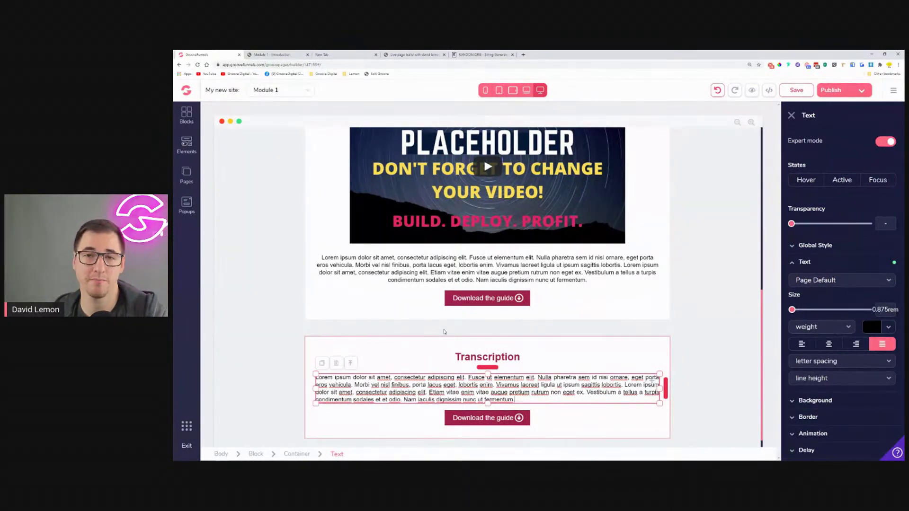
scroll(445, 332, "up", 6)
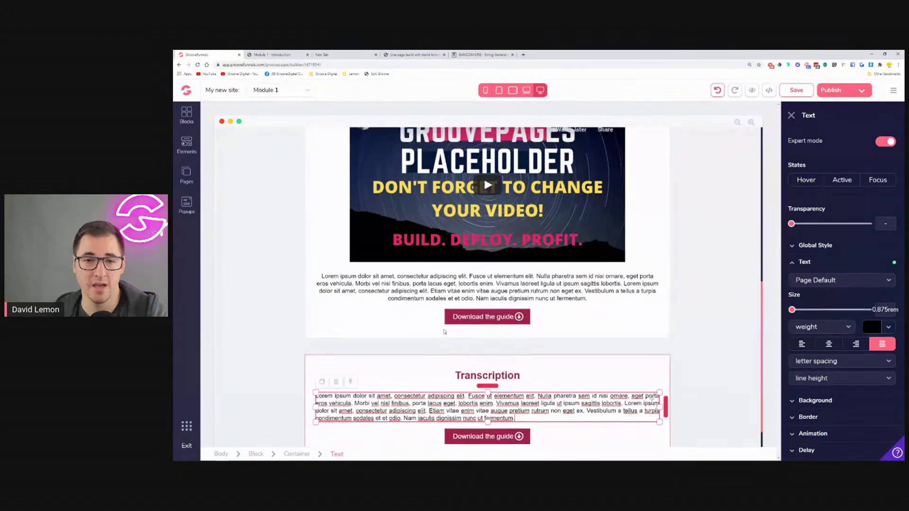
scroll(345, 248, "down", 5)
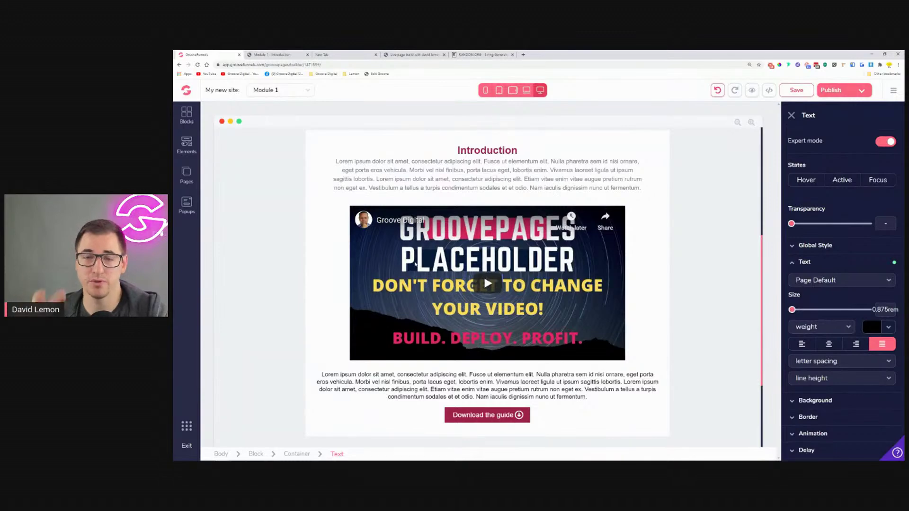
scroll(415, 264, "down", 3)
left_click(542, 379)
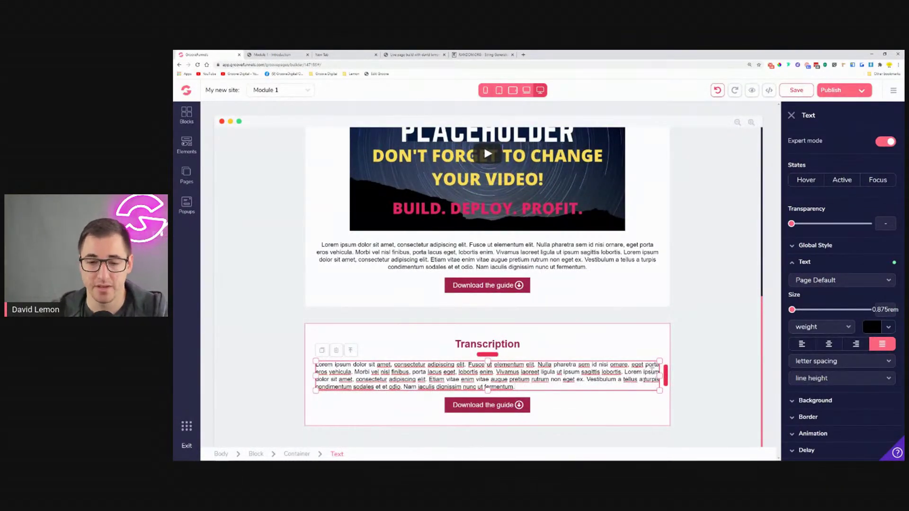
key("Return")
key("ctrl+v")
key("Return")
key("ctrl+v")
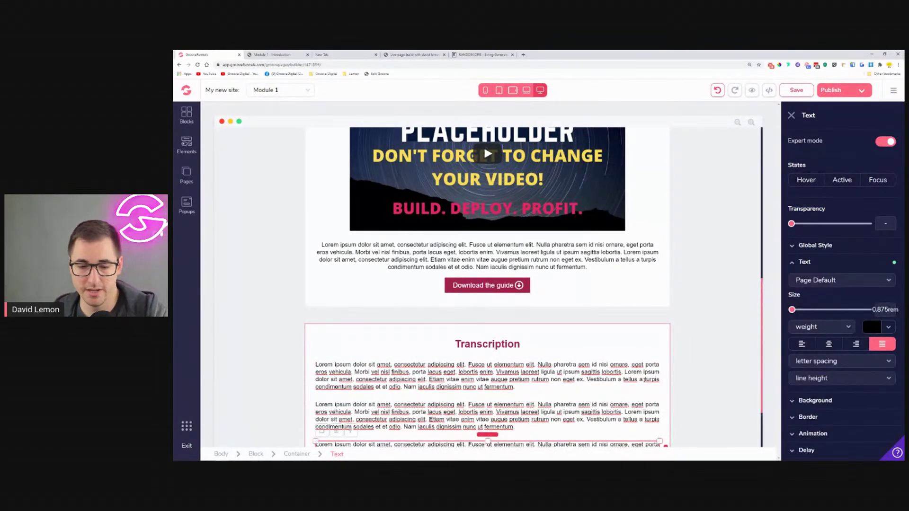
Step: Italicize all three paragraphs of the Transcription section
scroll(645, 379, "down", 2)
key("ctrl+a")
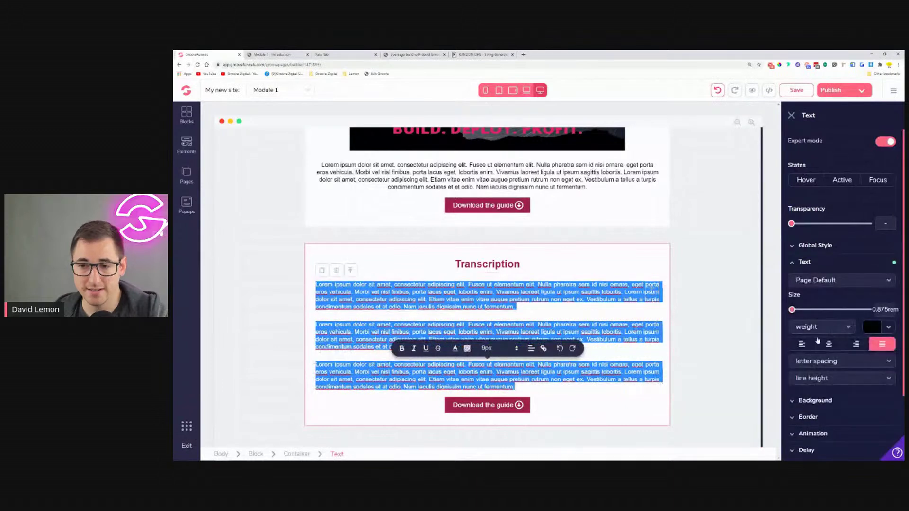
left_click(413, 349)
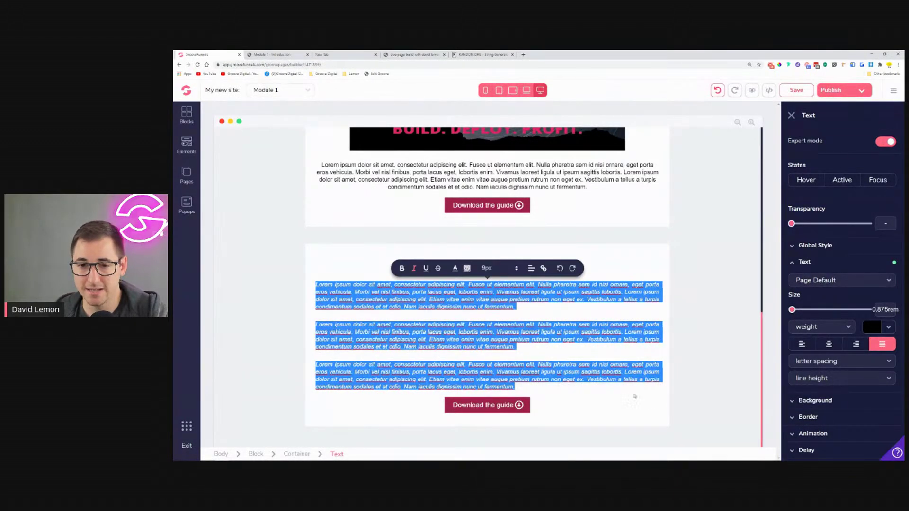
left_click(616, 314)
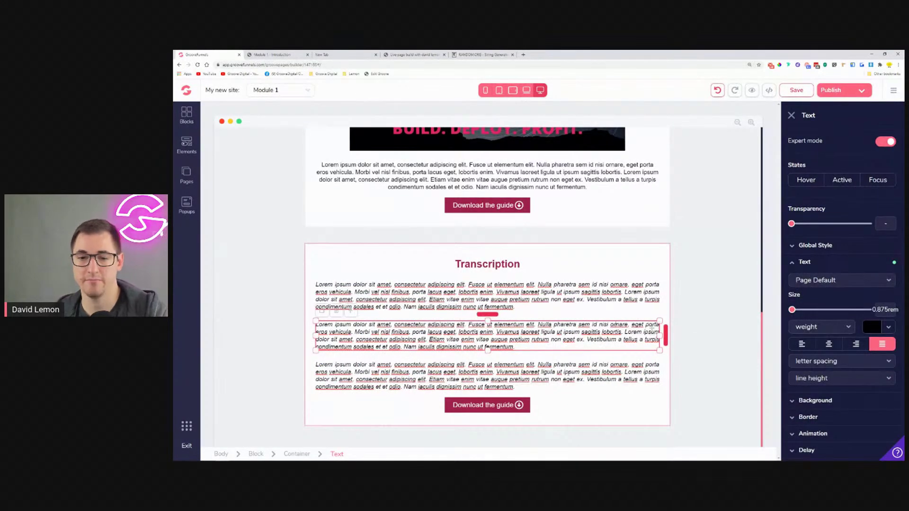
Step: Set the text colour of all three transcription paragraphs to the dark grey #615F5F
left_click(569, 374)
key("ctrl+a")
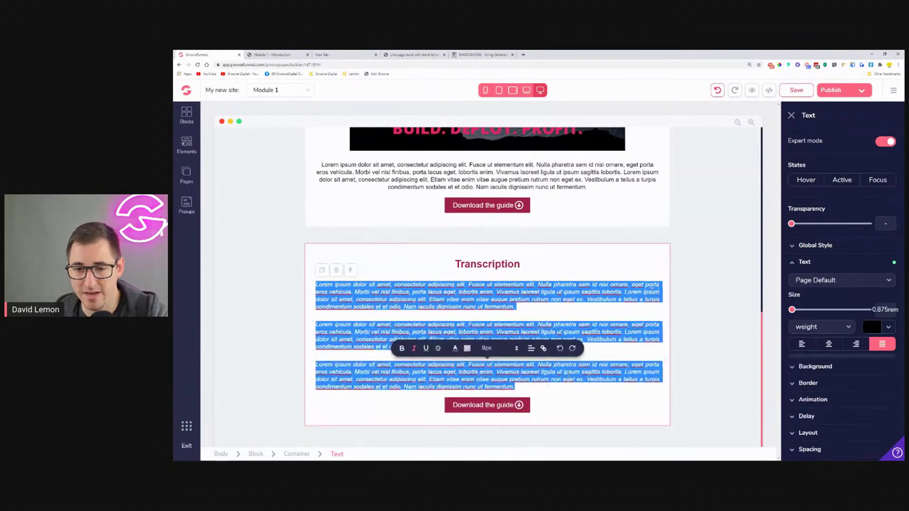
left_click(873, 327)
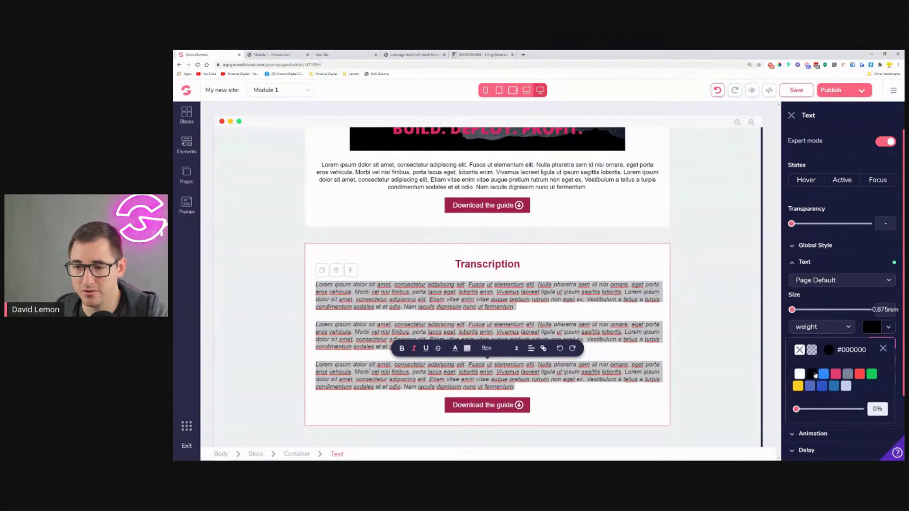
left_click(830, 350)
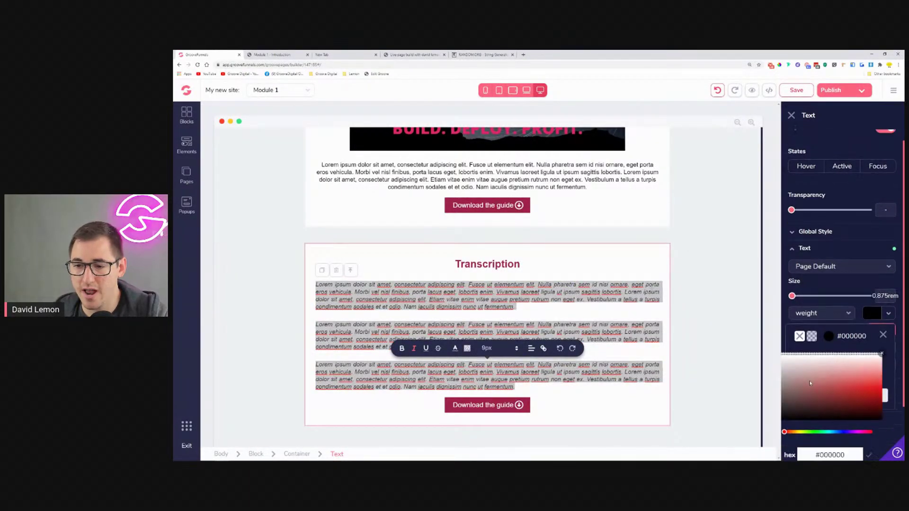
left_click_drag(805, 308, 778, 332)
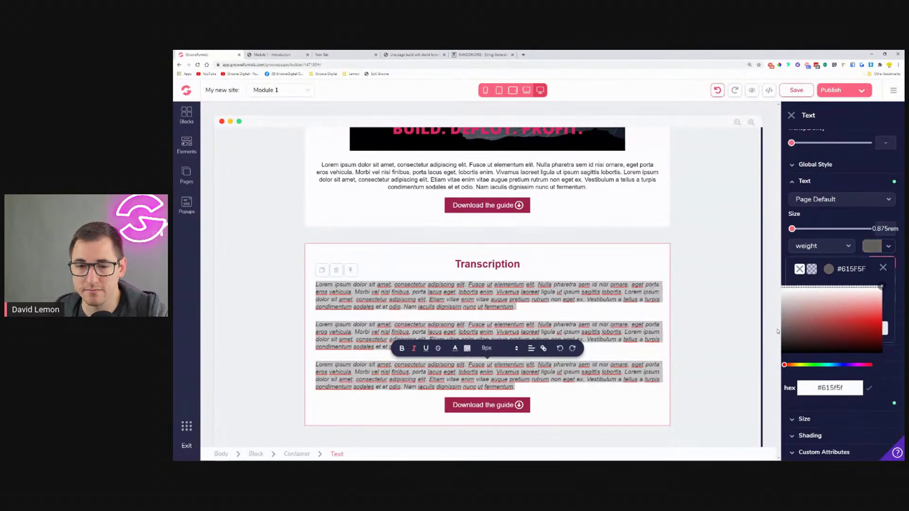
left_click(655, 313)
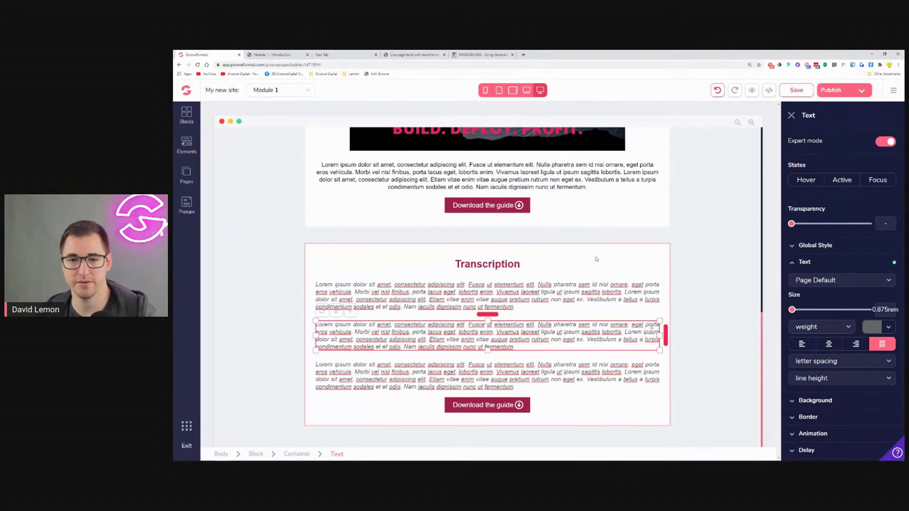
left_click(609, 242)
left_click(609, 251)
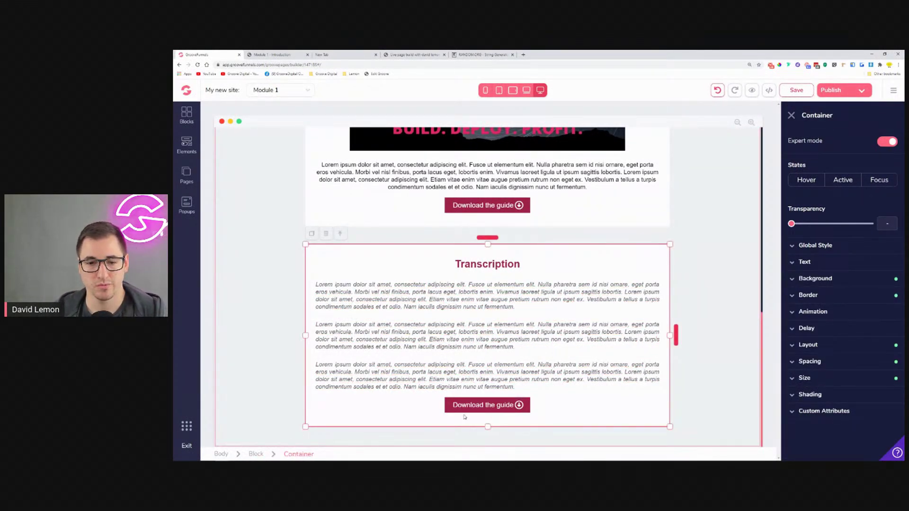
Step: Change the text of the Transcription section's button to "Download the transcription" and update it
left_click(480, 410)
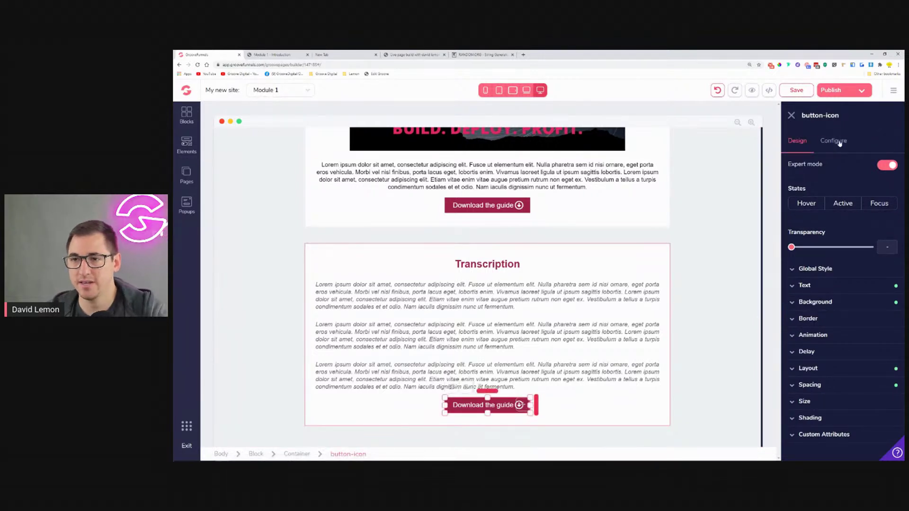
left_click(838, 142)
double_click(849, 184)
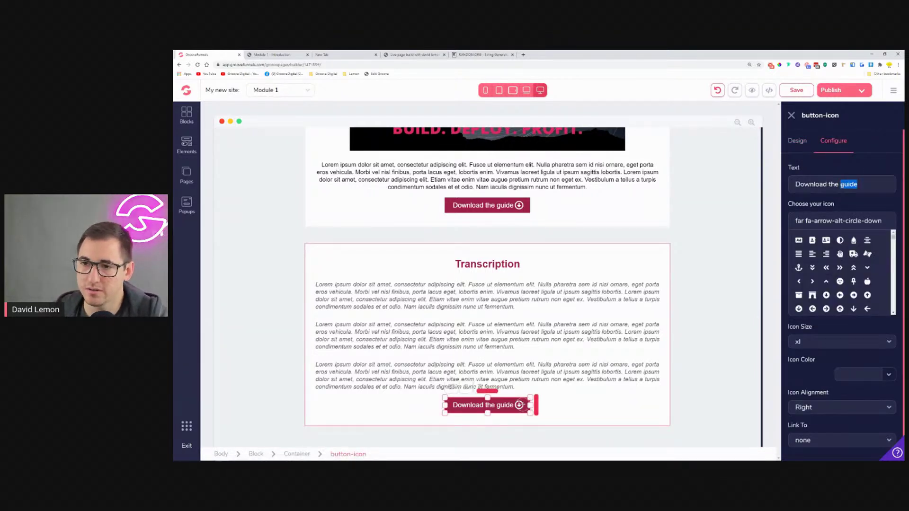
type("transcription")
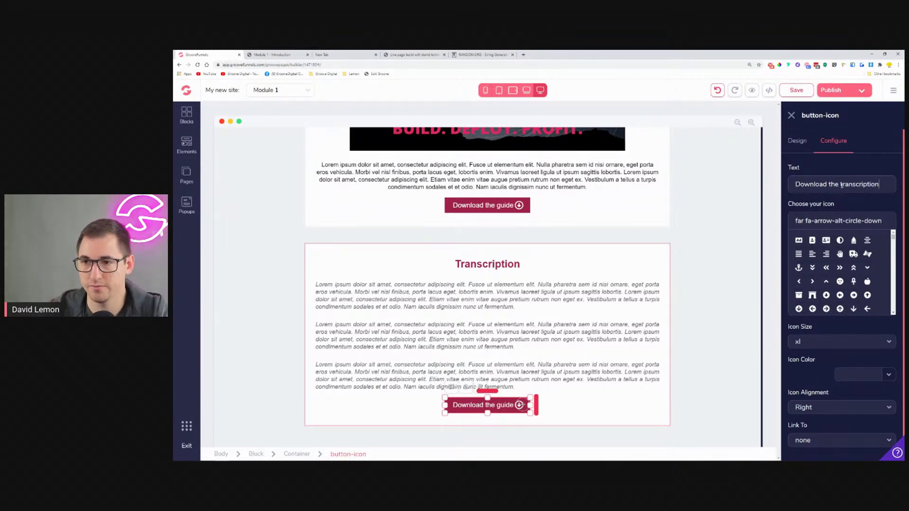
scroll(834, 270, "down", 3)
scroll(847, 379, "down", 1)
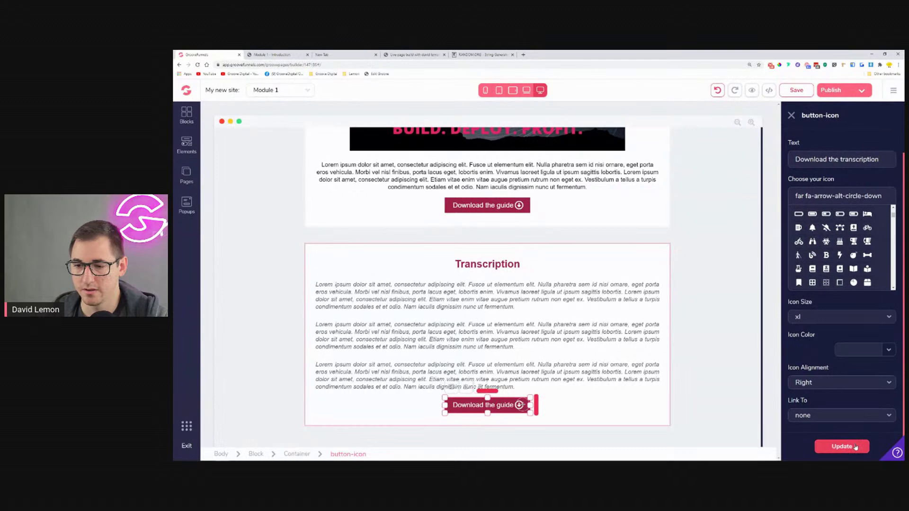
left_click(856, 447)
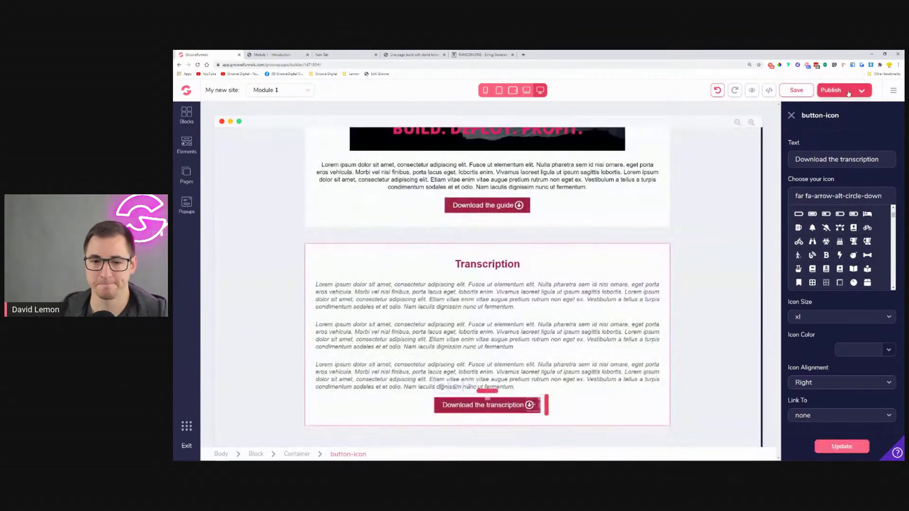
Step: Publish the site under the memberpage path and clone the Module 1 page
left_click(848, 93)
left_click(837, 359)
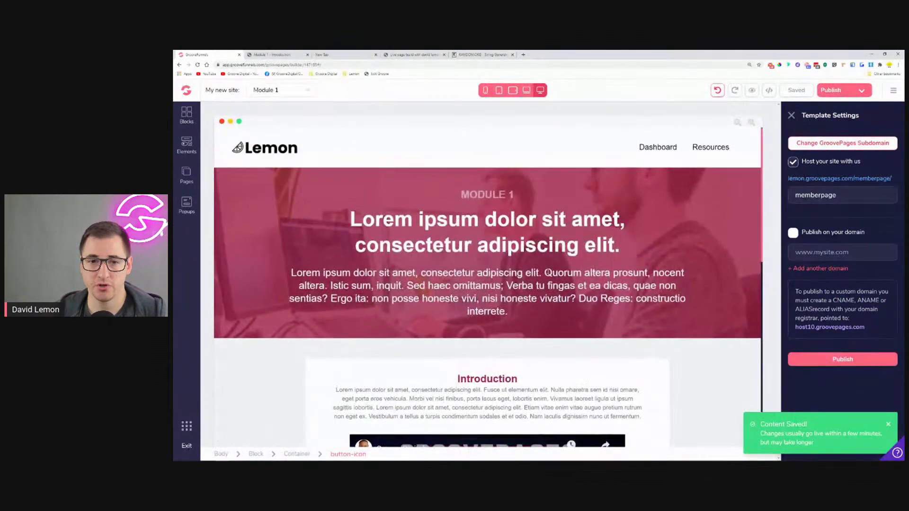
left_click(186, 175)
left_click(307, 297)
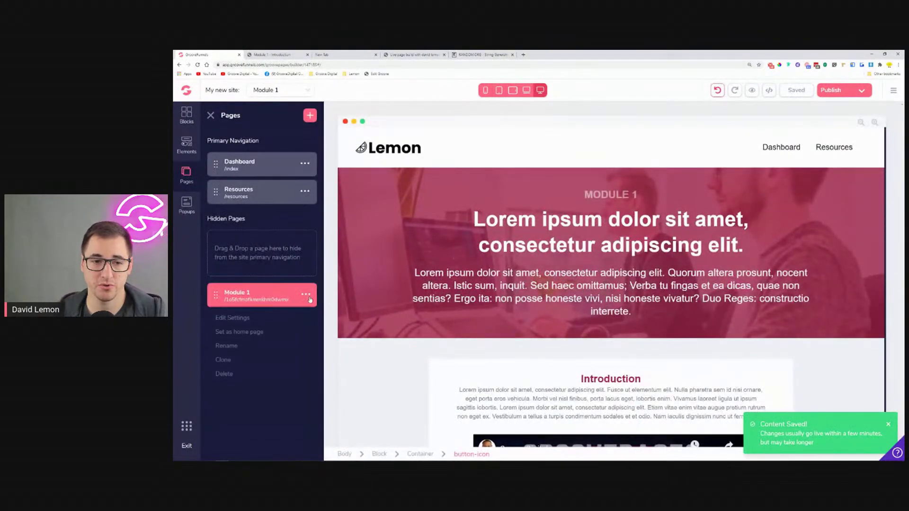
left_click(230, 360)
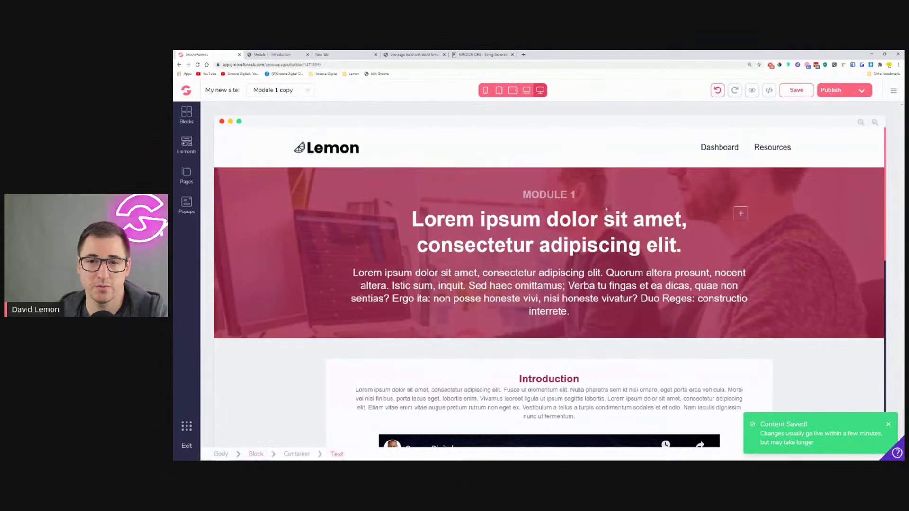
Step: Change the hero label above the headline on the cloned page to "MODULE 2"
left_click(569, 194)
left_click(506, 195)
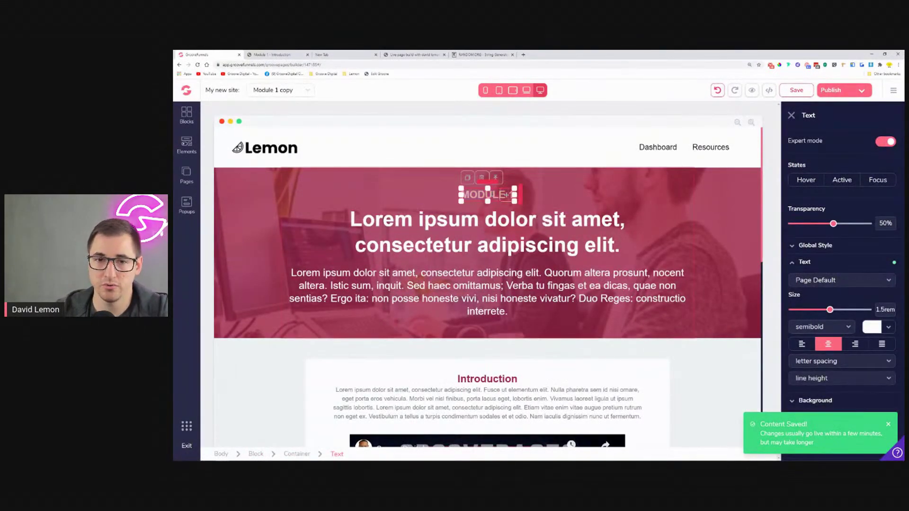
key("BackSpace")
key("BackSpace")
type("2")
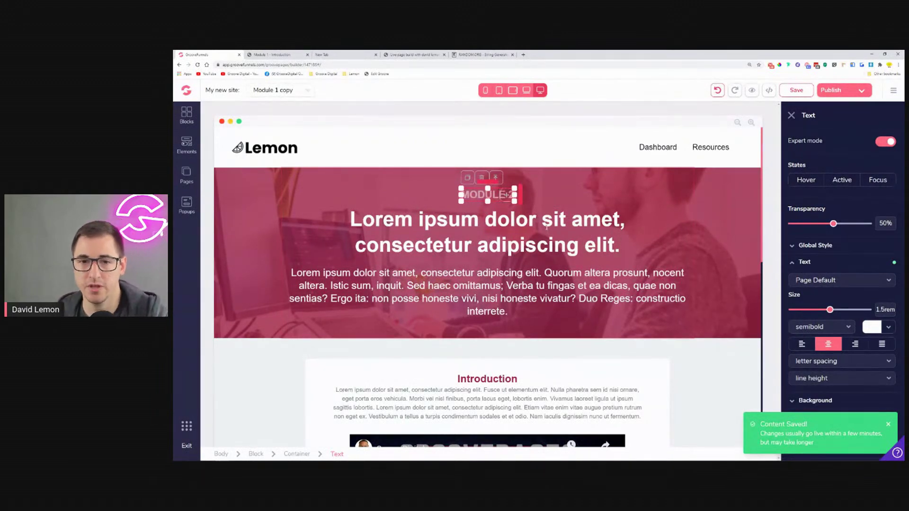
left_click(547, 228)
scroll(362, 235, "down", 10)
scroll(361, 235, "up", 10)
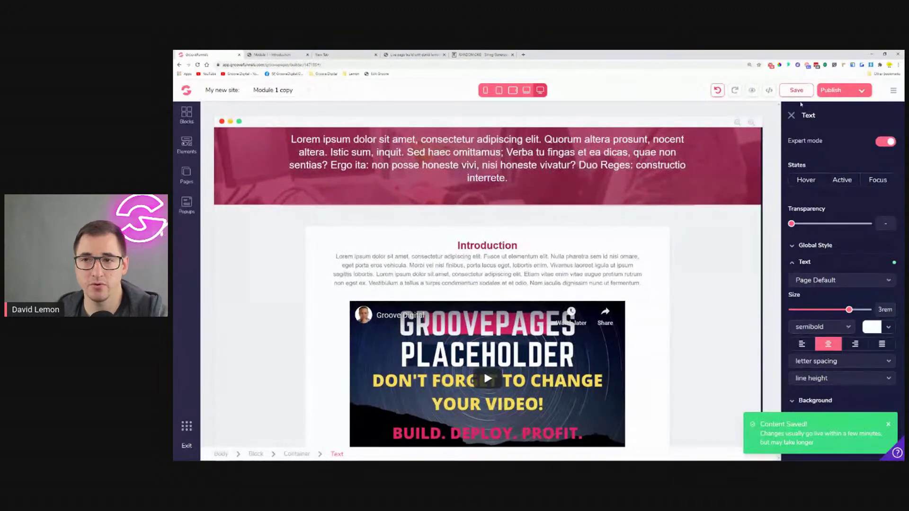
Step: Open the settings of the "Module 1 copy" page and rename the page to "Module 2"
left_click(187, 176)
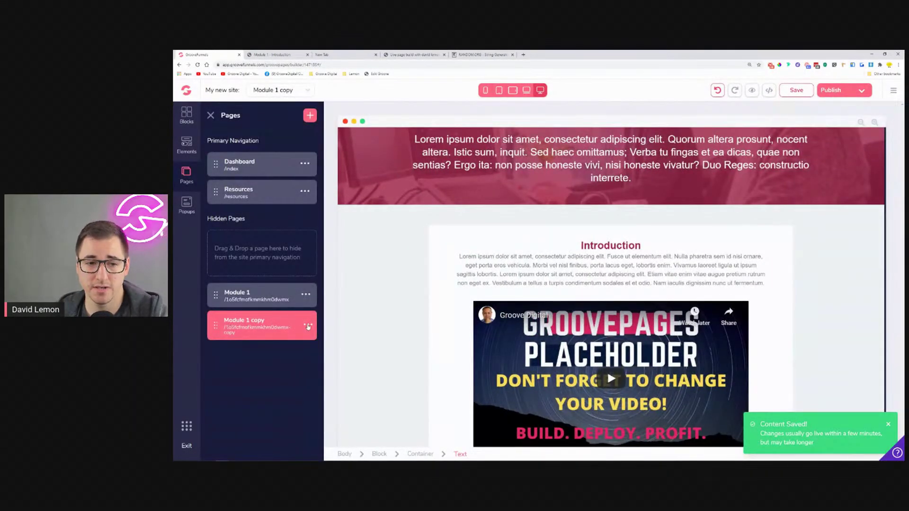
left_click(308, 325)
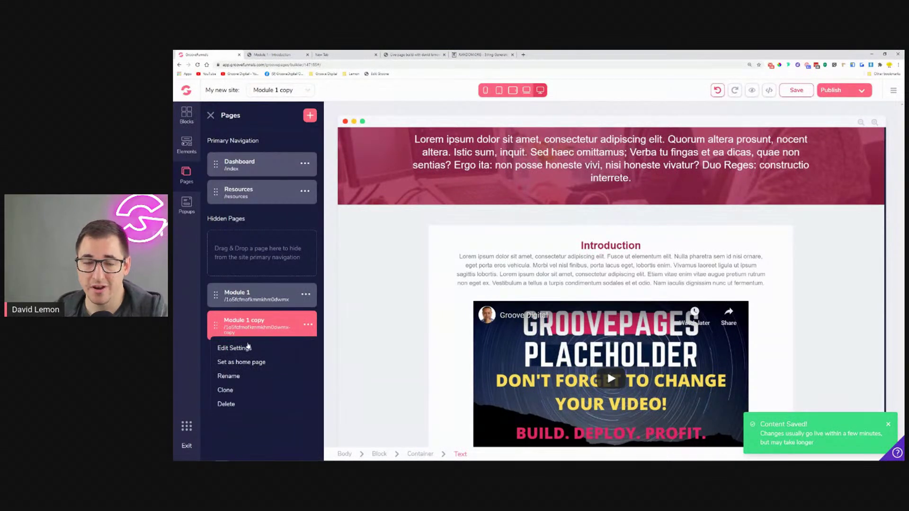
left_click(246, 349)
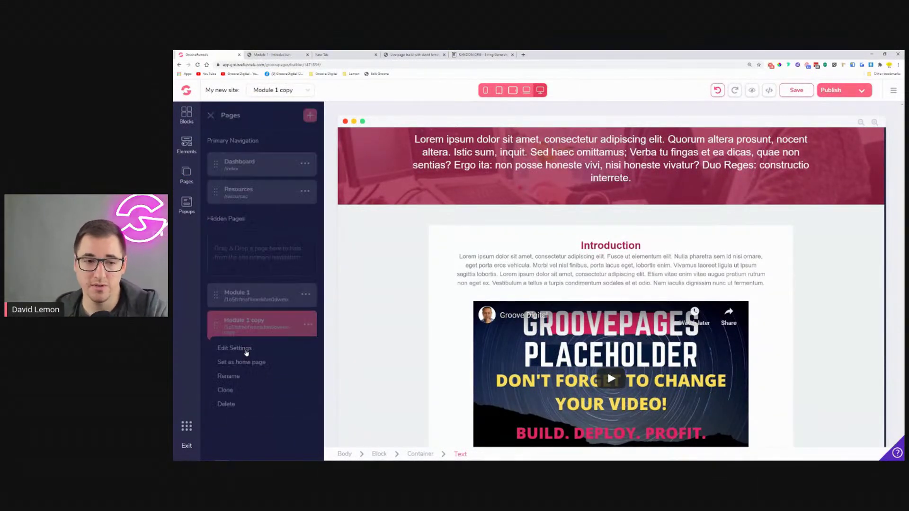
left_click_drag(260, 159, 243, 161)
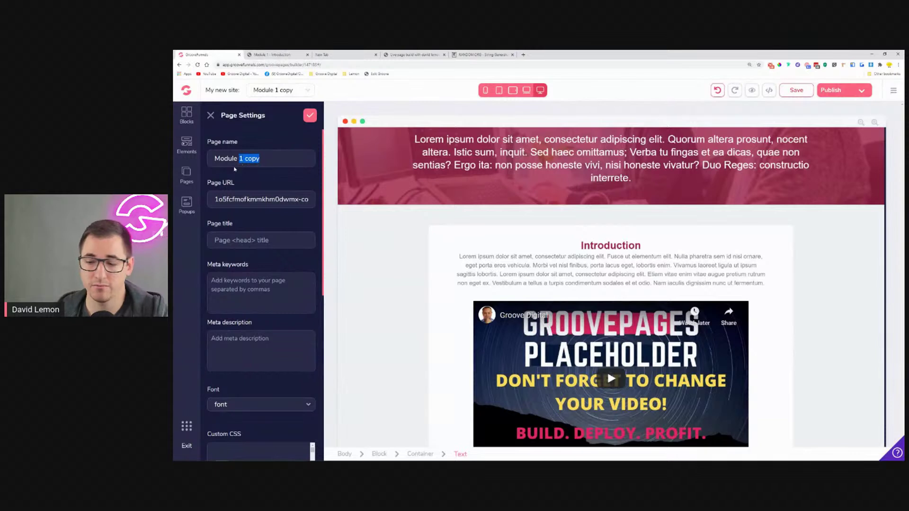
key("BackSpace")
key("BackSpace")
type("2")
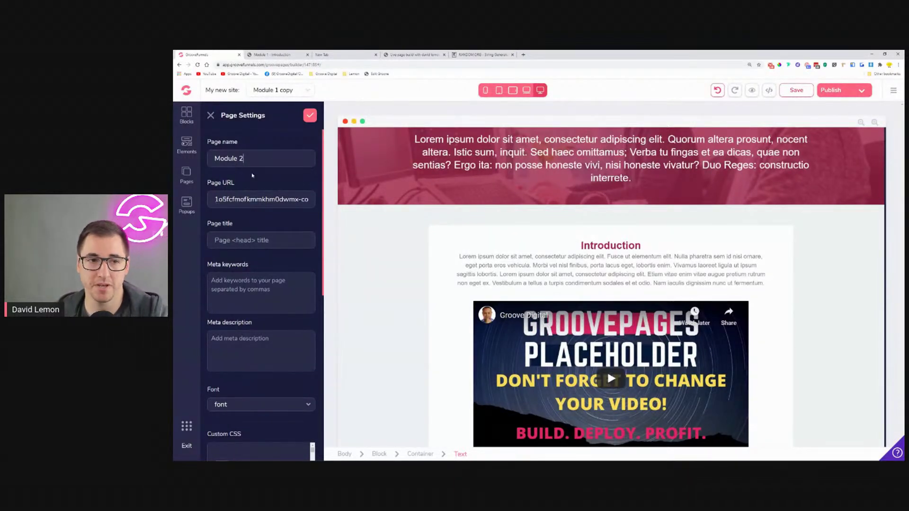
Step: Replace the Module 2 page URL with a random string copied from the RANDOM.ORG string generator, apply the settings and publish the site
left_click(482, 54)
left_click_drag(442, 195, 378, 195)
right_click(383, 197)
left_click(382, 197)
left_click(209, 55)
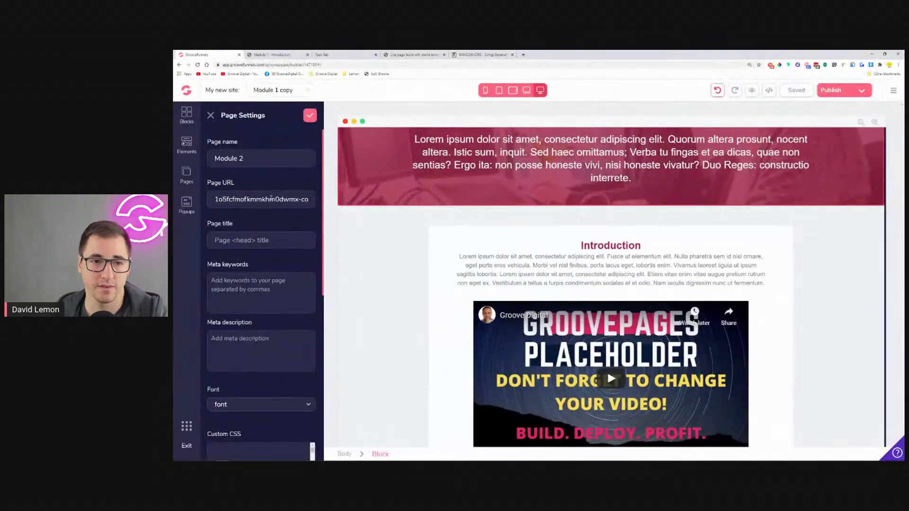
triple_click(272, 198)
key("ctrl+v")
left_click(310, 115)
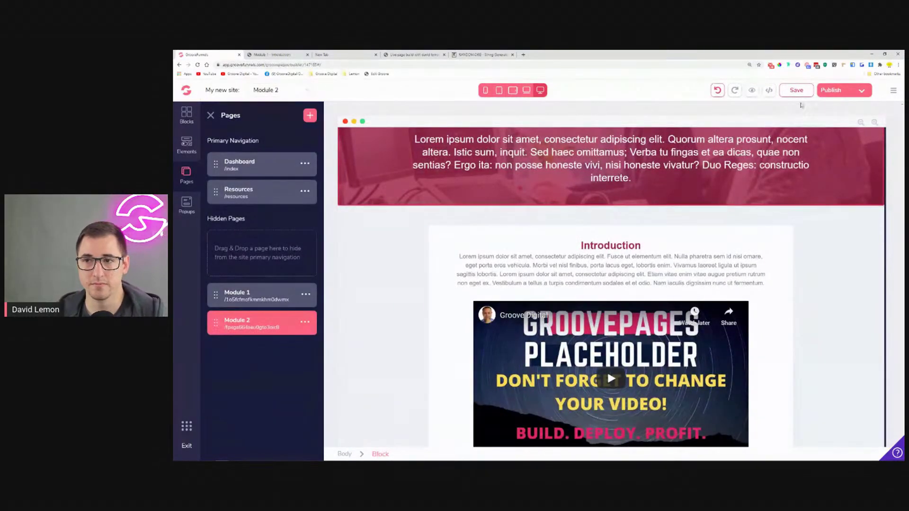
left_click(824, 92)
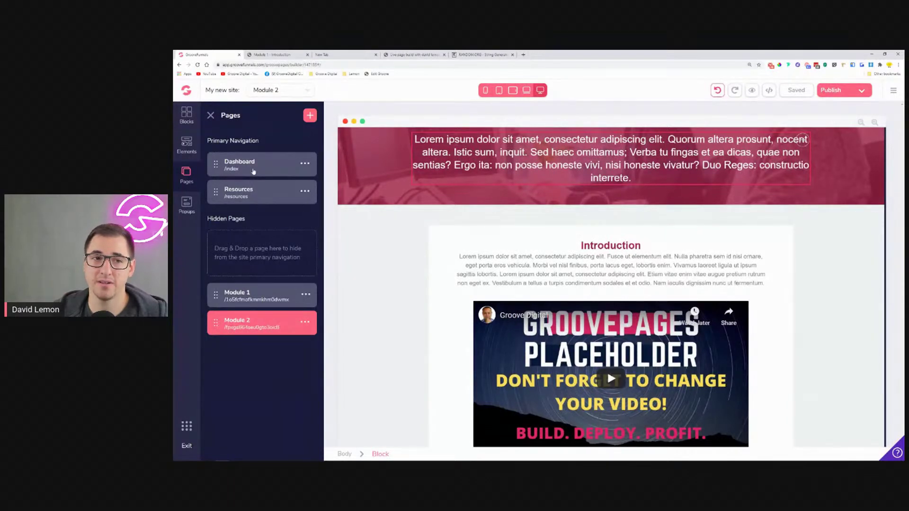
Step: Switch to editing the Dashboard page and go to the module list in its Introduction section
left_click(253, 166)
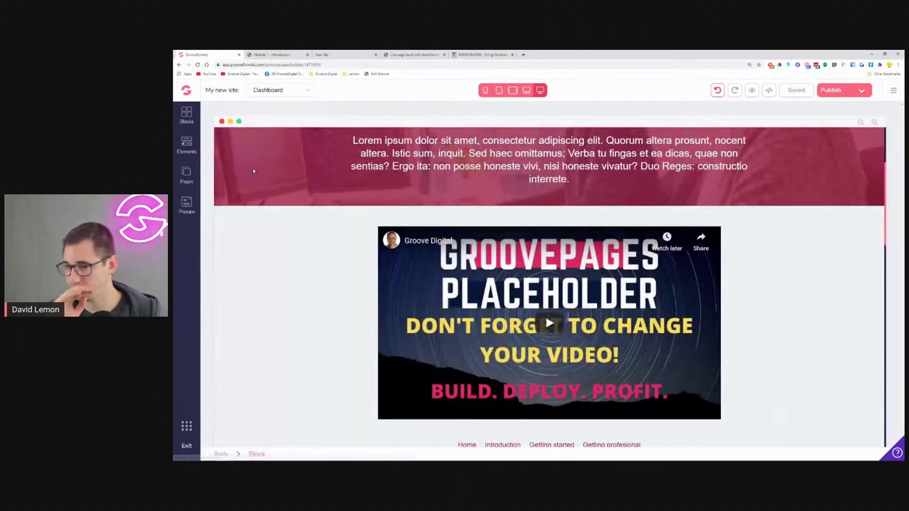
scroll(254, 171, "up", 3)
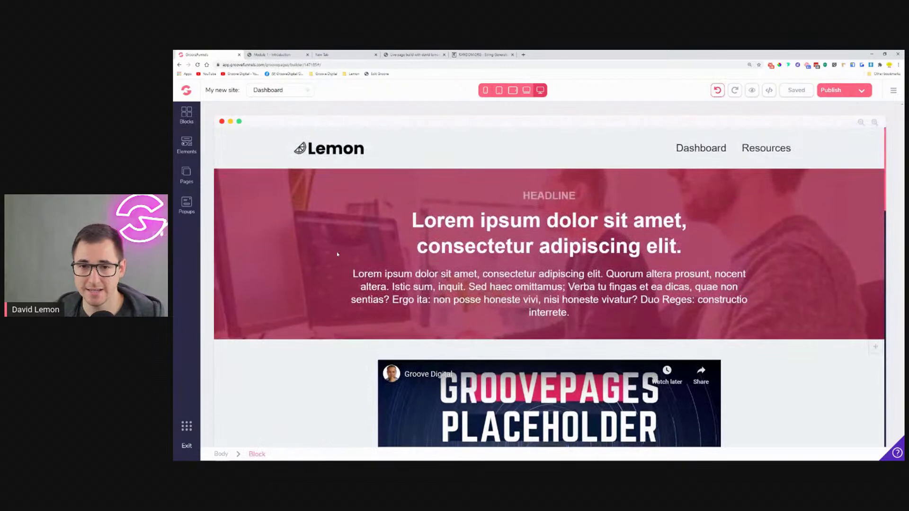
scroll(433, 179, "down", 15)
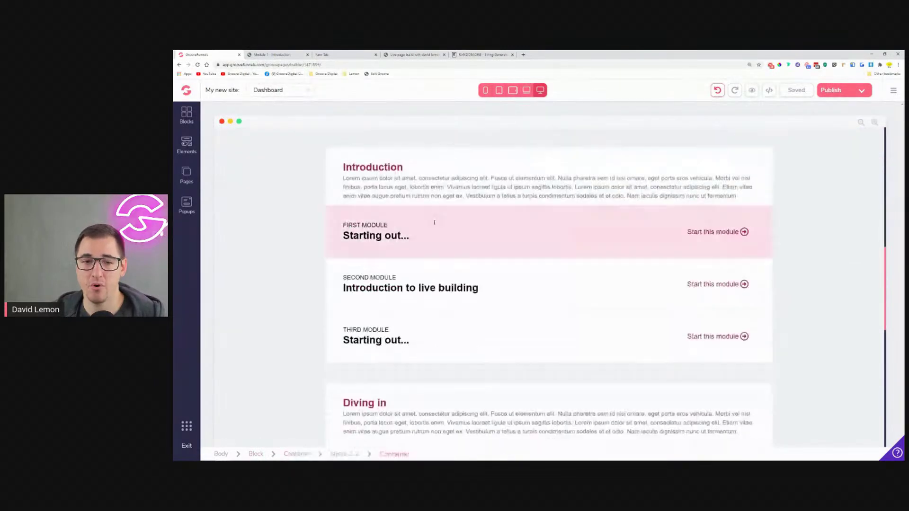
scroll(442, 220, "down", 5)
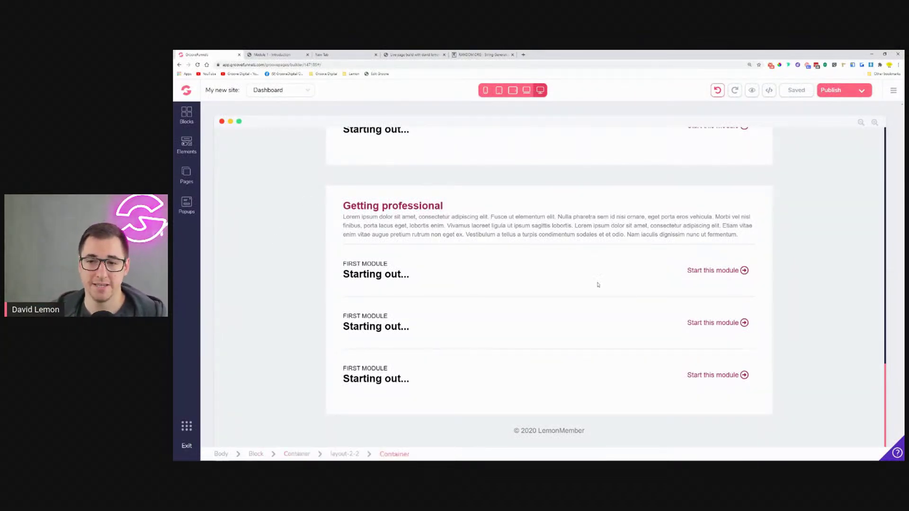
scroll(597, 267, "up", 3)
scroll(547, 298, "up", 10)
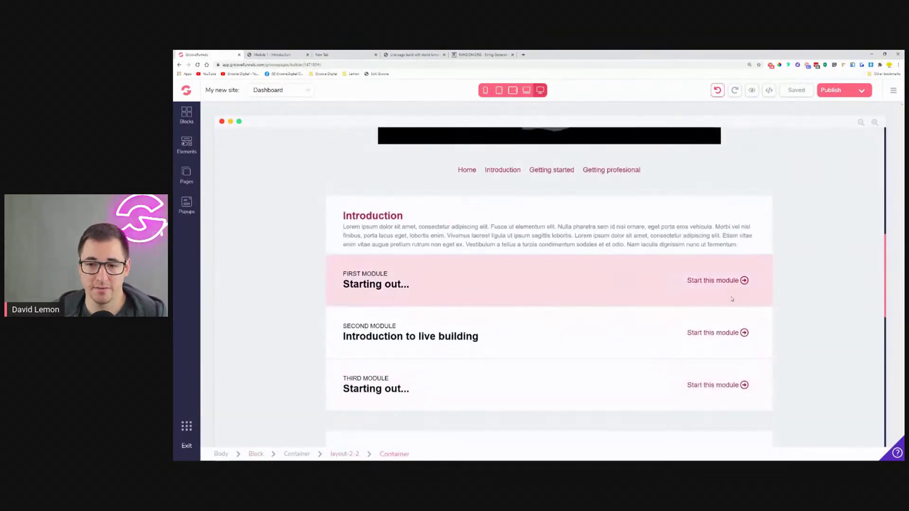
Step: Link the First Module's "Start this module" button in the Introduction section to the Module 1 page, opening in a new tab, and update it
left_click(744, 280)
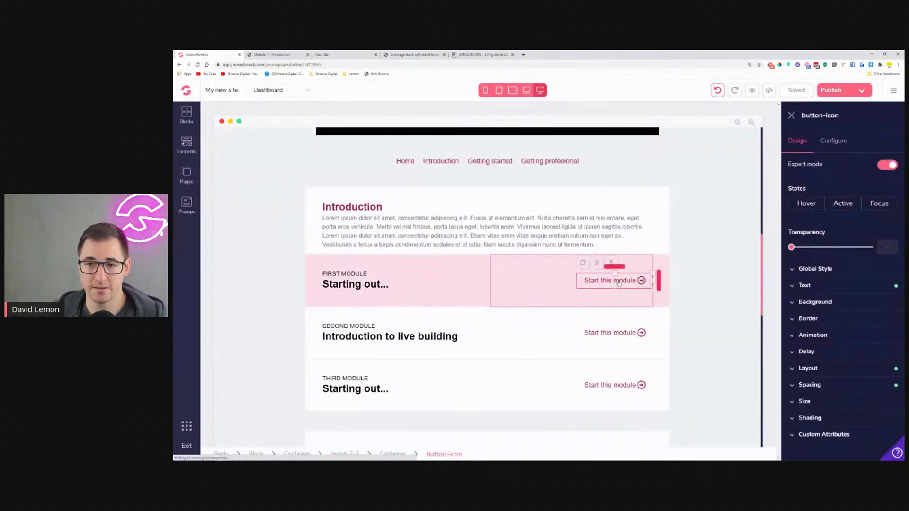
left_click(841, 143)
scroll(831, 335, "down", 2)
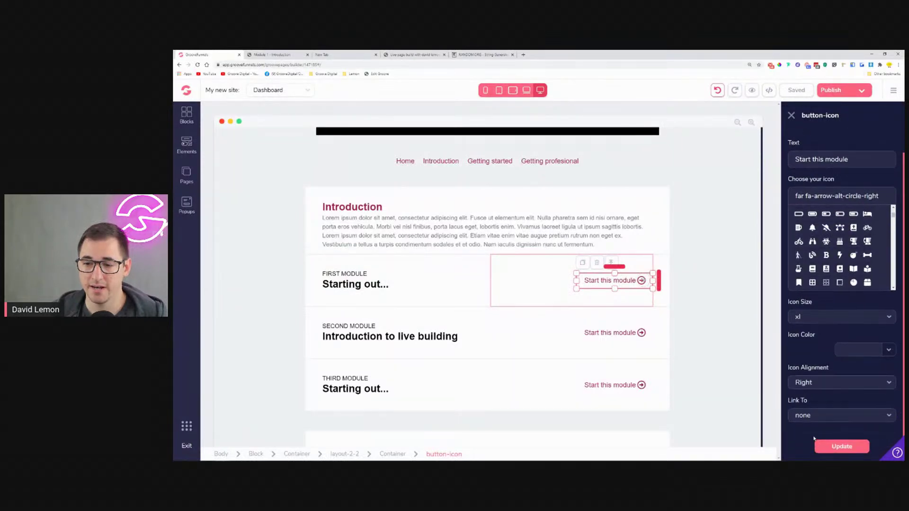
left_click(813, 416)
left_click(814, 401)
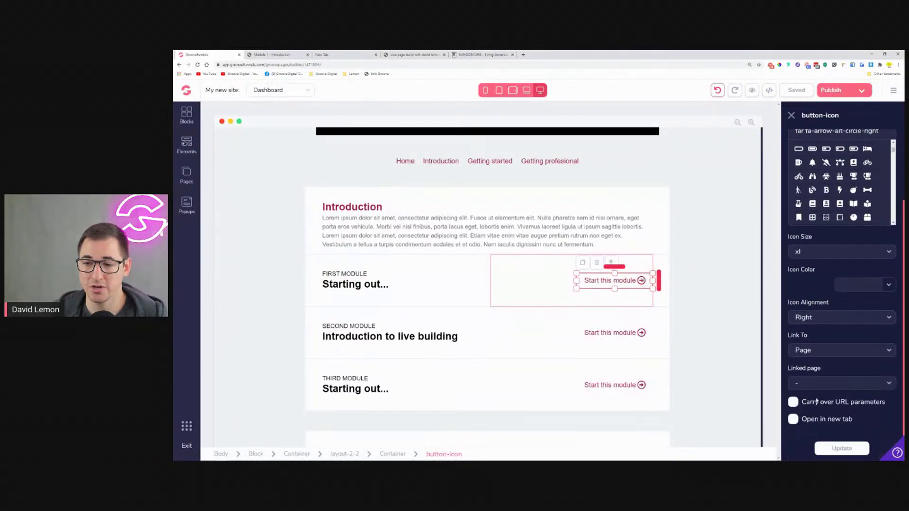
left_click(821, 383)
left_click(811, 428)
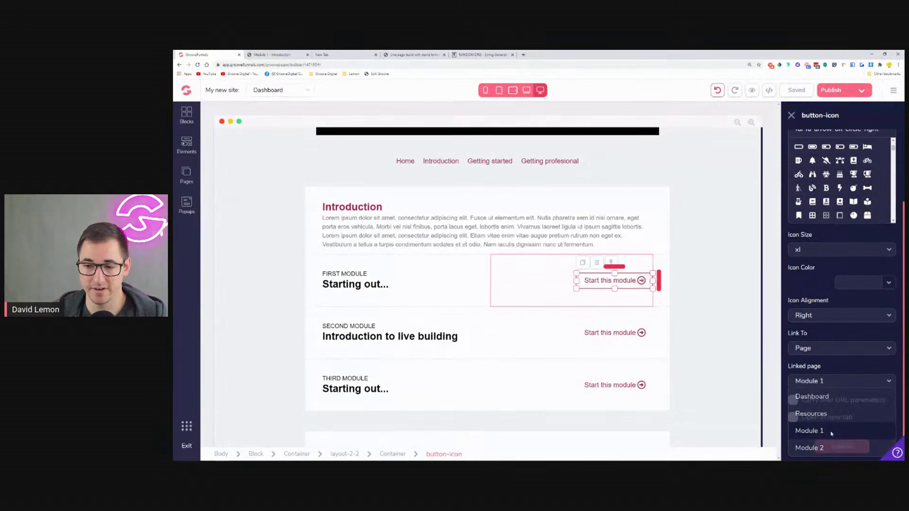
left_click(843, 447)
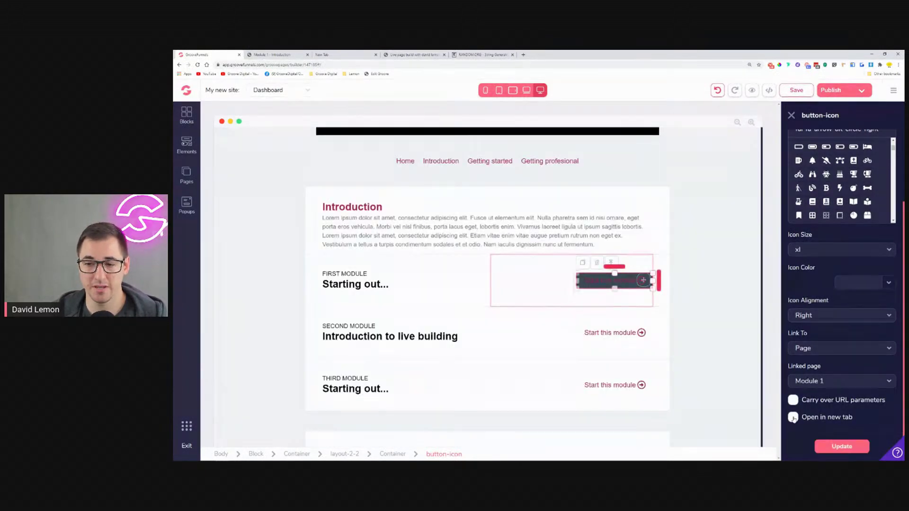
left_click(793, 417)
left_click(842, 447)
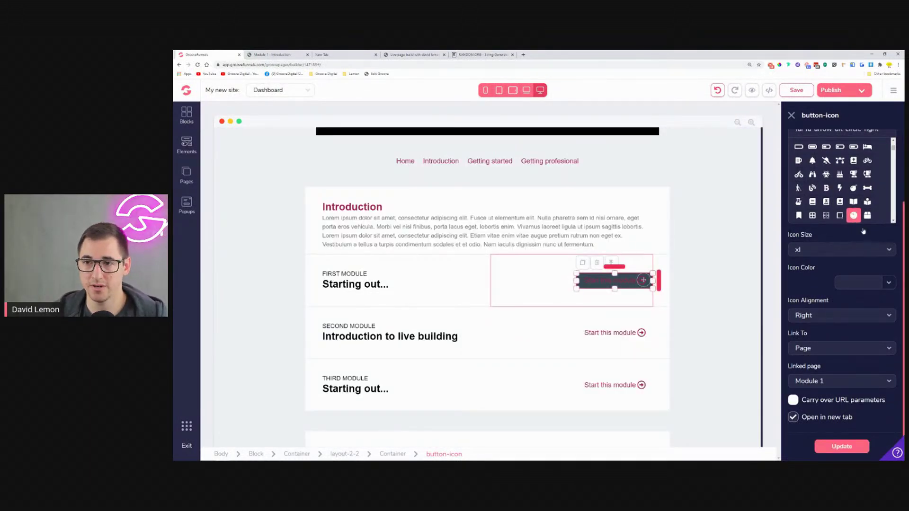
Step: Remove the background colour from the First Module's "Start this module" button
scroll(816, 164, "up", 3)
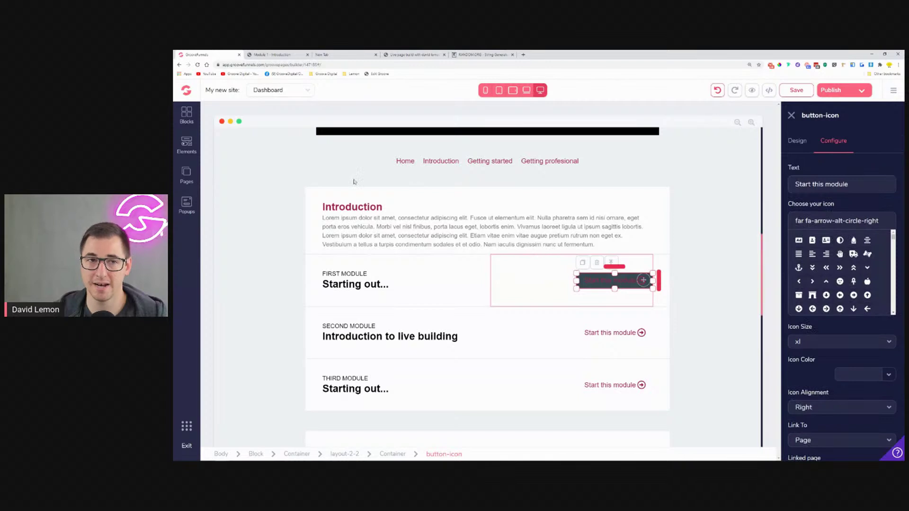
left_click(798, 142)
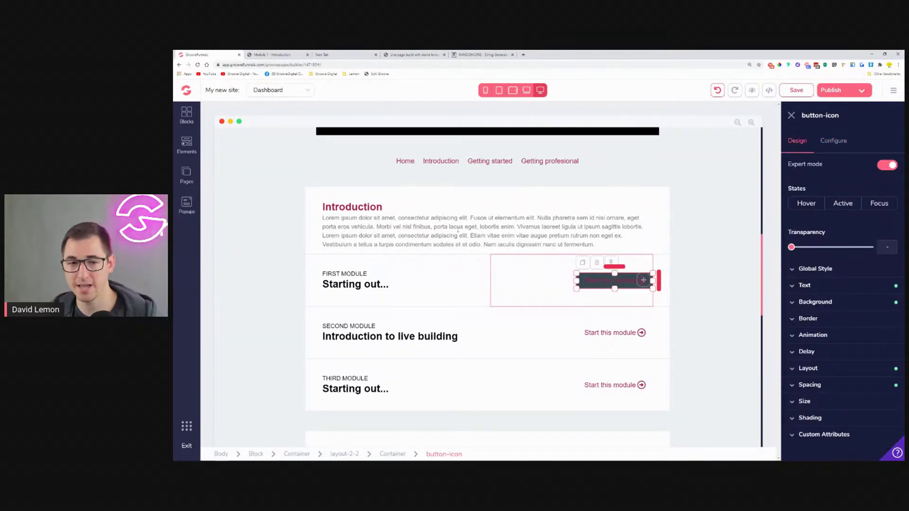
left_click(836, 301)
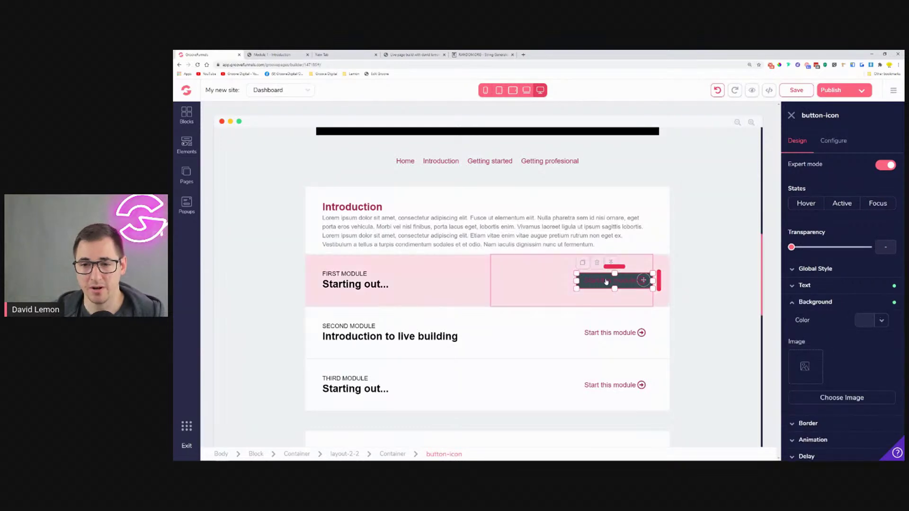
left_click(882, 321)
left_click(793, 344)
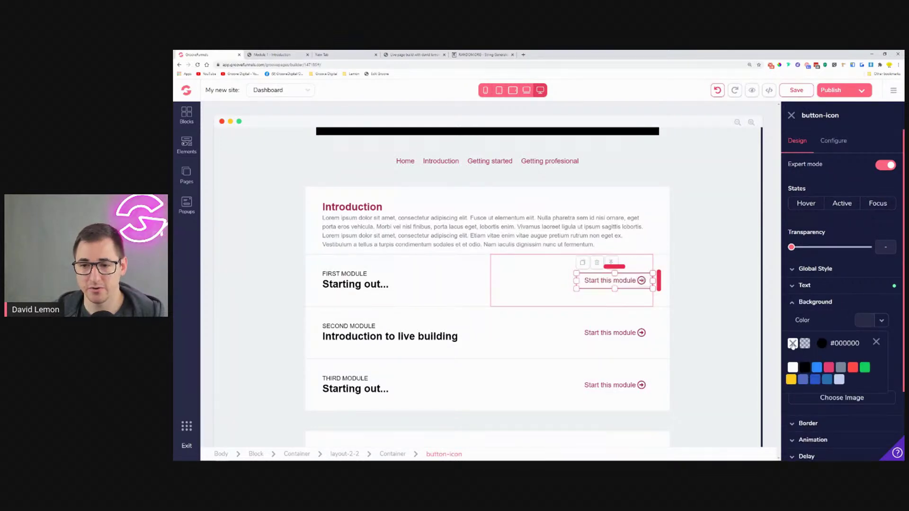
left_click(877, 343)
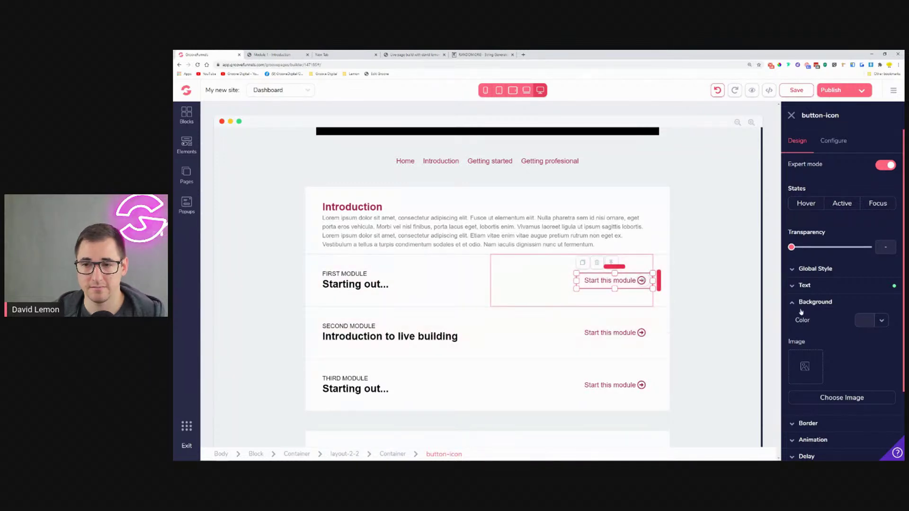
Step: Link the Second Module's "Start this module" button to the Module 2 page, opening in a new tab, and update it
left_click(635, 333)
left_click(833, 141)
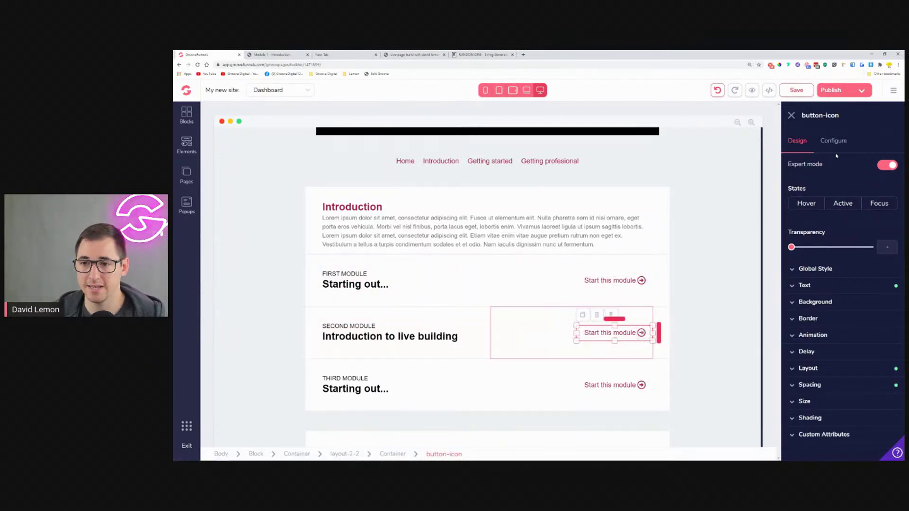
left_click(820, 441)
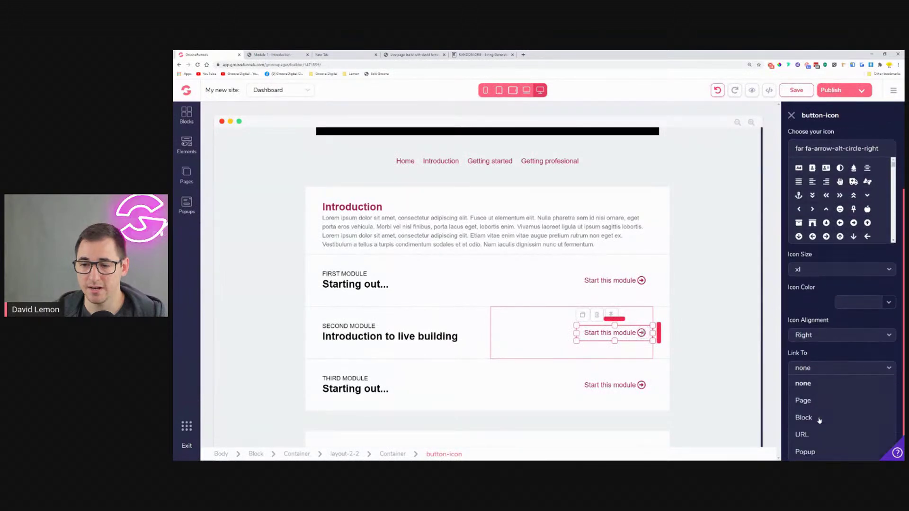
left_click(817, 405)
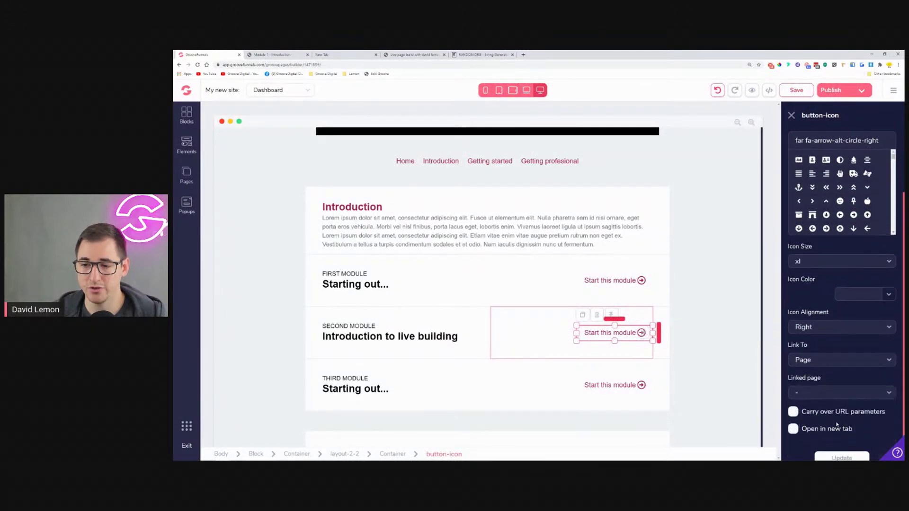
left_click(837, 385)
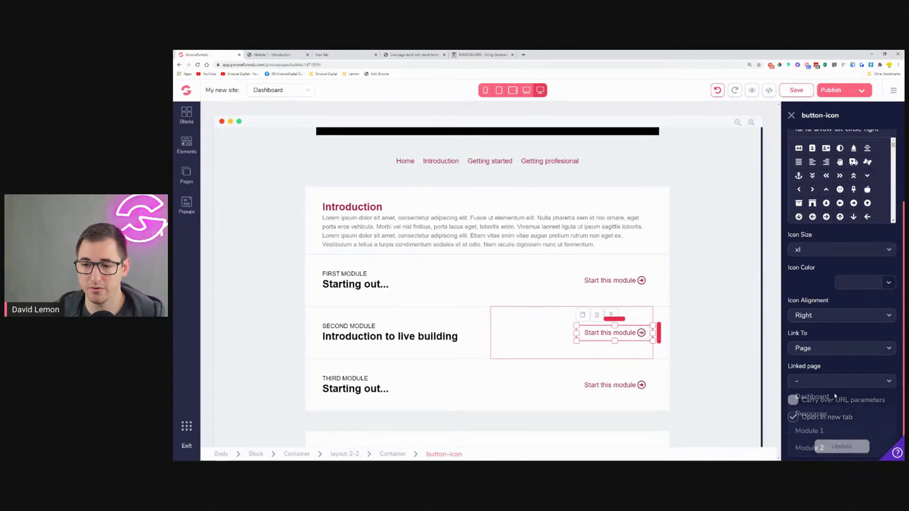
left_click(824, 447)
left_click(842, 447)
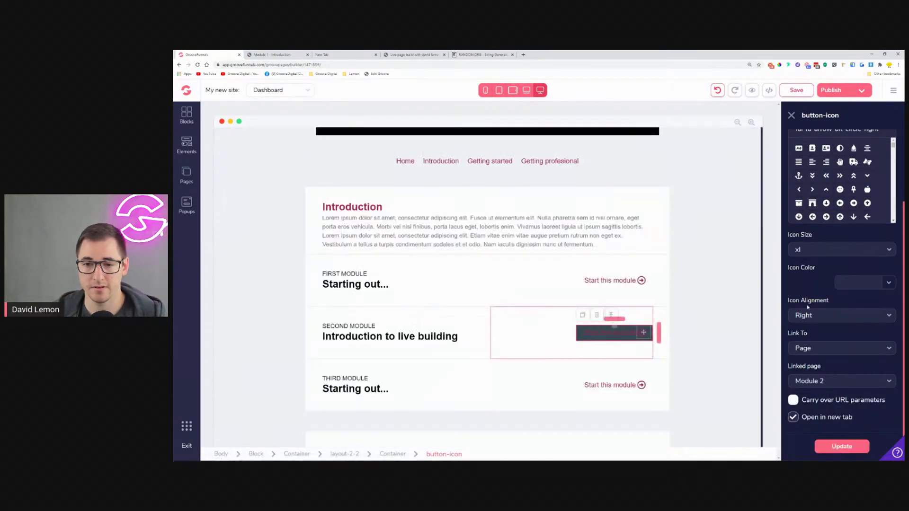
Step: Clear the background colour of the Second Module's "Start this module" button and publish the site
left_click(798, 142)
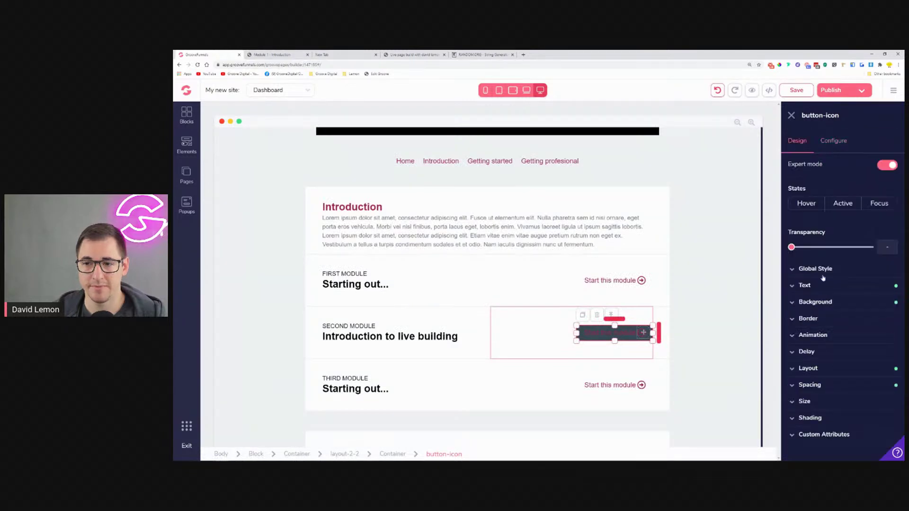
left_click(816, 302)
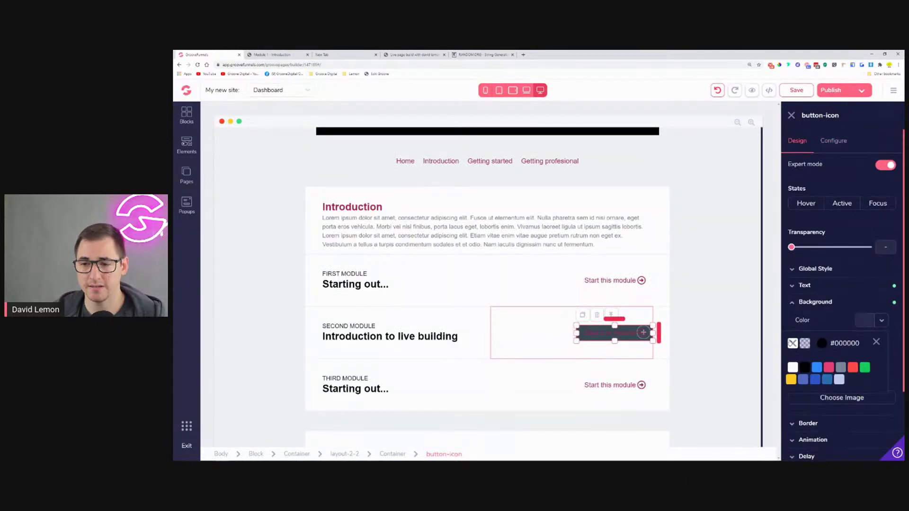
left_click(793, 343)
left_click(876, 343)
left_click(832, 95)
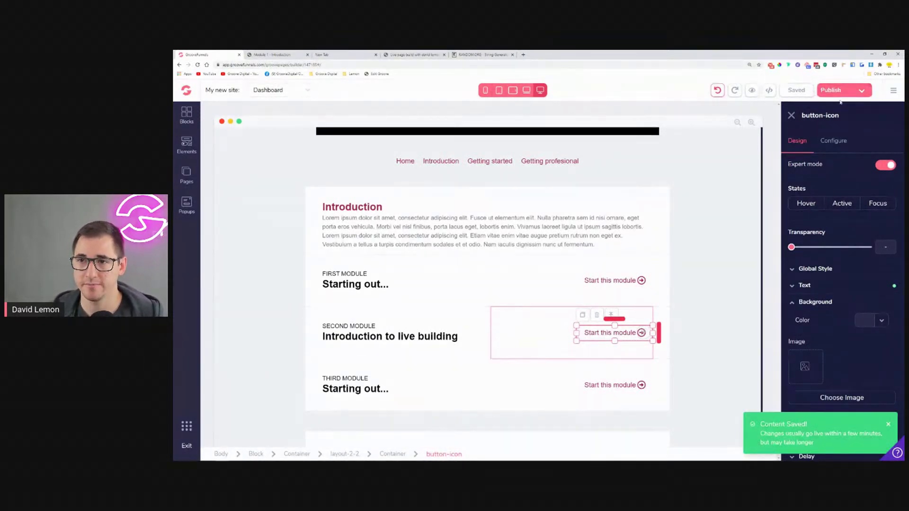
Step: Open the published memberpage site from its publishing settings and review the live Dashboard down to the module list
left_click(861, 97)
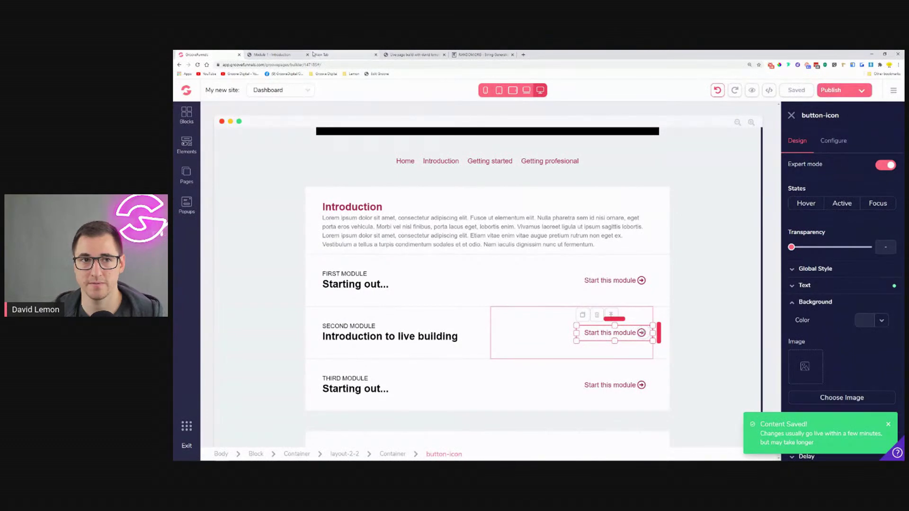
left_click(861, 90)
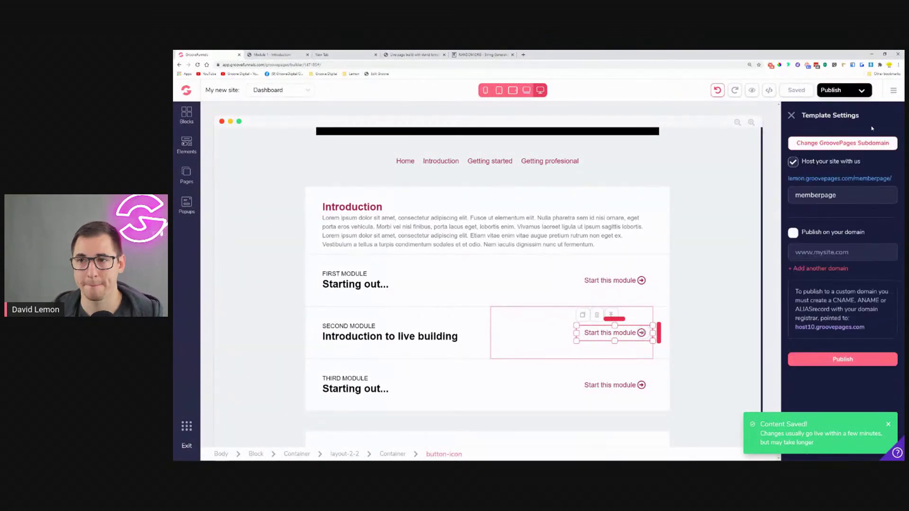
left_click(873, 178)
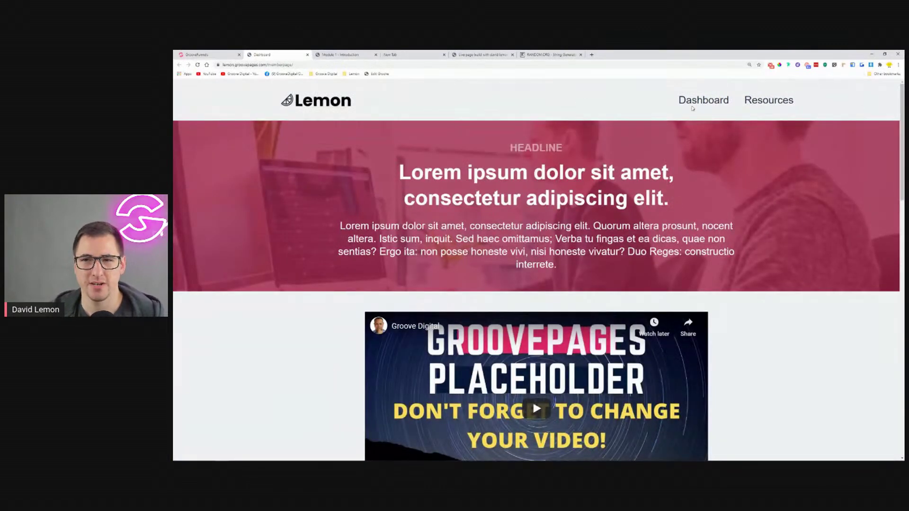
scroll(337, 188, "down", 4)
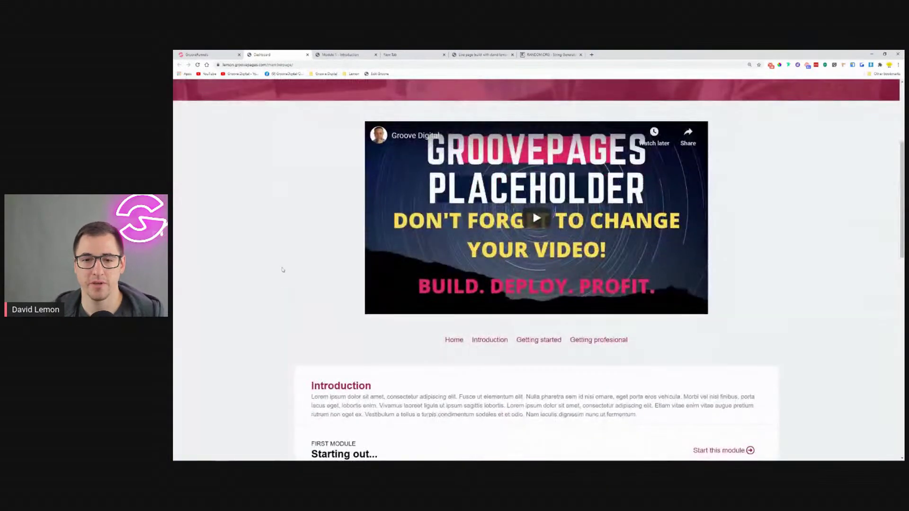
scroll(278, 230, "down", 4)
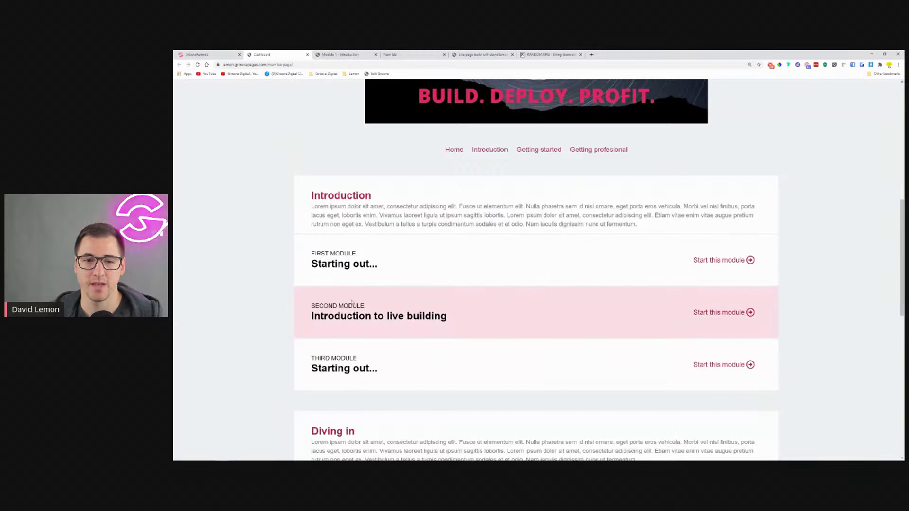
Step: Open the First Module from the live Dashboard and check the Module 1 page's address and content down to the transcription
left_click(741, 261)
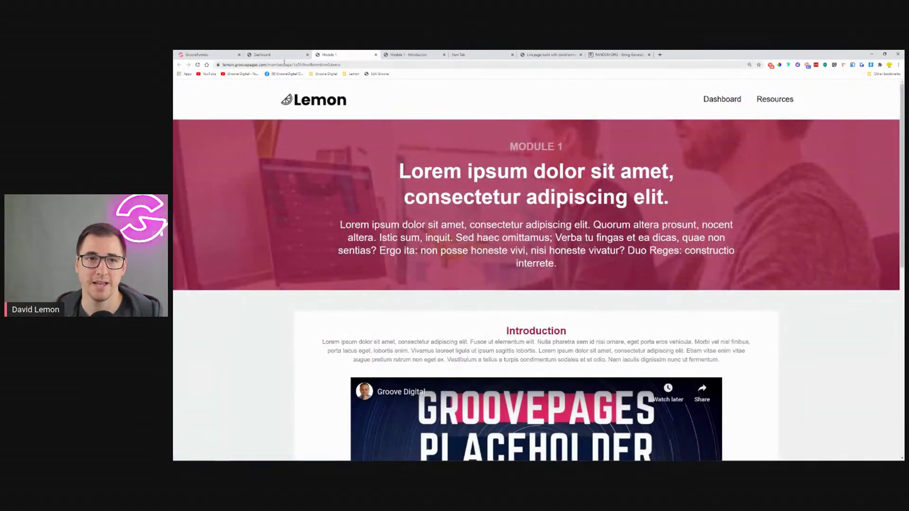
double_click(330, 65)
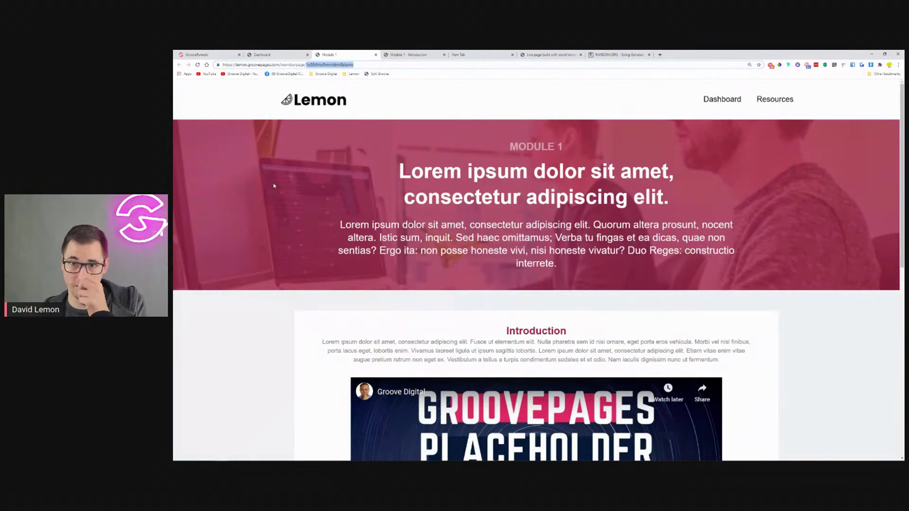
scroll(610, 144, "down", 10)
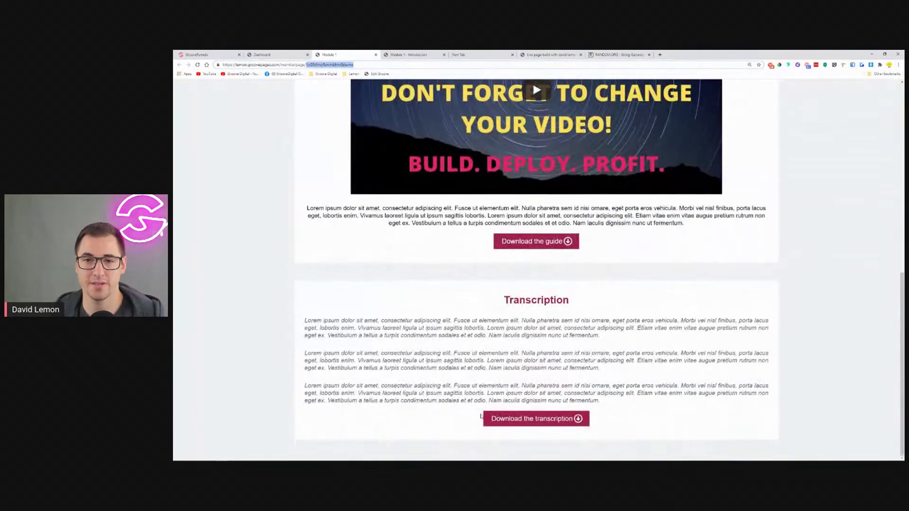
scroll(481, 416, "up", 10)
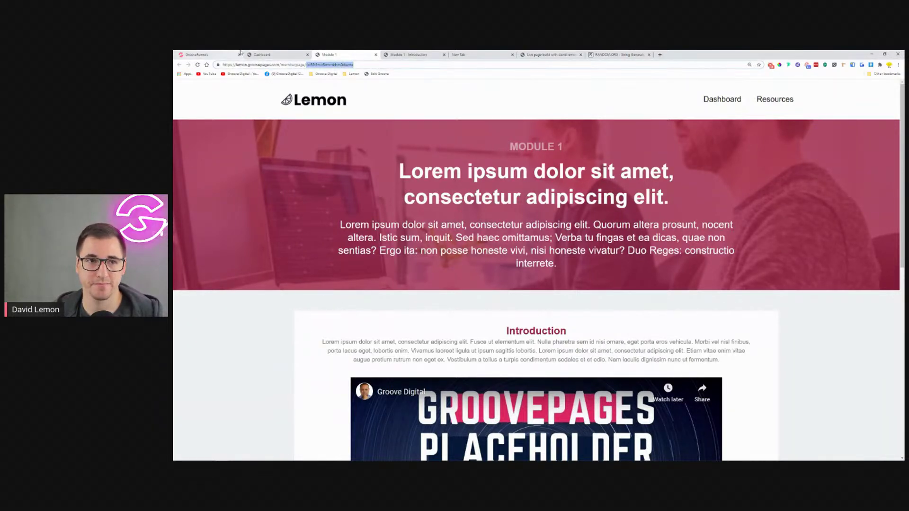
Step: Return to the page builder and insert an empty two-column wireframe block between the hero and Introduction sections of the Module 1 page
left_click(217, 54)
scroll(308, 217, "up", 1)
scroll(309, 217, "up", 2)
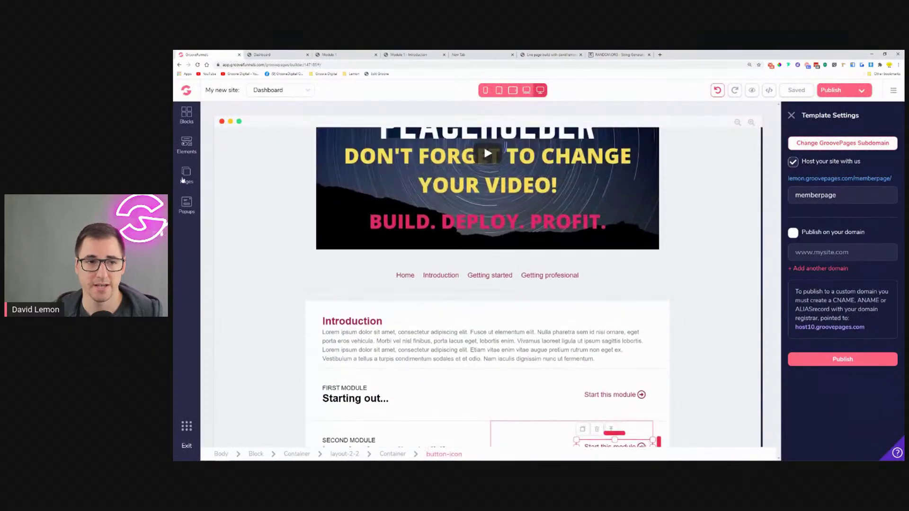
left_click(279, 89)
left_click(279, 137)
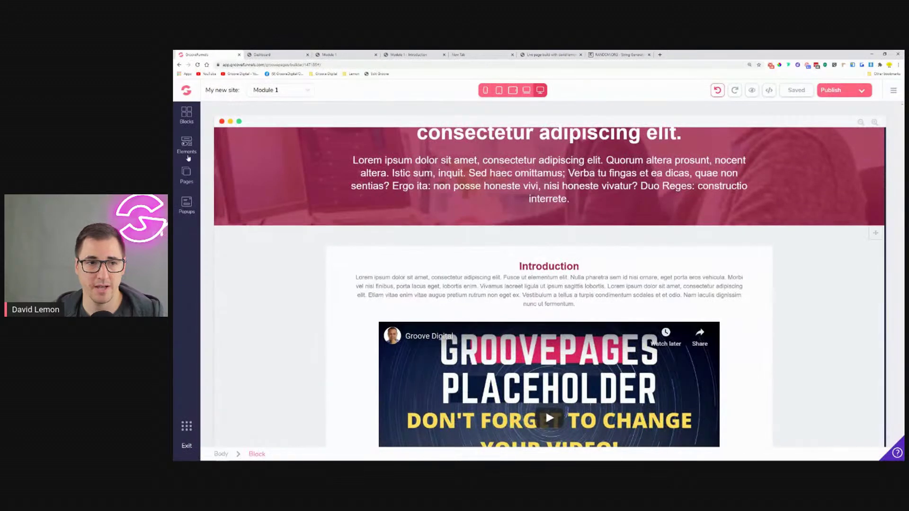
left_click(187, 114)
left_click(279, 141)
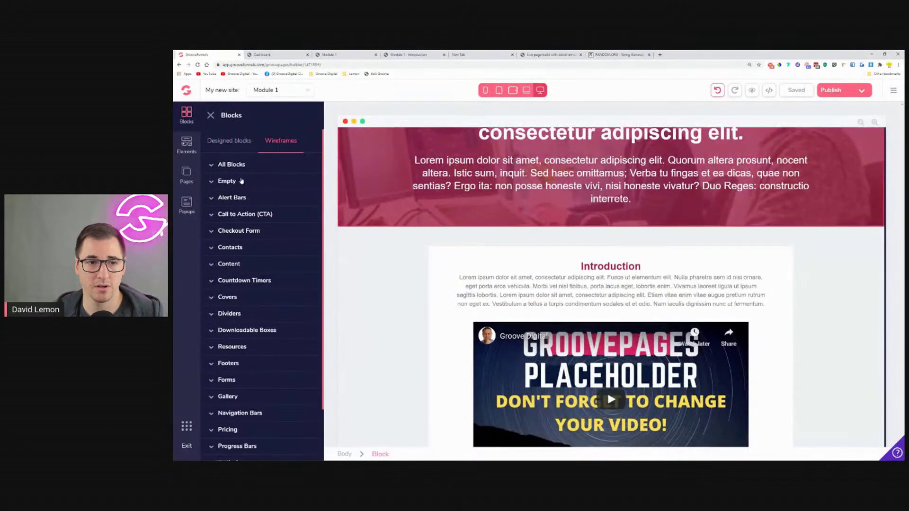
left_click(241, 181)
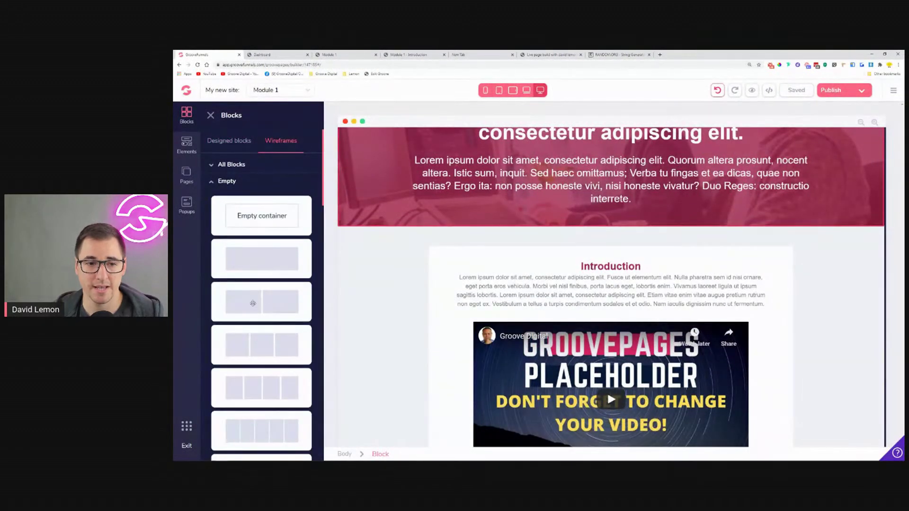
left_click_drag(252, 303, 538, 306)
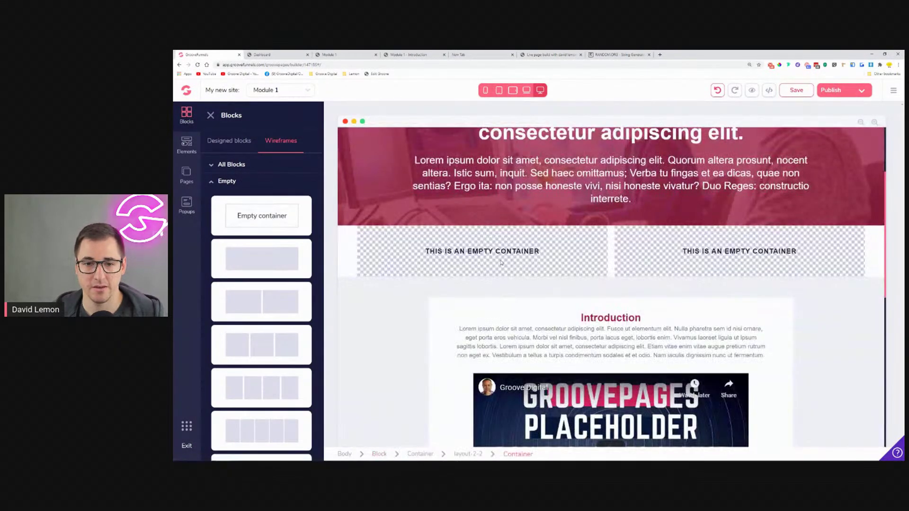
Step: Align the left empty container's content to the centre on the secondary axis and to the start on the primary axis
left_click(473, 256)
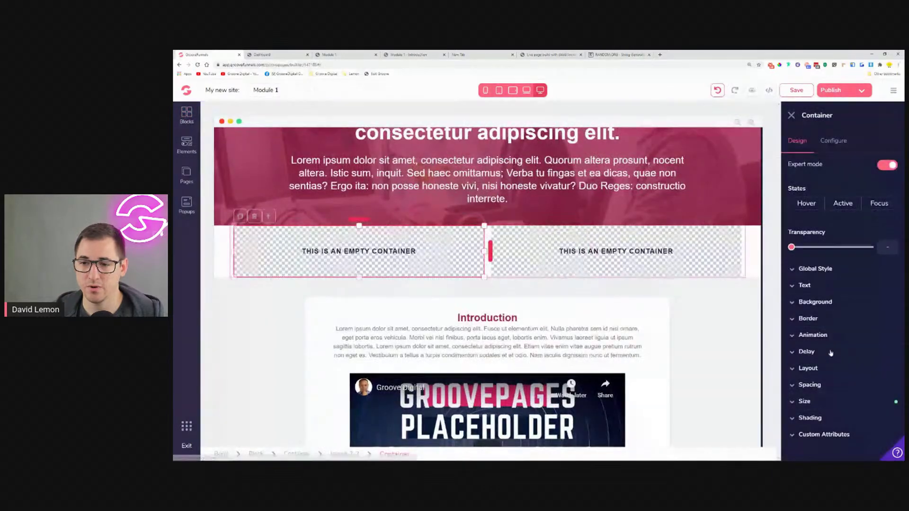
left_click(832, 369)
scroll(858, 383, "down", 2)
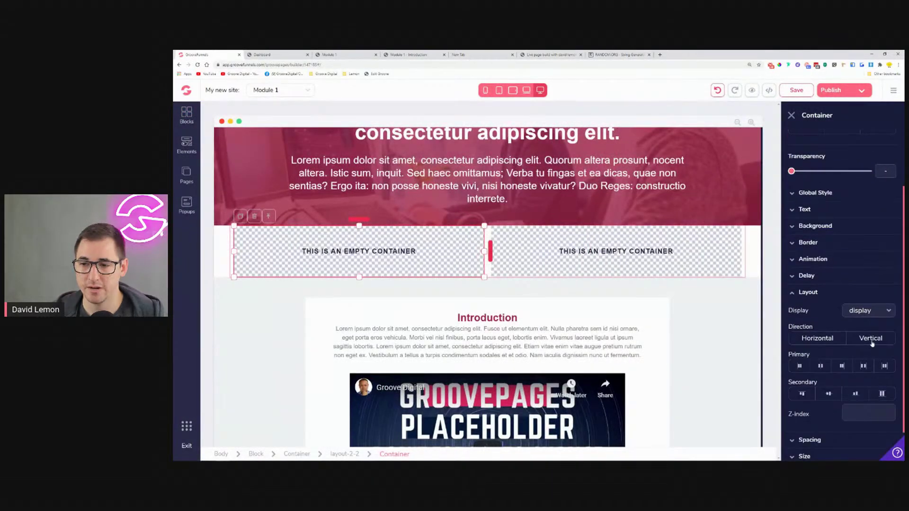
left_click(829, 394)
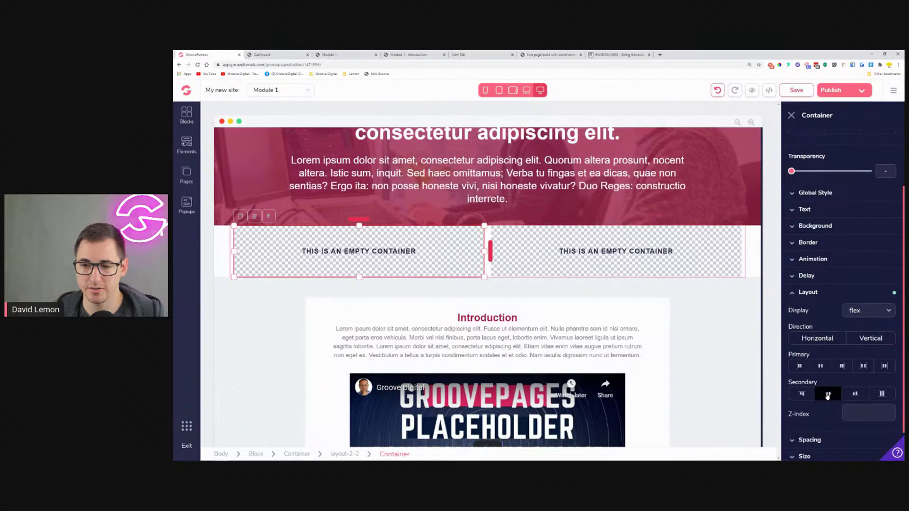
left_click(799, 367)
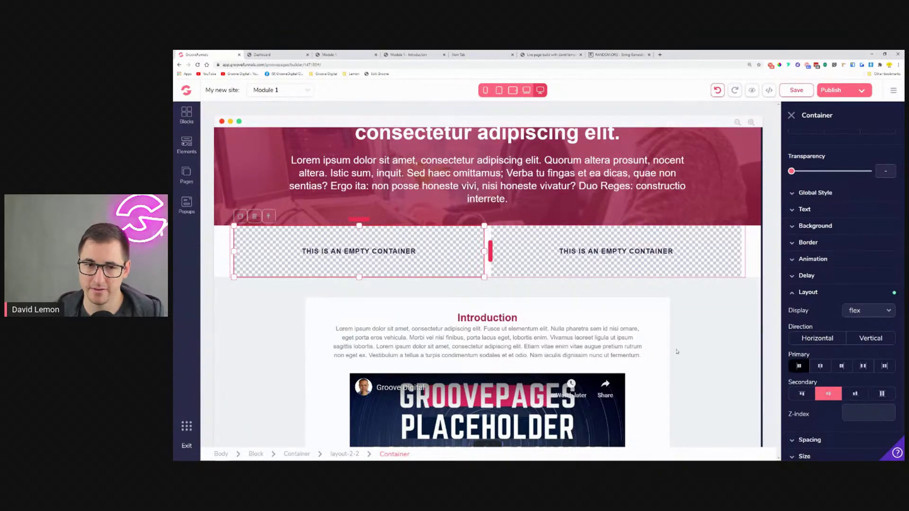
Step: Align the right empty container's content to the centre on the secondary axis and to the end on the primary axis
left_click(616, 255)
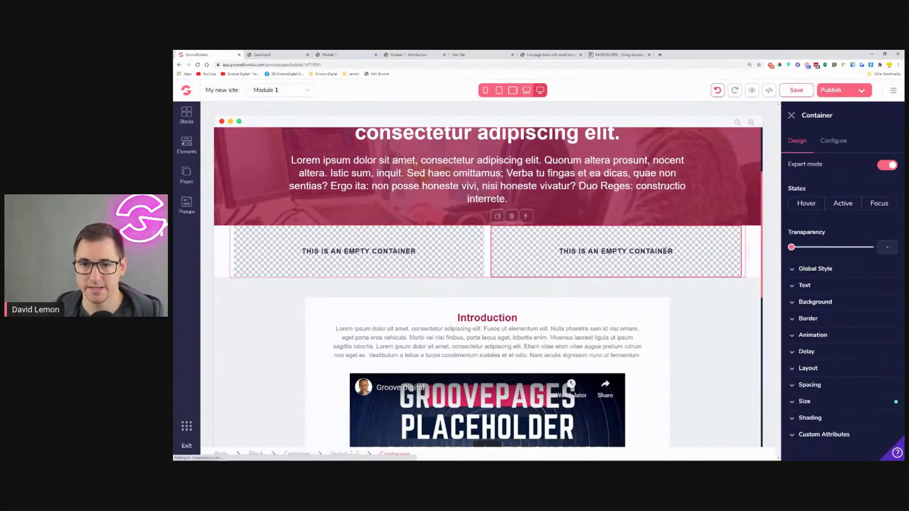
scroll(824, 377, "down", 3)
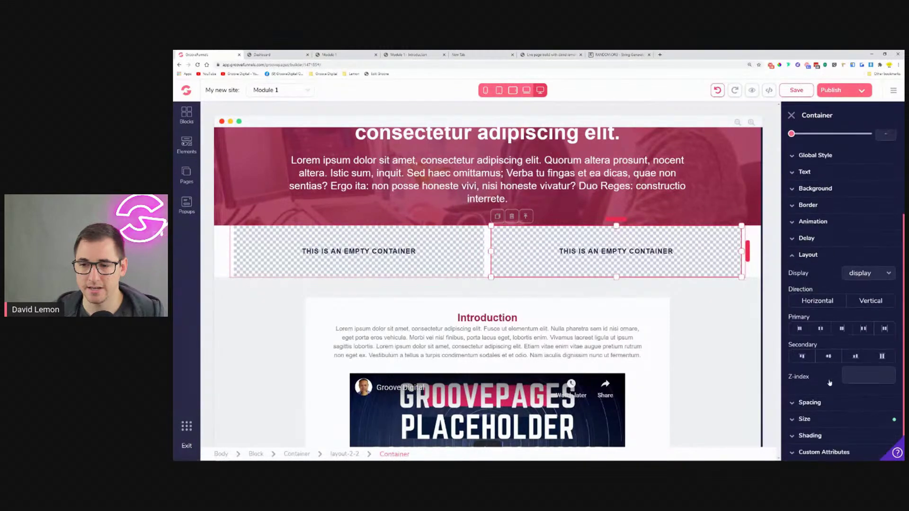
left_click(832, 360)
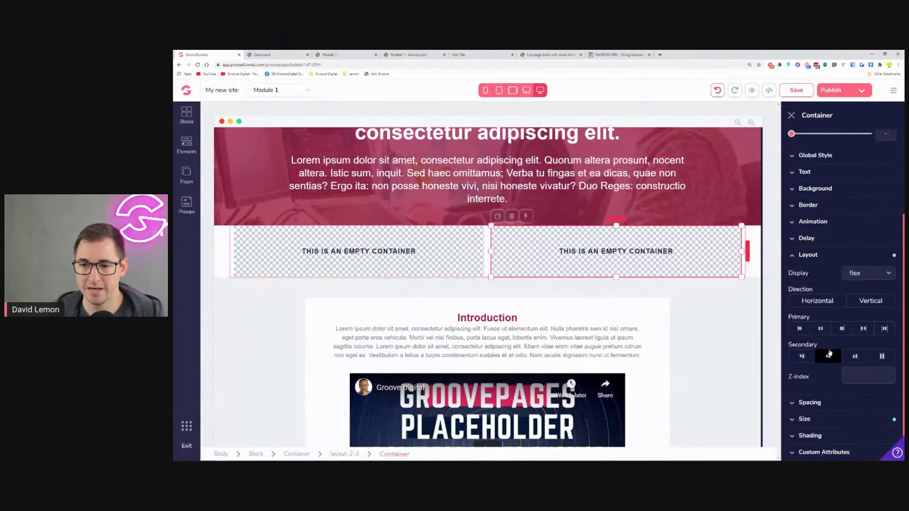
left_click(843, 329)
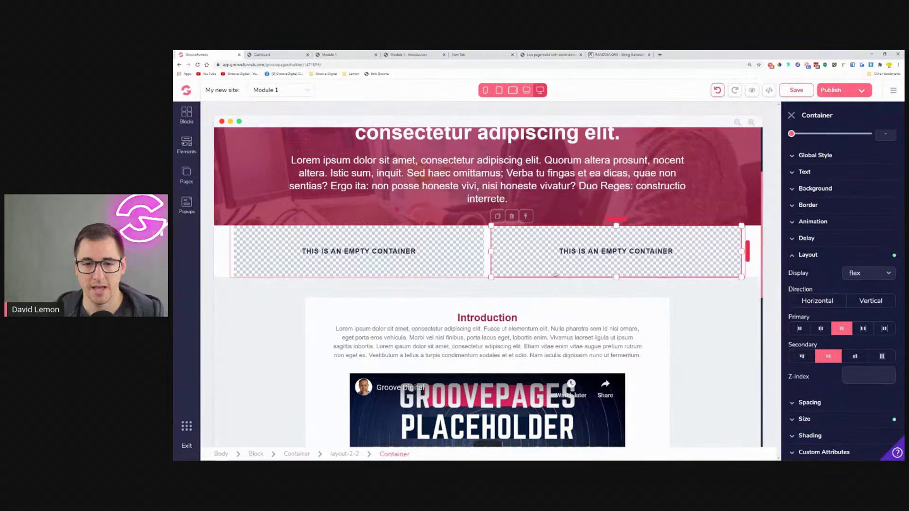
Step: Set the left and right padding of the two-column layout to 0
left_click(346, 454)
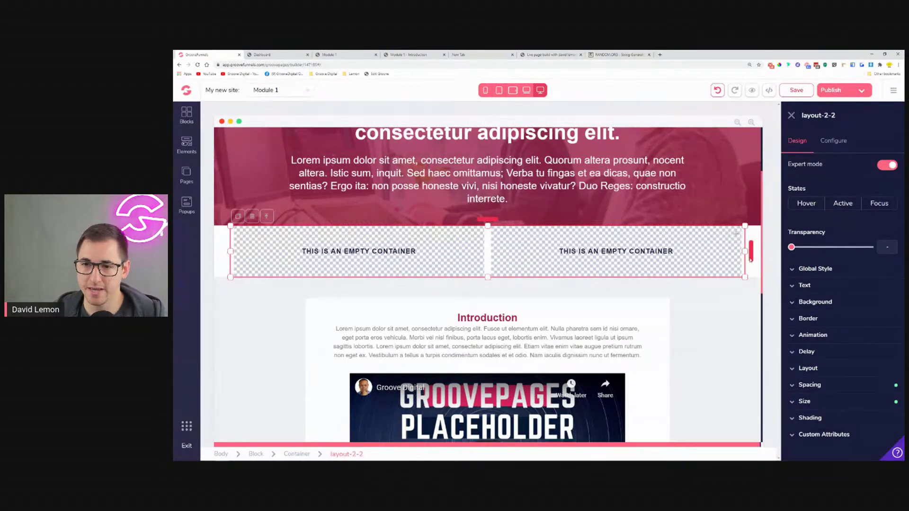
left_click(828, 386)
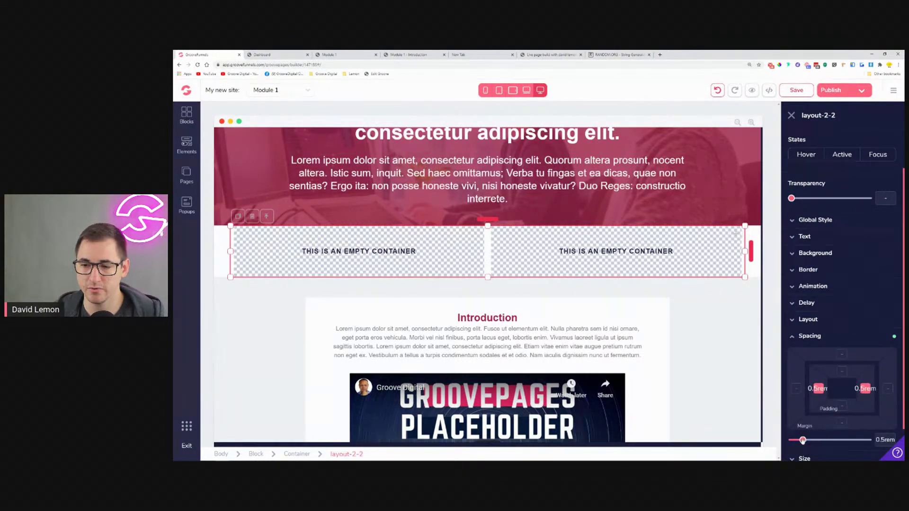
left_click_drag(803, 441, 796, 440)
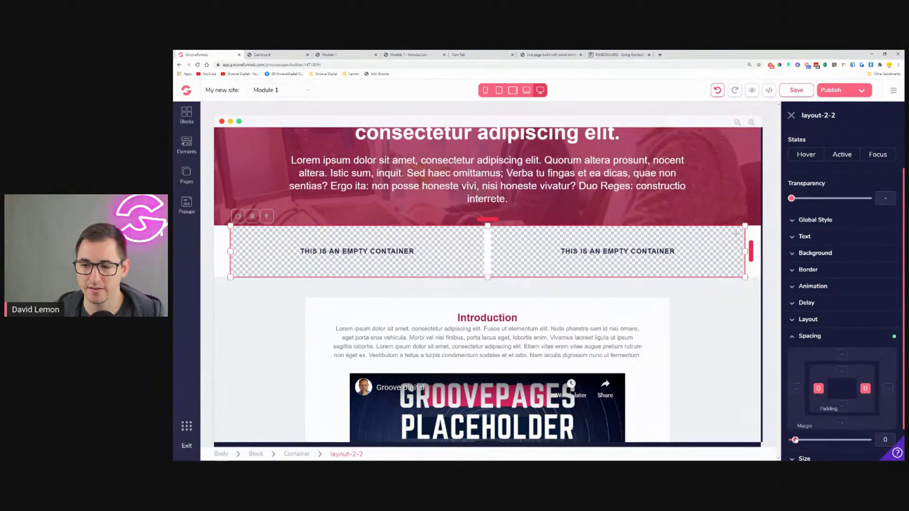
left_click(816, 338)
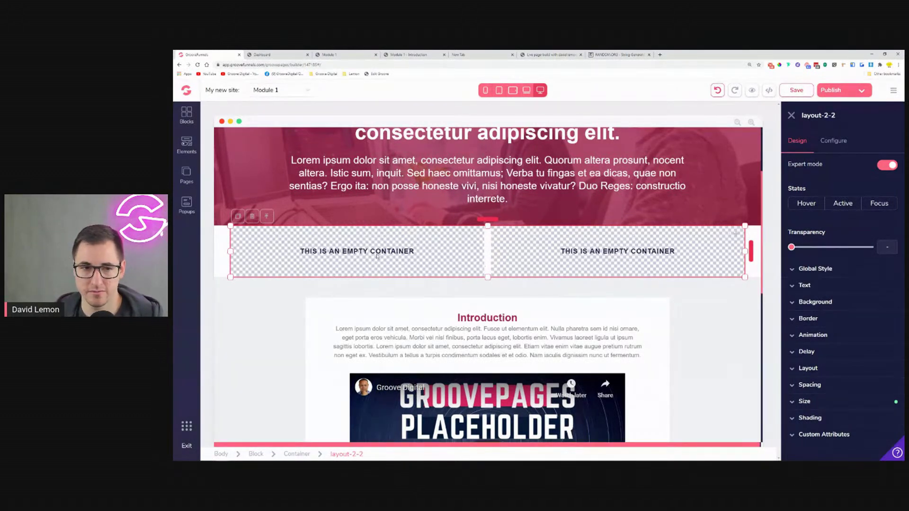
Step: Set the container around the two-column layout to a vertical direction with centred secondary alignment
left_click(302, 455)
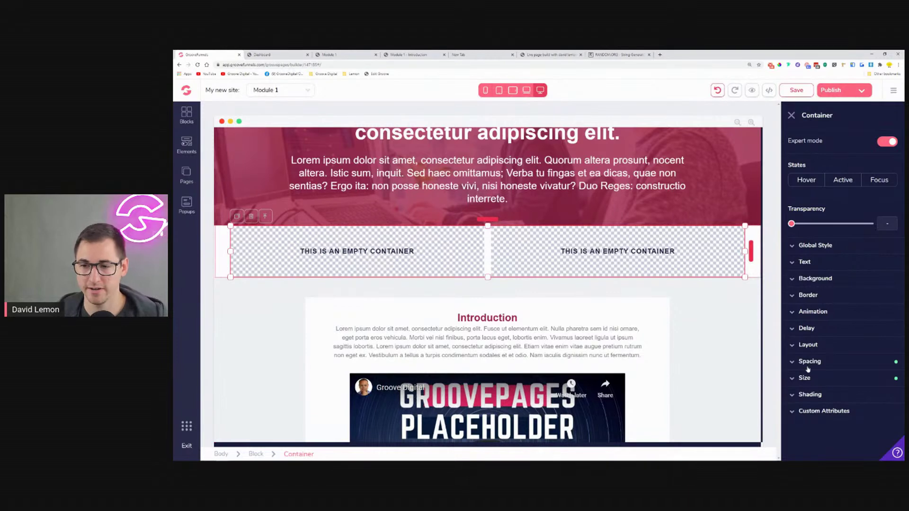
left_click(814, 345)
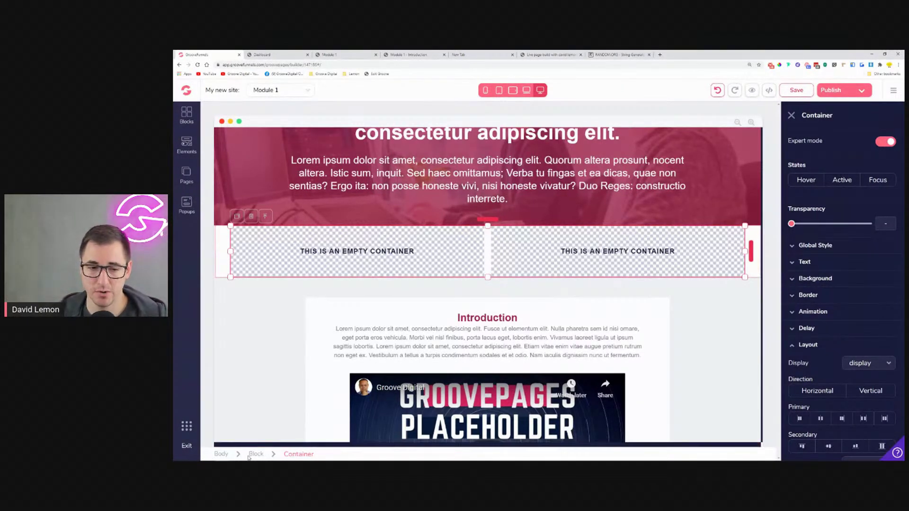
scroll(850, 377, "down", 2)
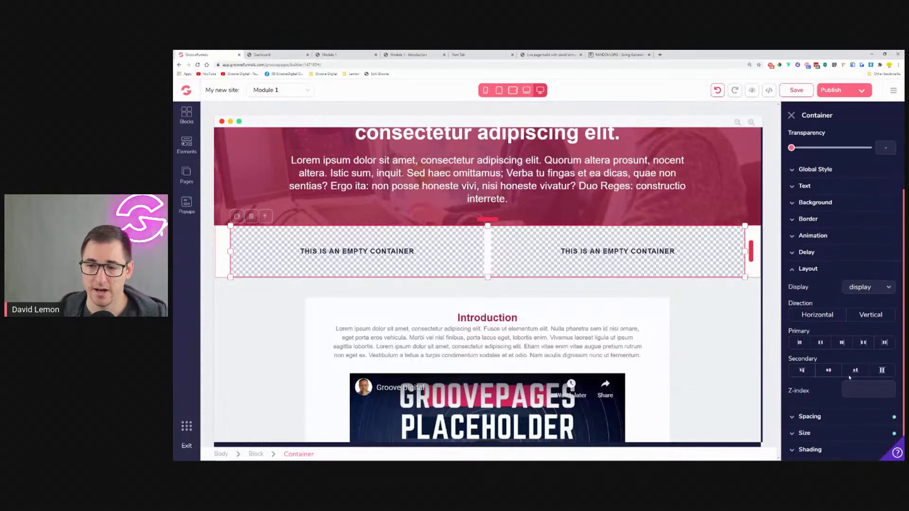
left_click(870, 321)
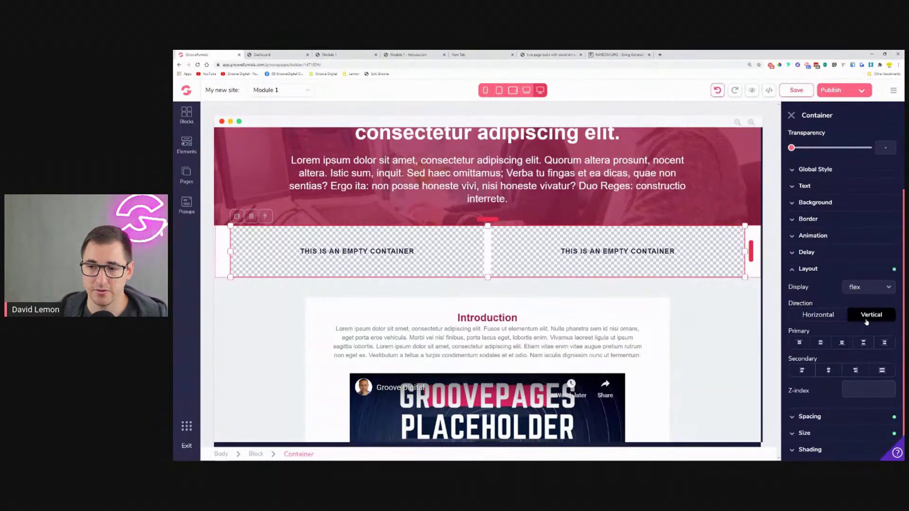
left_click(832, 372)
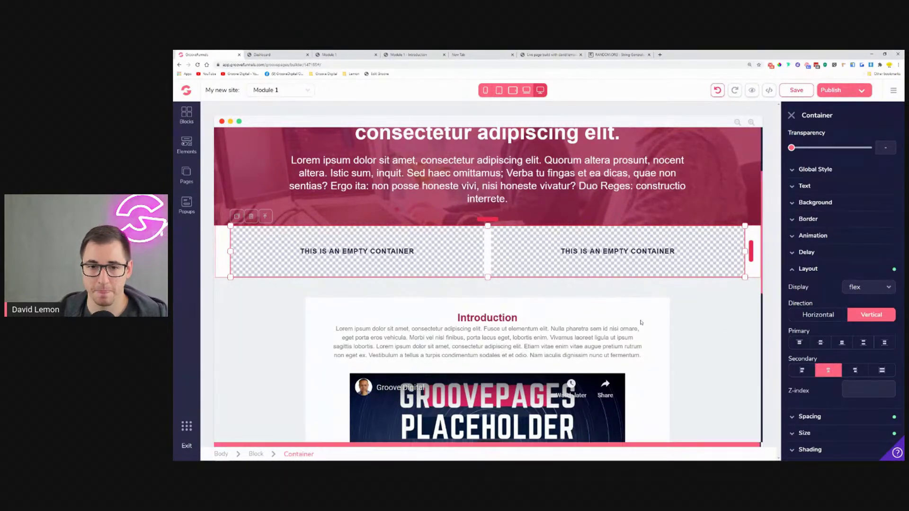
Step: Set the two-column layout's width to 75% relative to its parent
left_click(491, 254)
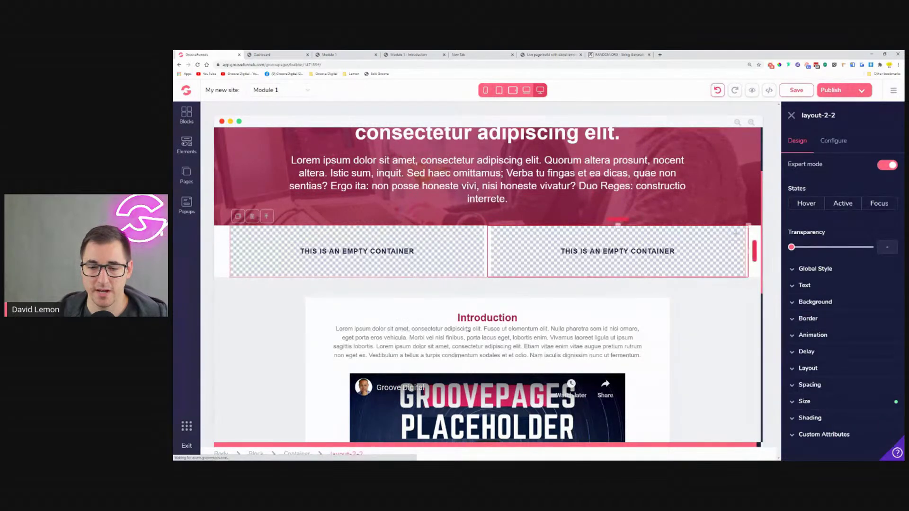
left_click(827, 399)
scroll(826, 411, "down", 3)
left_click_drag(868, 378, 844, 379)
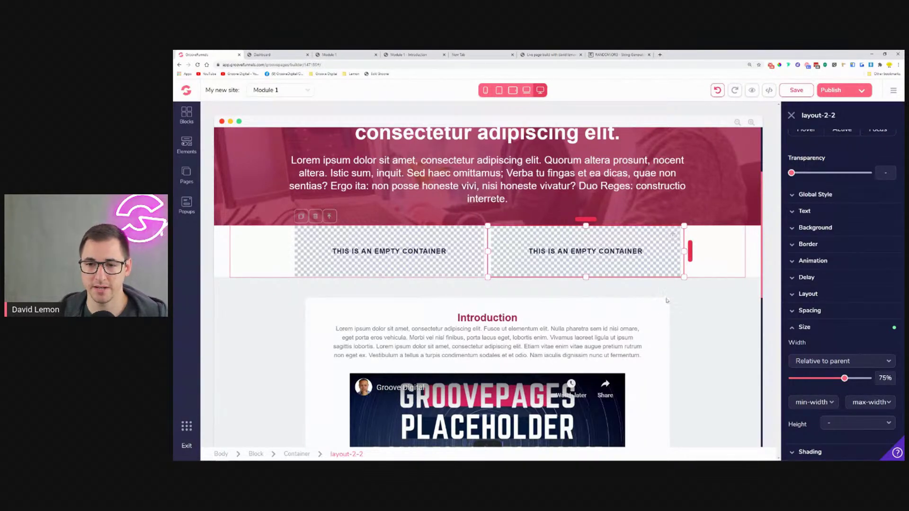
Step: Set the background colour of the two-column block to the light grey #F0F2F4
left_click(265, 251)
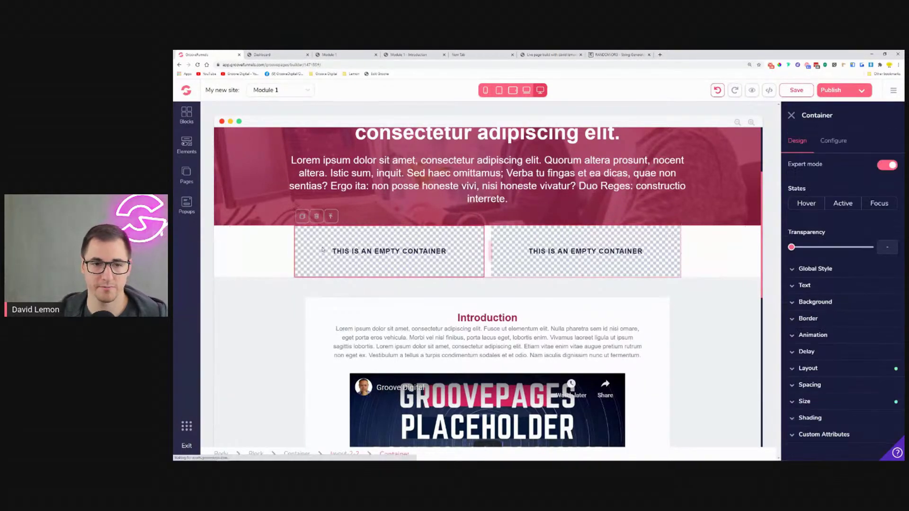
left_click(226, 253)
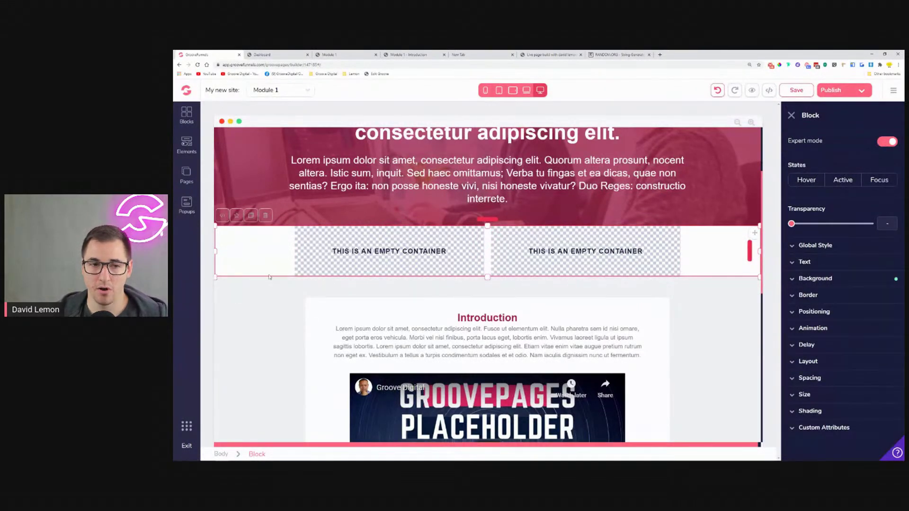
left_click(816, 278)
left_click(881, 297)
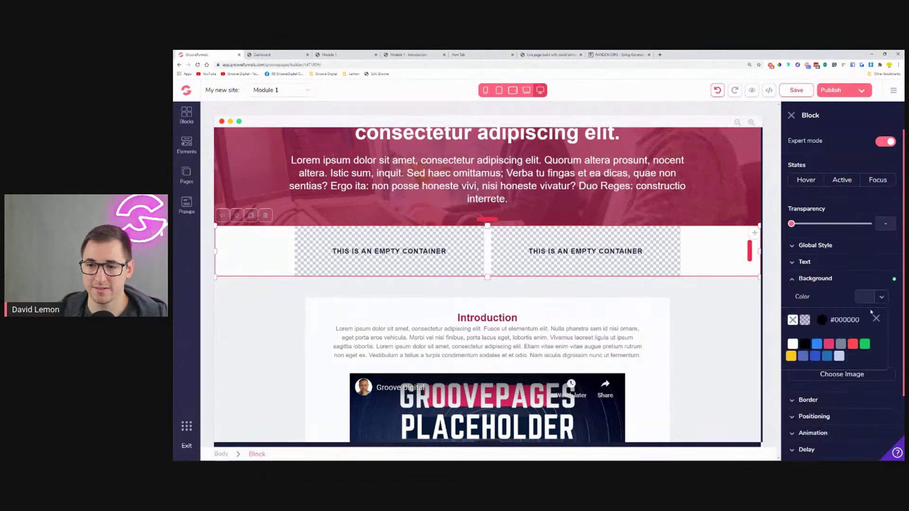
mouse_move(845, 346)
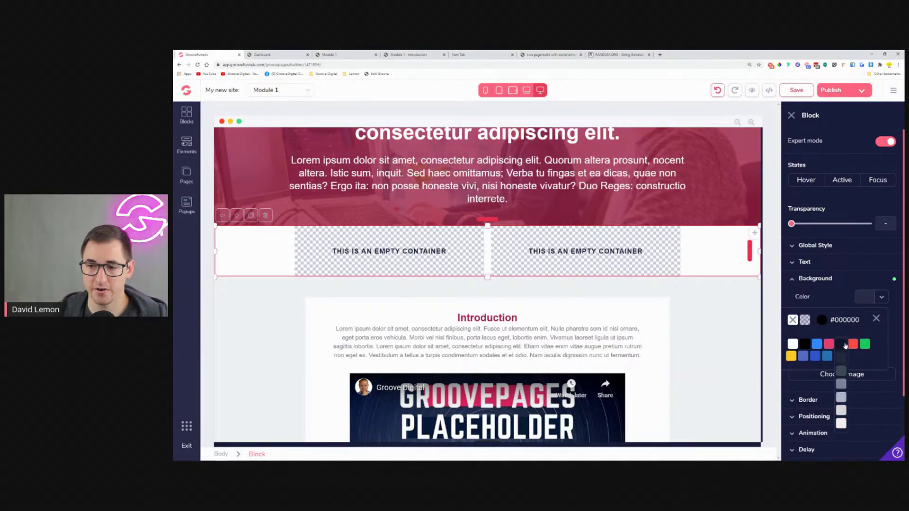
left_click(841, 419)
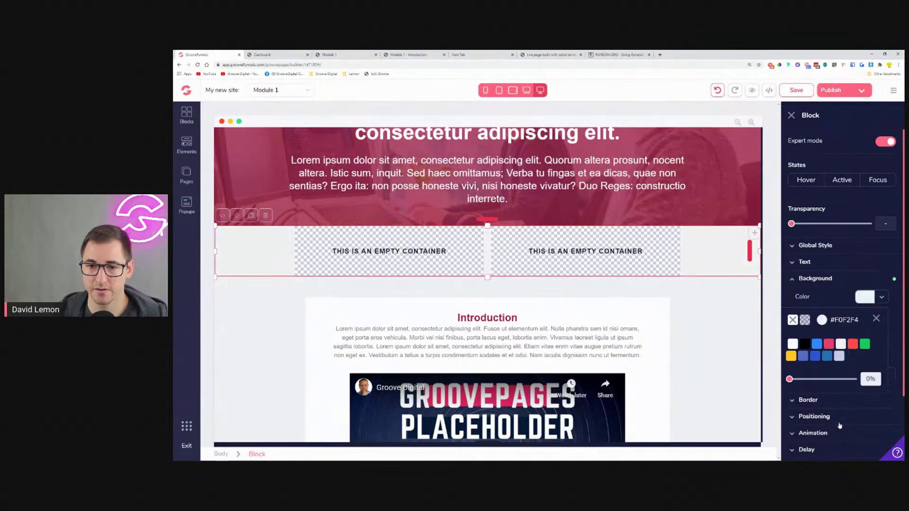
Step: Add a Text Link element to the left empty container of the two-column layout
left_click(187, 143)
scroll(272, 274, "down", 10)
scroll(273, 275, "down", 5)
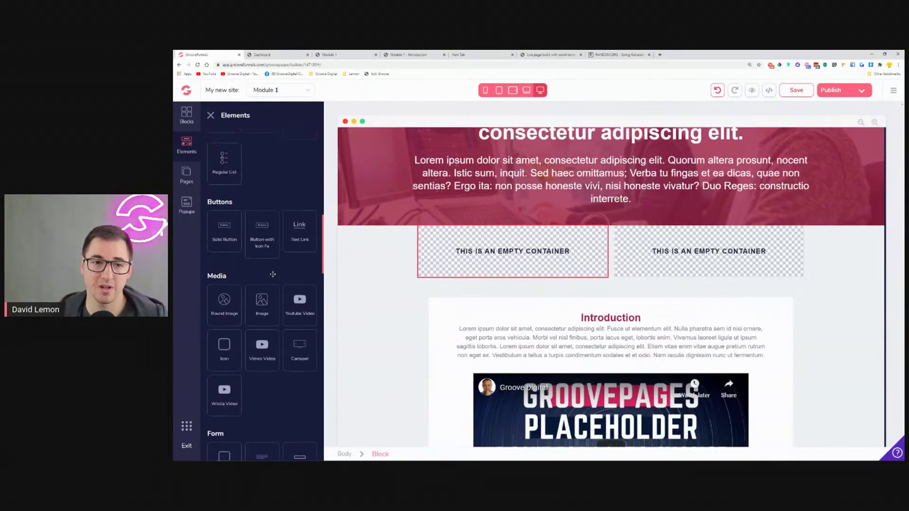
scroll(273, 275, "up", 2)
left_click_drag(299, 256, 449, 263)
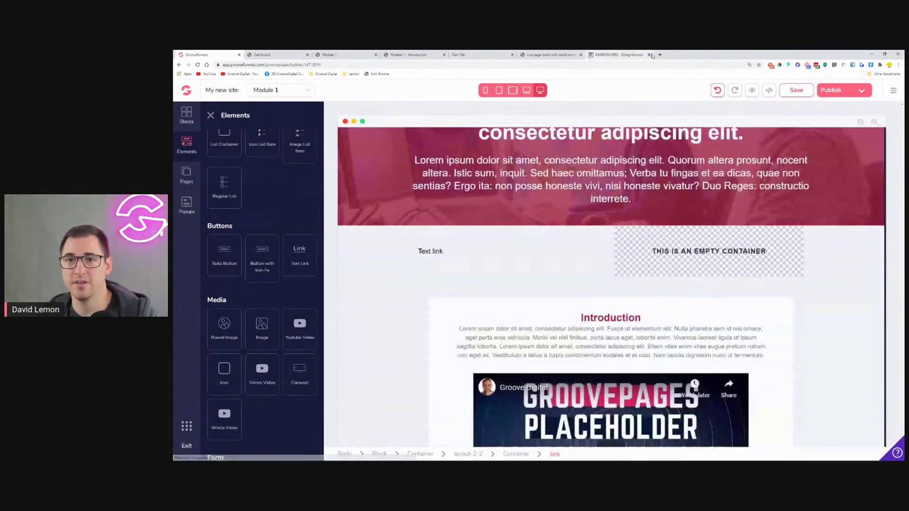
Step: Search Google for "text symbols" in a new browser tab and open the coolsymbol.com result
left_click(660, 54)
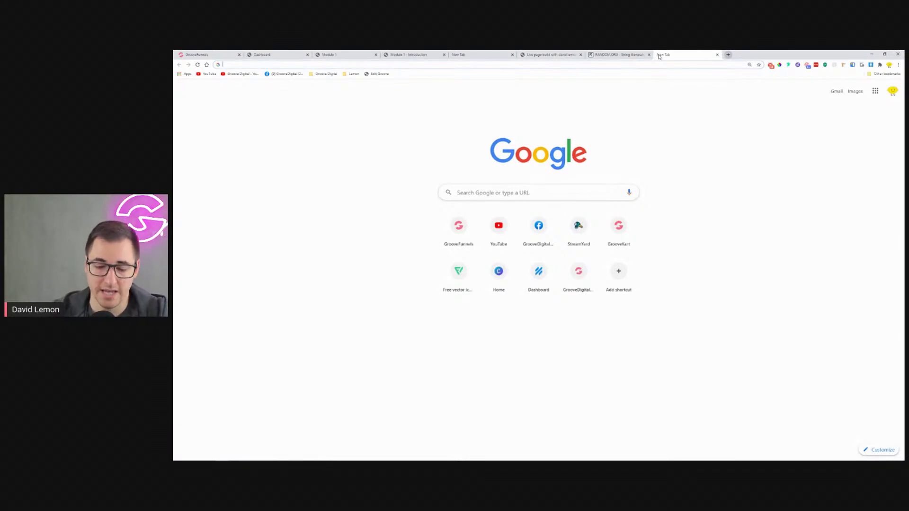
type("text symbols")
key("Return")
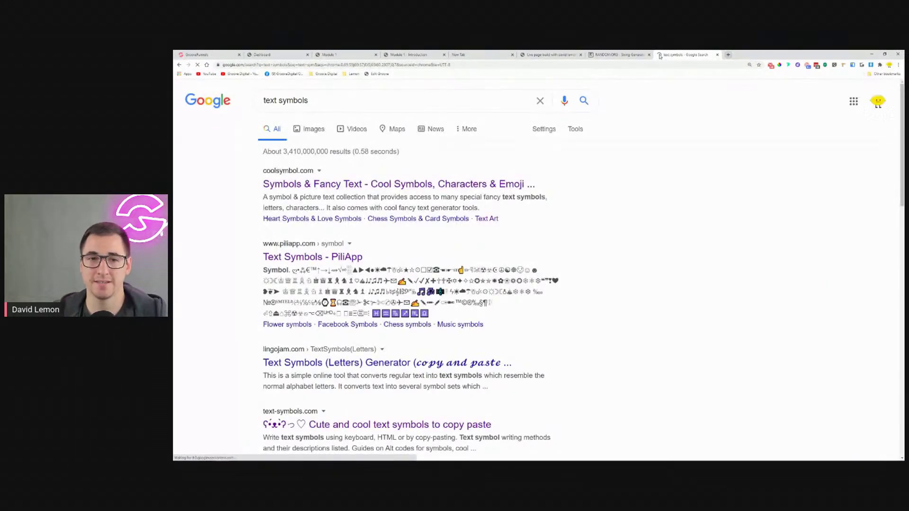
left_click(333, 186)
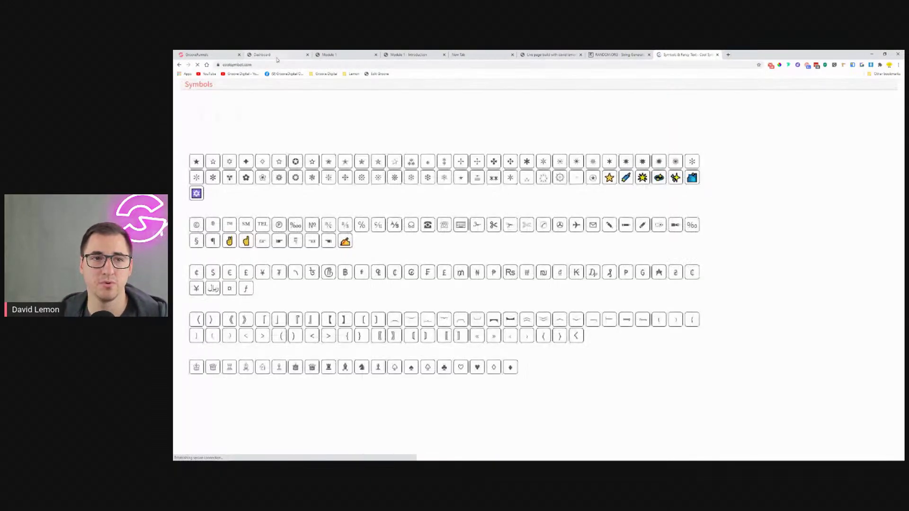
Step: Copy the web address of the coolsymbol.com page
left_click(269, 64)
right_click(268, 65)
left_click(289, 97)
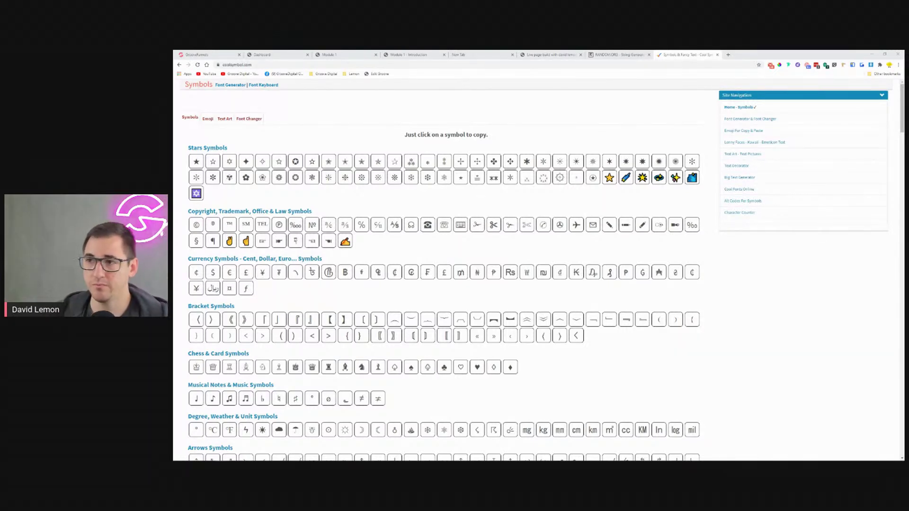
Step: Copy the "<" character from the Punctuation Symbols section
scroll(474, 201, "down", 5)
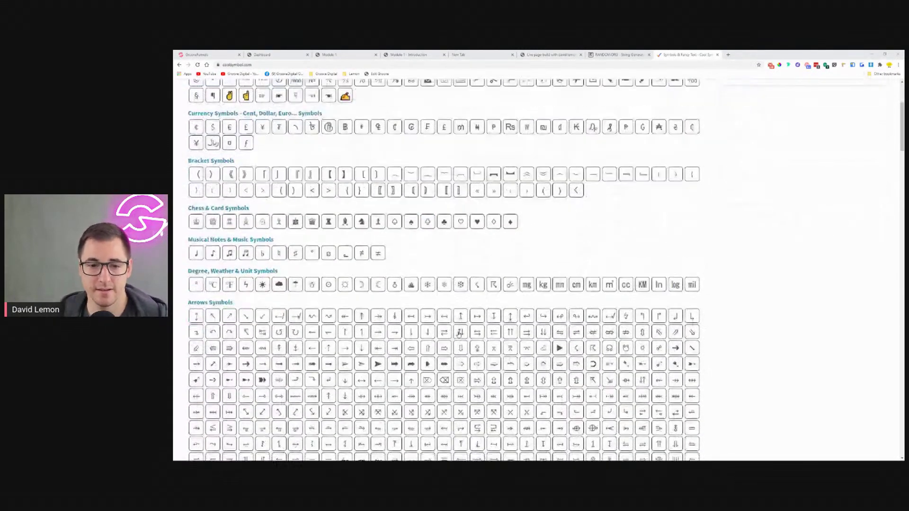
scroll(442, 283, "down", 1)
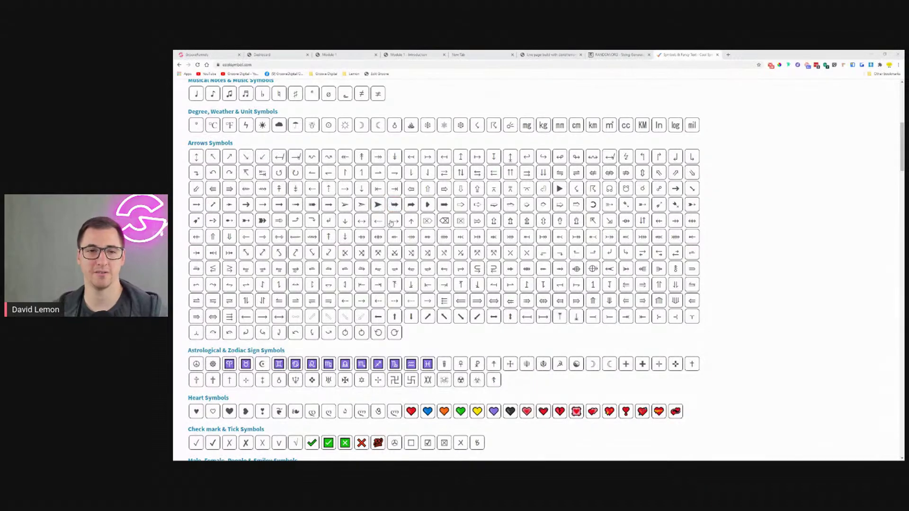
scroll(392, 210, "down", 4)
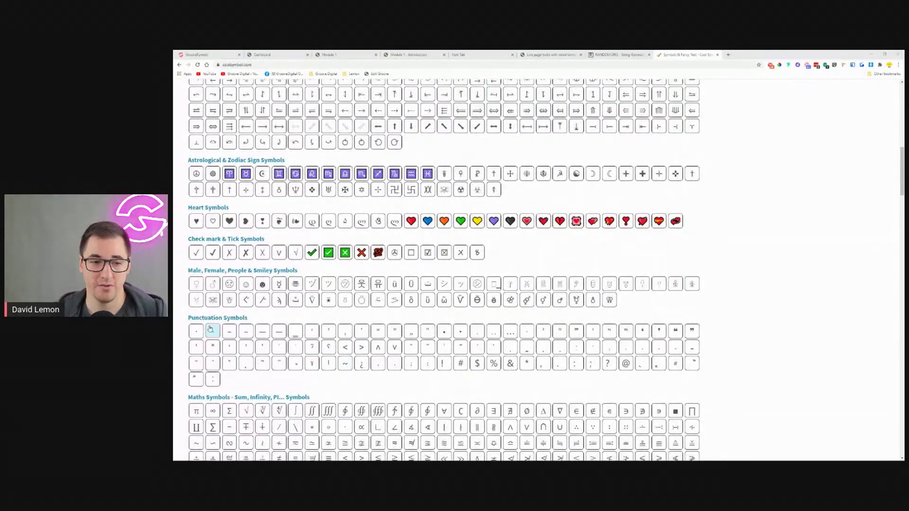
left_click(343, 349)
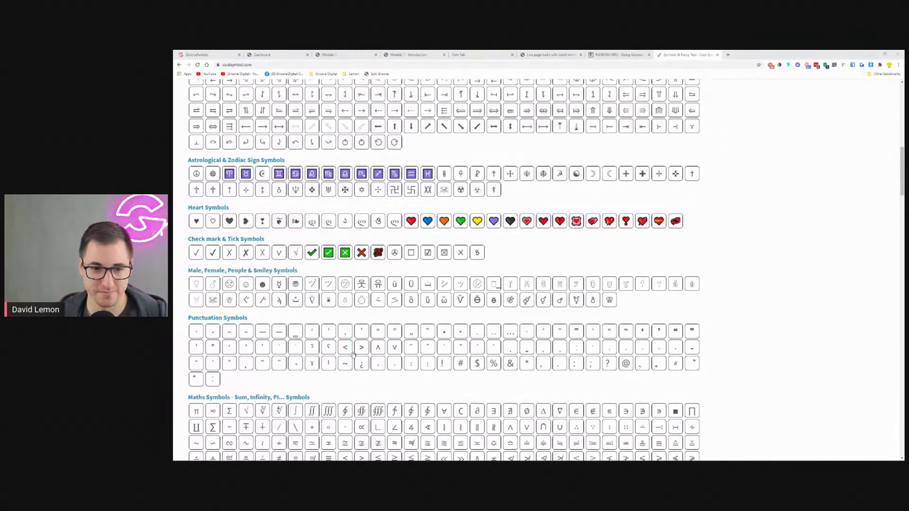
left_click(351, 352)
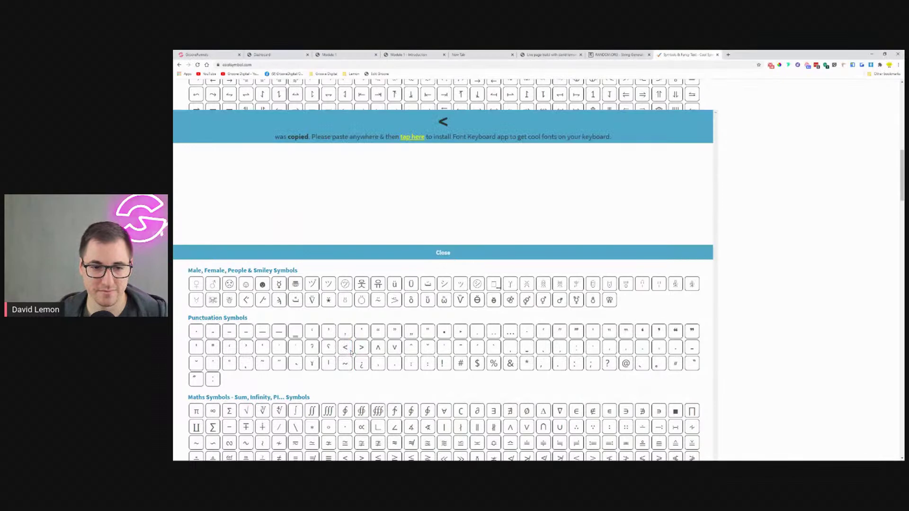
Step: Return to the GroovePages editor and replace the left text link's wording with "< Dashboard", using the copied symbol
left_click(216, 55)
left_click(423, 256)
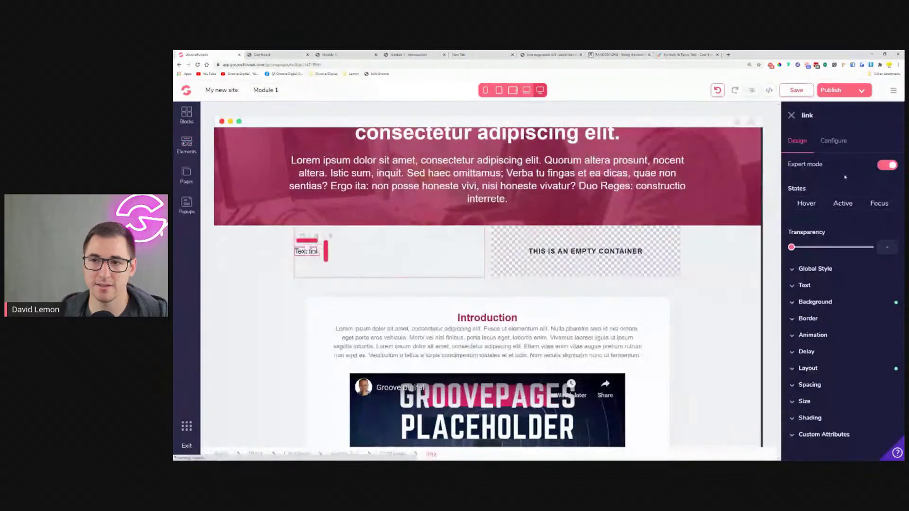
left_click(833, 140)
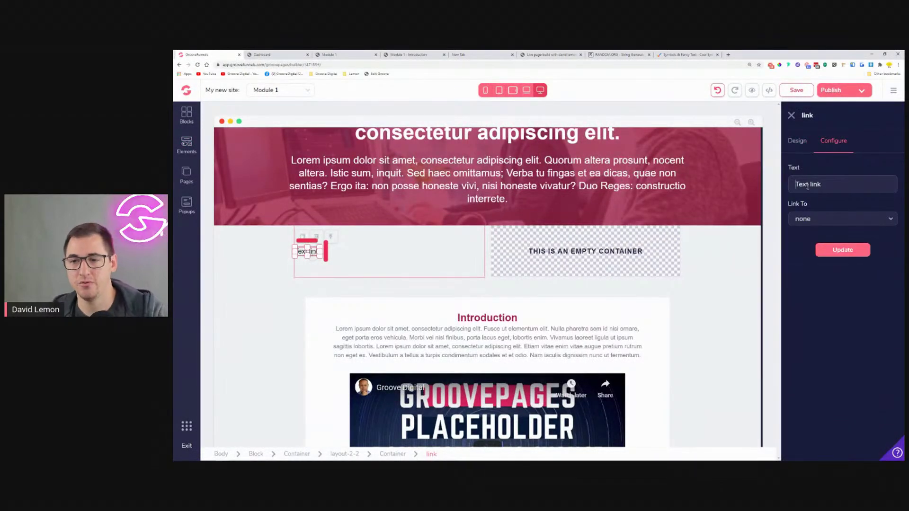
triple_click(808, 186)
key("ctrl+v")
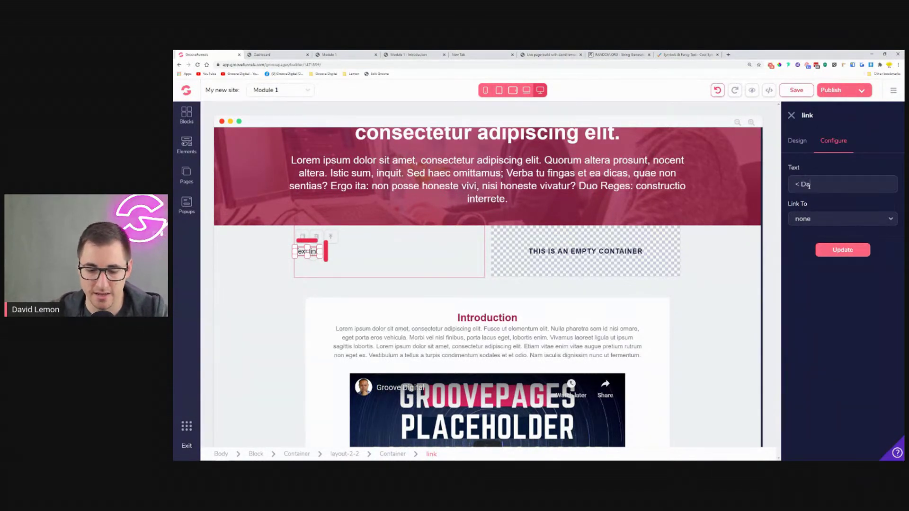
type("Dashboard")
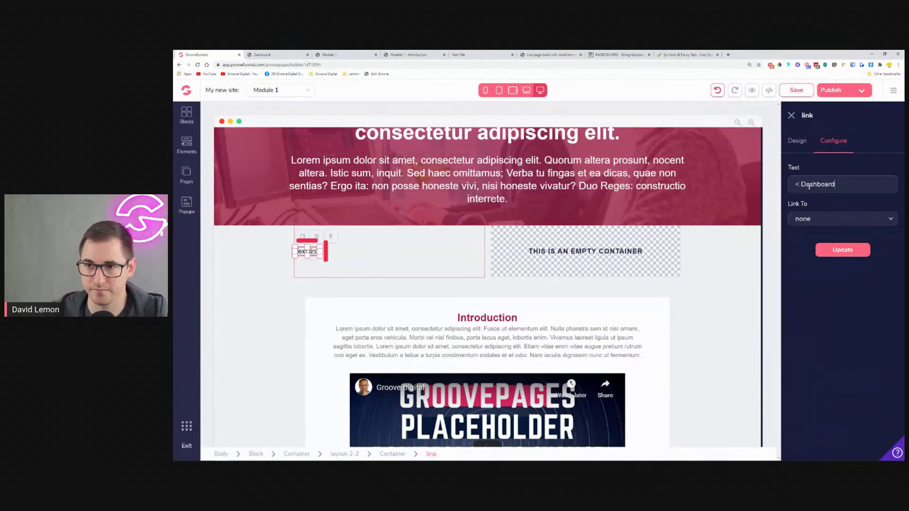
Step: Link the "< Dashboard" text to the Dashboard page and apply the update
left_click(810, 224)
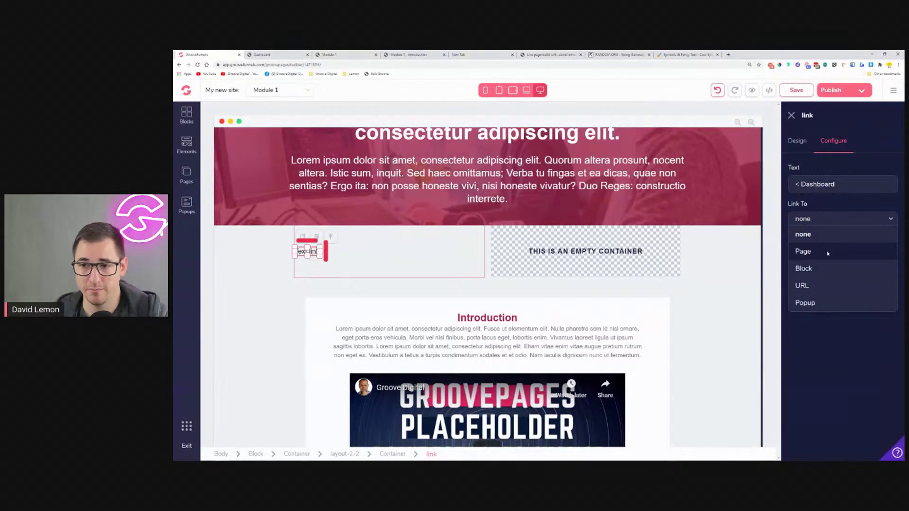
left_click(823, 252)
left_click(826, 252)
left_click(812, 268)
left_click(843, 318)
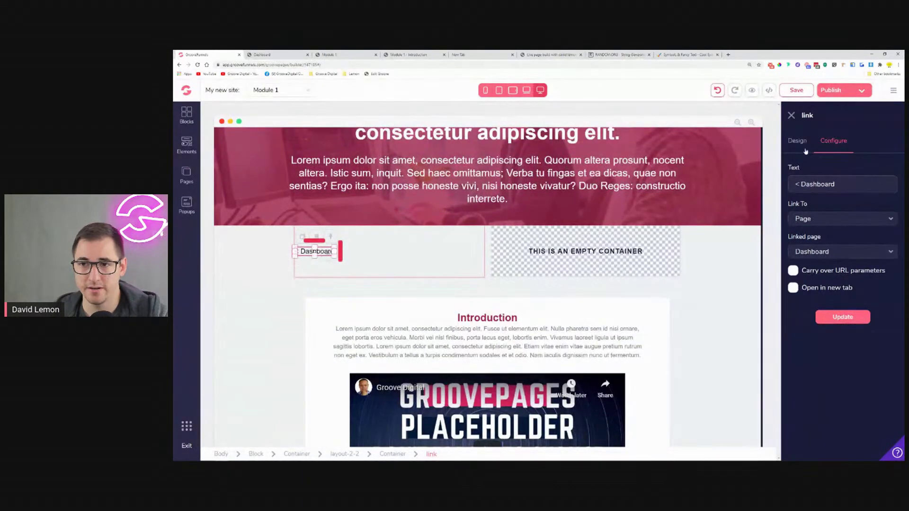
Step: Set the text size of the "< Dashboard" link to 1.125rem
left_click(806, 149)
left_click(805, 286)
left_click_drag(795, 334, 821, 339)
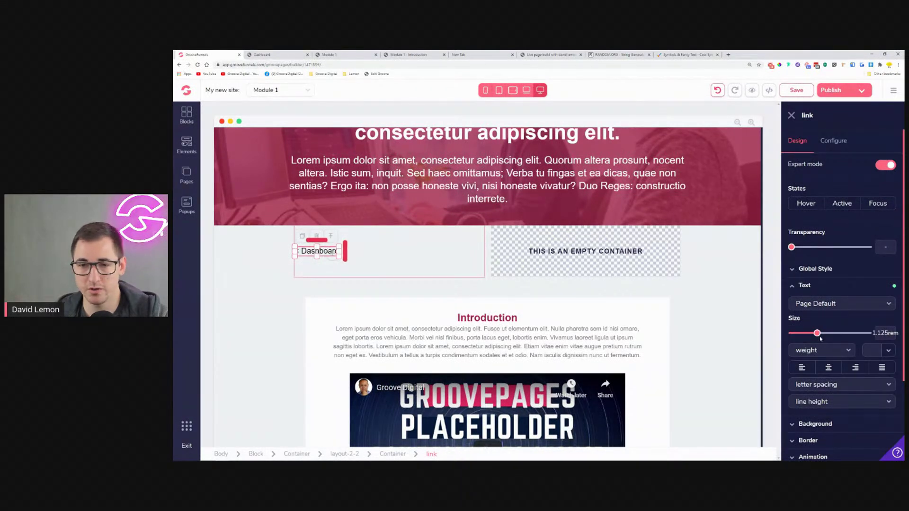
left_click(824, 288)
left_click(824, 288)
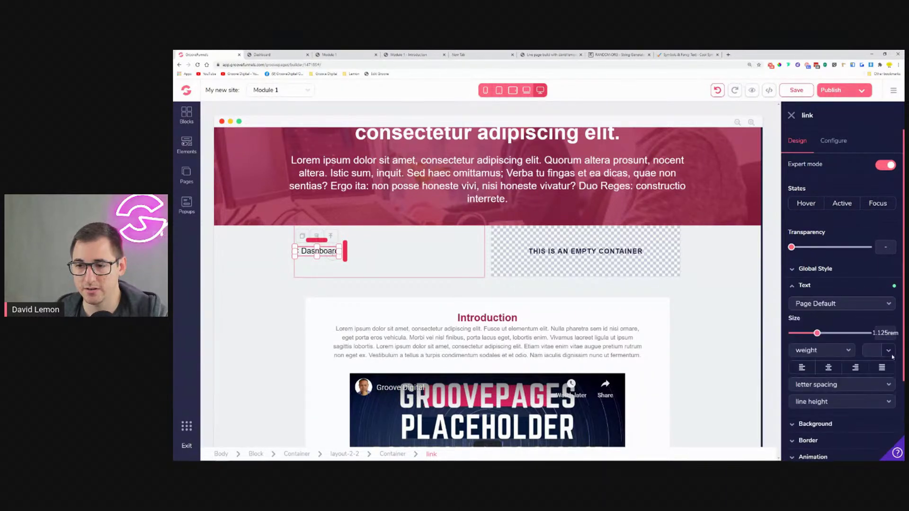
Step: Try a dark crimson text colour on the "< Dashboard" link, then set its normal colour to black
left_click(872, 351)
left_click(836, 425)
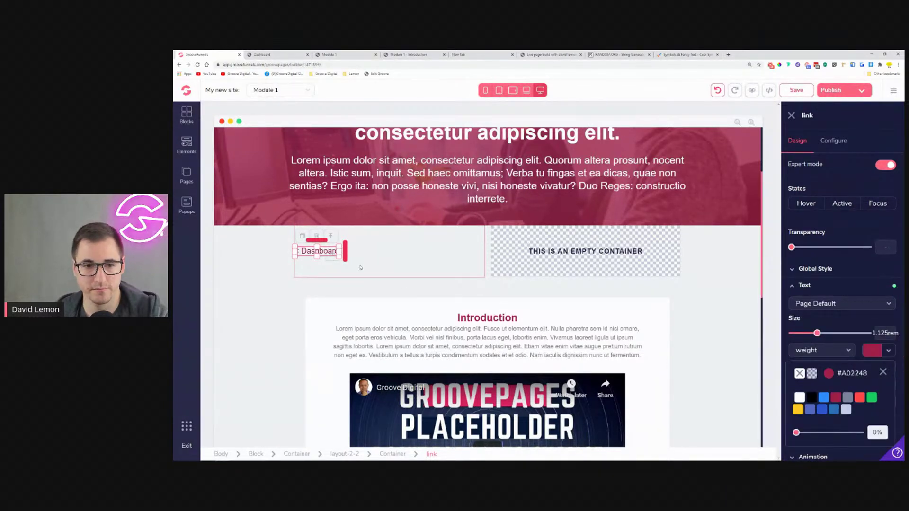
left_click(810, 398)
left_click(884, 373)
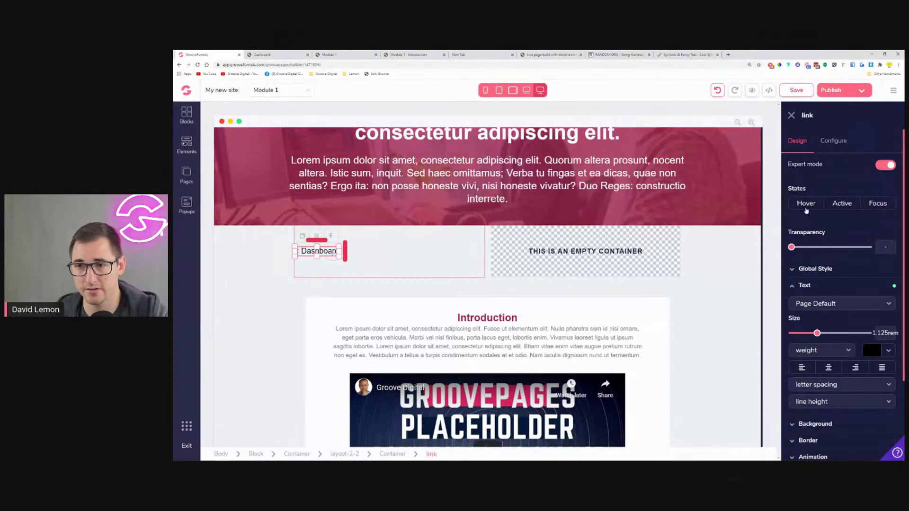
Step: Set the hover-state text colour of the "< Dashboard" link to dark crimson
left_click(806, 203)
left_click(873, 350)
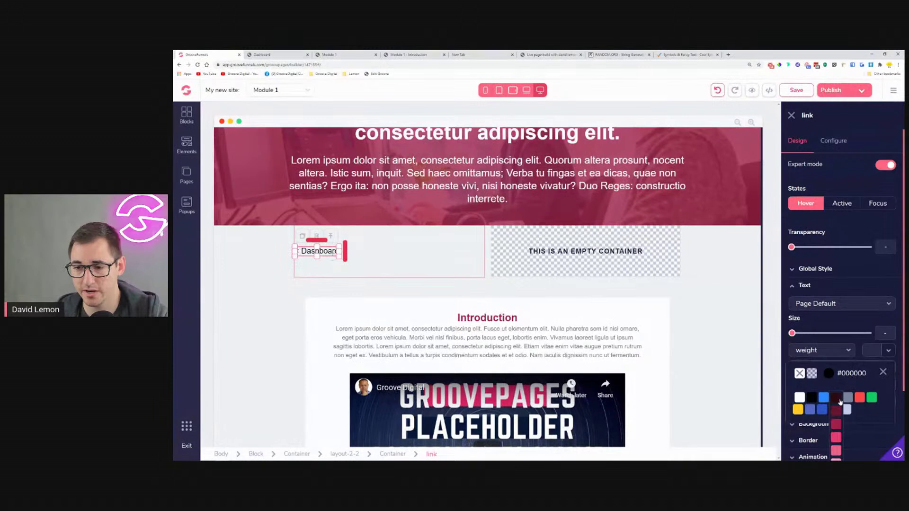
left_click(836, 423)
left_click(884, 373)
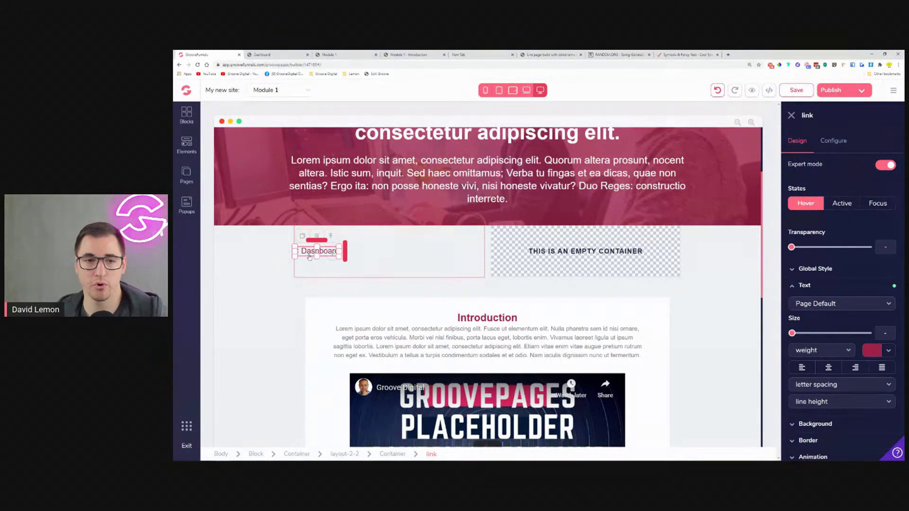
Step: Duplicate the "< Dashboard" link into the right empty container and replace the copy's text with "Module 2"
left_click_drag(302, 237, 711, 254)
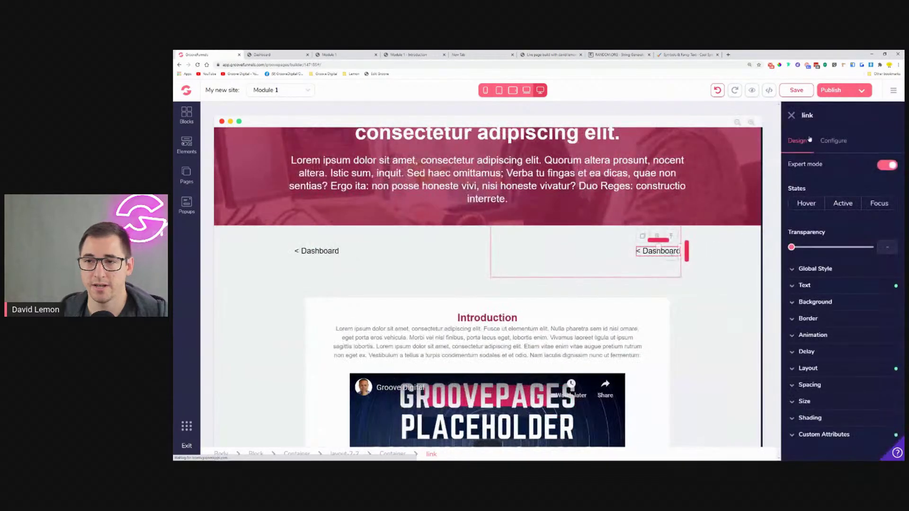
left_click(834, 140)
left_click_drag(837, 185, 789, 190)
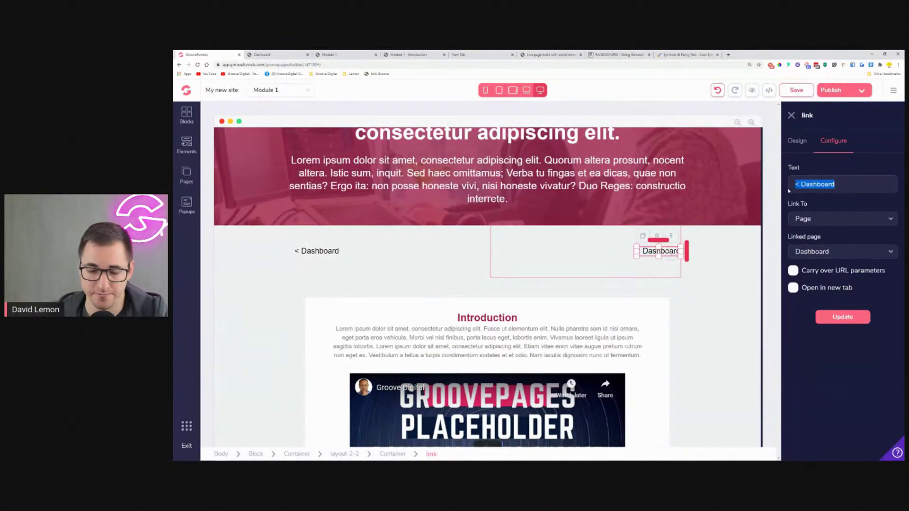
type("Module 2")
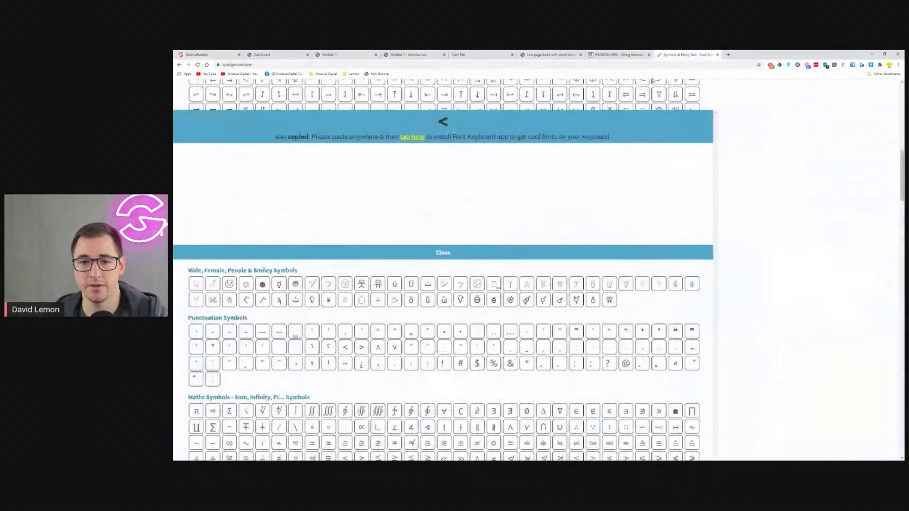
Step: Copy the ">" character from coolsymbol.com, append it to make the right link read "Module 2 >", and apply the update
left_click(687, 54)
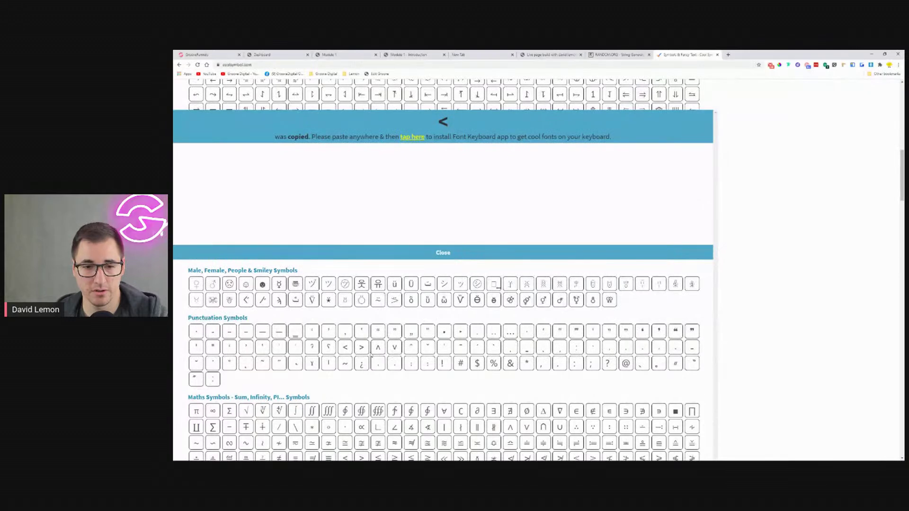
left_click(444, 256)
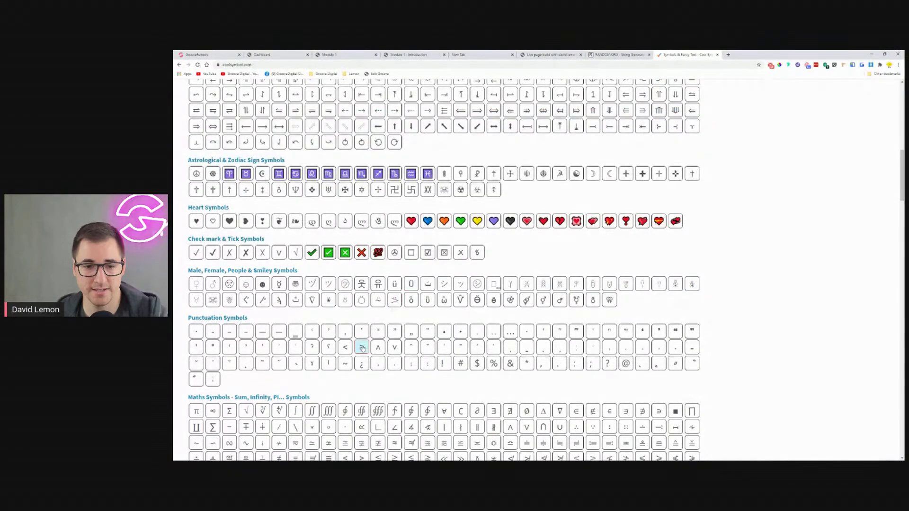
left_click(362, 348)
left_click(191, 53)
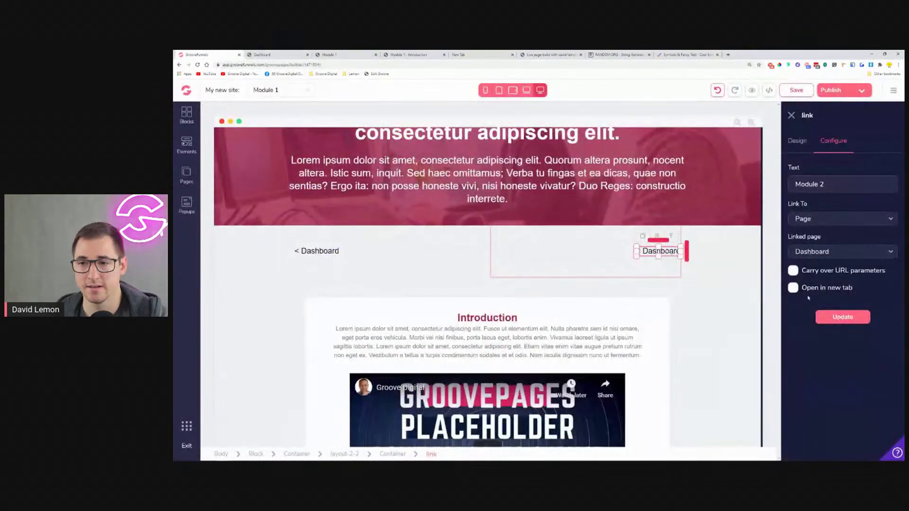
left_click(843, 317)
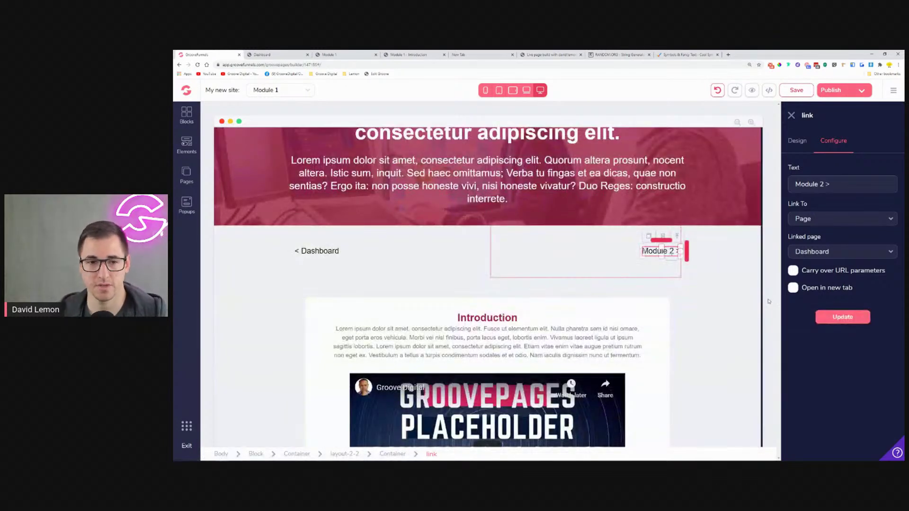
Step: Try the crimson background colour #A02248 on the hover state of the "Module 2 >" link, then clear it
left_click(800, 142)
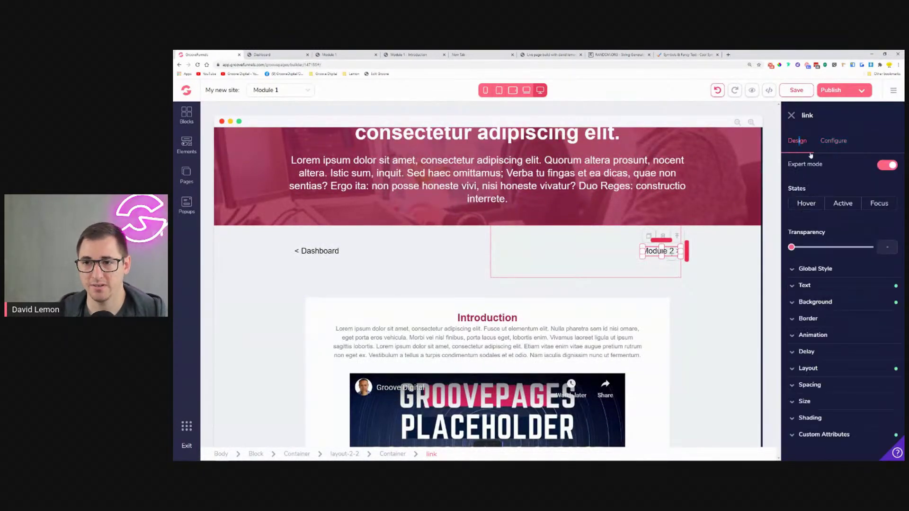
left_click(835, 304)
left_click(869, 321)
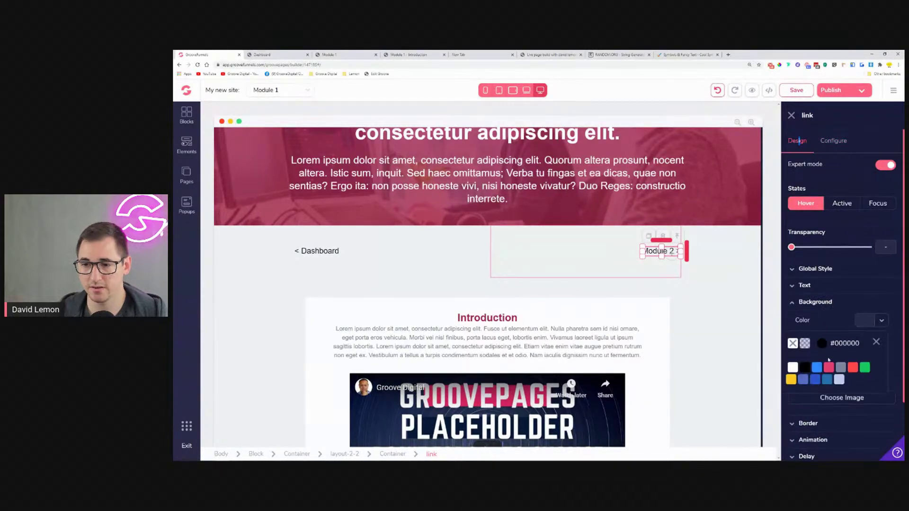
mouse_move(830, 376)
left_click(829, 394)
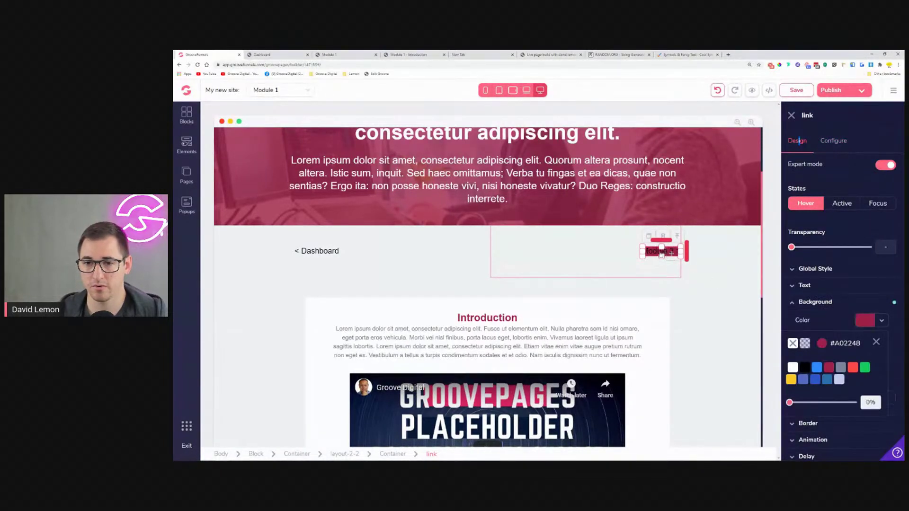
left_click(793, 344)
left_click(877, 342)
Step: Set the hover-state text colour of the "Module 2 >" link to dark crimson and save the page
left_click(840, 287)
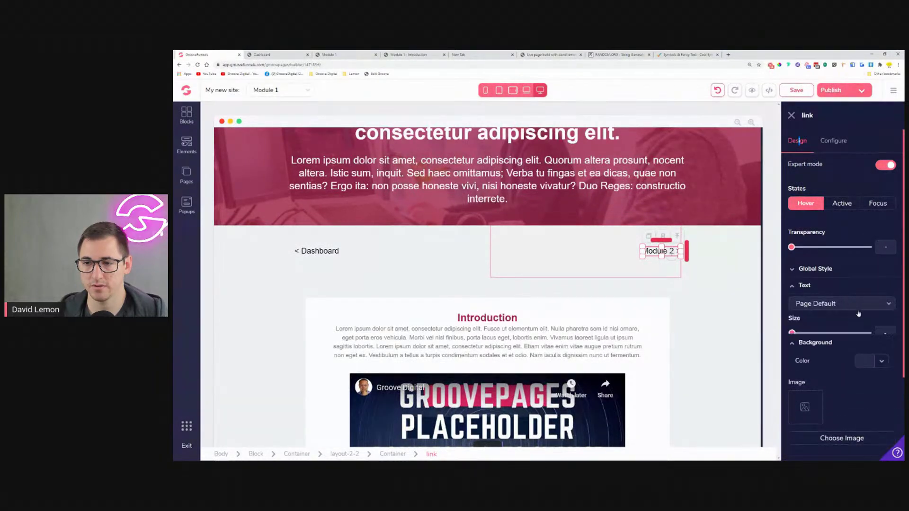
left_click(871, 351)
mouse_move(843, 398)
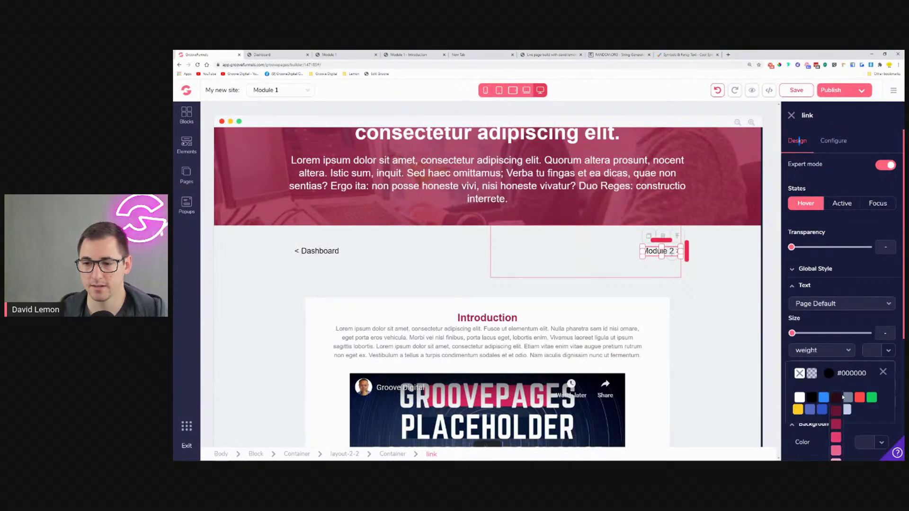
left_click(835, 423)
left_click(883, 374)
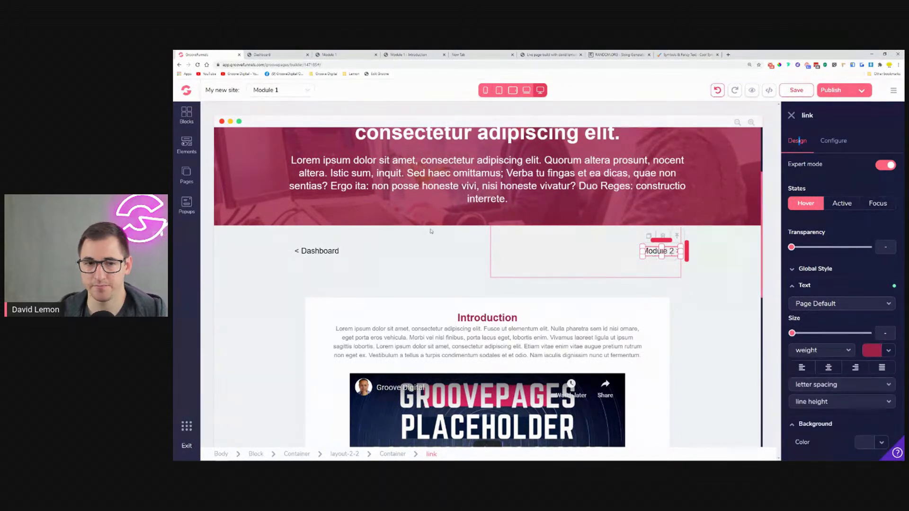
left_click(813, 91)
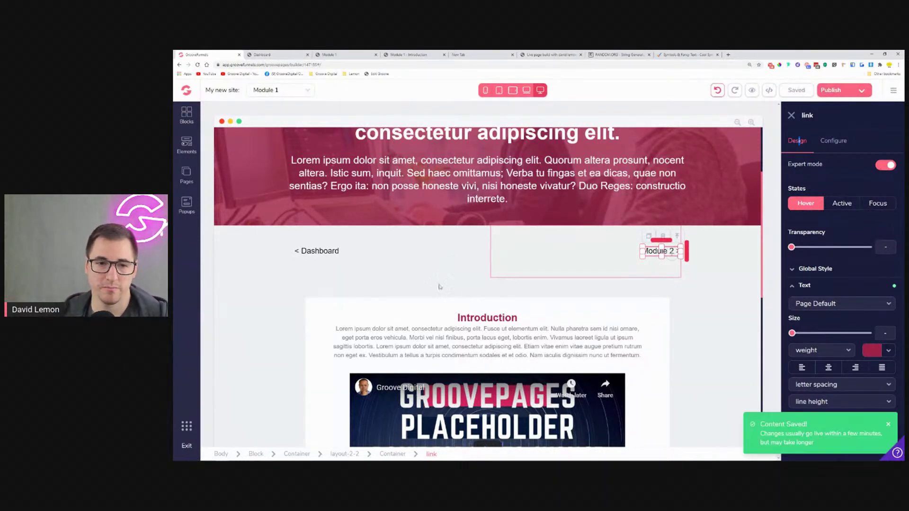
Step: Reduce the top spacing of the Introduction block and its inner container to tighten the gap below the navigation links, and save
left_click(362, 305)
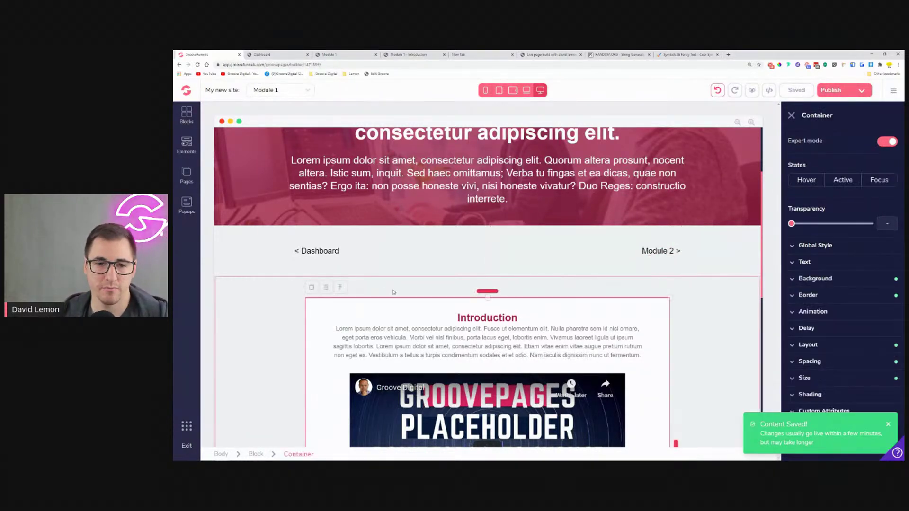
left_click(415, 288)
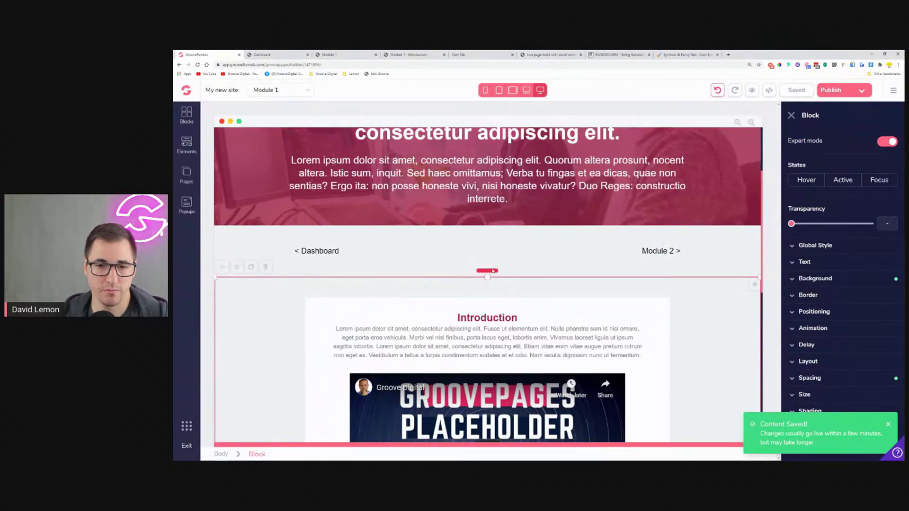
left_click_drag(494, 268, 497, 255)
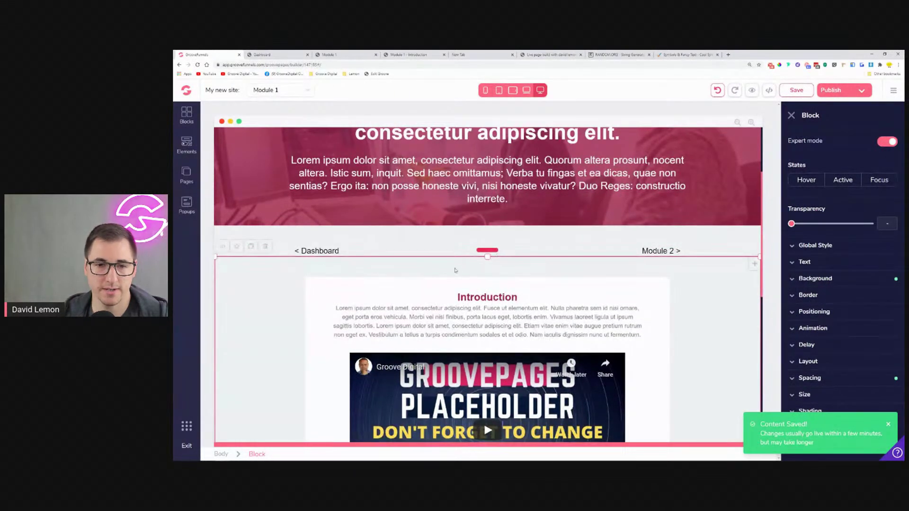
left_click(351, 288)
left_click_drag(494, 273, 496, 284)
left_click(695, 281)
scroll(698, 281, "down", 9)
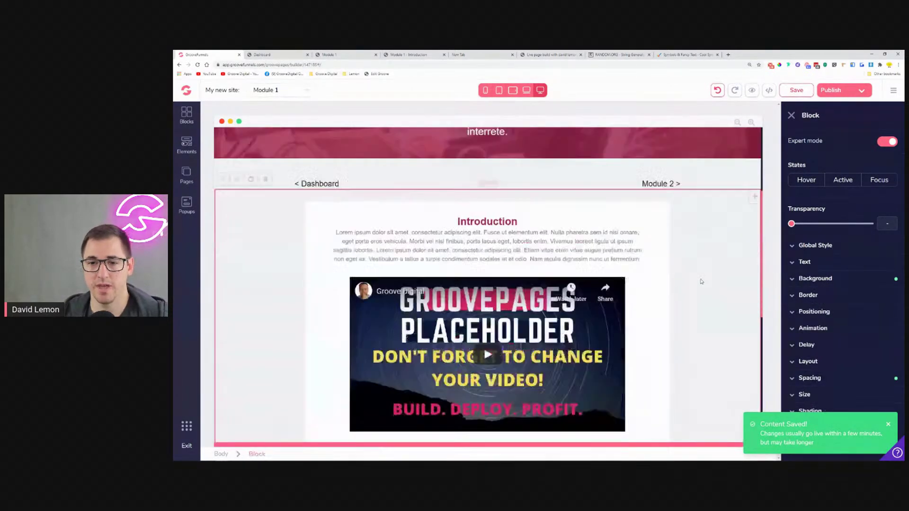
scroll(704, 279, "up", 9)
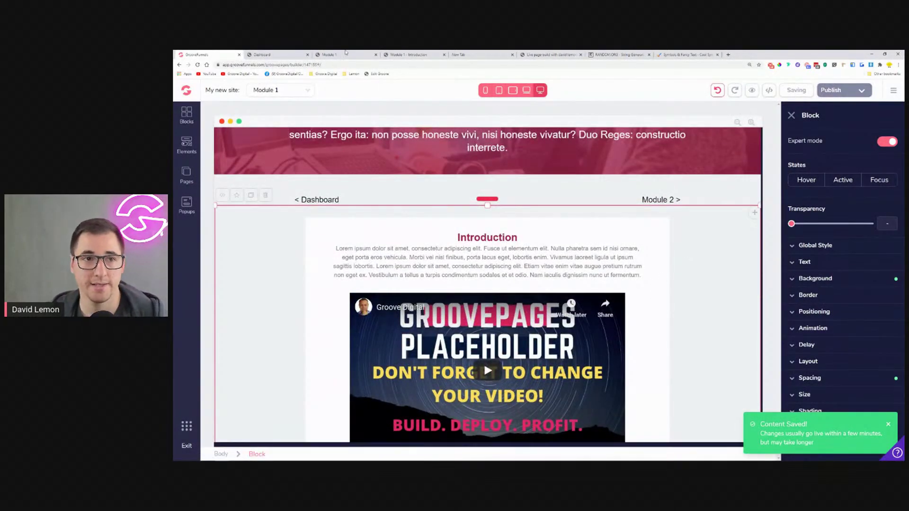
Step: Open the published memberpage site from the template's publish settings and reload its Dashboard page
left_click(293, 53)
scroll(278, 222, "up", 6)
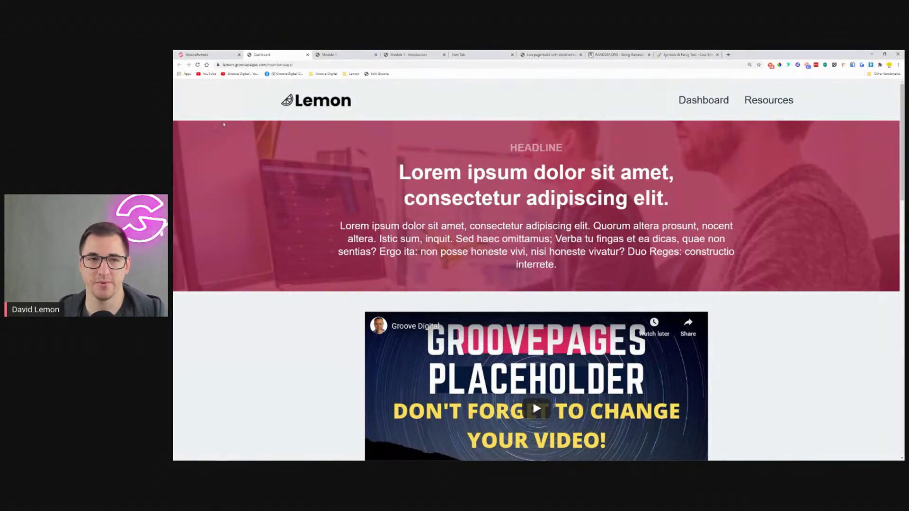
left_click(204, 55)
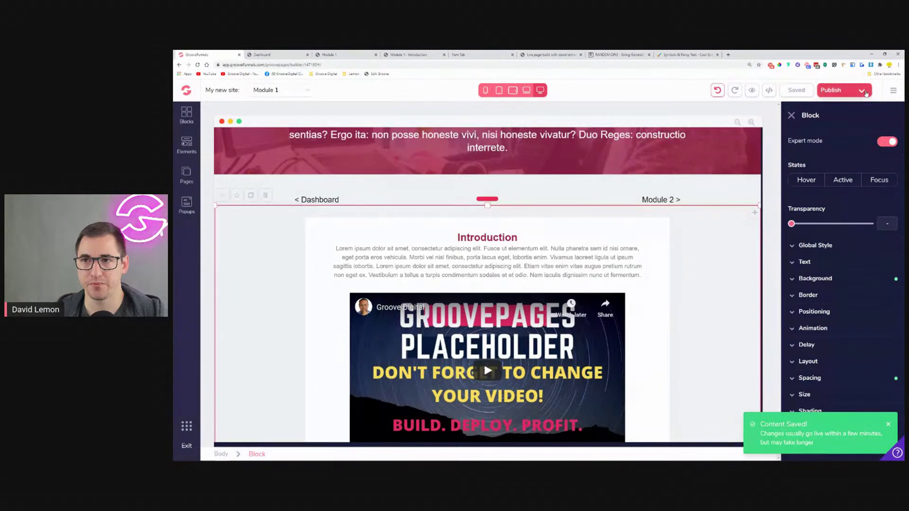
left_click(866, 89)
left_click(843, 178)
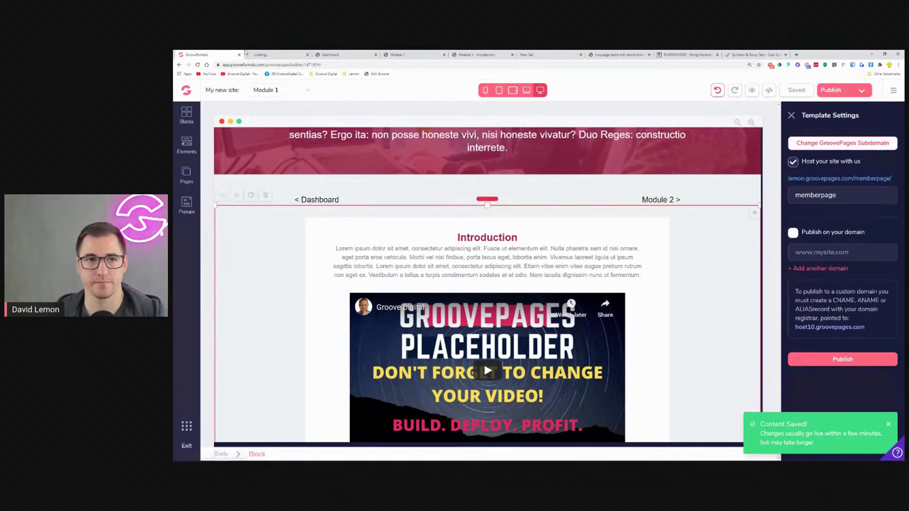
left_click(263, 54)
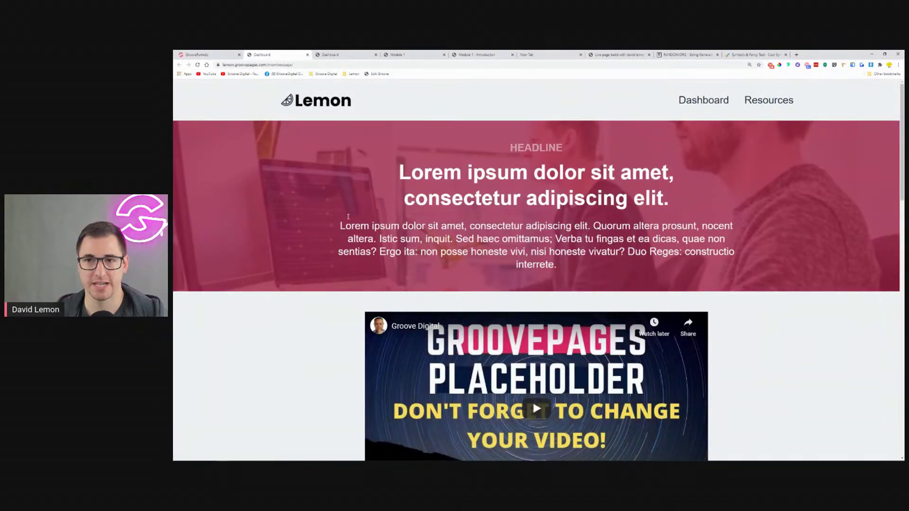
scroll(285, 152, "down", 1)
scroll(247, 119, "up", 1)
left_click(197, 65)
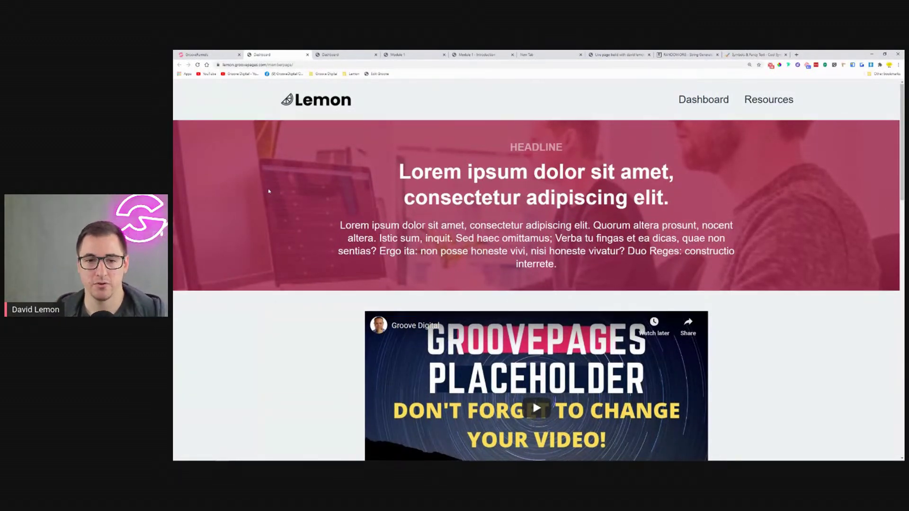
Step: Open the first Introduction module from the live Dashboard, reload Module 1 and review the page down to the Transcription section
scroll(269, 191, "down", 3)
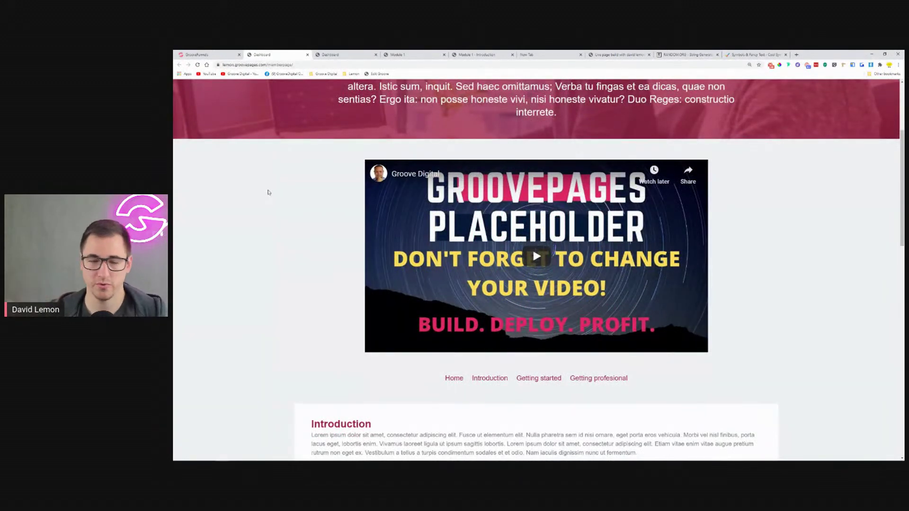
scroll(268, 193, "down", 4)
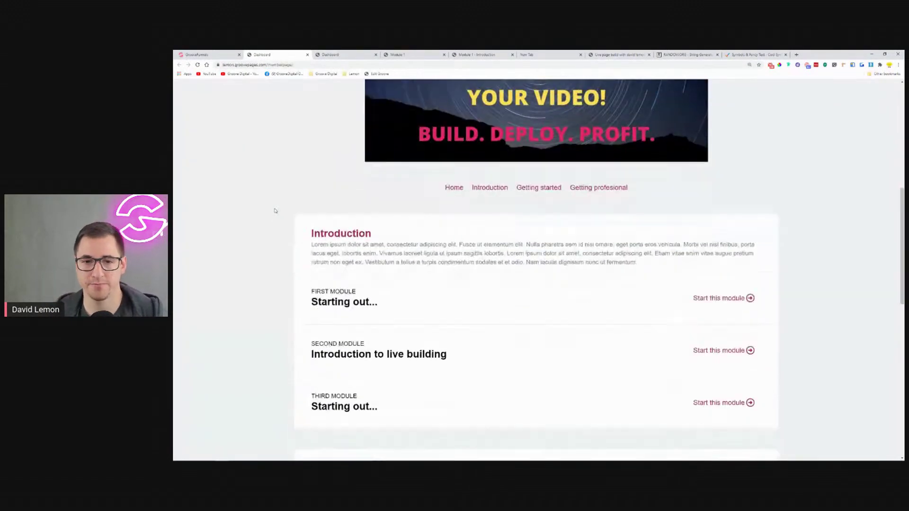
scroll(274, 211, "down", 2)
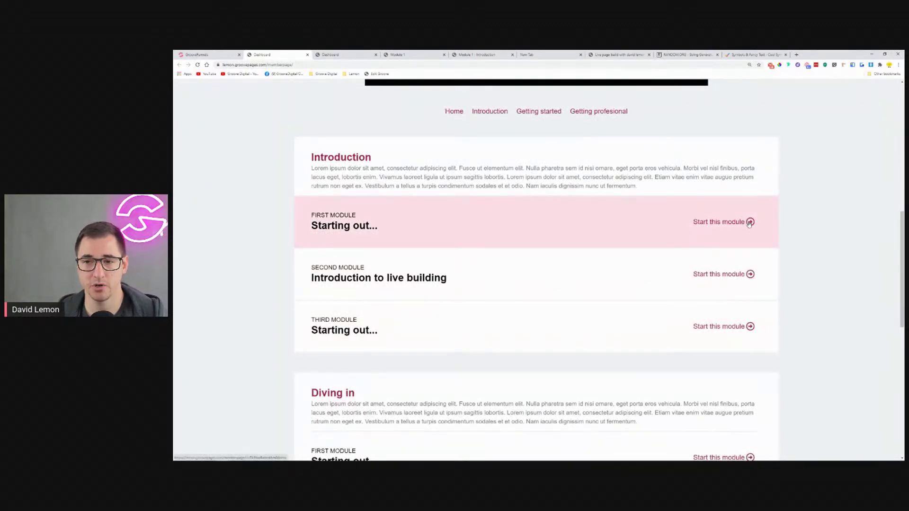
left_click(744, 220)
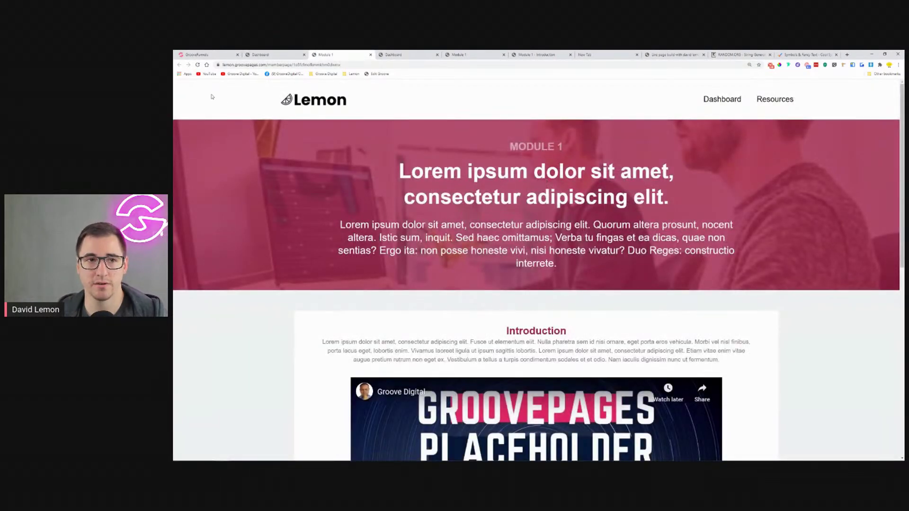
left_click(198, 66)
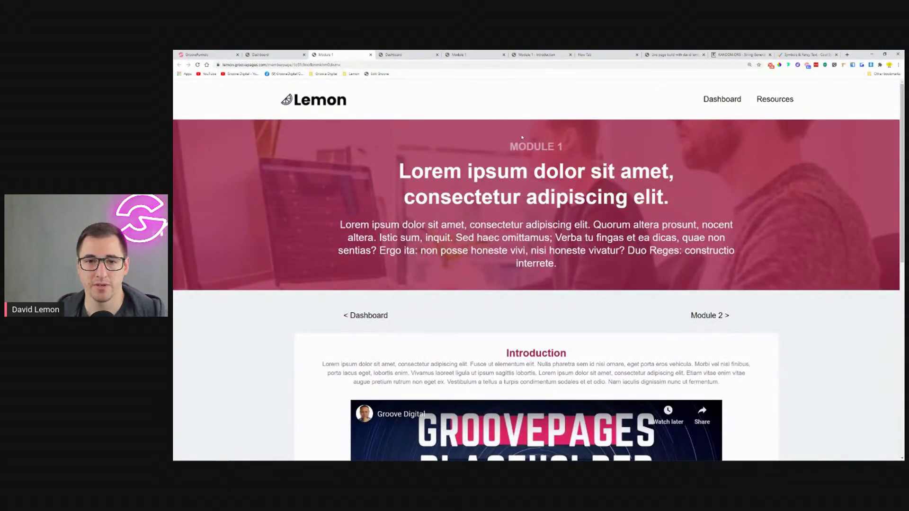
scroll(472, 246, "down", 9)
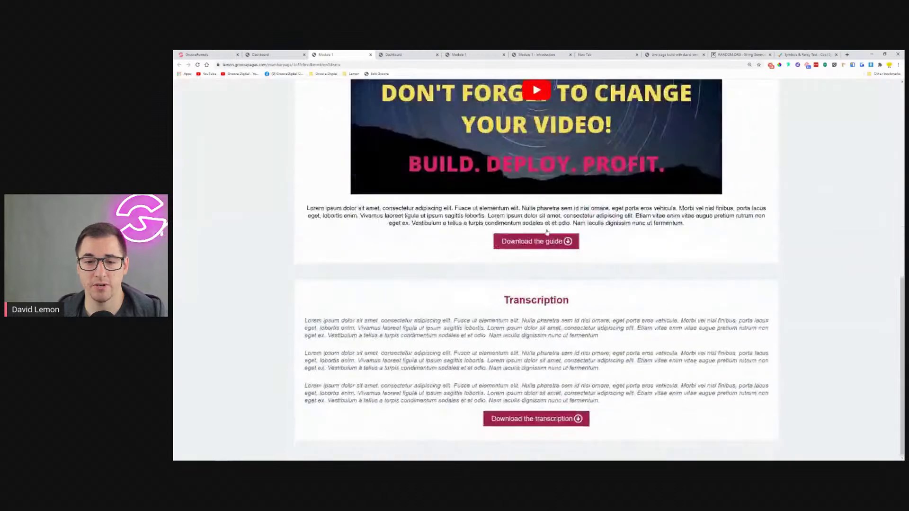
scroll(542, 425, "up", 5)
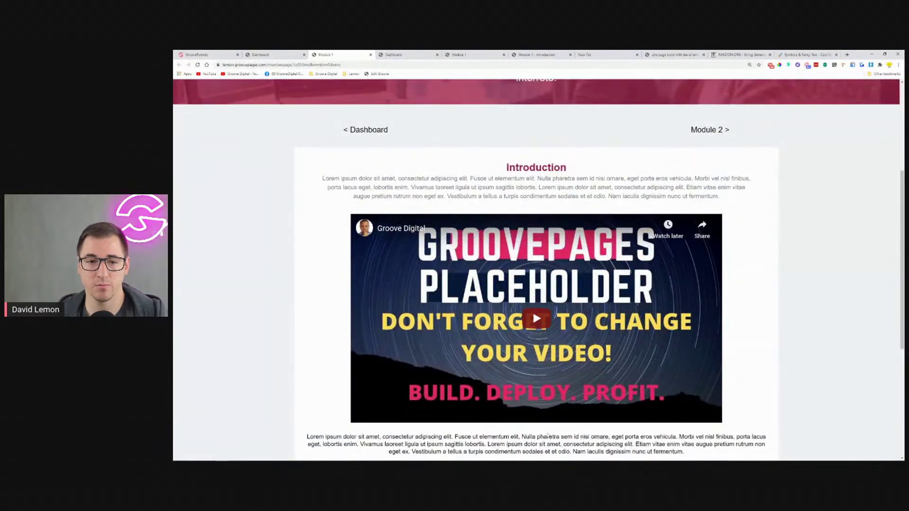
scroll(404, 273, "up", 3)
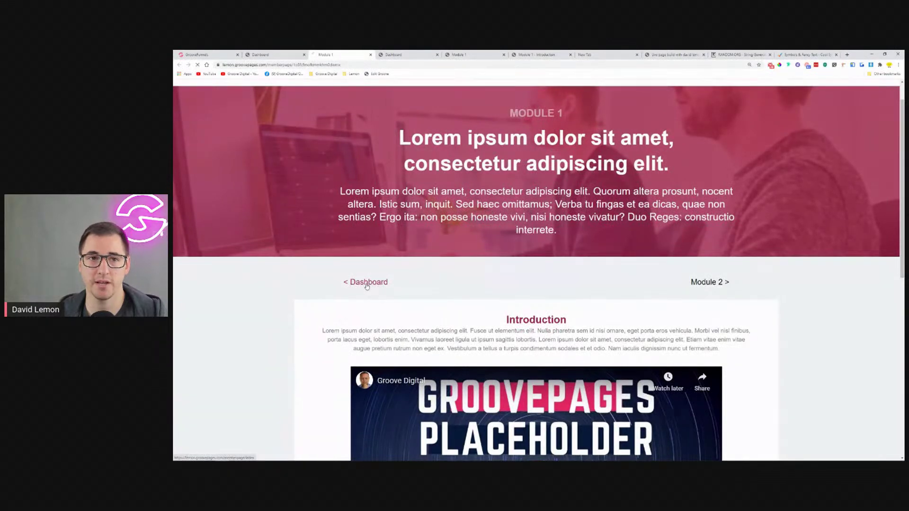
Step: Test the live navigation from Module 1 to the Dashboard, back to the first module, and through the "Module 2 >" link
scroll(518, 274, "down", 1)
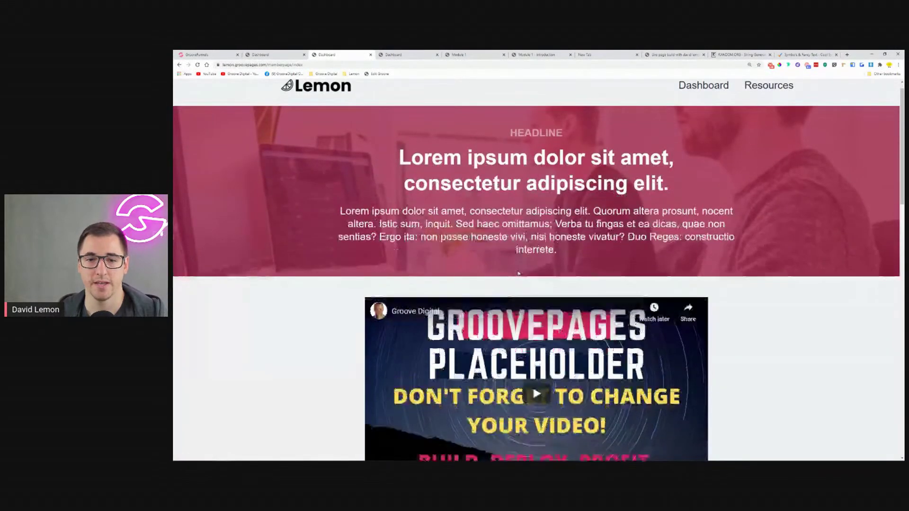
scroll(519, 274, "down", 5)
left_click(734, 378)
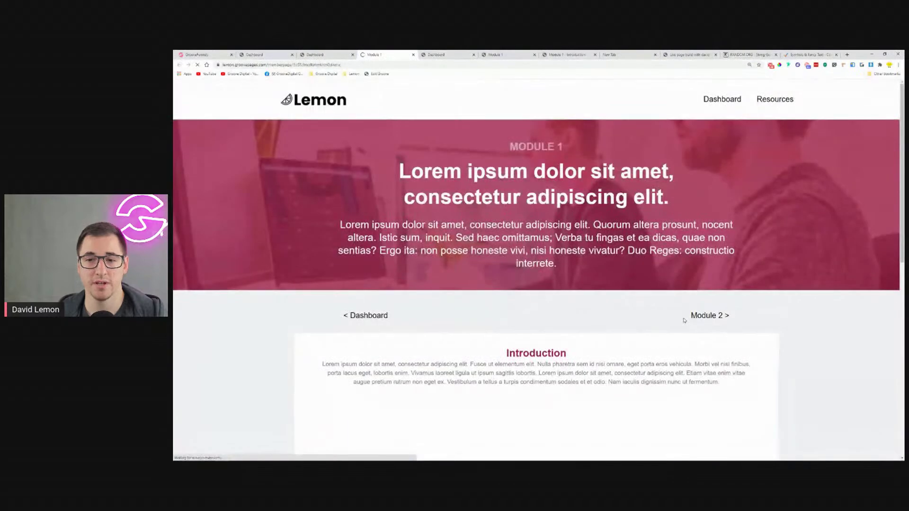
left_click(718, 318)
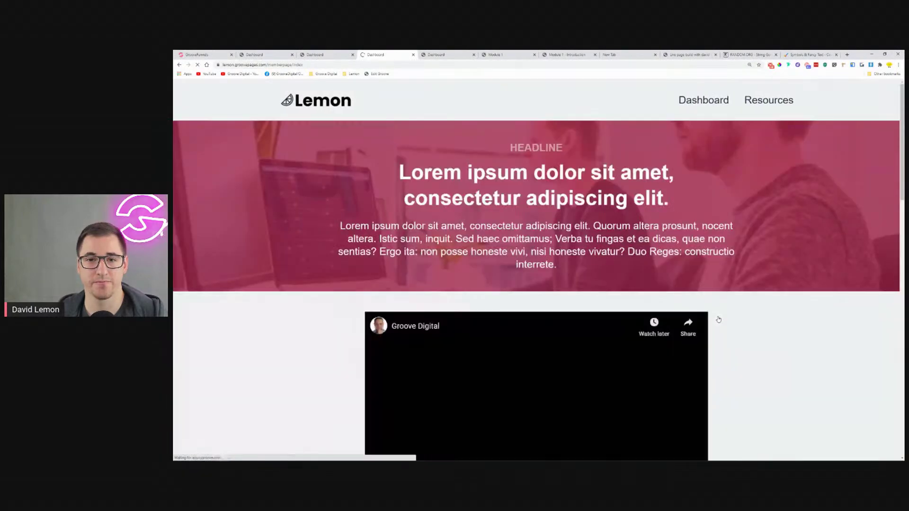
scroll(753, 259, "down", 10)
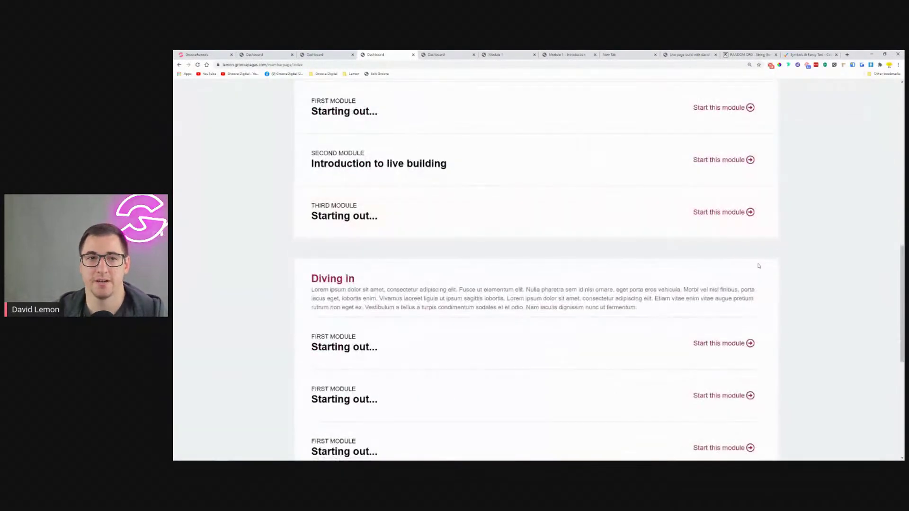
scroll(759, 266, "up", 10)
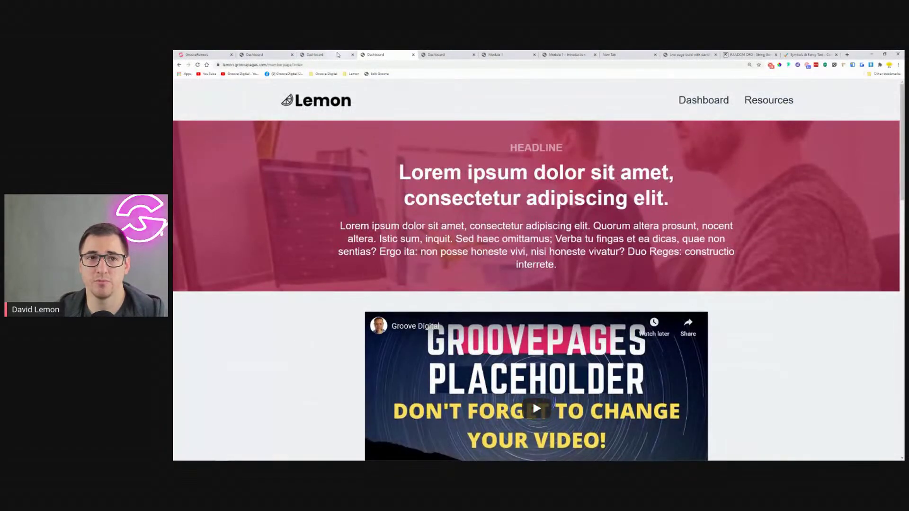
Step: Close the extra live-page tabs, set the linked page of the "Module 2 >" link to Module 2 in the builder, and save
left_click(414, 54)
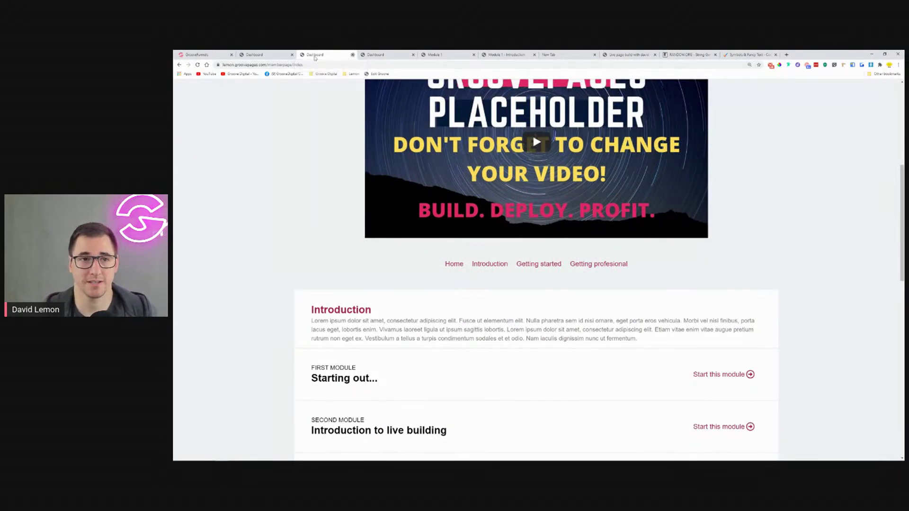
left_click(352, 55)
left_click(665, 203)
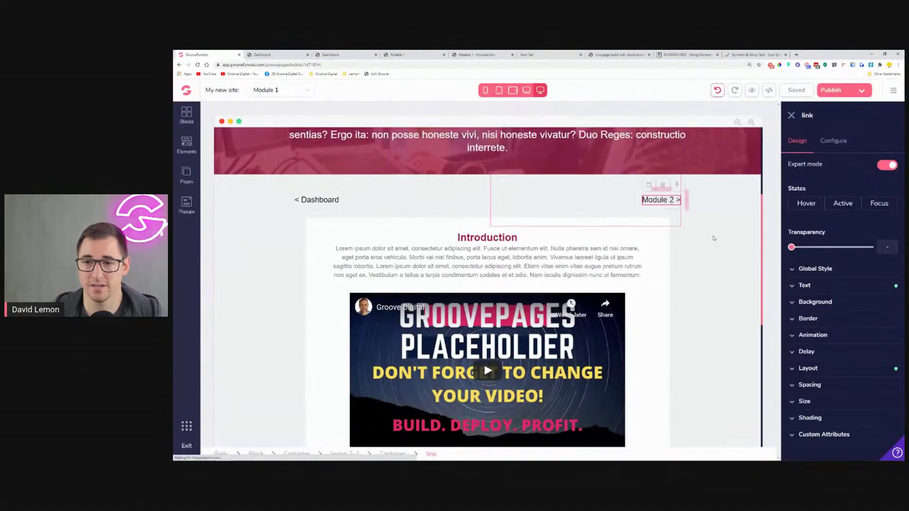
left_click(660, 200)
left_click(839, 257)
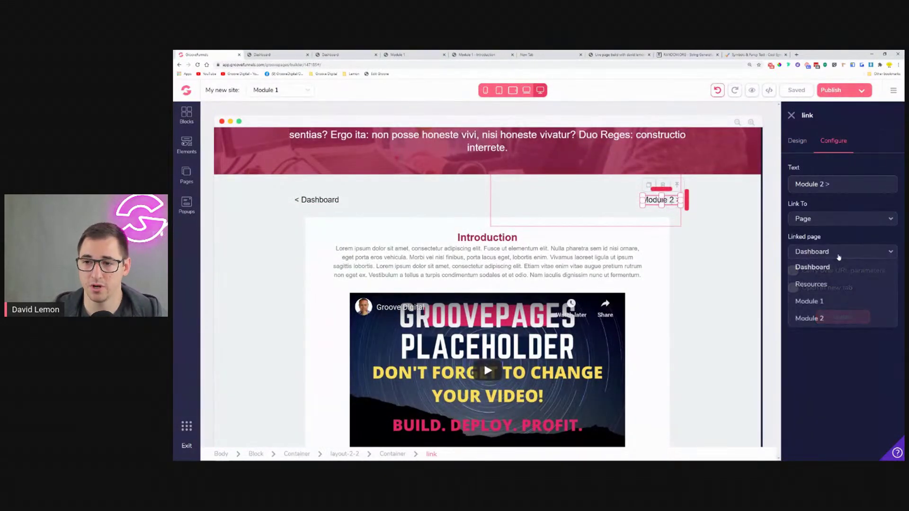
left_click(841, 318)
left_click(841, 323)
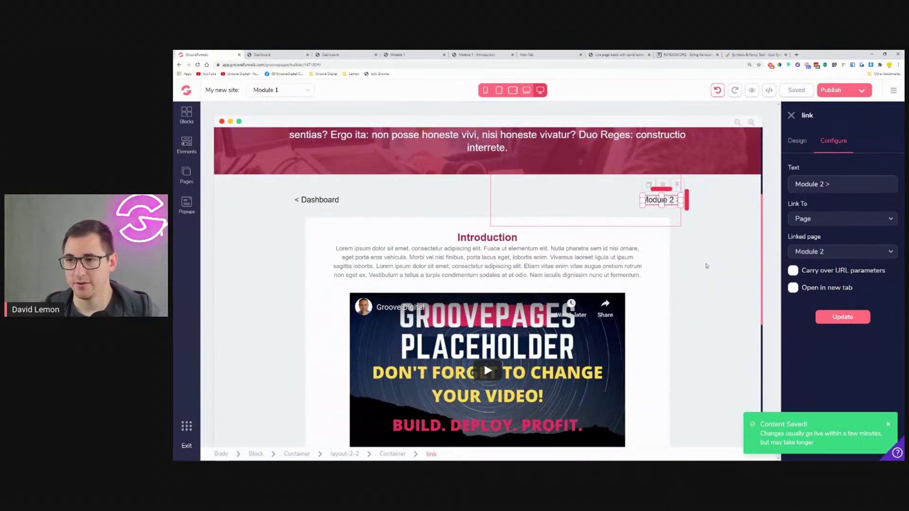
scroll(706, 267, "up", 3)
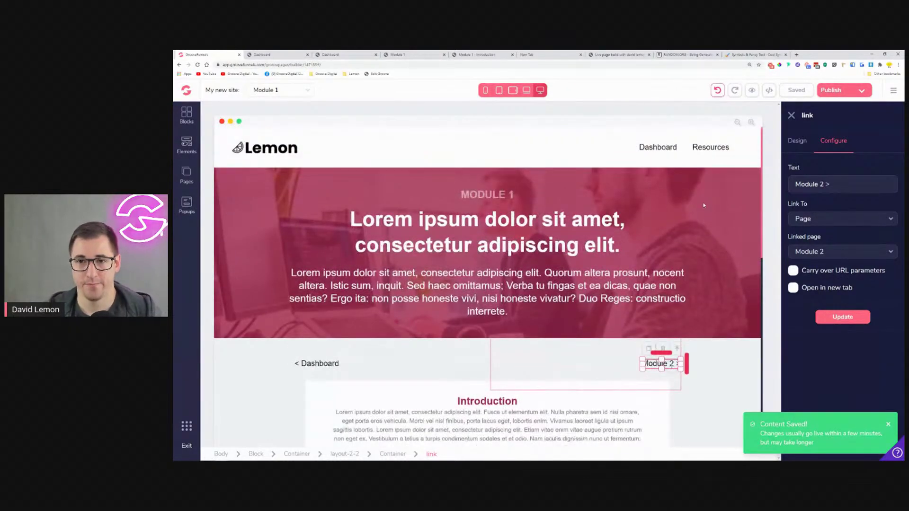
Step: Open the bookmarked Sprinter Van Getting Started page of The Wanderful in a new browser tab and enlarge the page view
left_click(790, 141)
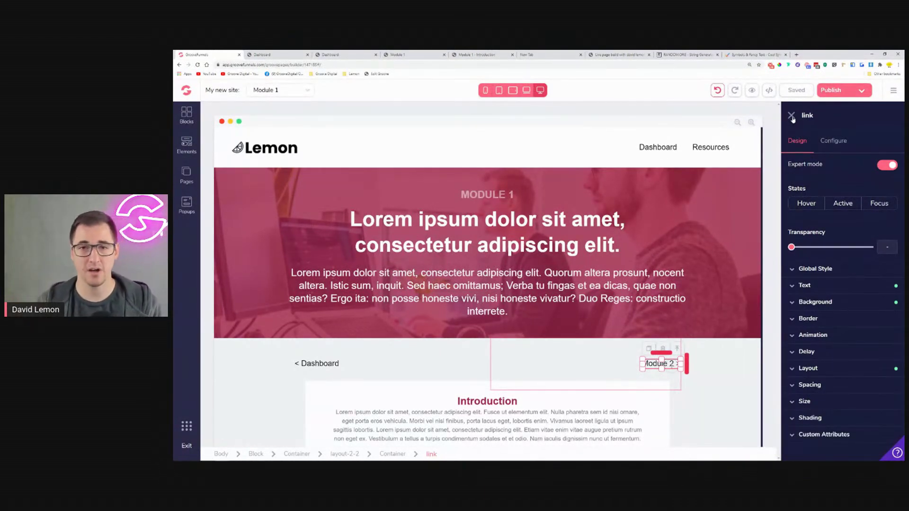
left_click(797, 55)
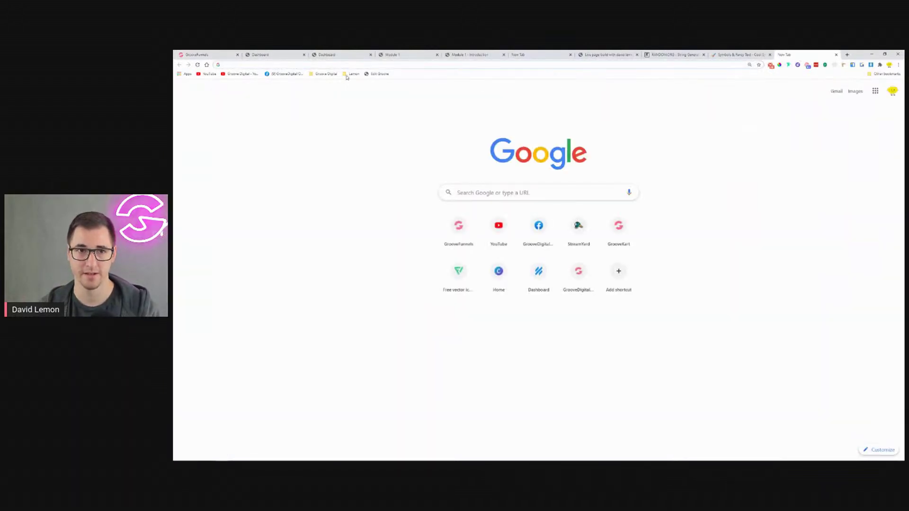
left_click(351, 74)
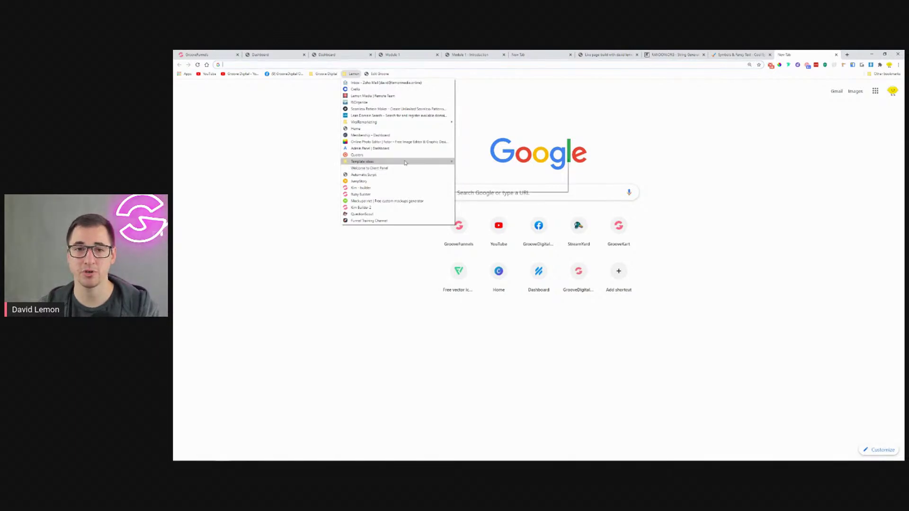
mouse_move(402, 162)
left_click(479, 187)
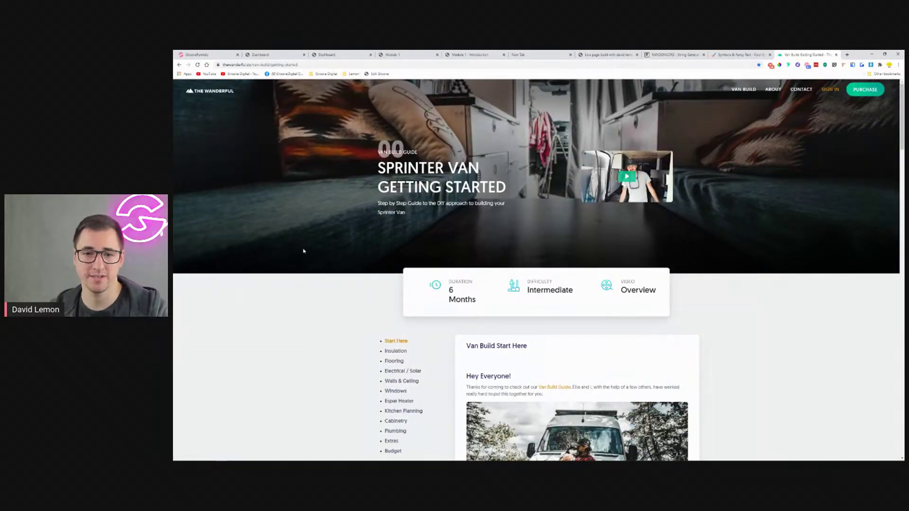
key("ctrl+plus")
key("ctrl+plus")
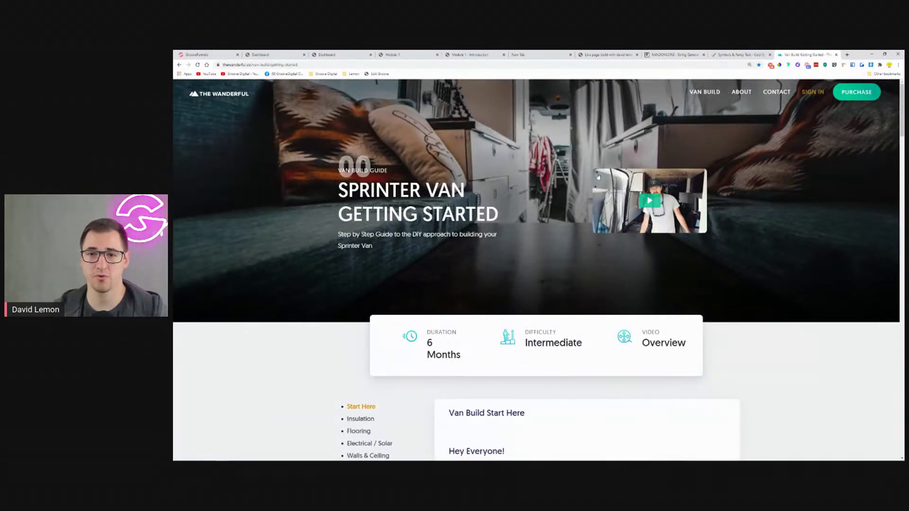
Step: Examine the van guide's hero section, summary card and chapter list as a layout reference for the module page
scroll(363, 174, "down", 2)
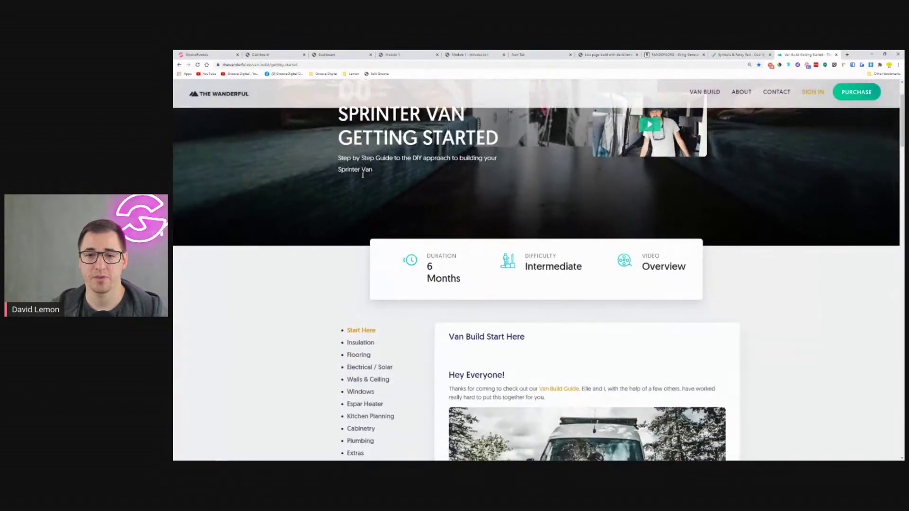
scroll(316, 177, "down", 2)
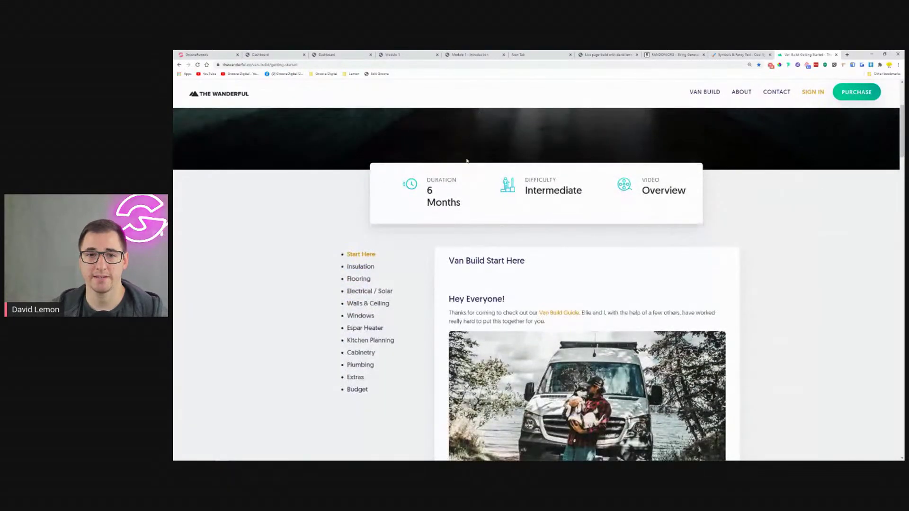
scroll(767, 176, "down", 2)
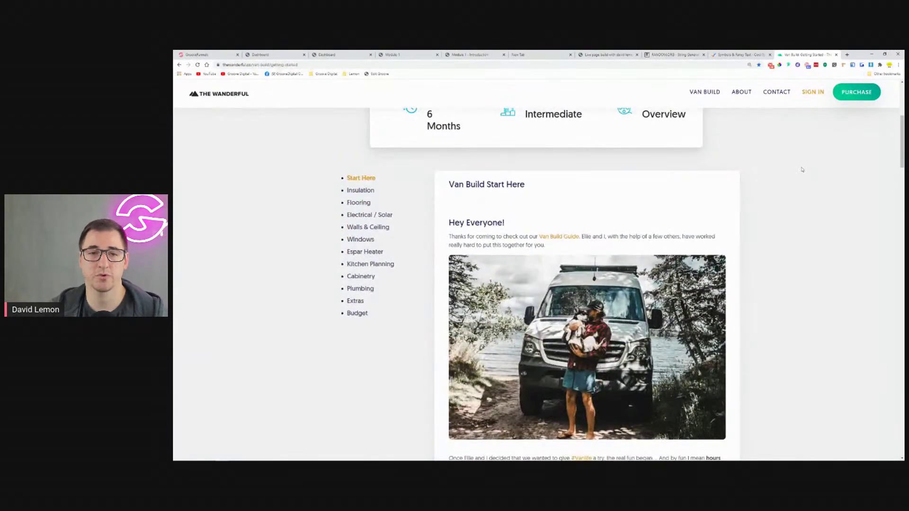
scroll(803, 169, "down", 1)
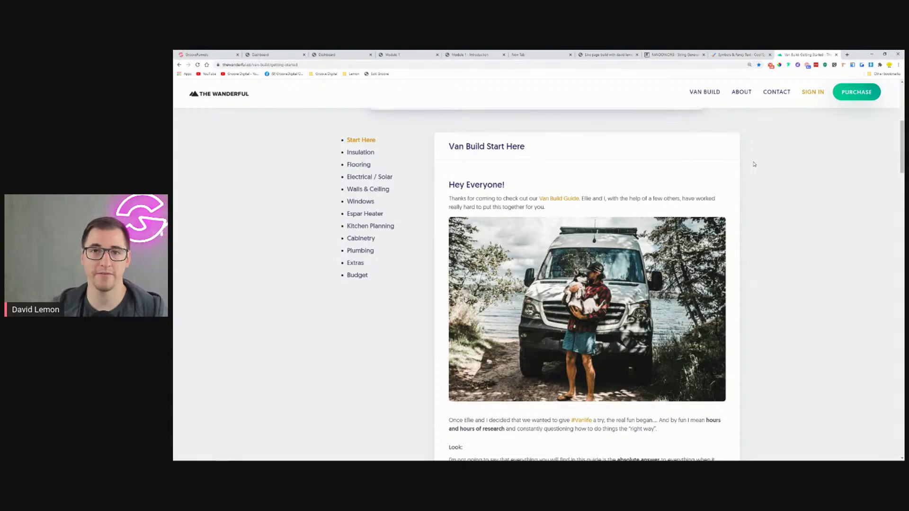
scroll(754, 165, "up", 6)
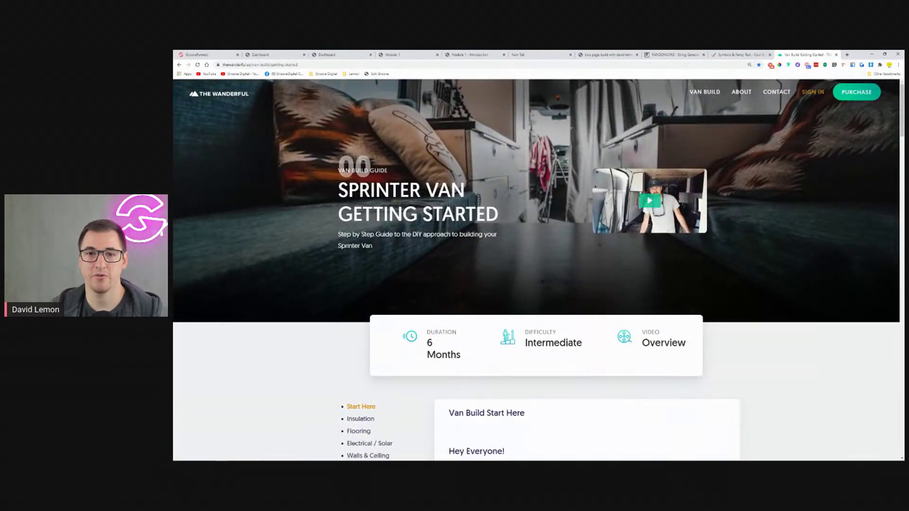
Step: Review the van guide's full content column, from the introduction through the Install Process sign-up box to the footer
scroll(842, 230, "down", 6)
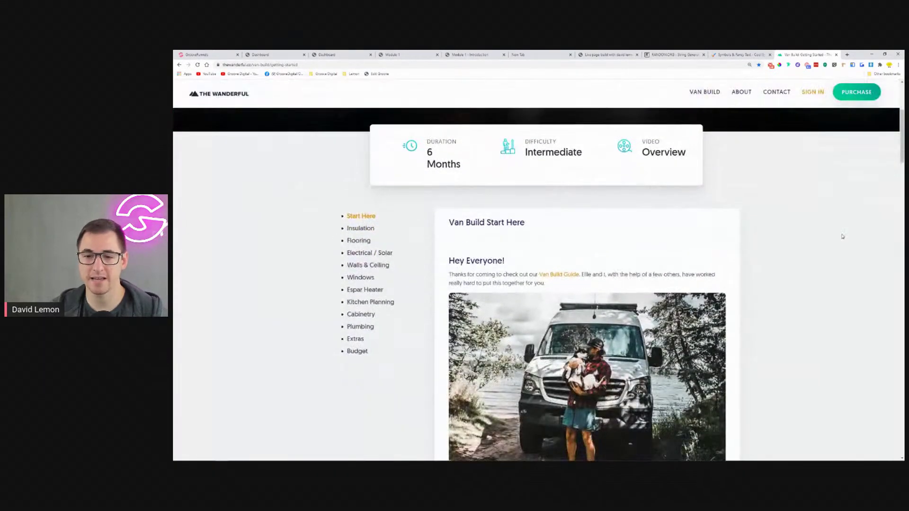
scroll(842, 237, "down", 7)
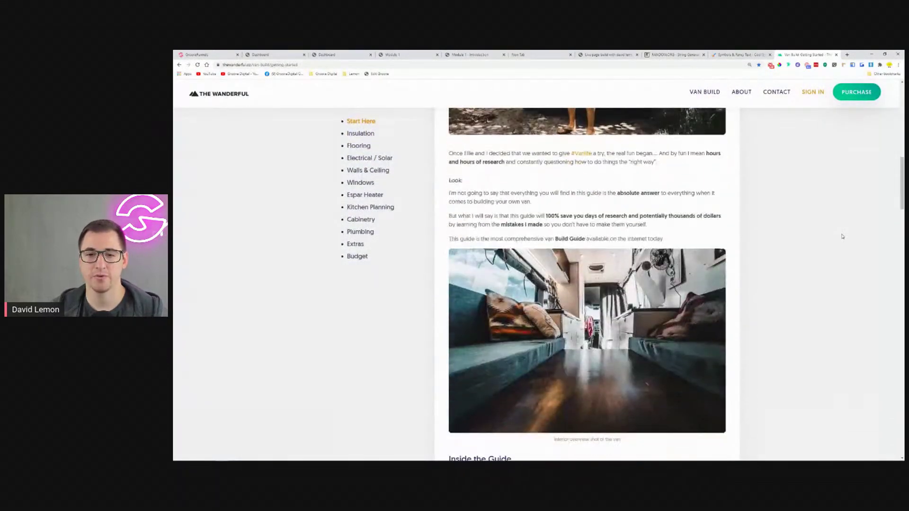
scroll(842, 237, "down", 6)
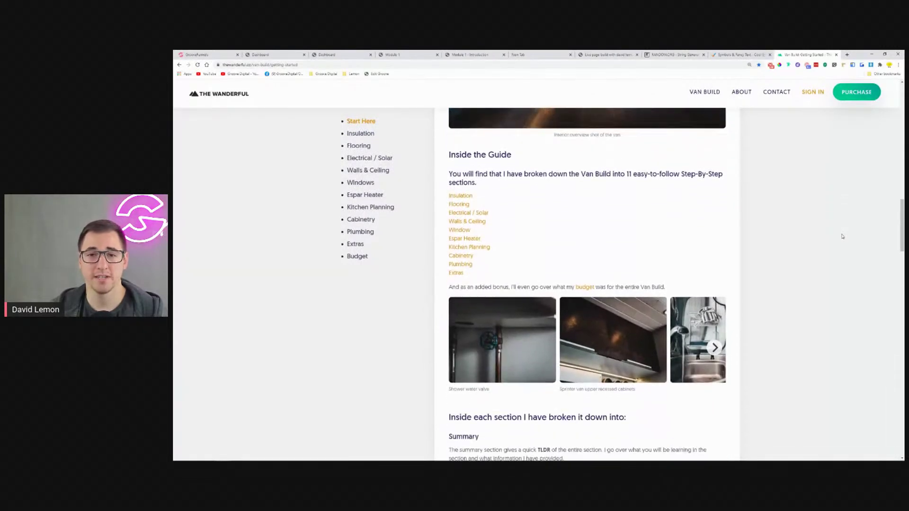
scroll(843, 236, "down", 6)
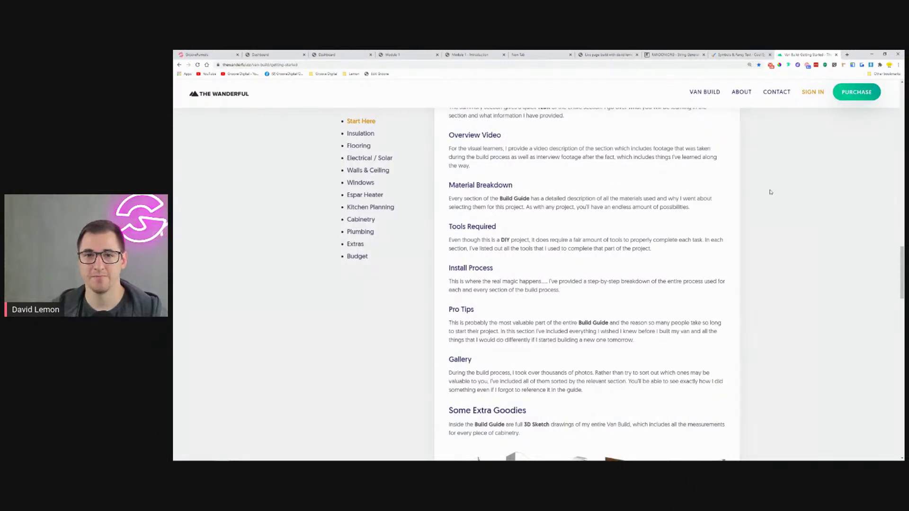
scroll(770, 192, "down", 1)
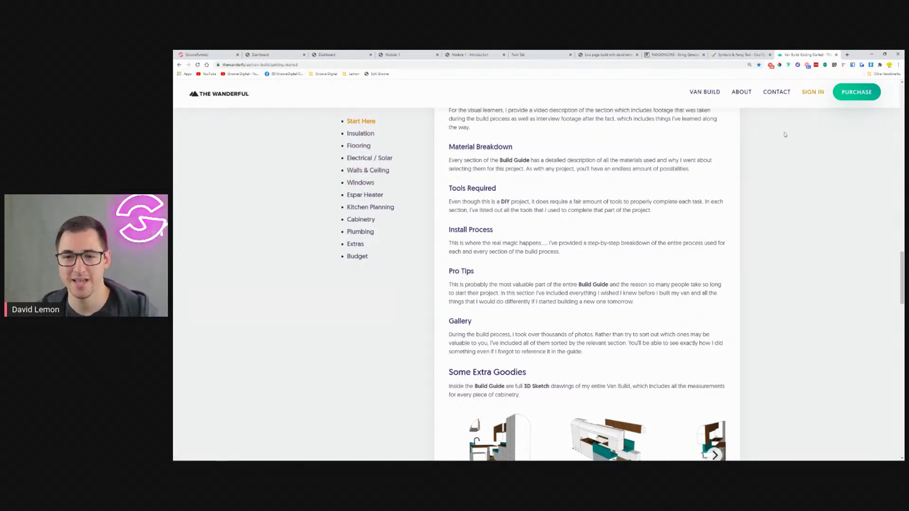
scroll(794, 183, "down", 3)
scroll(458, 201, "down", 9)
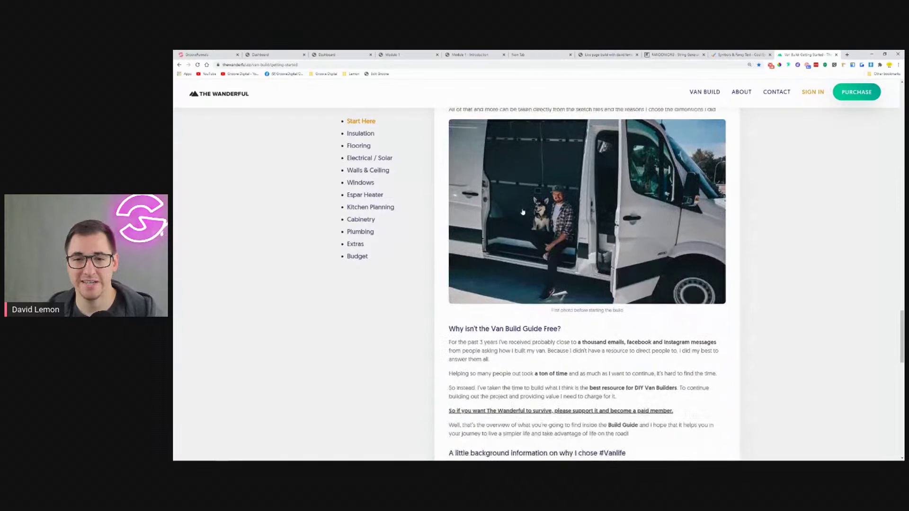
scroll(524, 209, "down", 2)
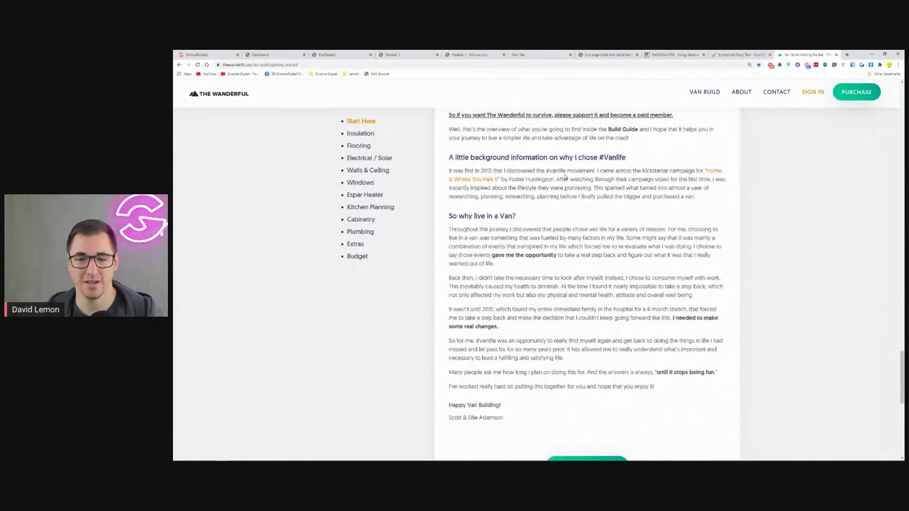
scroll(565, 176, "down", 5)
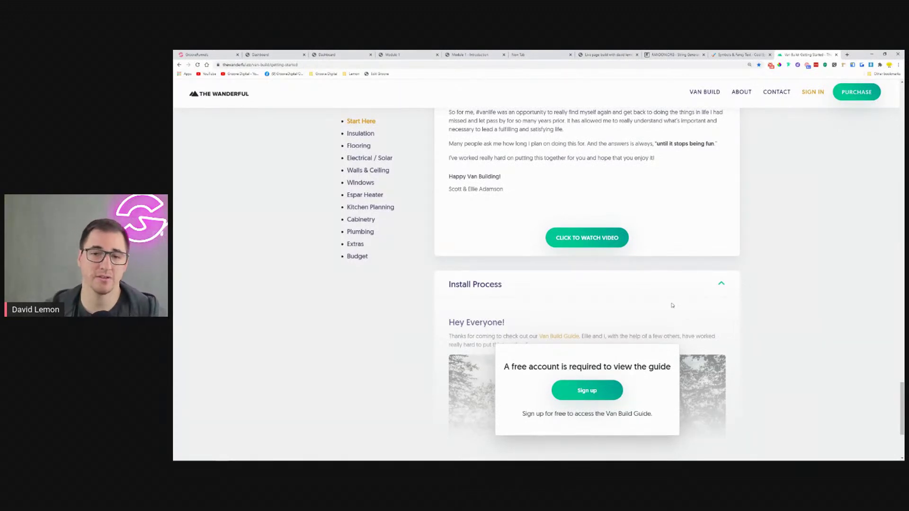
scroll(672, 305, "down", 1)
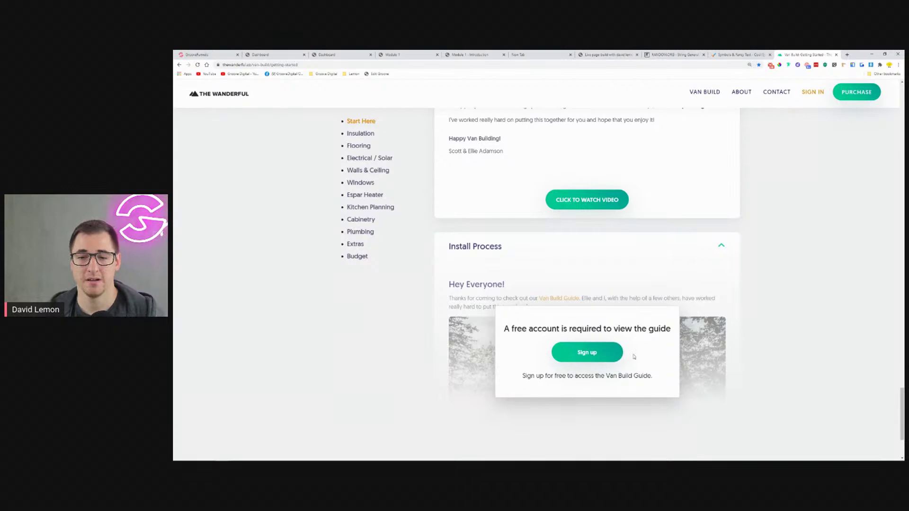
scroll(652, 375, "down", 2)
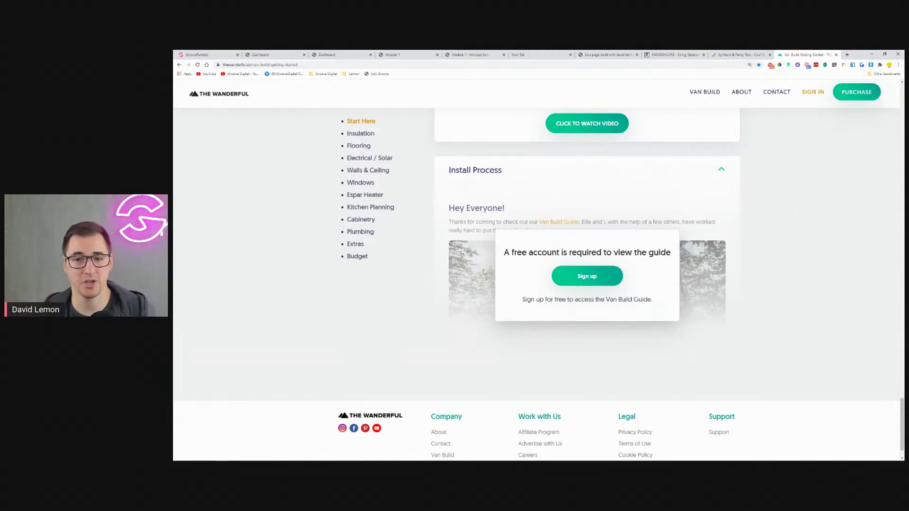
Step: Go back to the start of the van guide, close the reference page and return to the Module 1 builder
scroll(526, 192, "up", 10)
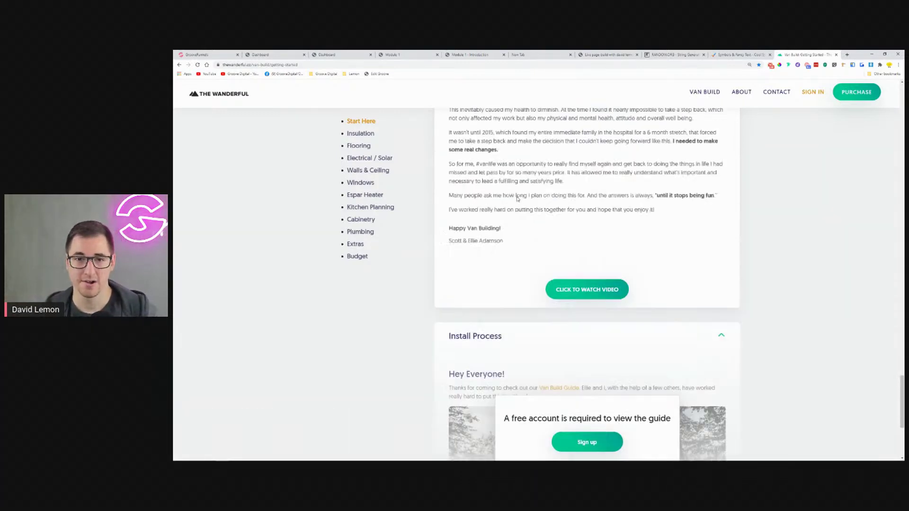
scroll(458, 202, "up", 15)
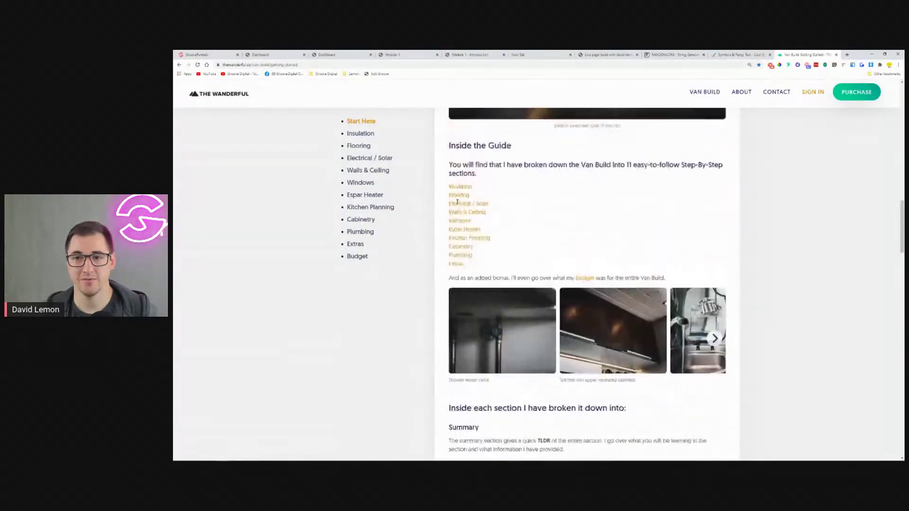
scroll(458, 202, "up", 5)
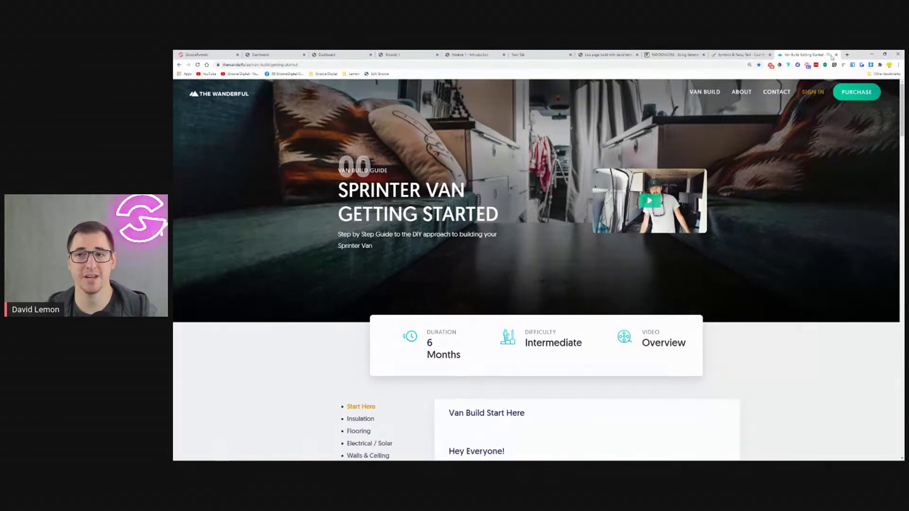
left_click(837, 55)
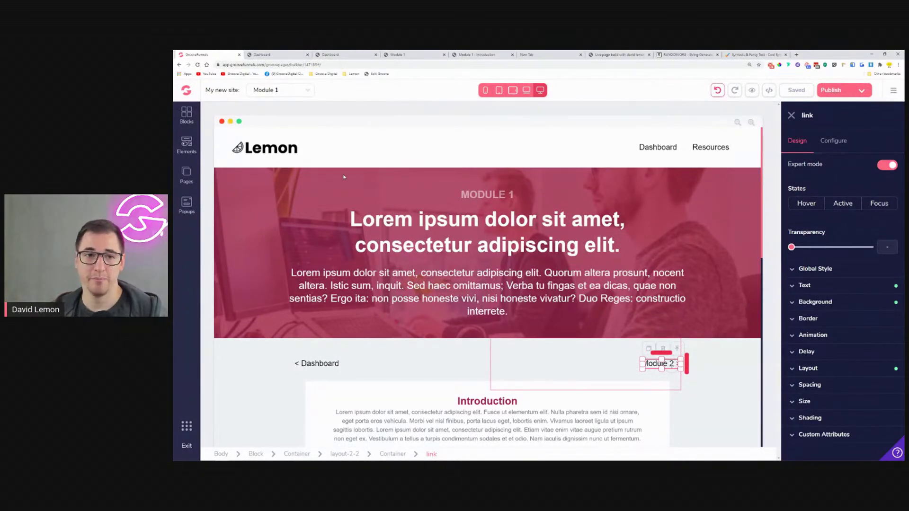
Step: Review Module 1 in the desktop layout, from the hero section through the Introduction block with its placeholder video
scroll(344, 177, "down", 3)
left_click(733, 331)
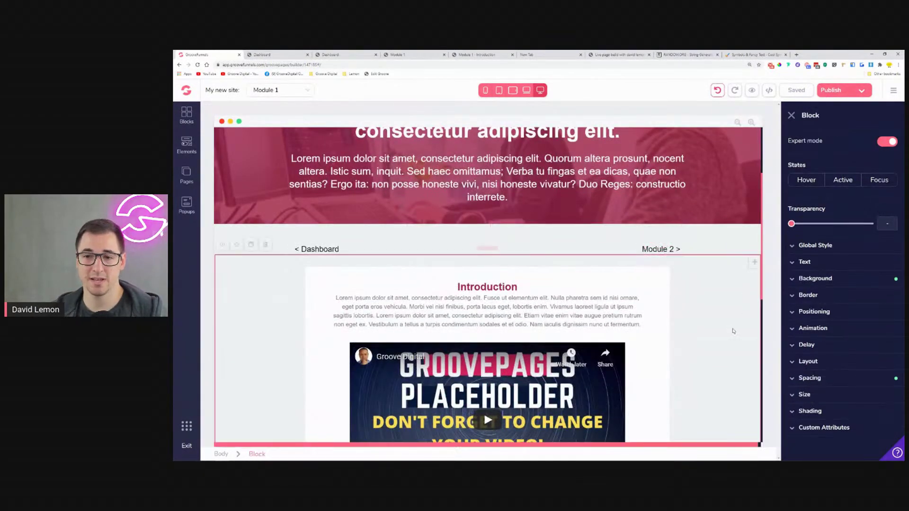
scroll(732, 332, "down", 3)
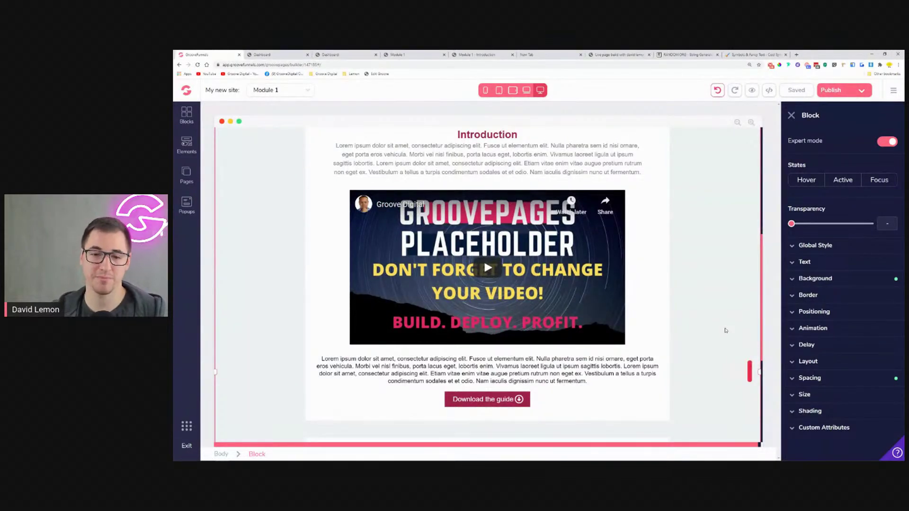
scroll(723, 317, "up", 2)
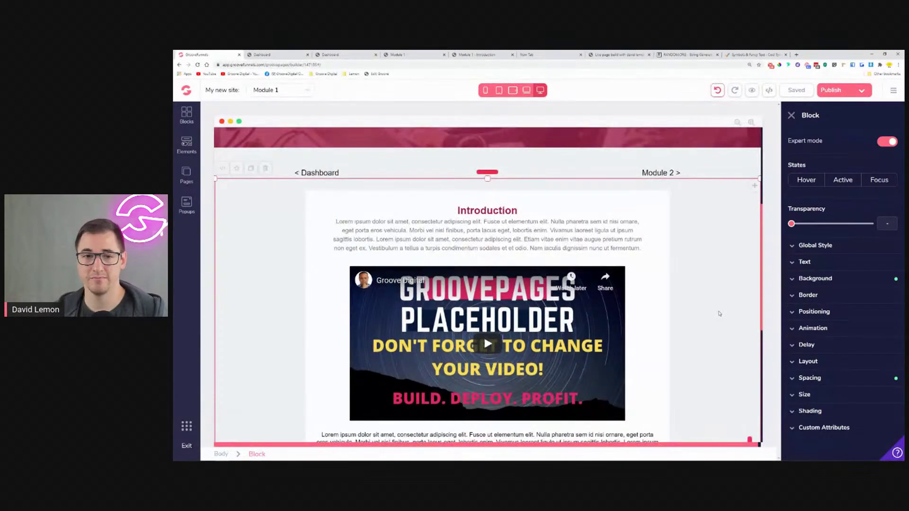
scroll(686, 256, "up", 5)
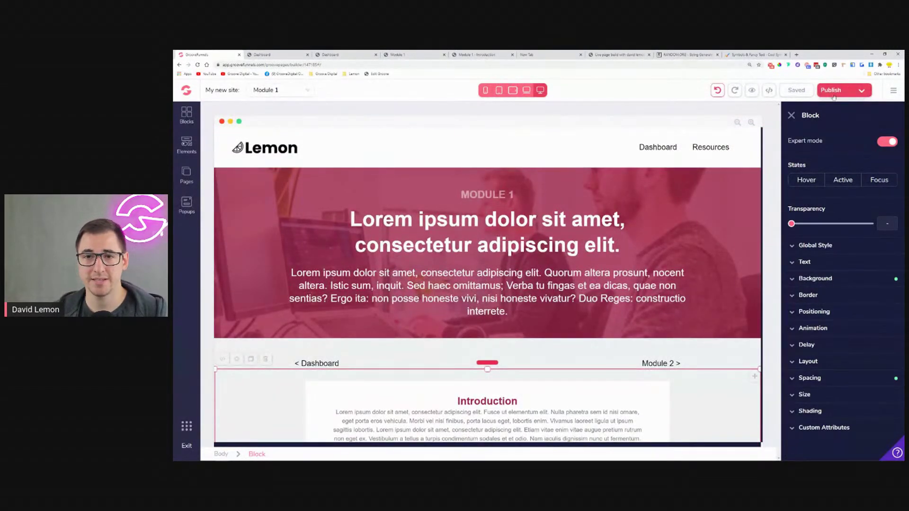
Step: Check Module 1's responsive layout in the laptop and landscape tablet views
left_click(531, 94)
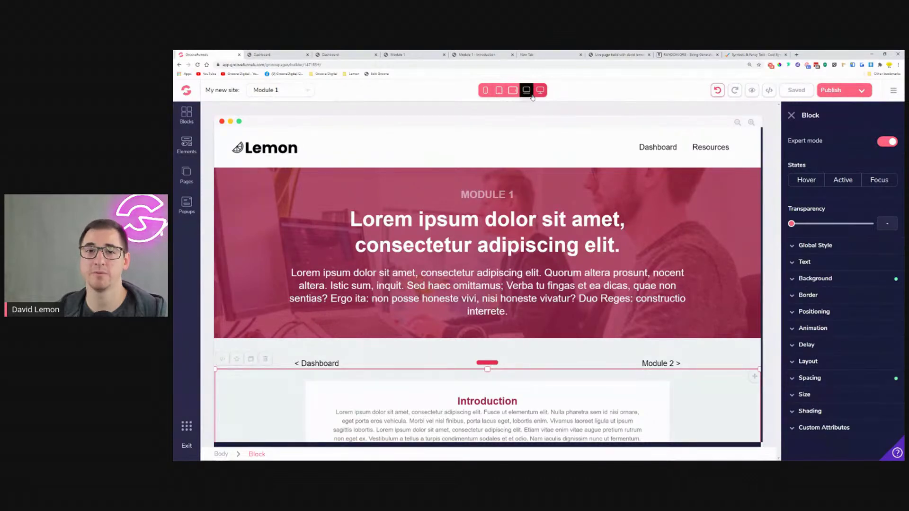
scroll(529, 187, "down", 3)
scroll(529, 188, "down", 5)
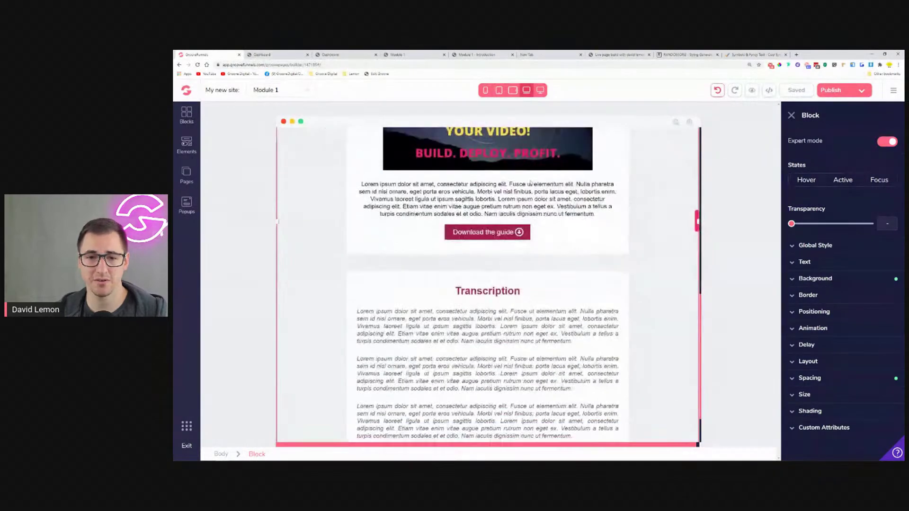
left_click(513, 90)
scroll(521, 182, "up", 8)
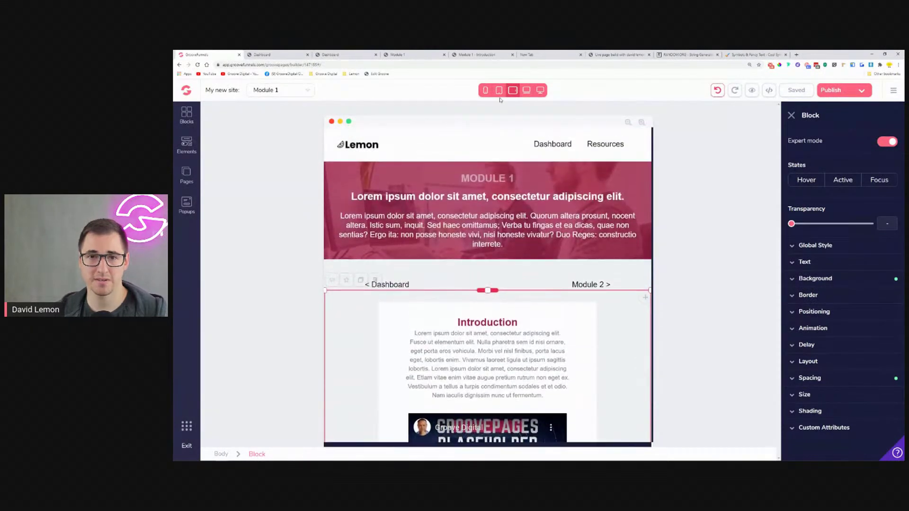
Step: In the portrait tablet view, set the navbar menu icon's text color to black (#000000)
left_click(500, 91)
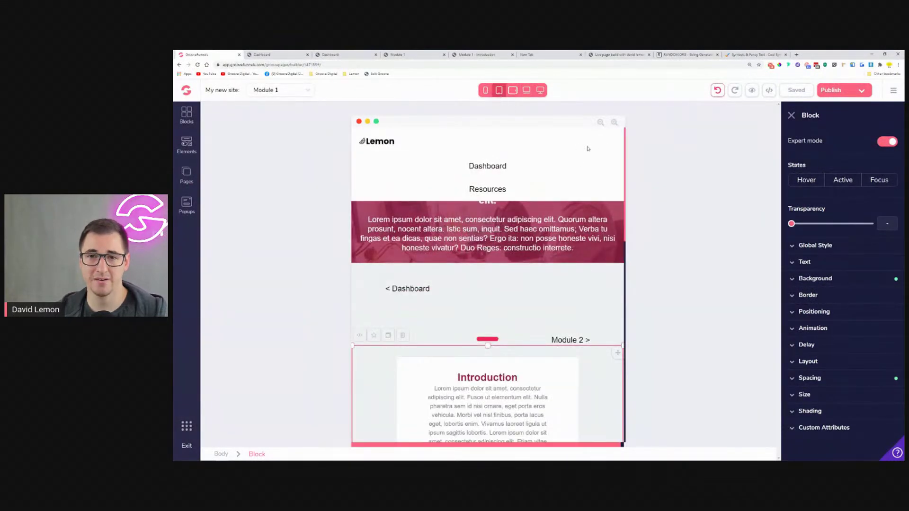
left_click(611, 145)
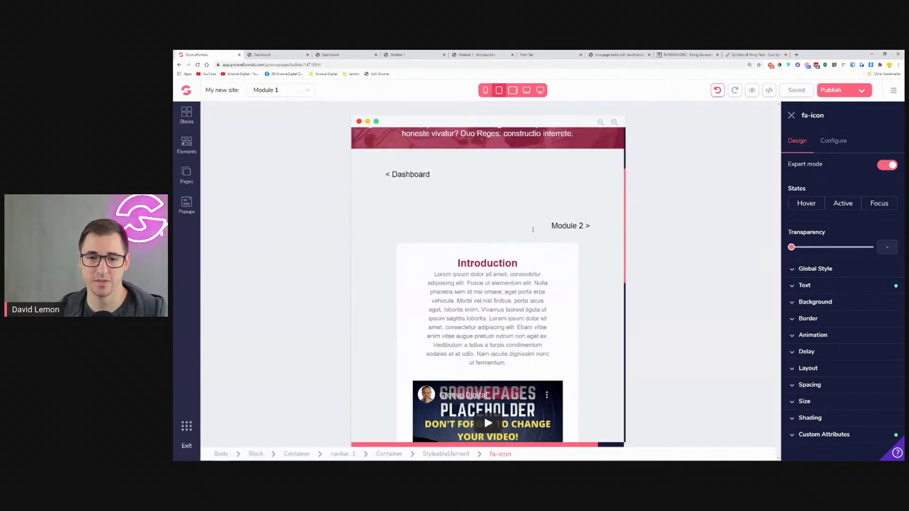
left_click(804, 285)
left_click(826, 392)
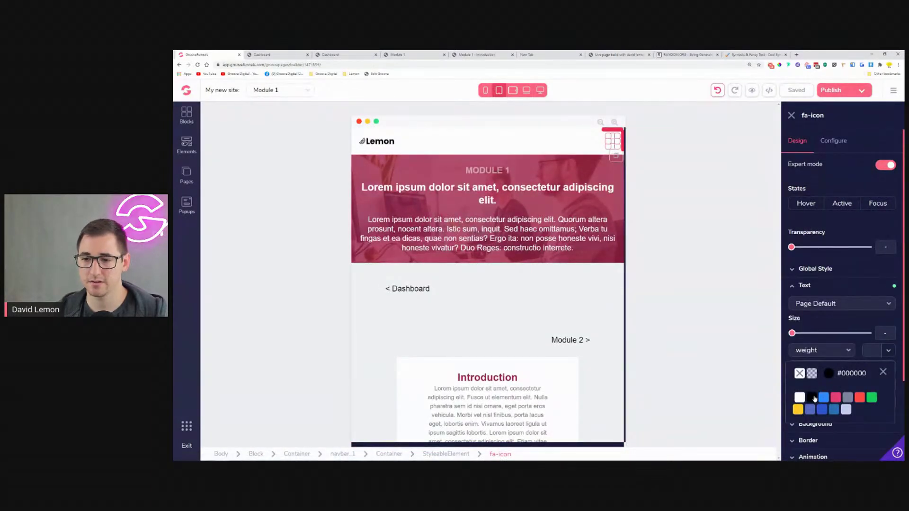
left_click(812, 398)
left_click(604, 144)
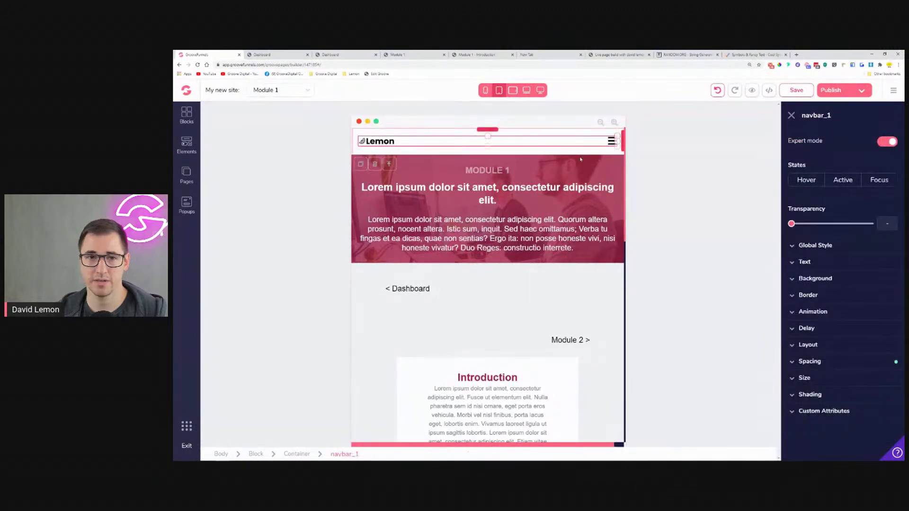
Step: Check Module 1's portrait tablet layout from the hero section through the Introduction video, guide download button and Transcription block
scroll(464, 251, "down", 5)
scroll(465, 249, "down", 4)
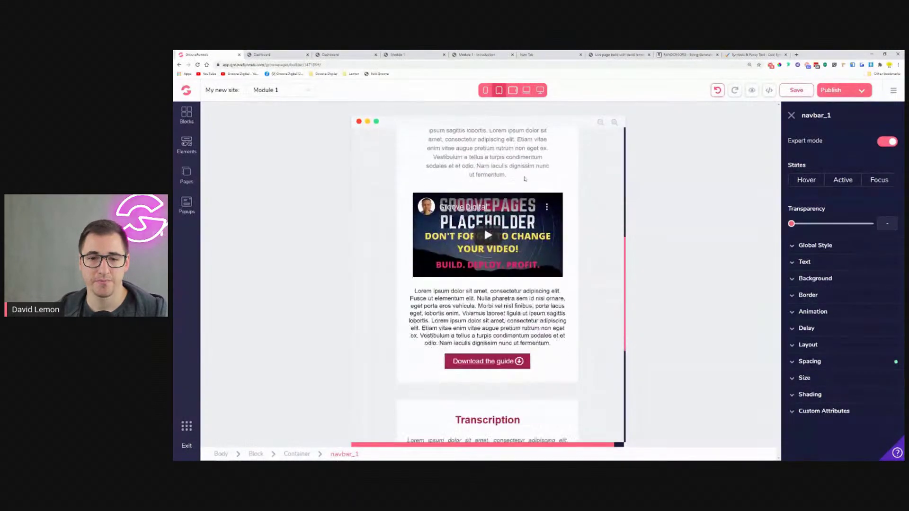
scroll(480, 201, "up", 6)
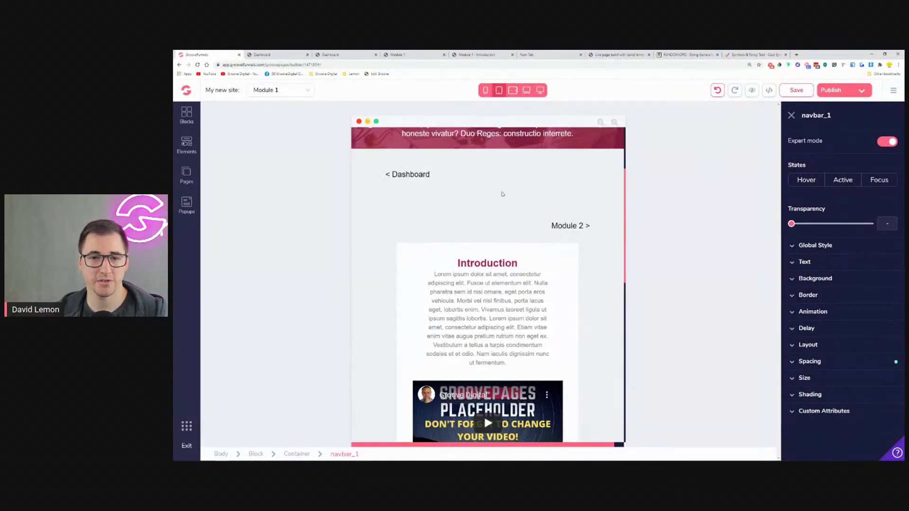
scroll(511, 267, "down", 2)
scroll(511, 267, "down", 6)
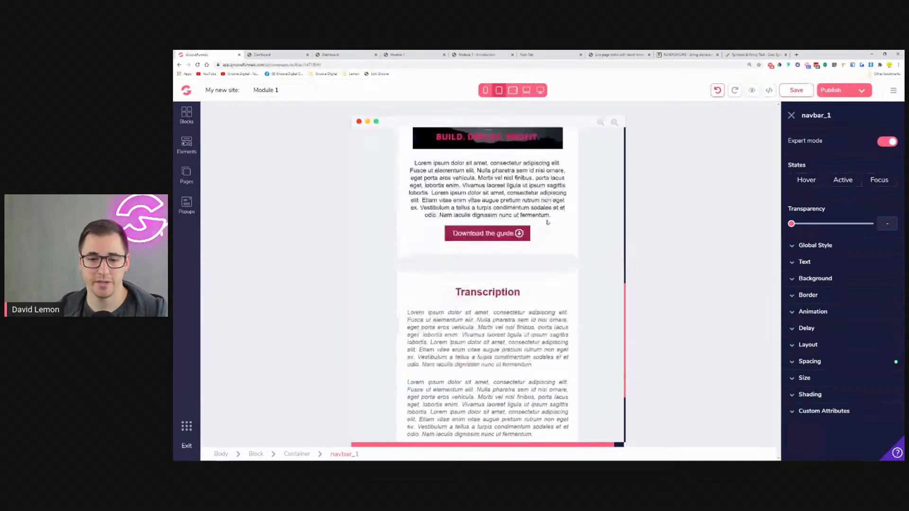
scroll(488, 284, "up", 4)
Step: Check Module 1 in the mobile view, including the oversized placeholder video, hero section and expanded navbar menu
left_click(485, 92)
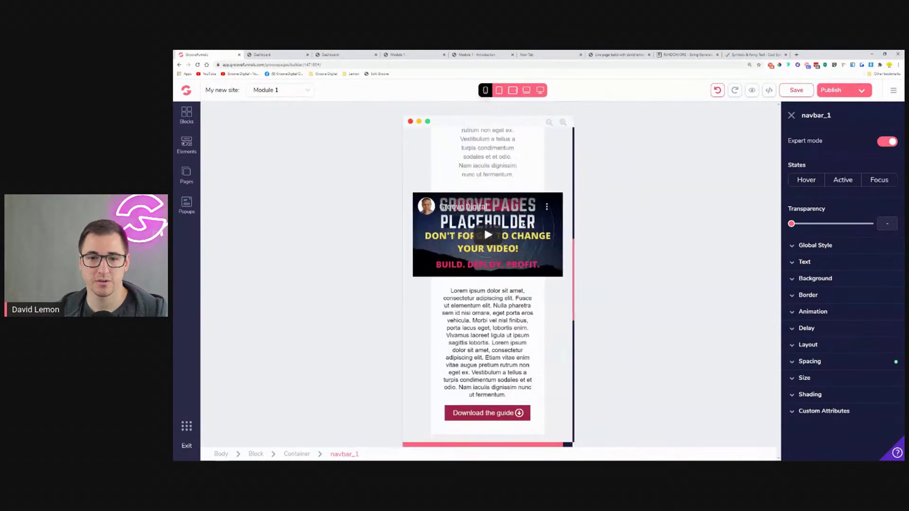
scroll(484, 226, "down", 3)
scroll(509, 325, "down", 3)
scroll(521, 313, "up", 2)
scroll(474, 294, "up", 4)
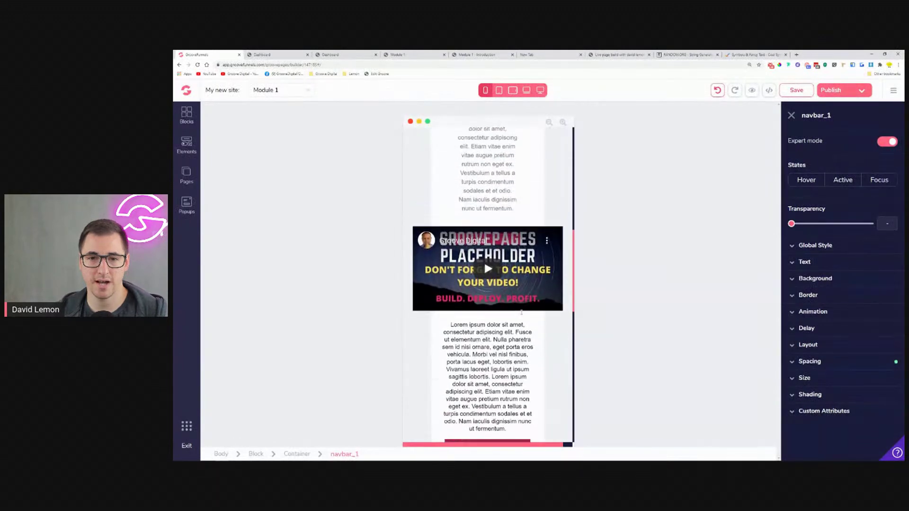
scroll(465, 317, "up", 10)
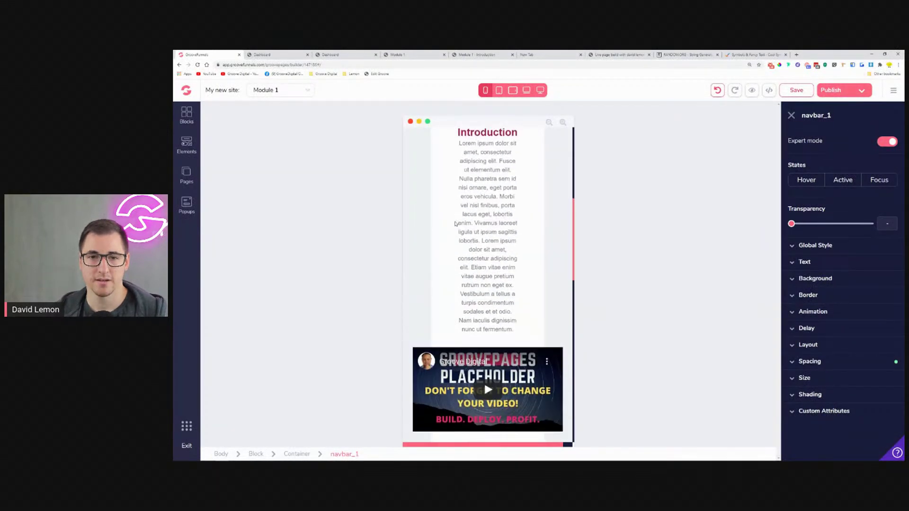
scroll(475, 279, "up", 4)
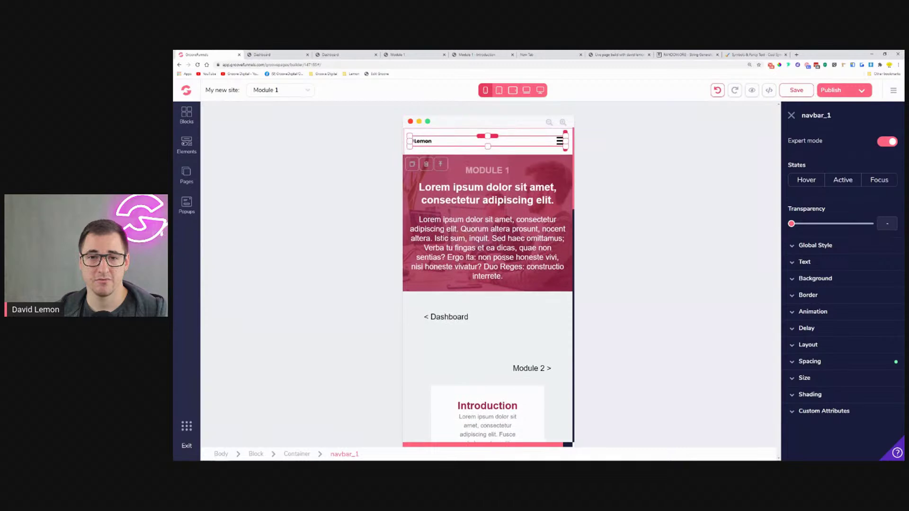
left_click(560, 141)
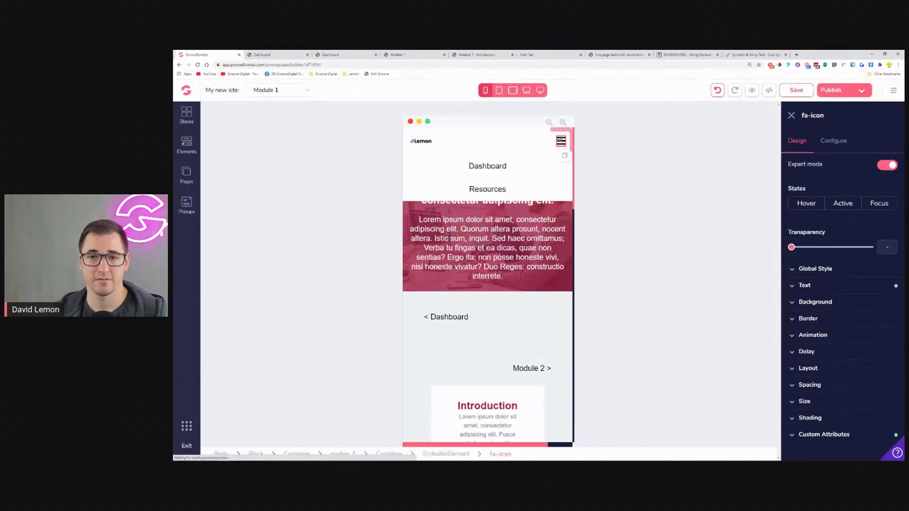
Step: Switch to the Dashboard page, collapse its mobile menu and check the mobile layout of the video, anchor links and module blocks
left_click(279, 90)
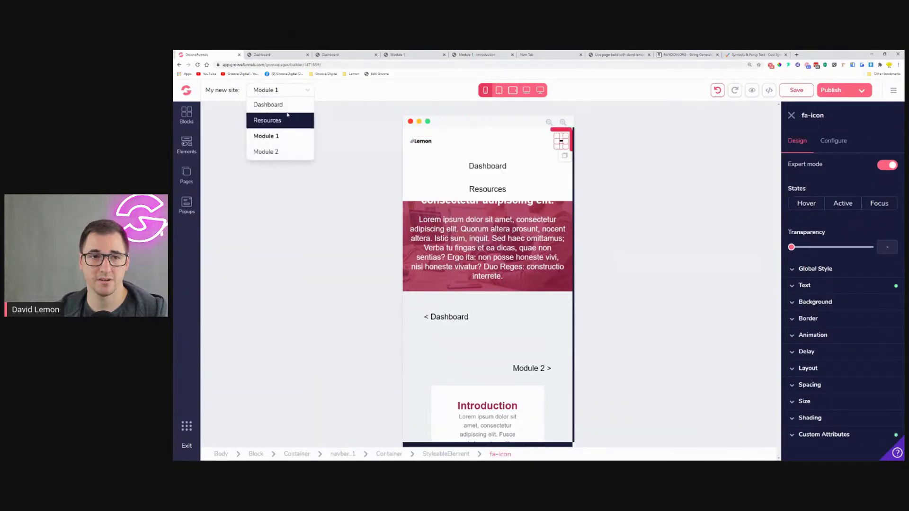
left_click(270, 104)
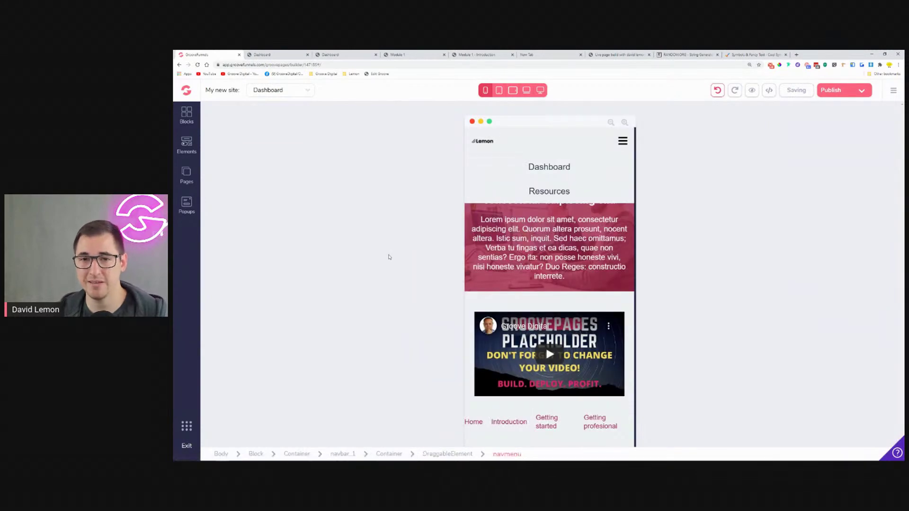
left_click(624, 142)
scroll(484, 345, "down", 5)
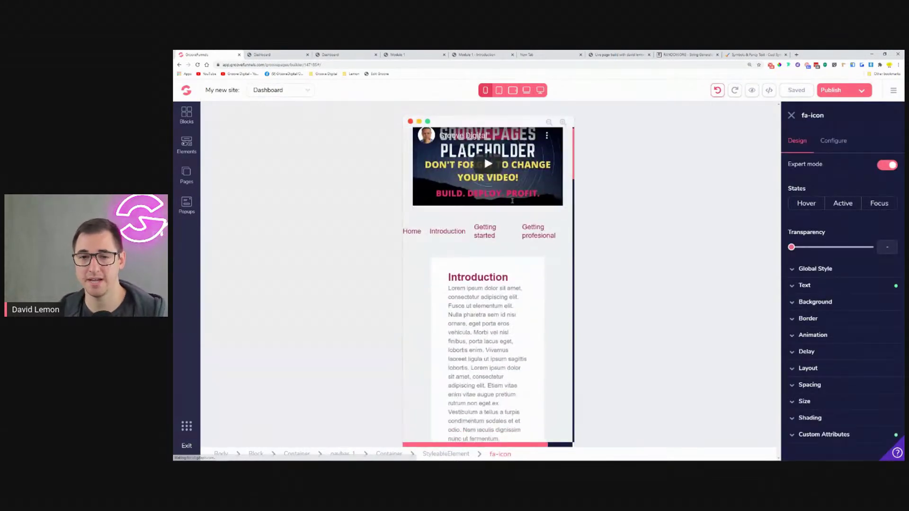
scroll(550, 195, "down", 4)
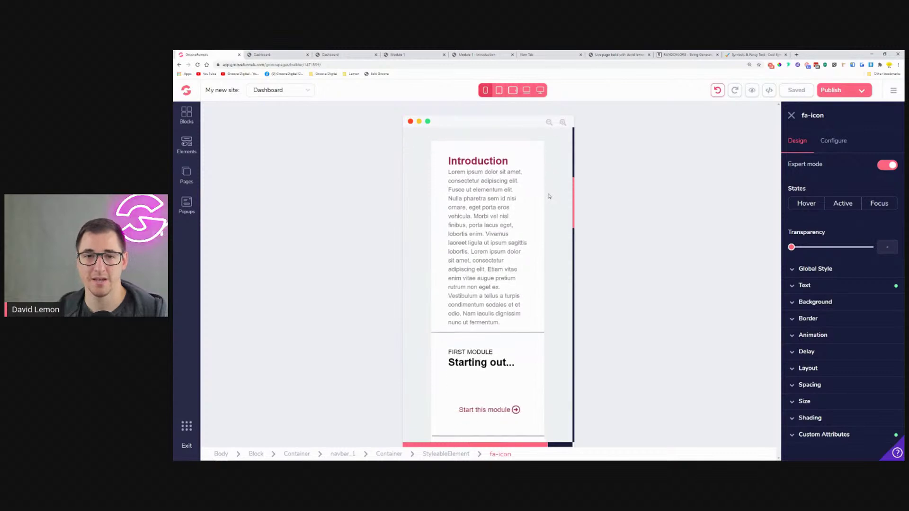
scroll(495, 176, "down", 3)
scroll(504, 297, "down", 2)
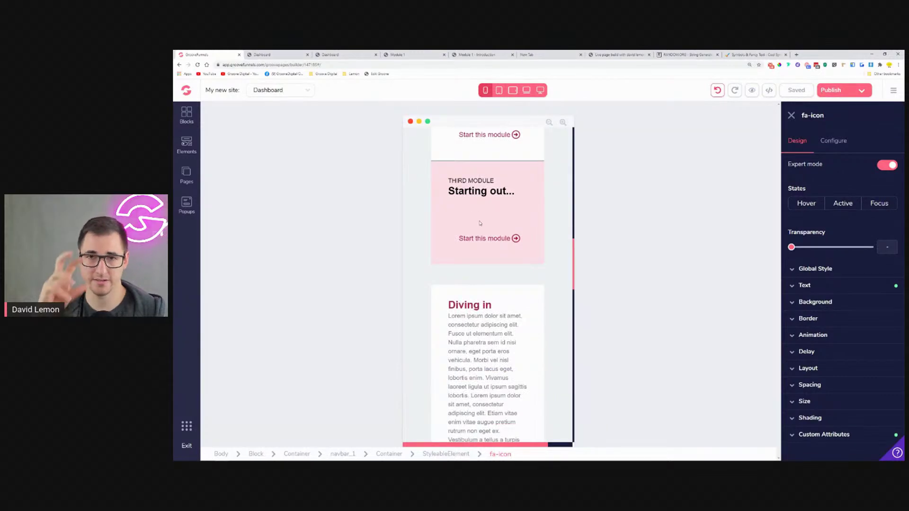
scroll(484, 239, "down", 1)
scroll(484, 239, "down", 10)
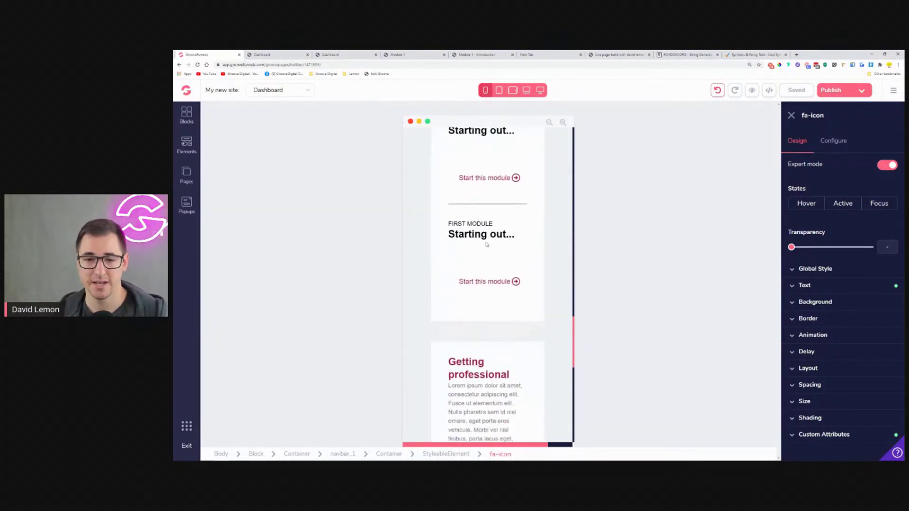
scroll(487, 245, "up", 2)
scroll(487, 245, "up", 6)
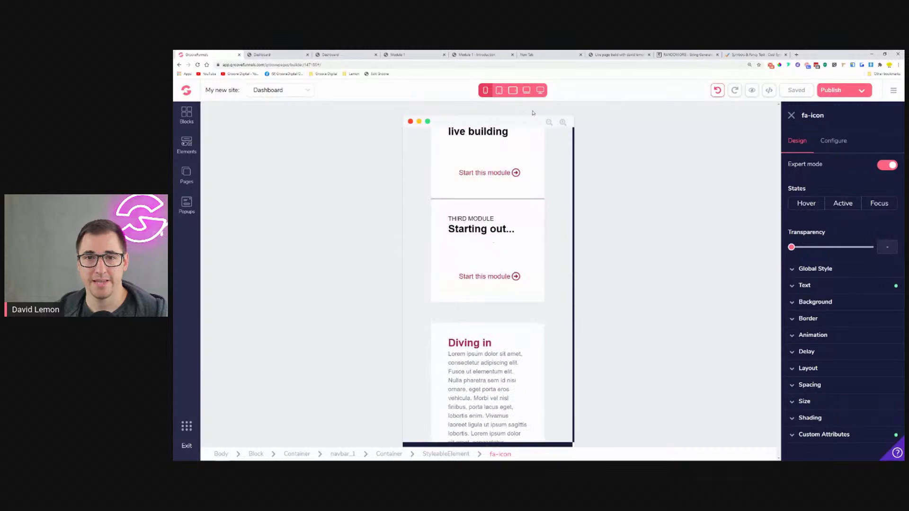
Step: Return the Dashboard to the desktop view and copy the hosted memberpage site's link from the publish settings
left_click(541, 90)
left_click(862, 91)
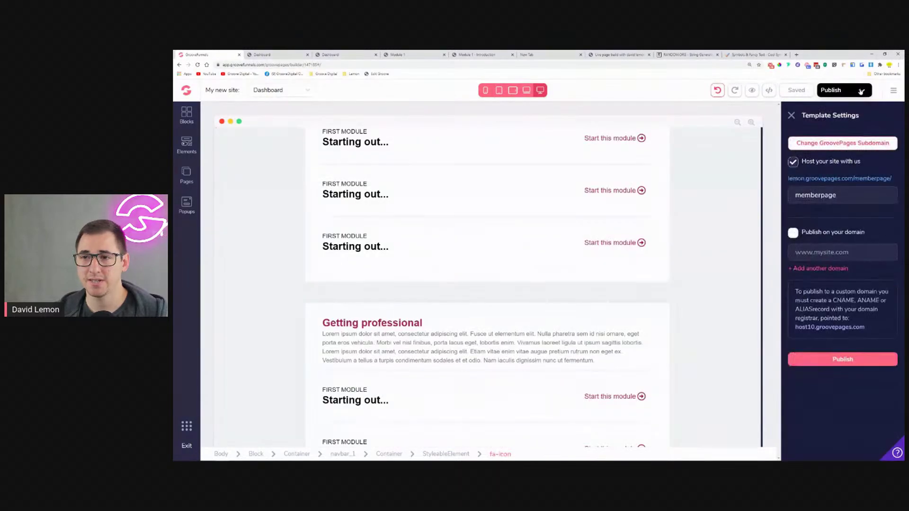
right_click(850, 179)
left_click(847, 219)
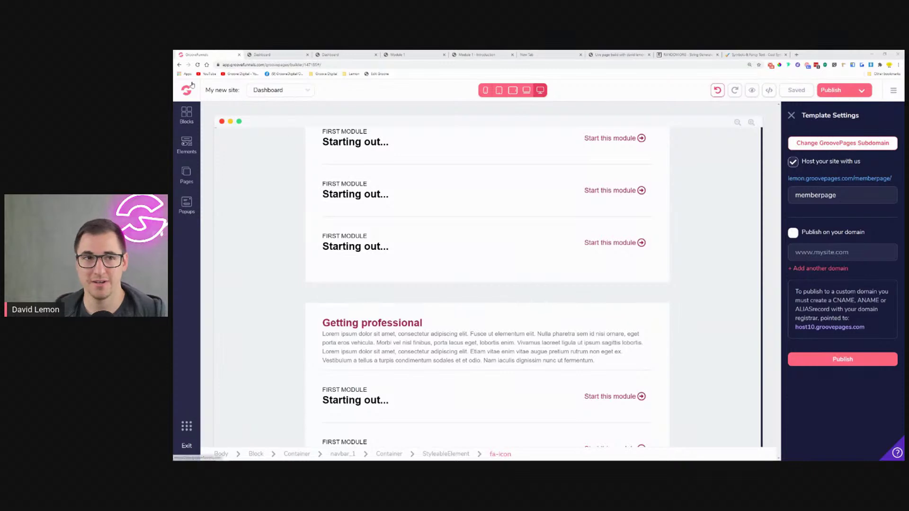
Step: View the presentation title slide, return to the Dashboard builder, and close the template settings at the top of the page
left_click(643, 55)
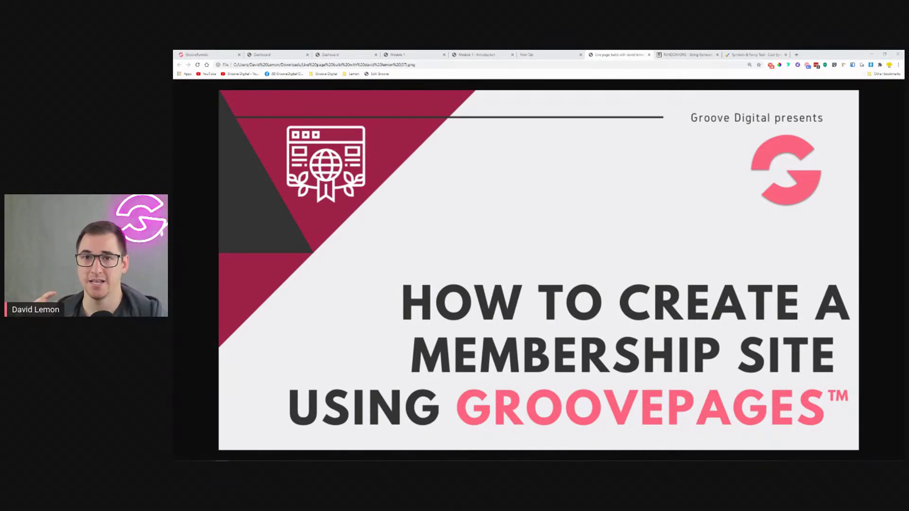
left_click(691, 54)
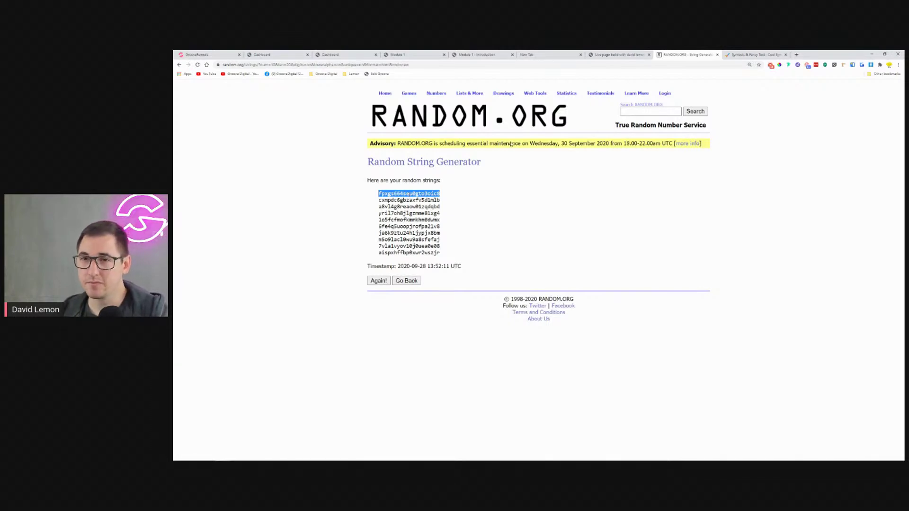
left_click(205, 55)
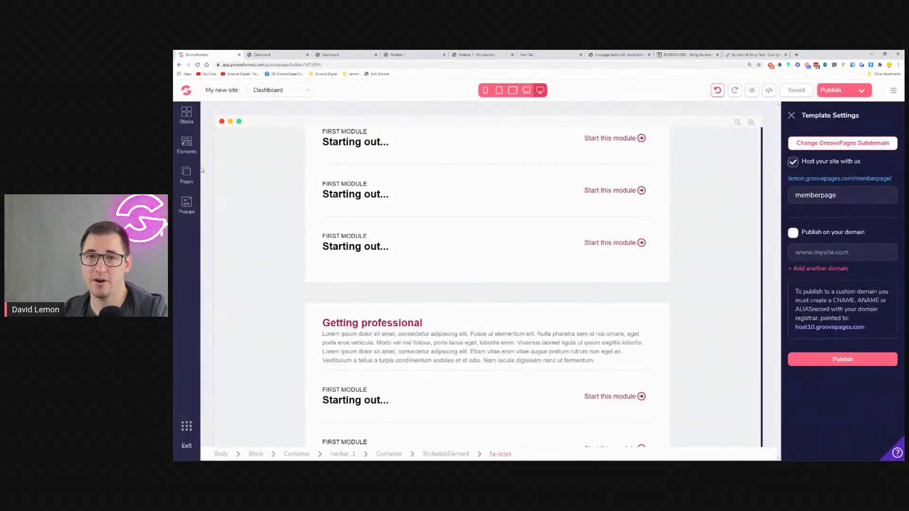
left_click(305, 209)
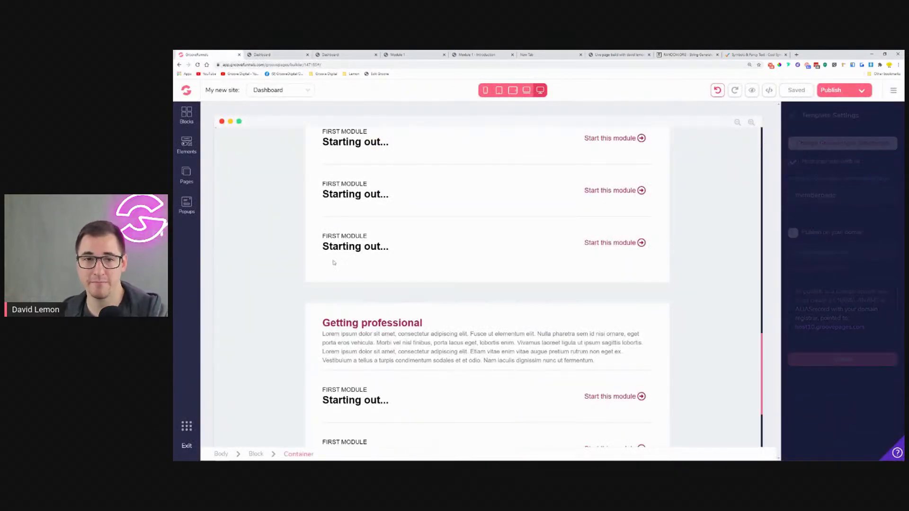
scroll(287, 211, "up", 15)
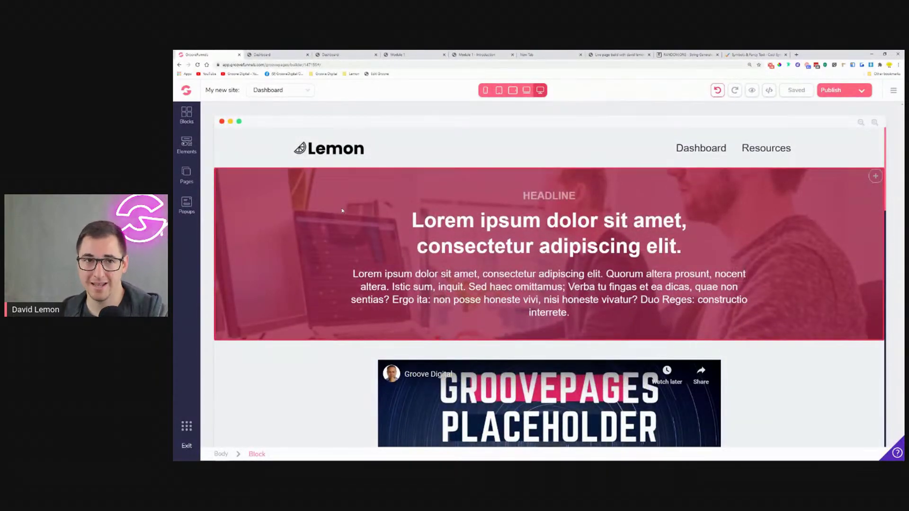
Step: Open the GrooveDigital Official Facebook group in a new browser tab and filter its posts by the Tutorial Videos topic
left_click(797, 54)
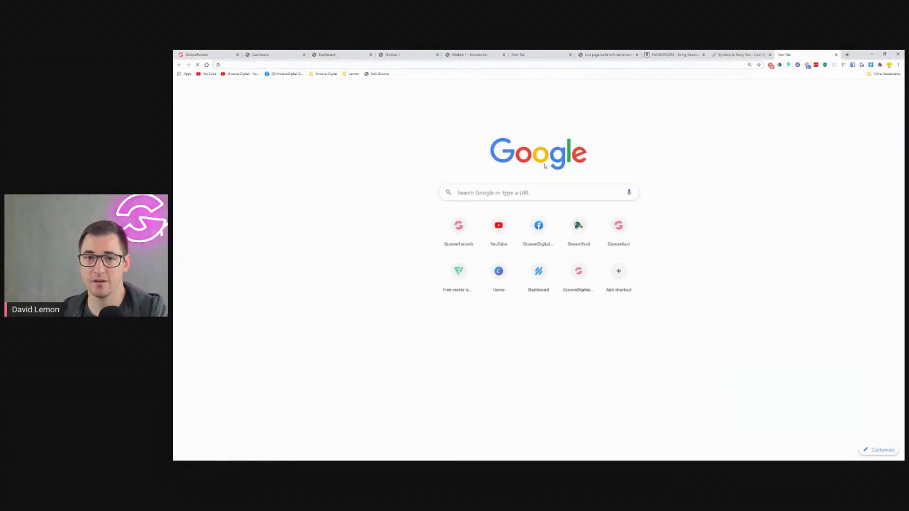
left_click(540, 228)
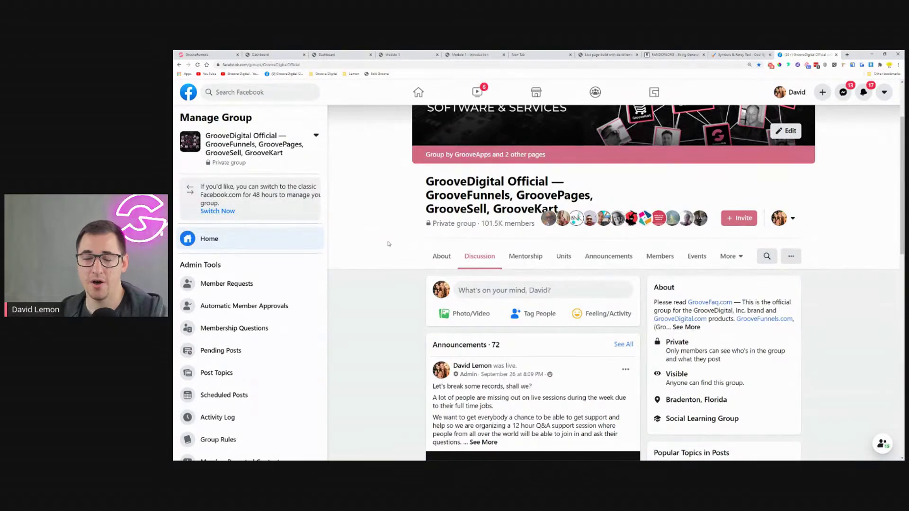
scroll(388, 244, "down", 5)
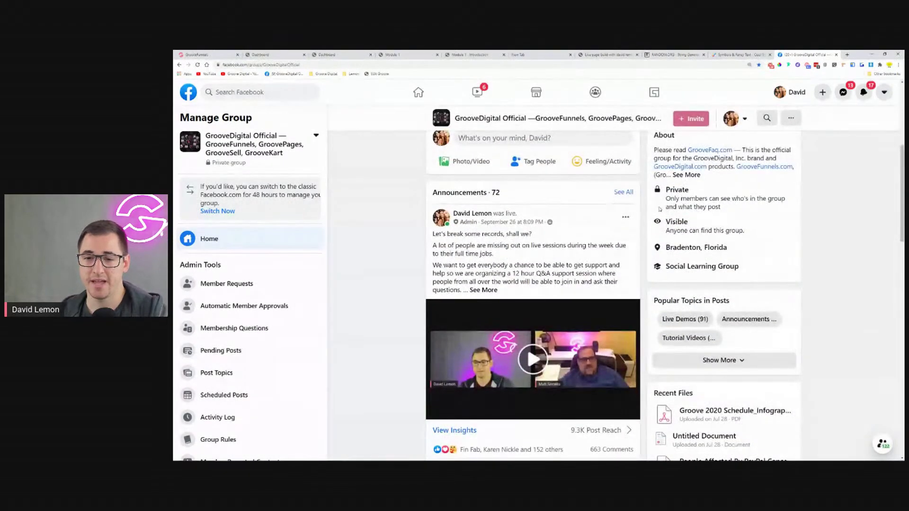
left_click(696, 262)
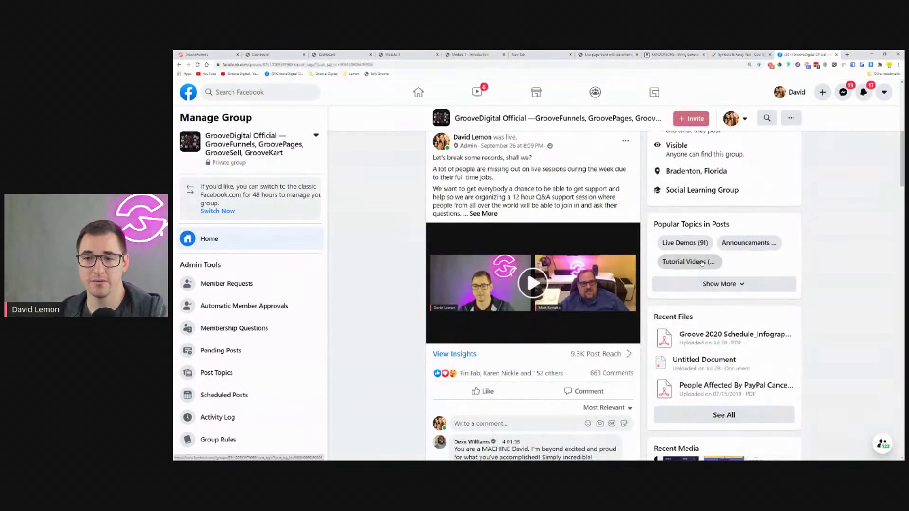
Step: Look through the tutorial posts for the one about hiding a page from search engines and highlight its title
scroll(403, 258, "down", 12)
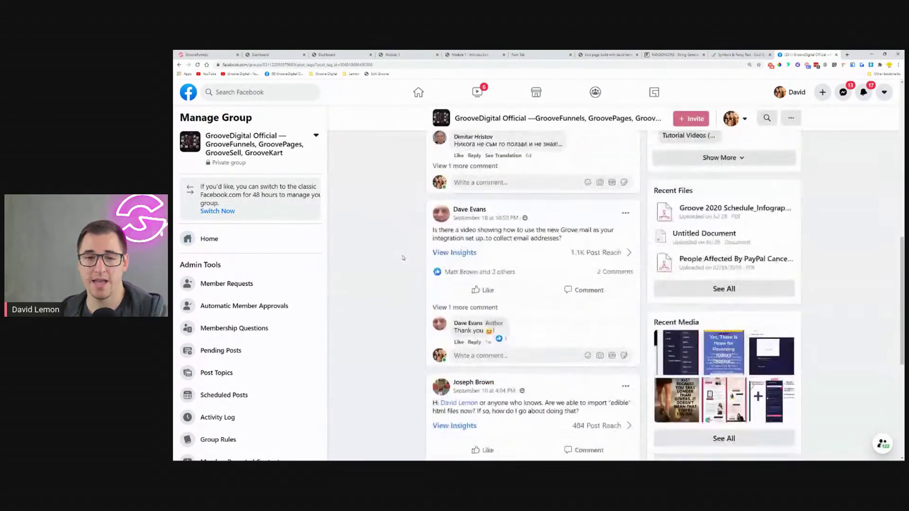
scroll(403, 255, "up", 4)
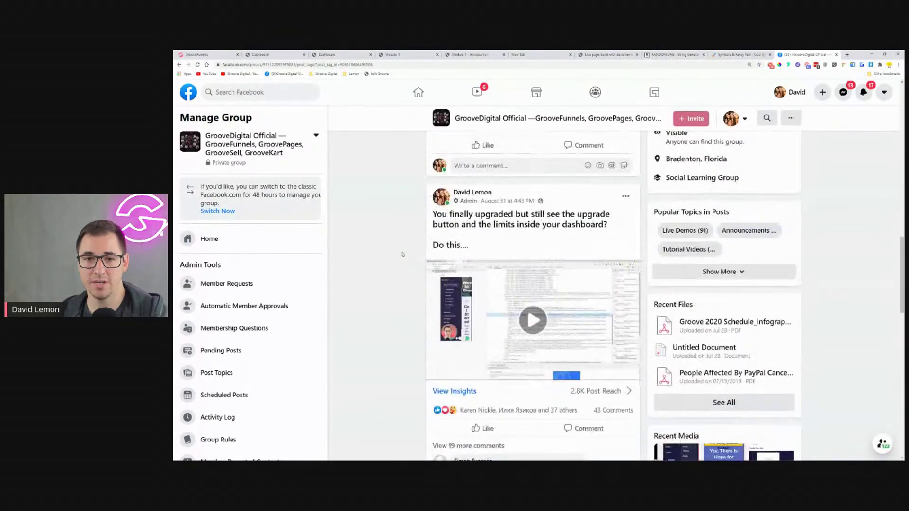
scroll(403, 254, "down", 6)
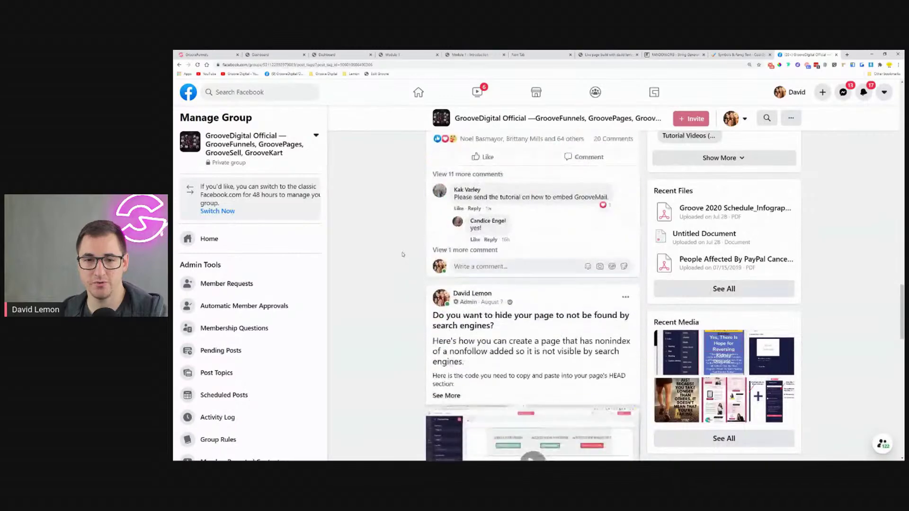
scroll(403, 255, "down", 5)
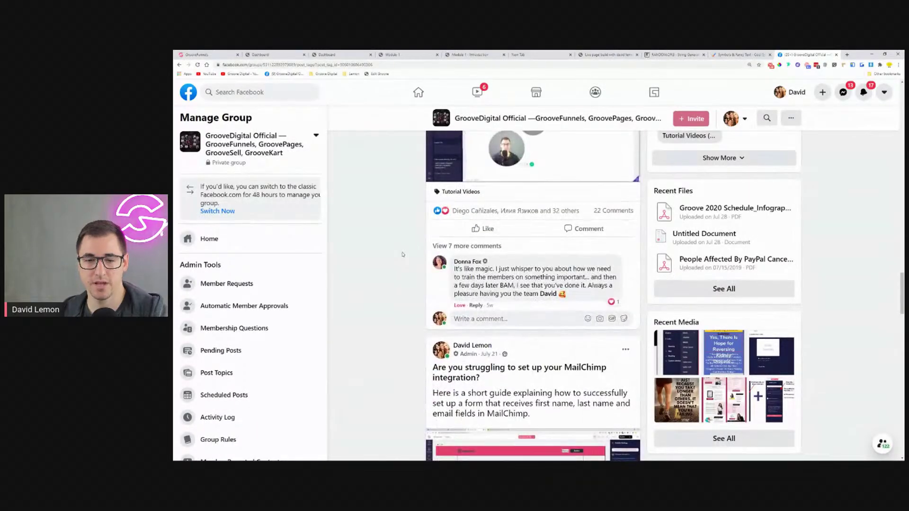
scroll(403, 254, "up", 4)
left_click_drag(470, 161, 625, 171)
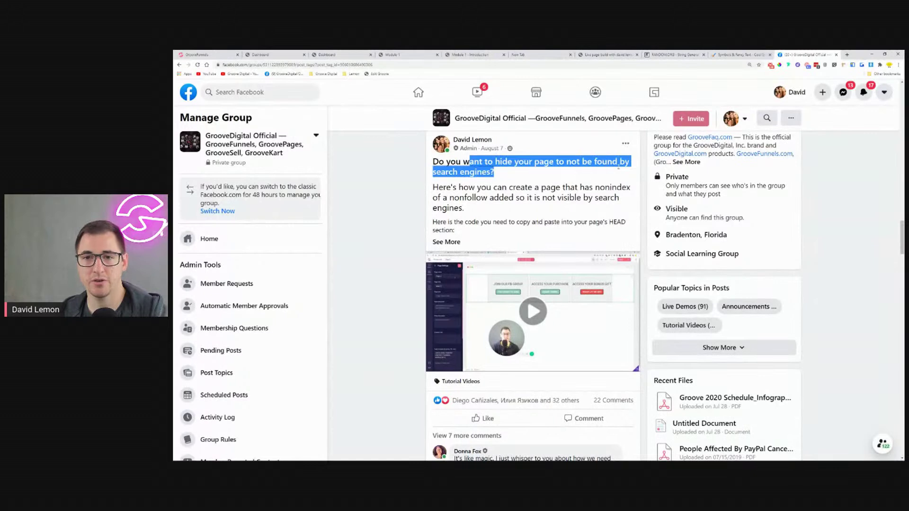
Step: Expand the post about hiding pages from search engines and copy its <META NAME="ROBOTS" CONTENT="NOINDEX, NOFOLLOW"> code
left_click(455, 243)
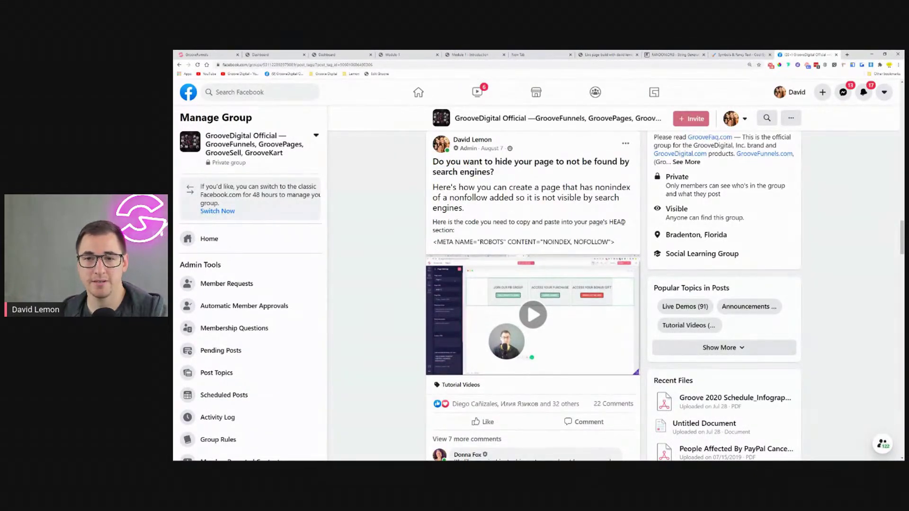
left_click_drag(433, 242, 621, 247)
right_click(590, 241)
left_click(600, 244)
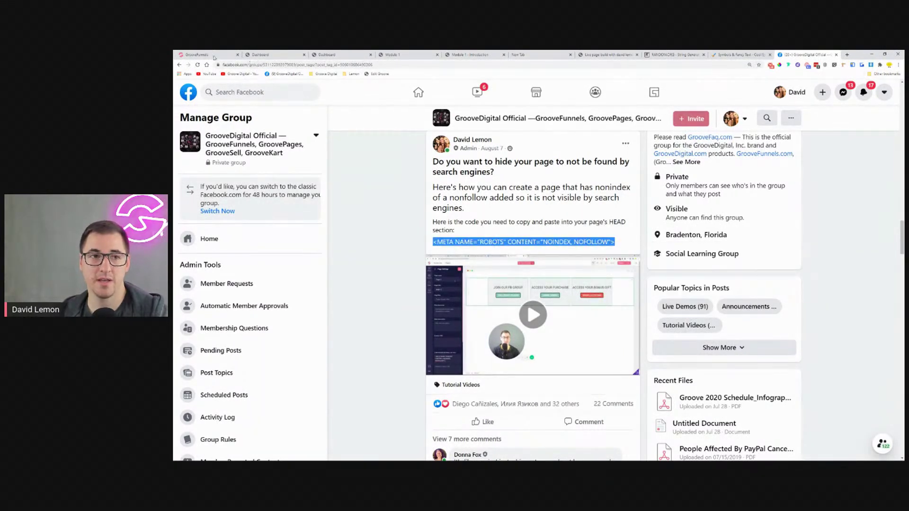
Step: Add the copied NOINDEX, NOFOLLOW robots meta tag to the head code in the builder's site settings, save the site and close the settings
key("ctrl+1")
left_click(894, 92)
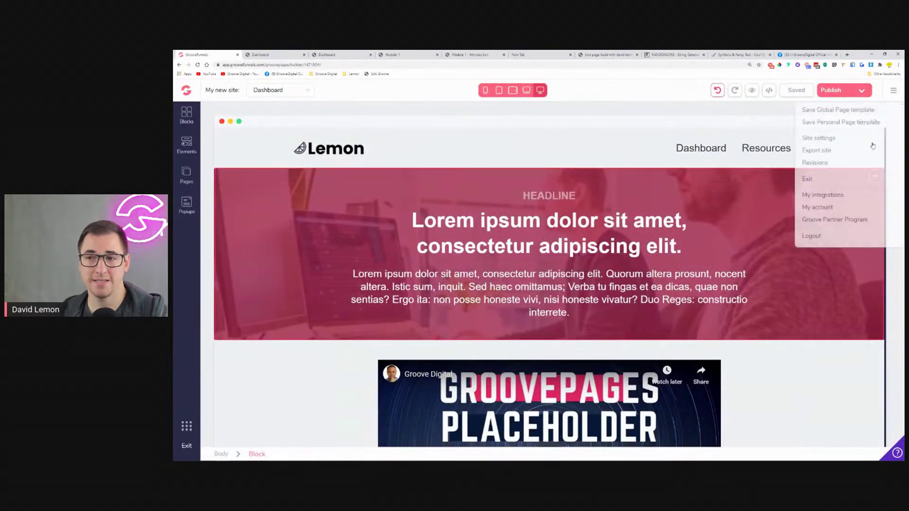
left_click(824, 138)
scroll(824, 326, "down", 4)
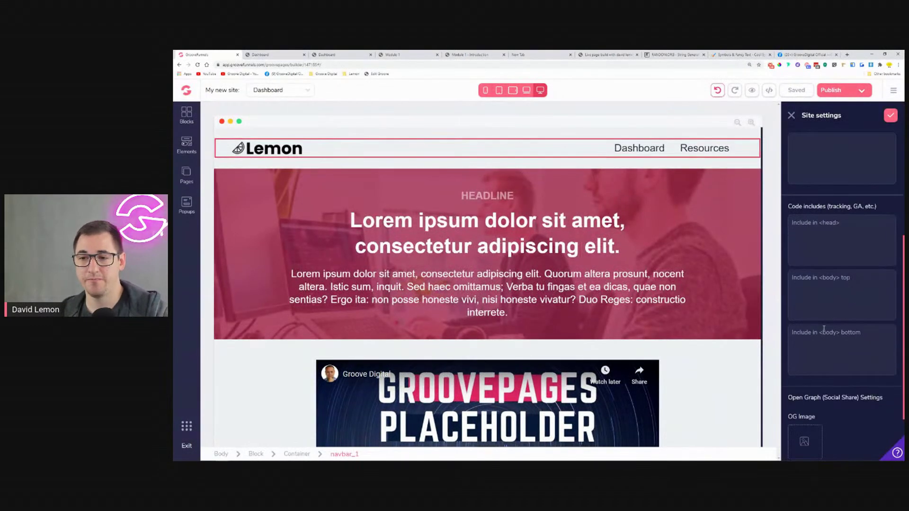
left_click(842, 237)
key("ctrl+v")
left_click(890, 115)
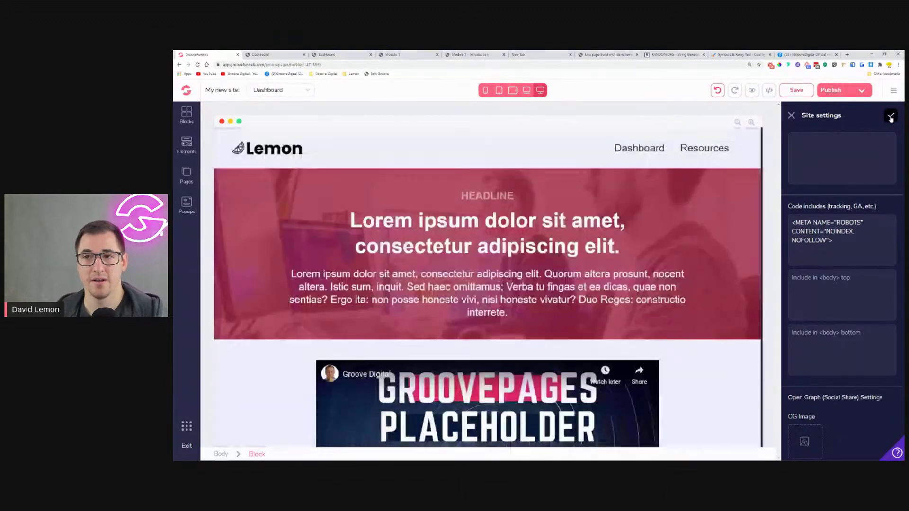
left_click(825, 96)
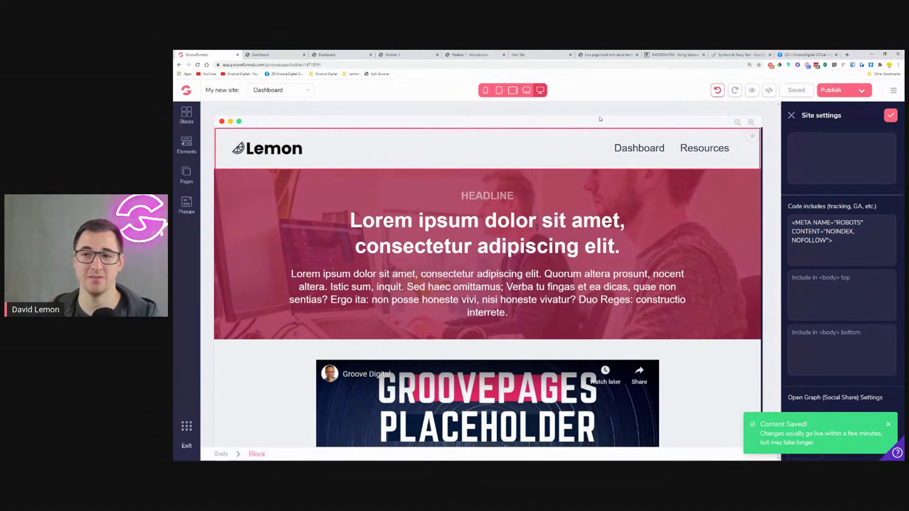
left_click(791, 116)
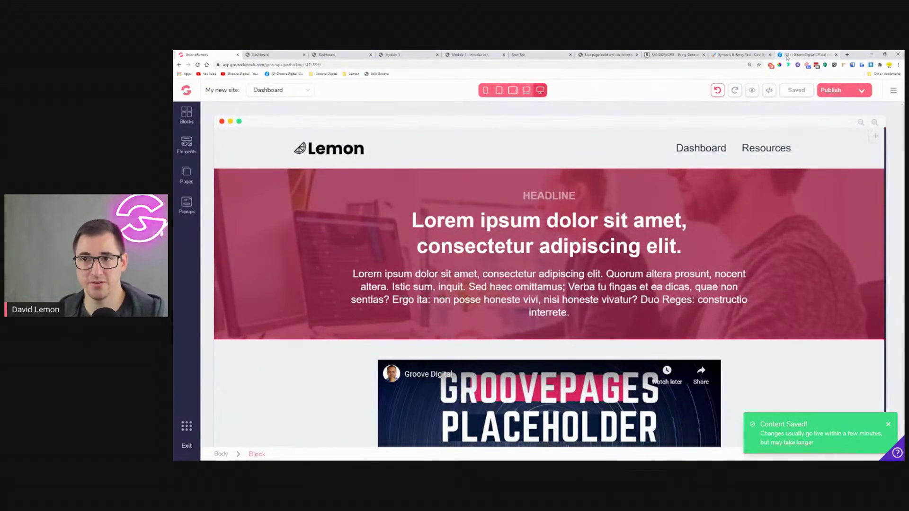
Step: Go back to the Facebook post about hiding pages from search engines and highlight its title and robots meta code
left_click(808, 55)
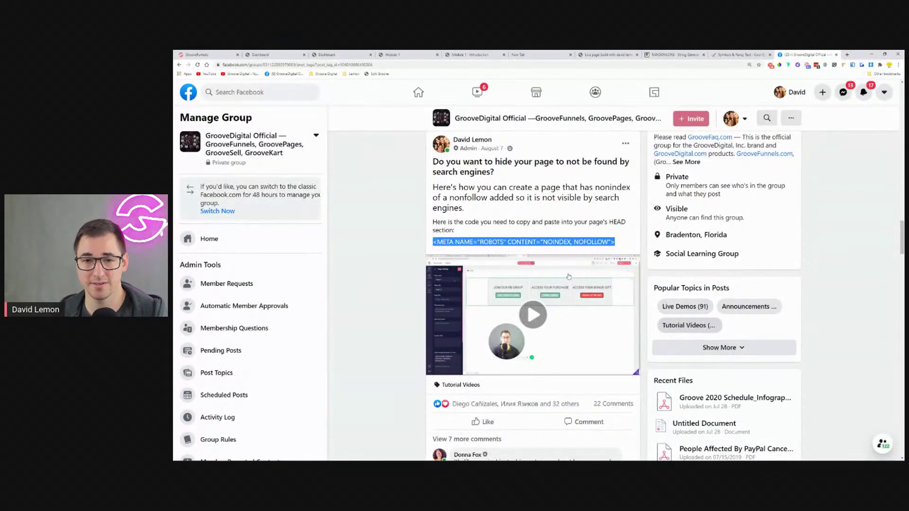
left_click_drag(434, 162, 620, 173)
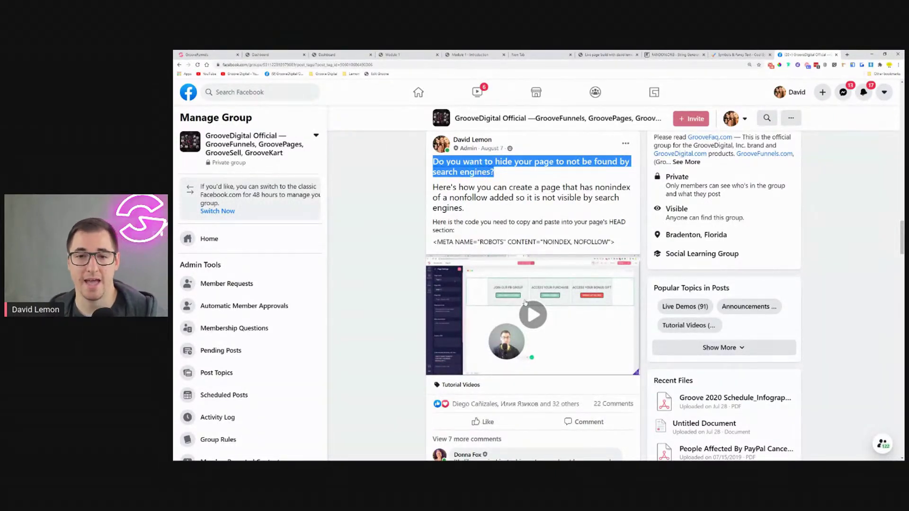
left_click_drag(434, 242, 622, 236)
left_click(622, 236)
Step: Return to the builder, view the head code field in the Dashboard page's own settings, and close those settings
left_click(199, 54)
left_click(192, 182)
left_click(305, 164)
left_click(228, 188)
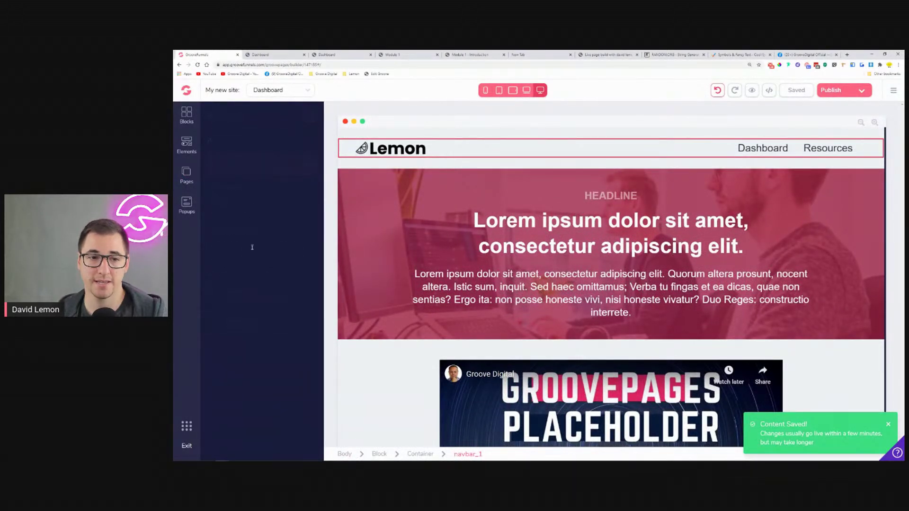
scroll(232, 219, "down", 6)
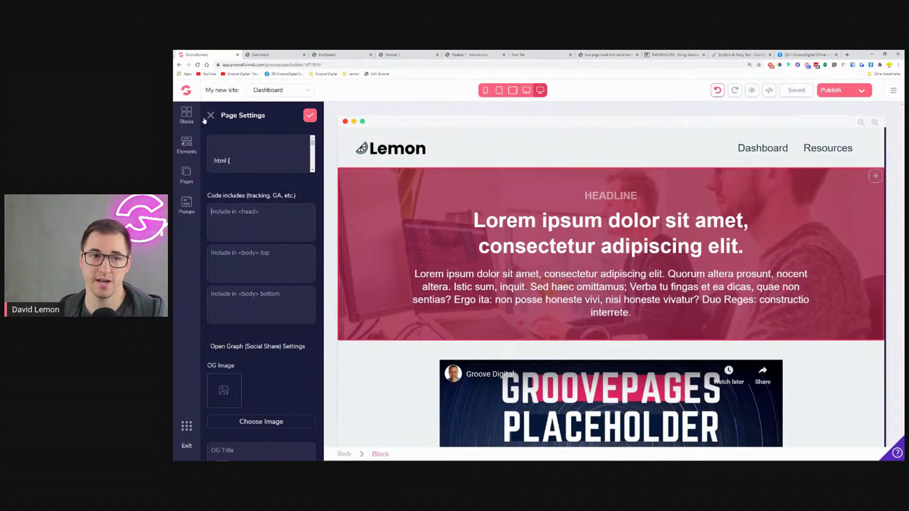
left_click(309, 114)
left_click(211, 115)
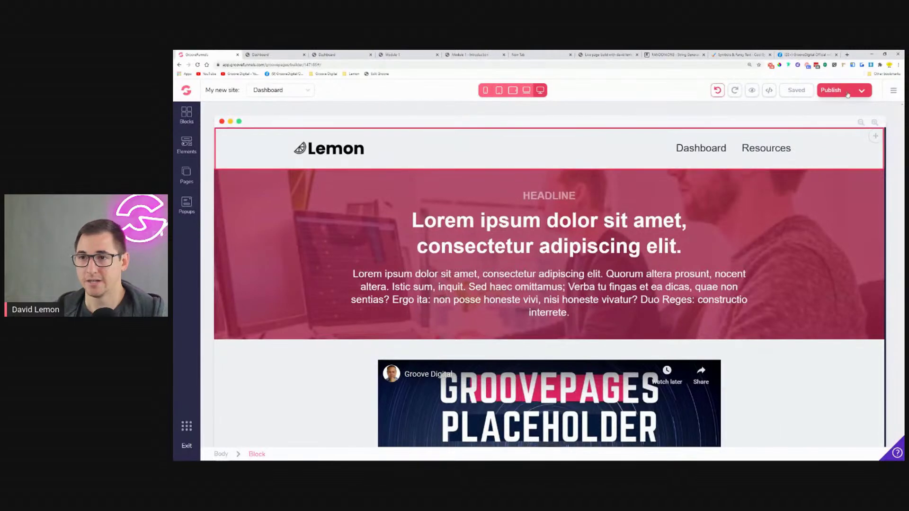
Step: Publish the site to the hosted GroovePages address memberpage and close the template settings
left_click(858, 91)
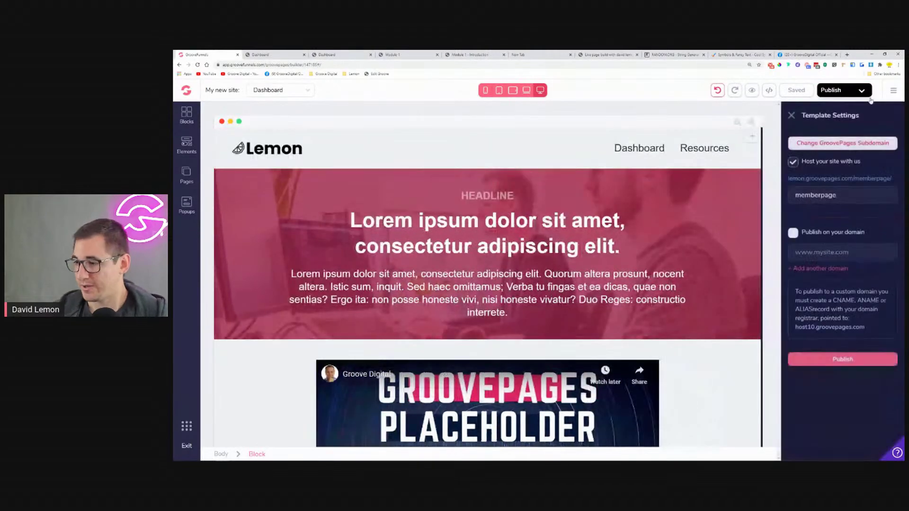
left_click(843, 359)
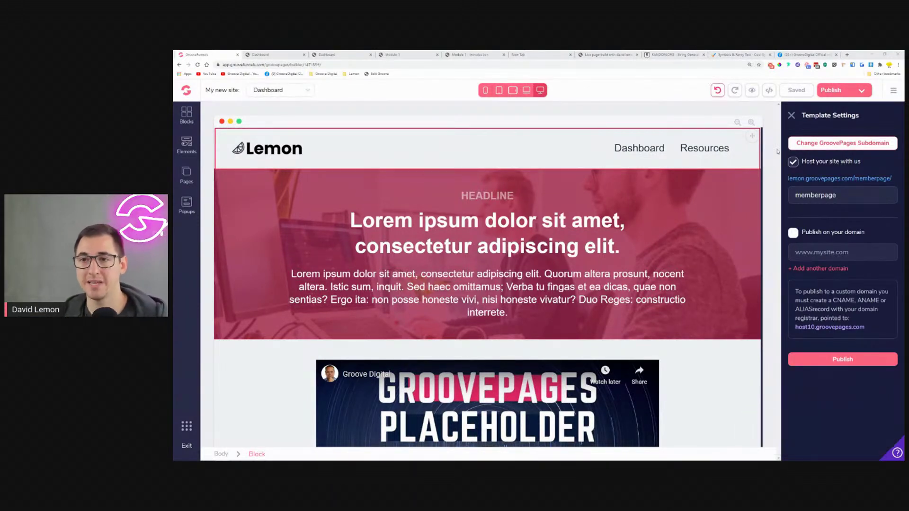
left_click(791, 116)
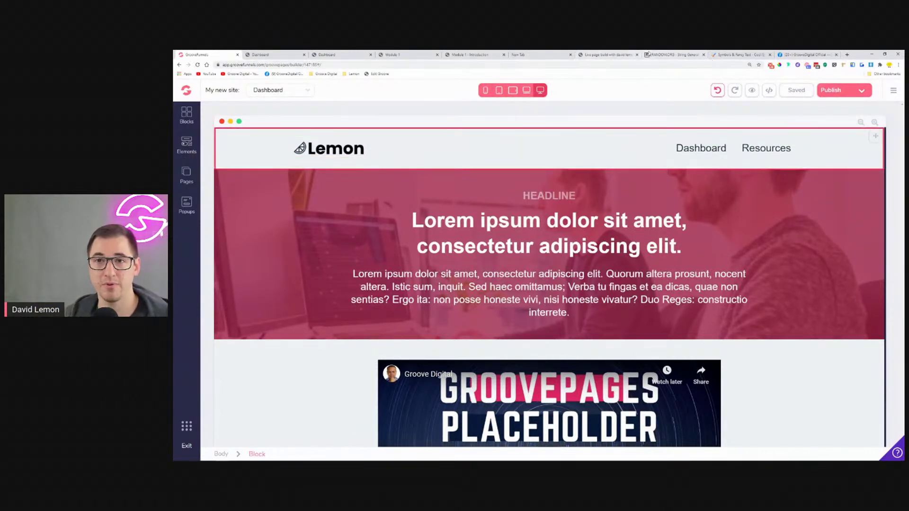
Step: Highlight one of the generated strings on the RANDOM.ORG results page and return to the Dashboard builder
left_click(672, 55)
left_click(465, 214)
left_click_drag(450, 241, 379, 242)
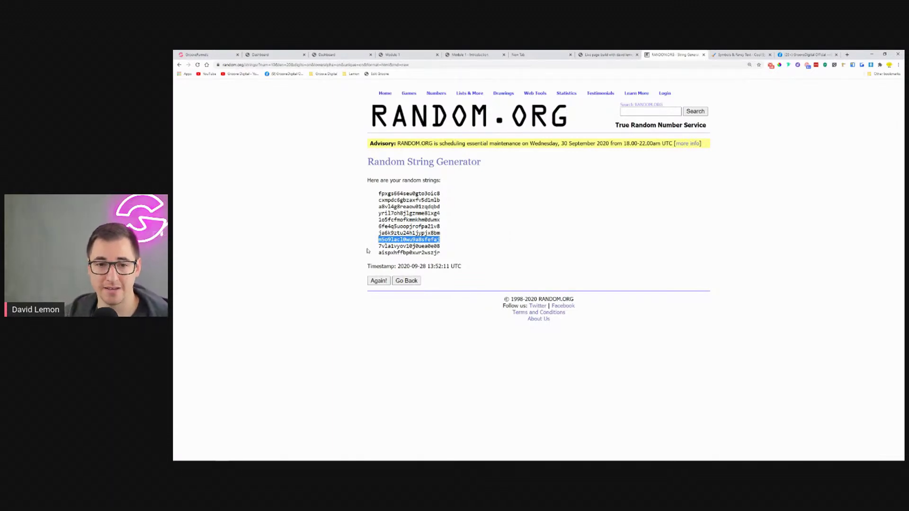
right_click(429, 239)
left_click(464, 232)
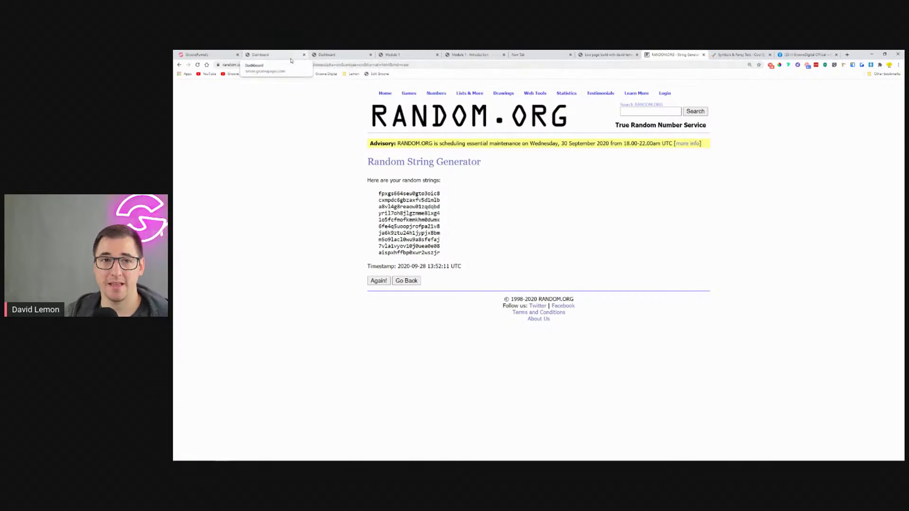
left_click(215, 53)
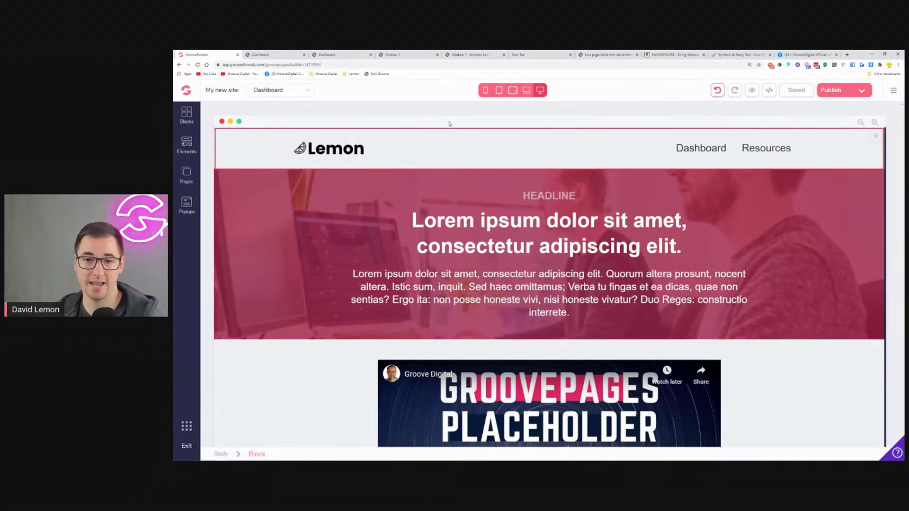
left_click(608, 147)
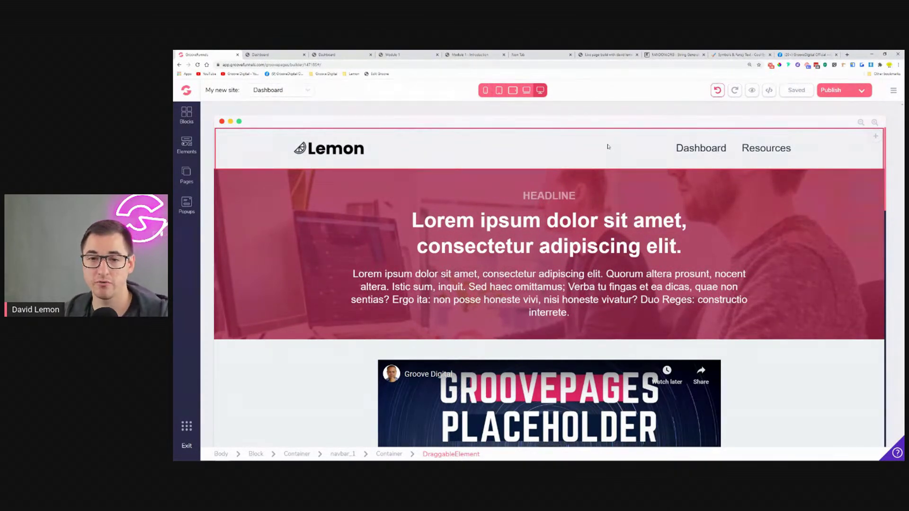
left_click(516, 127)
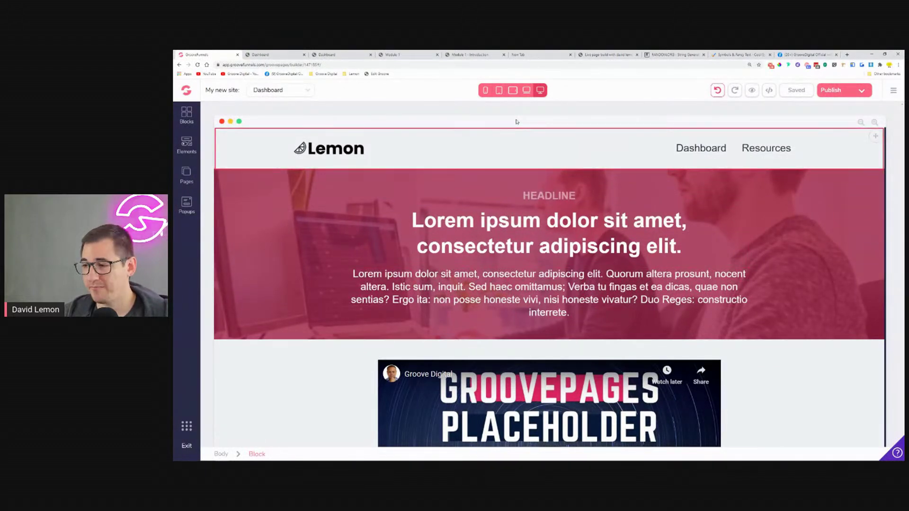
left_click(583, 213)
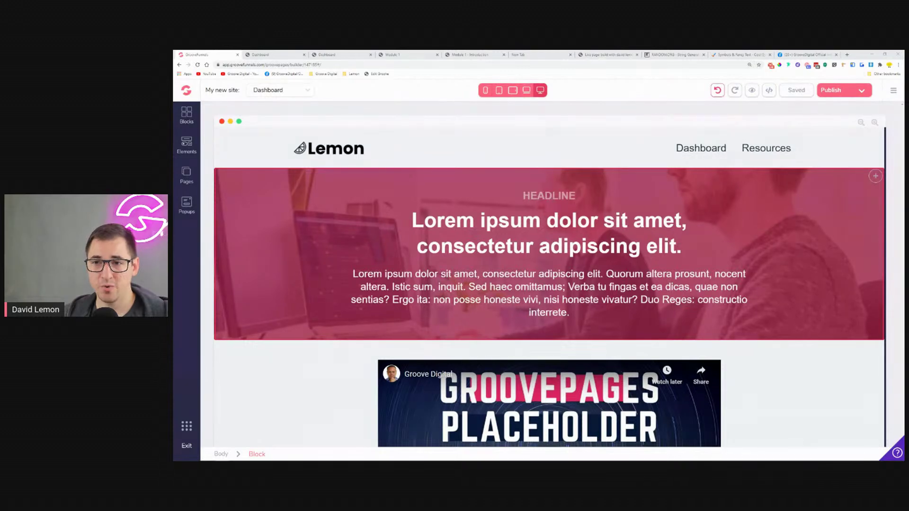
Step: Browse the templates for adding a new page and open a preview of the Single Course Template
left_click(187, 174)
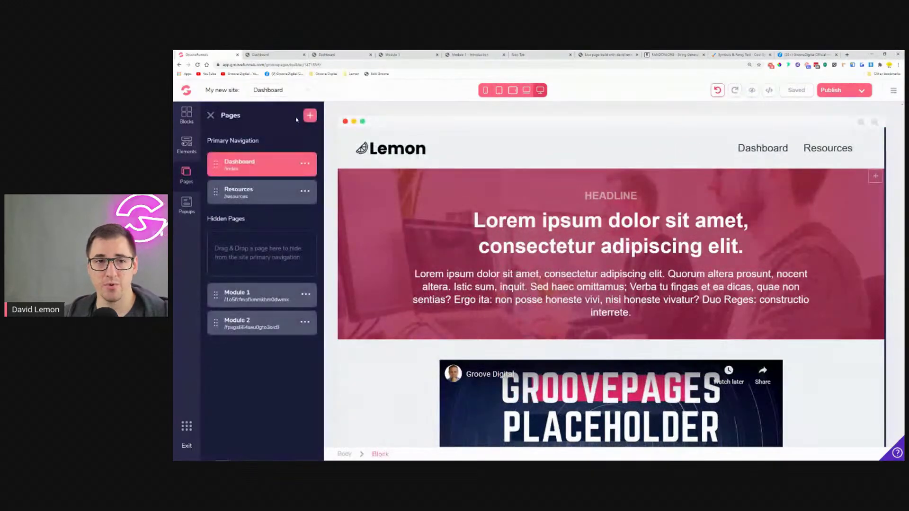
left_click(311, 116)
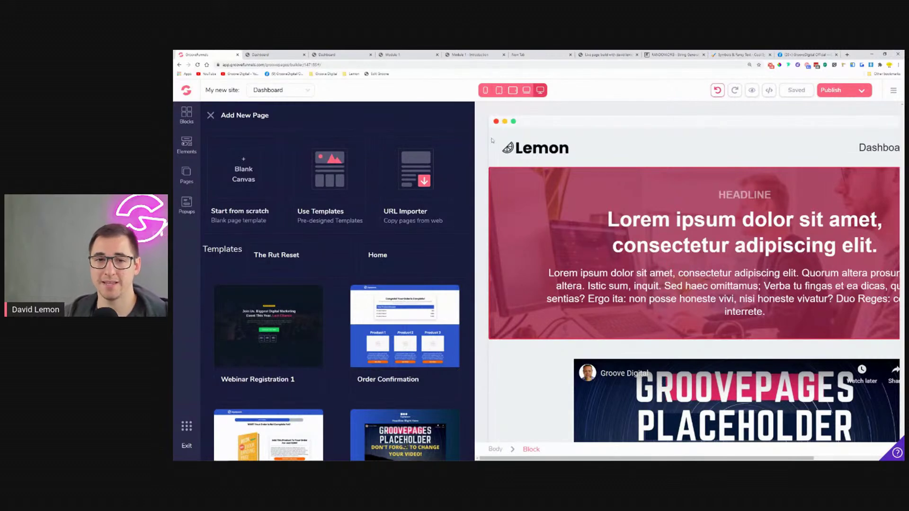
left_click_drag(474, 138, 474, 454)
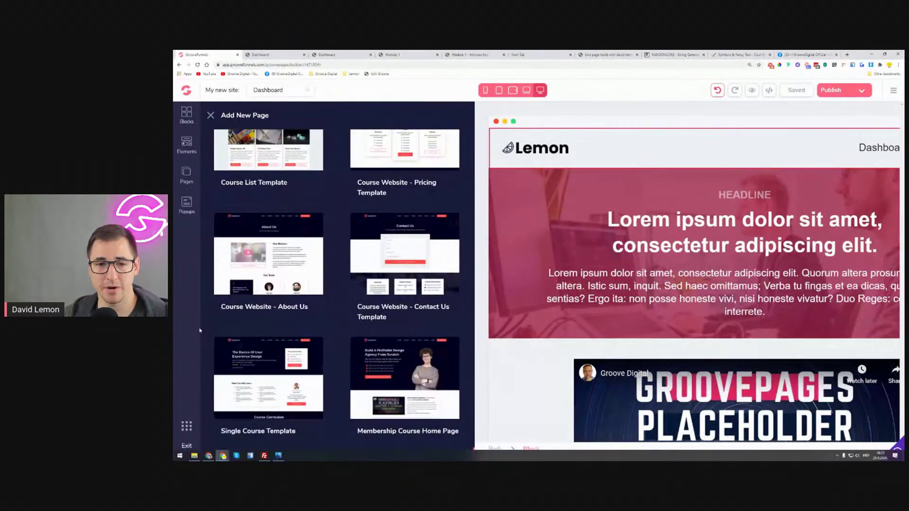
mouse_move(245, 405)
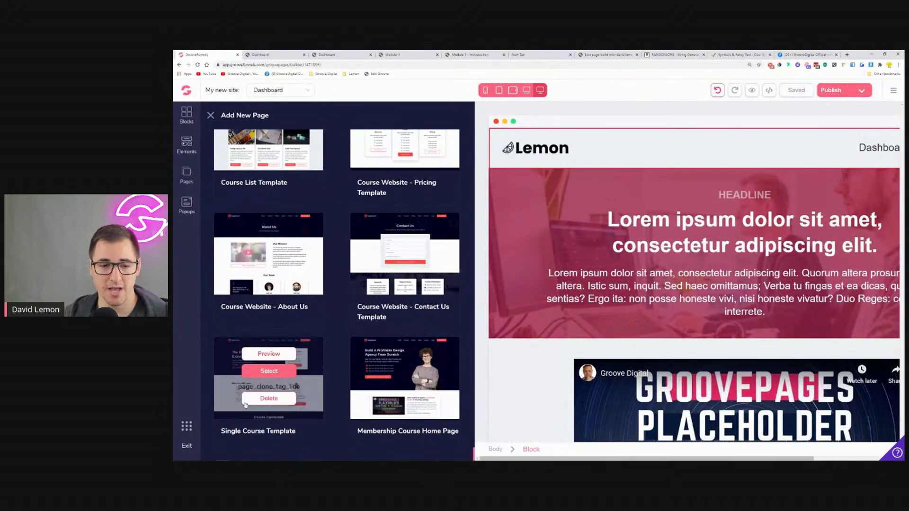
left_click(278, 355)
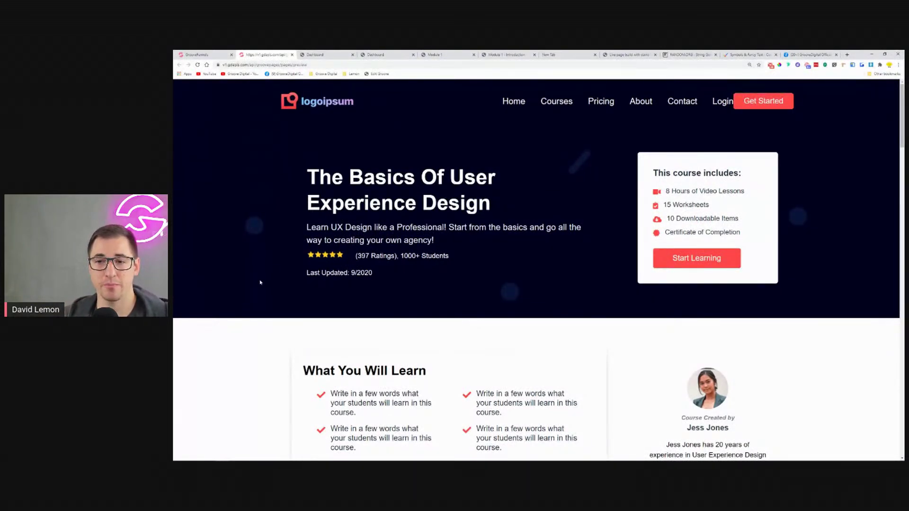
Step: Examine the Single Course Template preview, covering its curriculum modules, course description and requirements
scroll(260, 283, "down", 6)
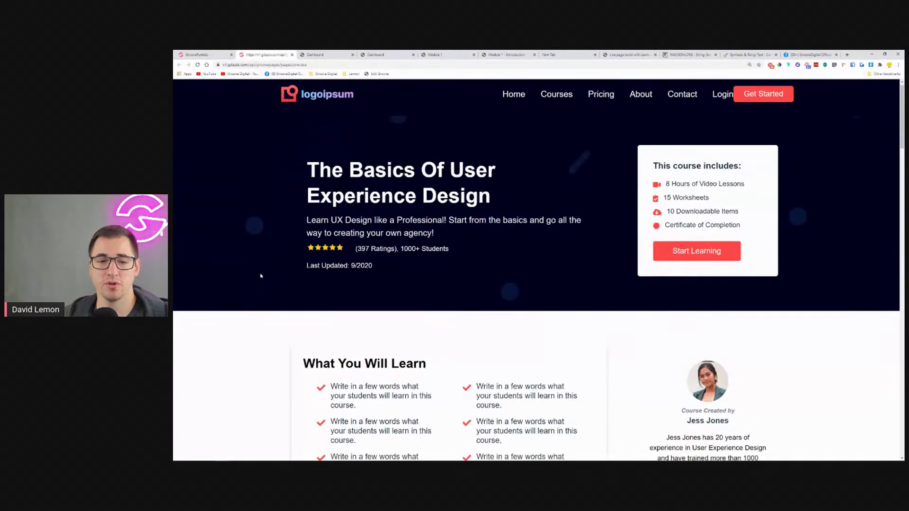
scroll(260, 268, "down", 2)
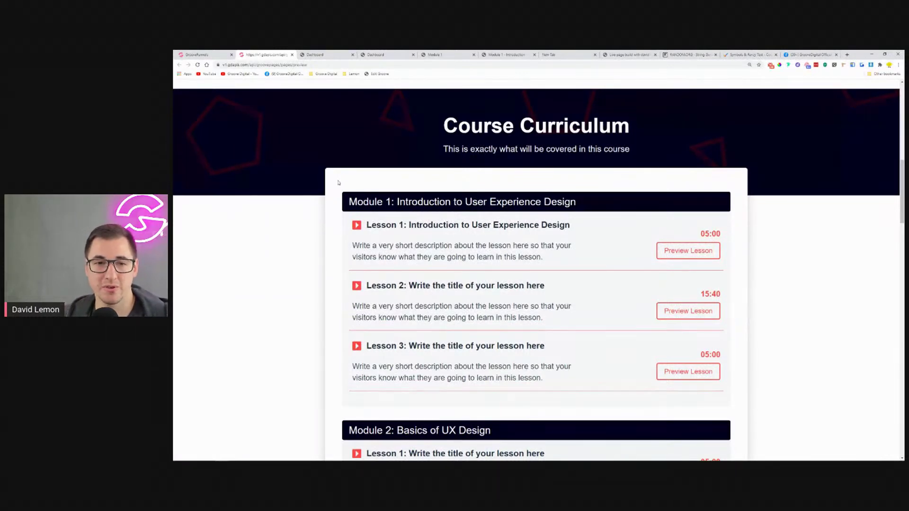
scroll(339, 182, "down", 5)
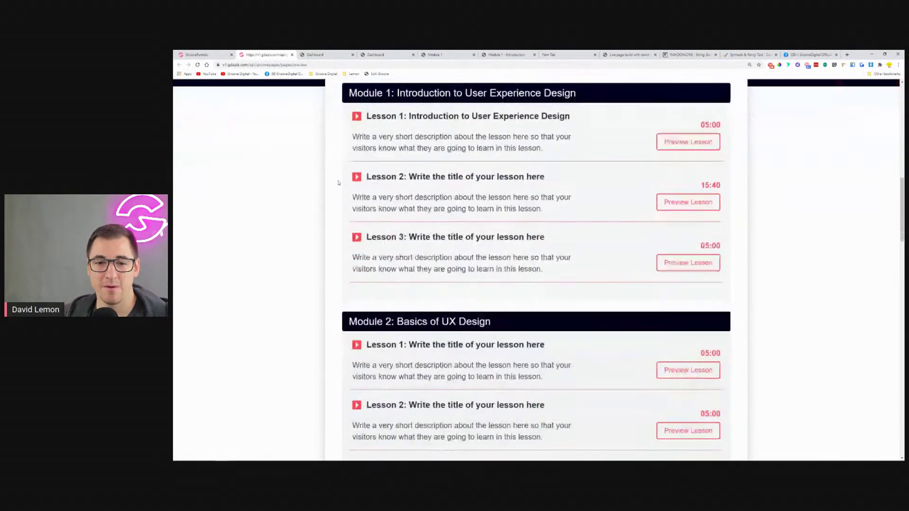
scroll(338, 183, "down", 2)
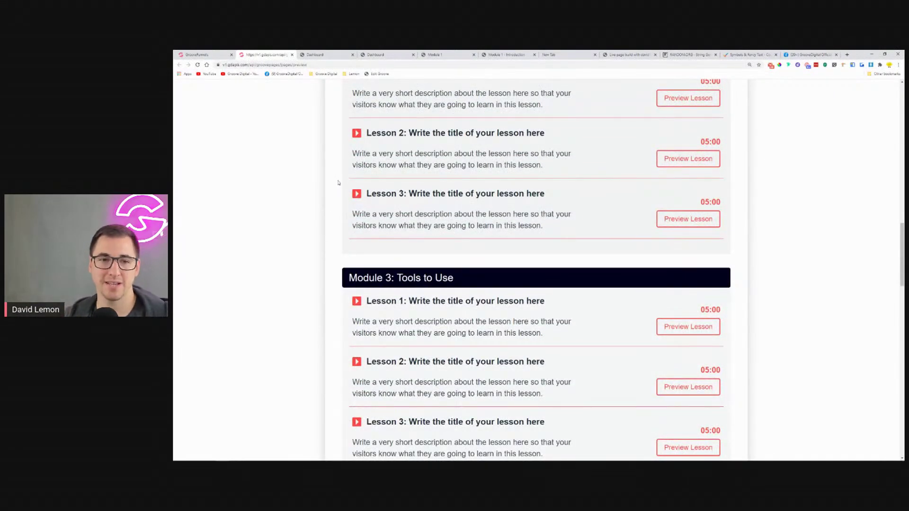
scroll(339, 183, "down", 3)
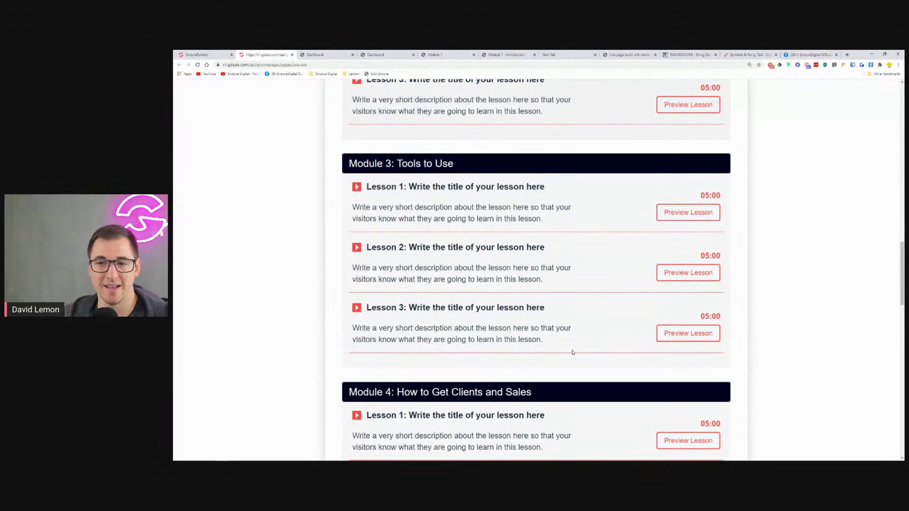
scroll(573, 352, "down", 1)
scroll(353, 303, "down", 7)
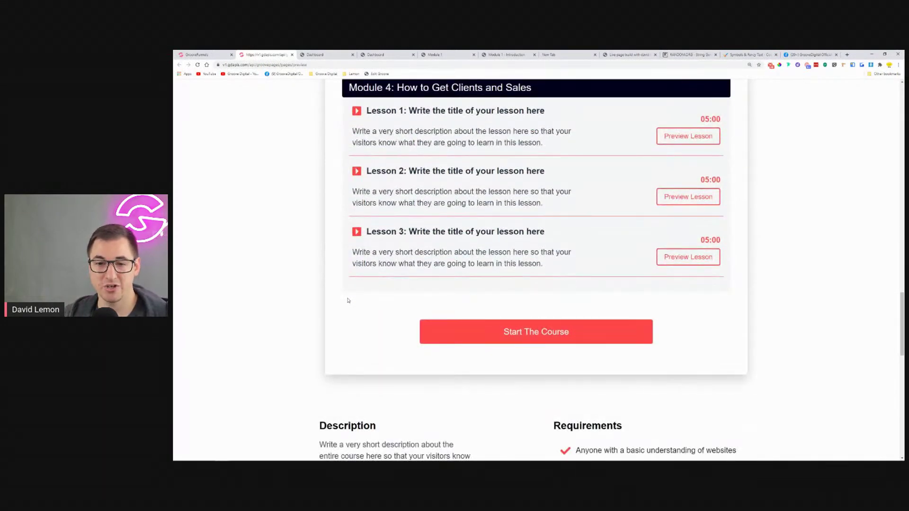
scroll(348, 301, "down", 5)
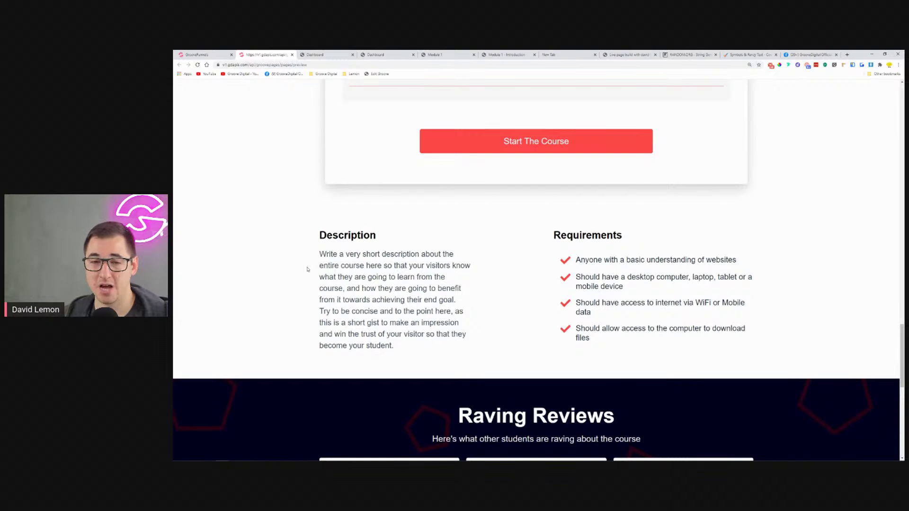
scroll(307, 269, "up", 8)
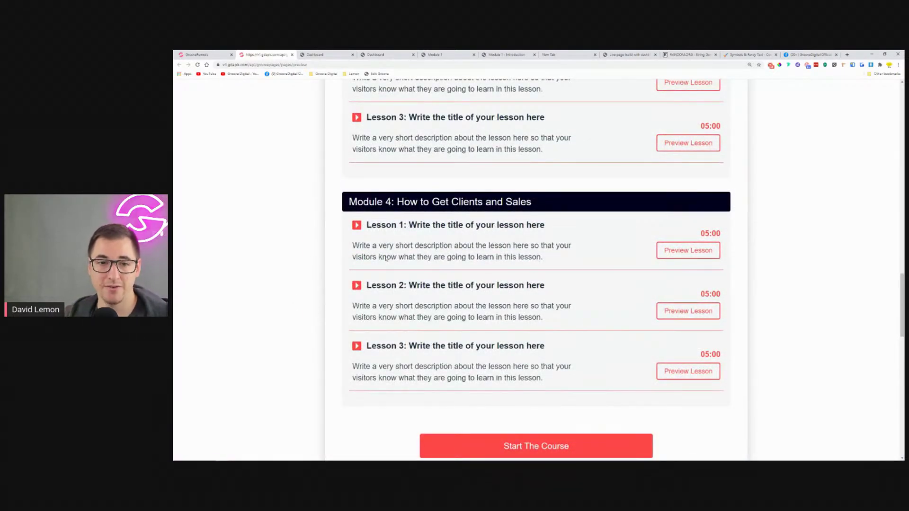
Step: Compare the published Dashboard page with the course template preview and look back over the template's Course Curriculum section
key("ctrl+Tab")
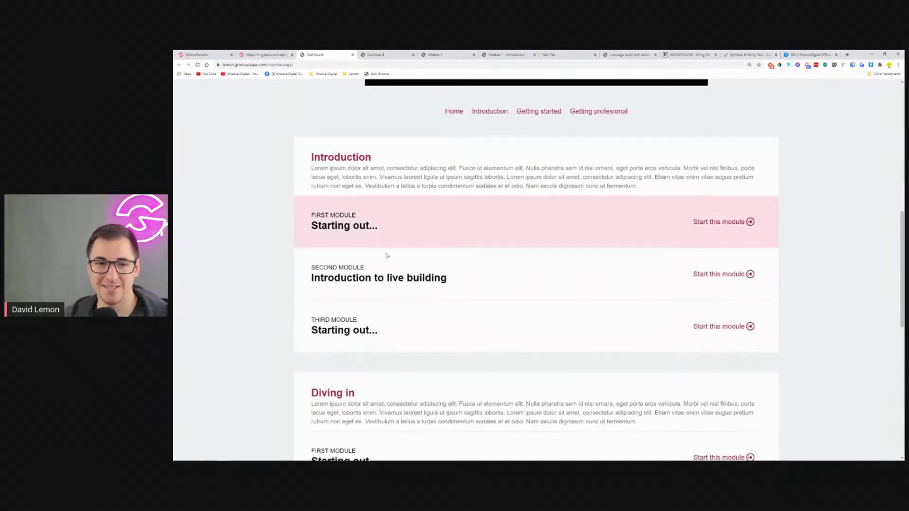
left_click(277, 53)
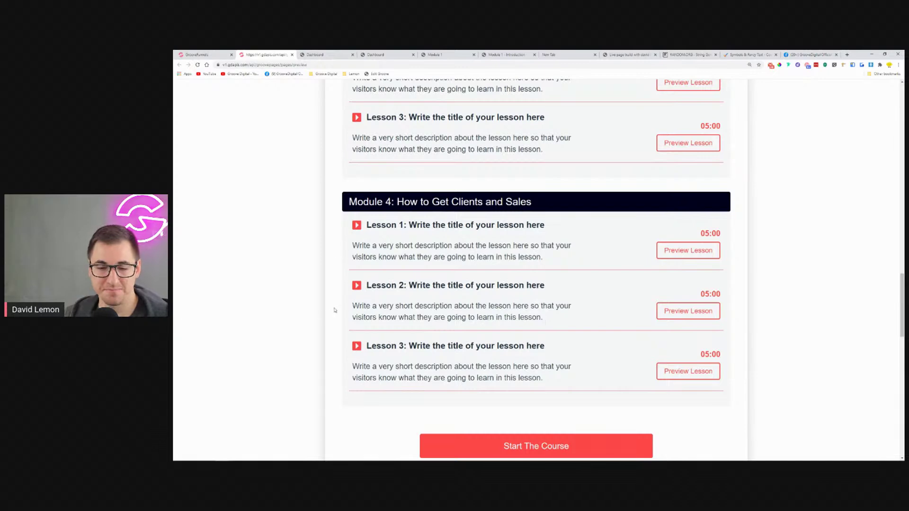
scroll(334, 310, "down", 3)
scroll(486, 309, "up", 4)
scroll(486, 310, "up", 15)
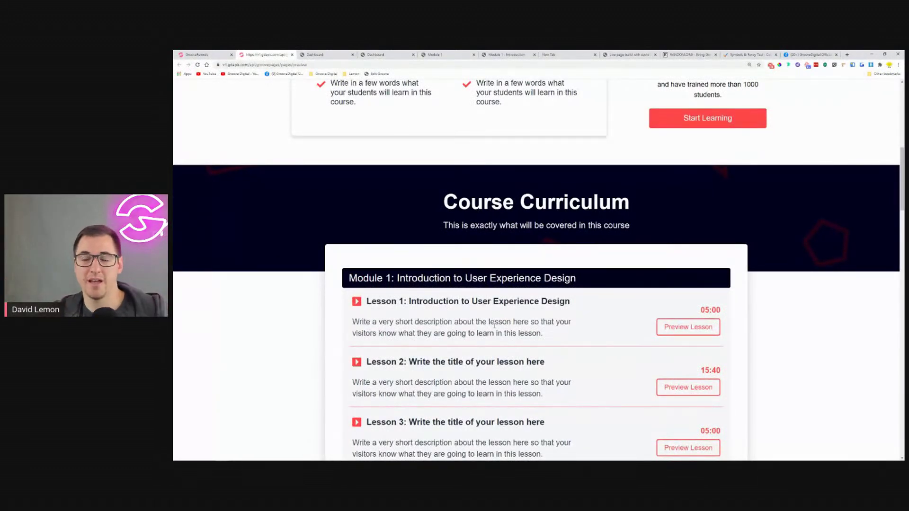
Step: Examine the course template preview from its curriculum down to the reviews and footer, and compare it with the published Dashboard page's module sections
scroll(494, 326, "down", 18)
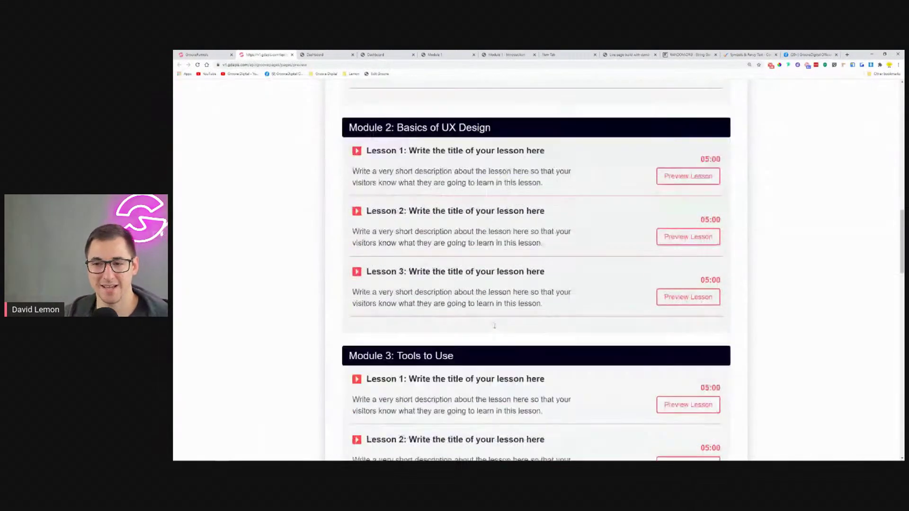
scroll(494, 326, "down", 7)
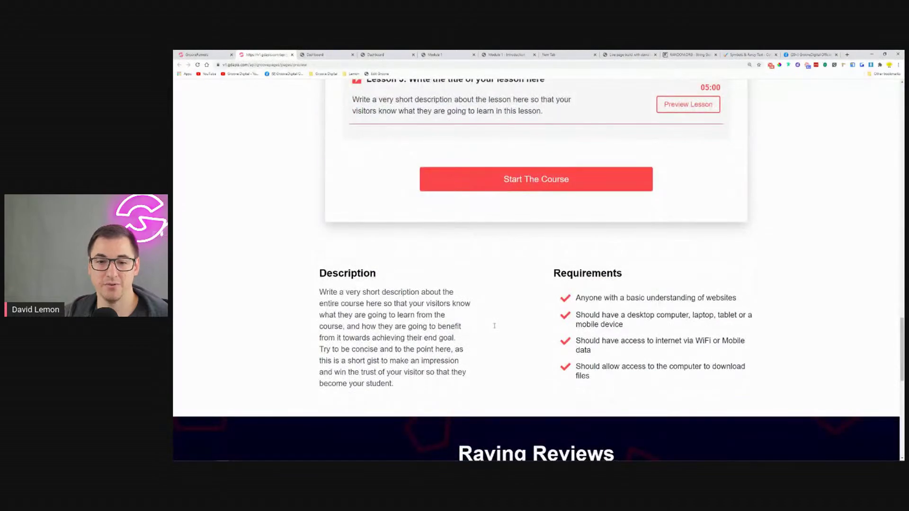
scroll(494, 328, "down", 7)
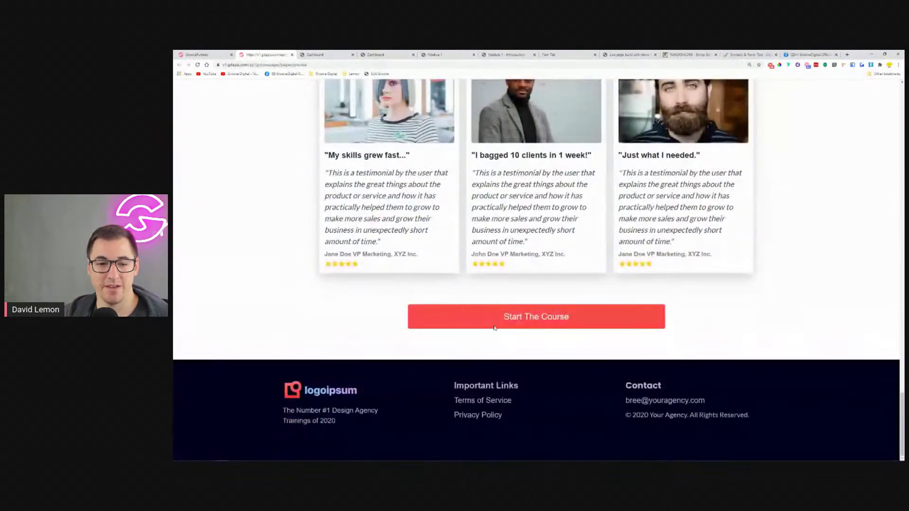
scroll(495, 329, "up", 12)
scroll(495, 329, "up", 20)
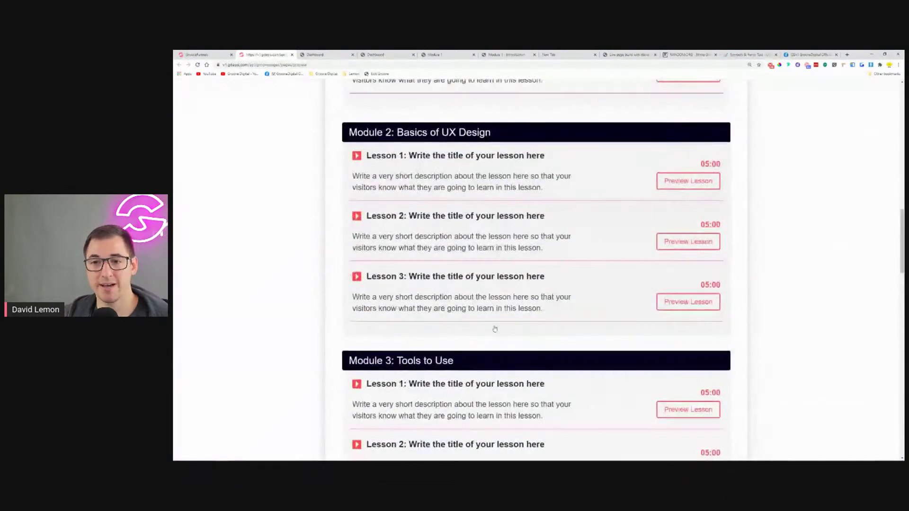
scroll(495, 329, "up", 5)
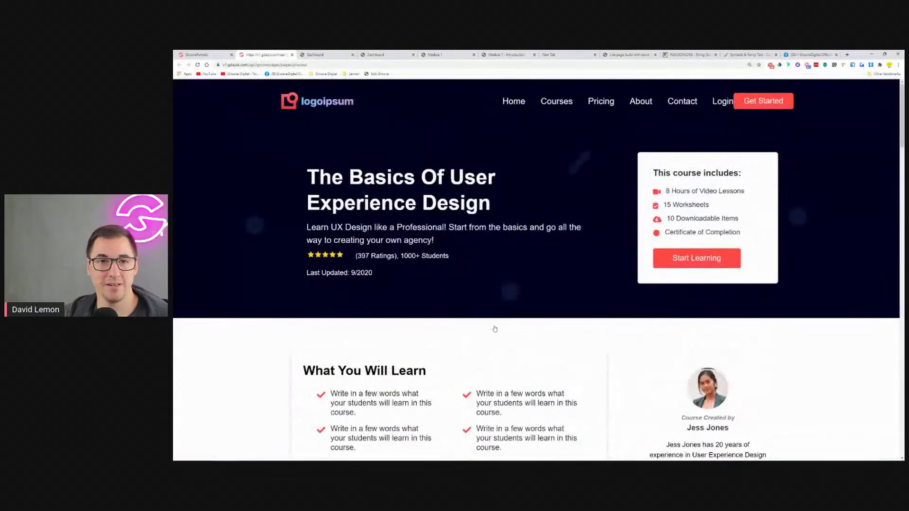
left_click(317, 57)
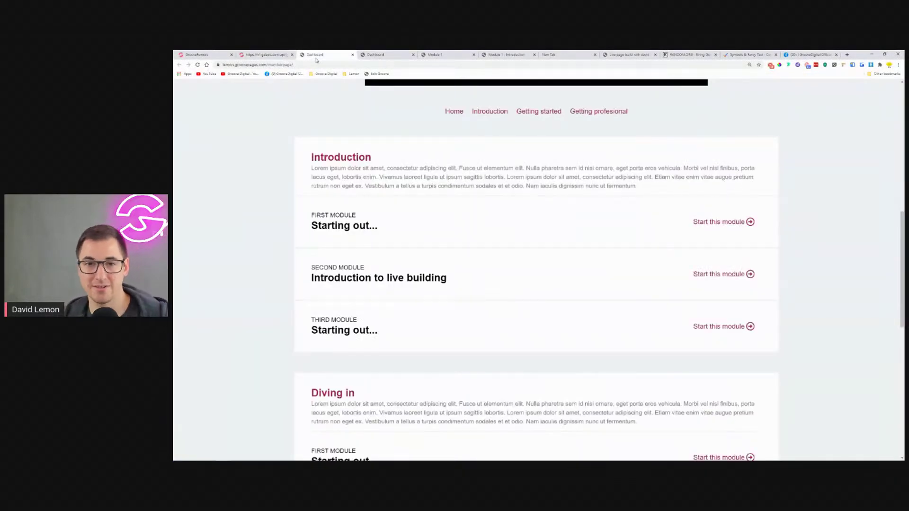
scroll(266, 225, "down", 4)
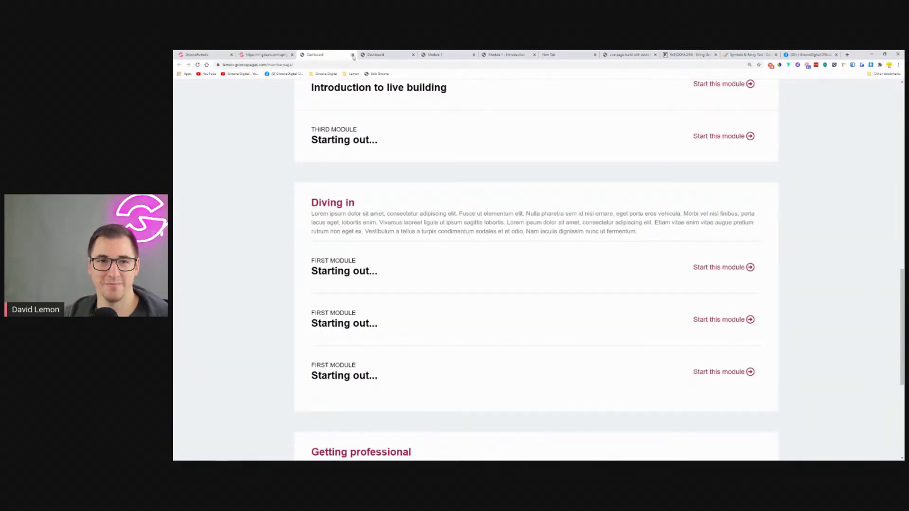
Step: Close the course template preview and the duplicate Dashboard page, and bring up the "How to create a membership site using GroovePages" title image
left_click(295, 55)
left_click(294, 55)
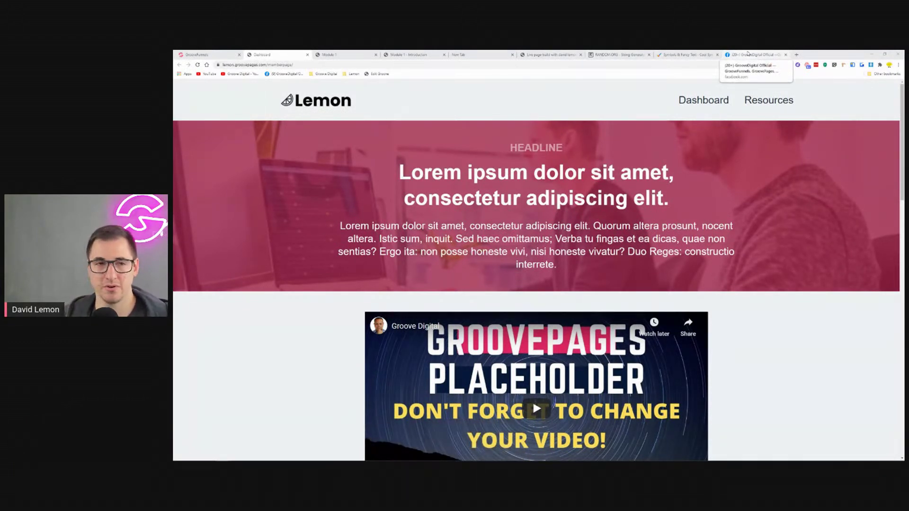
left_click(559, 57)
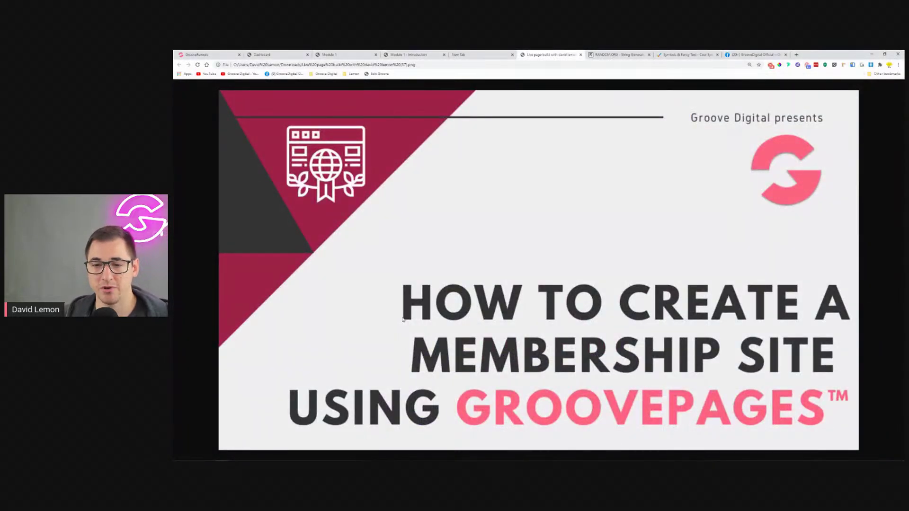